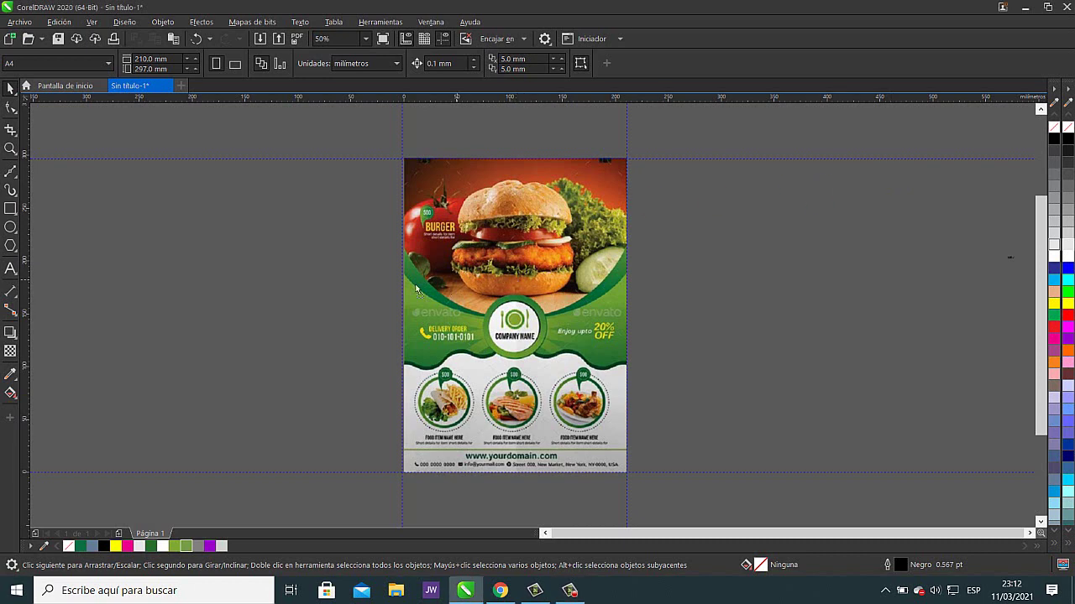
- Move the reference burger flyer to the left of the blank A4 page and deselect it
drag(517, 287, 271, 283)
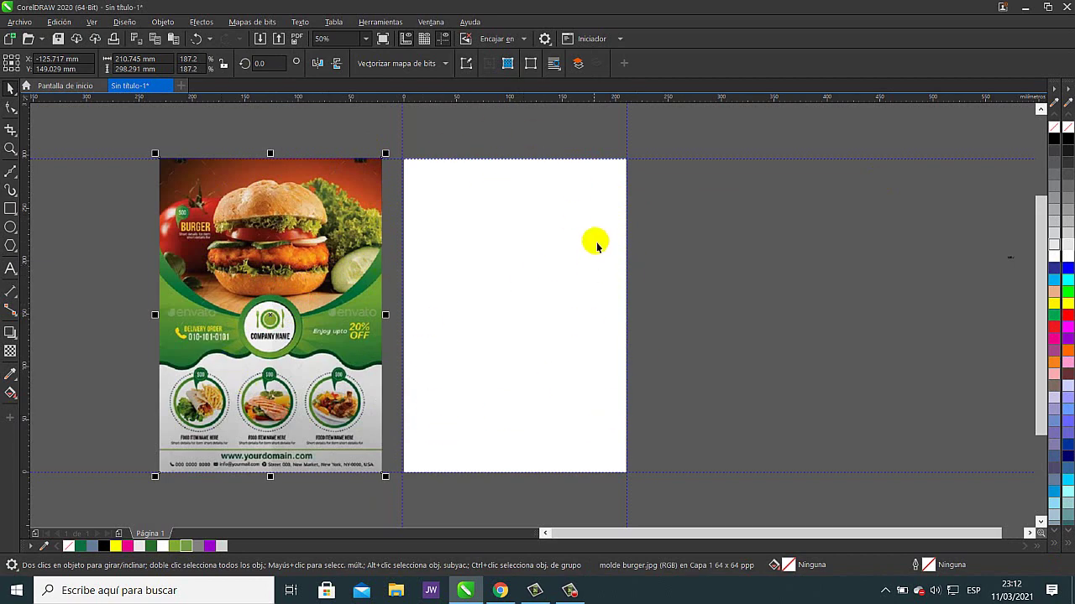
click(714, 287)
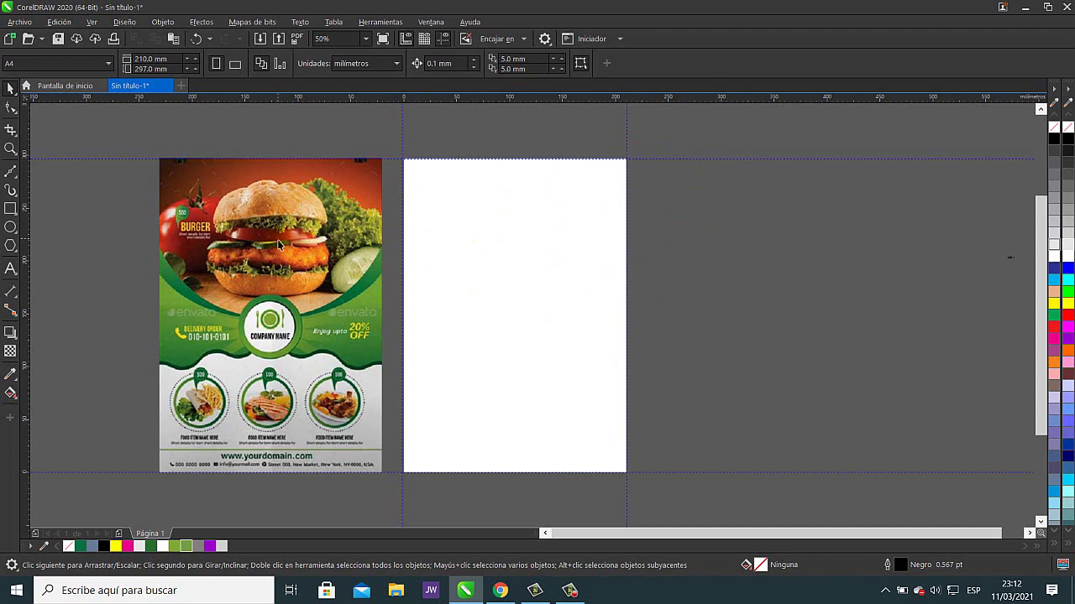
- Draw a large circle and move it up so it overhangs the page top
click(11, 228)
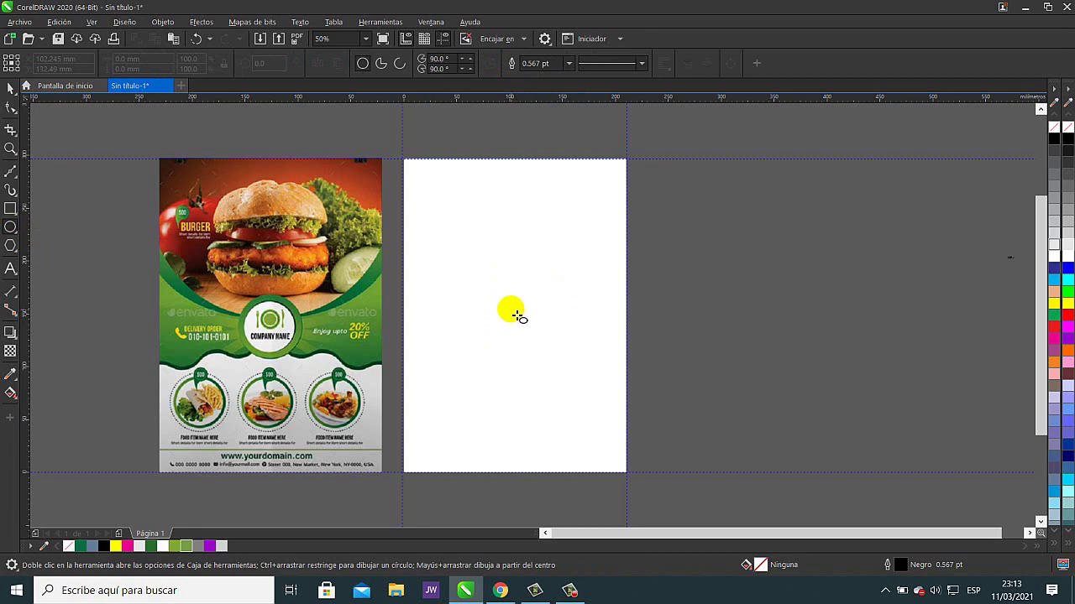
drag(510, 309, 639, 447)
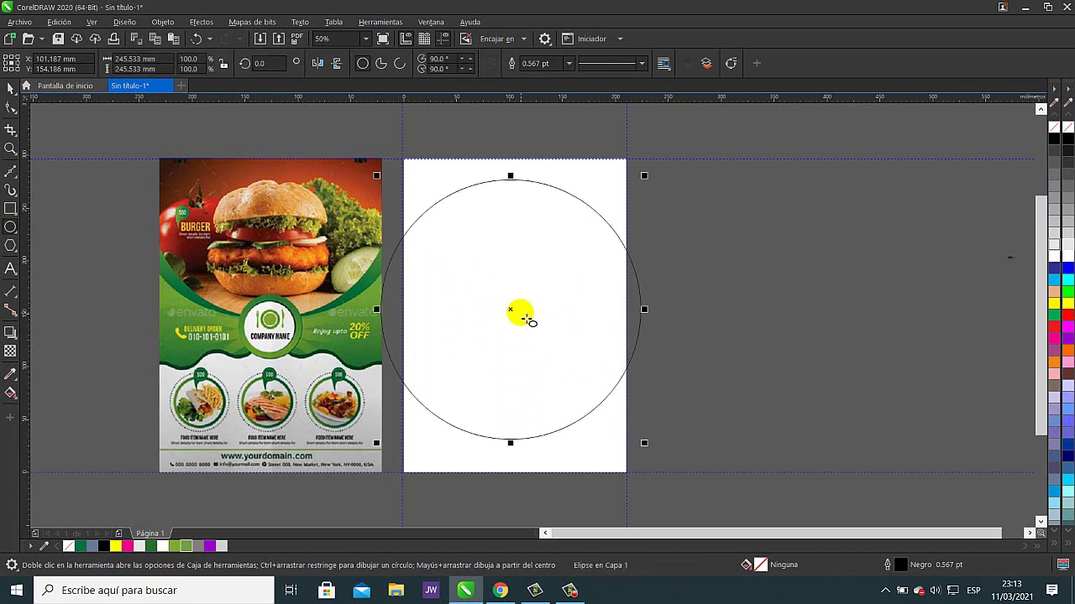
key(space)
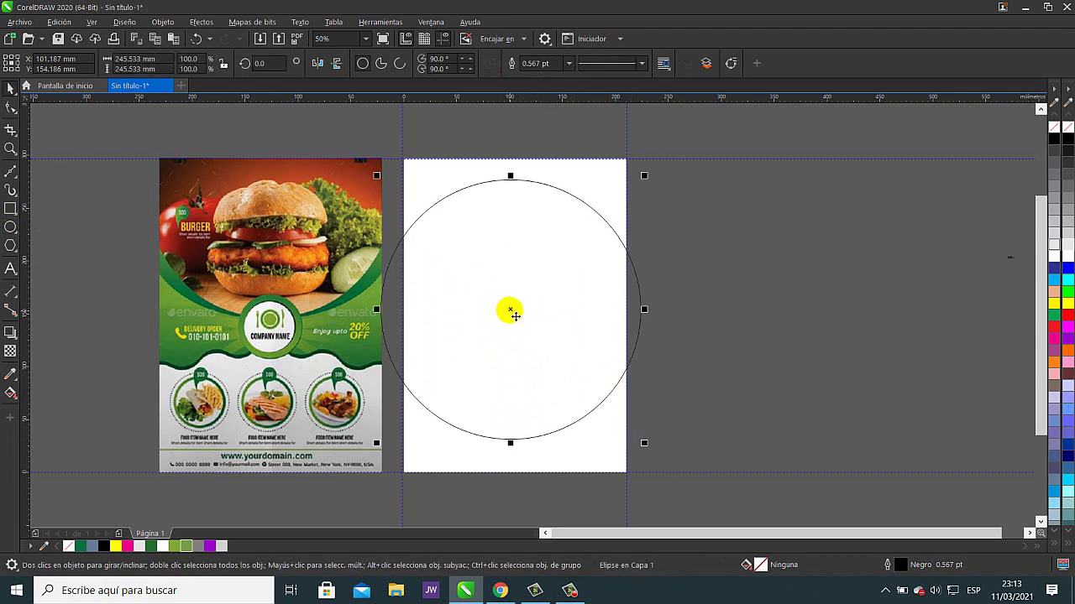
drag(513, 314, 519, 186)
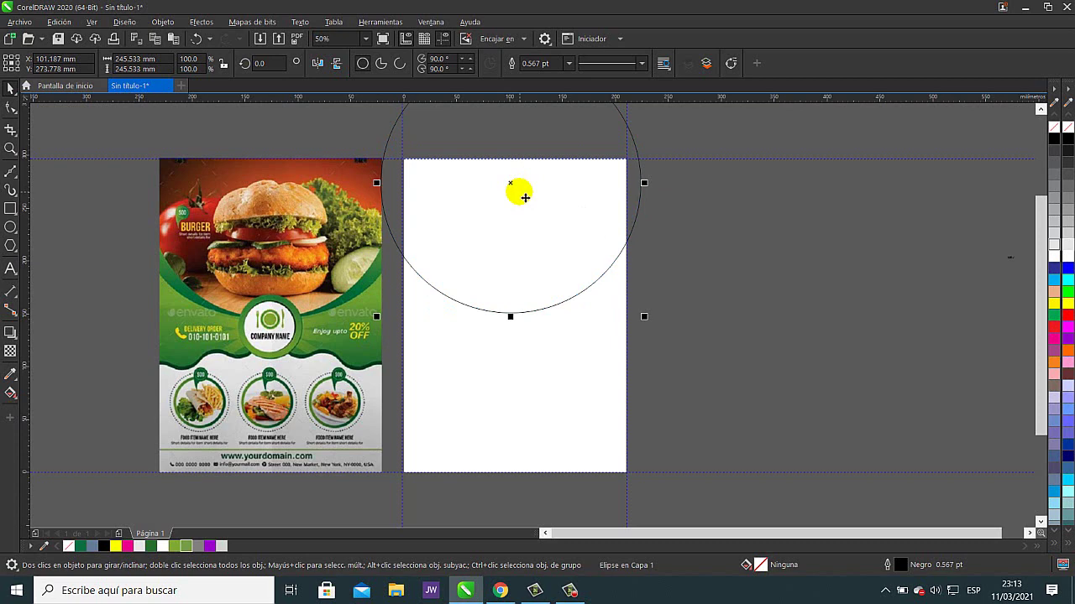
drag(524, 197, 523, 195)
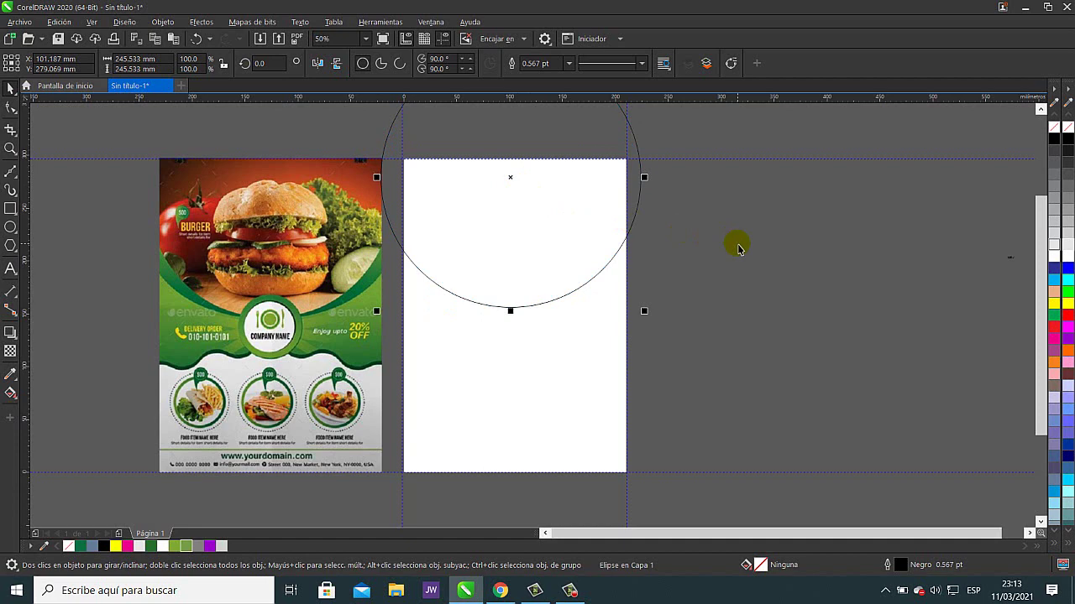
- Make a vertically flattened ellipse copy of the circle that shares its bottom edge
drag(739, 241, 720, 291)
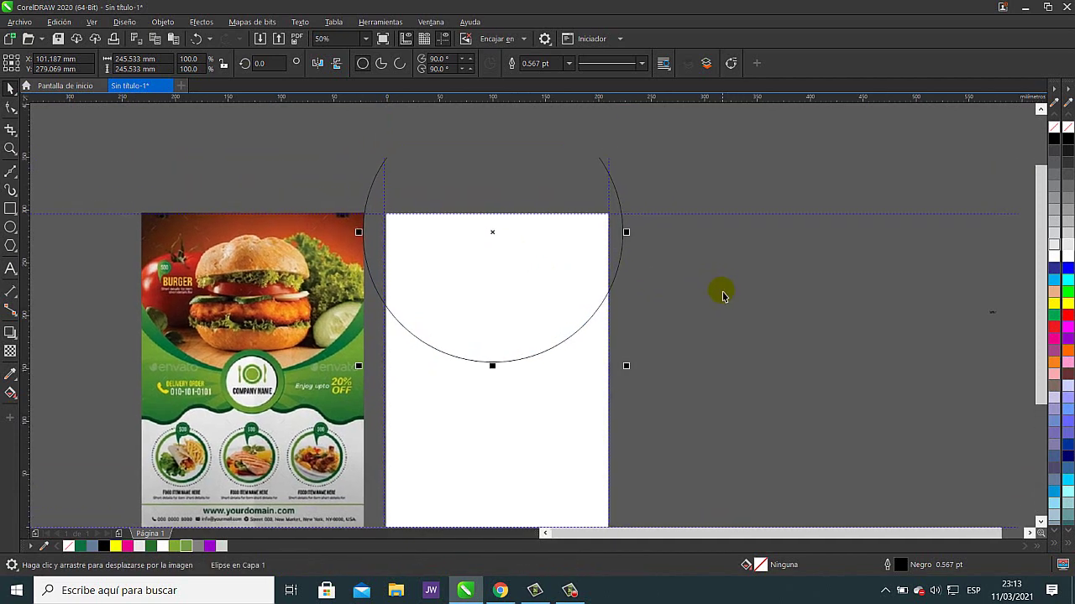
drag(722, 189, 729, 234)
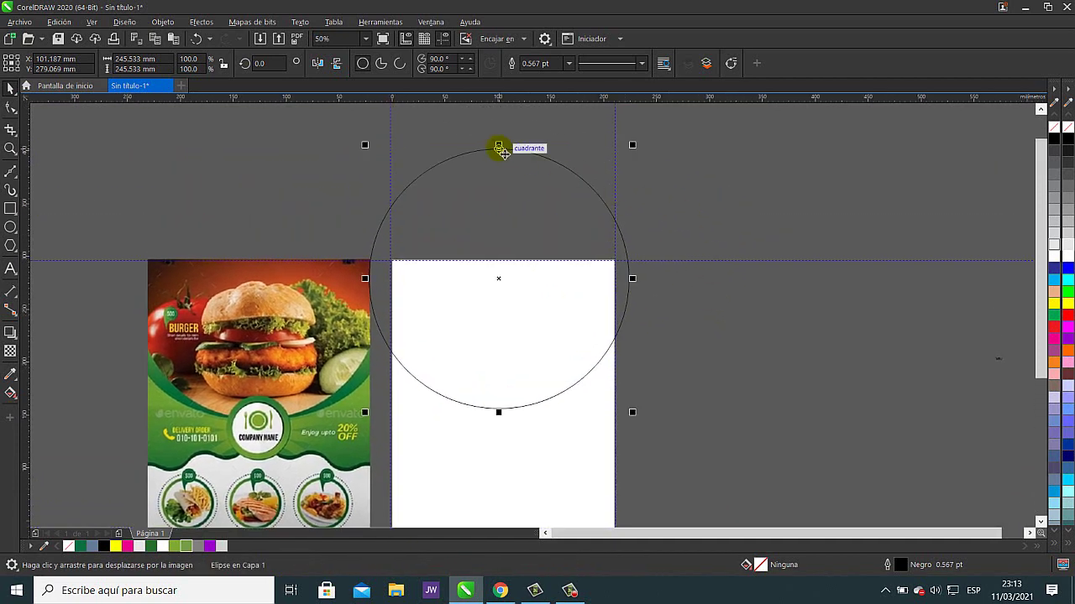
drag(500, 149, 510, 246)
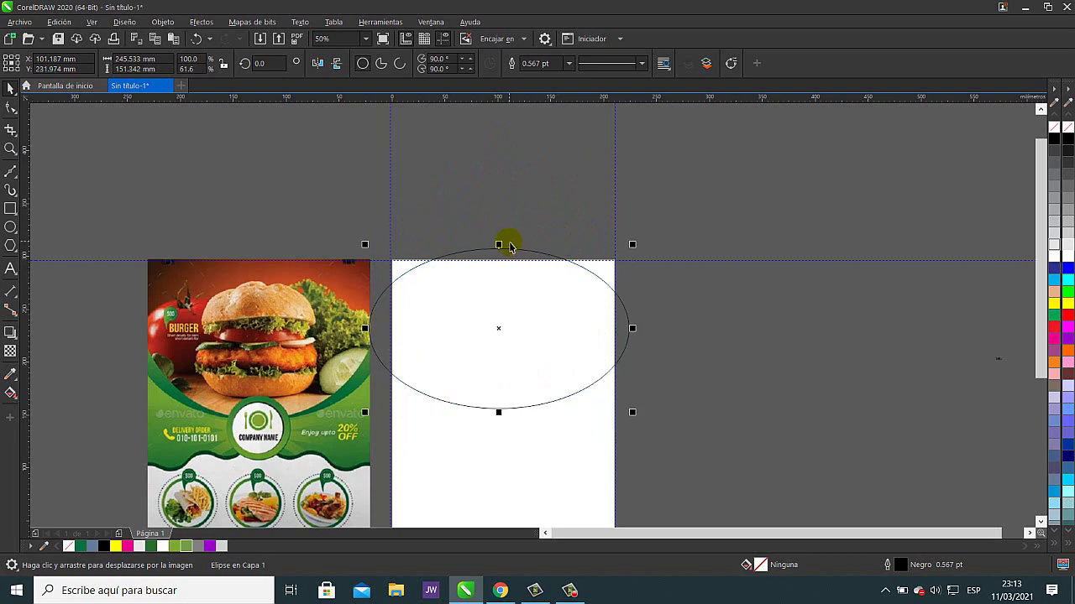
click(200, 39)
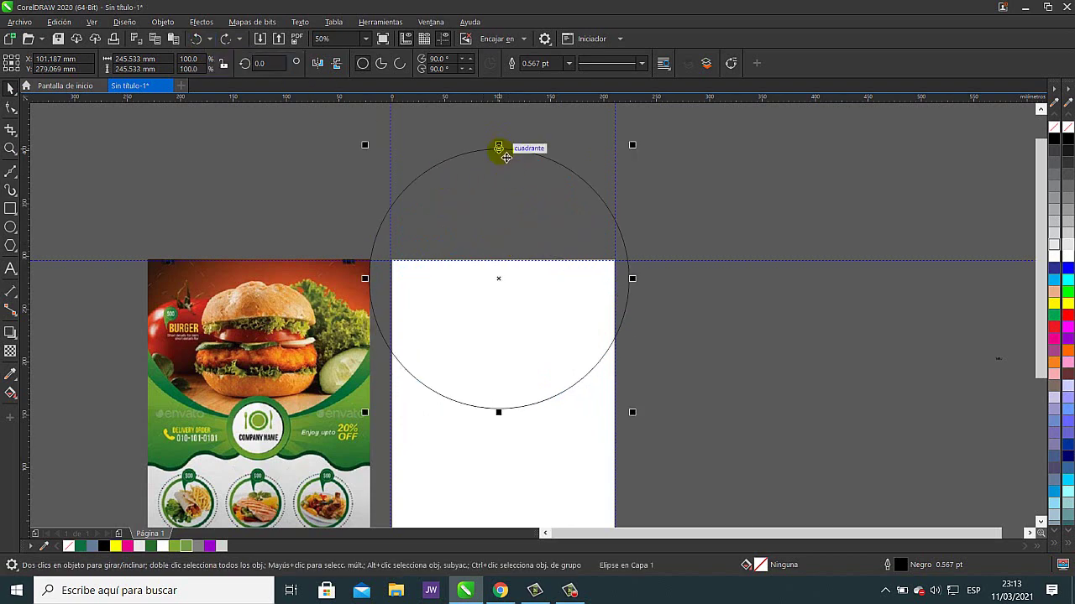
drag(502, 152, 502, 245)
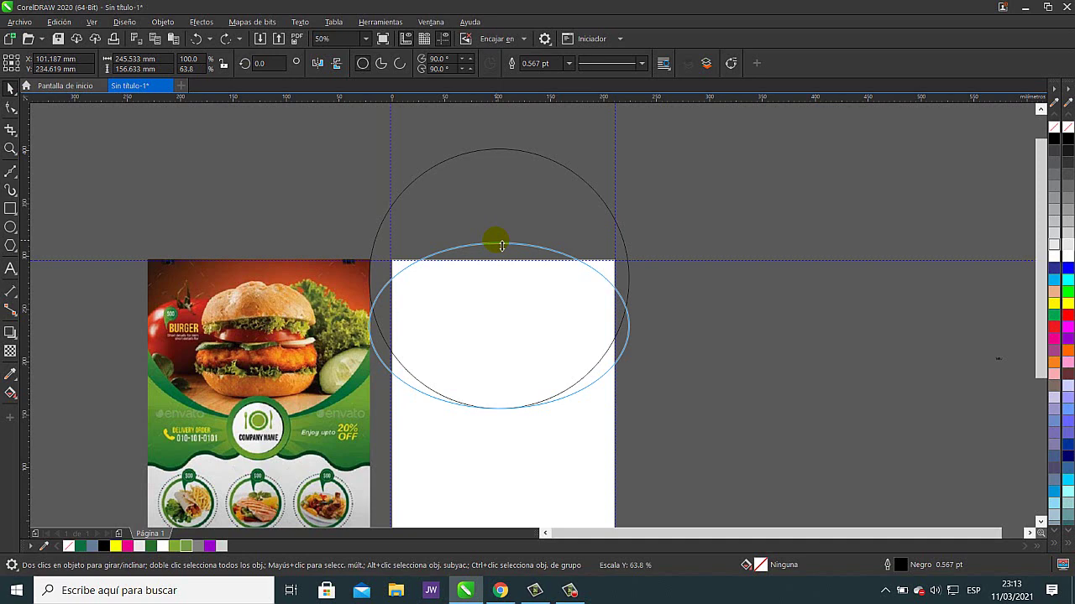
drag(501, 245, 496, 247)
click(716, 300)
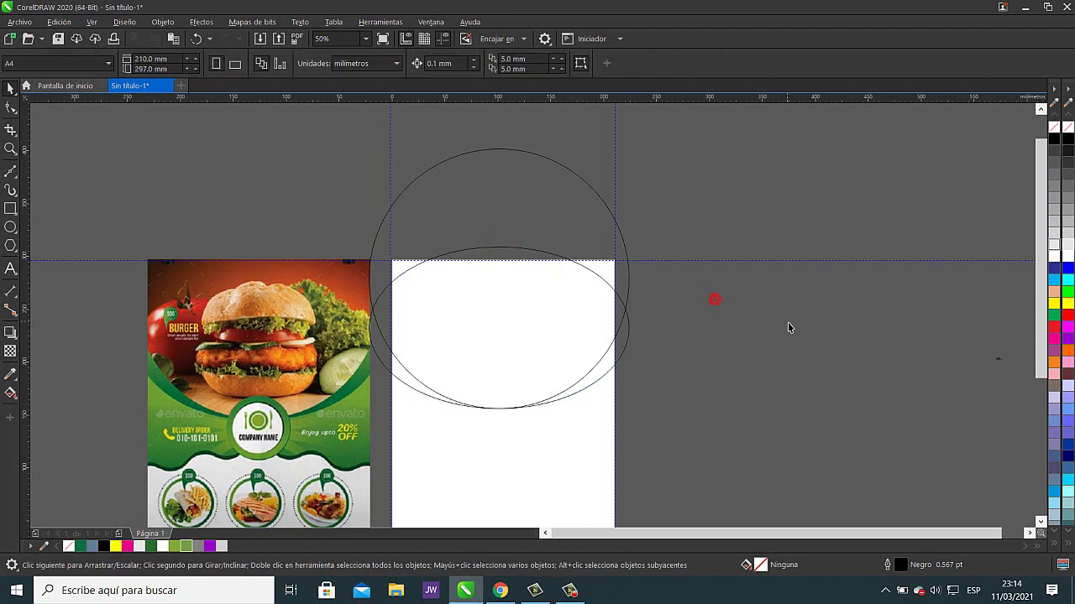
mouse_move(715, 357)
mouse_down()
mouse_move(702, 321)
mouse_move(712, 300)
mouse_up()
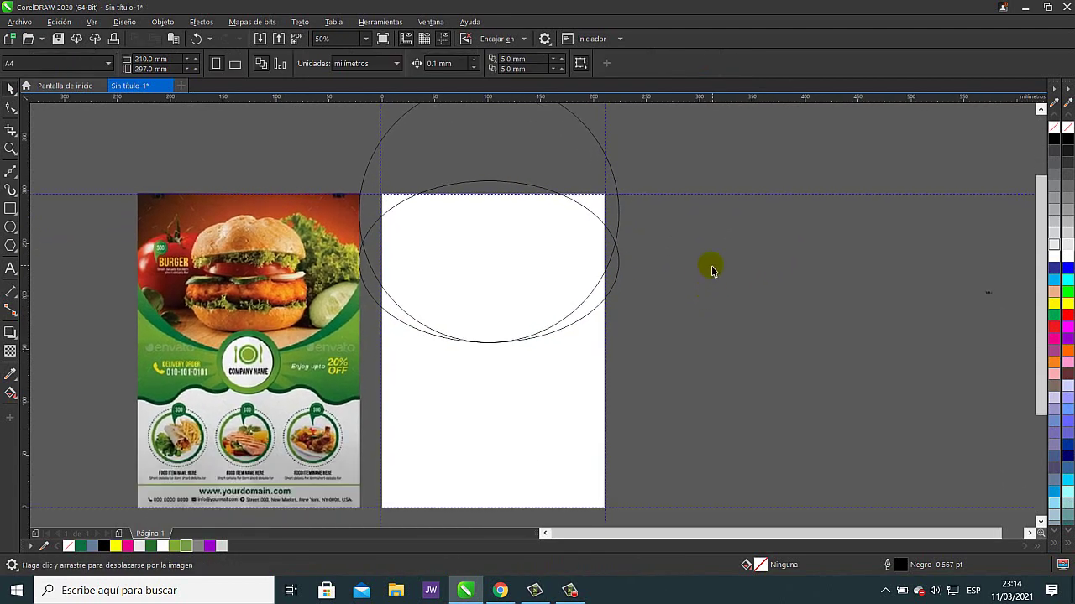
click(259, 38)
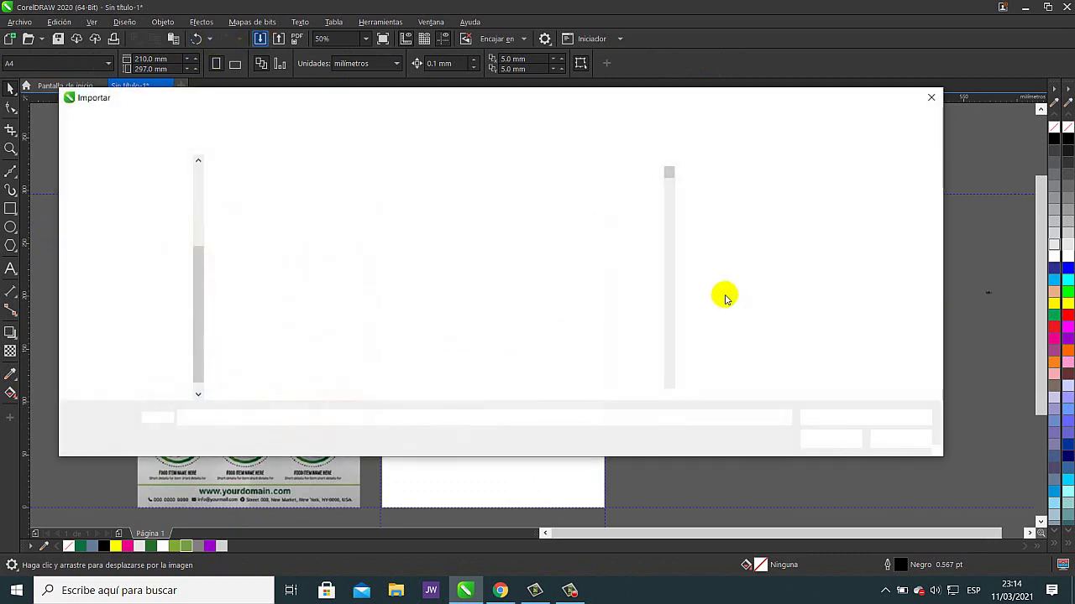
- Import the amburguesa 56 photo from the IMAGENES folder, then enlarge it and move it onto the page
click(481, 299)
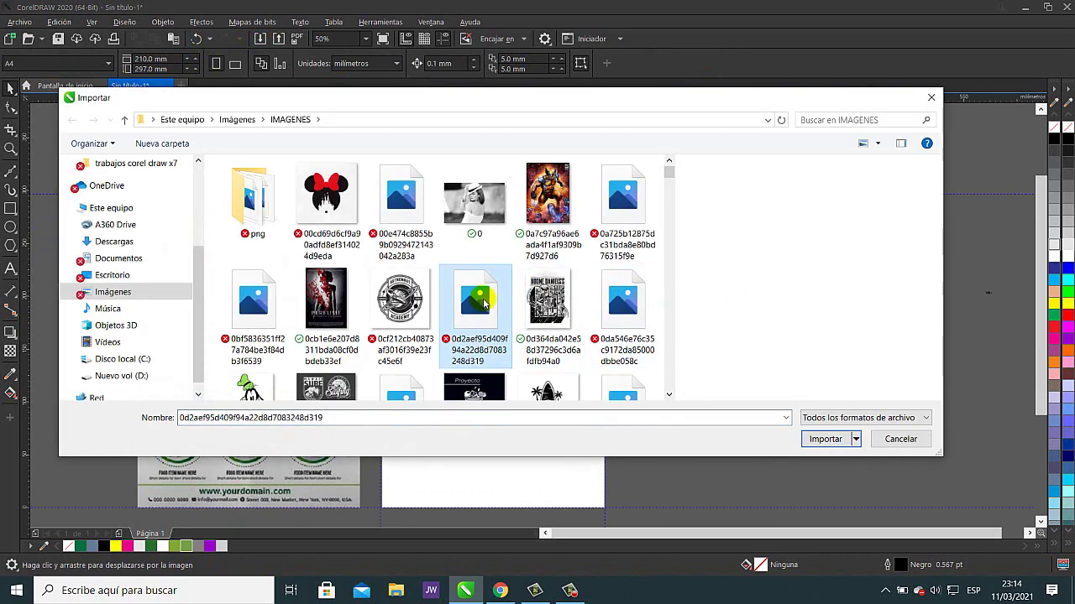
key(Right)
key(Right)
key(Right)
key(Right)
key(Right)
key(Right)
key(Right)
key(Right)
key(Right)
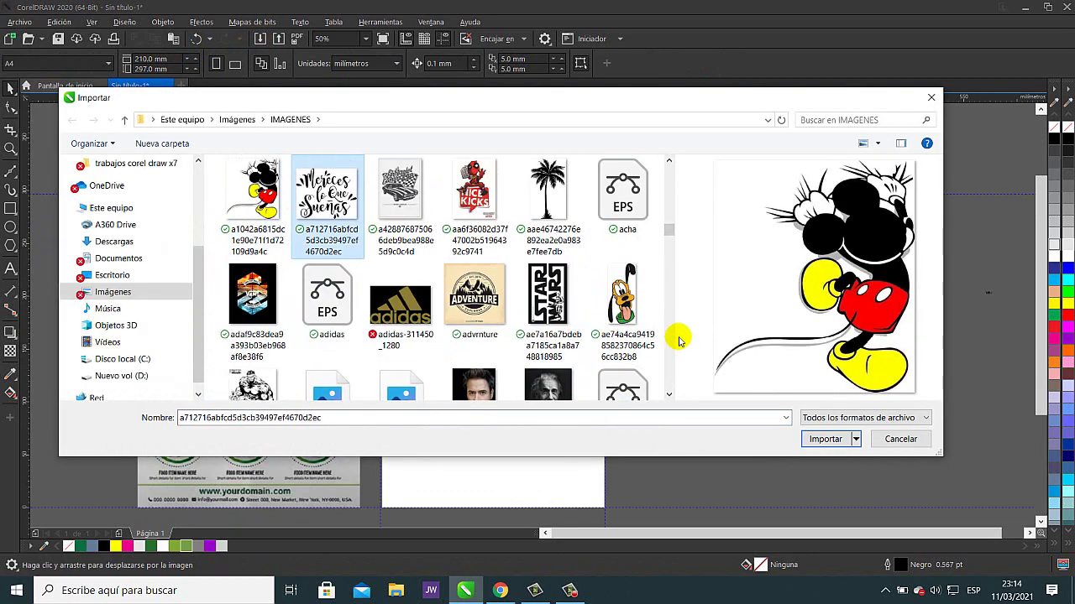
key(Right)
key(Right)
key(Right)
key(Right)
key(Right)
key(Right)
key(Right)
key(Right)
key(Right)
key(Right)
key(Right)
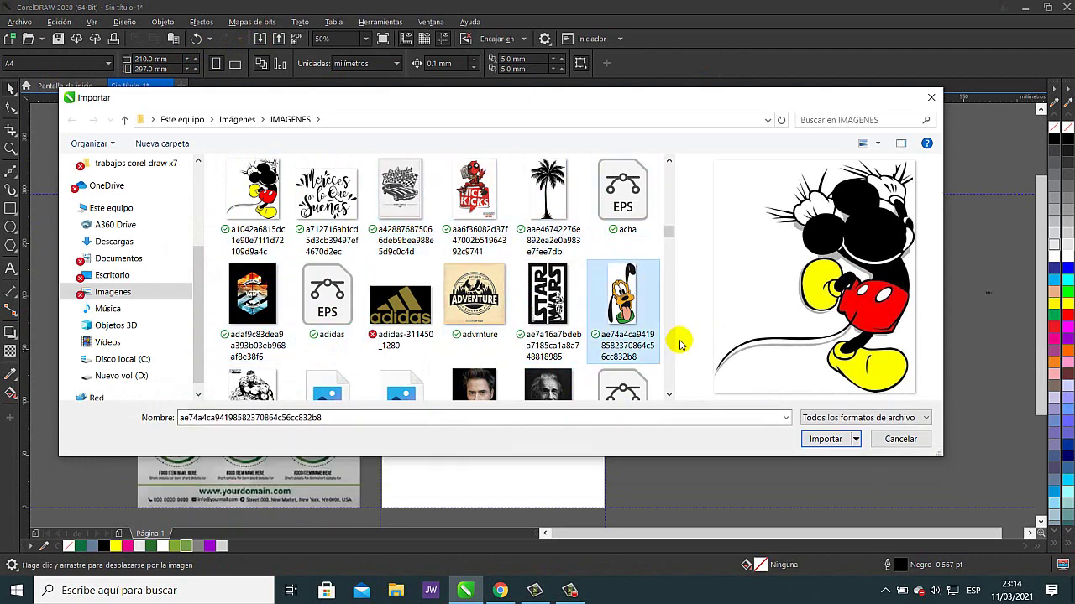
key(Right)
key(Right)
key(Right)
click(634, 309)
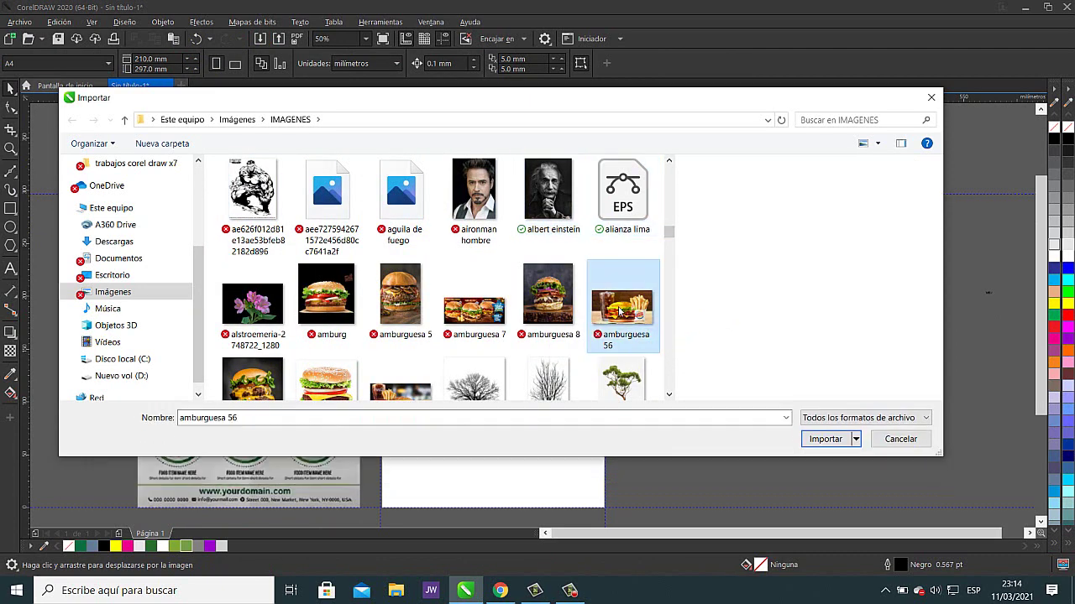
double_click(619, 307)
click(619, 309)
drag(729, 311, 960, 173)
drag(837, 296, 510, 281)
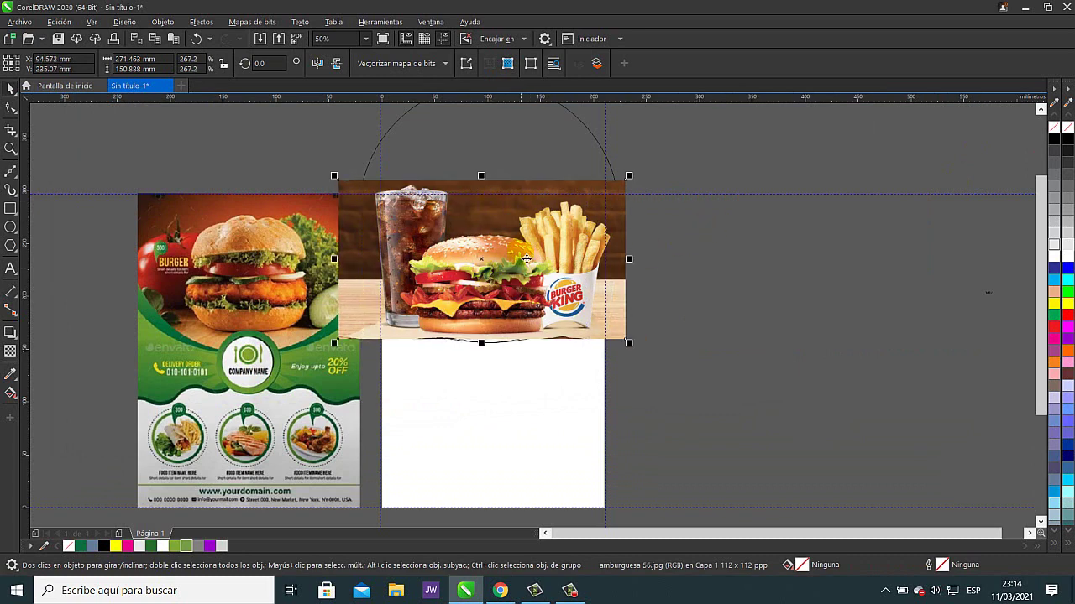
- Position the amburguesa 56 photo across the page top over the circles, then zoom in to check it
mouse_move(489, 252)
mouse_down()
mouse_move(807, 300)
mouse_move(689, 298)
mouse_move(493, 262)
mouse_up()
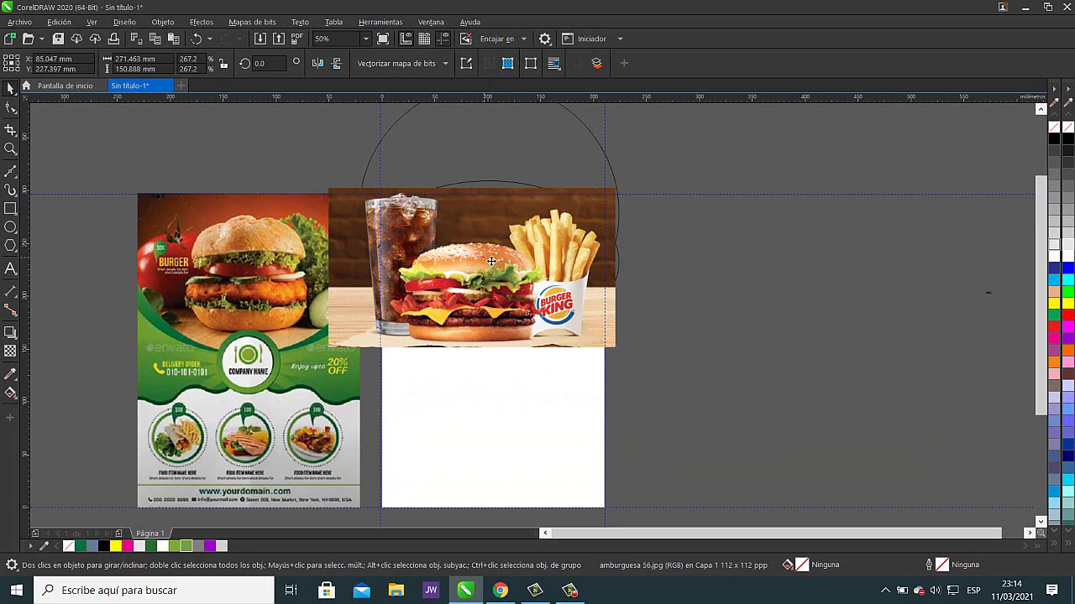
drag(495, 260, 779, 283)
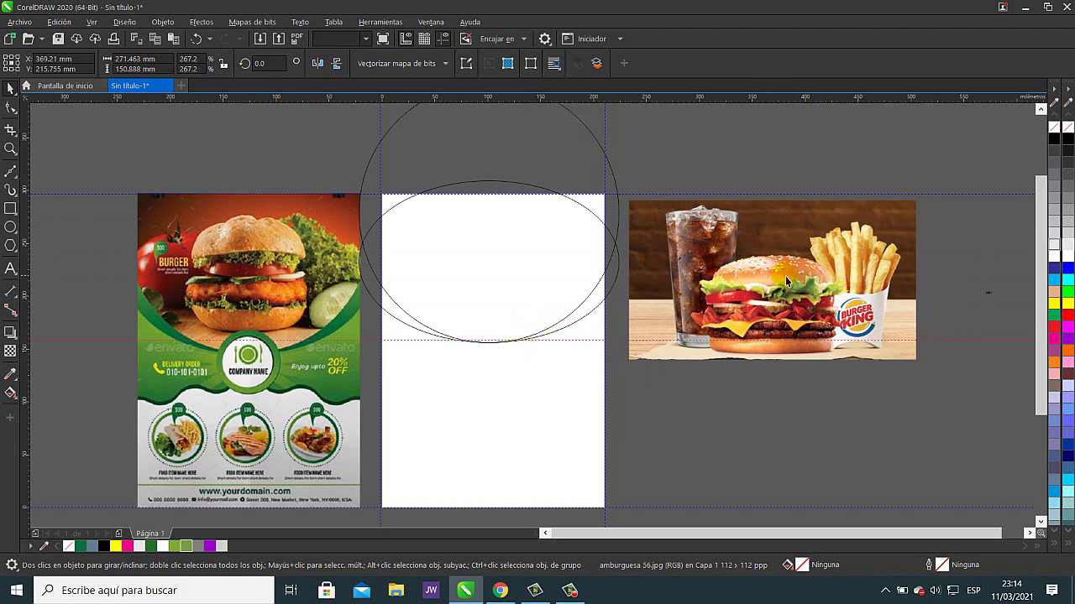
drag(782, 276, 504, 267)
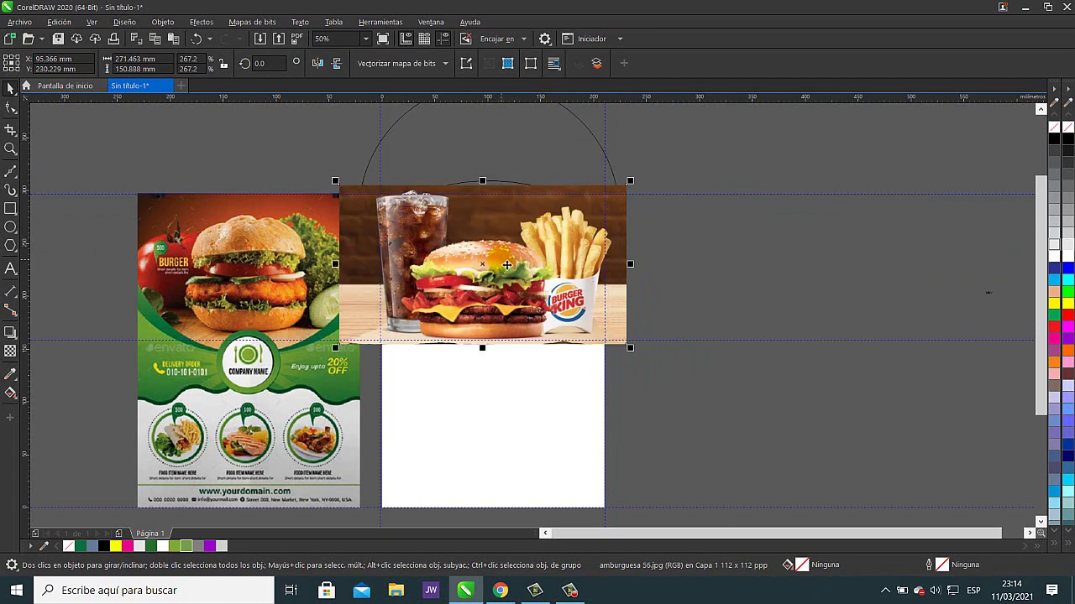
click(672, 242)
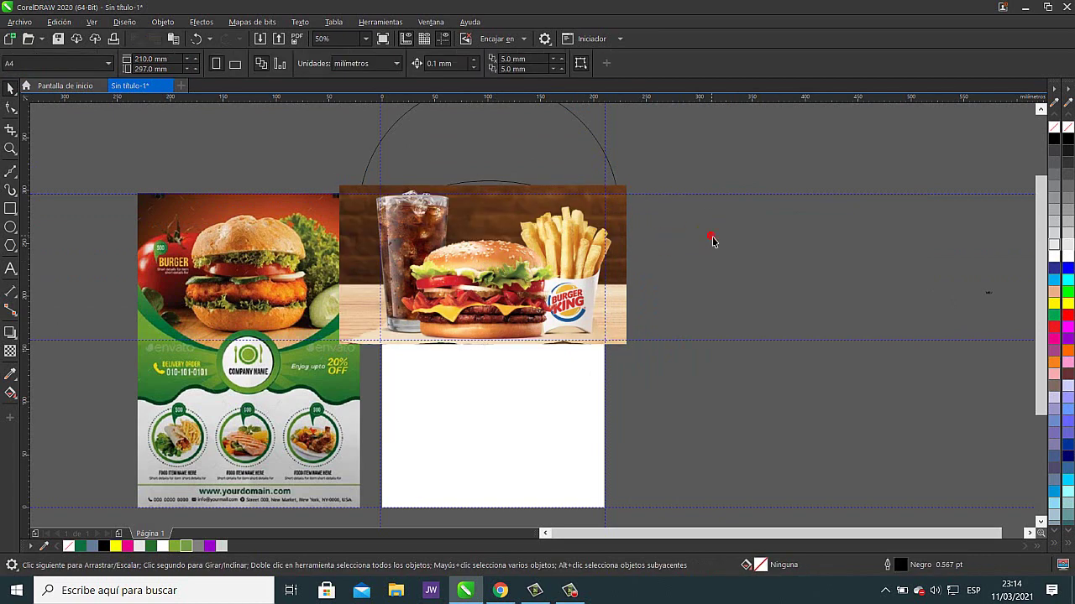
scroll(608, 281, up, 3)
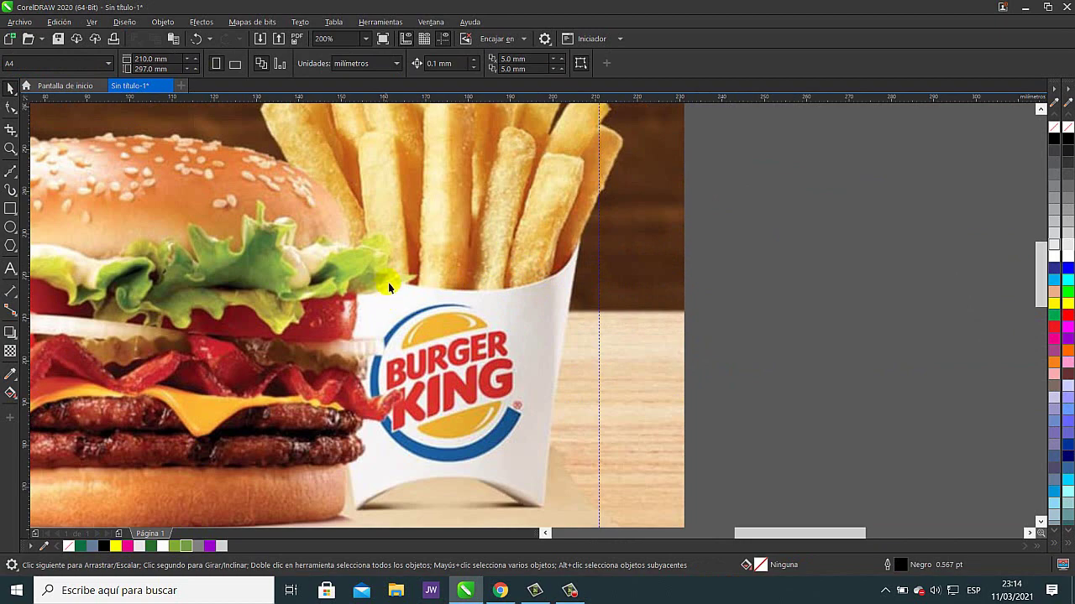
scroll(285, 273, up, 2)
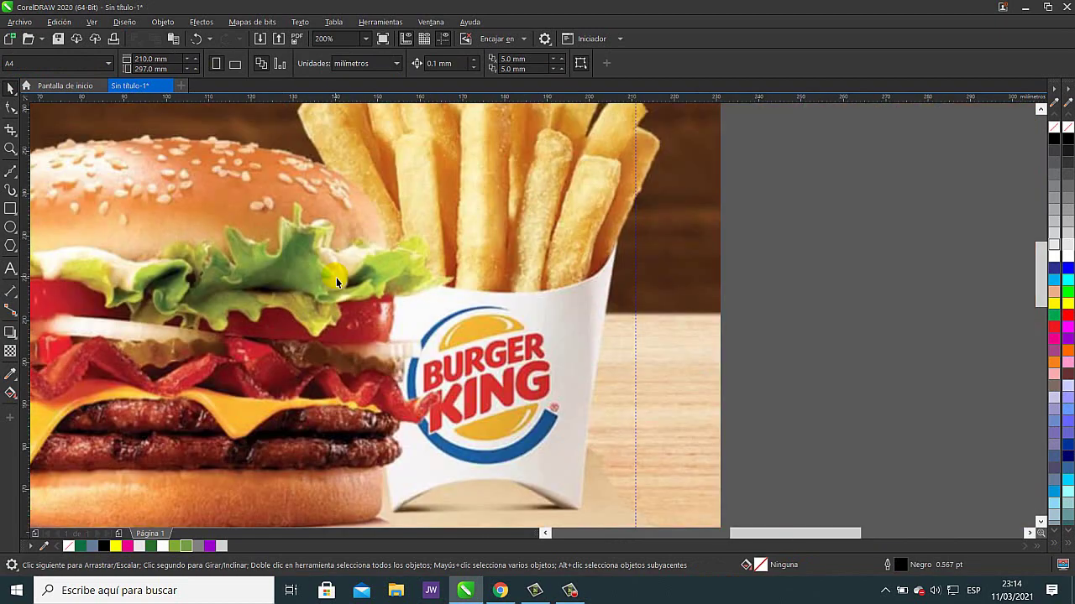
drag(327, 281, 468, 330)
scroll(481, 317, down, 1)
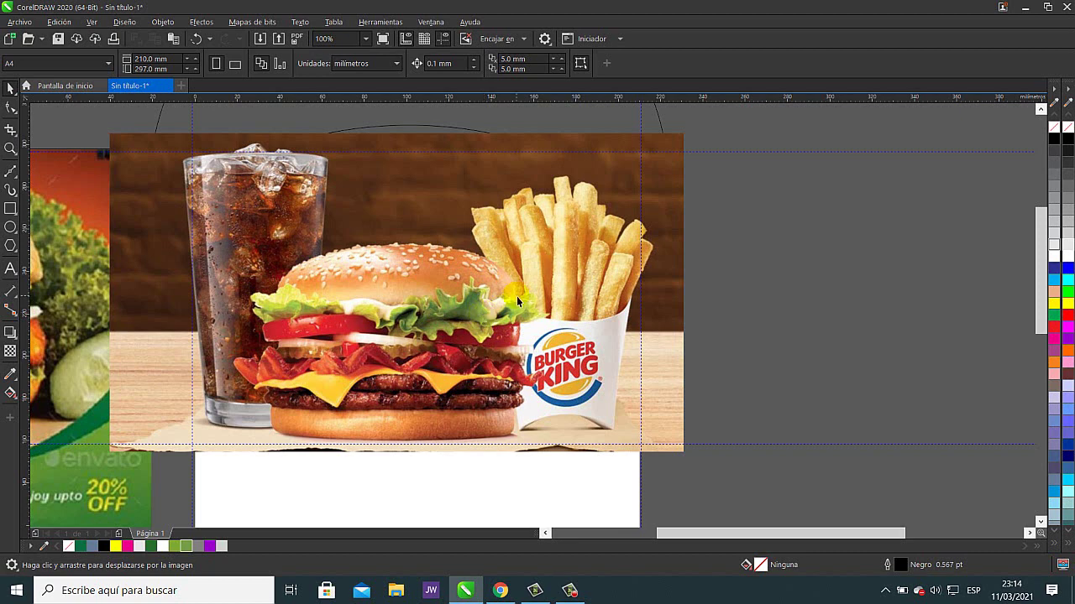
- Convert the amburguesa 56 photo to a 300 ppp, CMYK (32 bits) bitmap
click(396, 242)
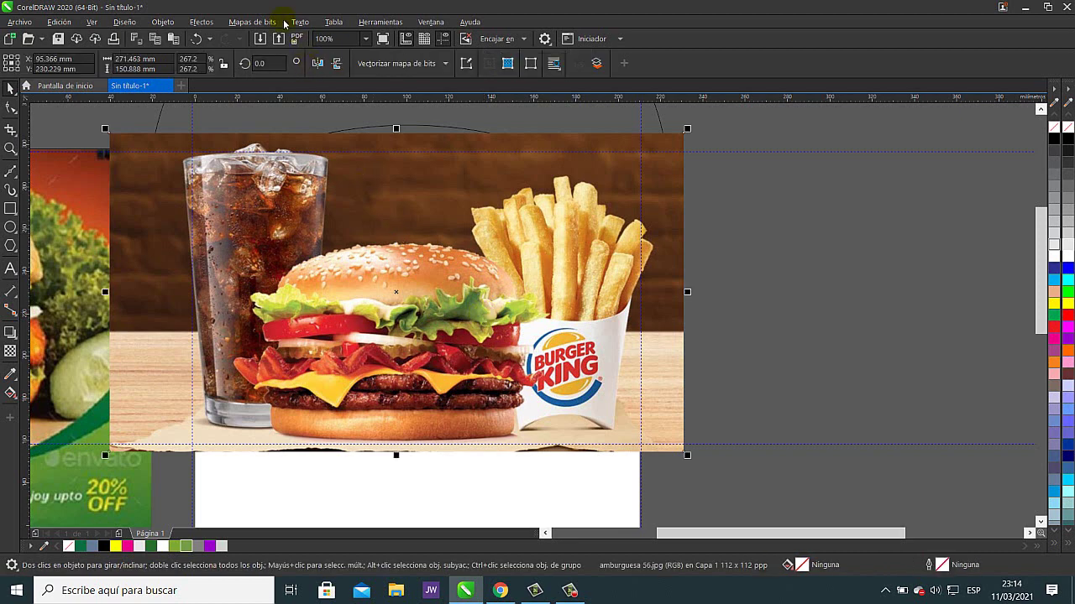
click(252, 22)
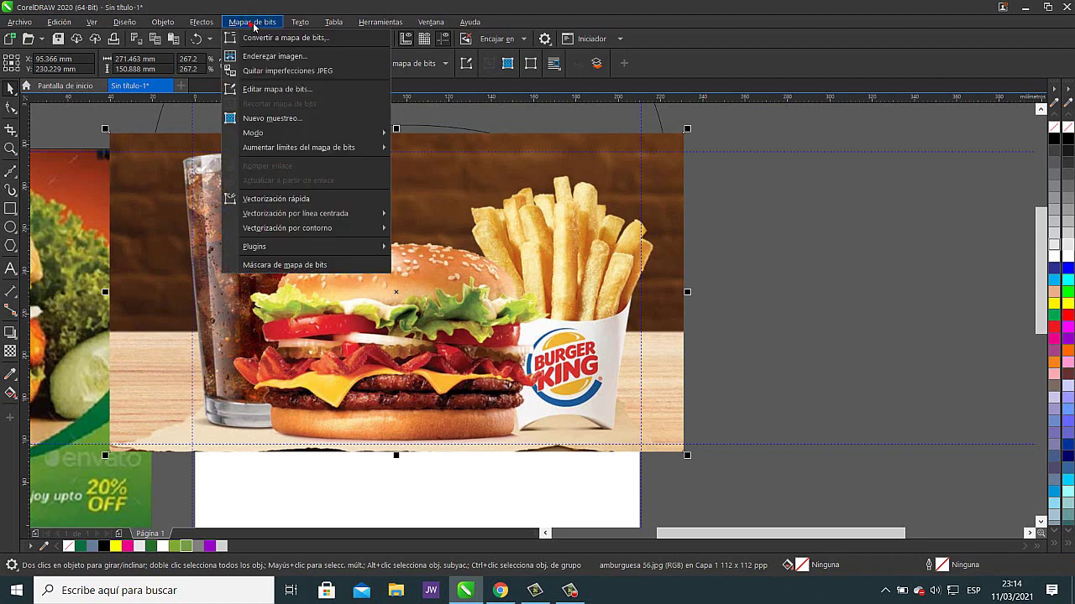
click(308, 42)
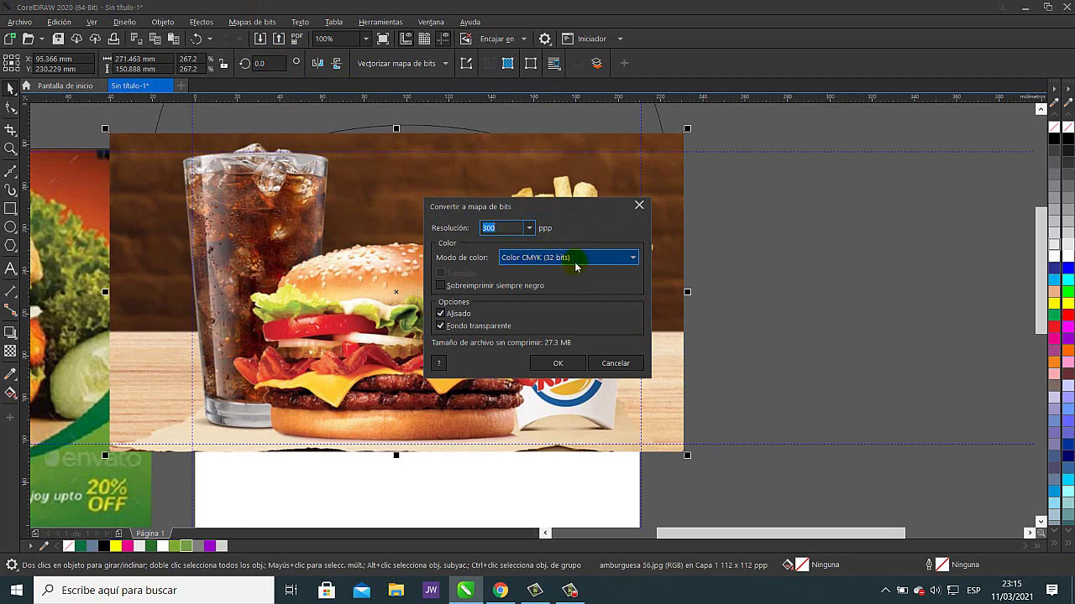
click(569, 366)
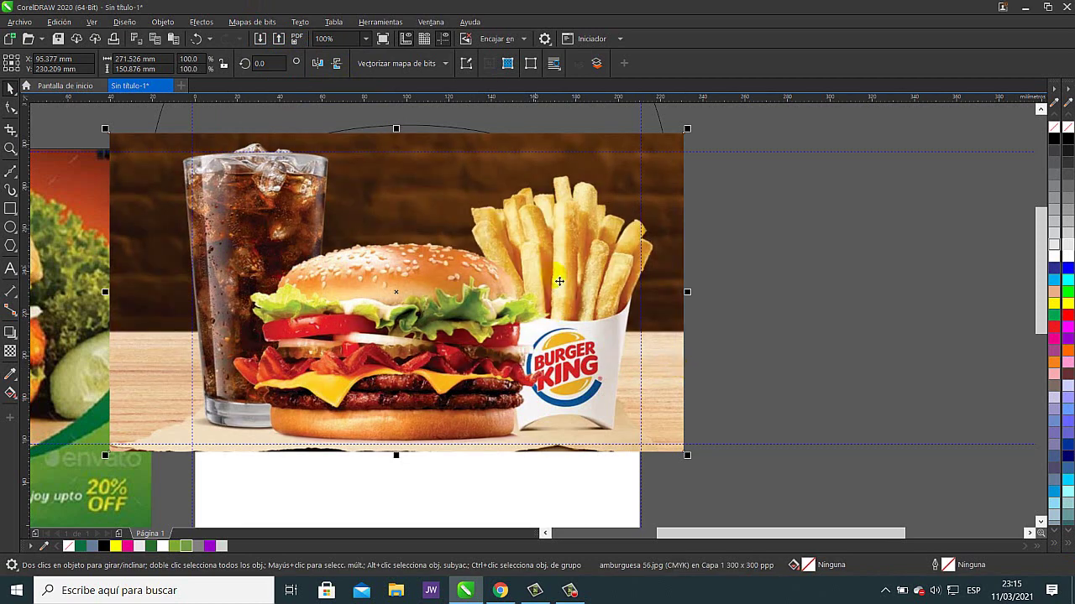
scroll(640, 309, down, 3)
scroll(597, 325, up, 2)
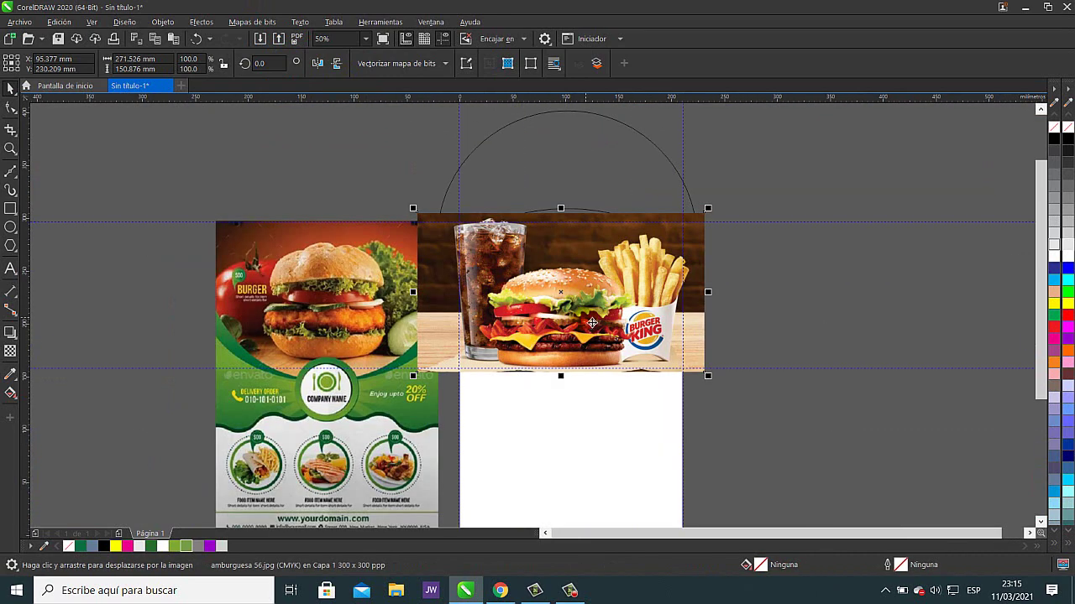
- PowerClip the burger photo inside the large circle, undoing stray moves of the circle and ellipse
right_click(589, 316)
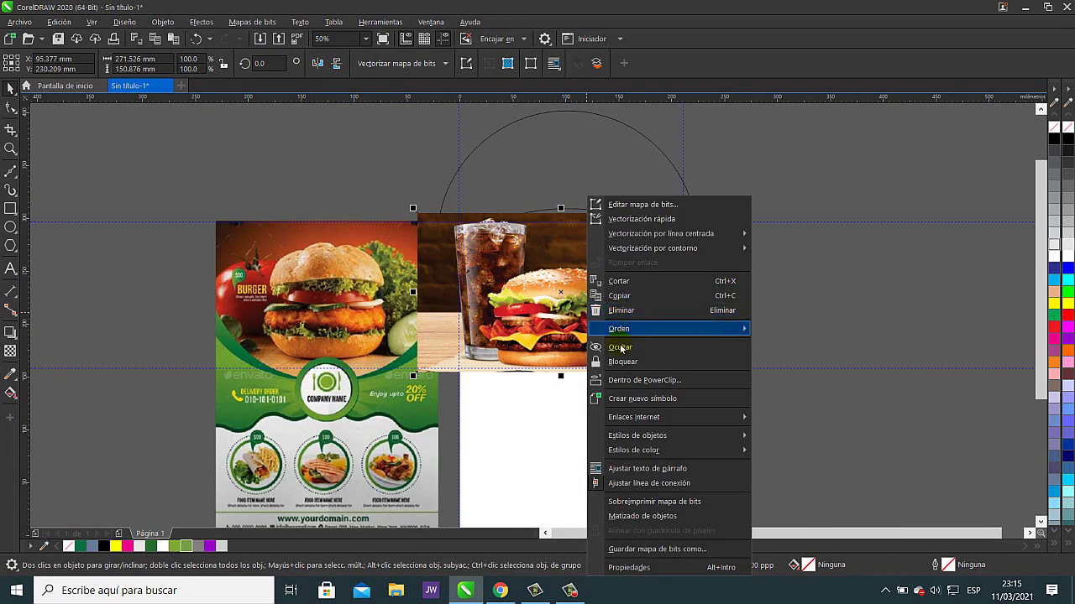
click(643, 379)
click(580, 202)
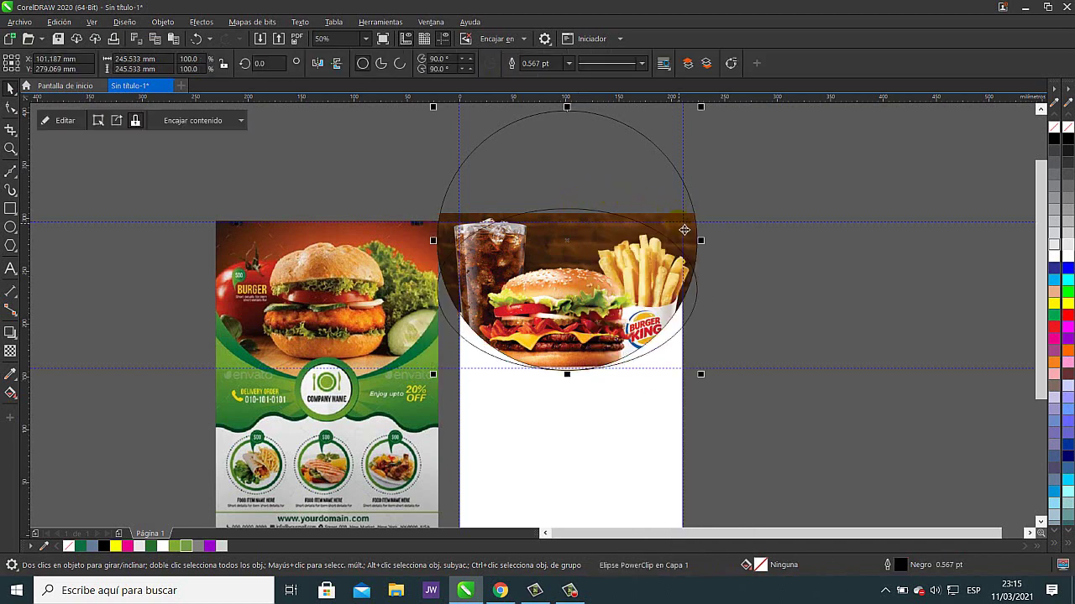
drag(574, 150, 845, 144)
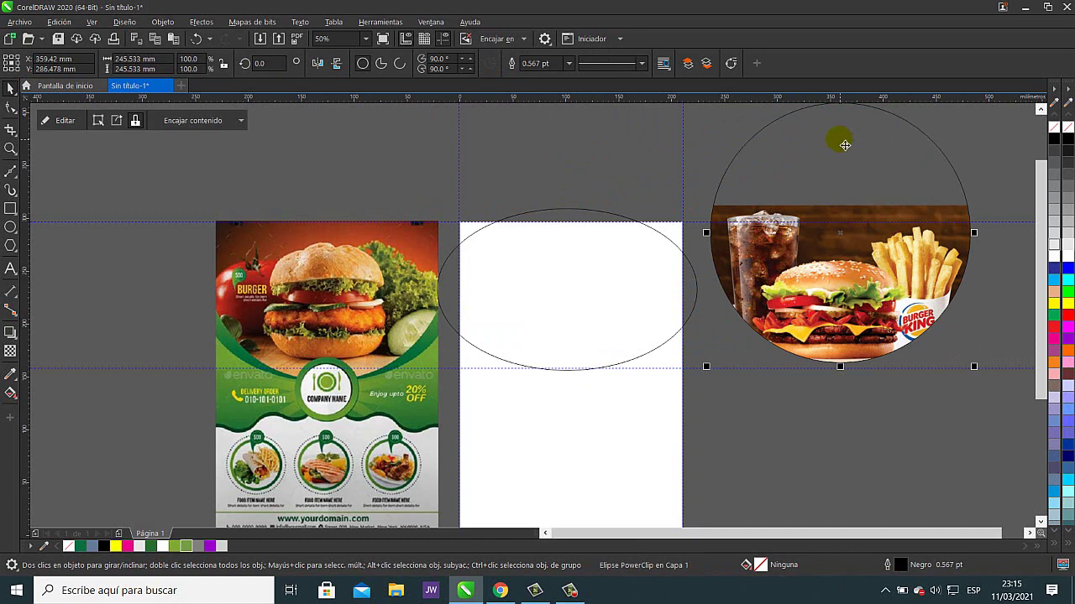
click(198, 39)
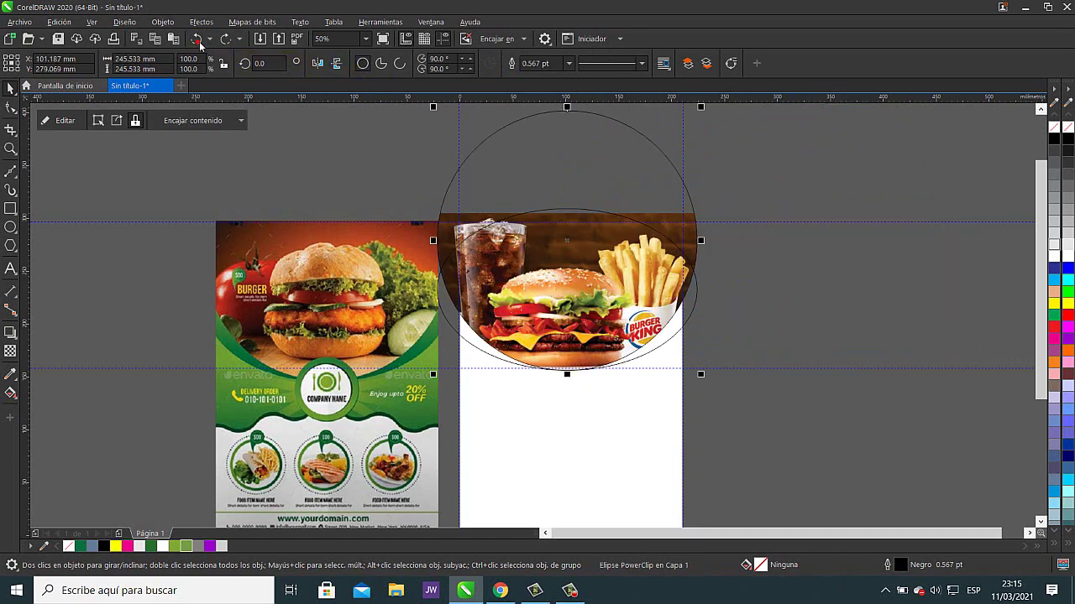
click(818, 144)
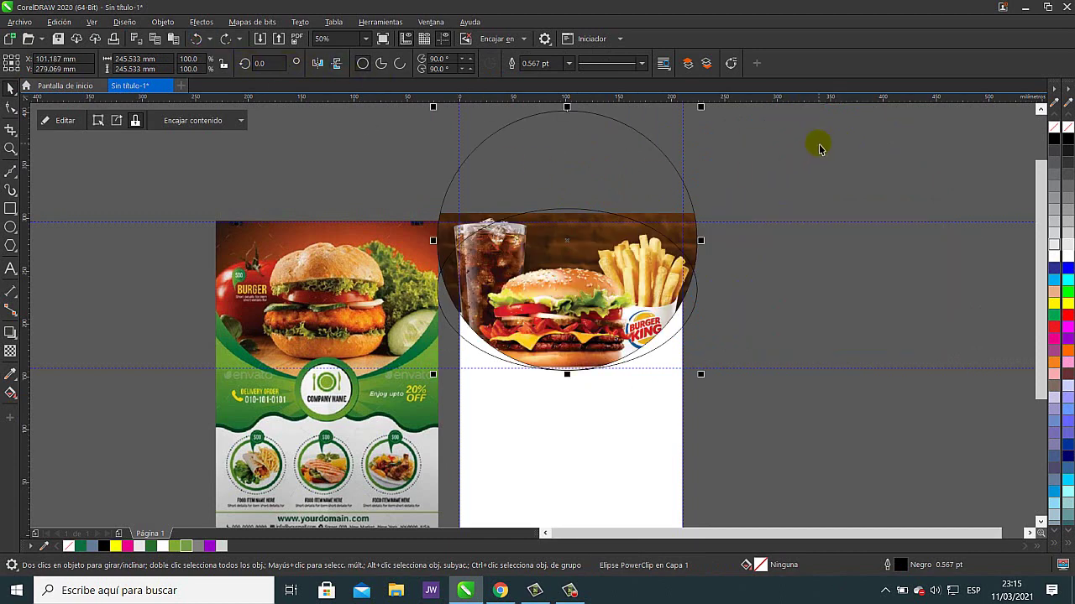
click(700, 283)
drag(700, 283, 887, 293)
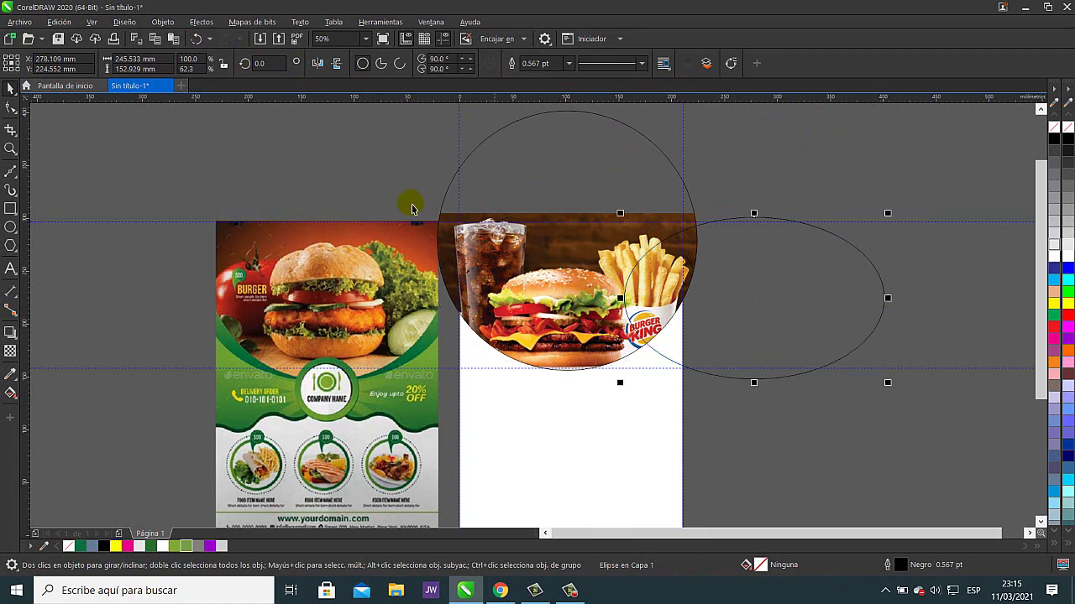
click(194, 39)
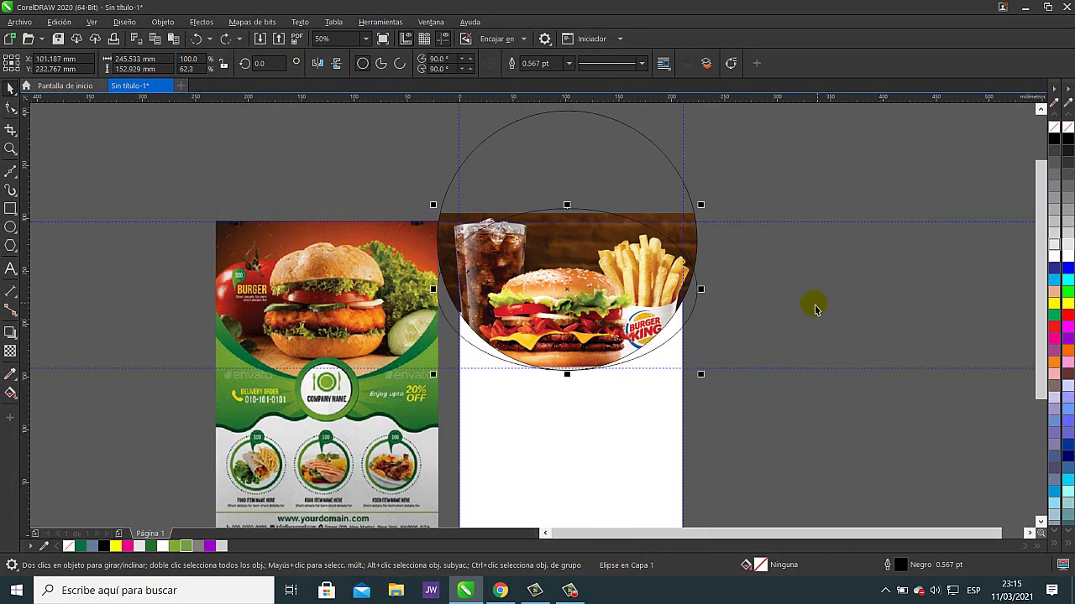
- Fill the flat ellipse dark green, then make a vertical gradient with lighter green at top
click(151, 546)
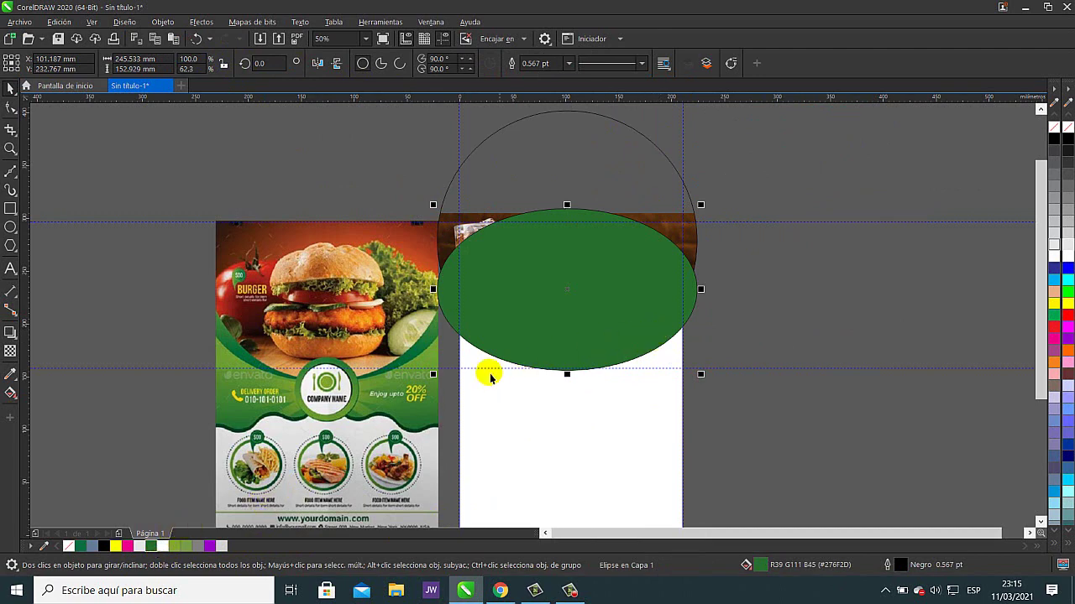
scroll(235, 335, up, 3)
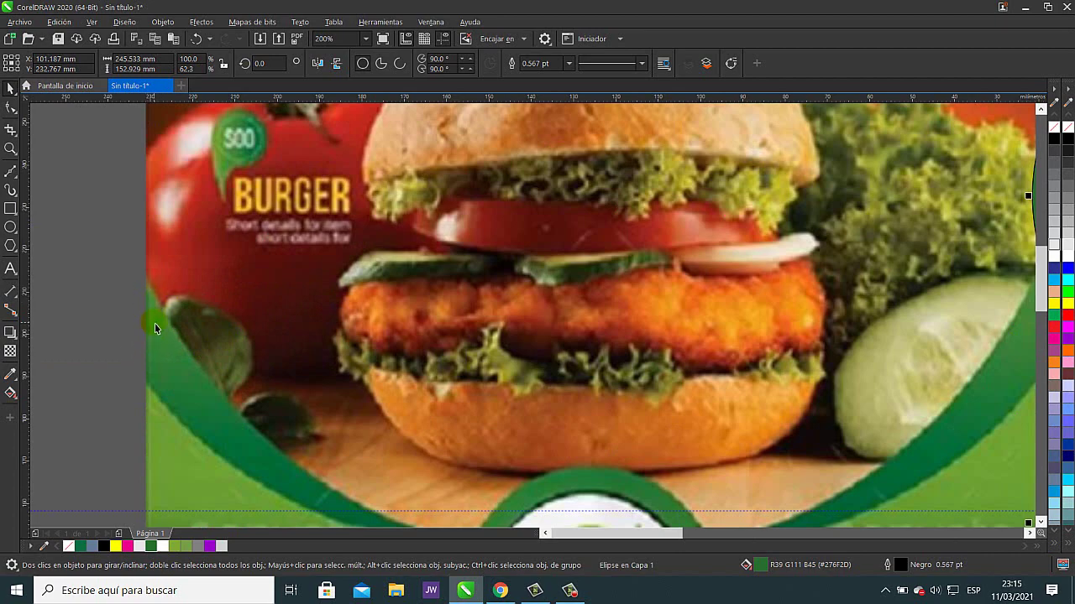
scroll(552, 348, down, 1)
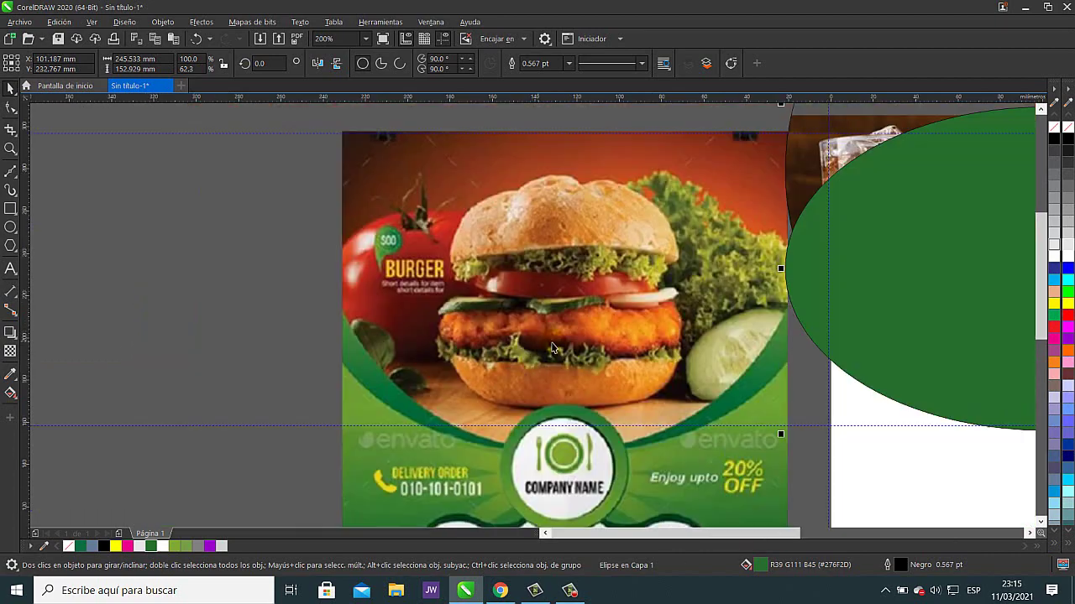
drag(875, 320, 468, 328)
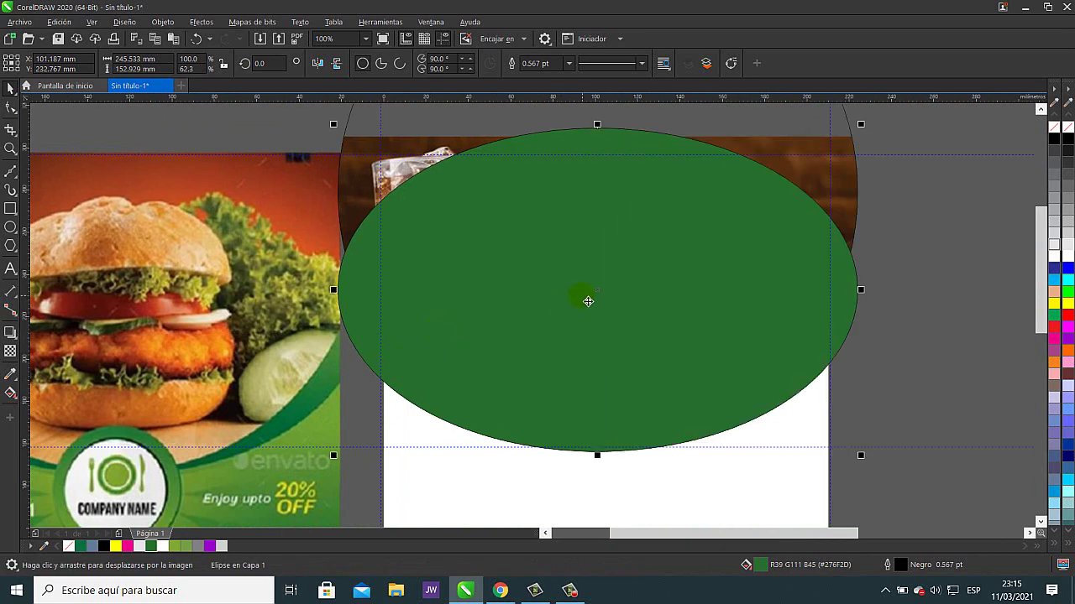
click(11, 393)
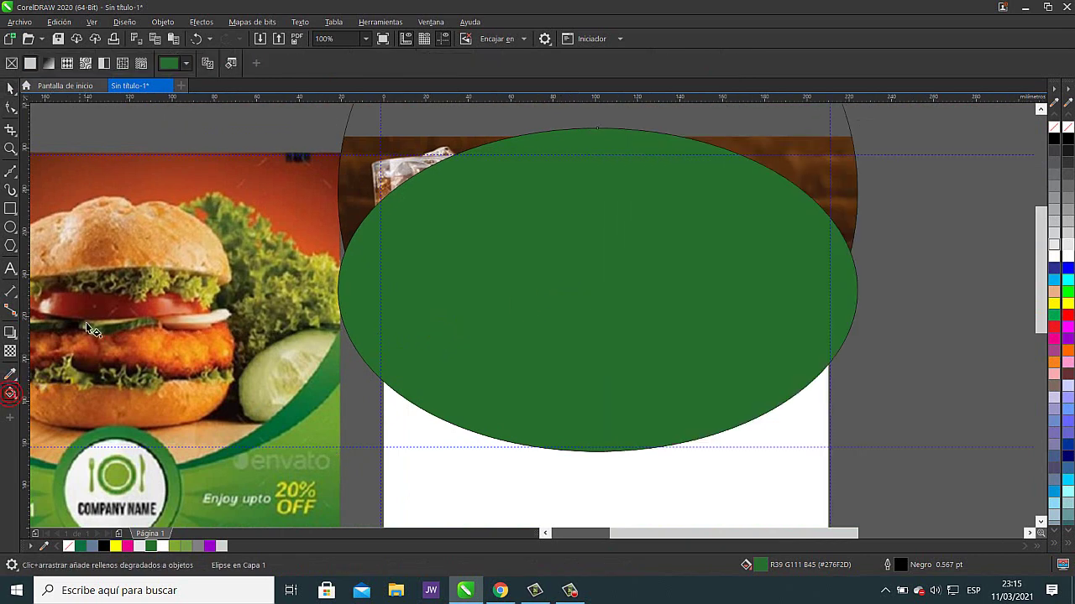
click(49, 68)
drag(603, 416, 605, 141)
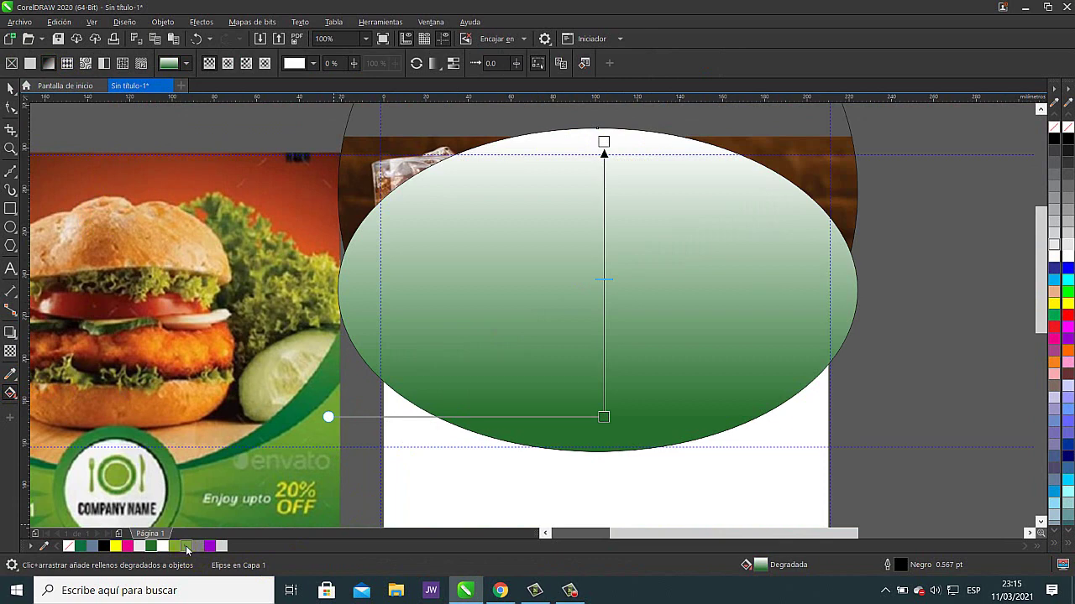
drag(188, 550, 605, 177)
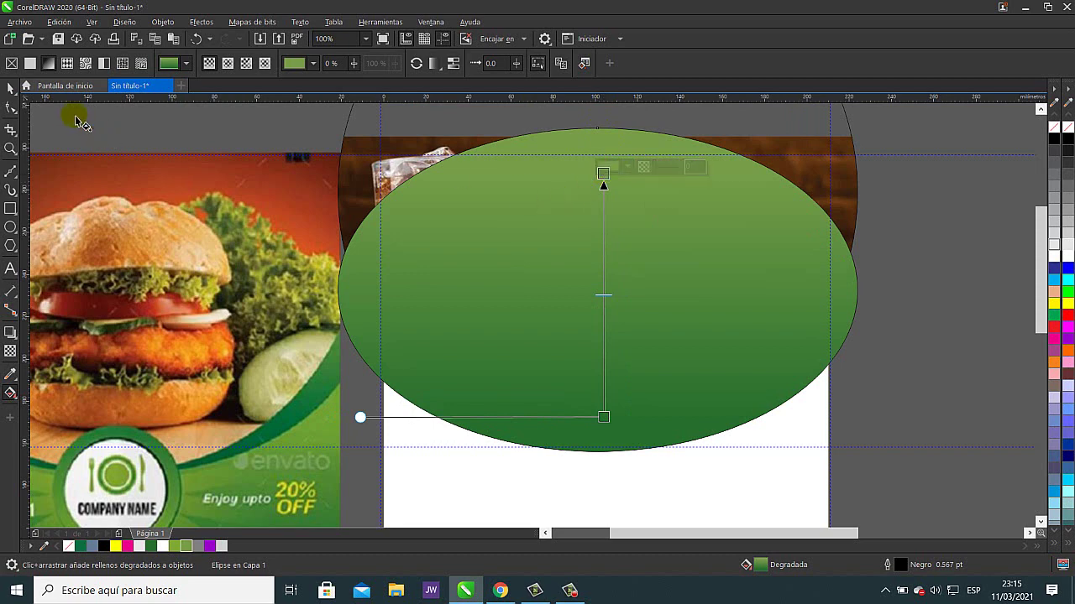
click(10, 88)
click(185, 126)
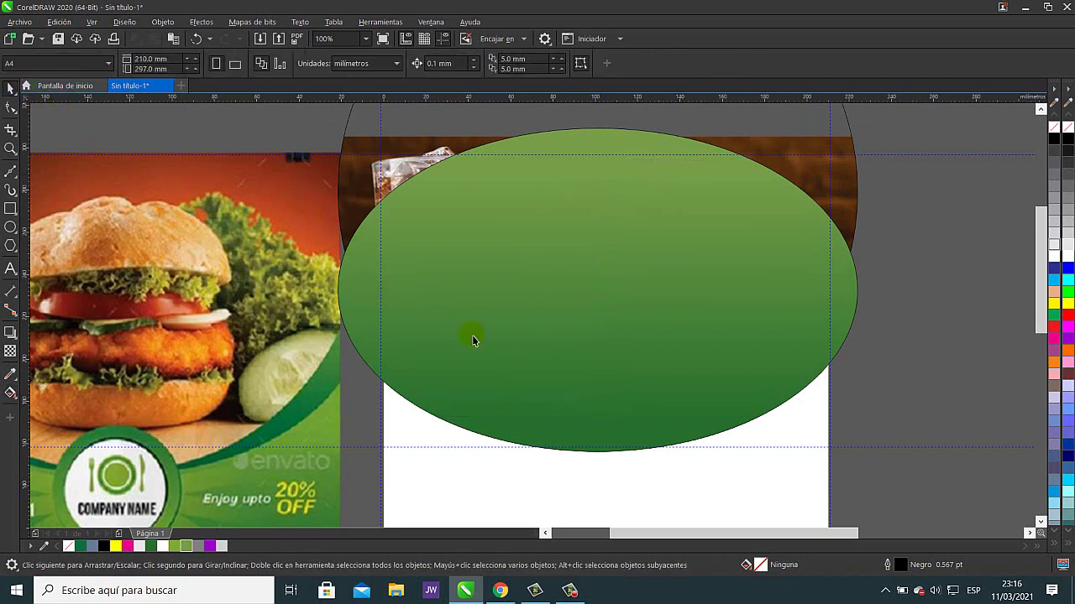
click(693, 241)
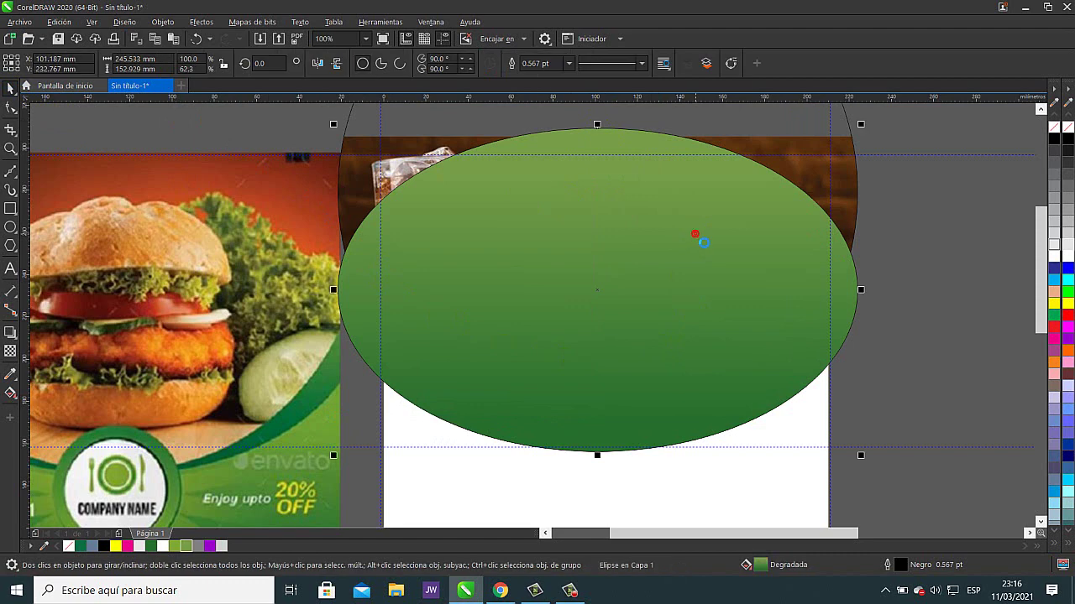
- Send the green gradient ellipse back behind the round burger photo and check its rim
key(shift+Page_Down)
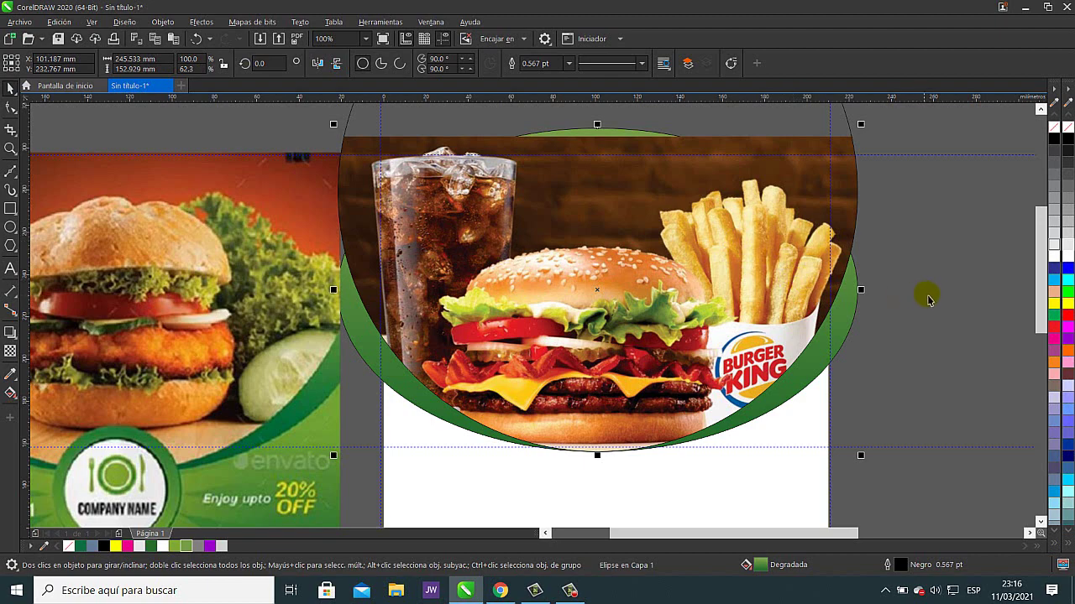
scroll(947, 283, down, 2)
drag(979, 285, 779, 288)
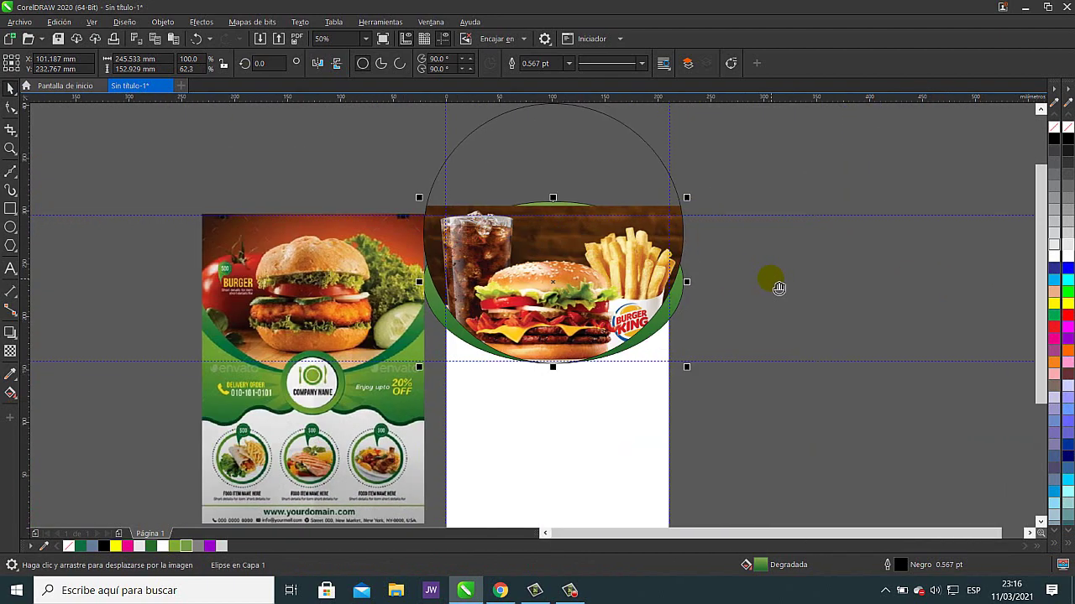
scroll(741, 297, up, 2)
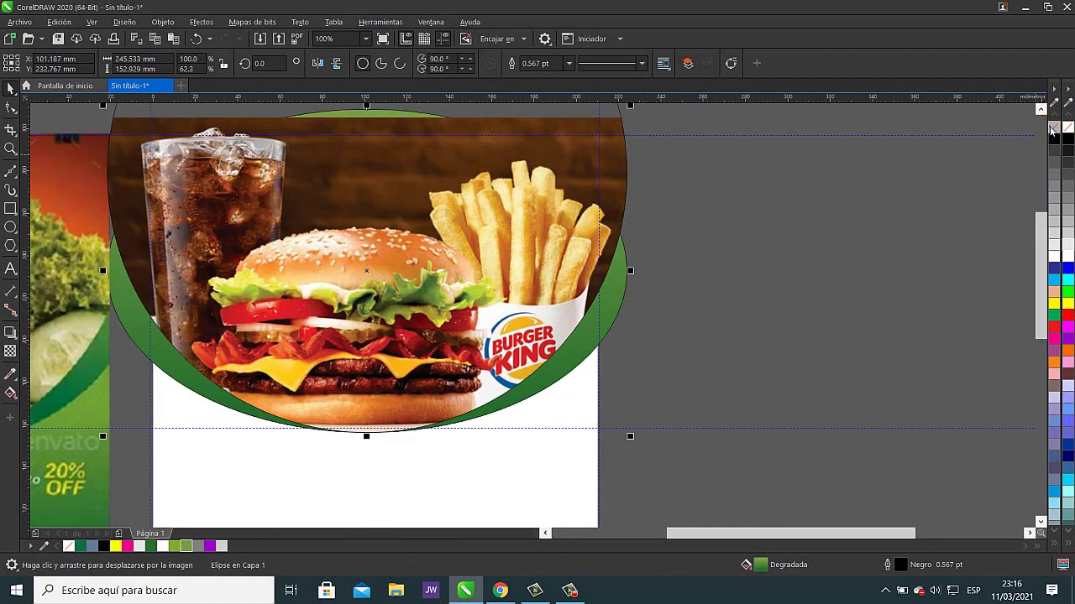
click(840, 248)
scroll(603, 312, up, 2)
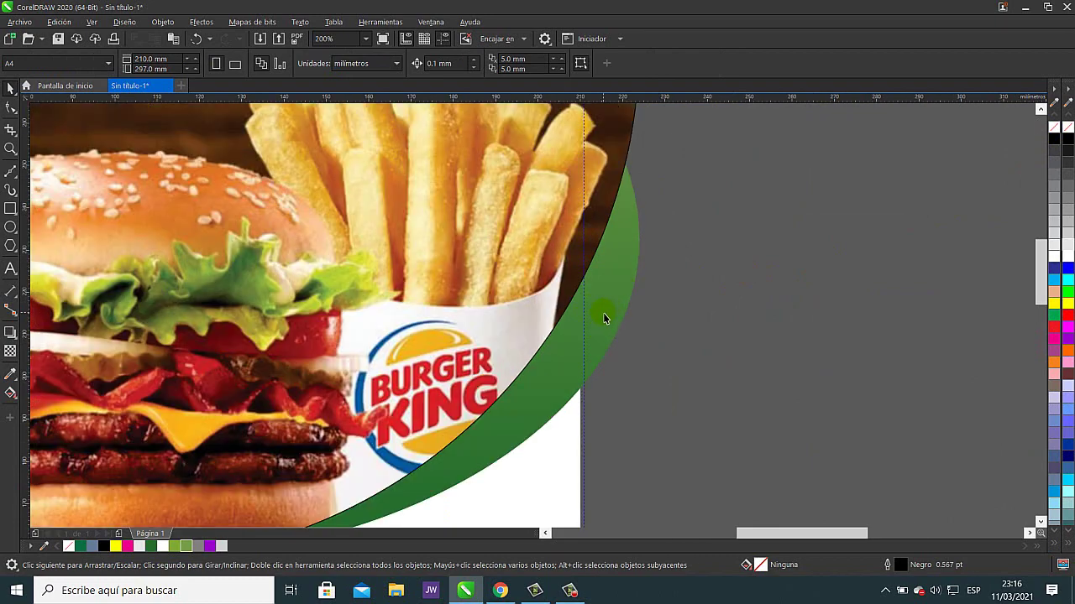
scroll(588, 349, up, 4)
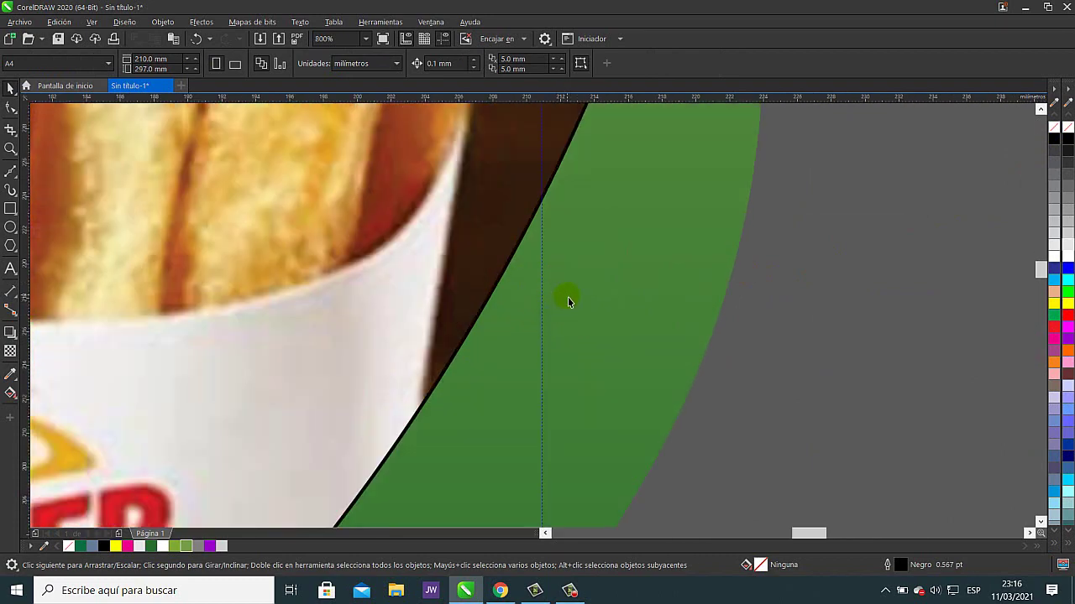
scroll(568, 300, down, 5)
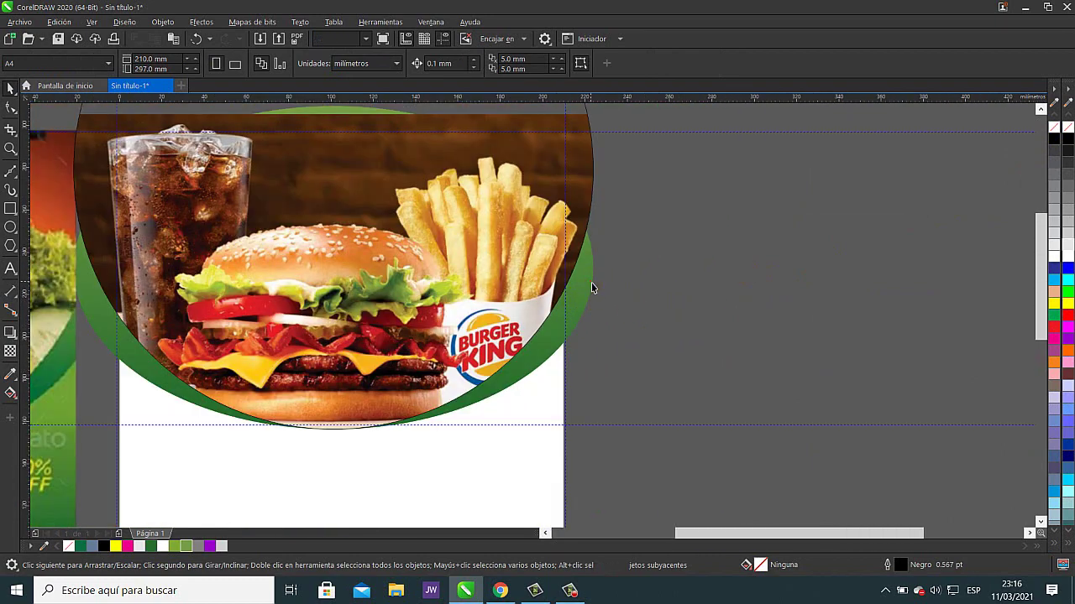
click(592, 288)
click(10, 392)
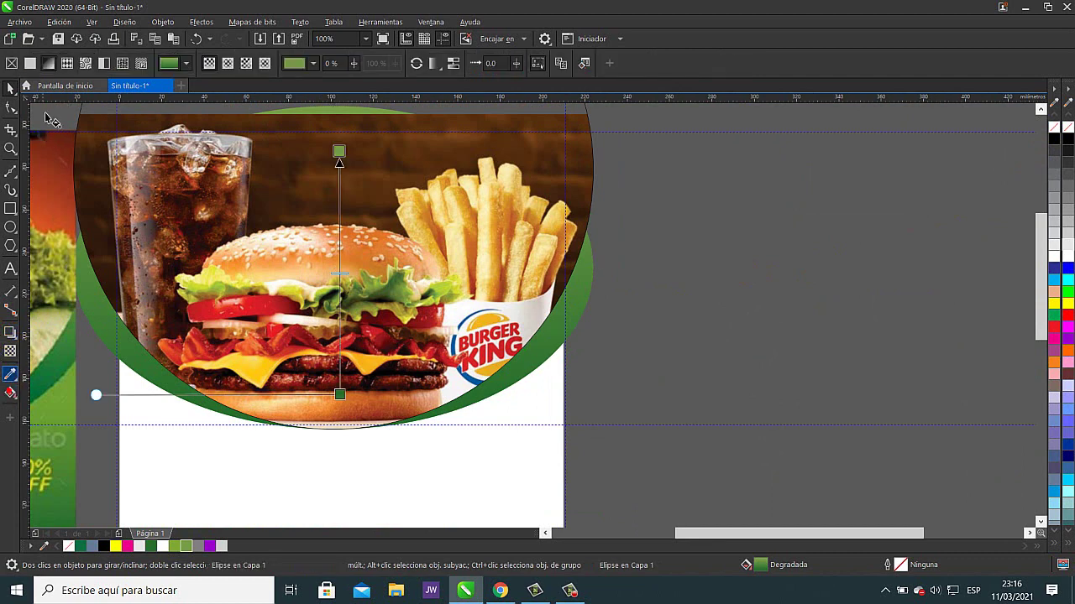
- Drag the green ellipse's top gradient colour stop lower
drag(339, 154, 335, 241)
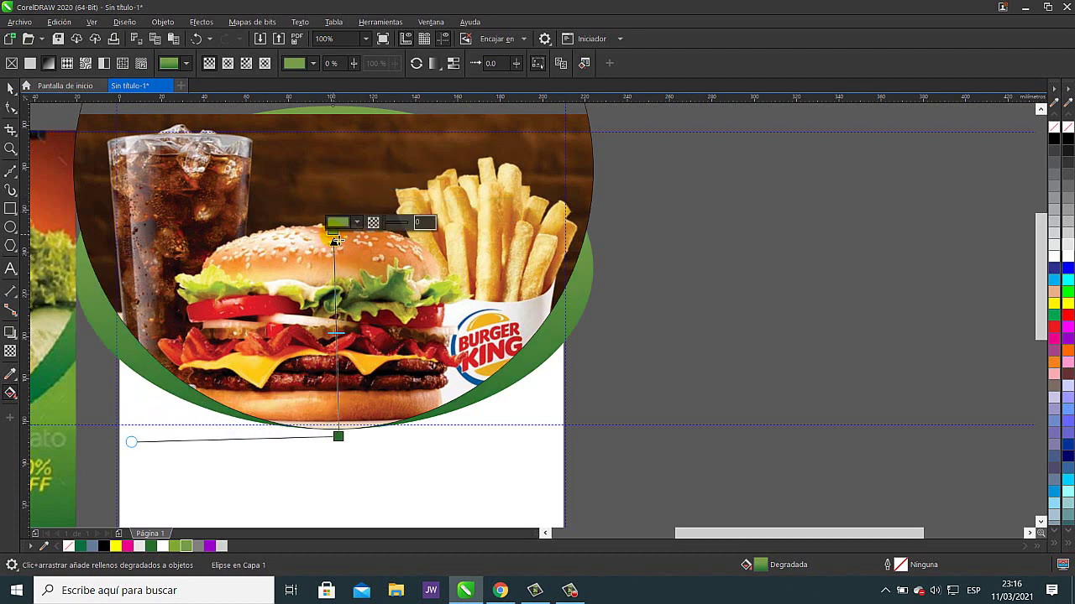
scroll(587, 314, up, 3)
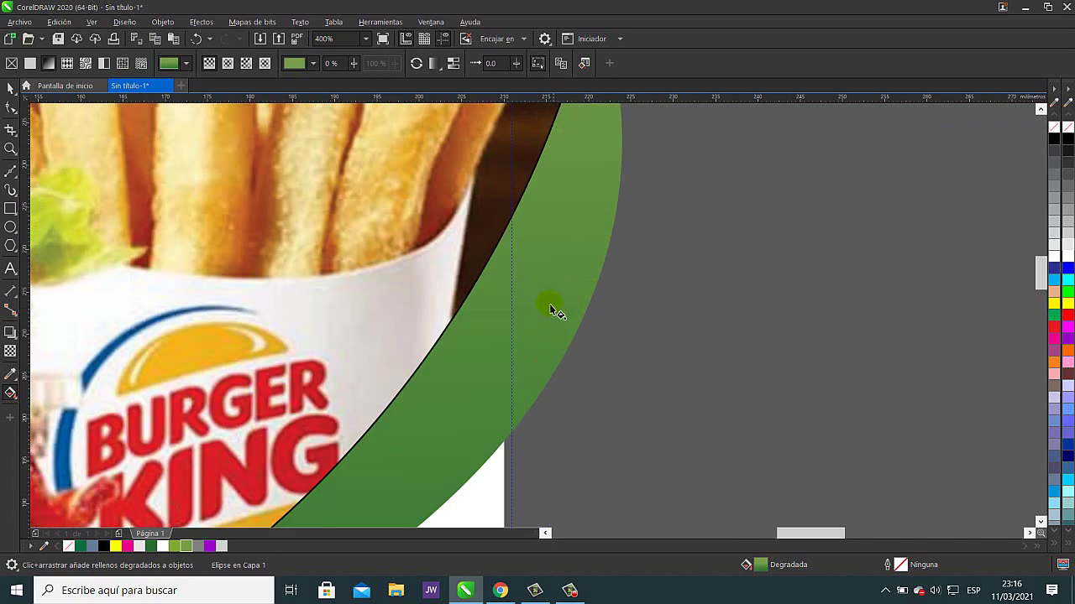
scroll(514, 279, down, 3)
click(281, 204)
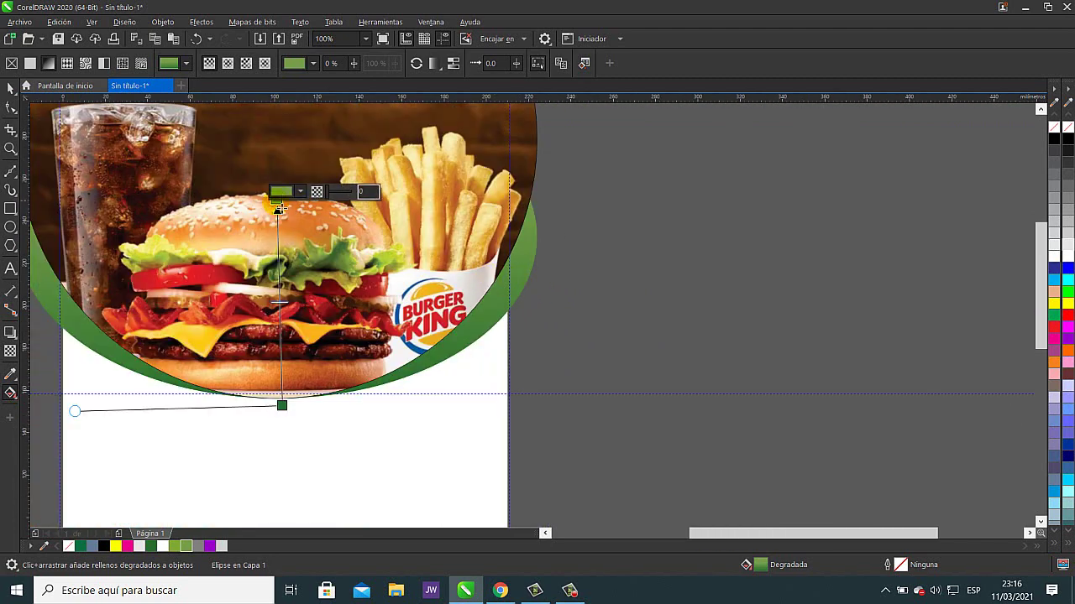
drag(280, 210, 278, 264)
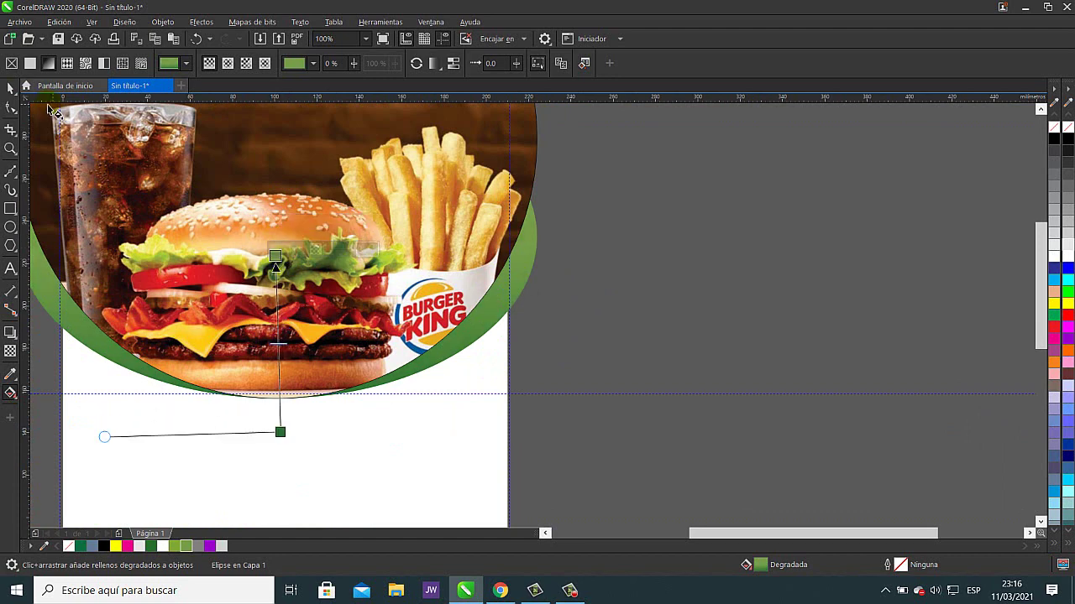
- Move the reference burger flyer further left of the page
key(space)
drag(664, 309, 930, 314)
click(895, 296)
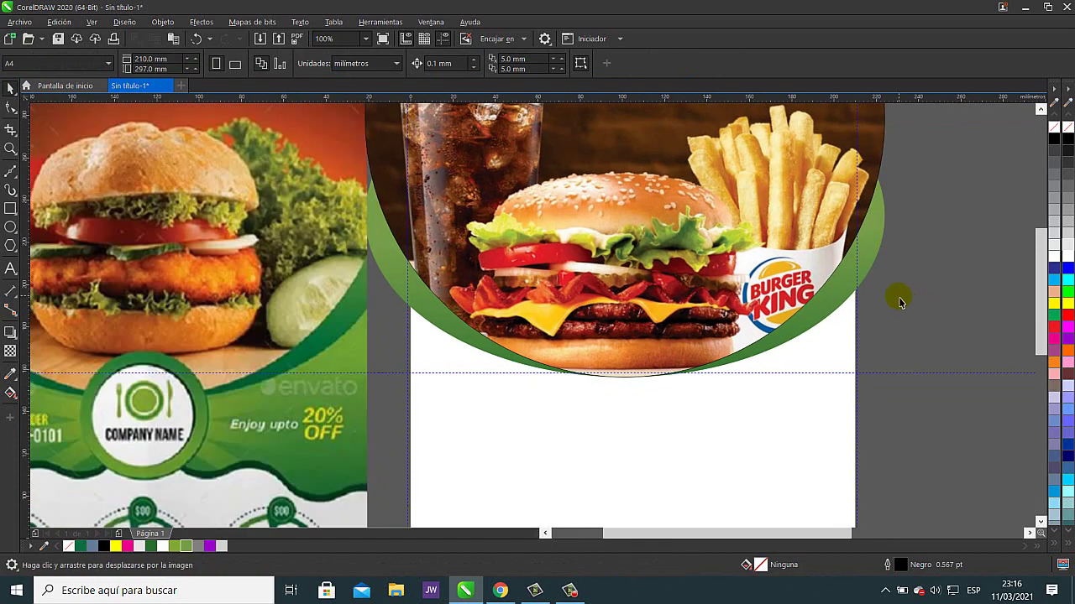
scroll(899, 308, up, 1)
scroll(911, 312, down, 3)
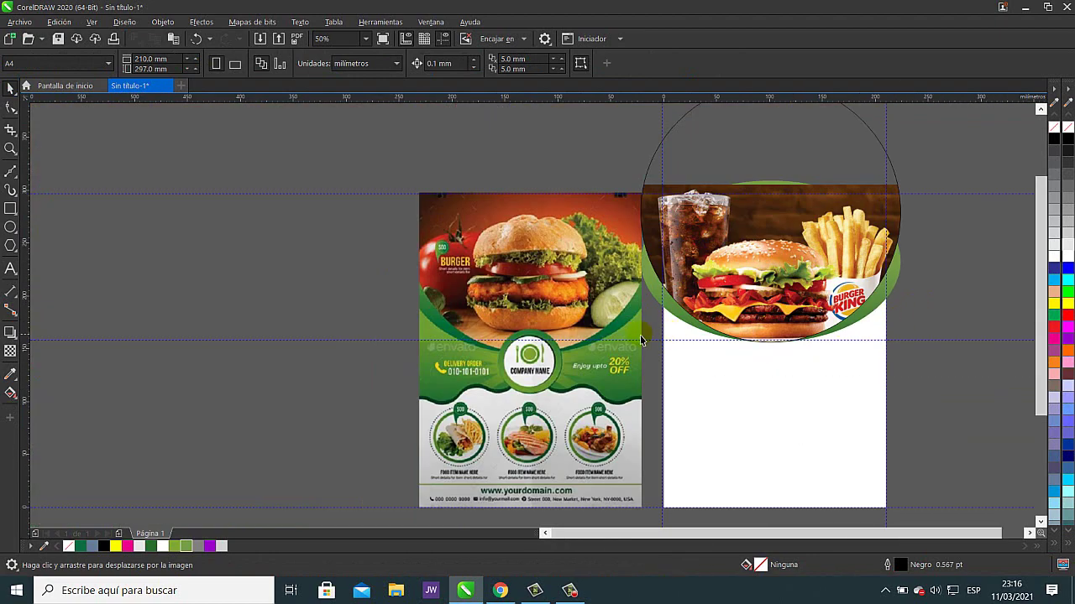
drag(570, 338, 495, 337)
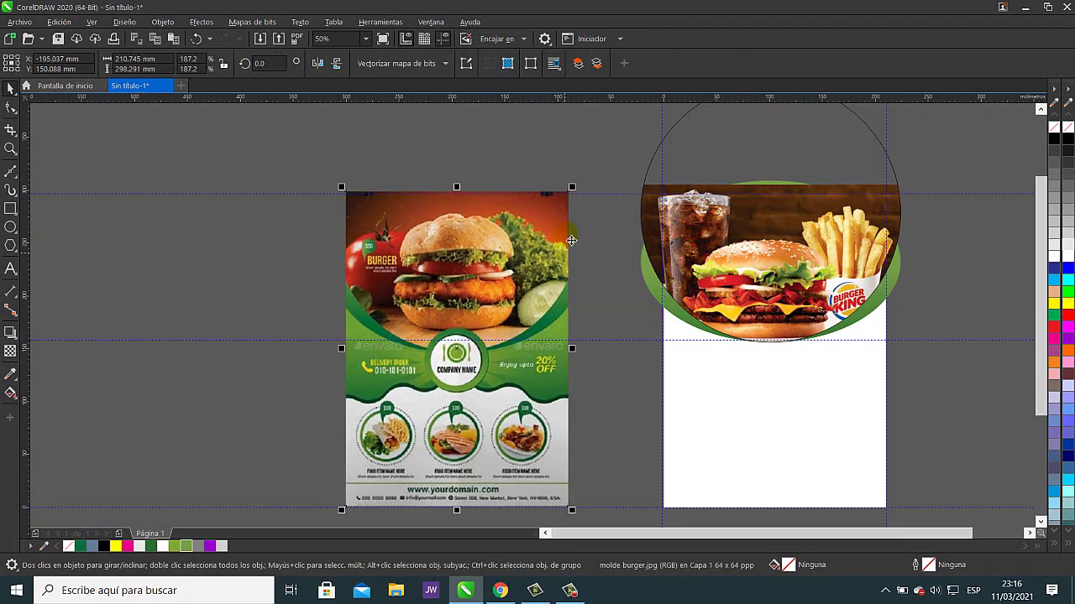
click(595, 159)
scroll(587, 218, right, 3)
scroll(578, 290, up, 1)
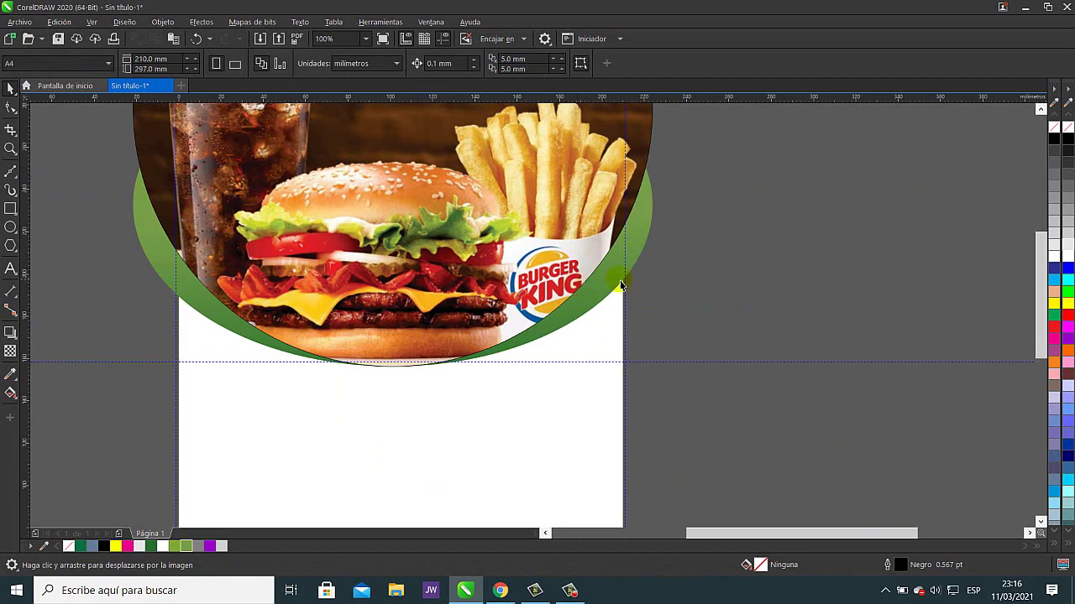
scroll(696, 283, down, 1)
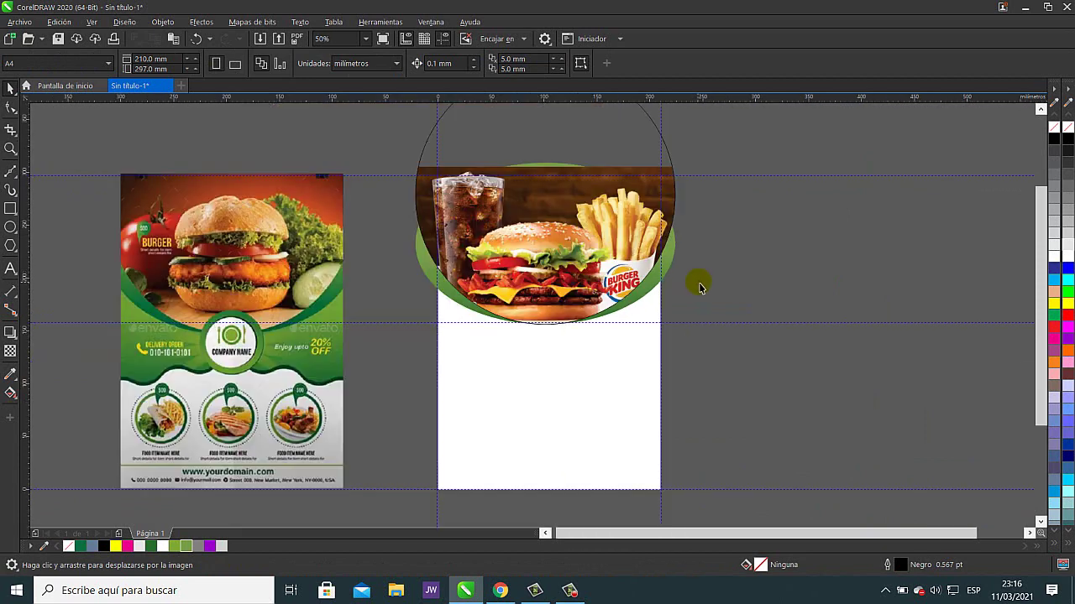
- Create a page-sized rectangle frame over the A4 page and undo a stray move of it
double_click(10, 211)
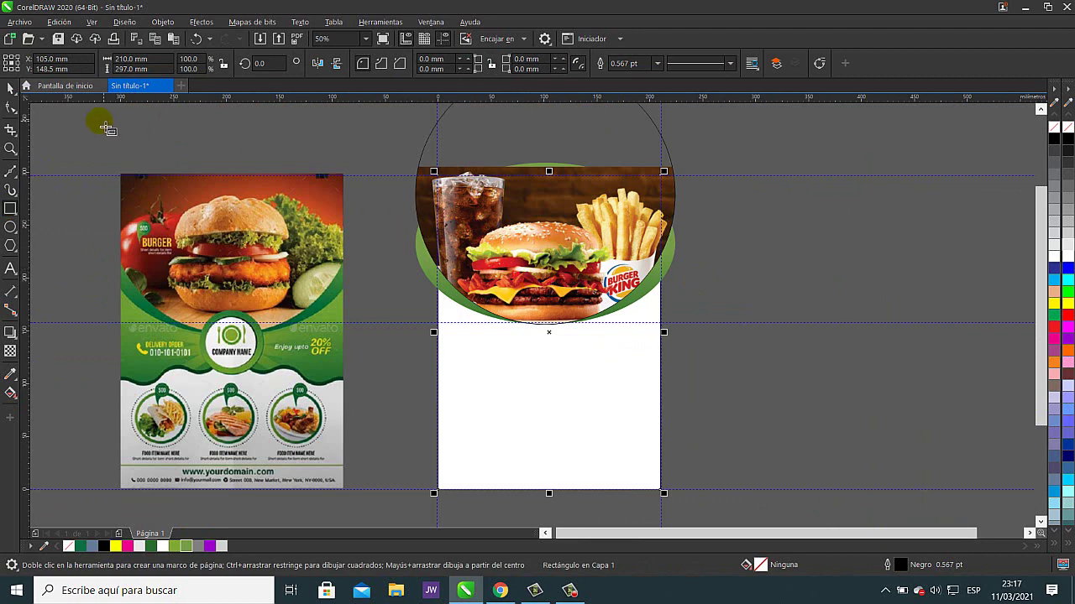
key(space)
drag(615, 382, 948, 382)
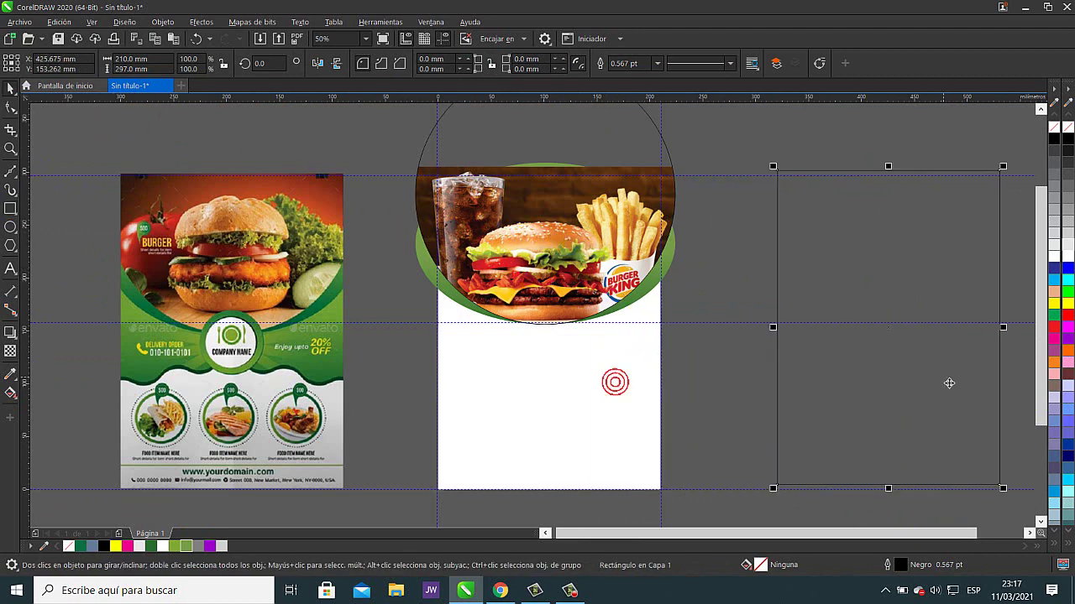
click(196, 39)
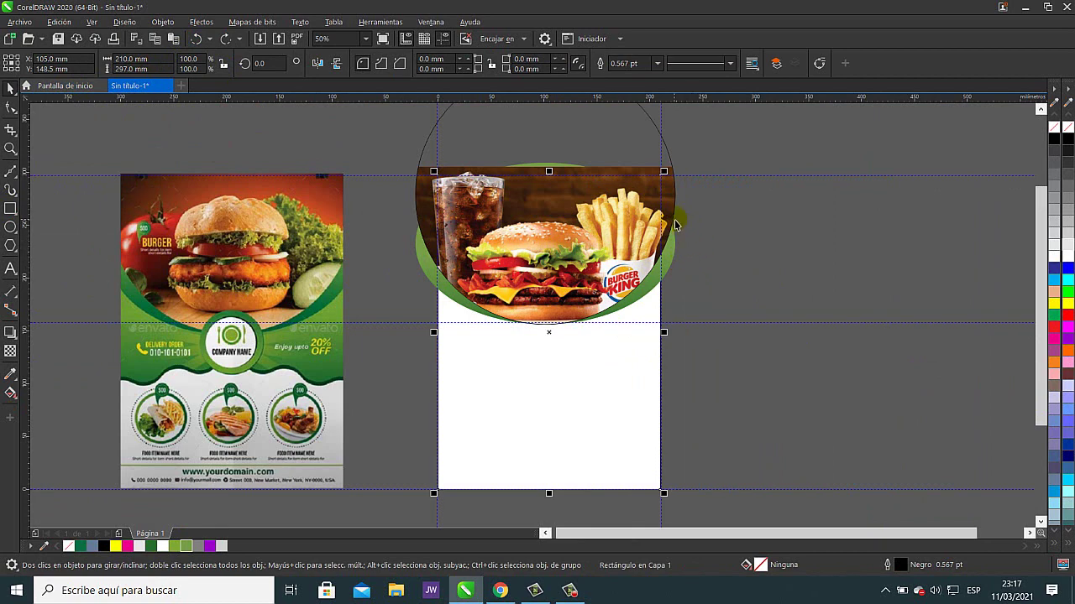
scroll(605, 193, up, 2)
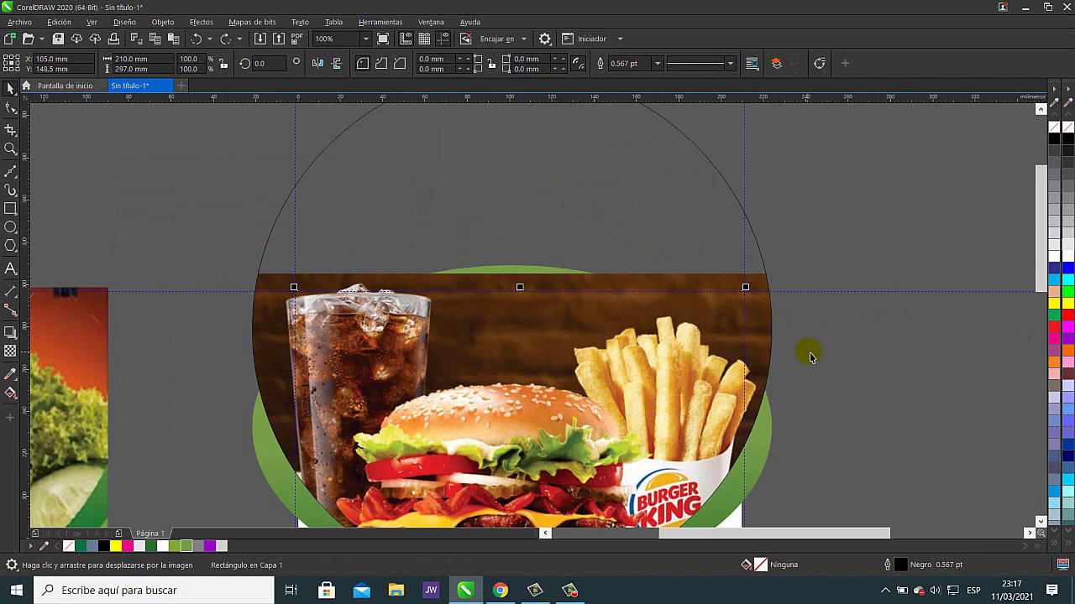
drag(830, 372, 878, 228)
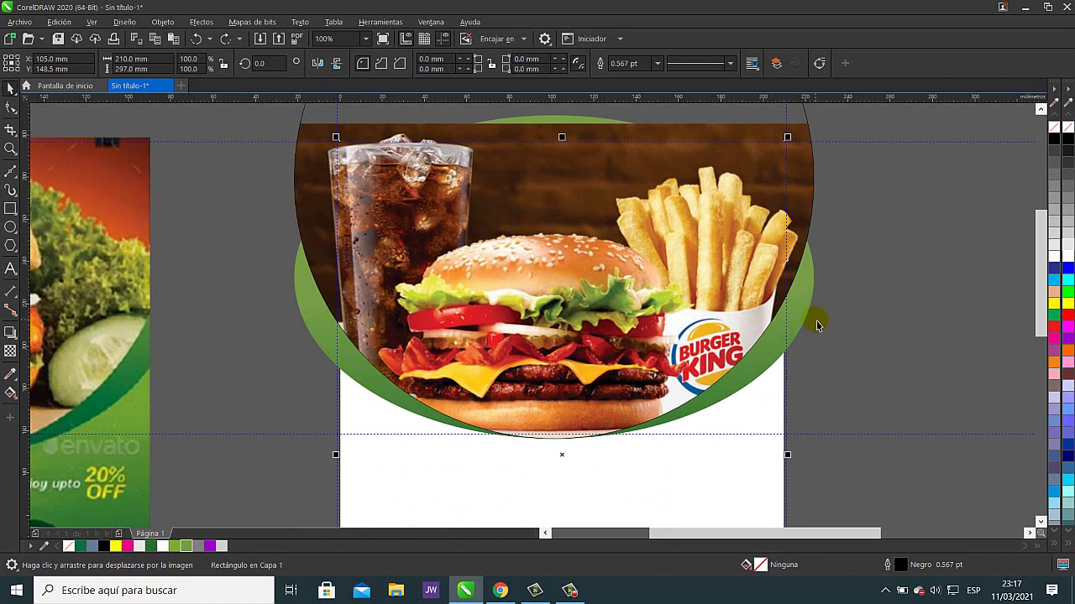
click(816, 193)
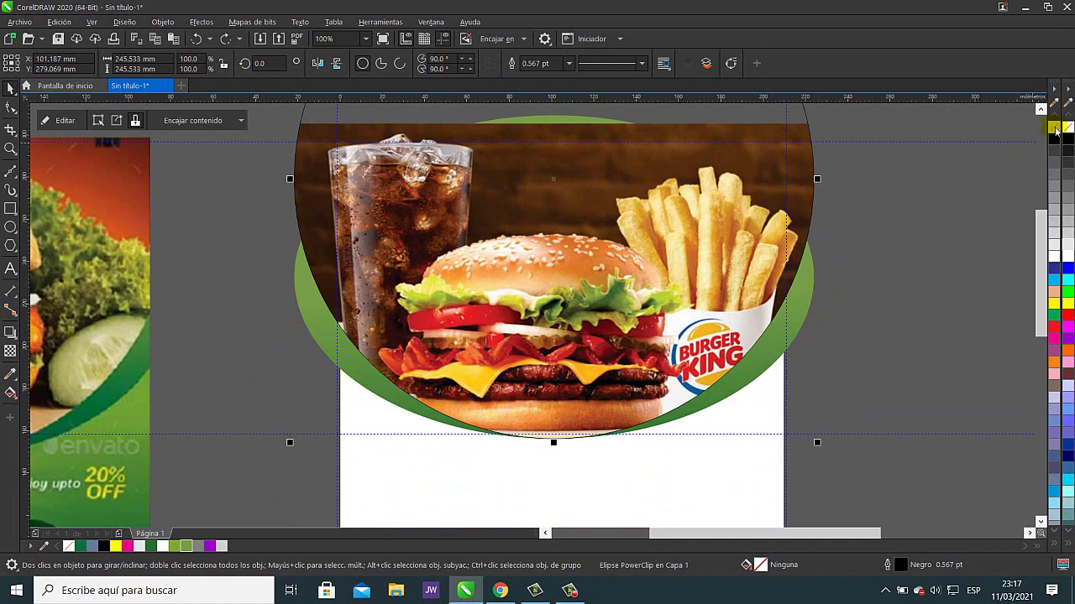
click(938, 220)
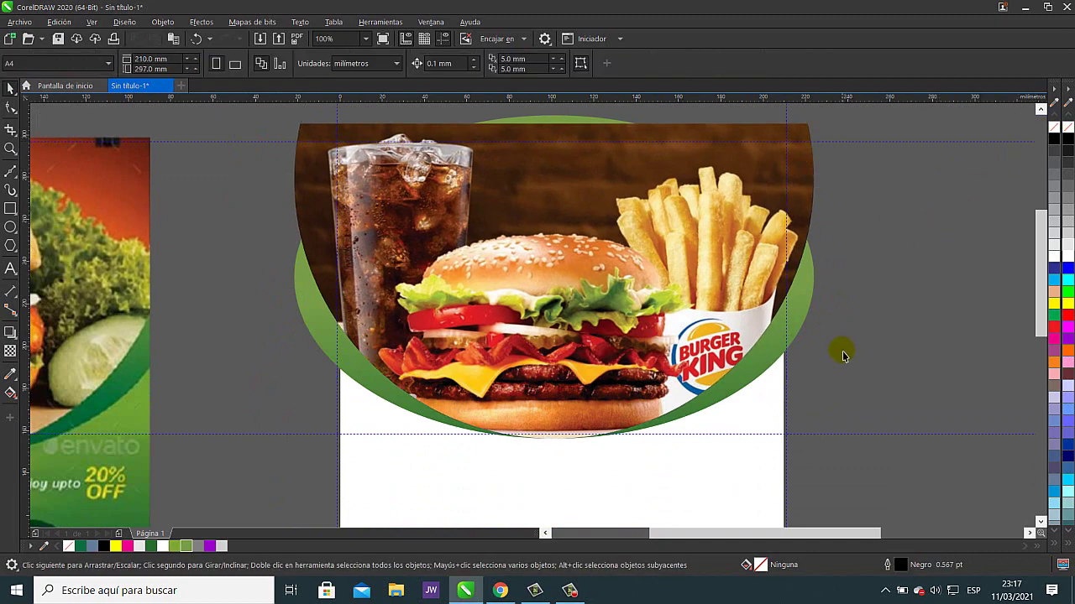
- Keep the frame rectangle on the page and switch to the Bézier curve tool
scroll(796, 345, up, 2)
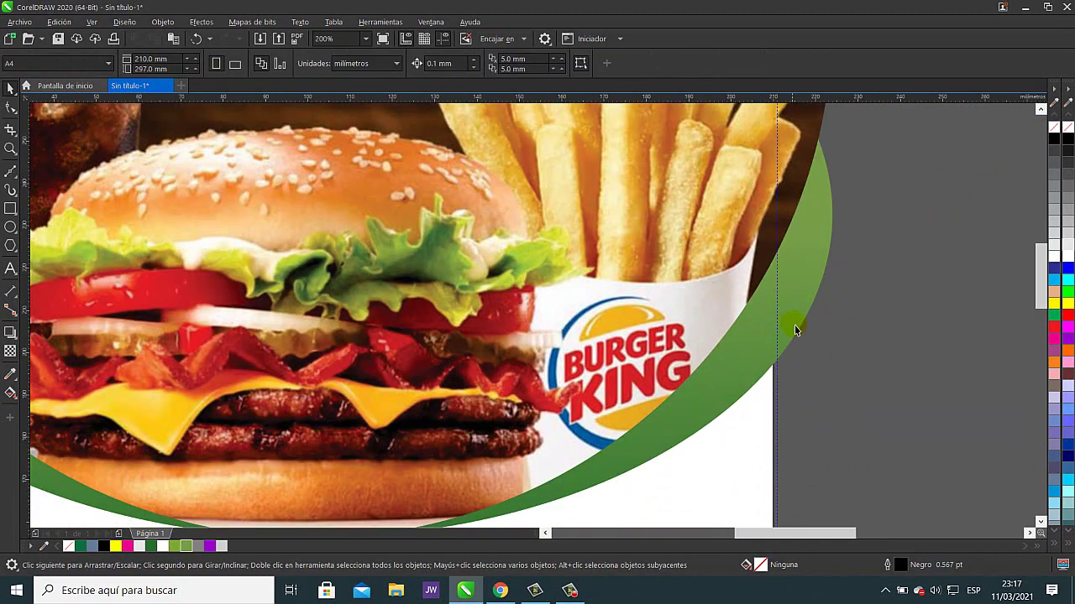
scroll(808, 377, down, 4)
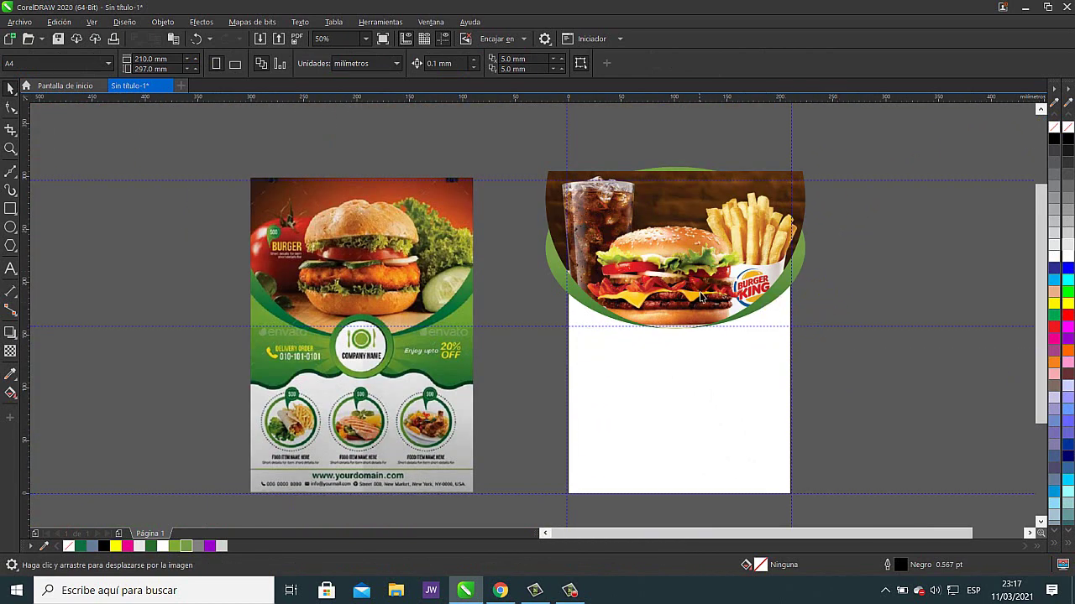
drag(762, 328, 815, 257)
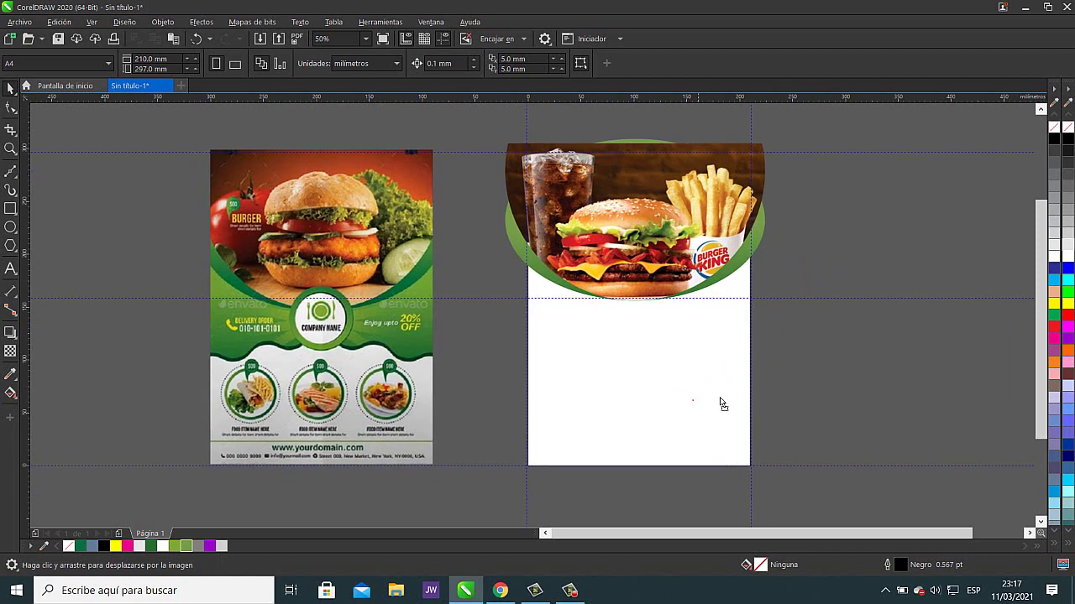
key(ctrl+v)
click(196, 39)
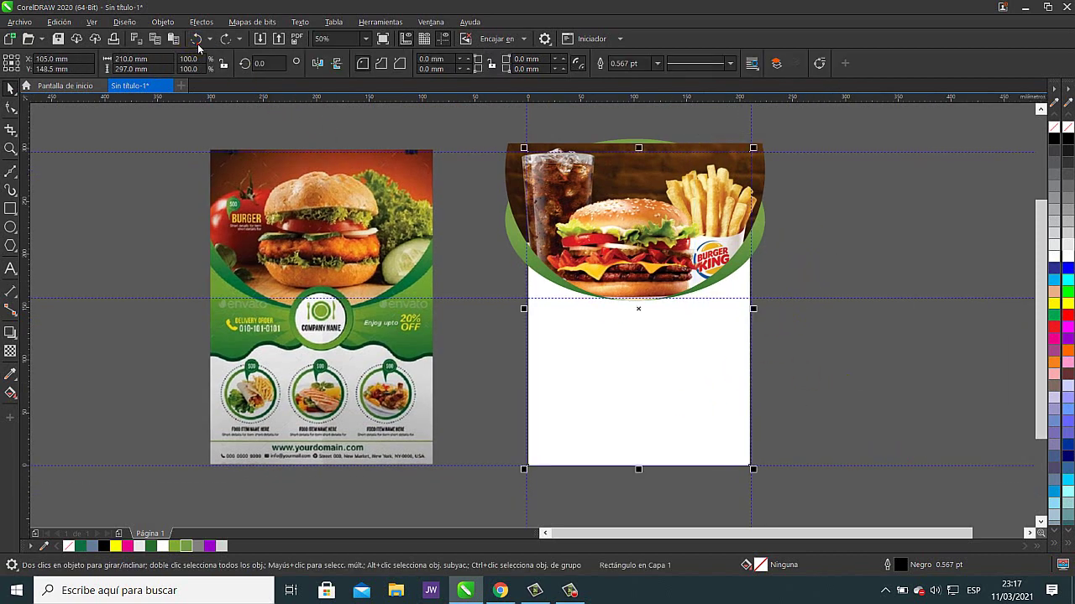
click(472, 250)
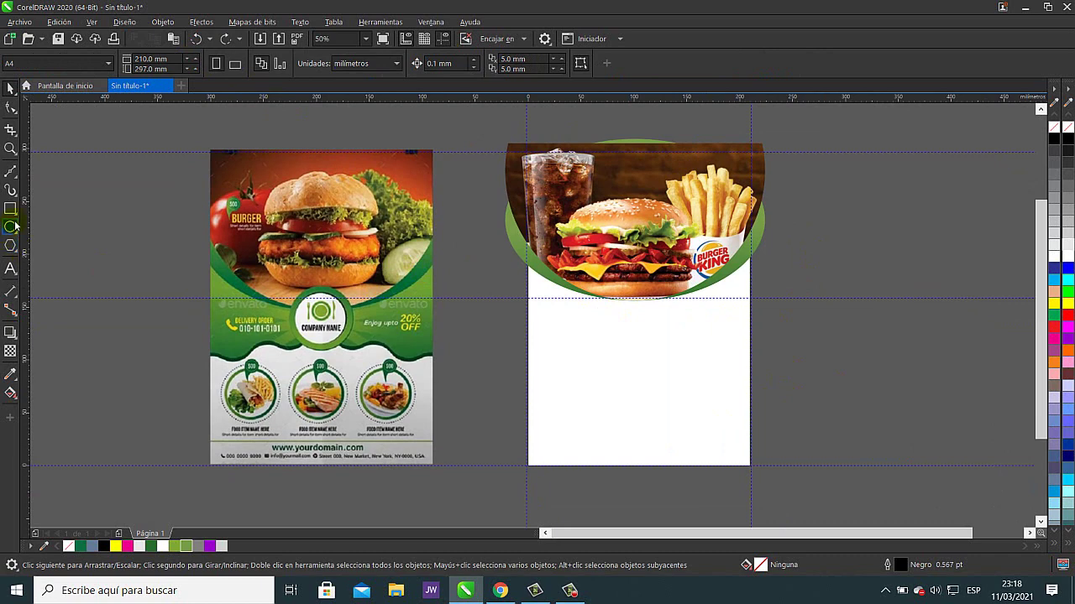
click(12, 174)
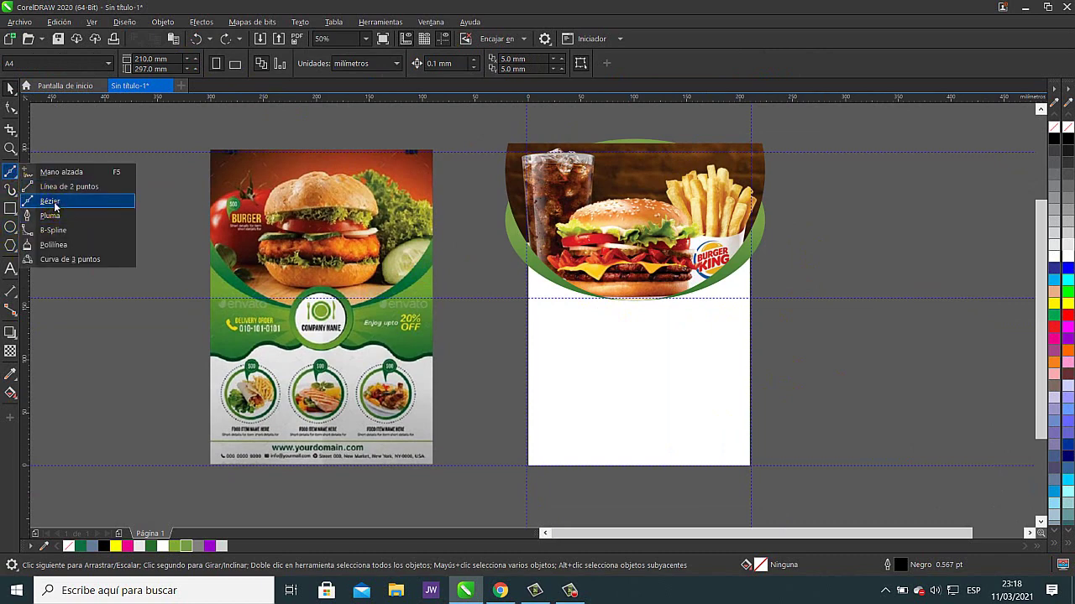
- Draw a multi-node Bézier line across the page below the burger photo
click(52, 202)
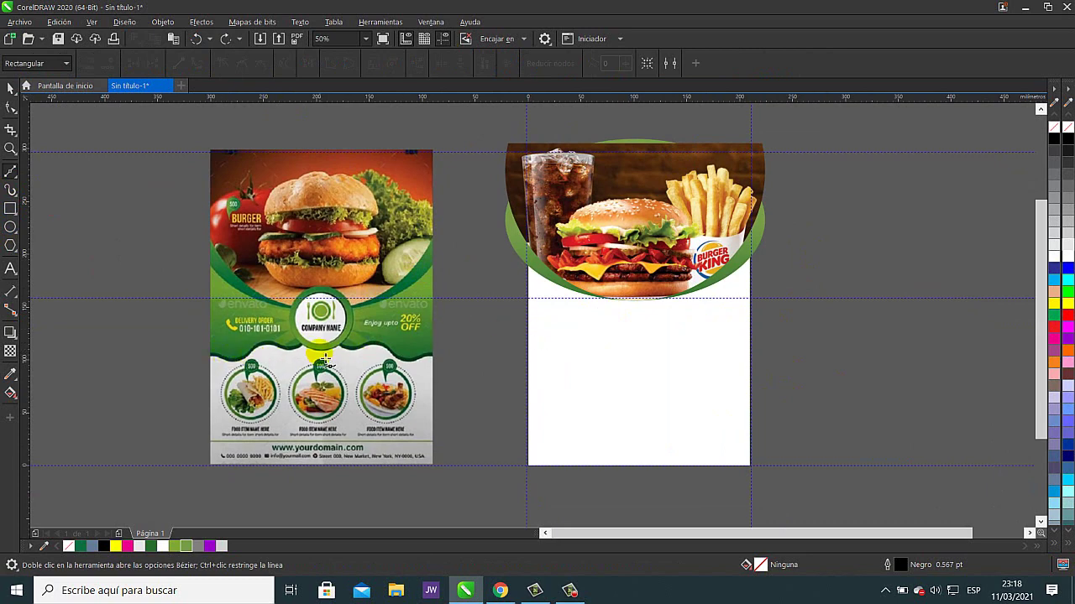
click(517, 343)
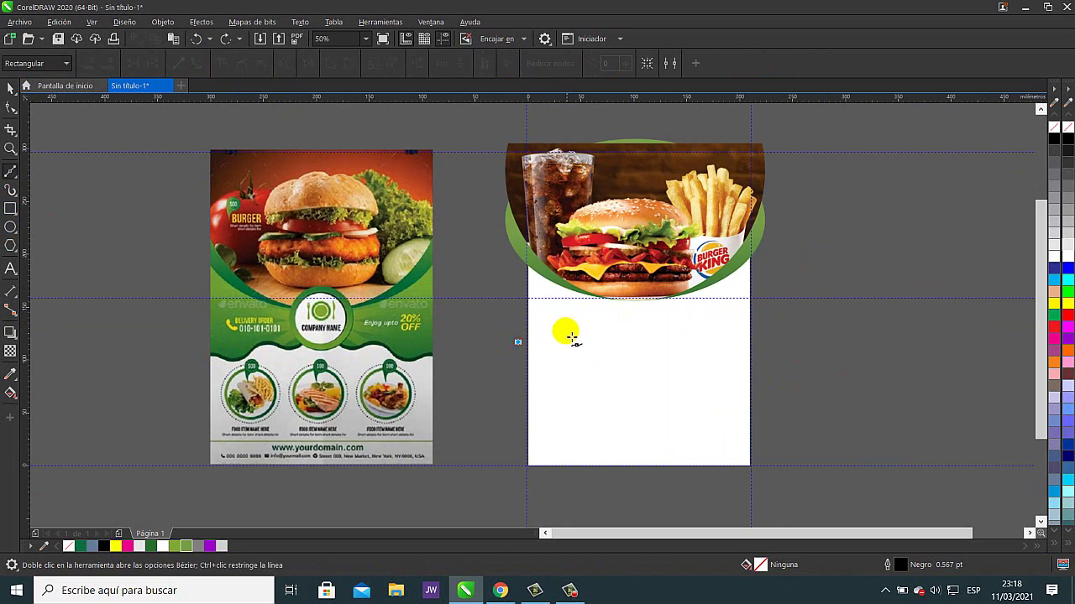
click(563, 337)
click(608, 334)
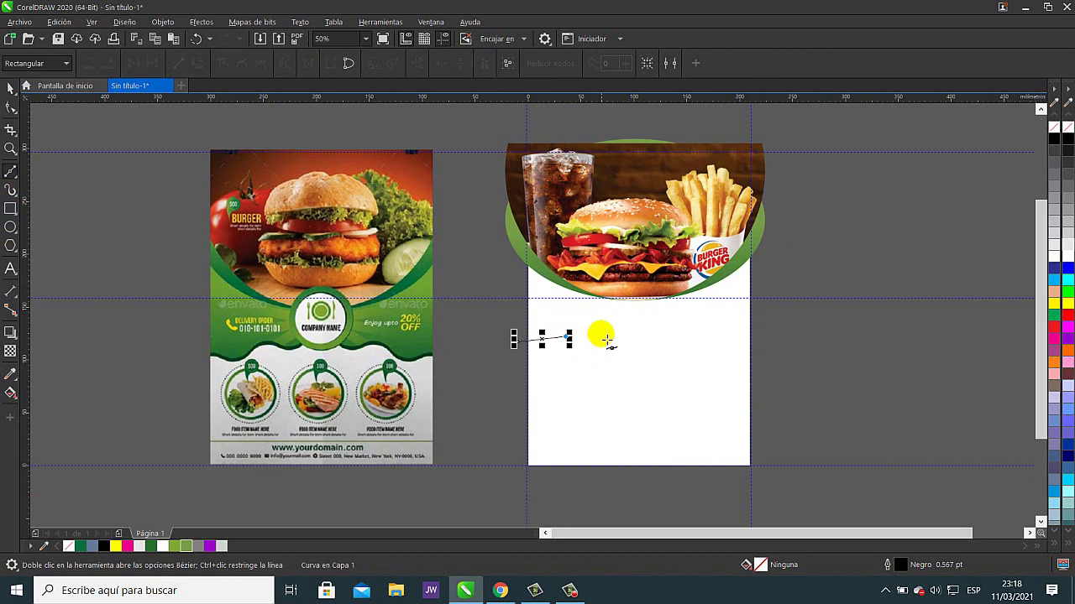
click(655, 332)
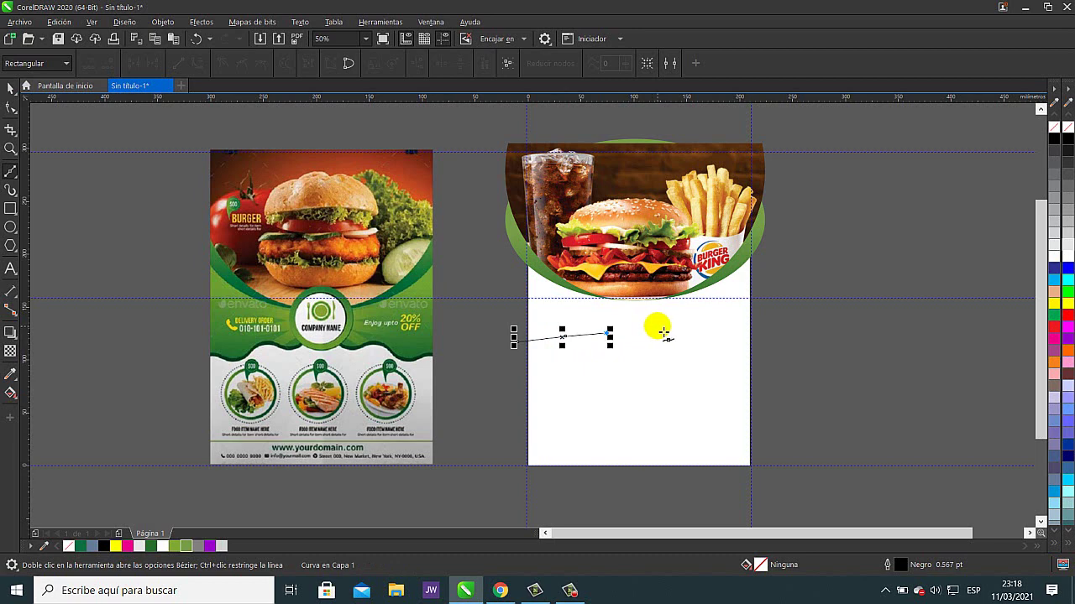
click(662, 325)
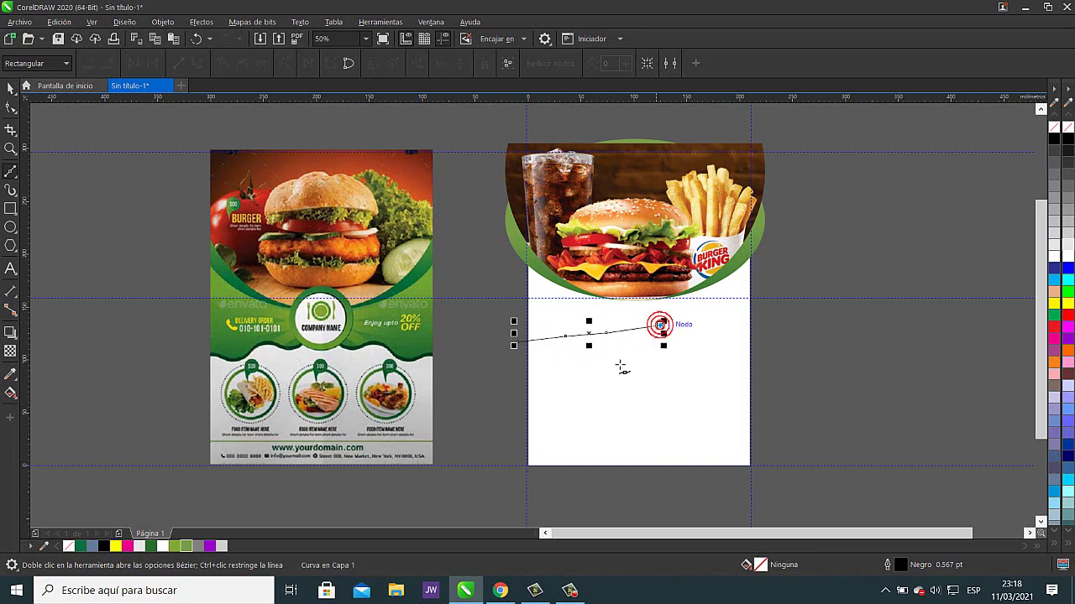
- Convert the line's segments to curves and bend them into an up-down wave
click(11, 107)
click(523, 313)
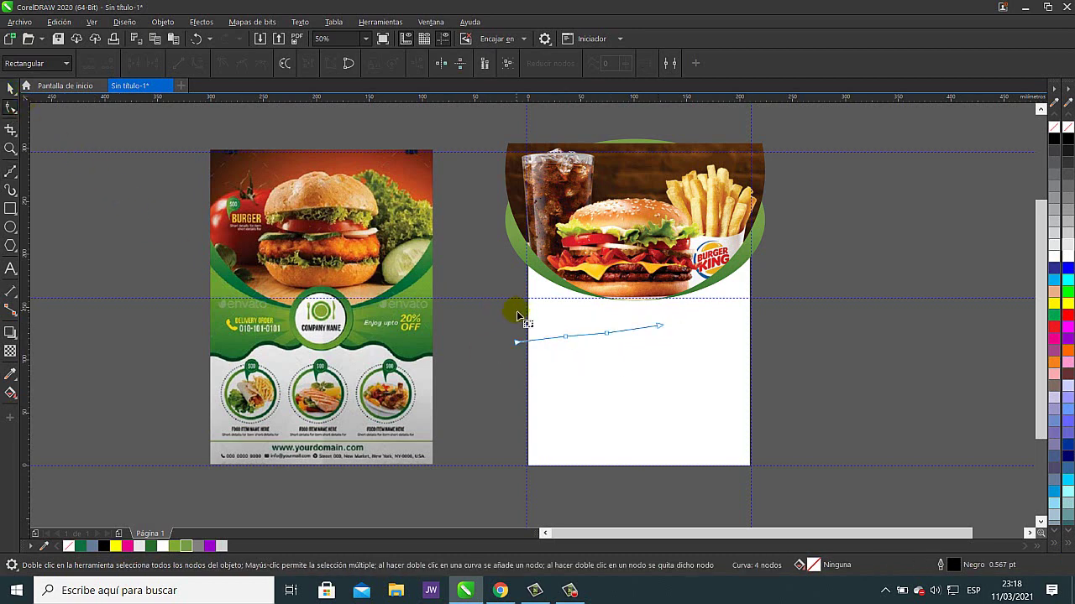
scroll(519, 317, up, 2)
drag(475, 299, 960, 448)
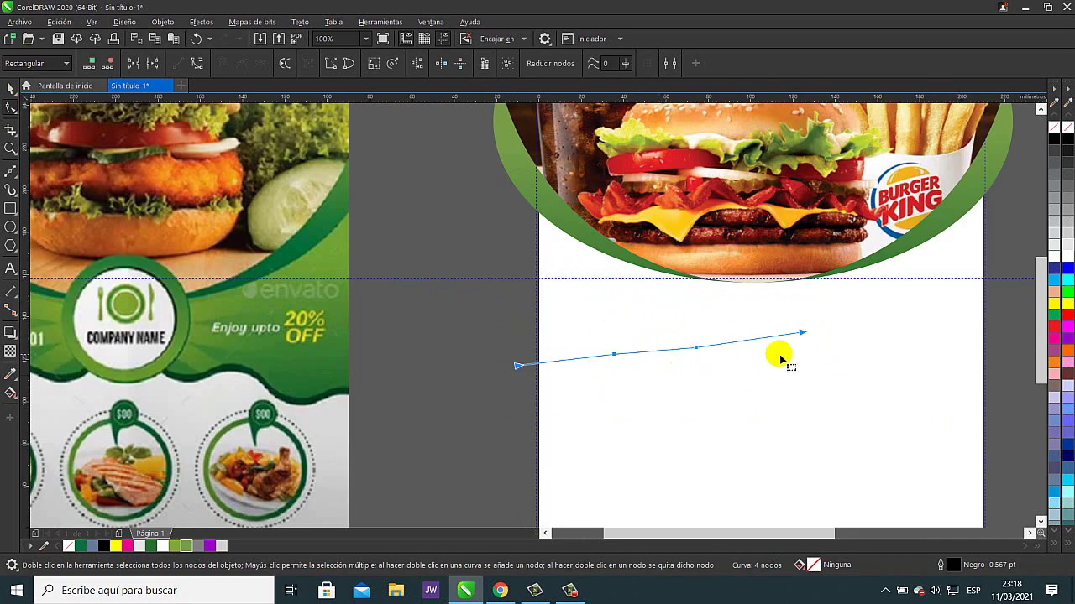
click(198, 66)
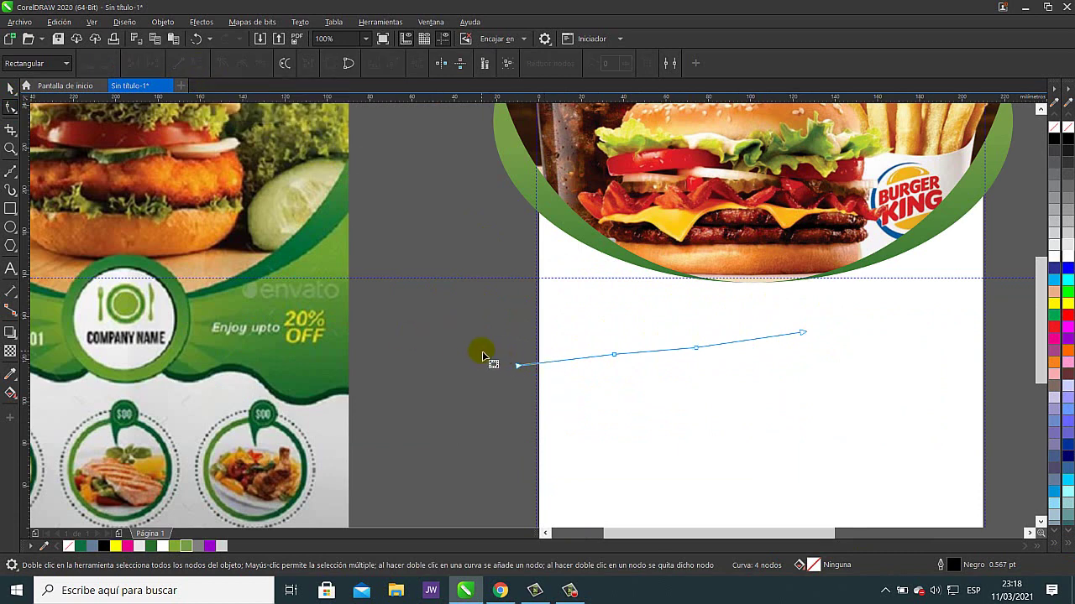
drag(514, 371, 649, 335)
click(640, 355)
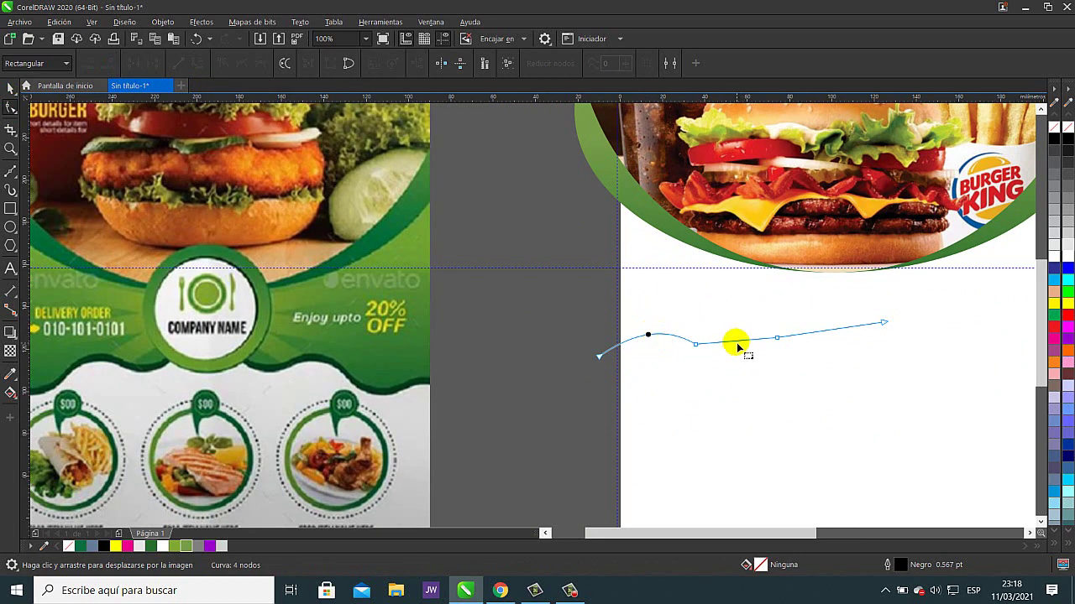
drag(738, 343, 737, 356)
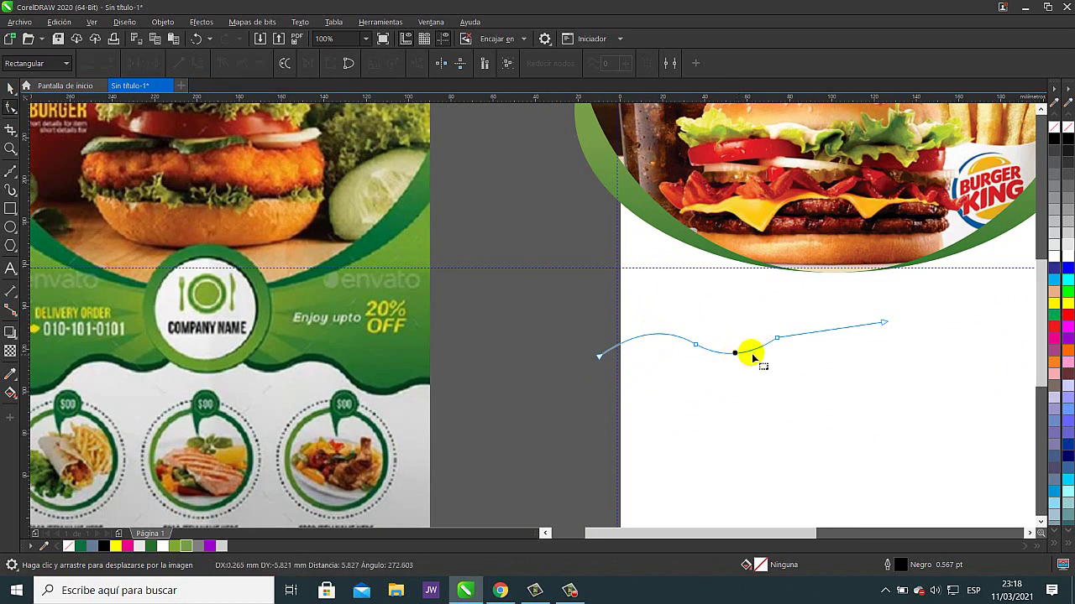
drag(828, 331, 827, 313)
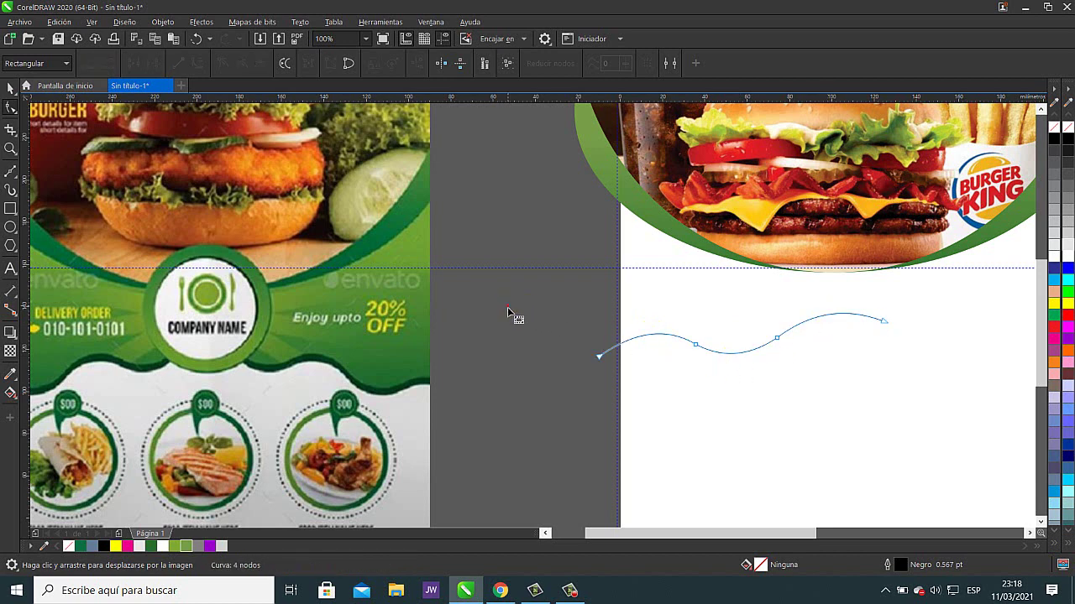
scroll(508, 314, down, 2)
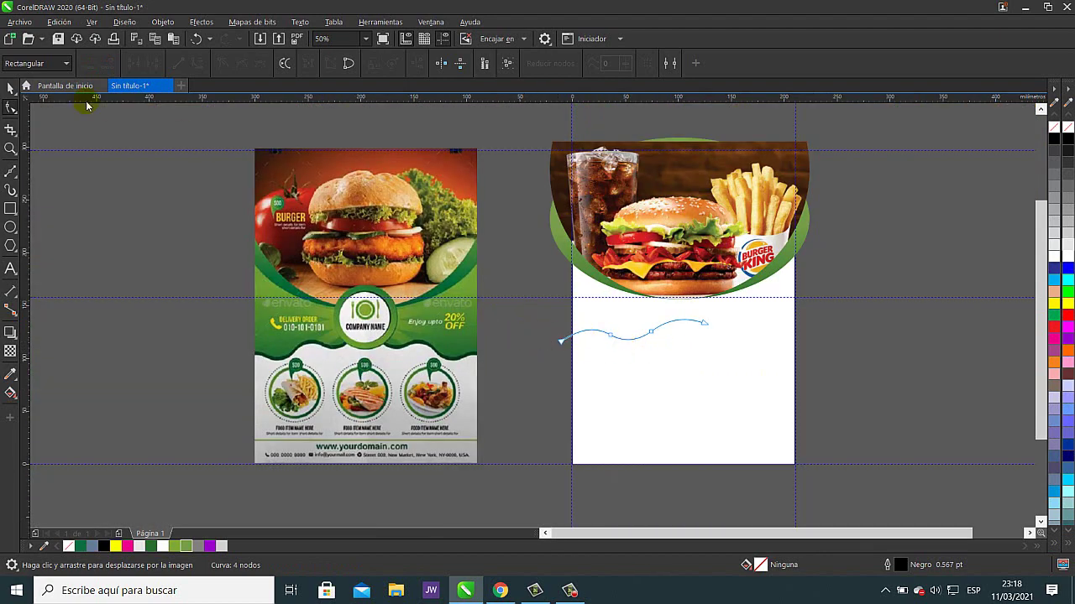
- Select the draft wavy line and delete it
click(9, 89)
click(558, 373)
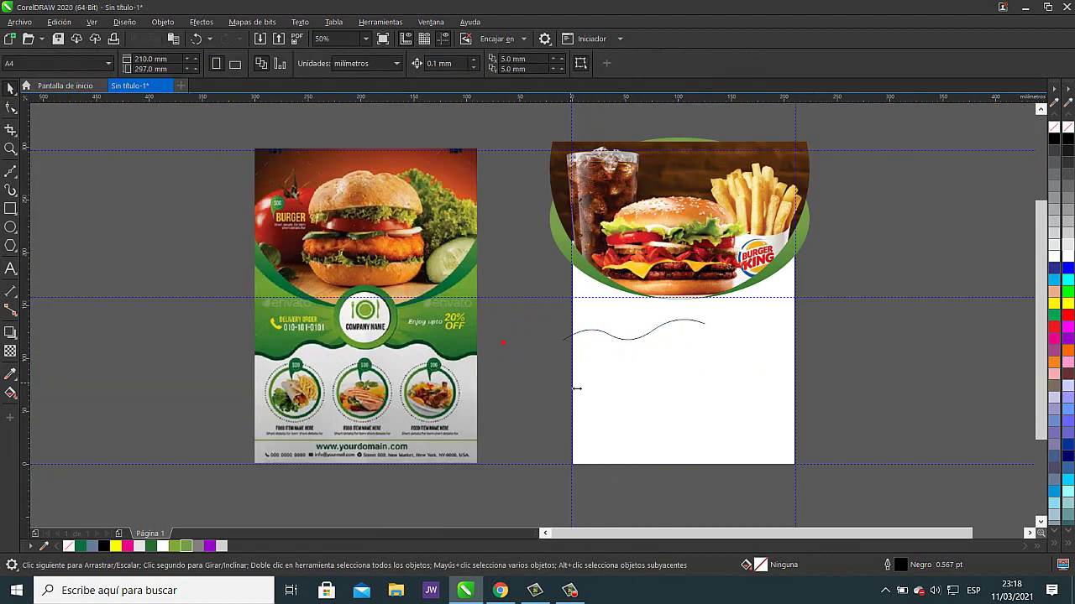
click(644, 333)
click(708, 328)
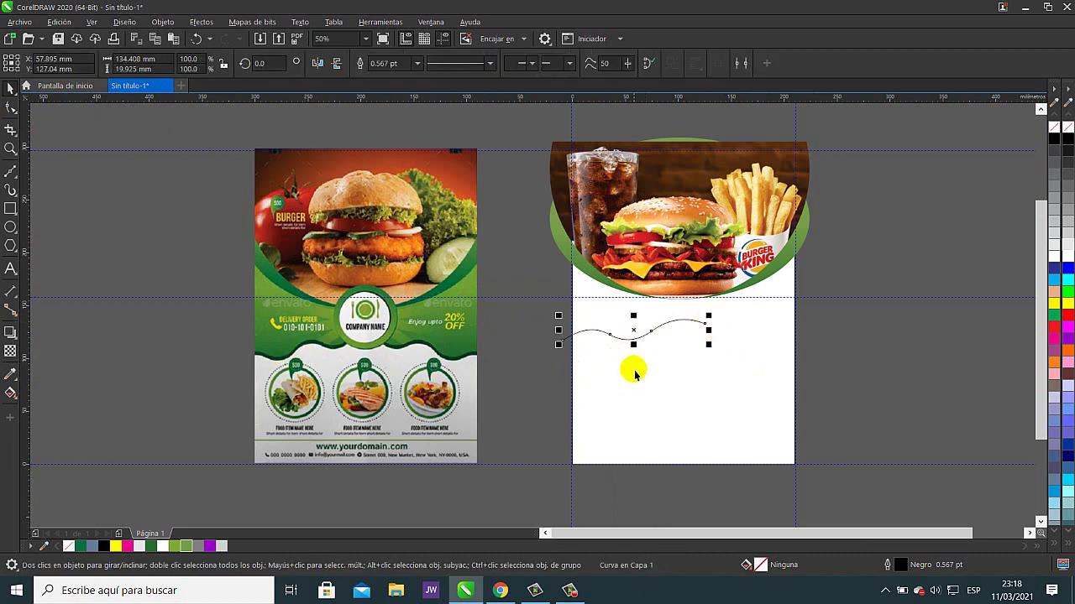
key(Delete)
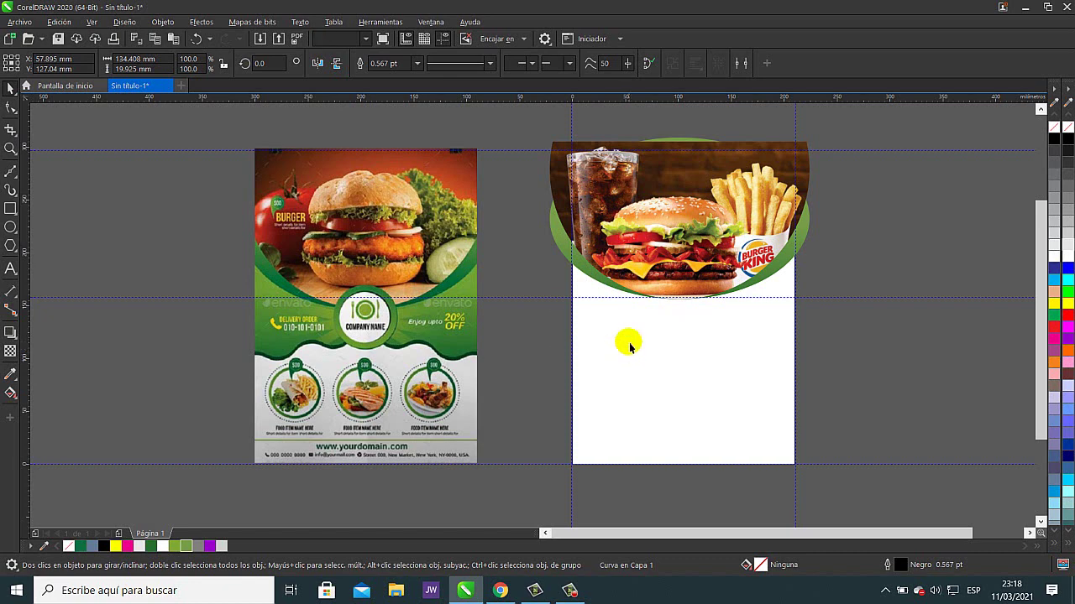
- Draw a new Bézier line from the page's left edge across the white space
key(h)
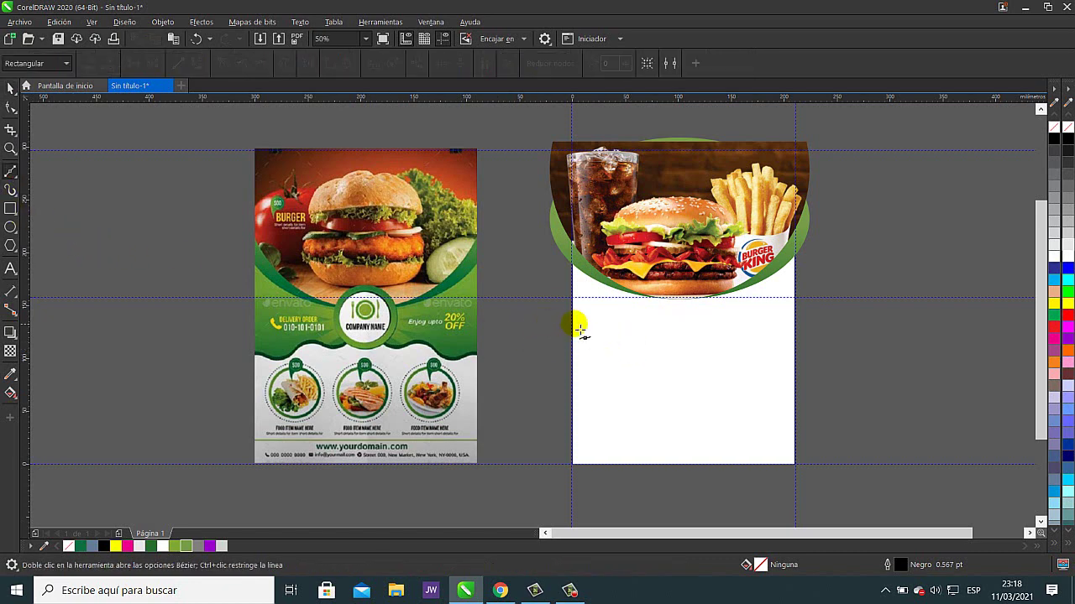
drag(578, 324, 492, 372)
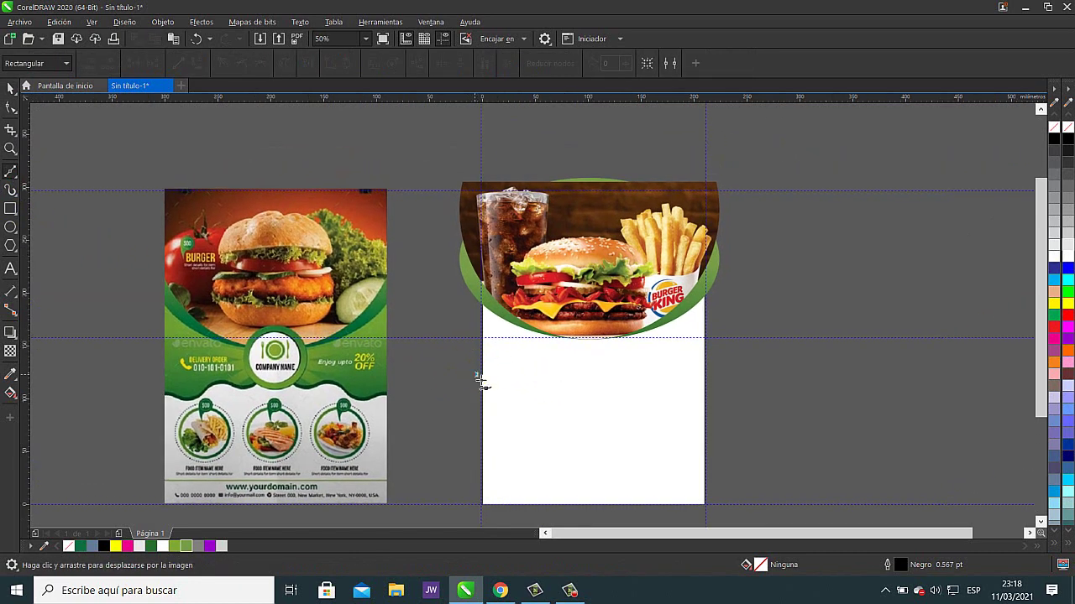
click(522, 374)
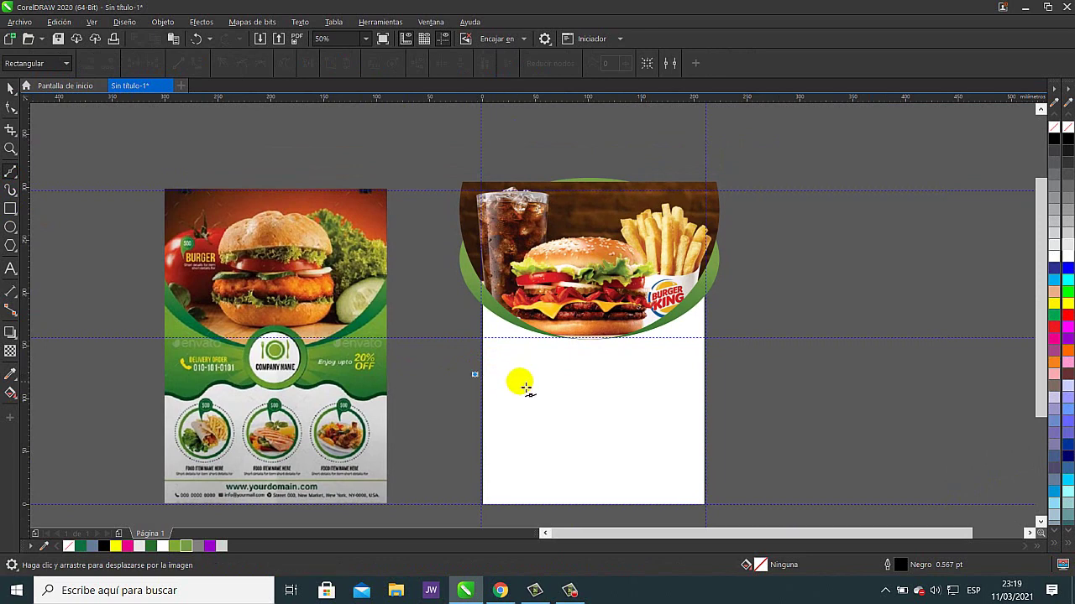
click(532, 370)
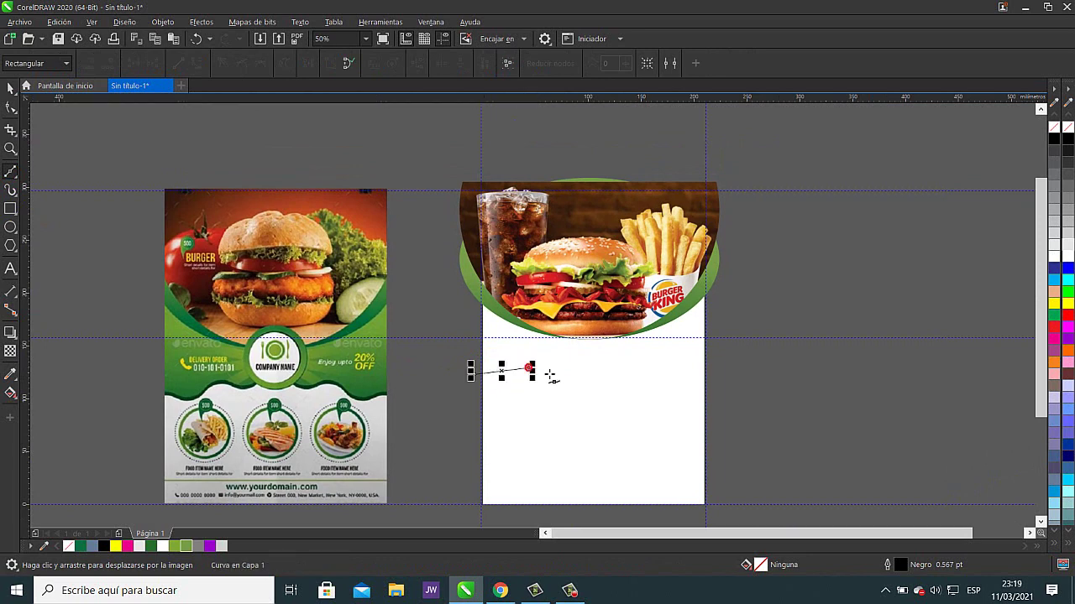
click(574, 365)
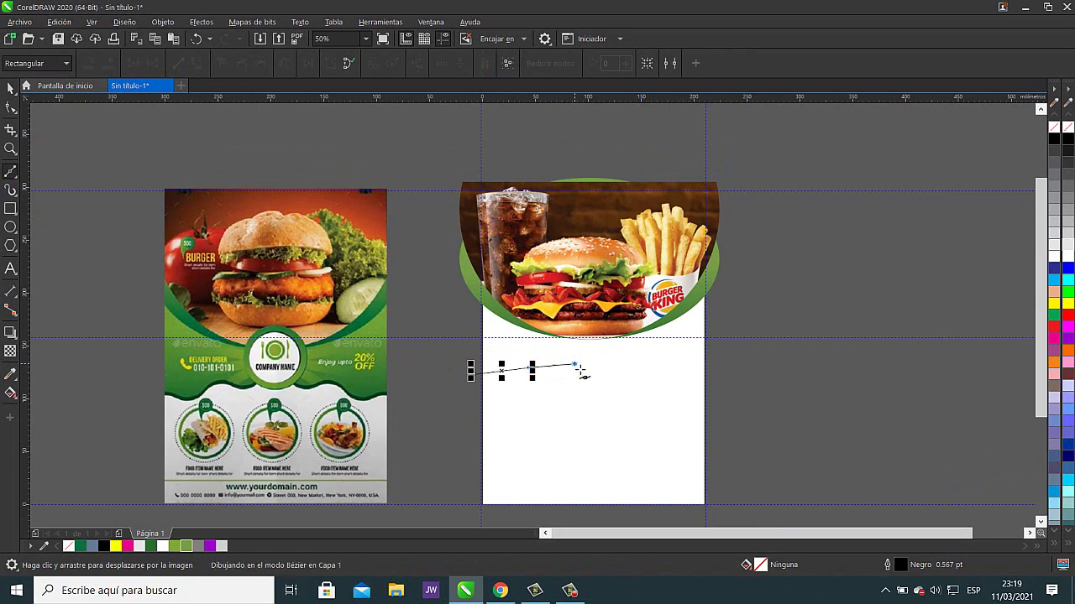
click(621, 358)
click(643, 352)
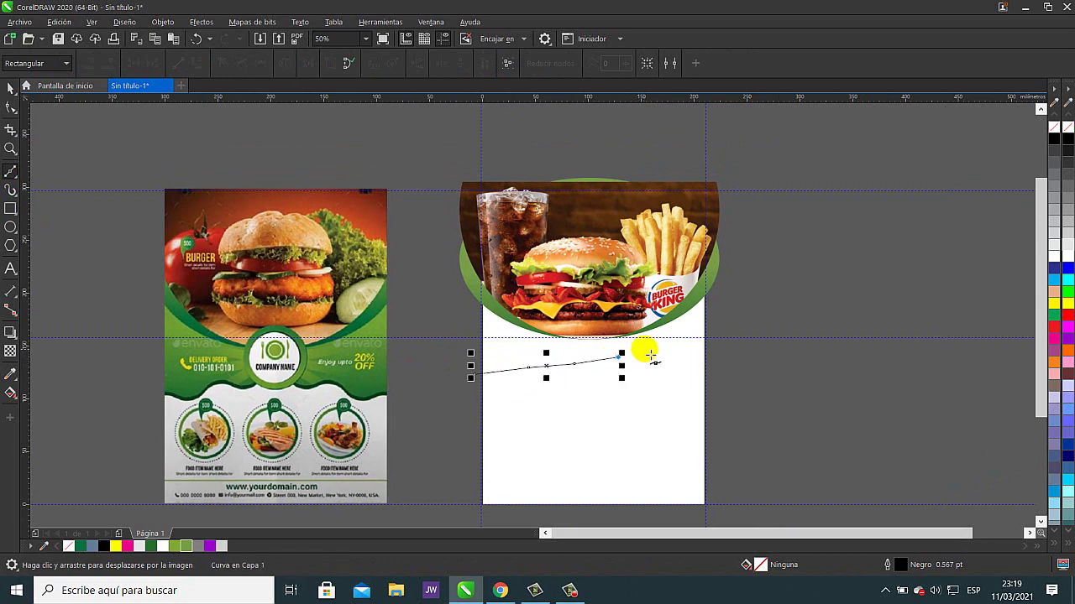
click(652, 347)
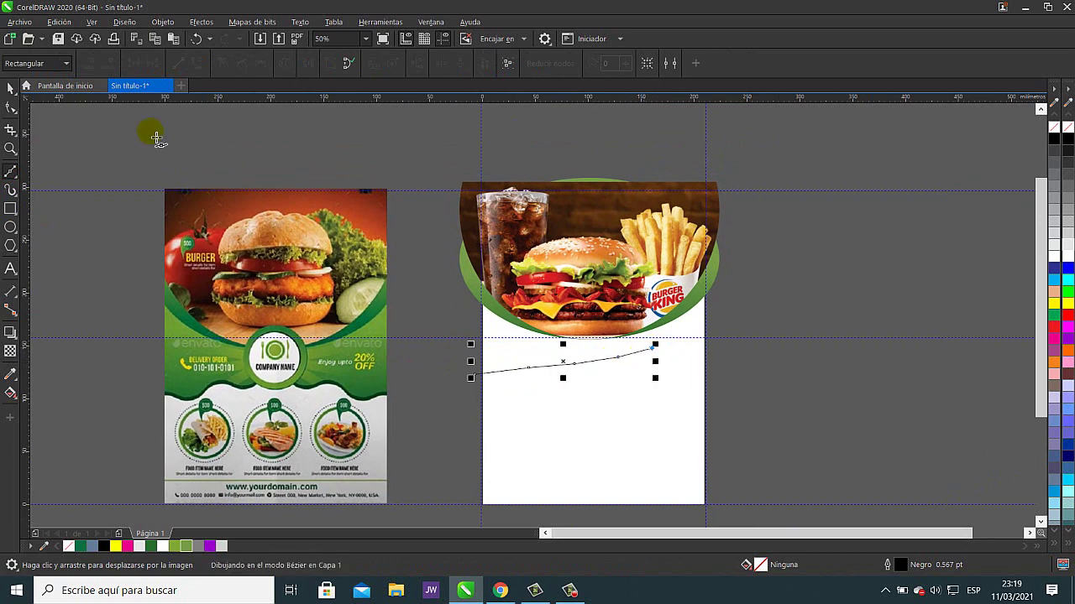
- Bend the line's segments into alternating bows and snap its start to the left edge
click(11, 107)
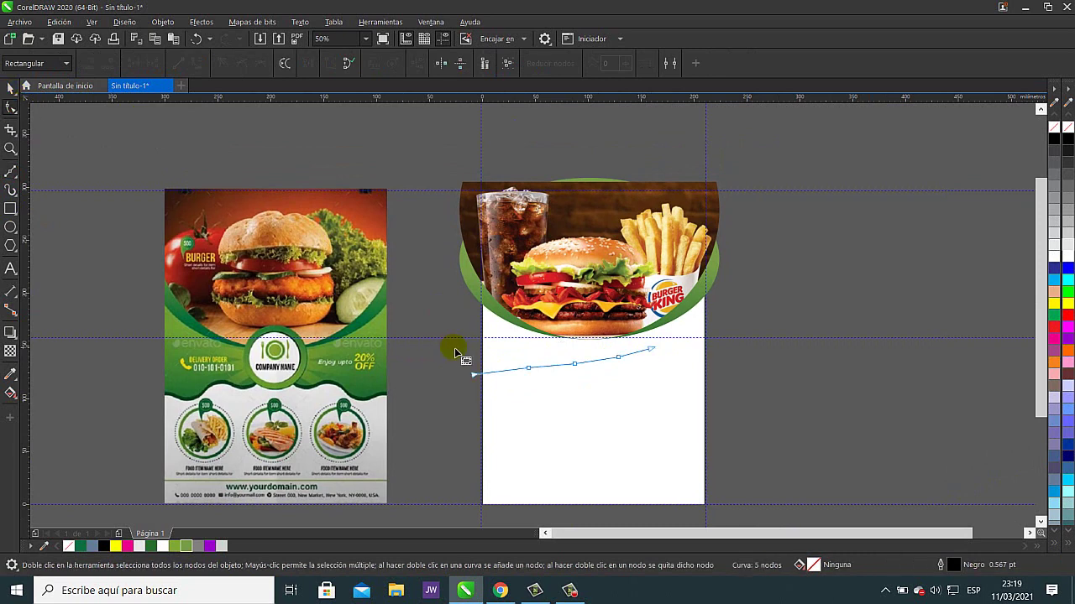
drag(440, 317, 709, 433)
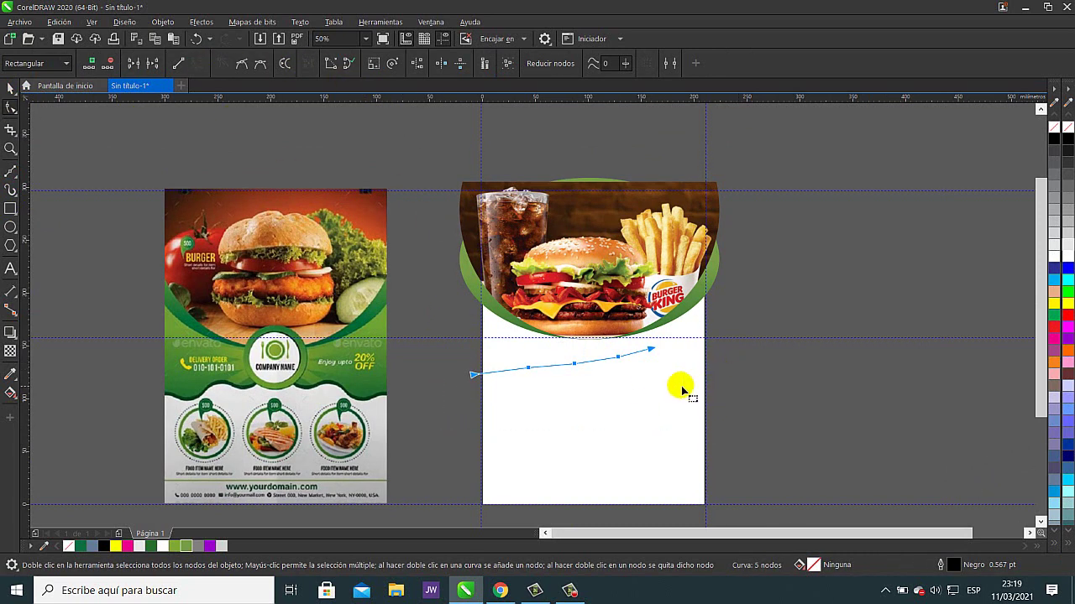
scroll(537, 376, up, 1)
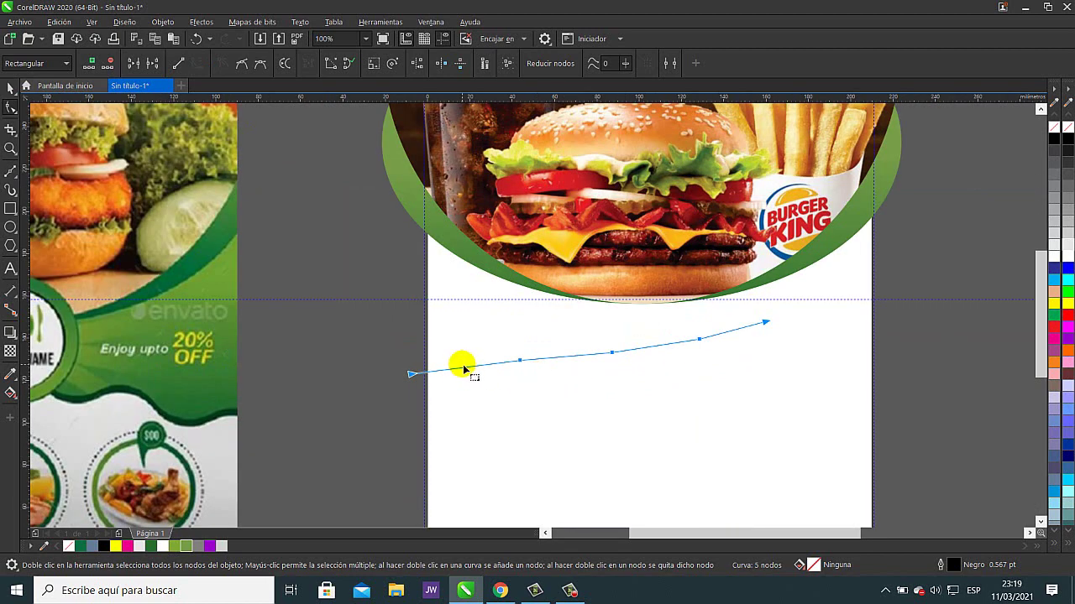
mouse_move(461, 361)
mouse_down()
mouse_move(468, 367)
mouse_move(462, 352)
mouse_up()
click(563, 356)
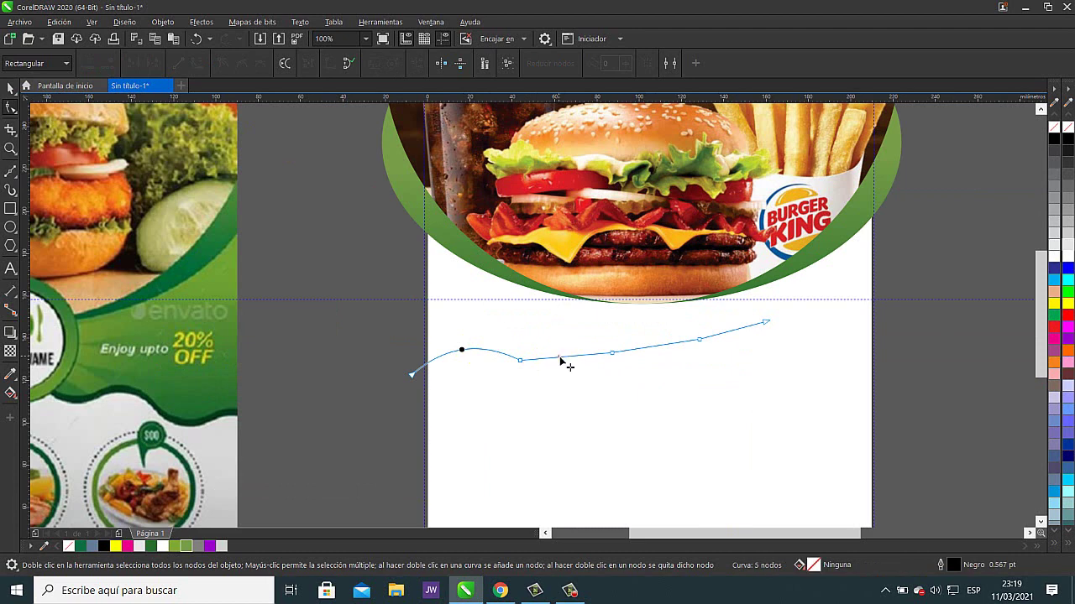
drag(562, 362, 558, 372)
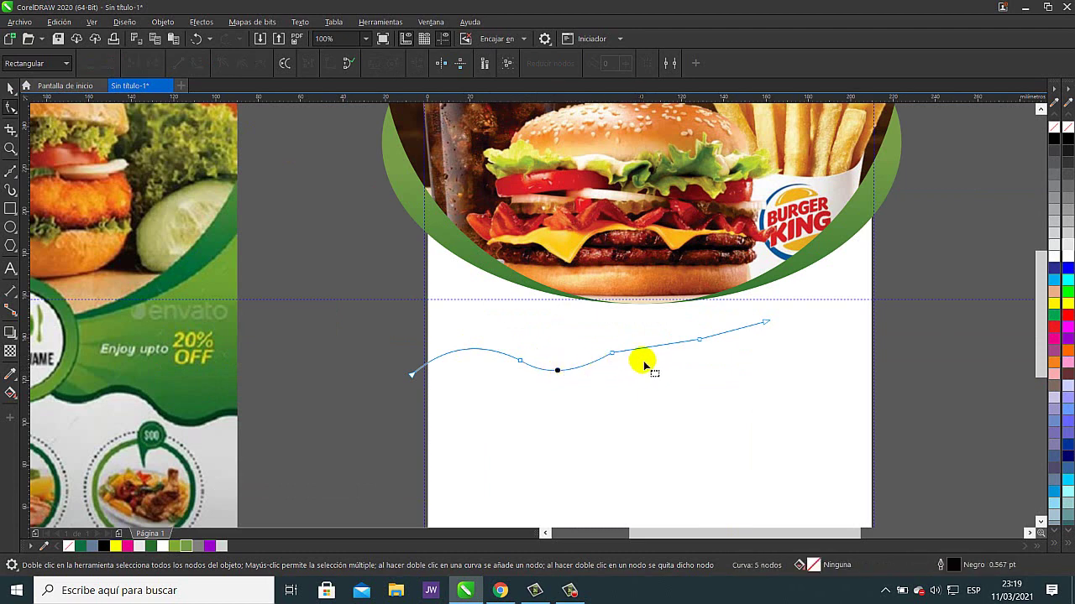
drag(643, 363, 652, 332)
drag(735, 335, 771, 321)
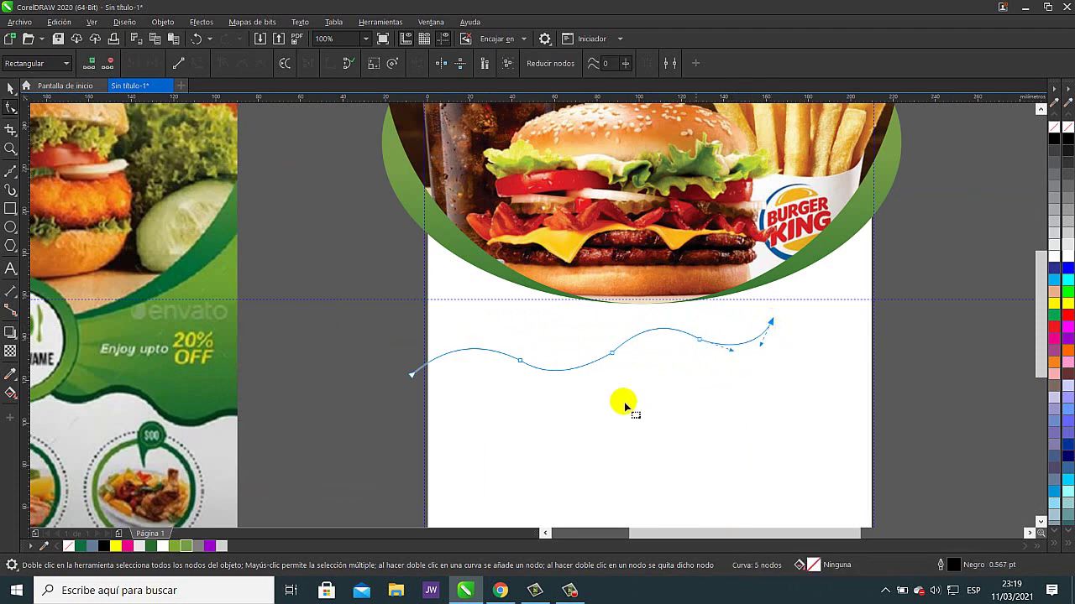
drag(412, 376, 427, 369)
click(379, 366)
click(10, 87)
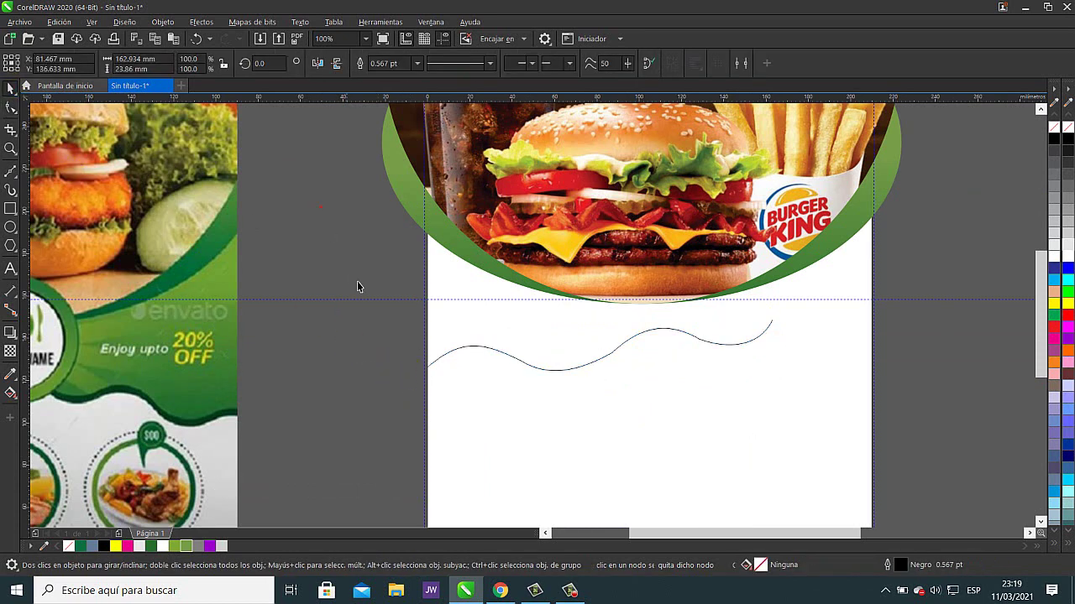
- Raise the wave's right peak slightly with the Shape tool
click(600, 403)
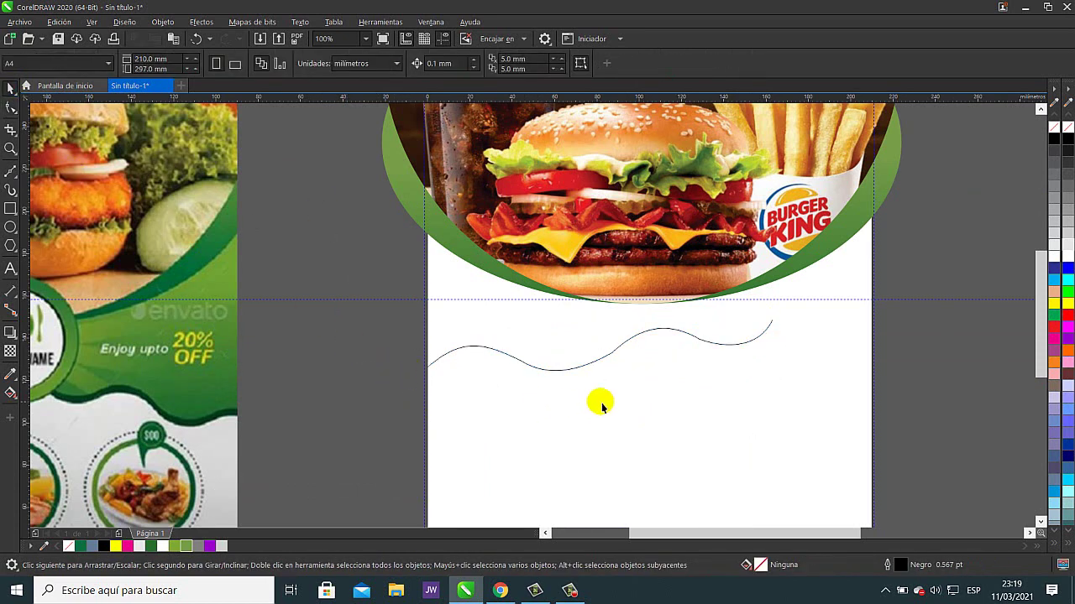
click(12, 109)
scroll(580, 385, up, 3)
click(685, 271)
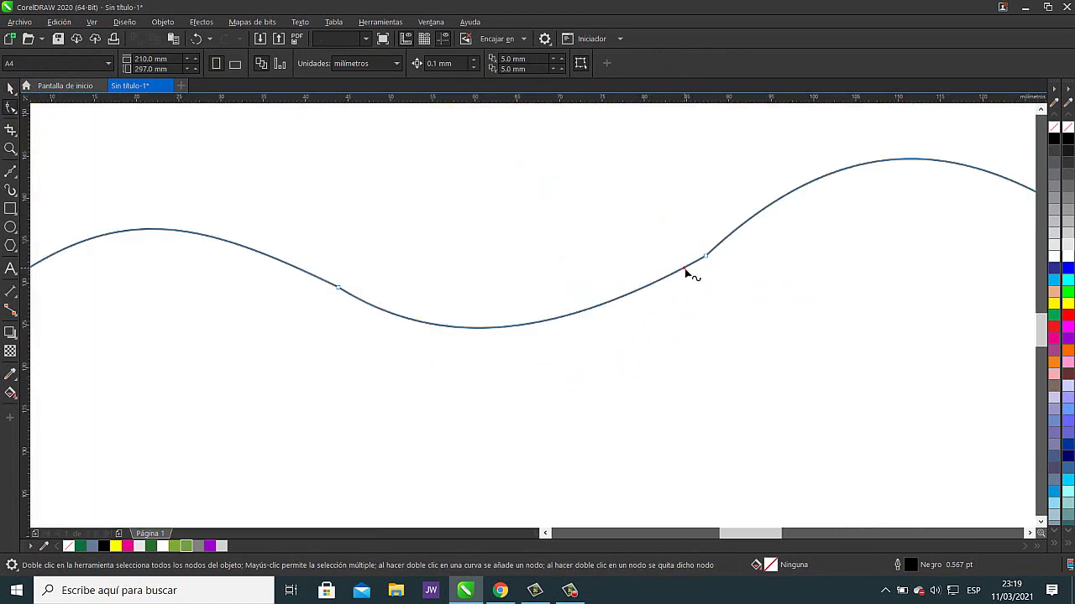
drag(703, 271, 717, 269)
click(777, 286)
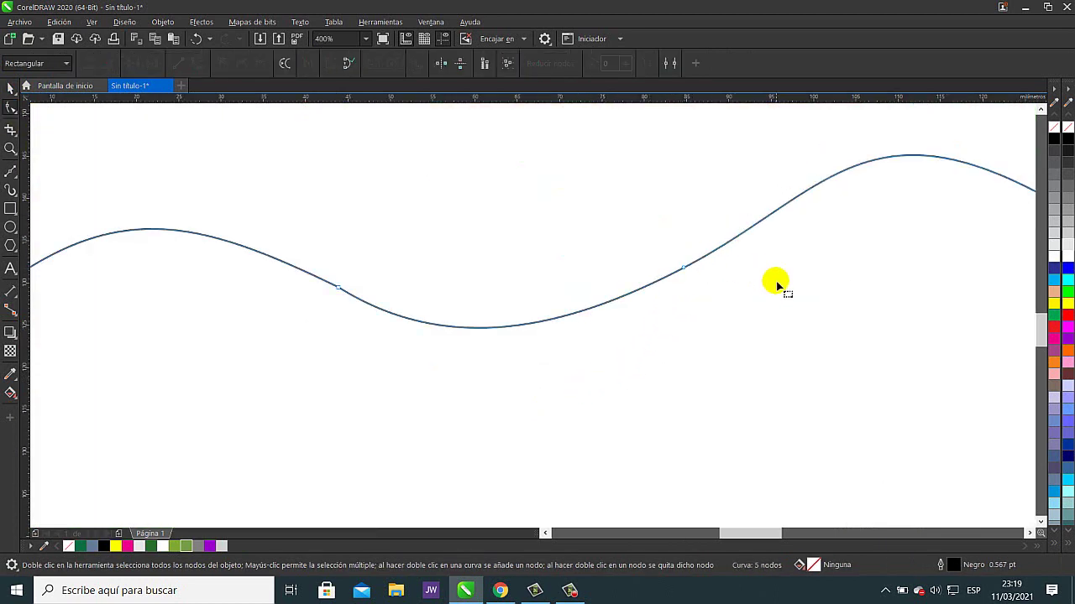
scroll(777, 286, down, 5)
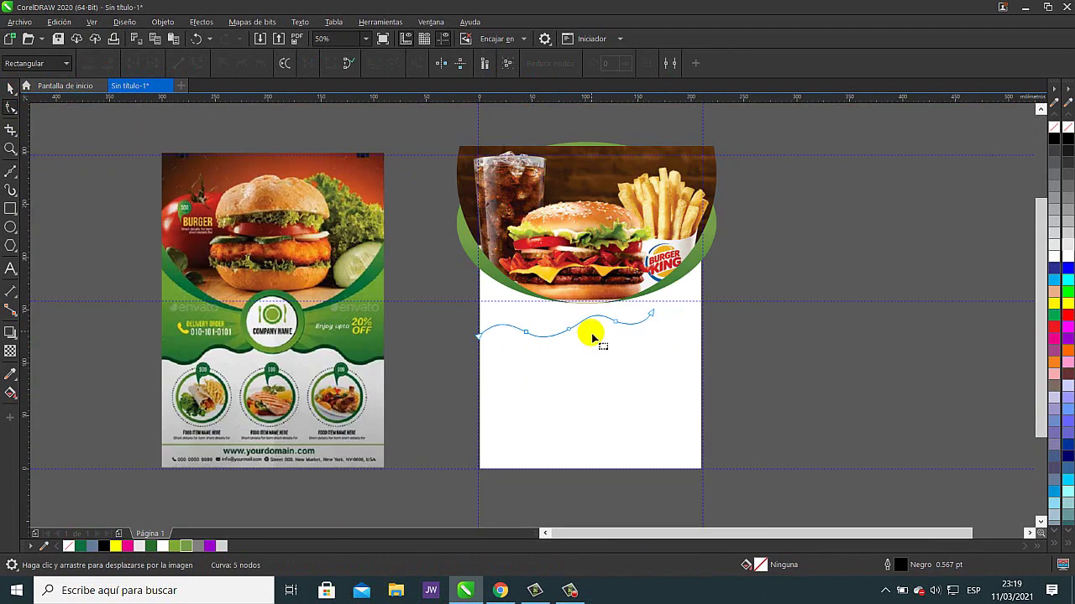
scroll(563, 342, up, 2)
- Scale the wave down to about 74% of its size
click(14, 87)
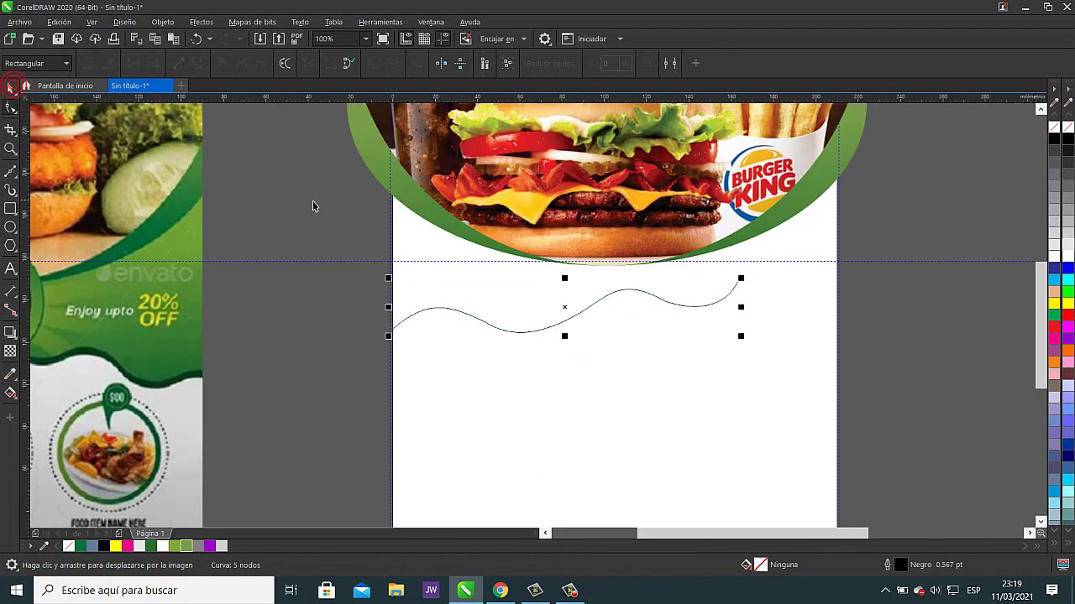
click(526, 389)
click(546, 329)
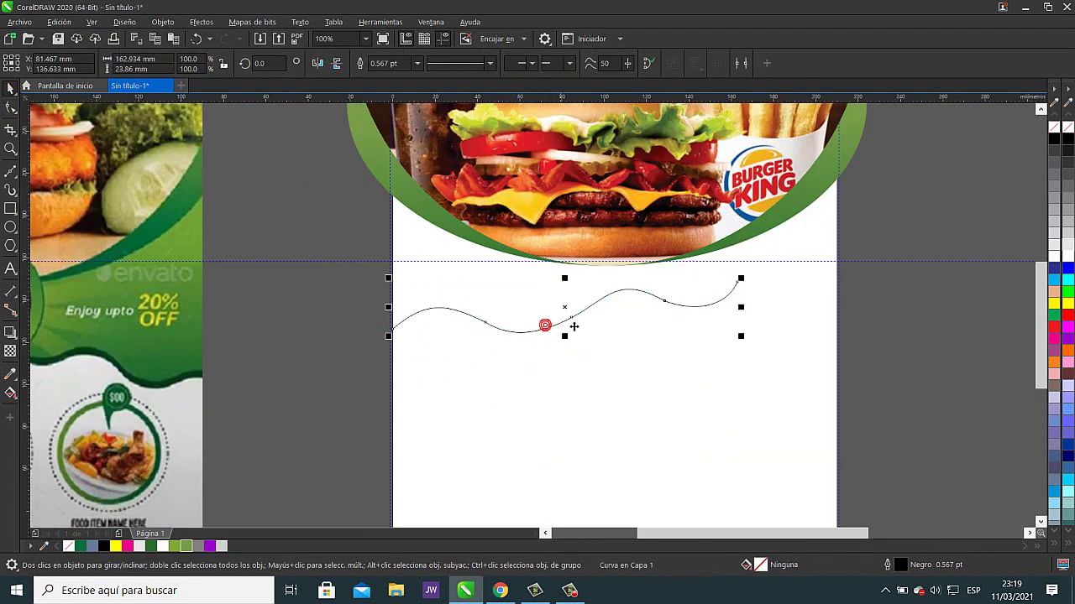
drag(739, 279, 712, 288)
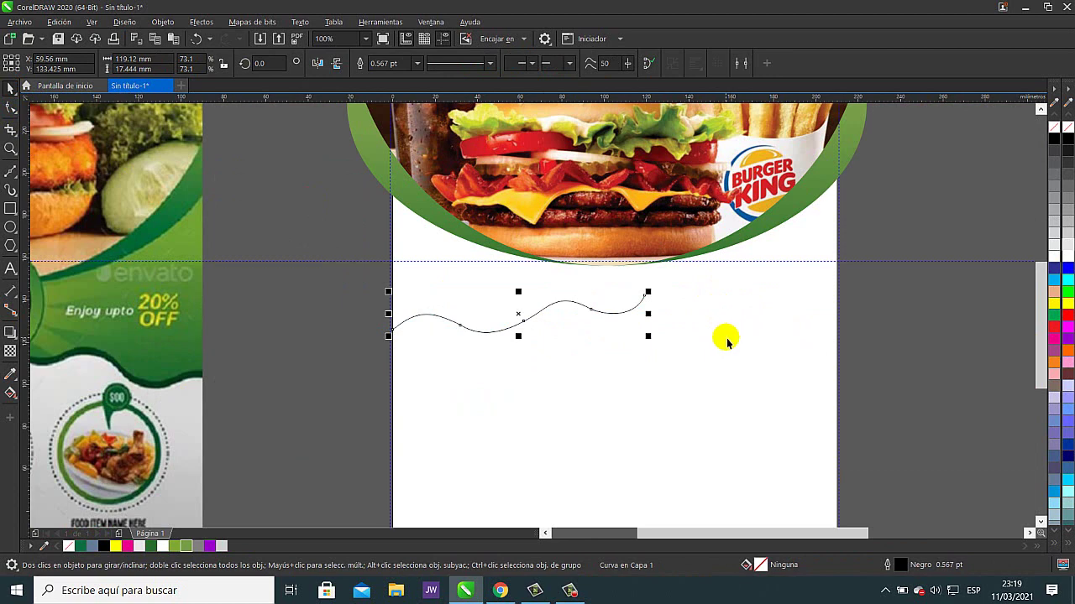
scroll(743, 353, down, 1)
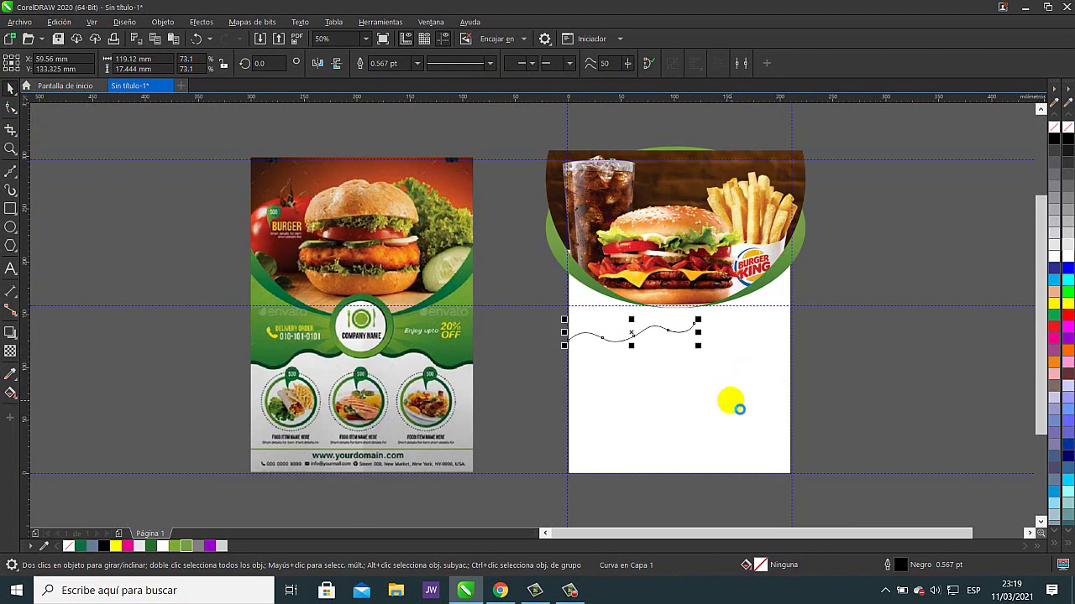
click(737, 409)
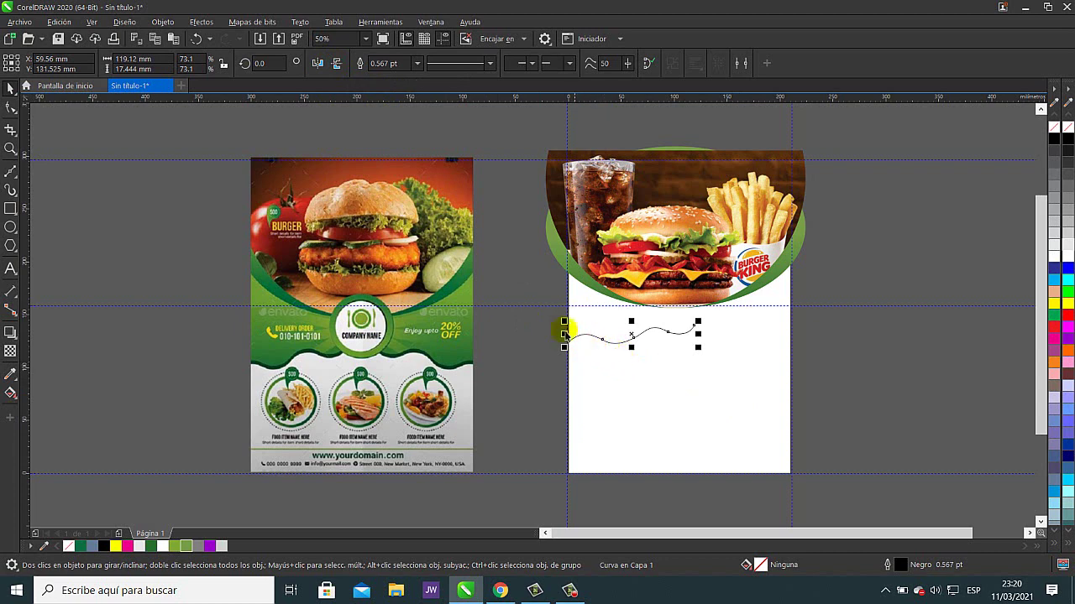
- Add a mirrored copy extending the wave rightward and select both curves
drag(565, 334, 824, 335)
click(862, 387)
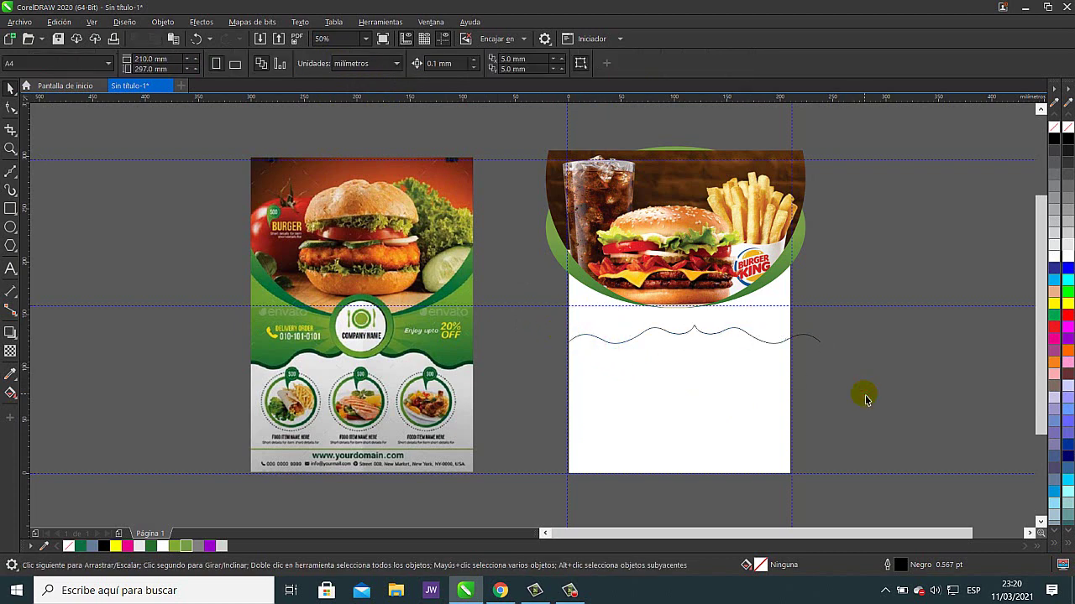
drag(539, 293, 852, 381)
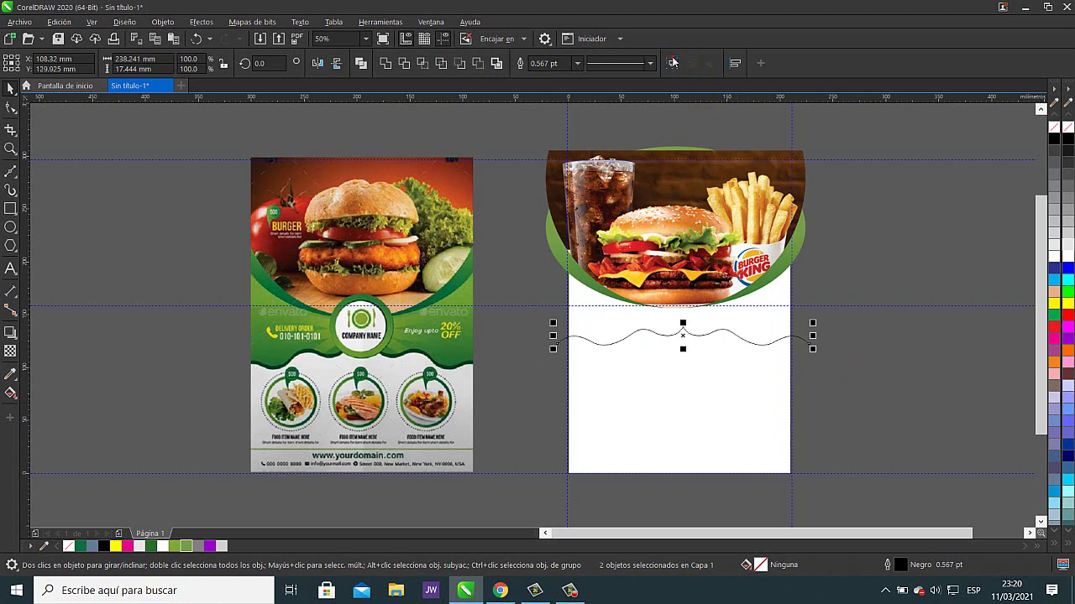
- Move the wavy curves right, undo the move, then select the page-sized rectangle
click(815, 364)
click(808, 339)
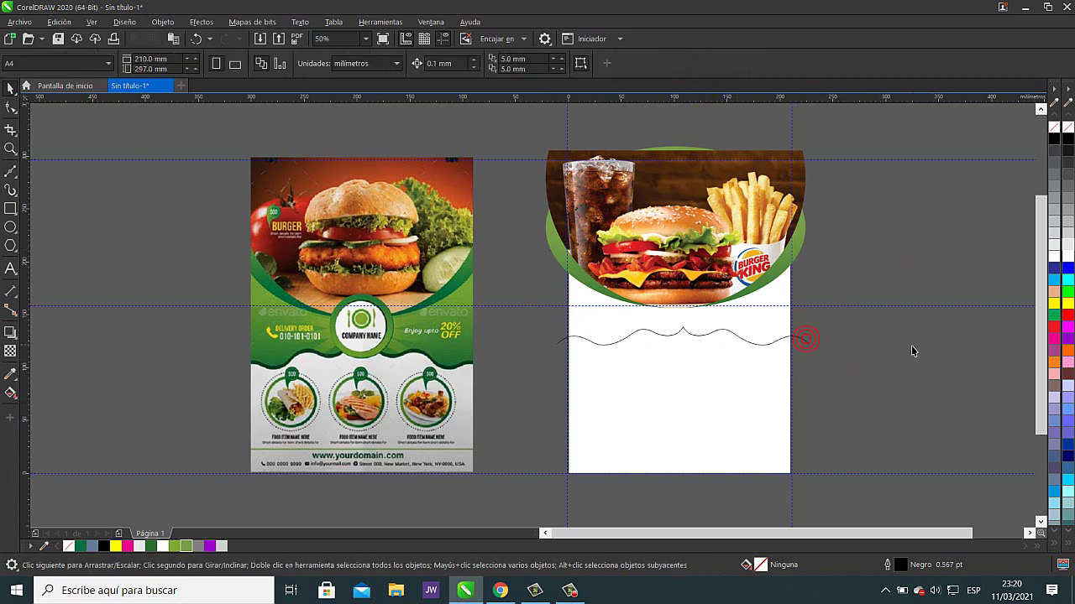
drag(802, 343, 932, 343)
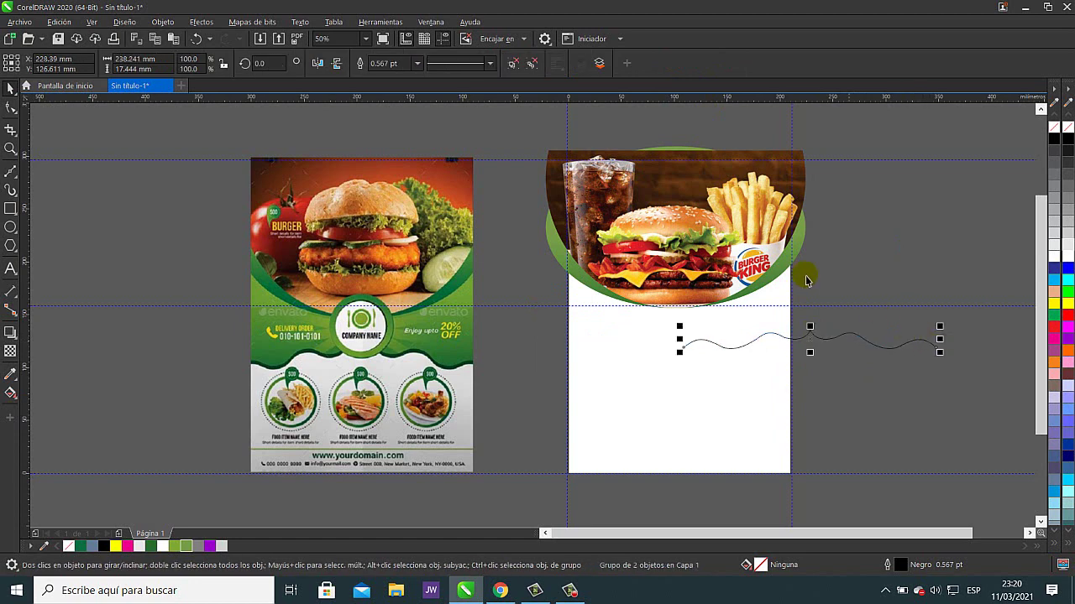
click(200, 39)
click(858, 360)
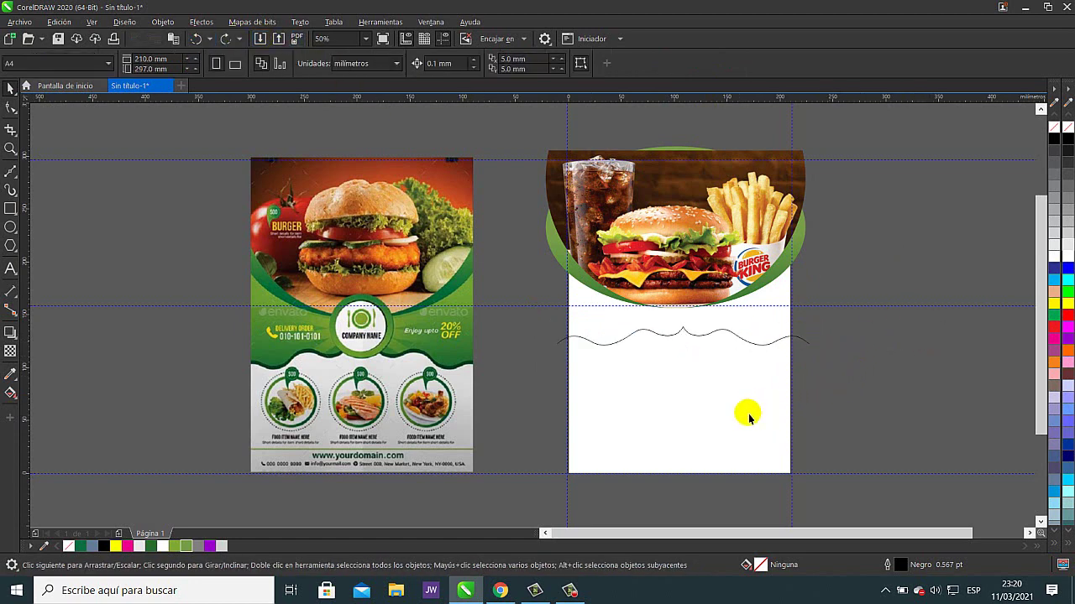
click(939, 320)
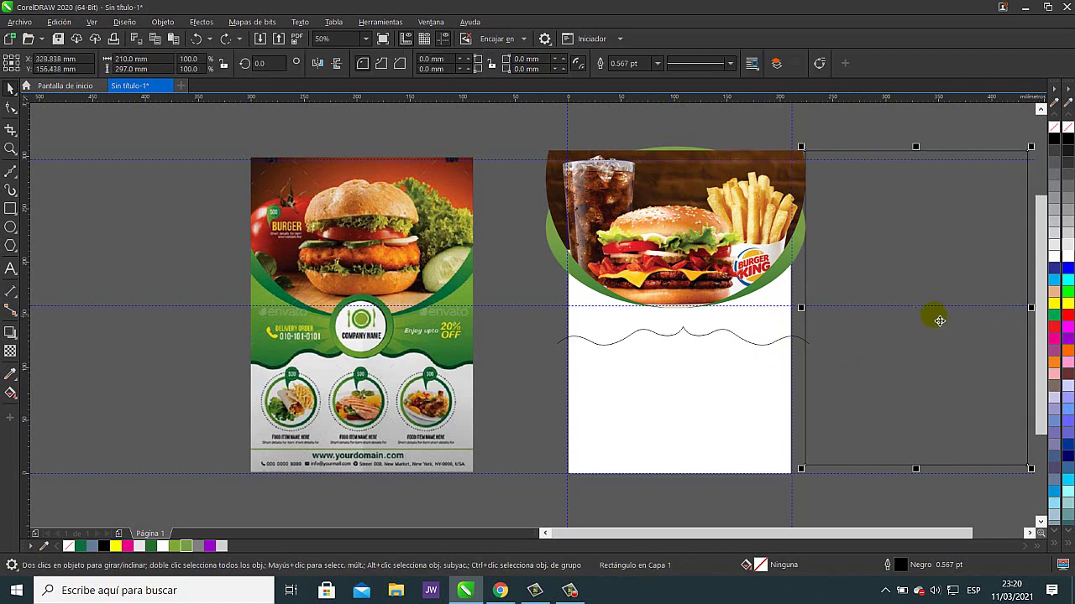
- Undo the rectangle move and Smart Fill the area below the wave with blue-grey
click(196, 39)
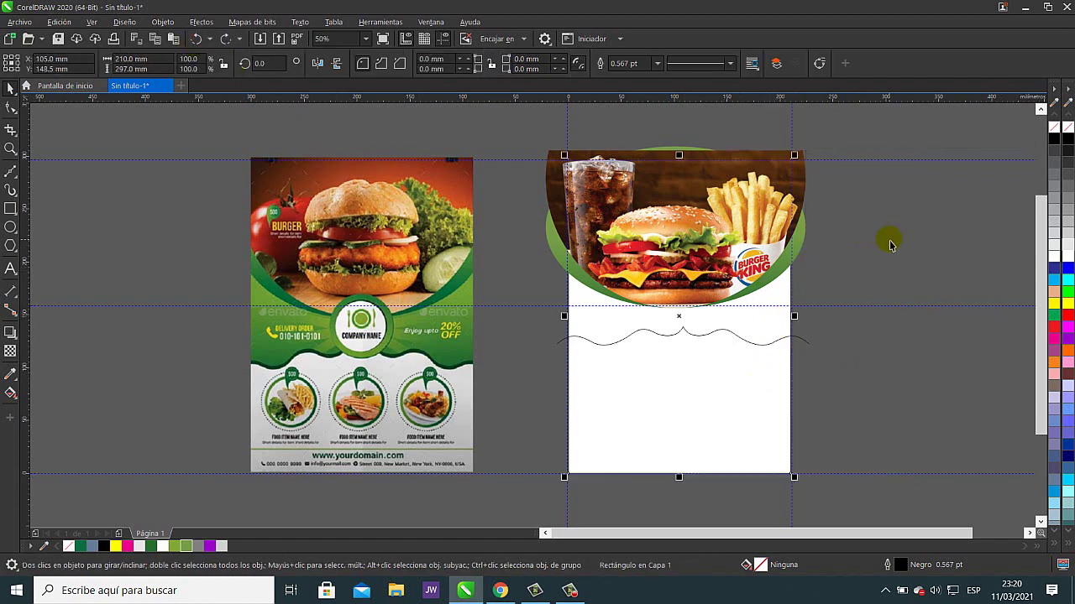
click(11, 396)
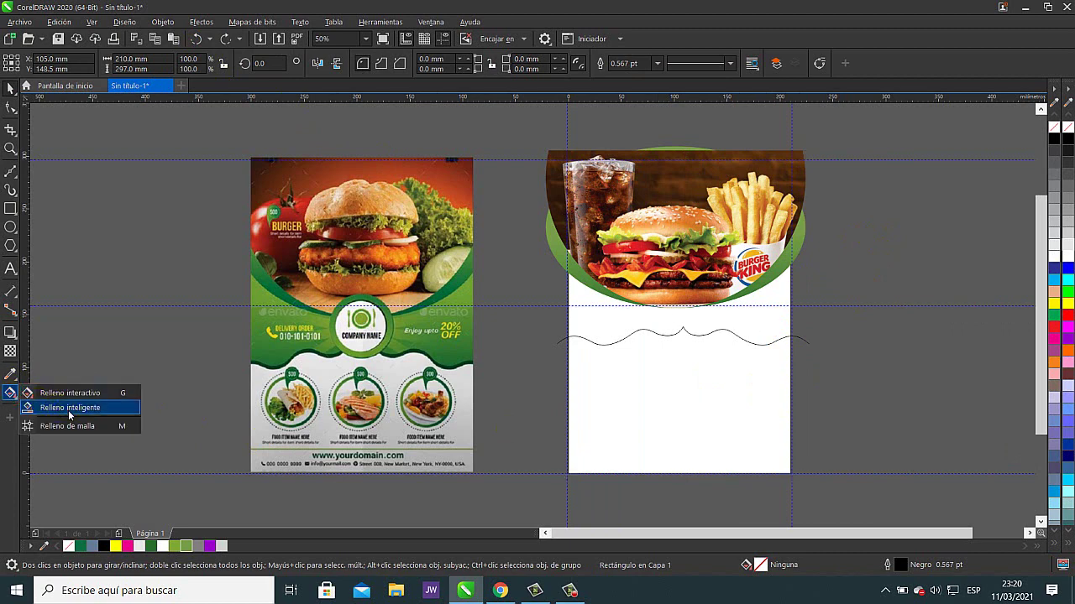
click(69, 408)
click(682, 437)
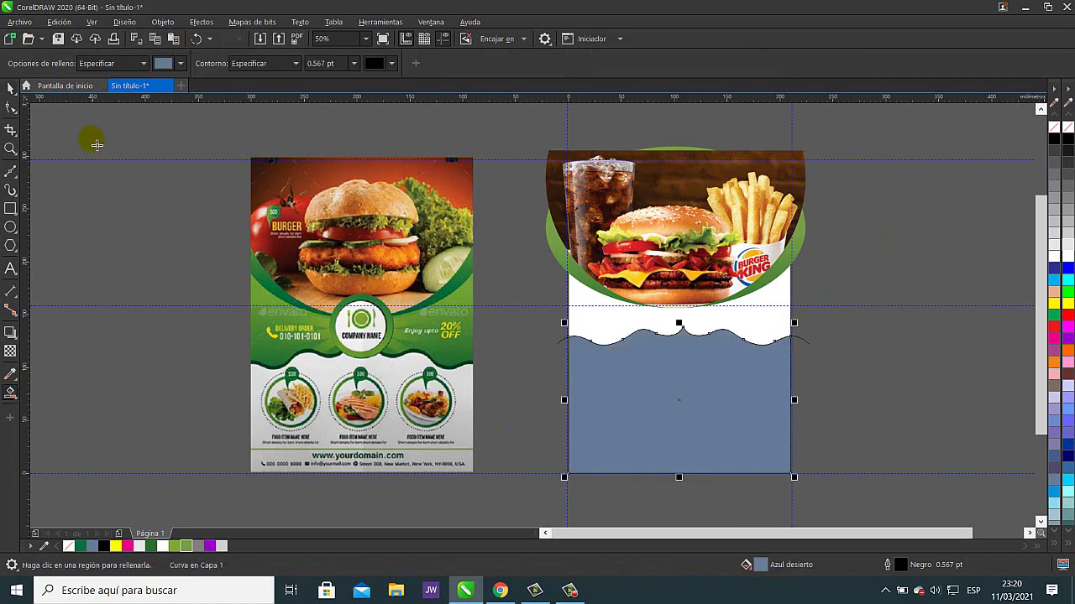
click(816, 370)
key(space)
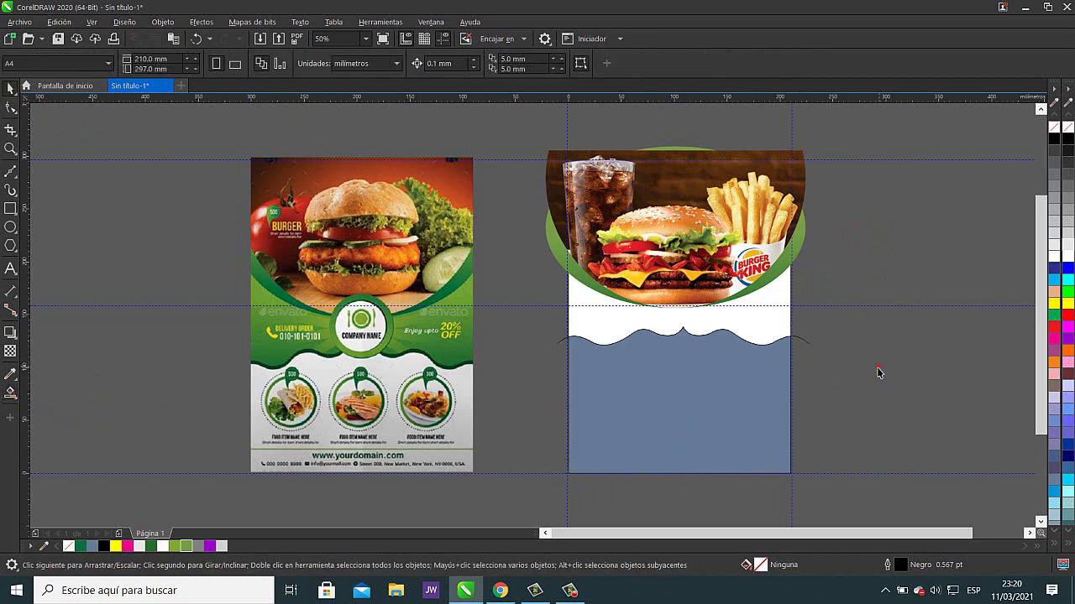
key(h)
drag(858, 345, 727, 398)
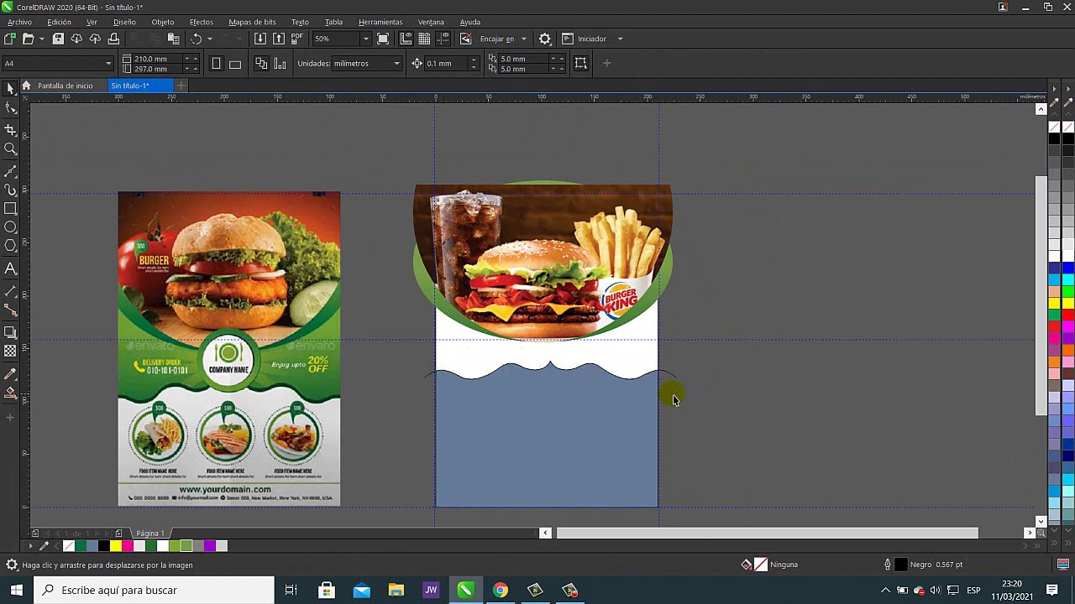
- Move the loose wavy line group off the page and delete it
key(space)
mouse_move(677, 382)
mouse_down()
mouse_move(724, 364)
mouse_move(942, 379)
mouse_move(963, 392)
mouse_up()
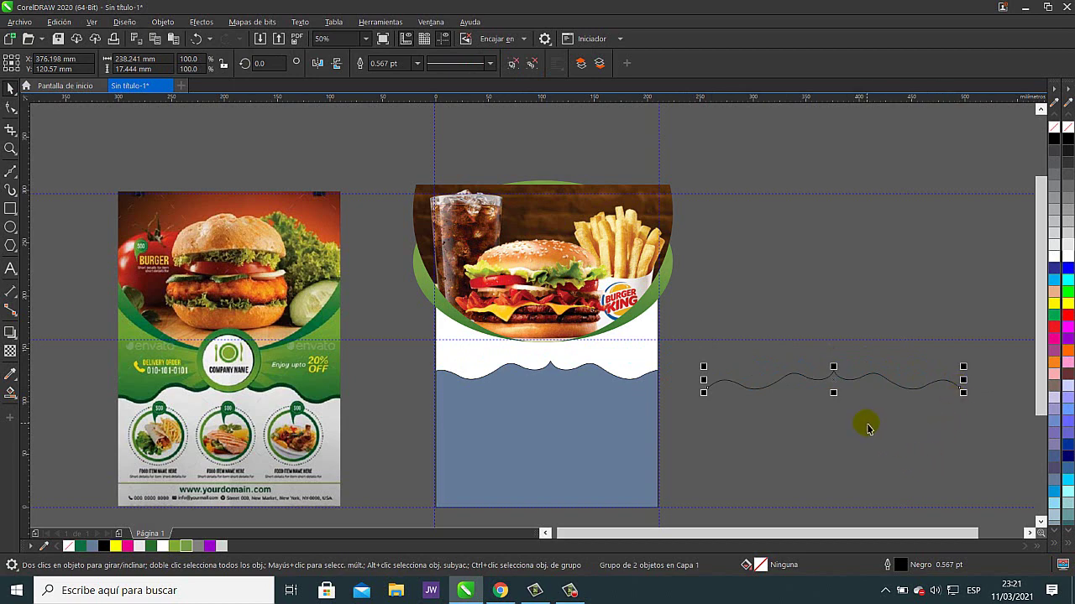
key(Delete)
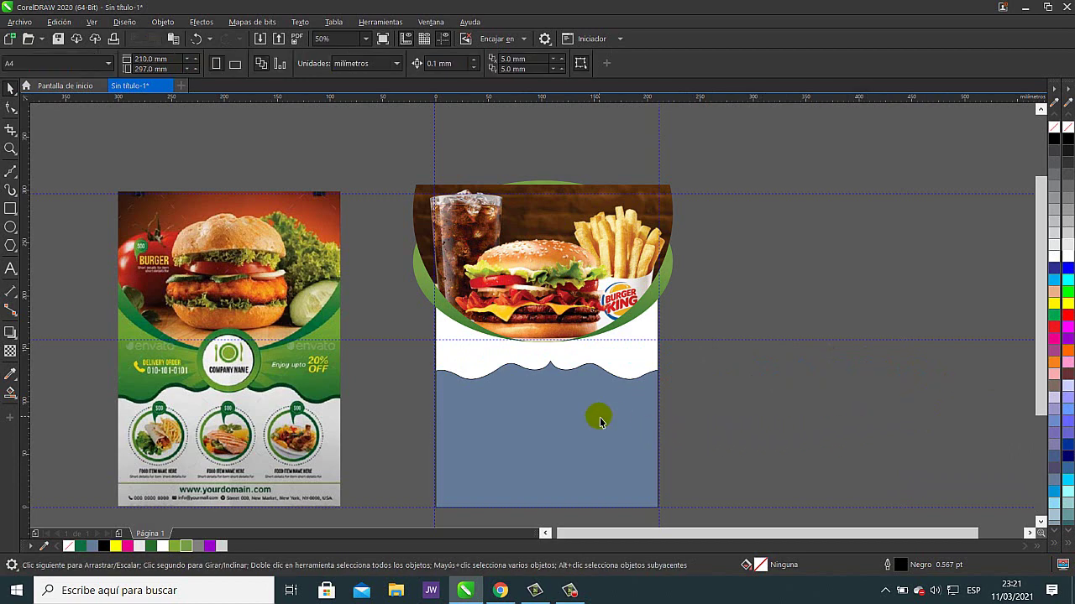
drag(564, 420, 780, 445)
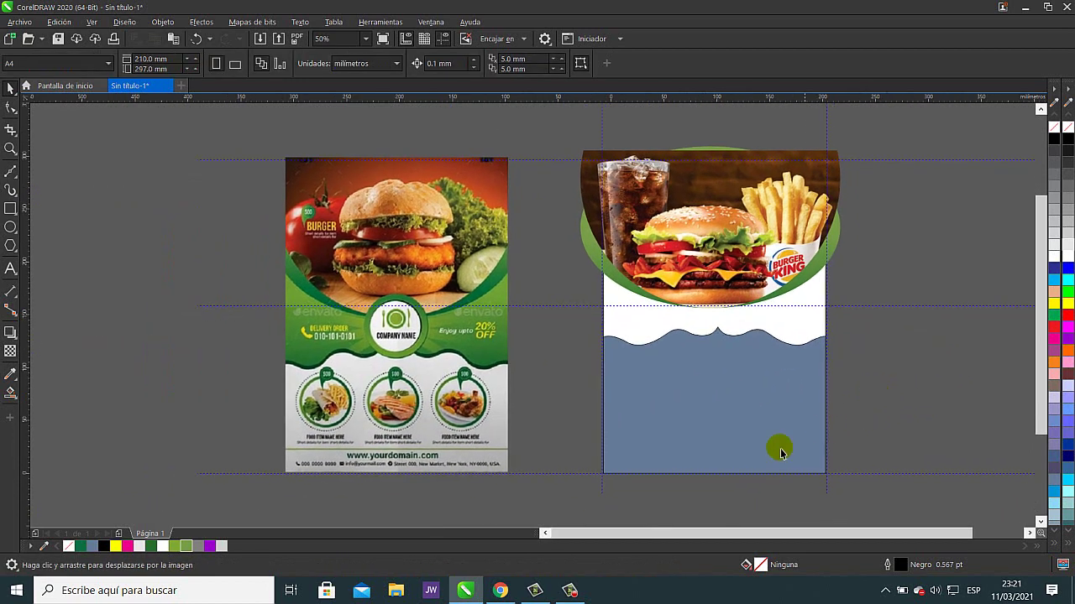
- Eyedrop the reference flyer's dark green (#023516) onto the wave panel
click(11, 375)
scroll(502, 370, up, 2)
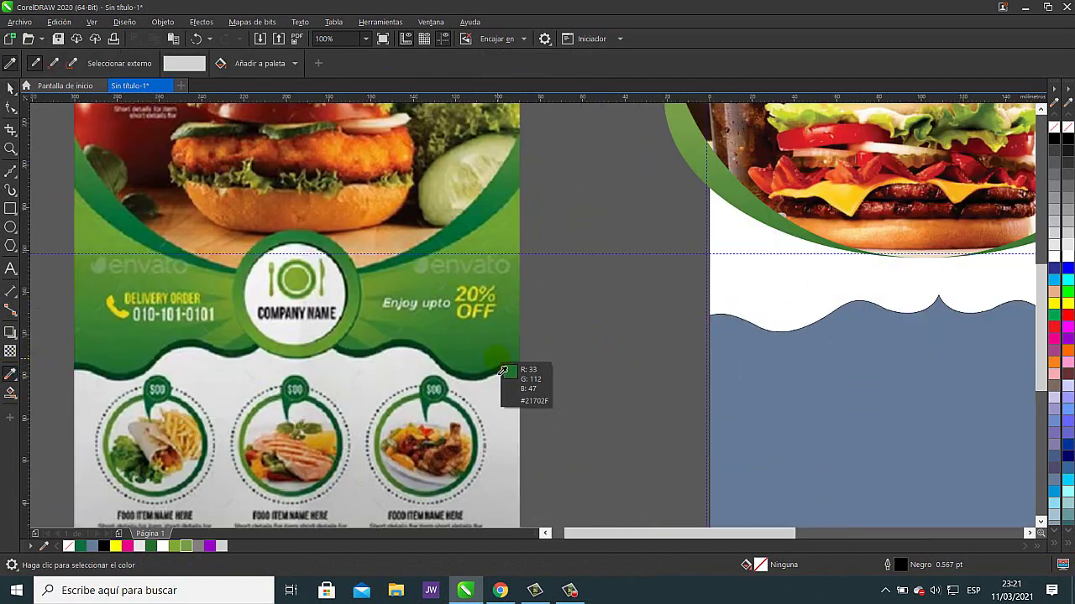
click(500, 382)
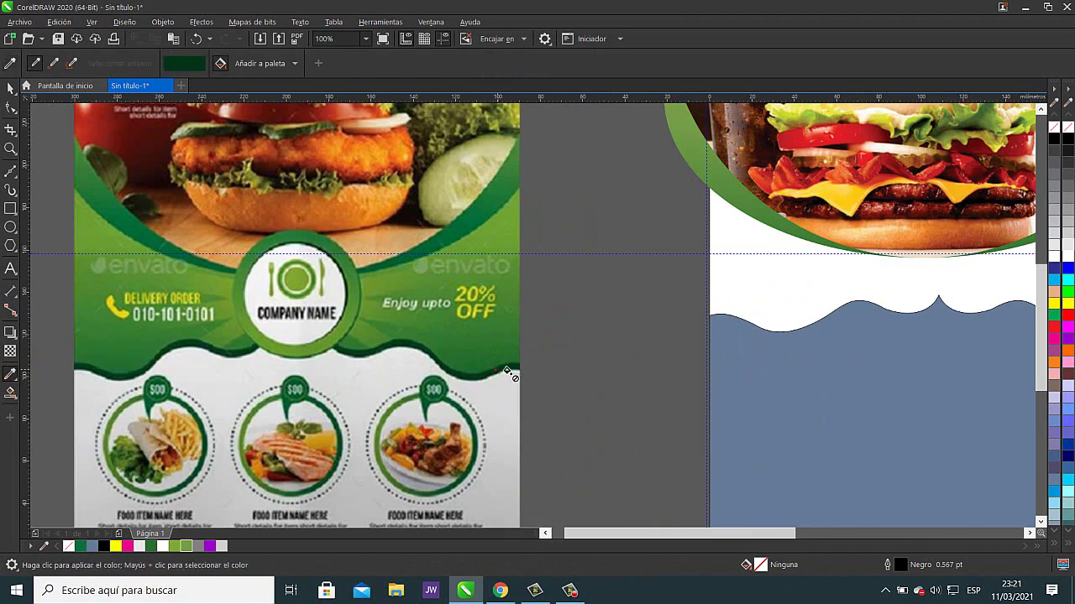
click(799, 379)
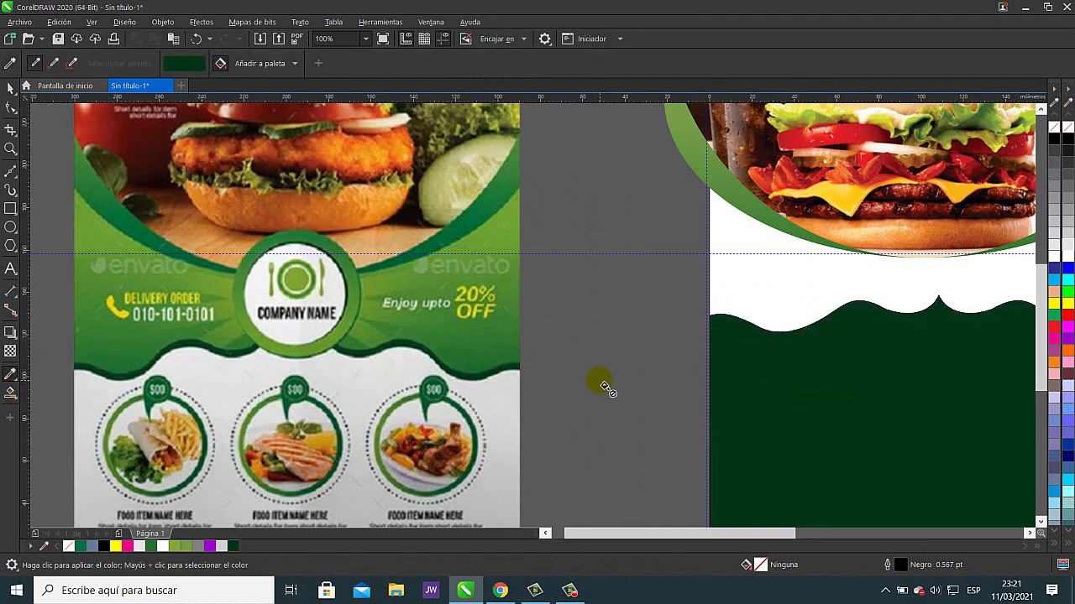
scroll(600, 384, down, 2)
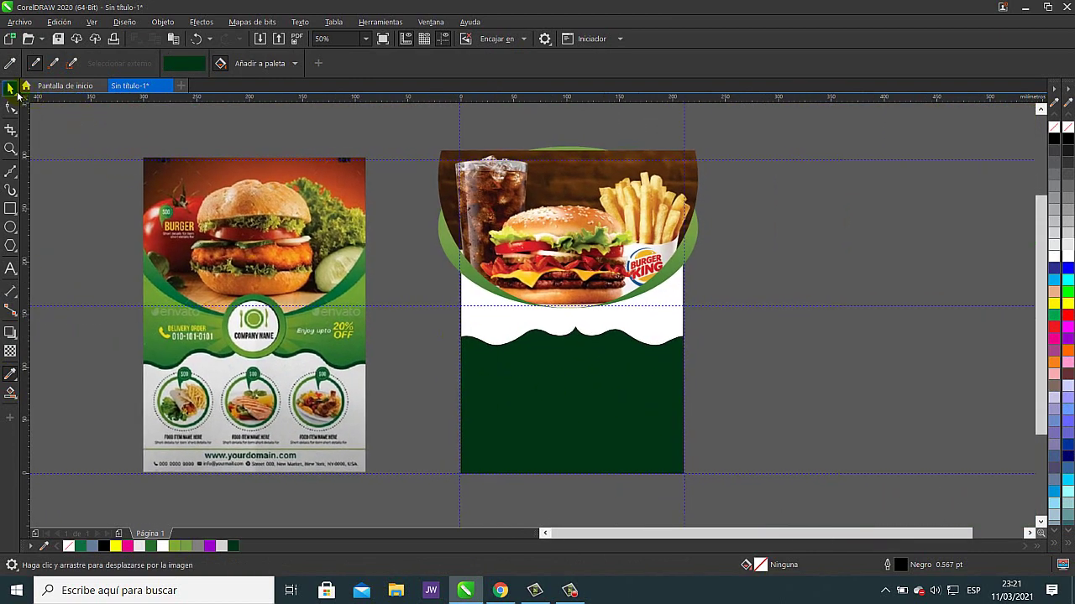
click(11, 88)
scroll(341, 380, up, 2)
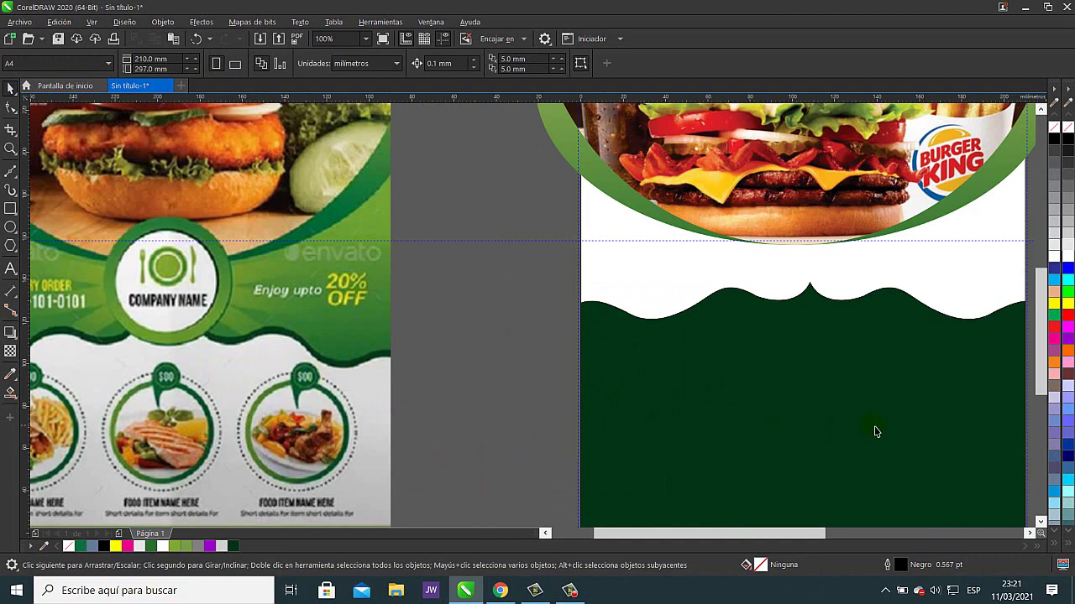
scroll(878, 424, down, 2)
drag(889, 414, 599, 367)
scroll(587, 365, up, 2)
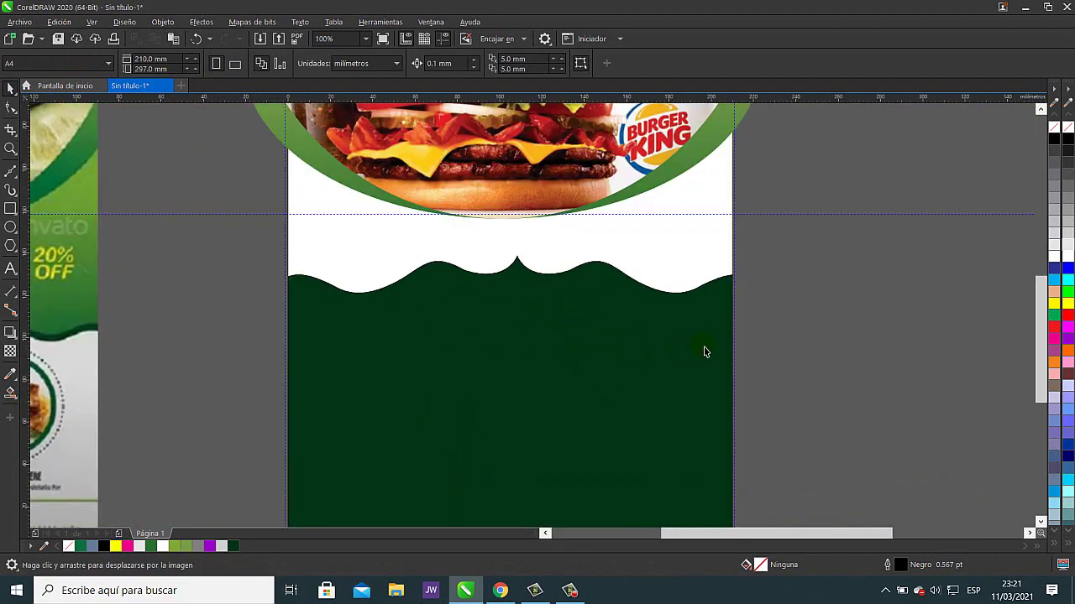
click(620, 355)
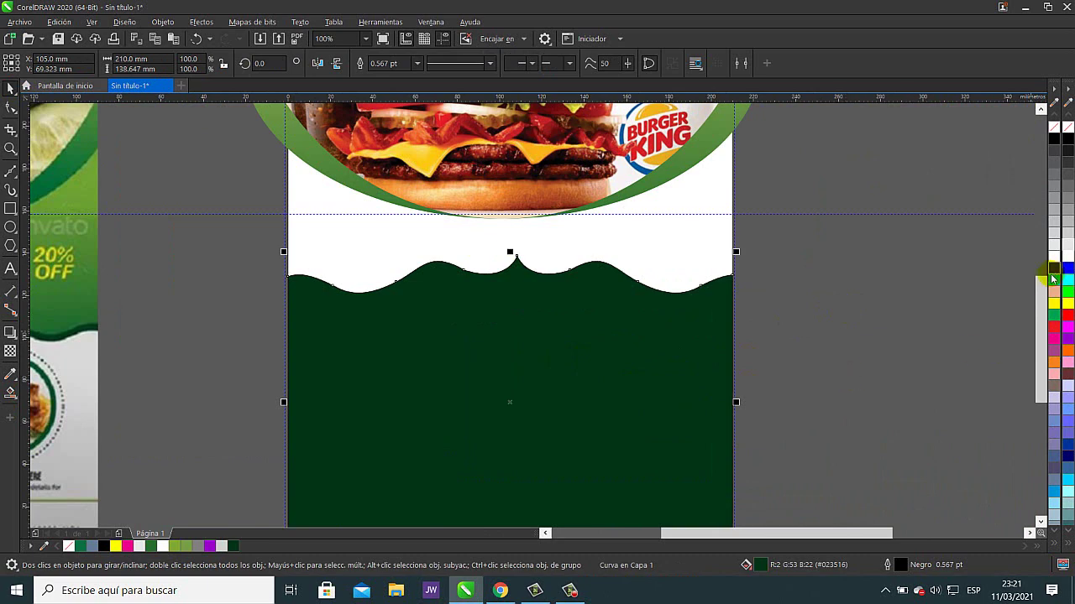
drag(827, 423, 928, 389)
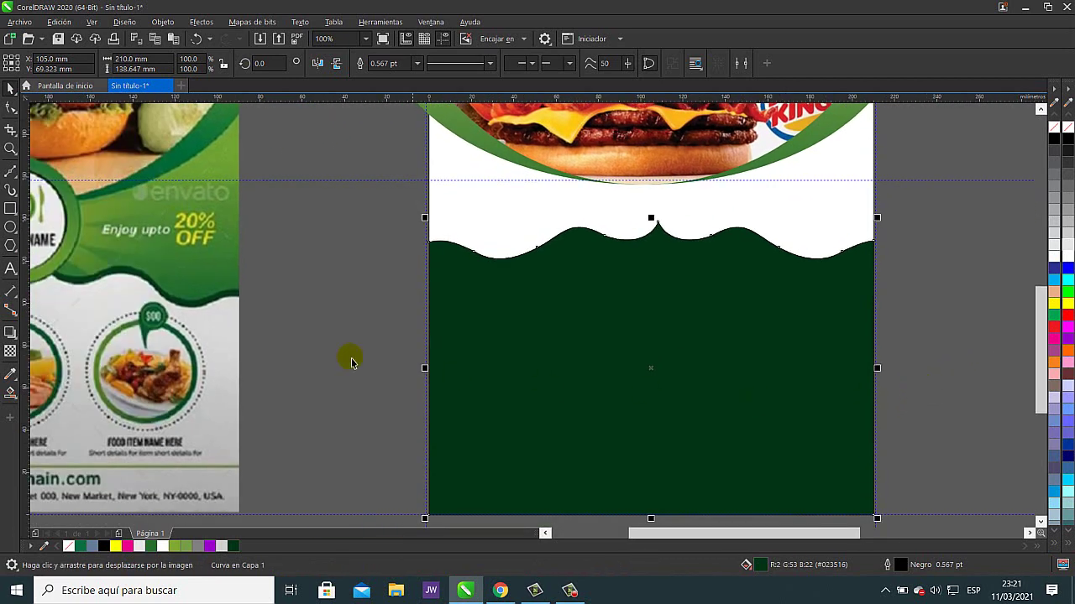
- Recolour the wave panel light grey and make it slightly shorter from the top
click(11, 376)
click(460, 371)
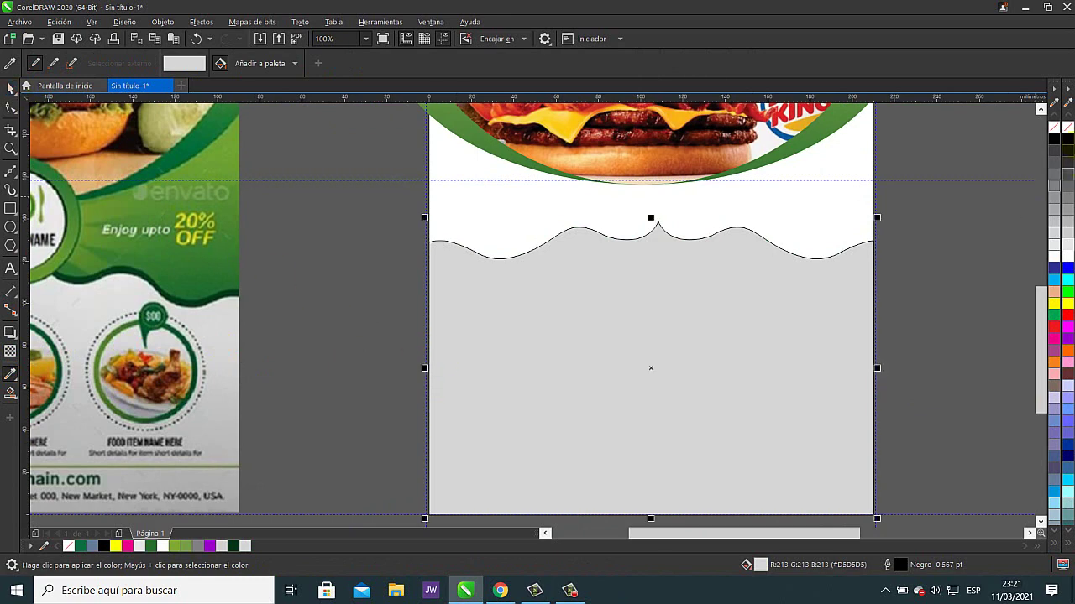
key(space)
click(685, 254)
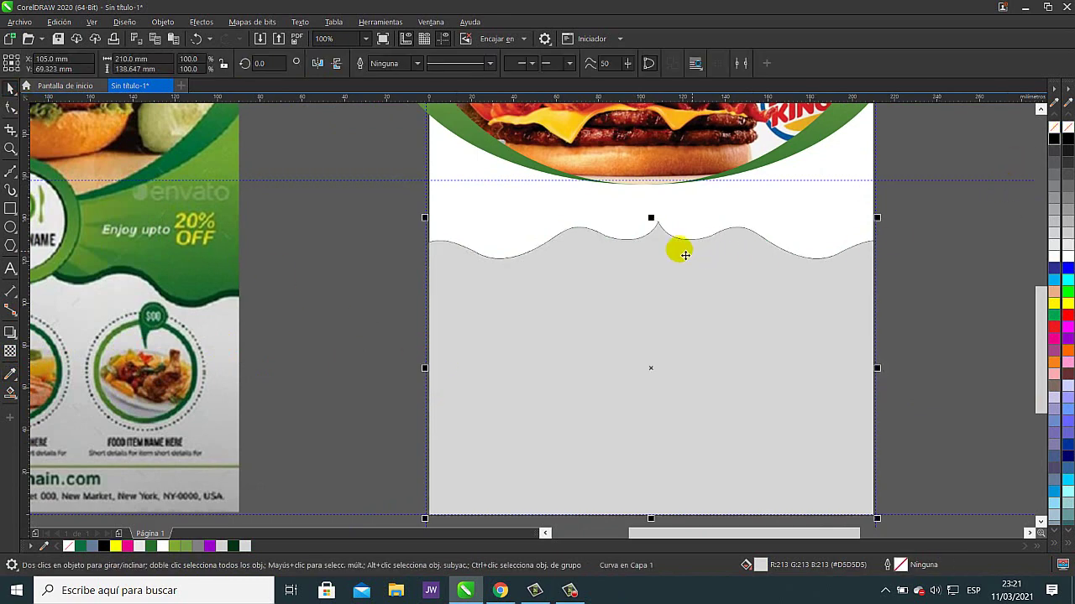
click(651, 220)
drag(657, 222, 656, 232)
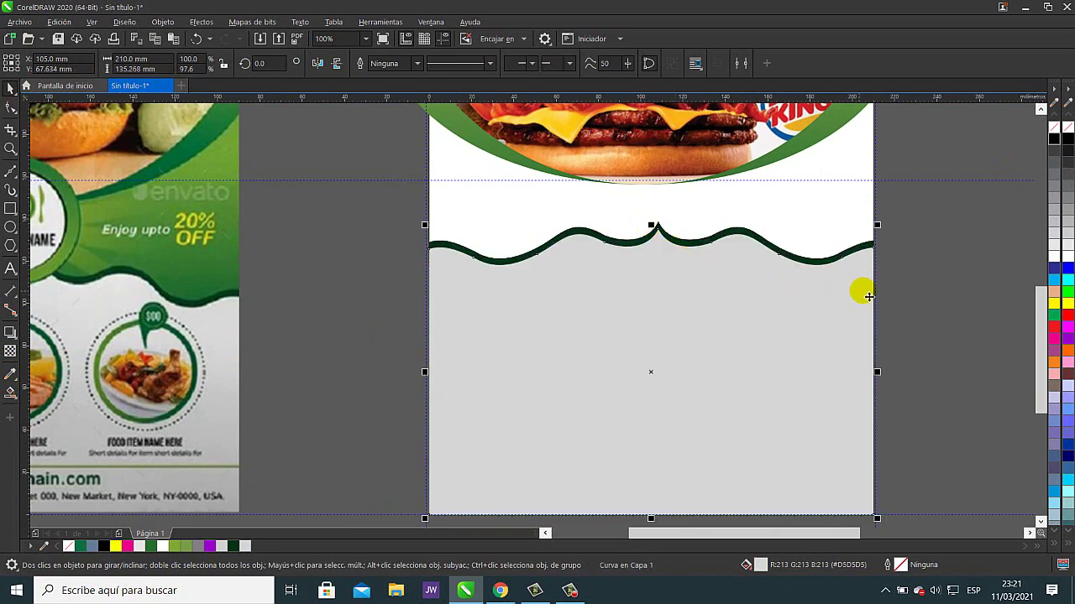
- Adjust the grey panel's height so a thin dark green wavy band shows above it
scroll(663, 227, up, 1)
scroll(664, 227, up, 2)
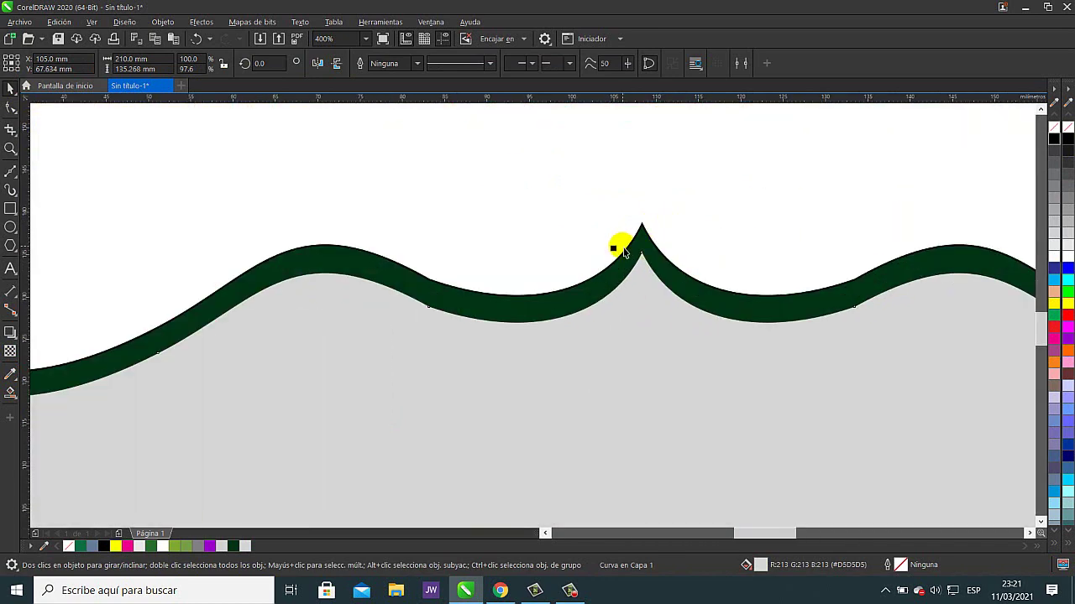
drag(621, 254, 621, 264)
scroll(652, 307, down, 3)
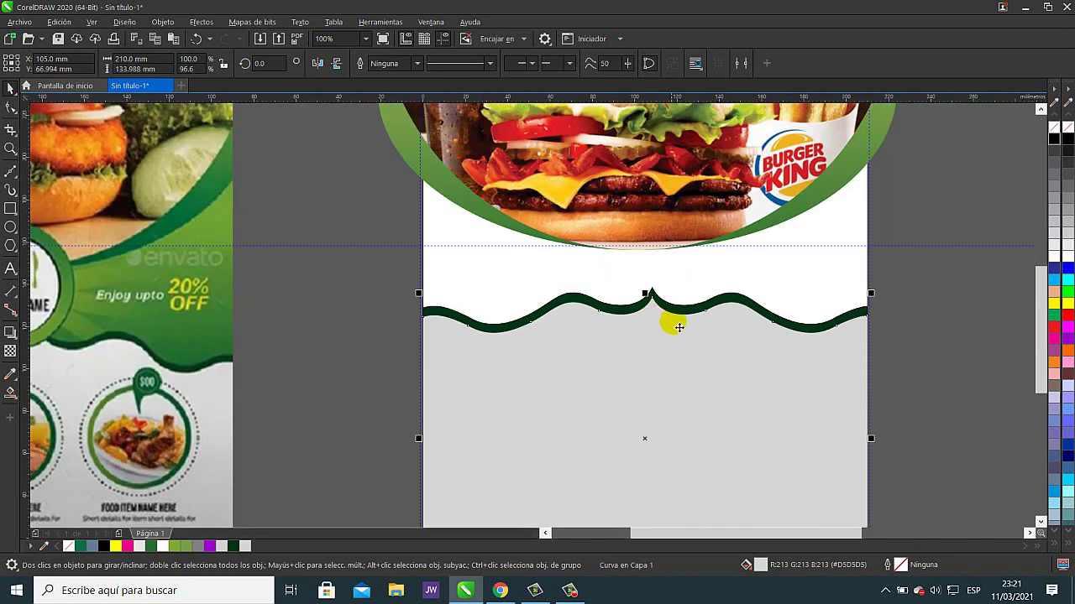
scroll(524, 367, down, 3)
key(Escape)
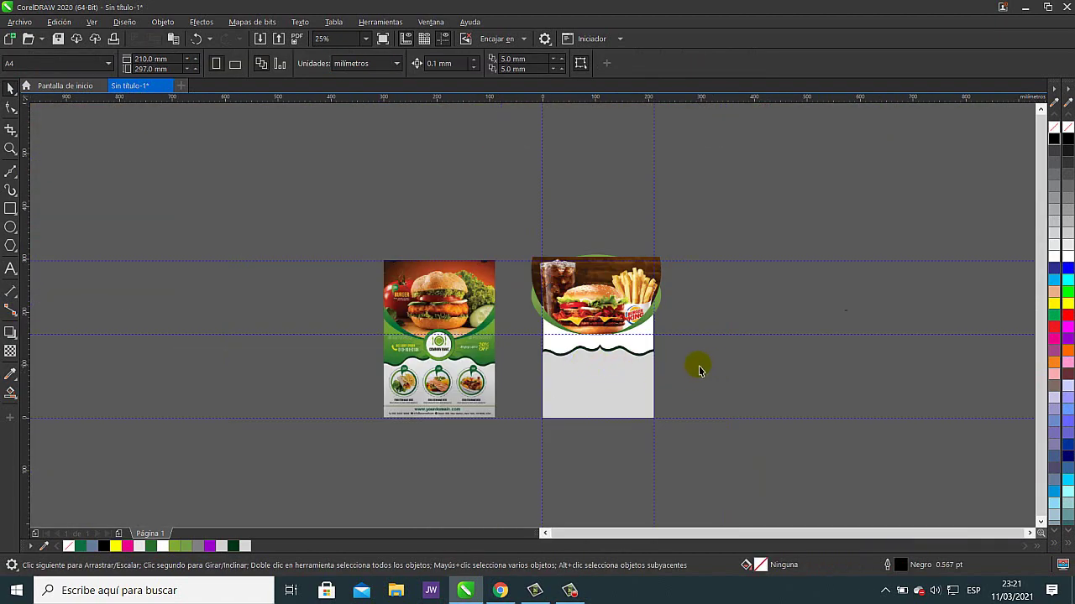
scroll(619, 349, up, 3)
scroll(537, 359, up, 4)
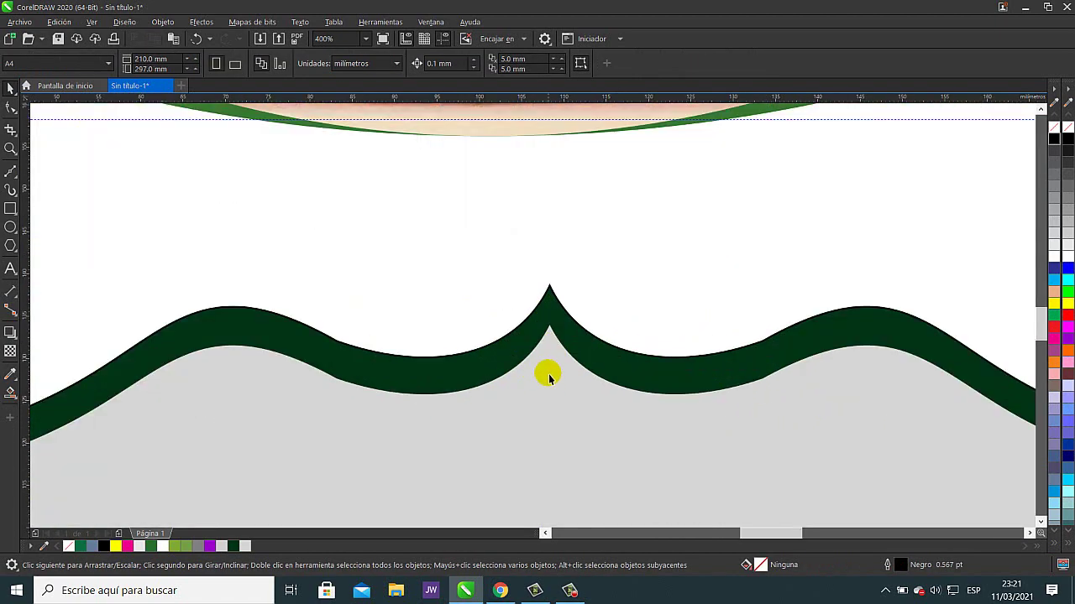
click(549, 378)
drag(525, 327, 527, 319)
scroll(618, 341, down, 2)
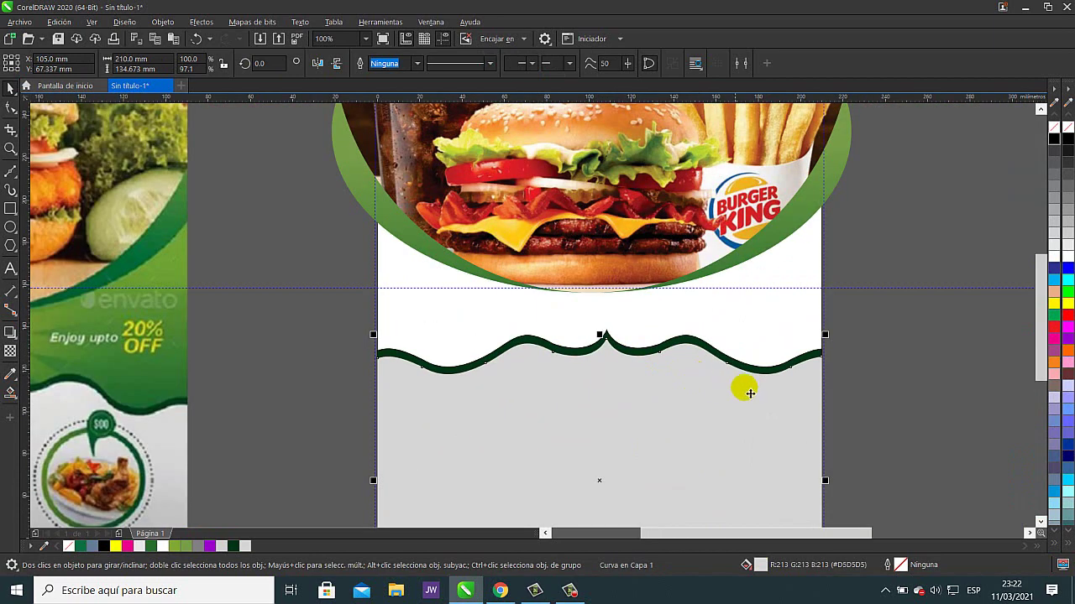
click(898, 410)
scroll(897, 409, down, 2)
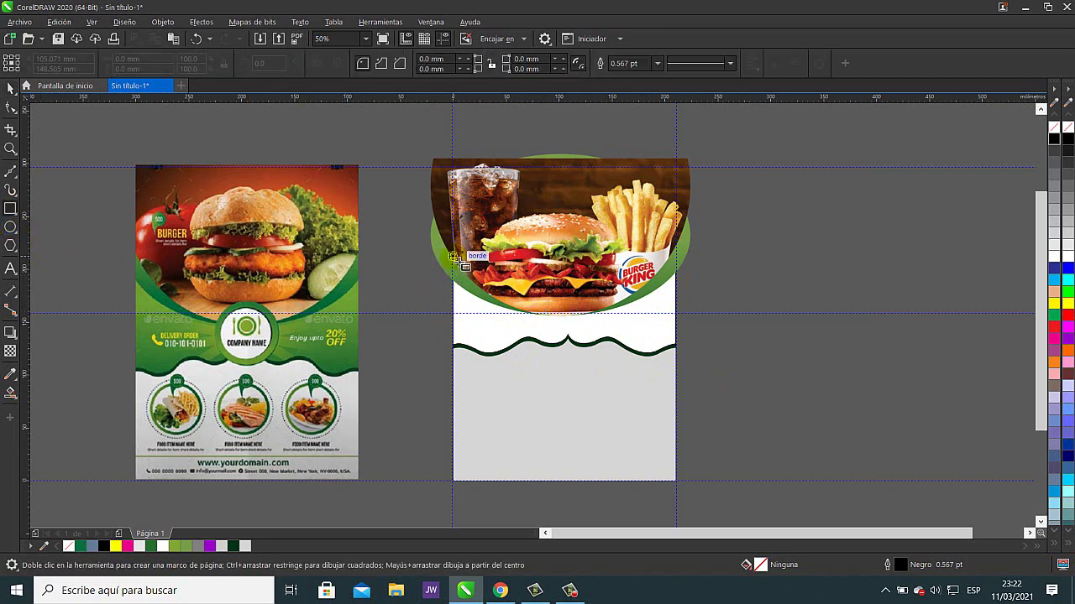
- Draw a rectangle spanning the gap between the burger photo and the wavy line
mouse_move(455, 256)
mouse_down()
mouse_move(479, 354)
mouse_move(677, 372)
mouse_up()
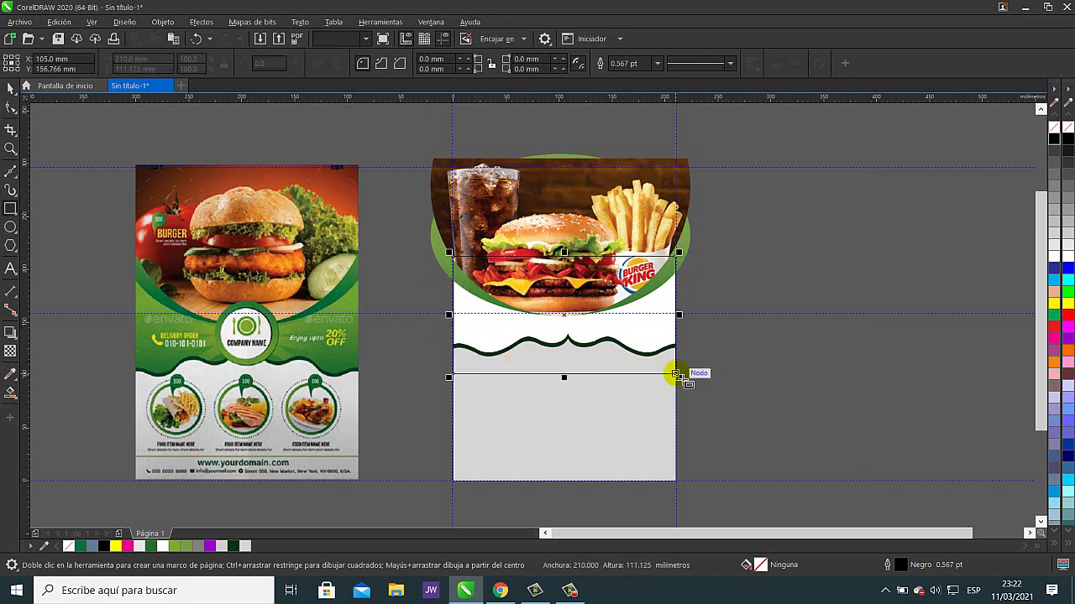
click(10, 87)
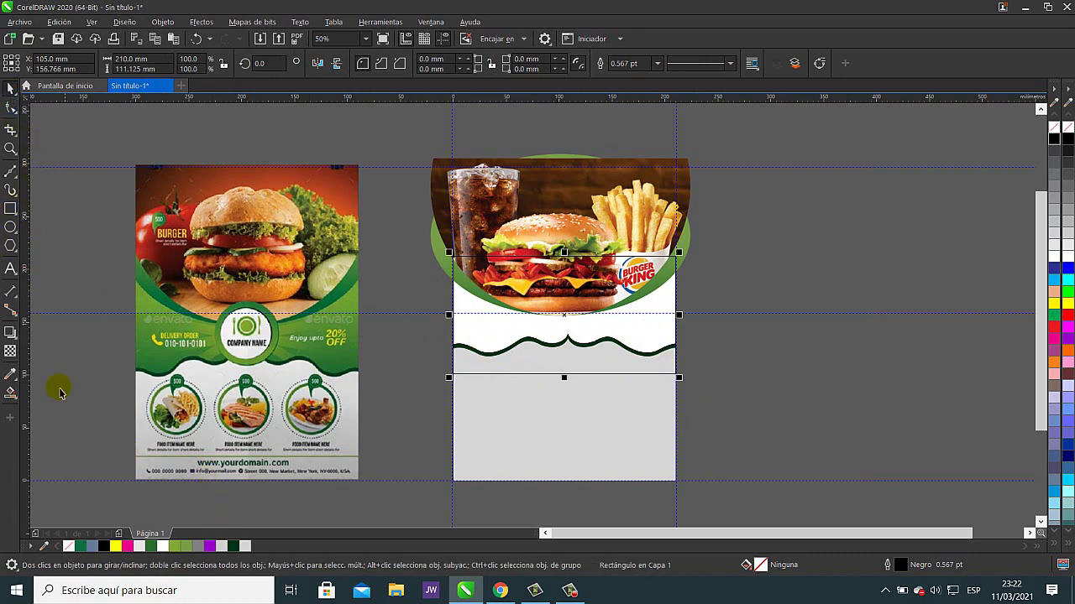
click(10, 393)
click(477, 330)
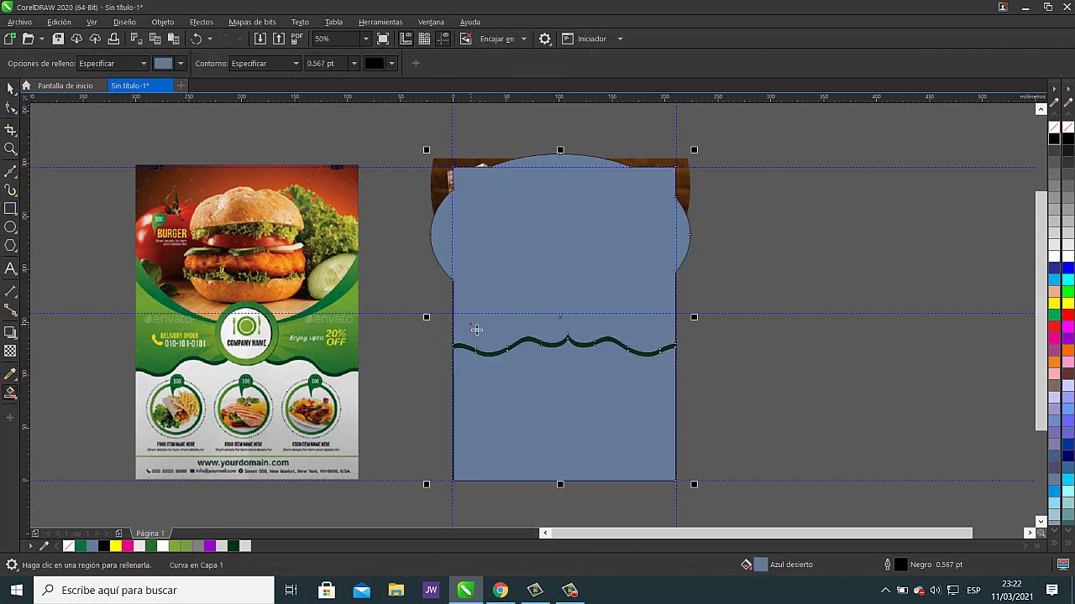
click(10, 87)
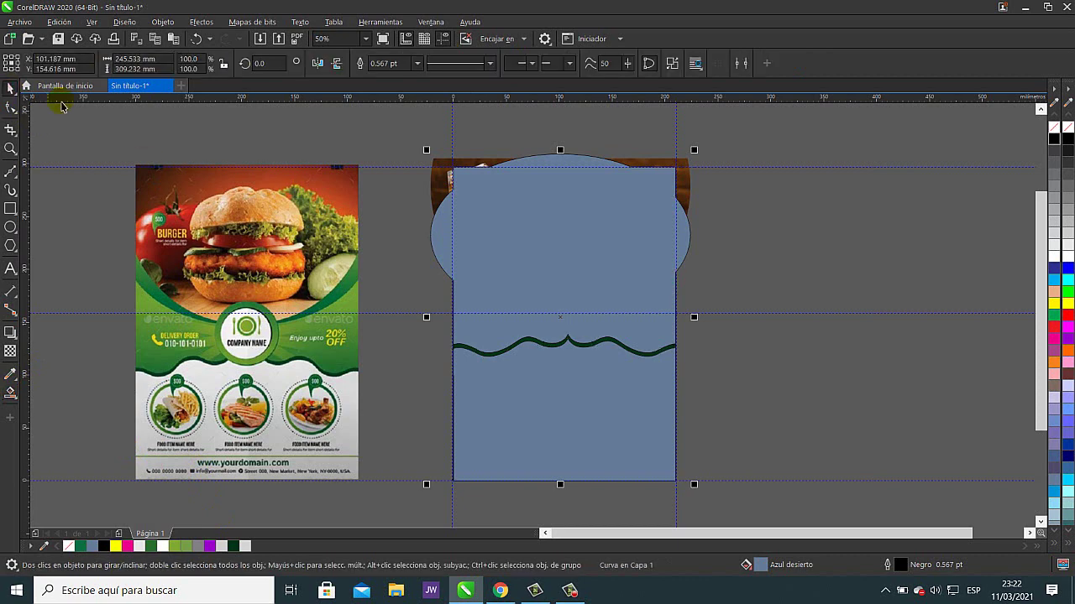
click(196, 39)
- Fill the rectangle with dark green #023516 from the document palette
click(489, 321)
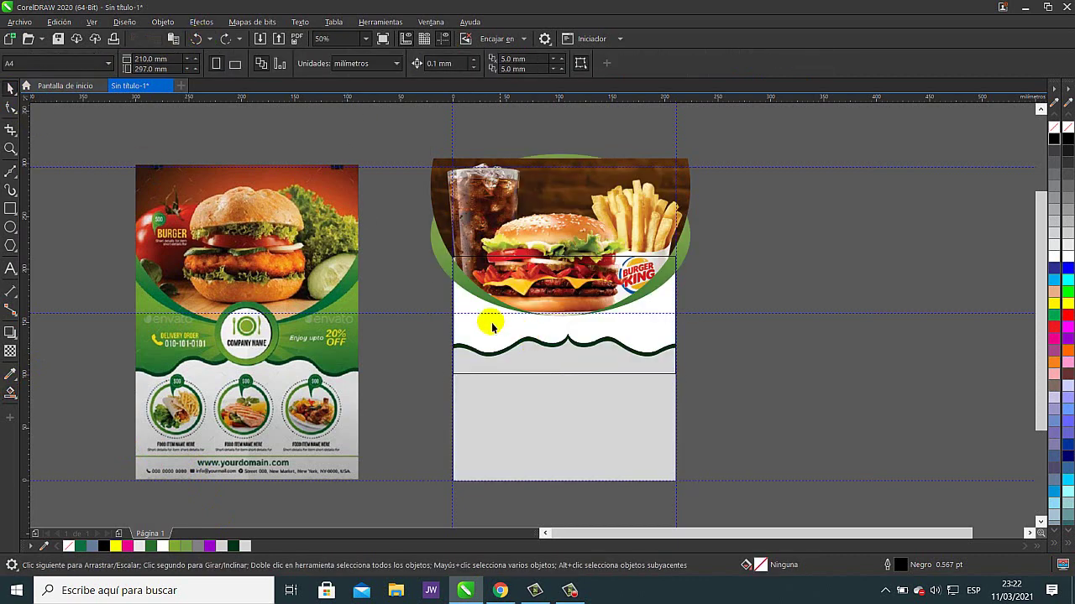
click(233, 545)
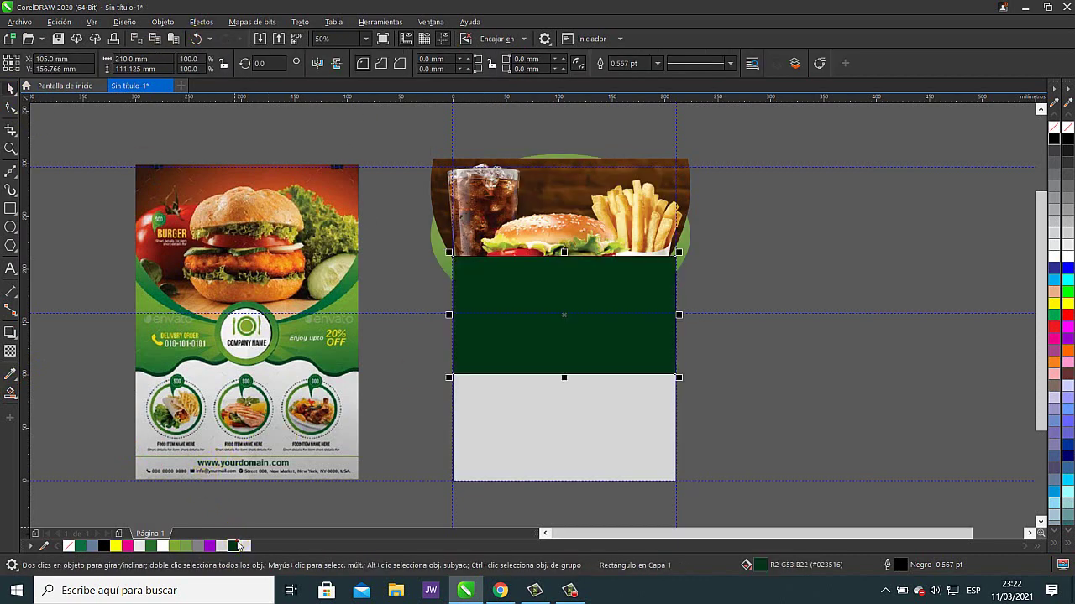
click(10, 393)
click(11, 392)
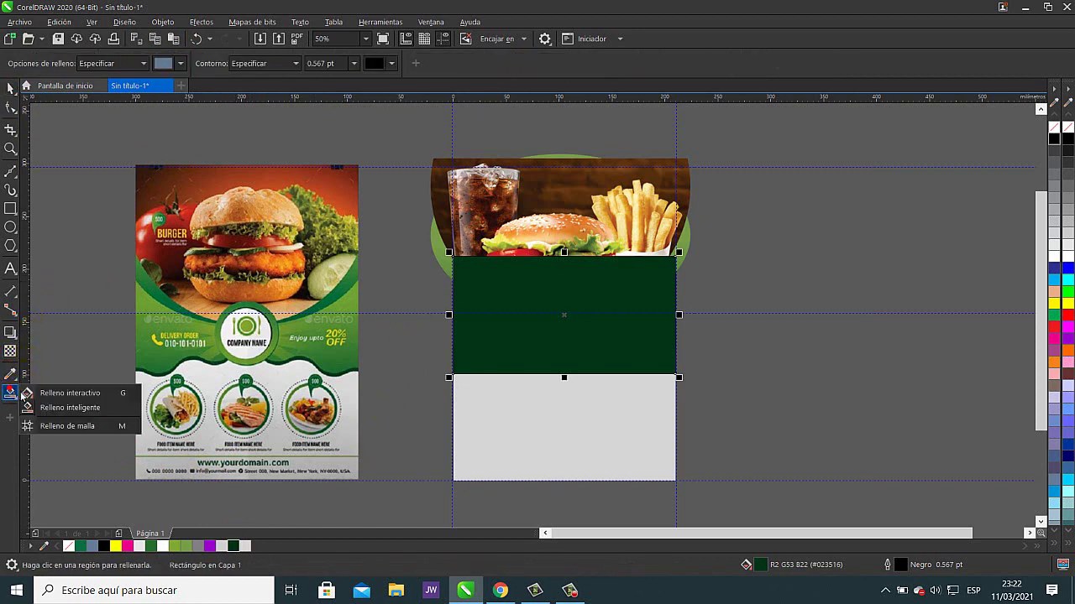
- Give the rectangle a vertical fountain fill with a sampled dark green bottom node
click(70, 395)
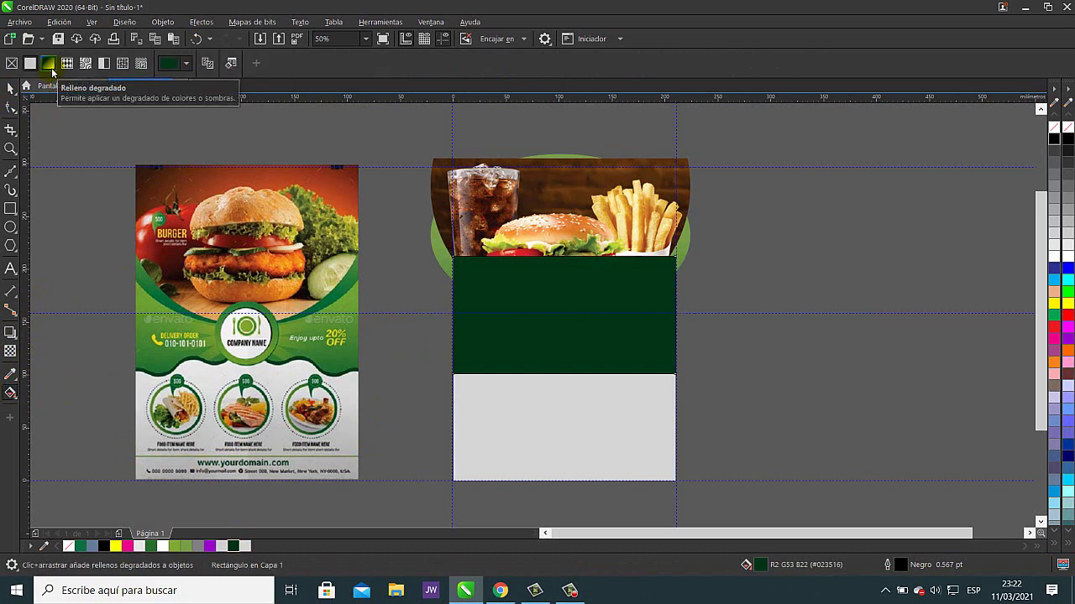
click(49, 65)
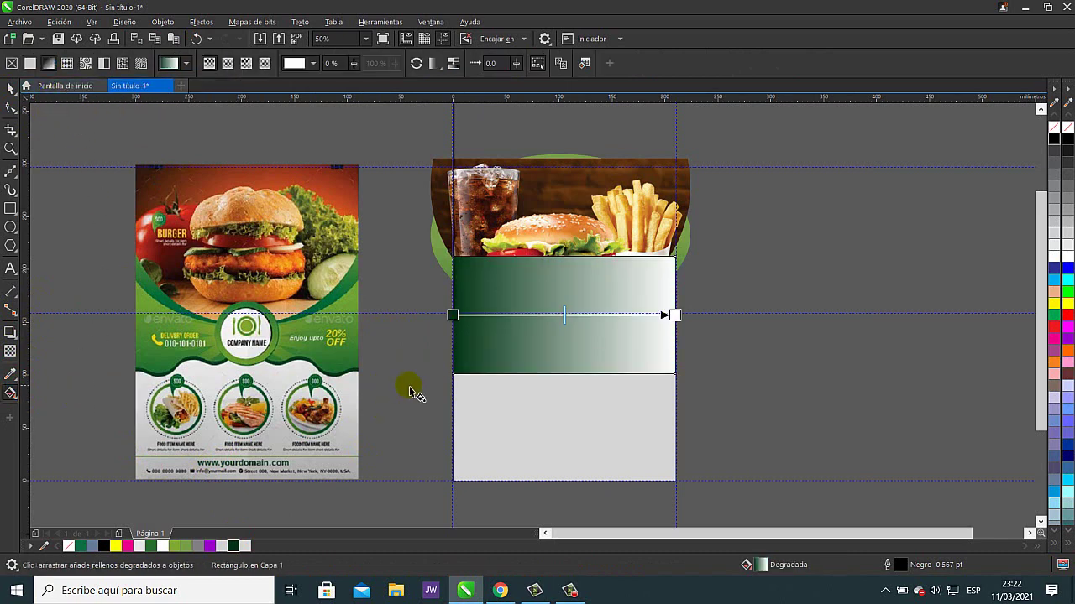
drag(560, 362, 561, 273)
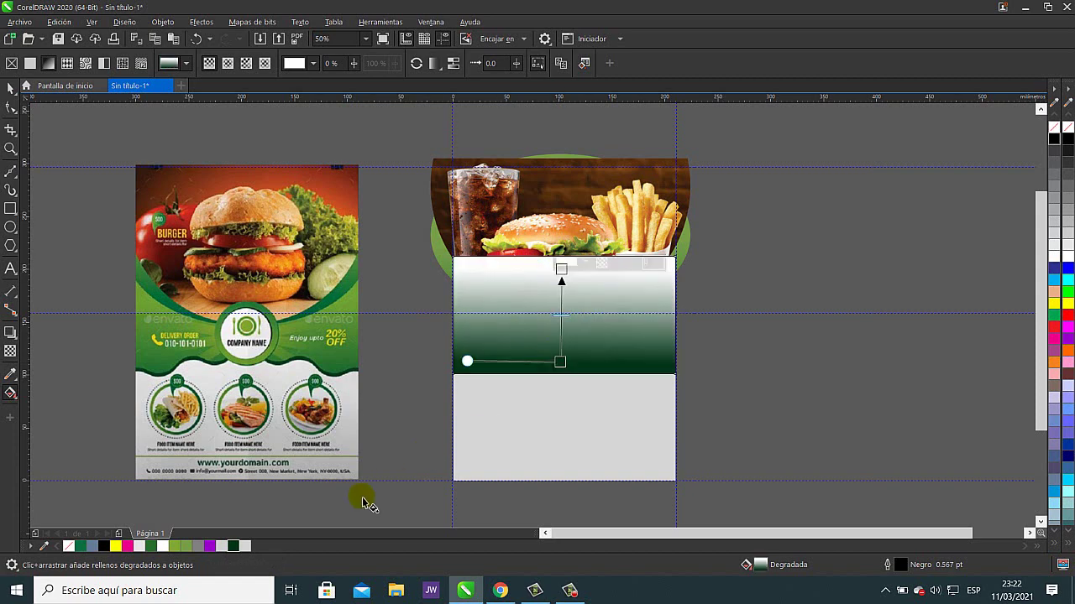
drag(533, 350, 546, 348)
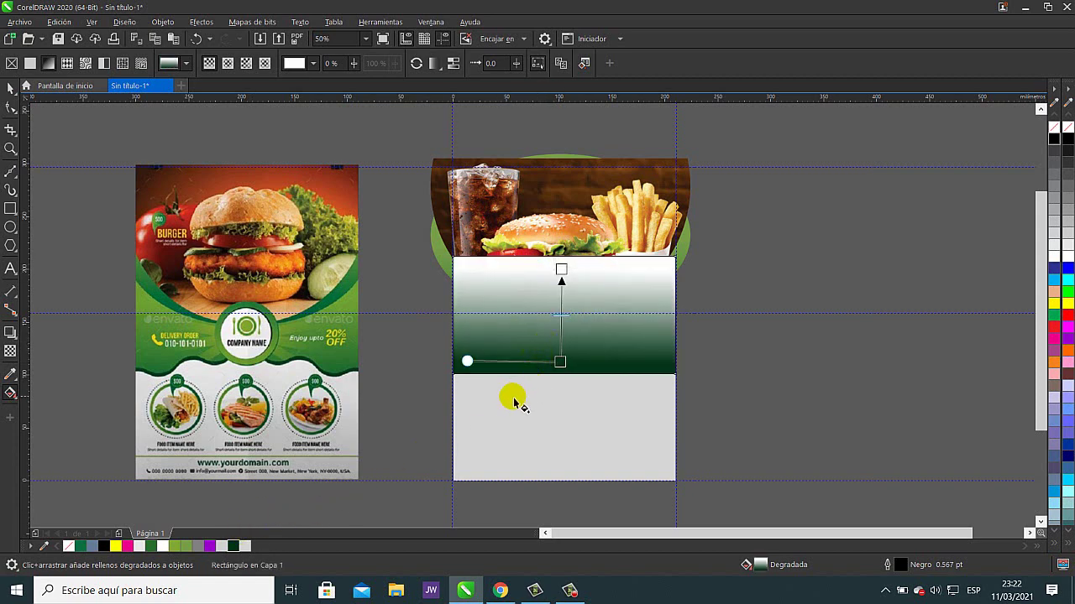
click(561, 364)
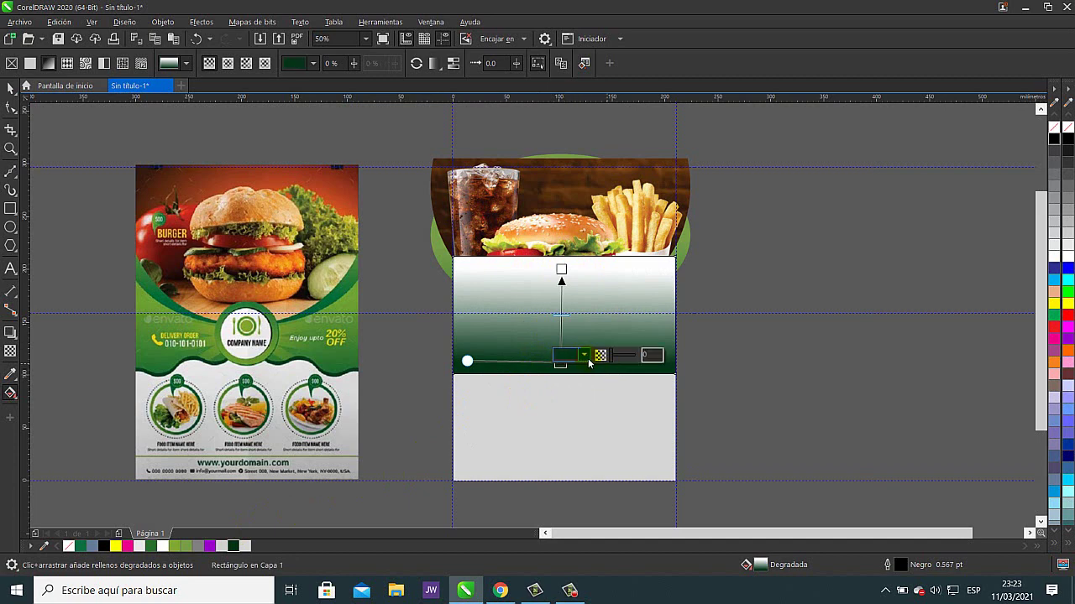
click(584, 355)
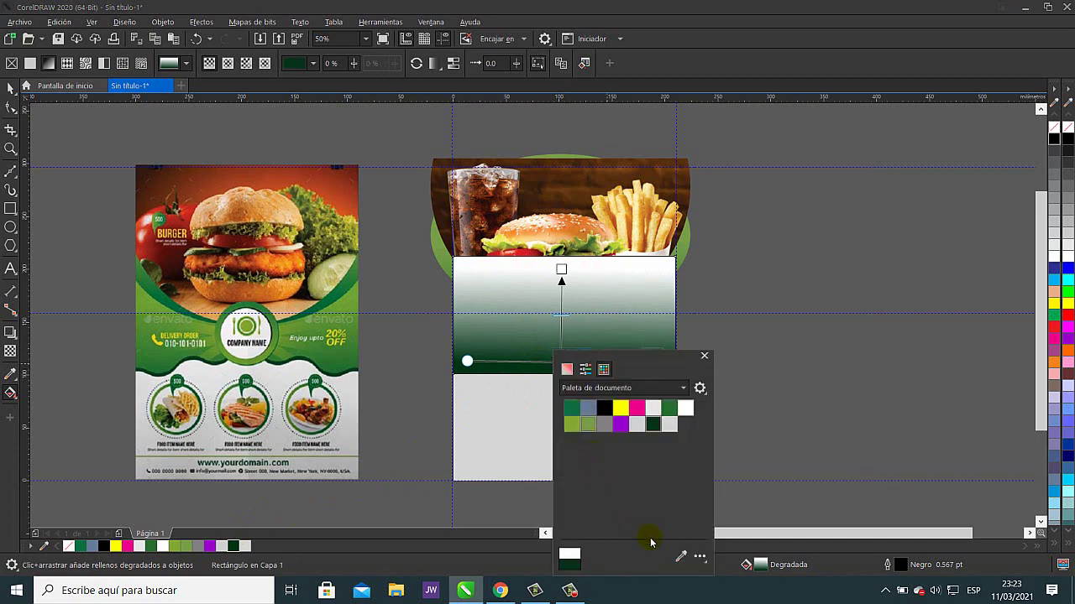
click(680, 558)
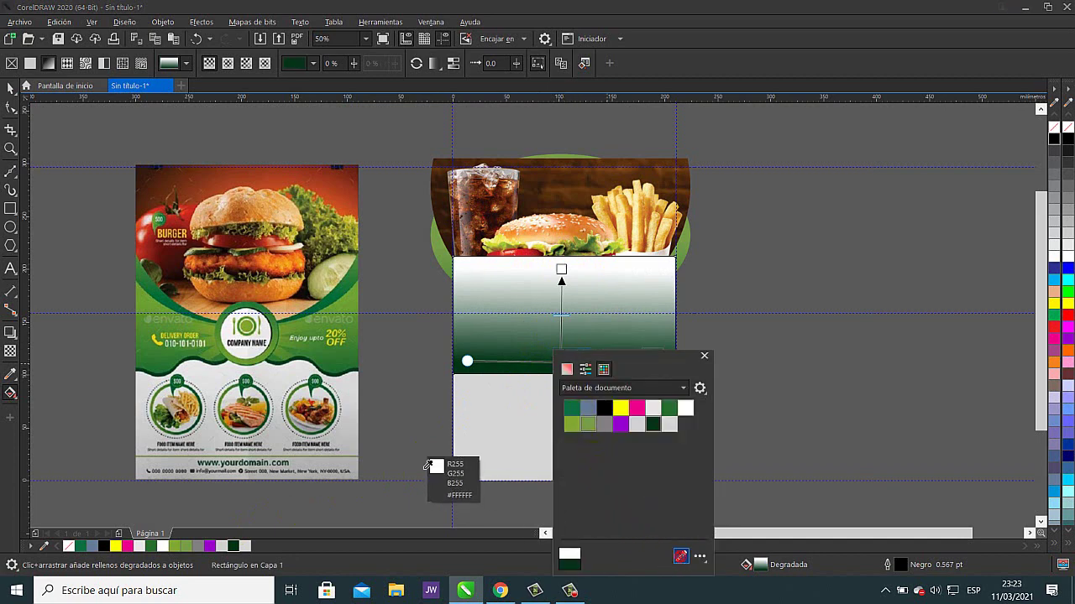
click(336, 367)
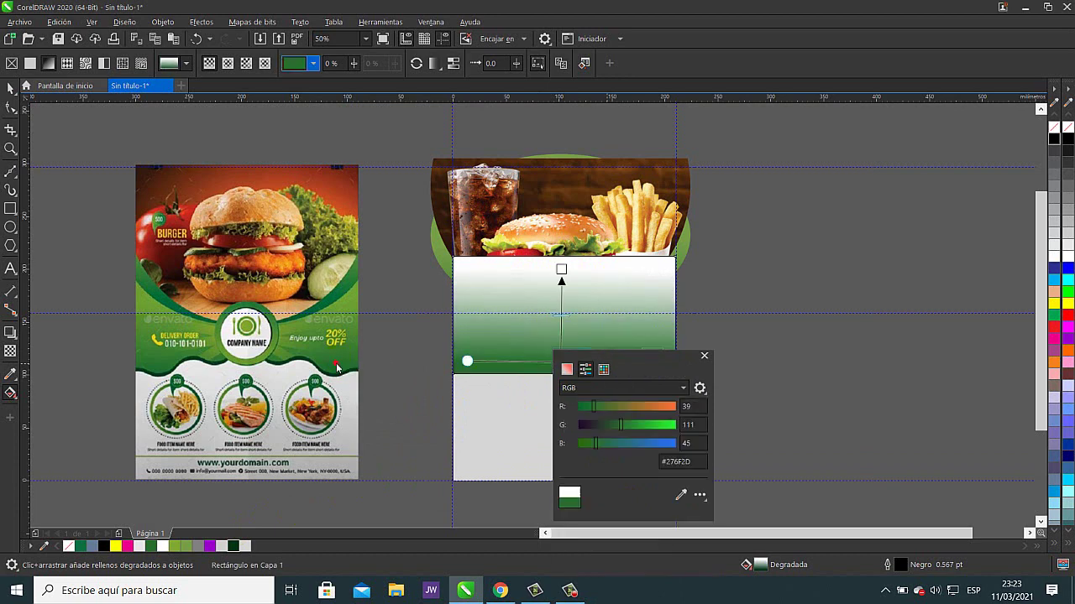
- Set the gradient's top node to bright green #6FBE34 by sampling and brightening it
click(560, 270)
click(567, 264)
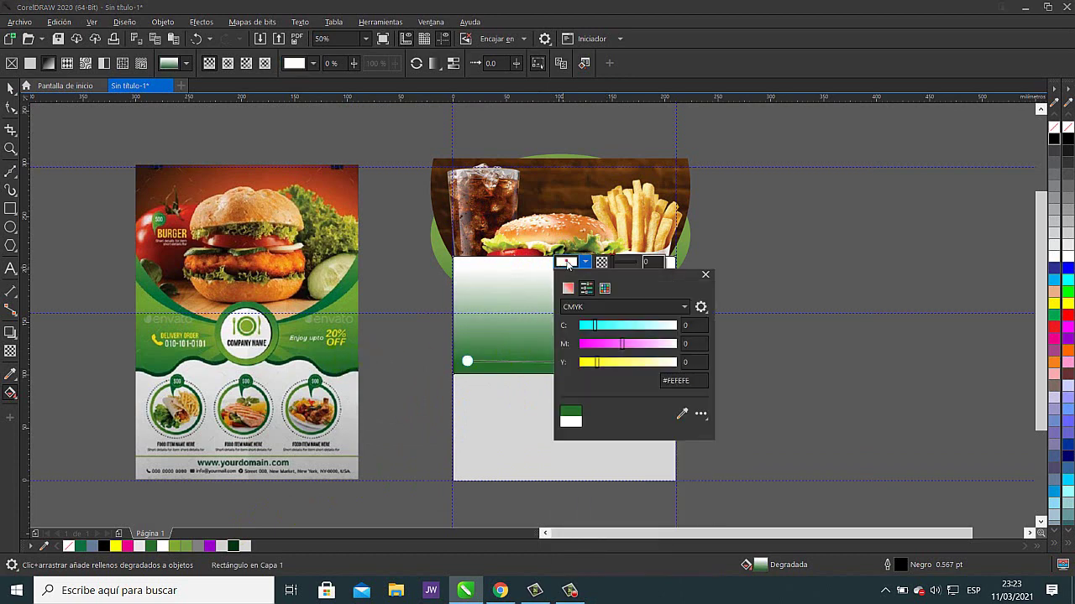
click(680, 414)
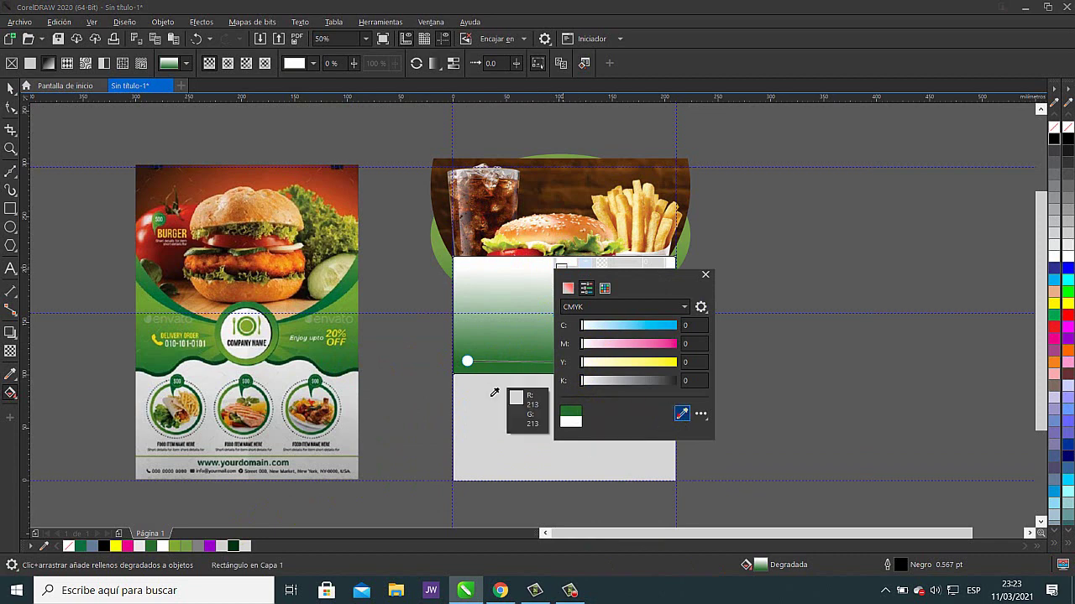
click(351, 304)
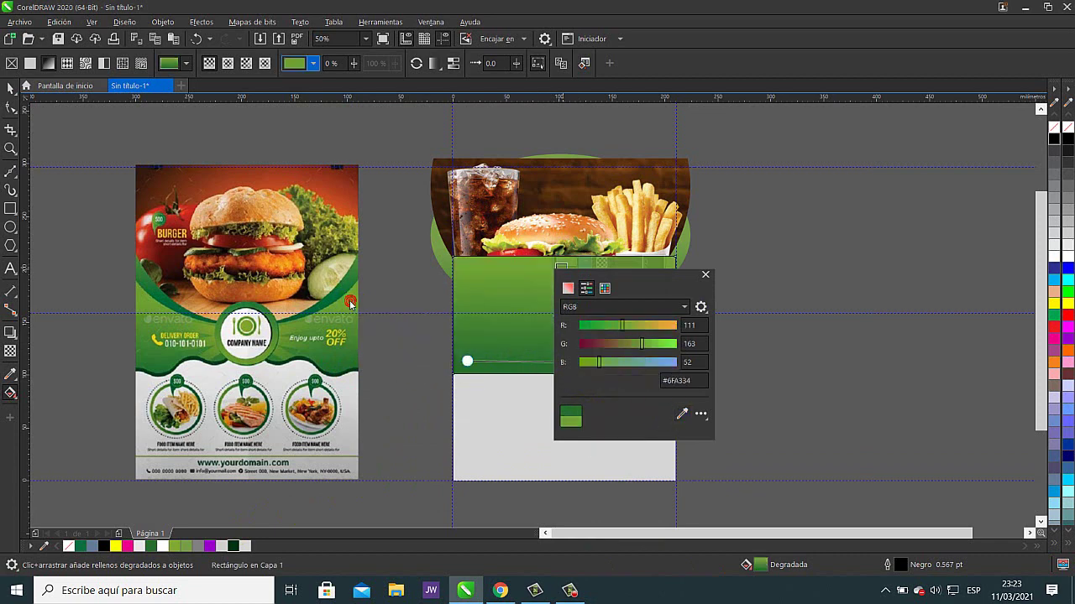
click(514, 380)
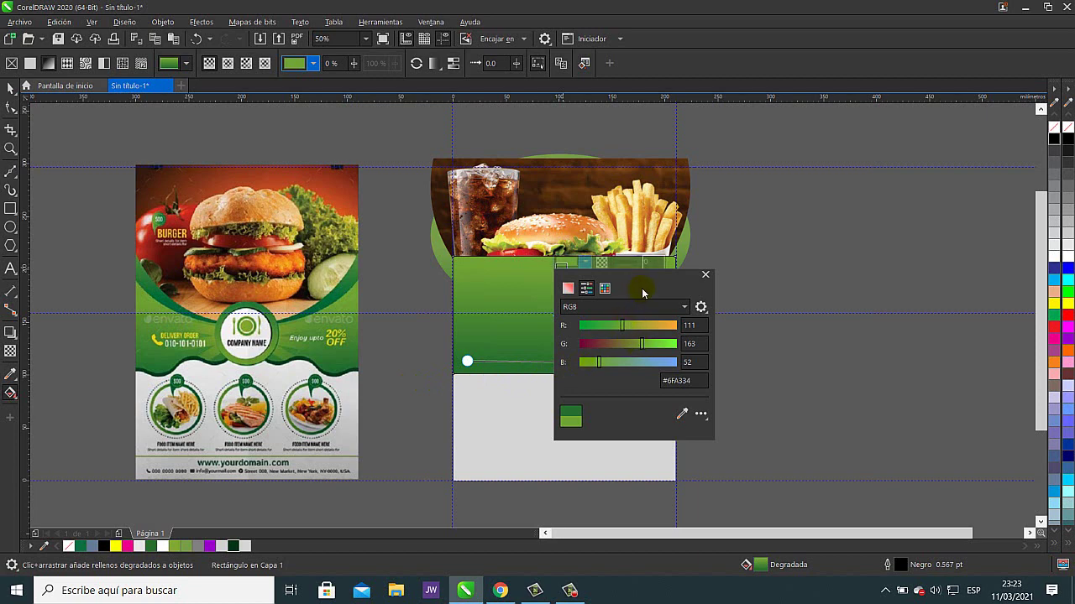
drag(627, 285, 780, 277)
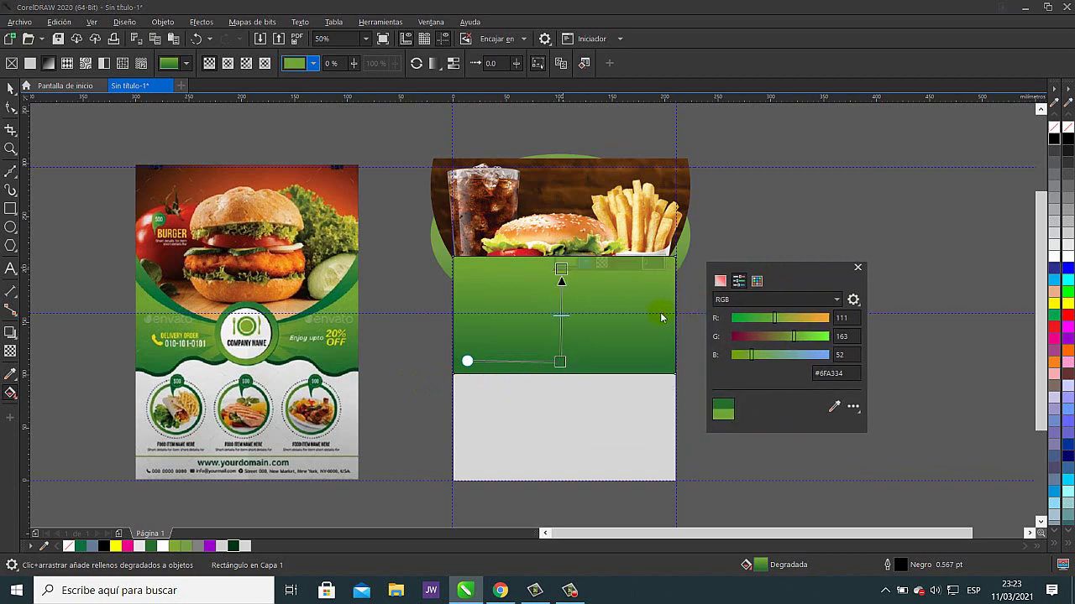
click(649, 359)
drag(796, 334, 802, 335)
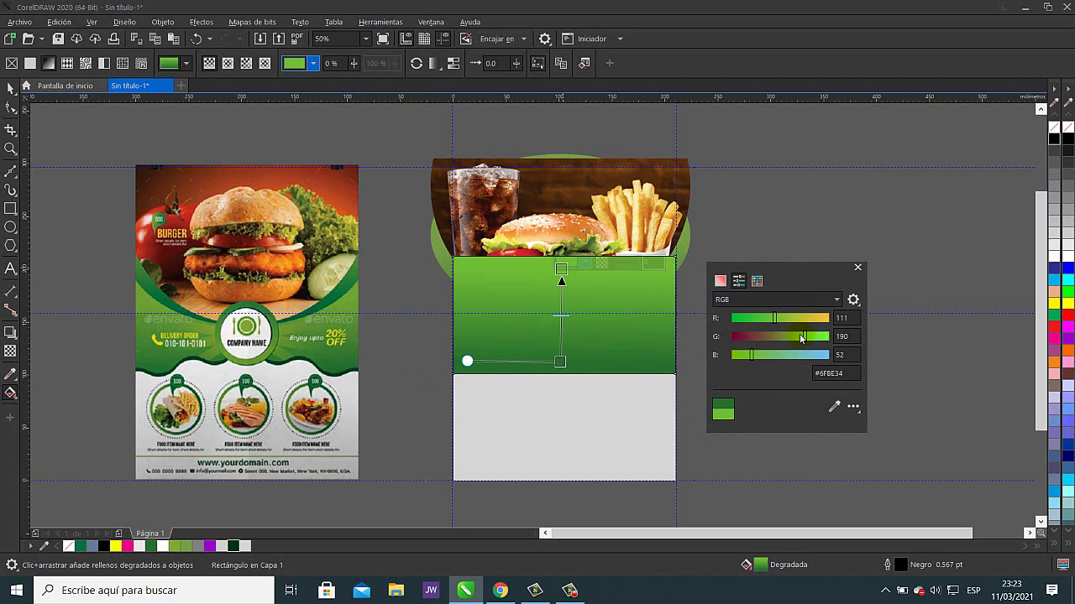
click(843, 212)
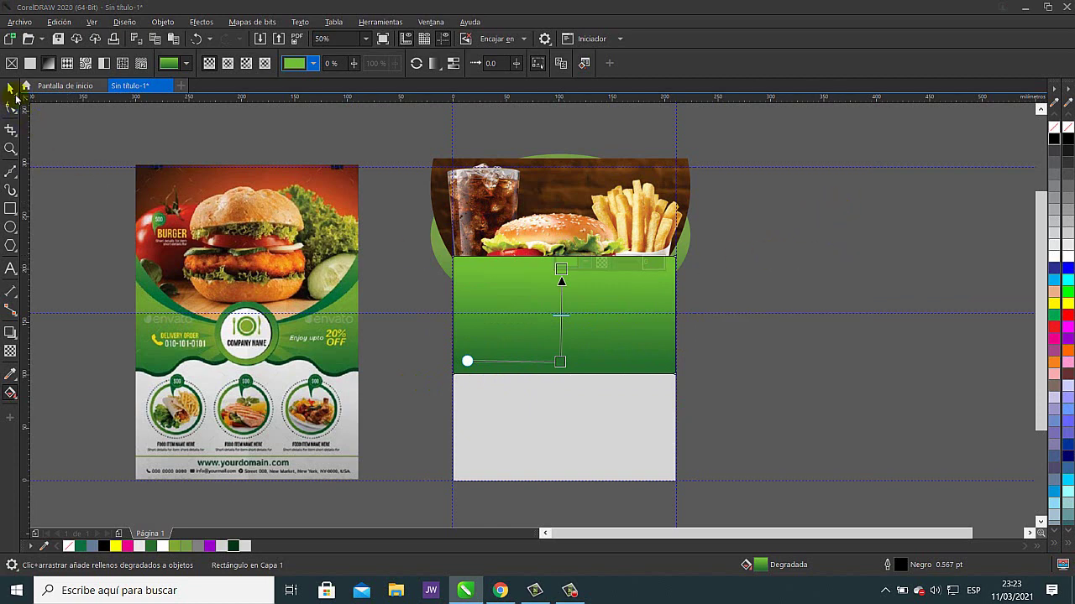
click(11, 89)
click(374, 136)
click(593, 306)
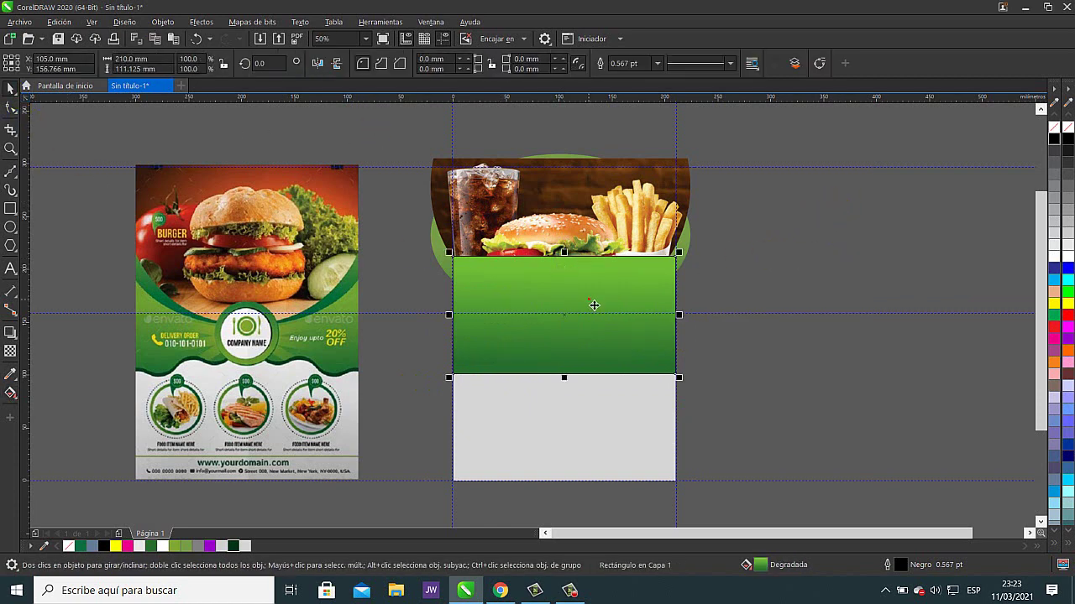
- Send the green gradient band behind the burger photo and wave panel
click(899, 215)
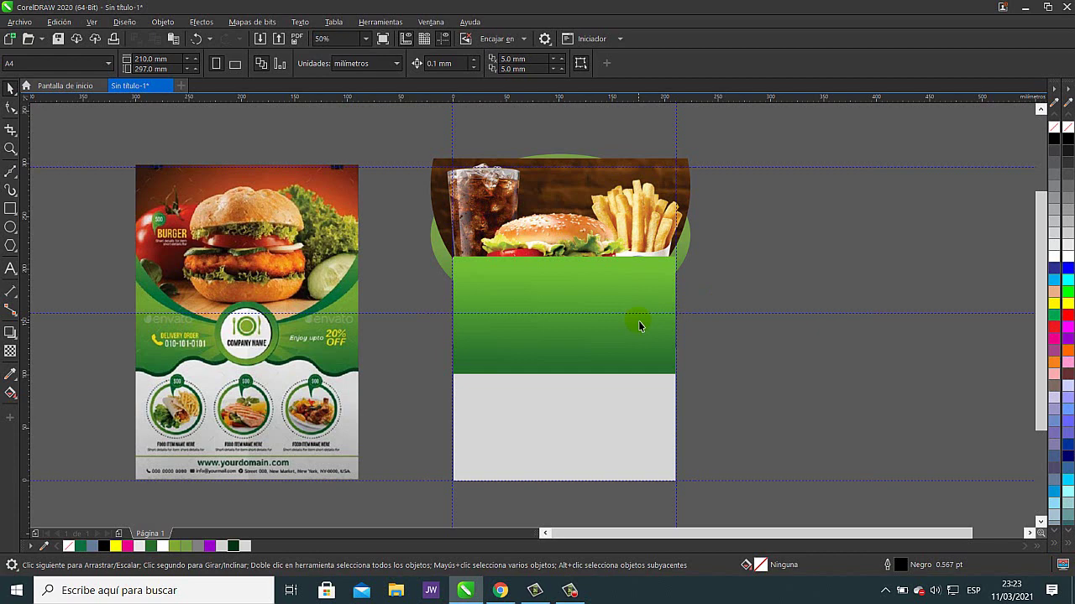
click(661, 283)
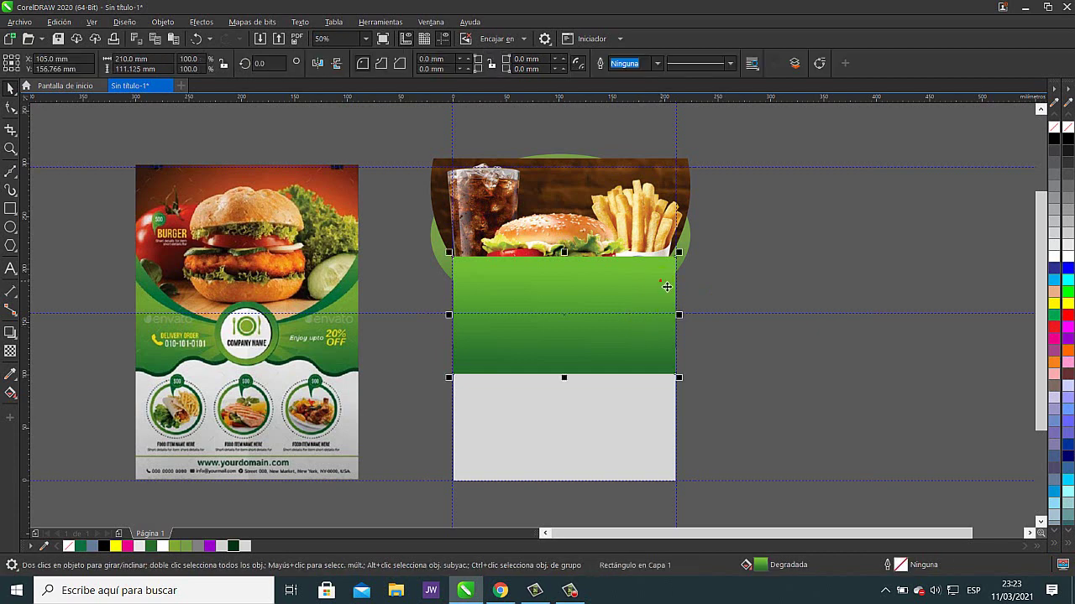
key(shift+Page_Down)
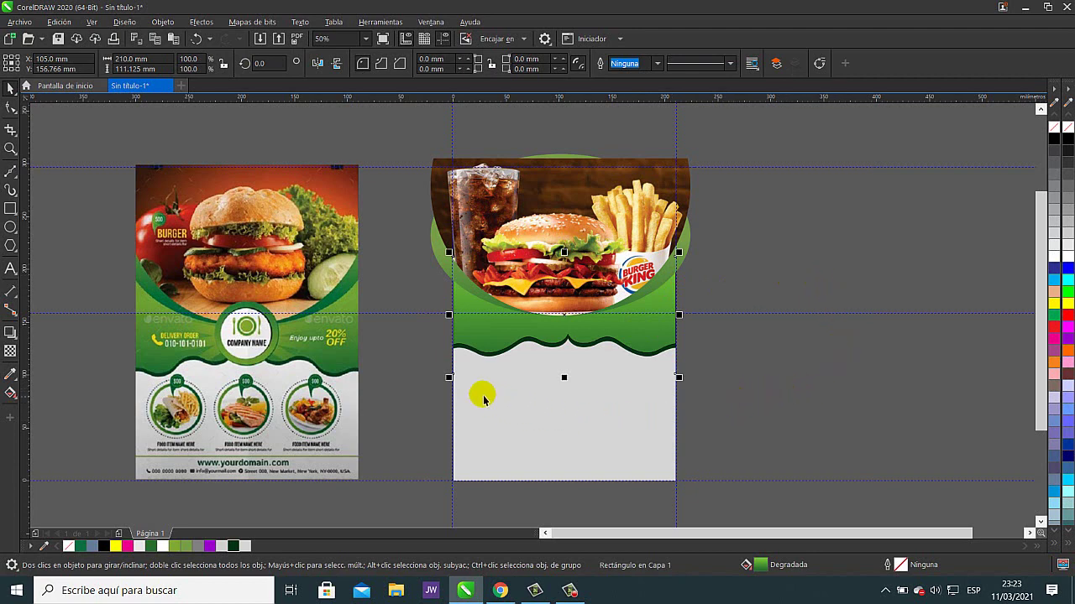
click(393, 392)
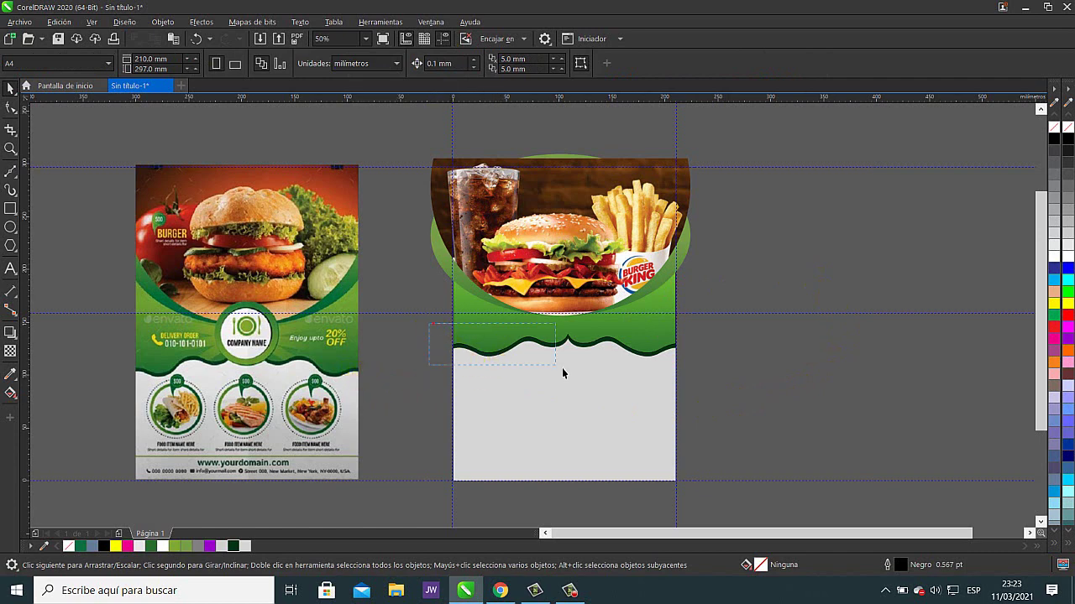
- Select the band and wave panel together and drag their shared top edge down to shorten both
drag(562, 373, 723, 509)
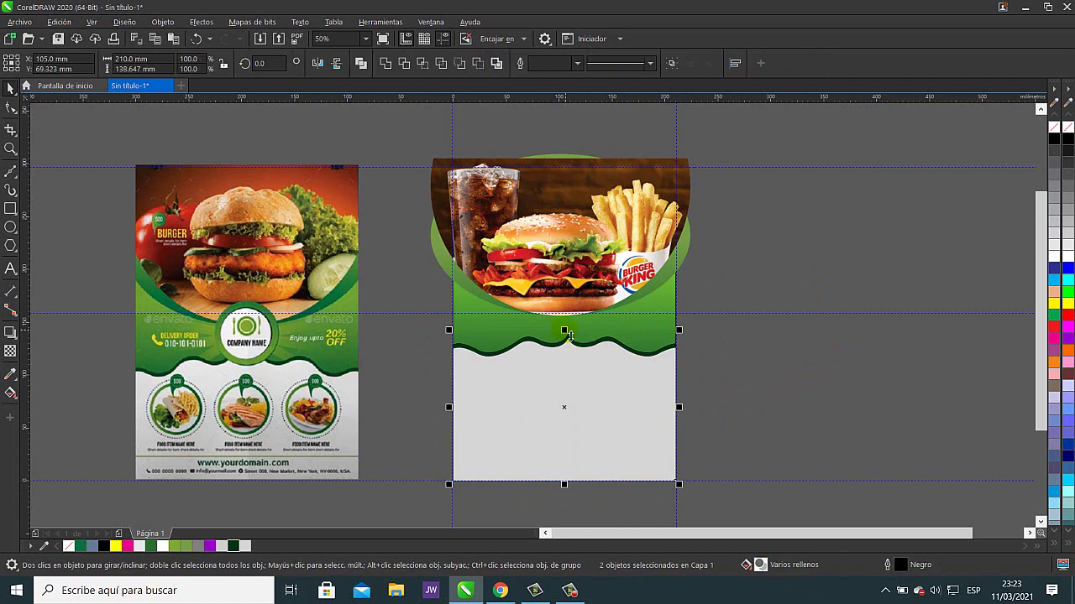
drag(565, 332, 569, 351)
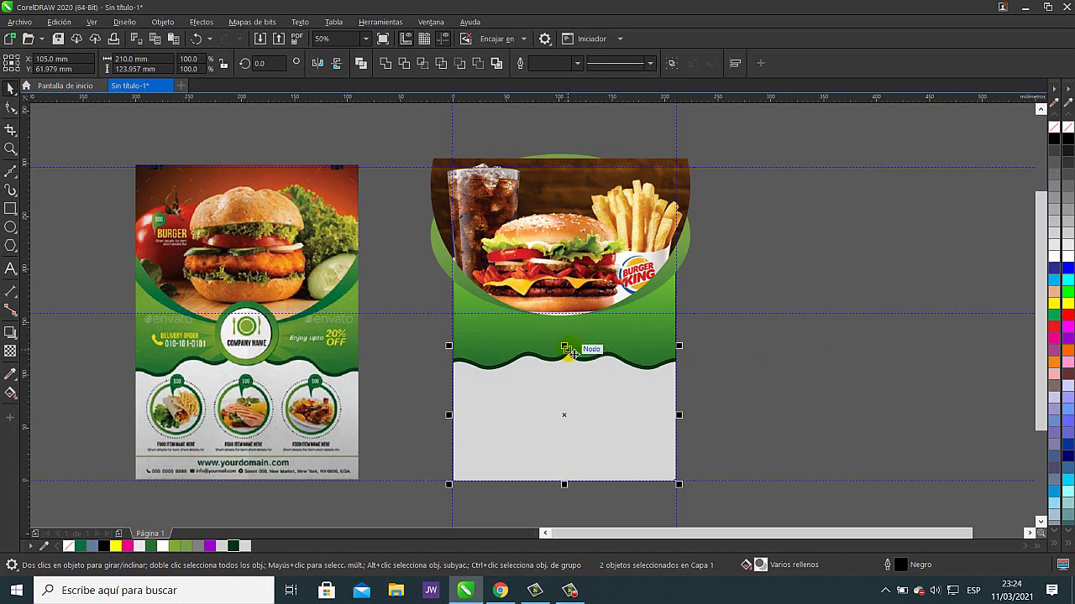
drag(566, 349, 568, 343)
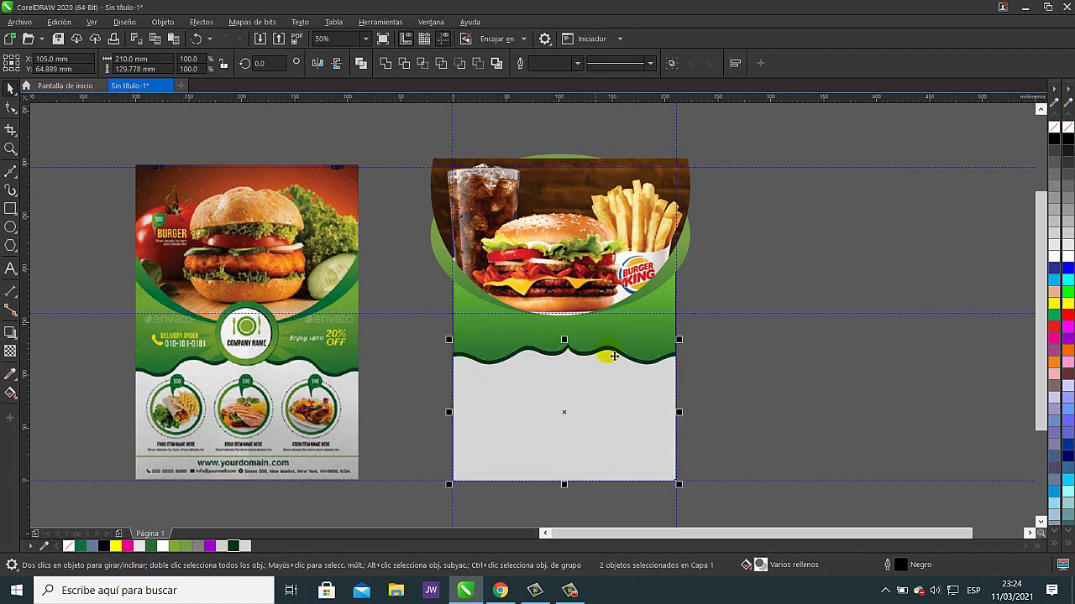
click(802, 380)
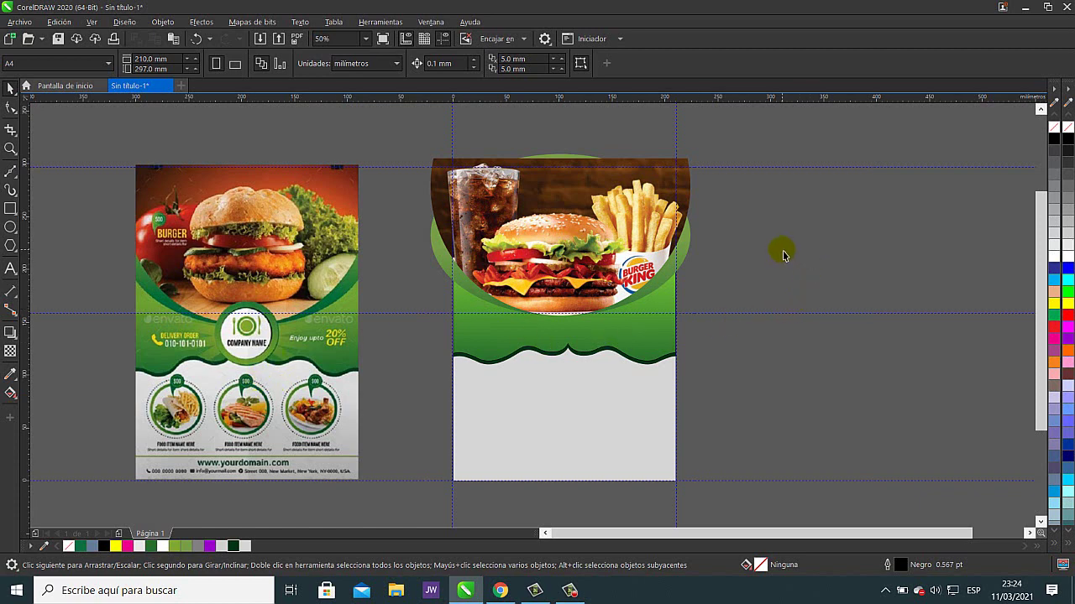
key(h)
drag(791, 266, 666, 274)
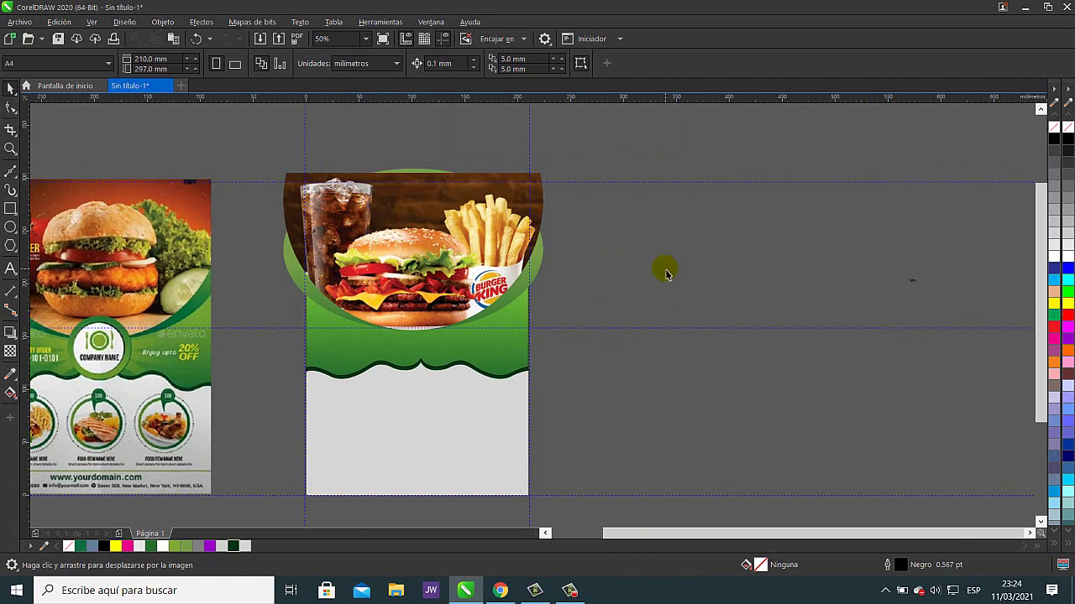
drag(674, 269, 714, 282)
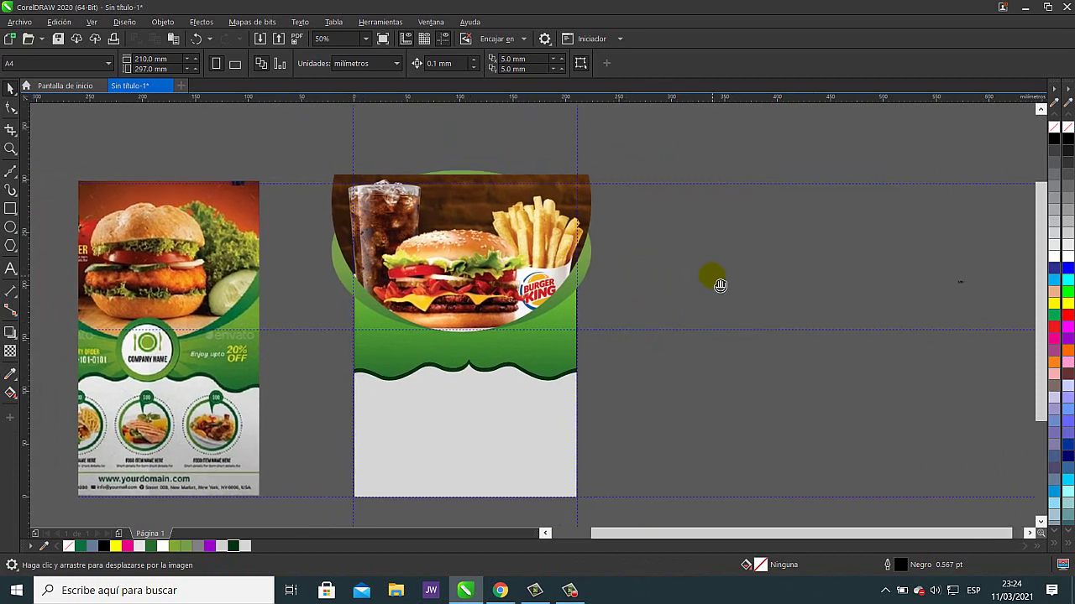
click(320, 127)
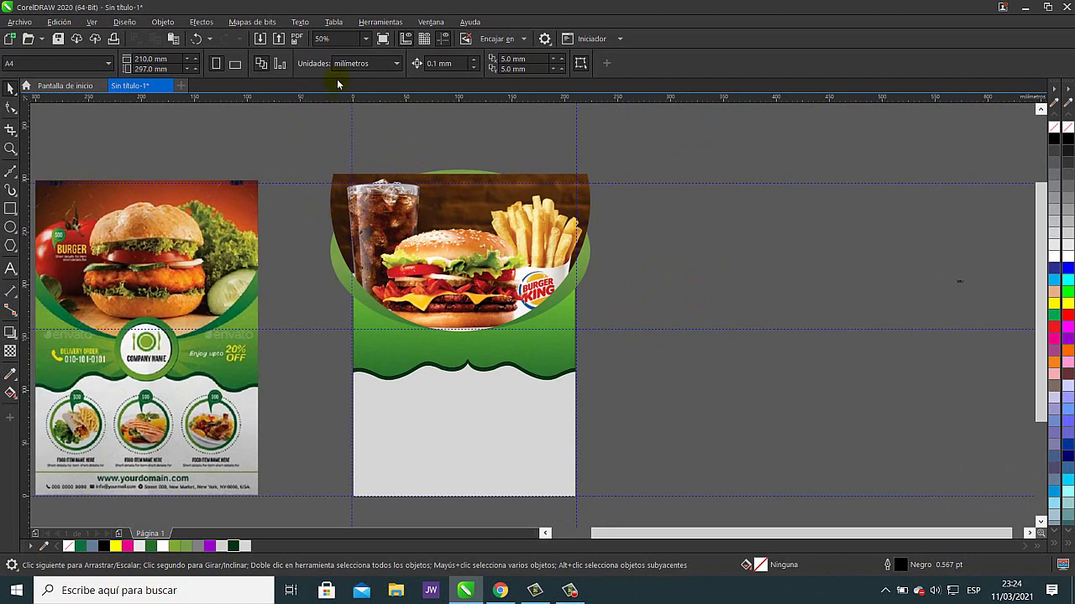
- Set the nudge distance to 350 mm
double_click(462, 69)
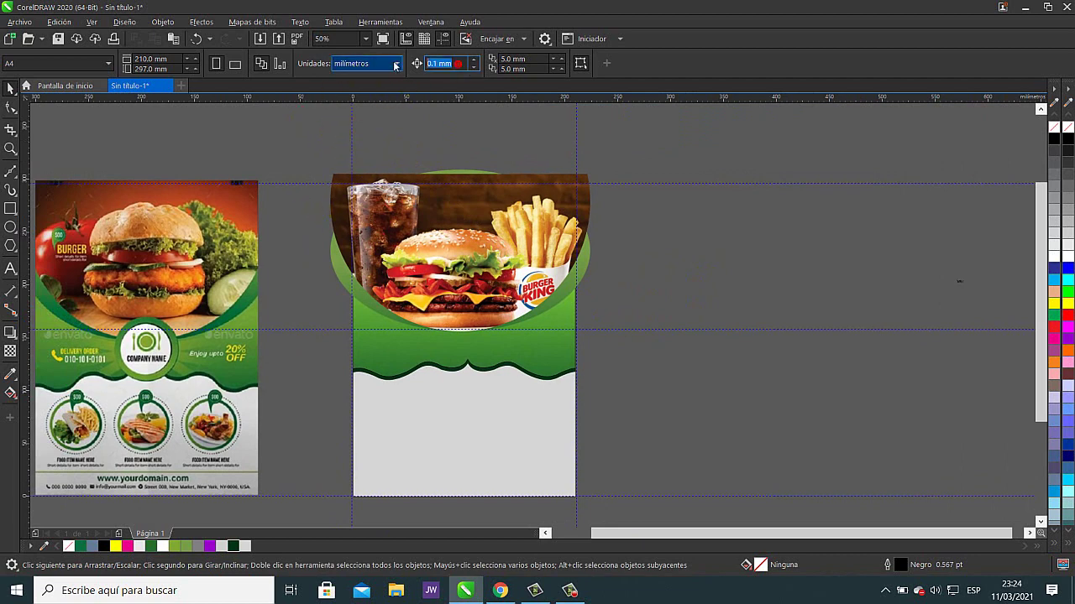
text(350)
key(Return)
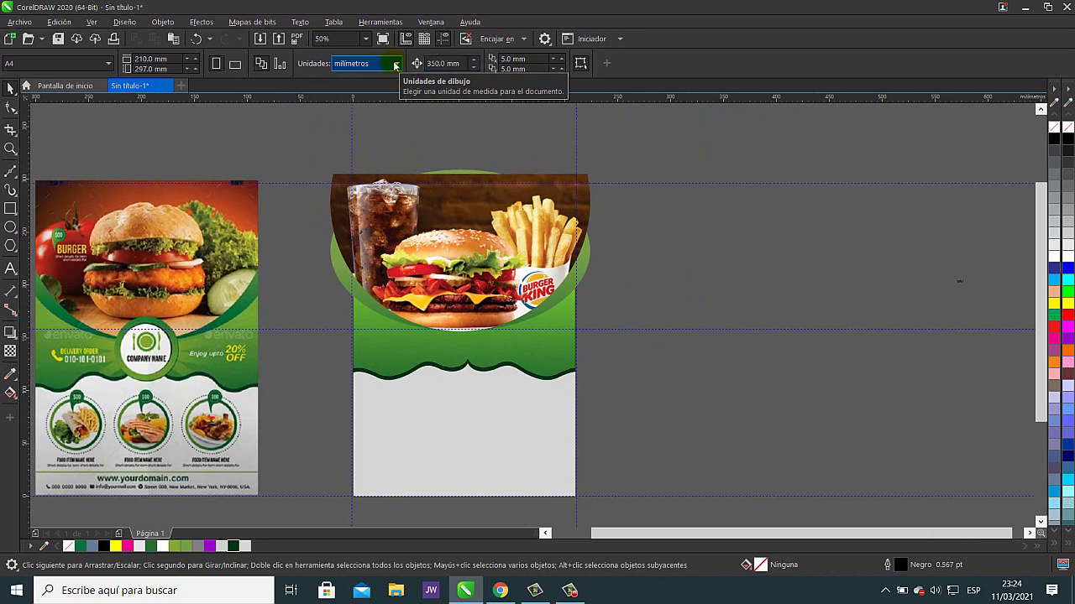
- Nudge the green gradient rectangle 350 mm right off the page, returning the page rectangle to place
click(562, 323)
click(657, 303)
click(575, 350)
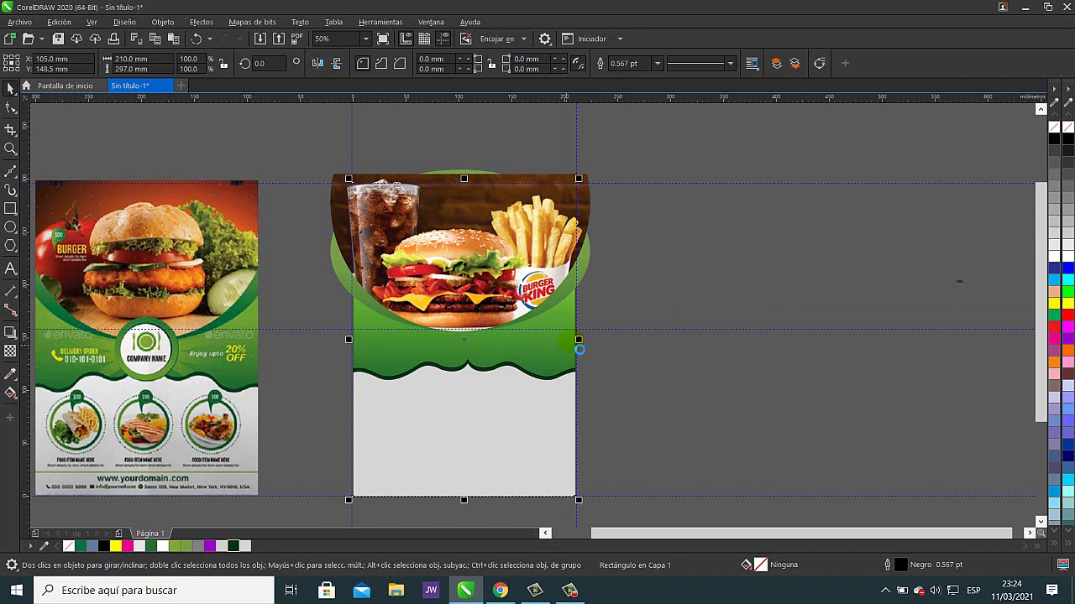
key(Right)
click(579, 327)
key(Right)
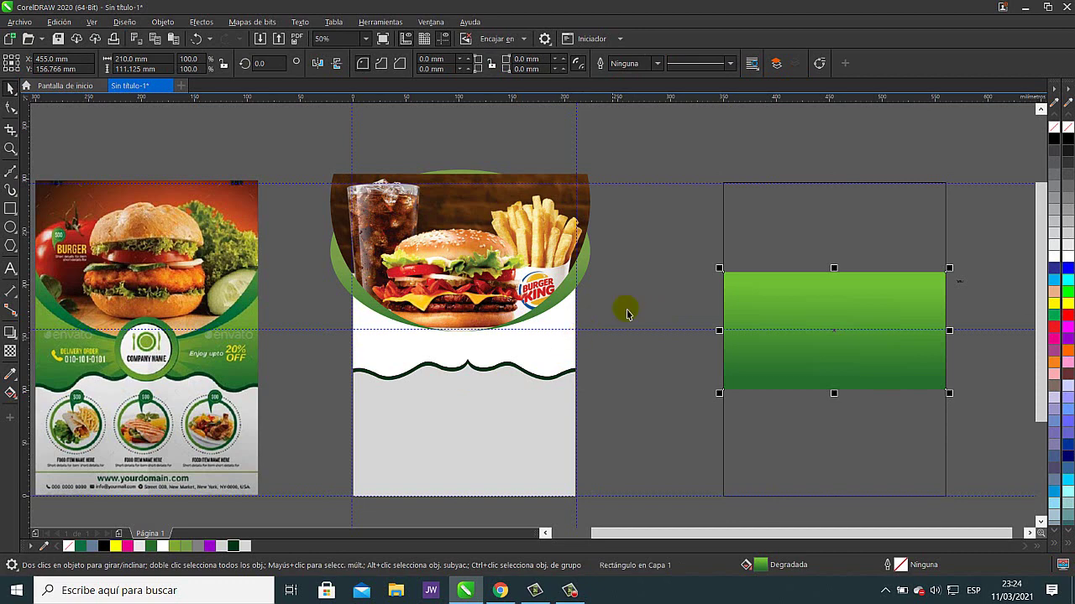
click(756, 250)
key(Left)
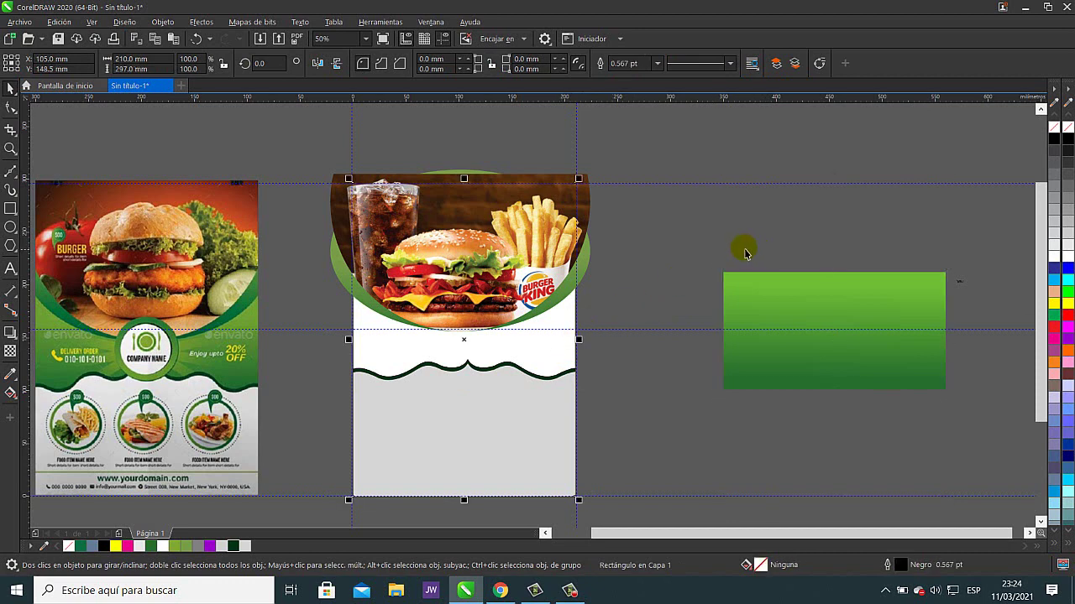
click(633, 236)
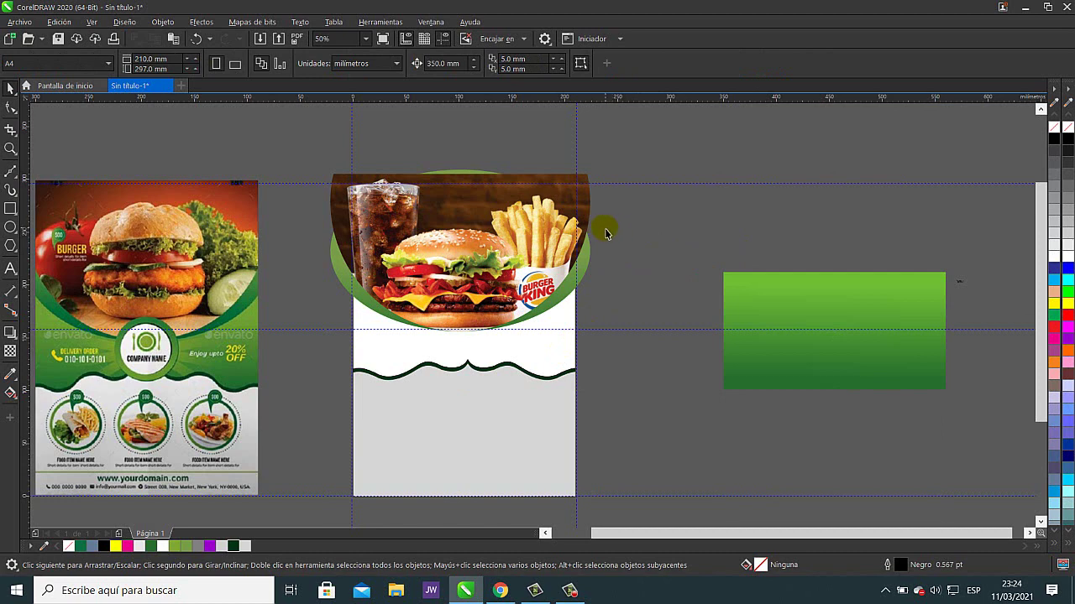
- Trim the green ellipse with the burger photo ellipse to leave a green arc
click(563, 206)
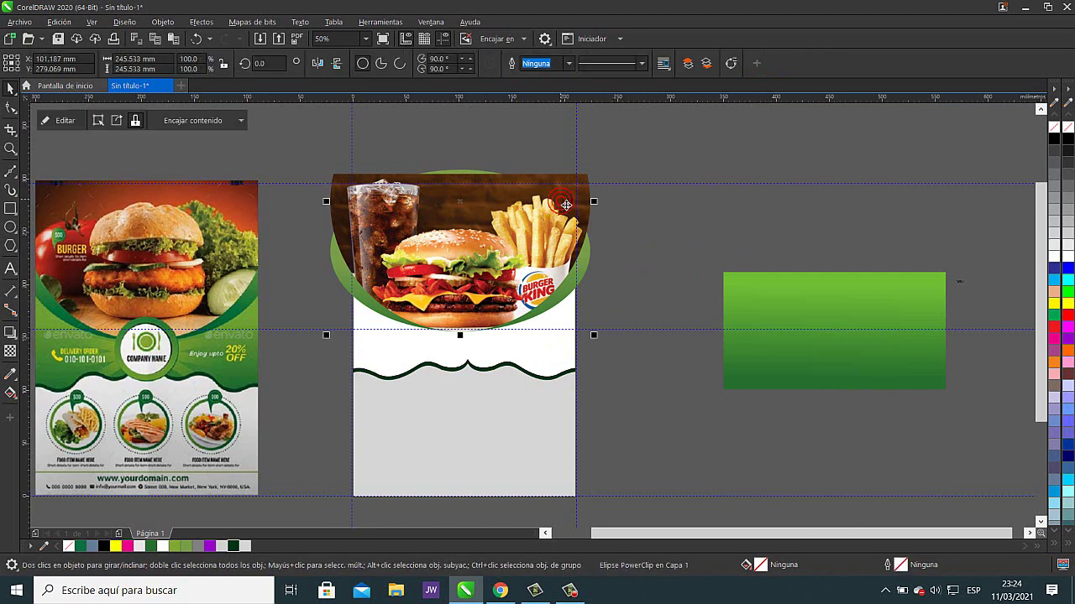
shift+click(589, 264)
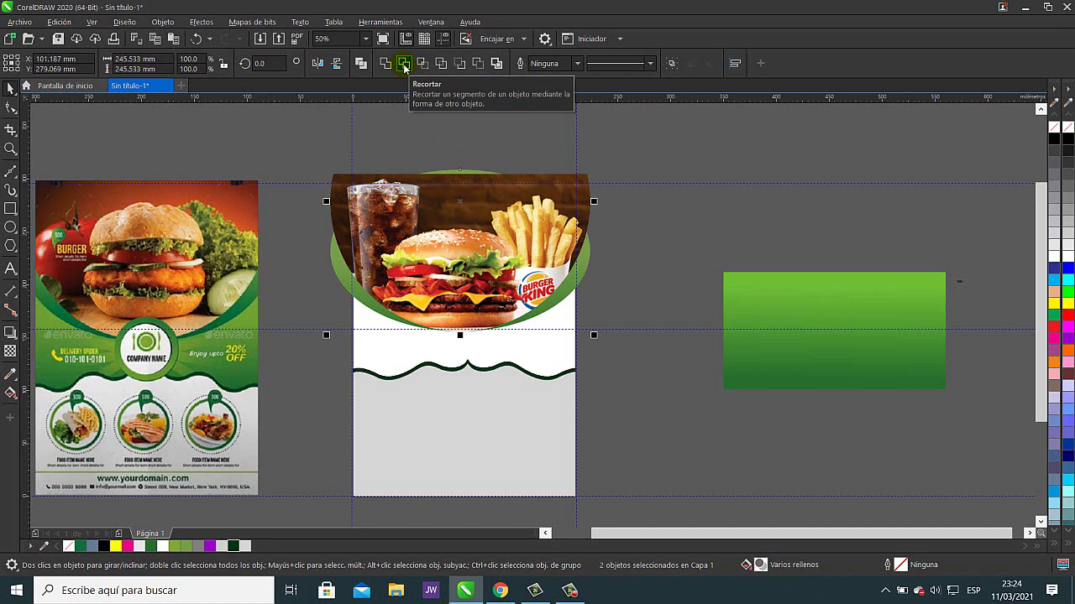
click(404, 65)
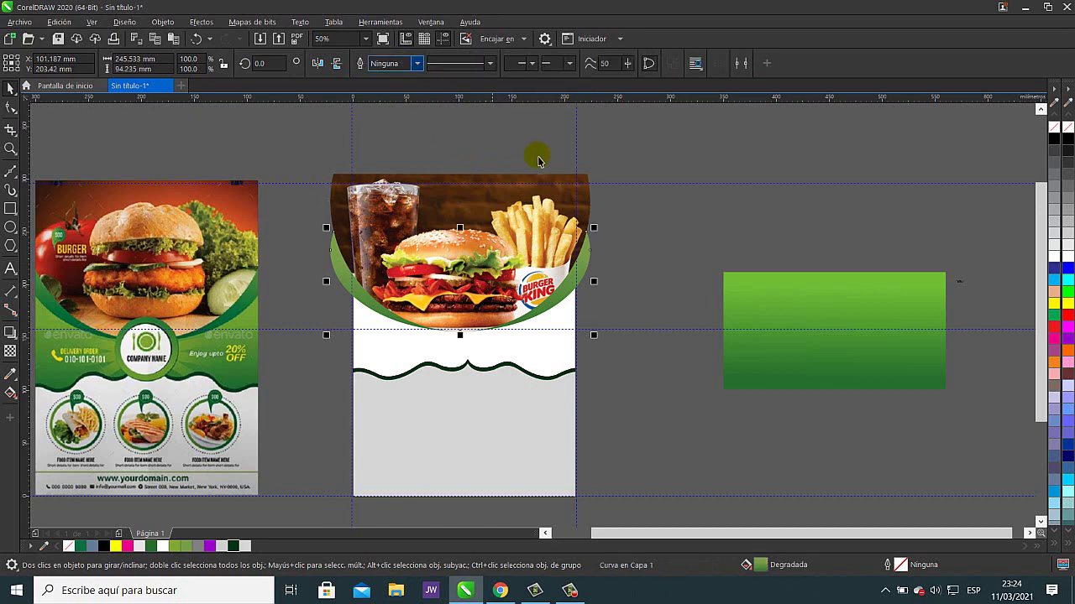
click(676, 205)
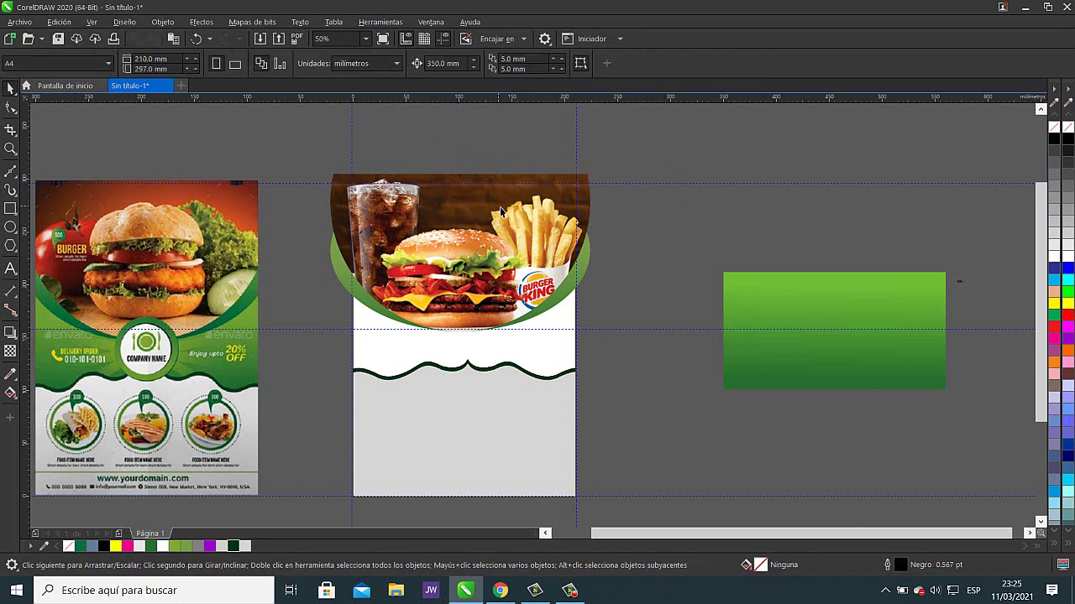
drag(500, 212, 756, 209)
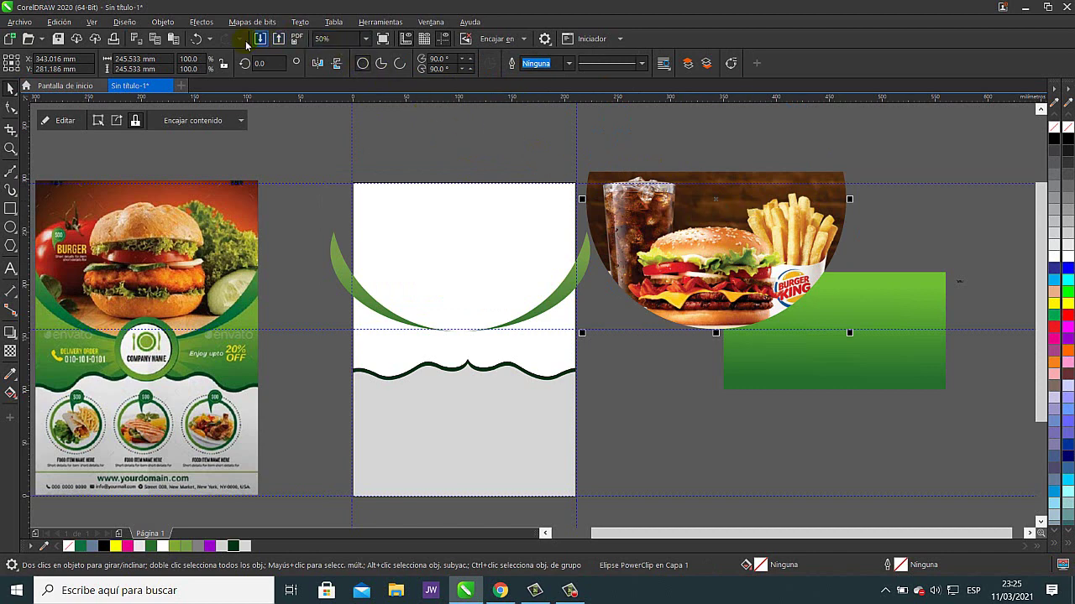
click(197, 38)
- Move the burger photo aside to inspect the trimmed arc, then undo the move
click(667, 226)
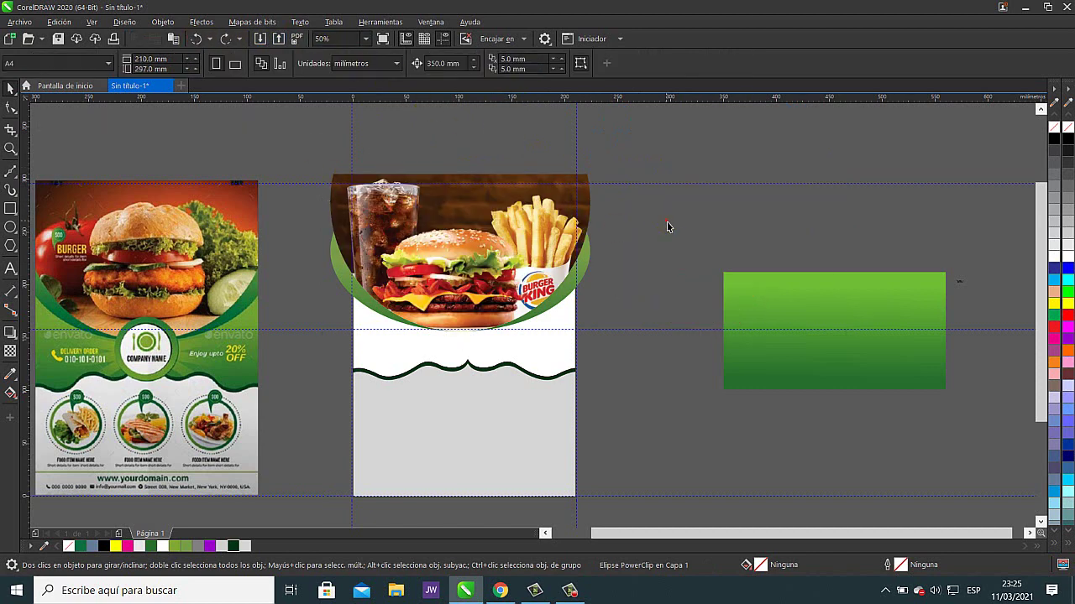
click(664, 228)
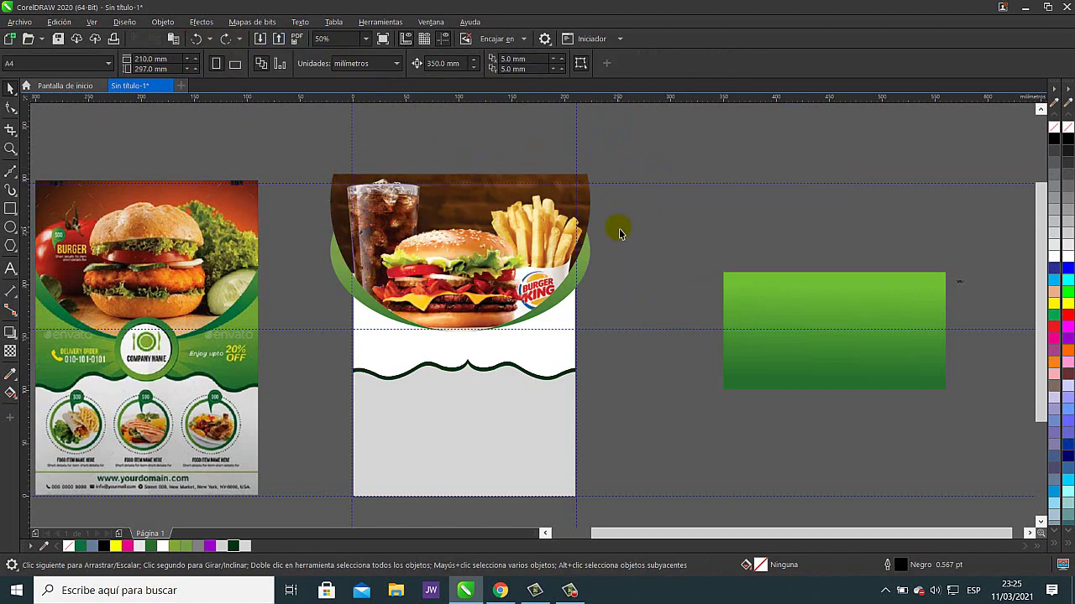
click(540, 210)
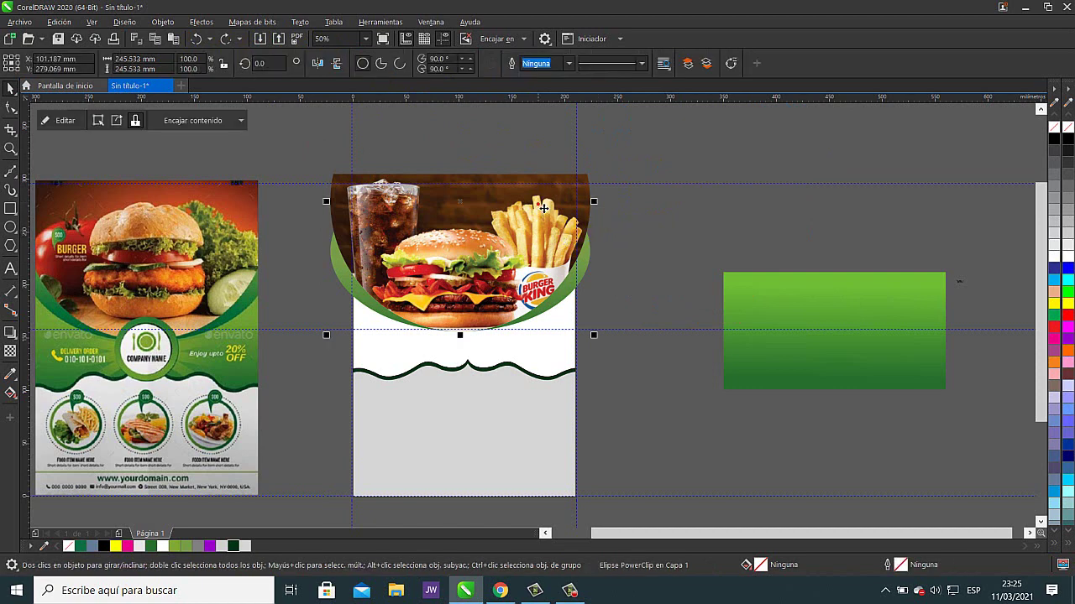
click(587, 179)
click(591, 178)
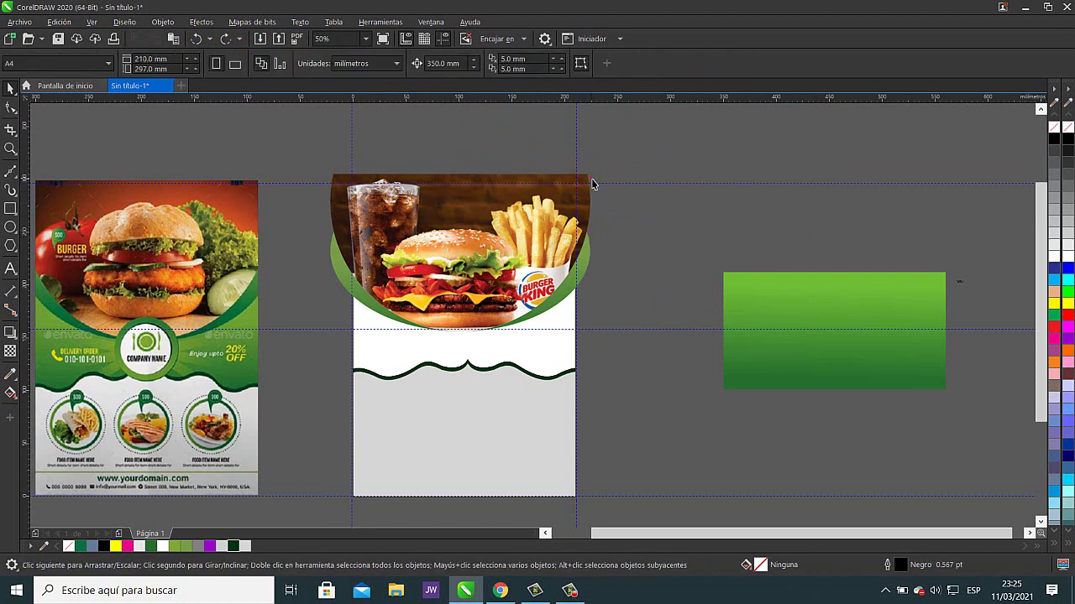
click(590, 184)
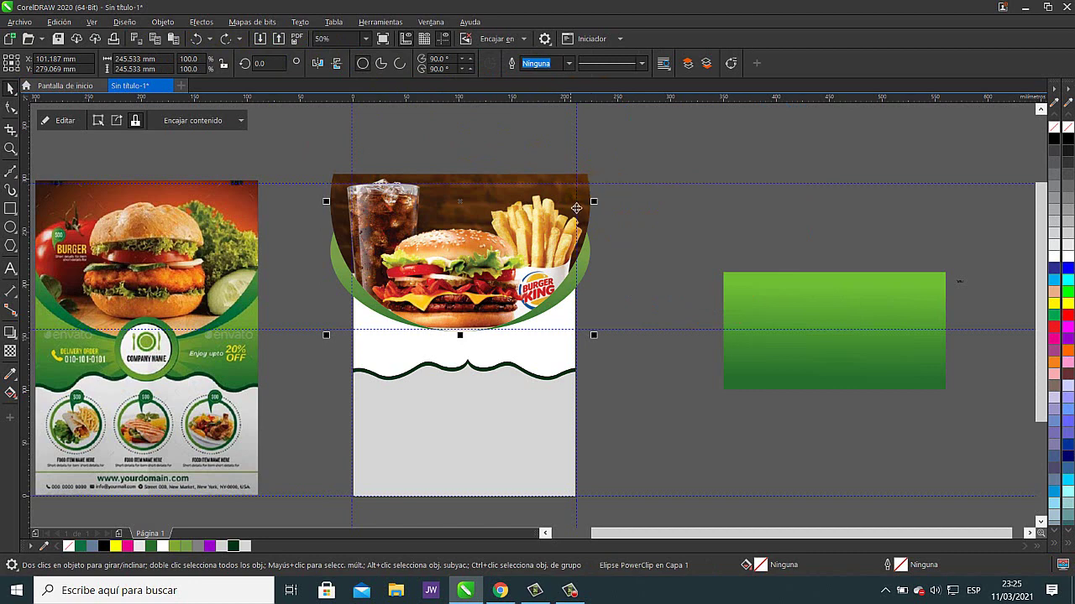
drag(575, 221, 729, 207)
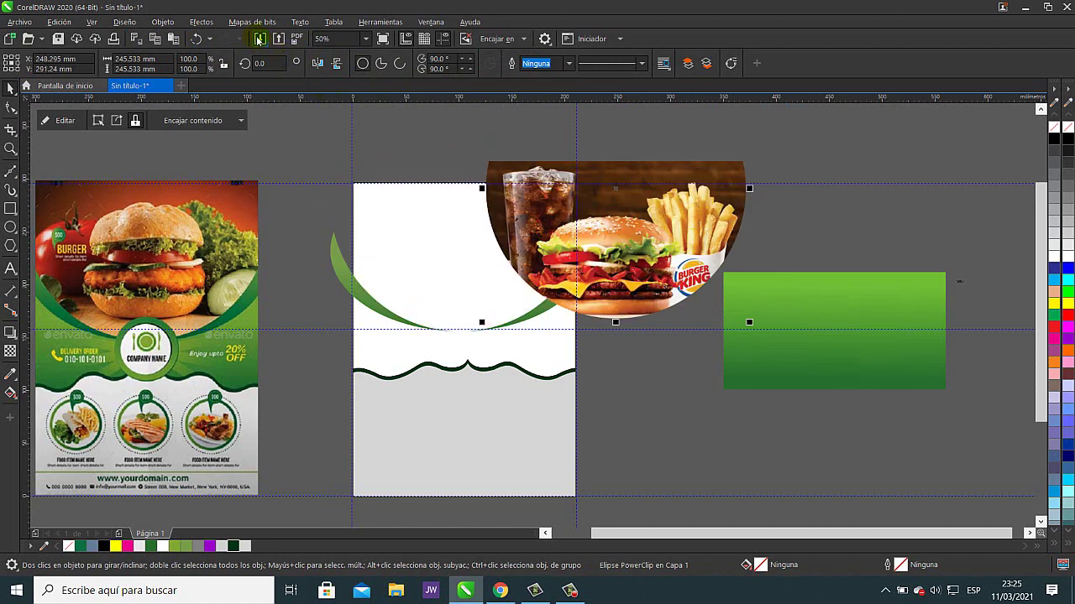
click(197, 39)
- PowerClip the burger photo inside the white page rectangle
right_click(560, 198)
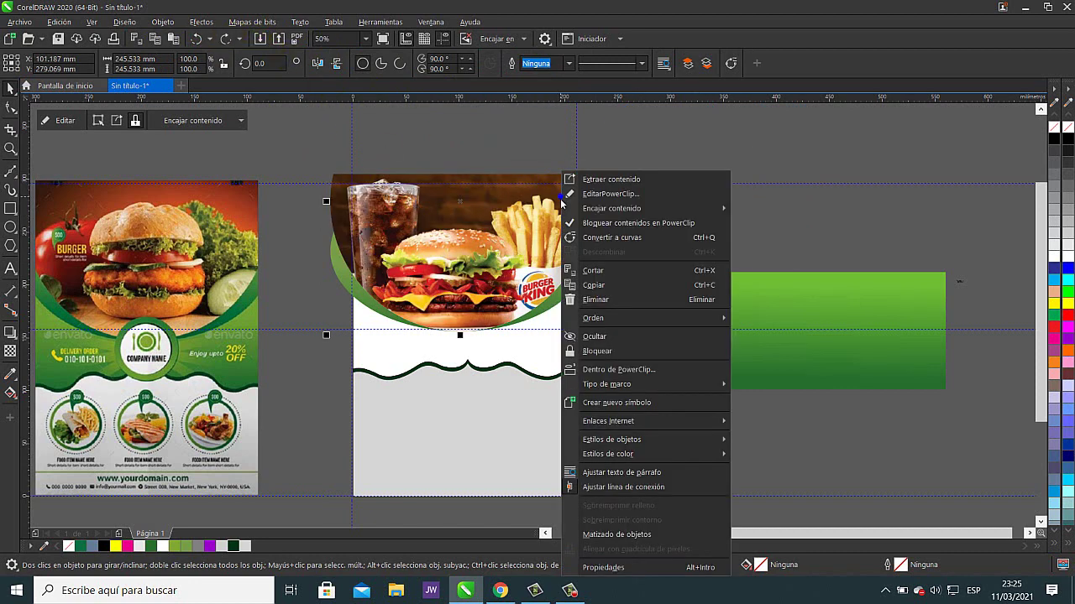
click(614, 369)
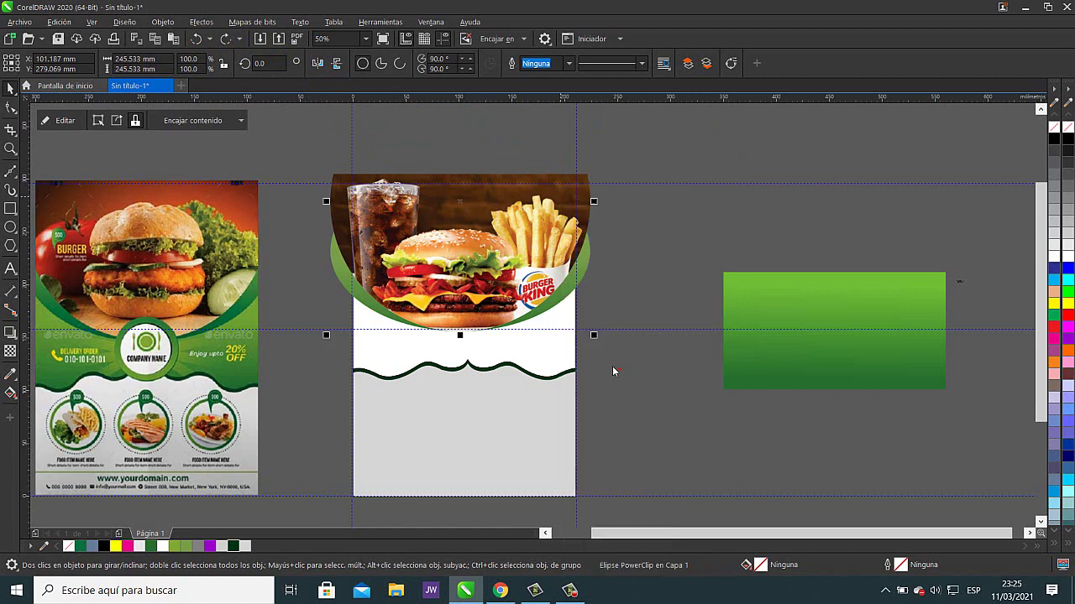
click(545, 340)
click(677, 236)
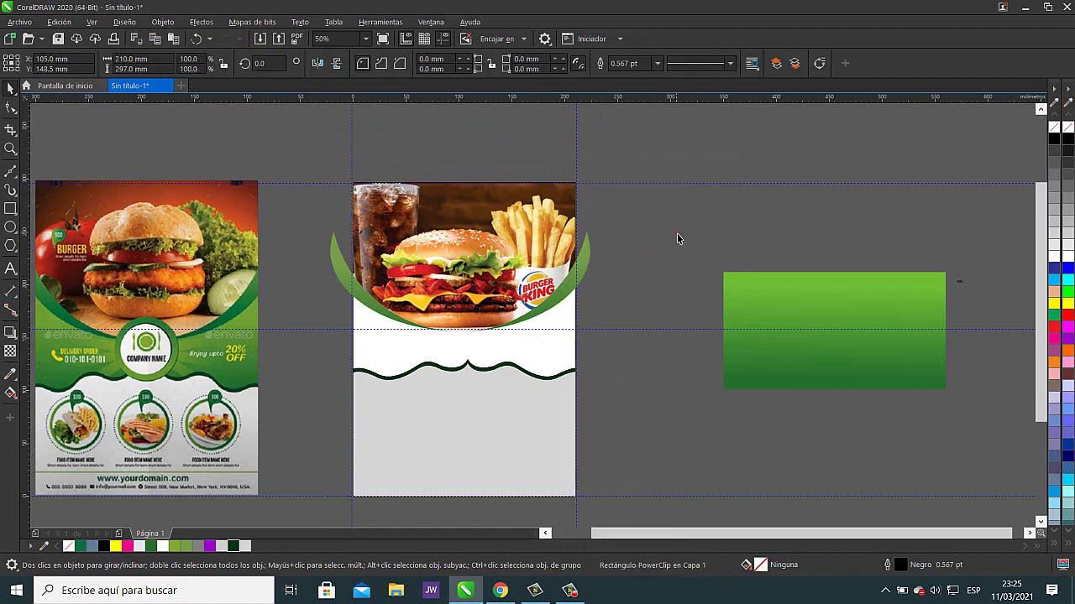
- PowerClip the green arc inside the white page rectangle as well
click(586, 276)
right_click(586, 276)
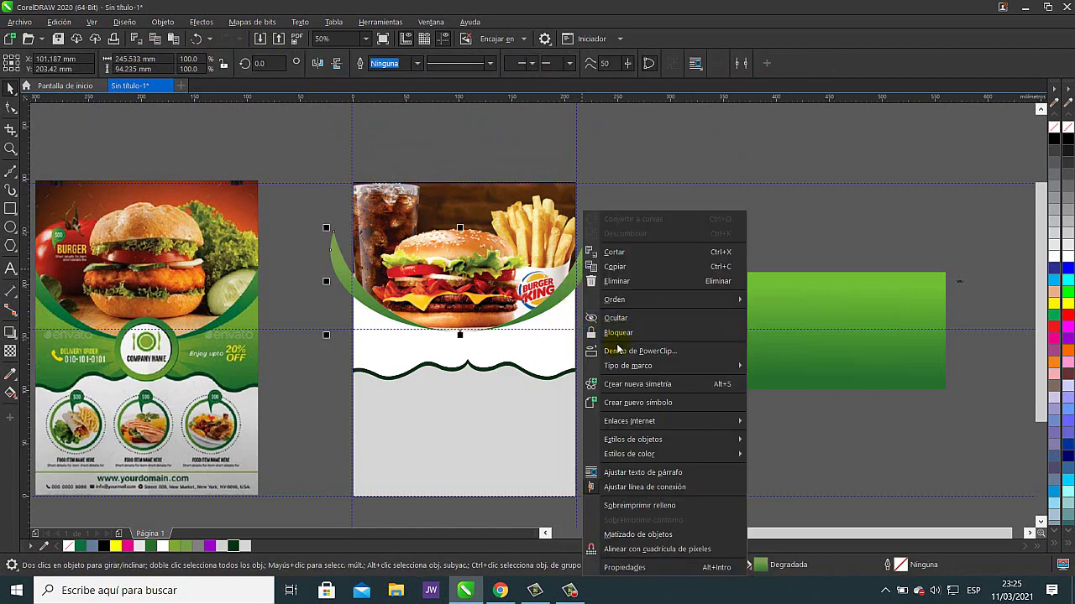
click(617, 350)
click(569, 356)
click(660, 275)
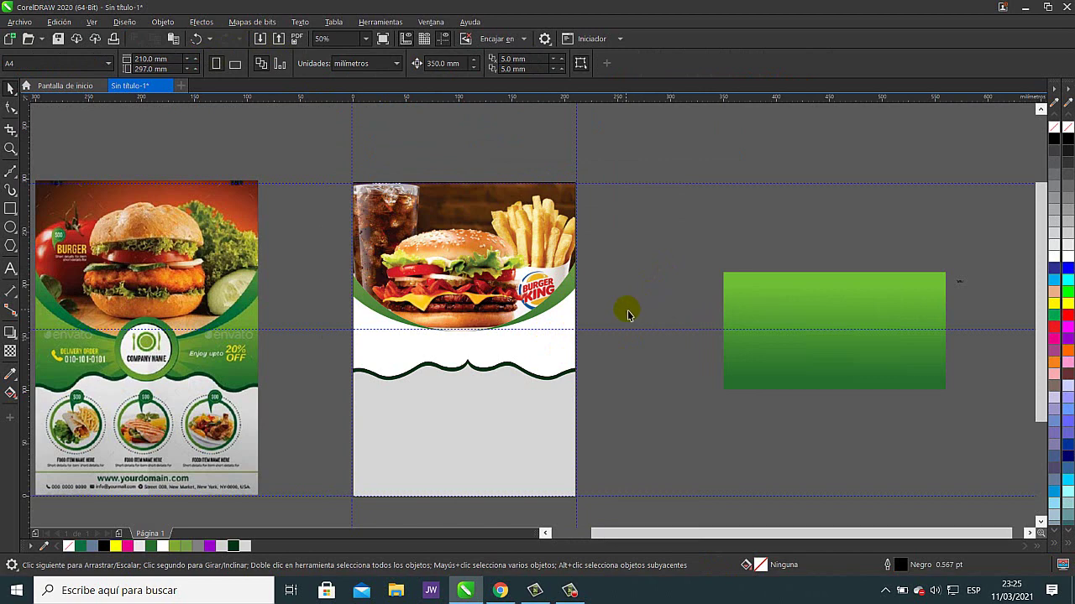
click(818, 312)
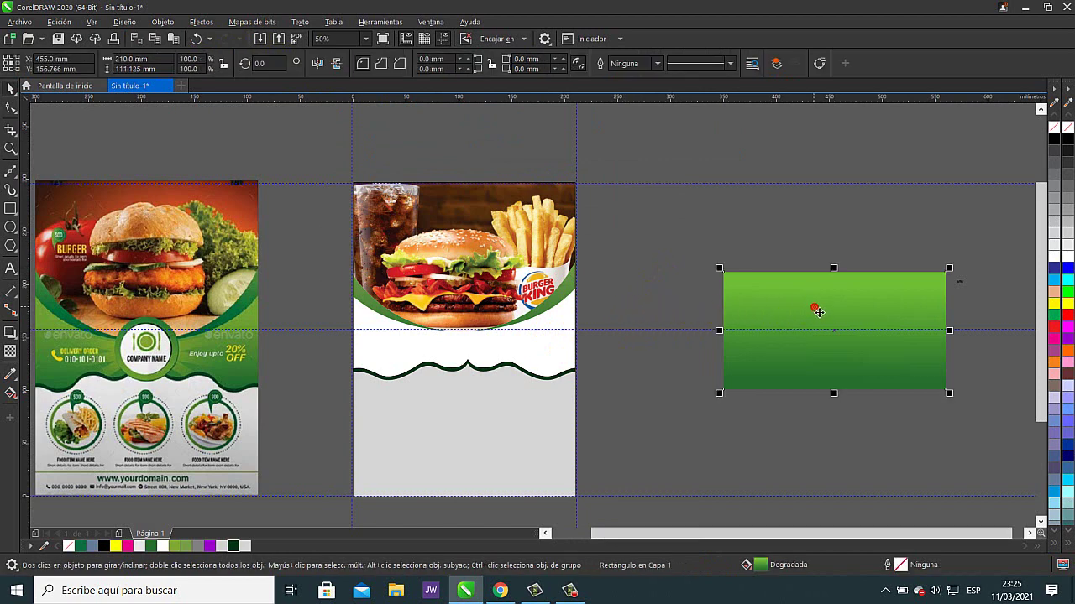
- Center the green gradient rectangle on the flyer page to fill the gap beneath the burger photo
key(c)
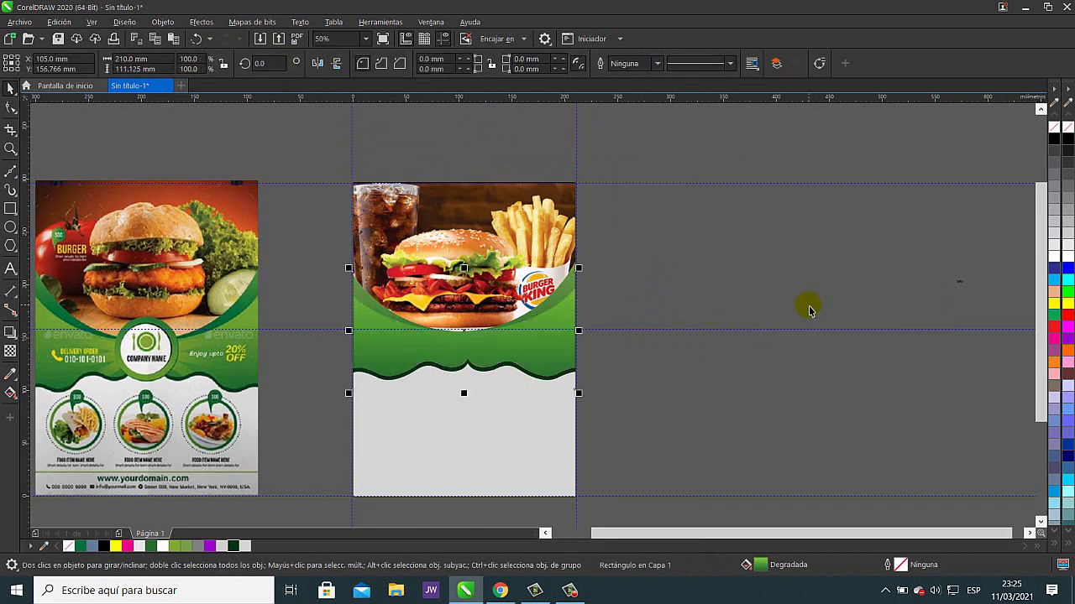
click(715, 252)
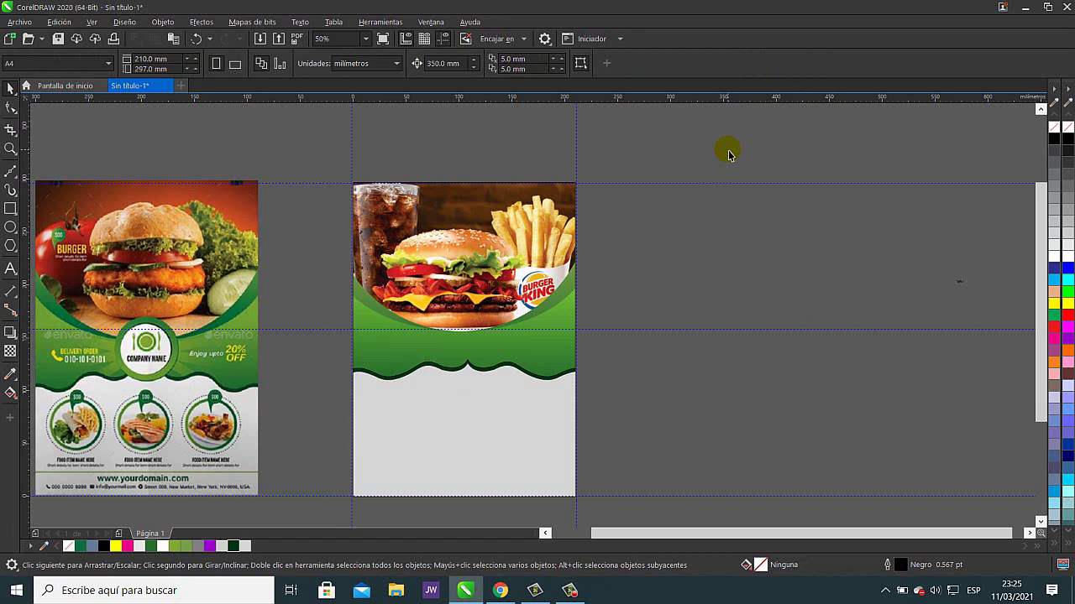
drag(652, 290, 763, 280)
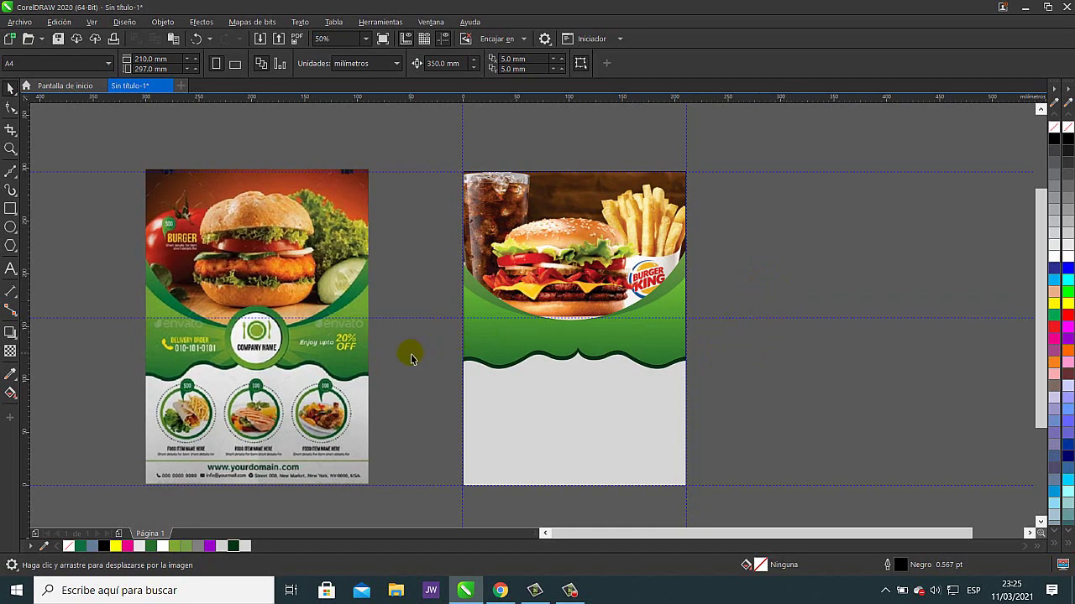
- Draw a circle matching the reference flyer's logo ring
drag(411, 355, 513, 350)
scroll(424, 327, up, 2)
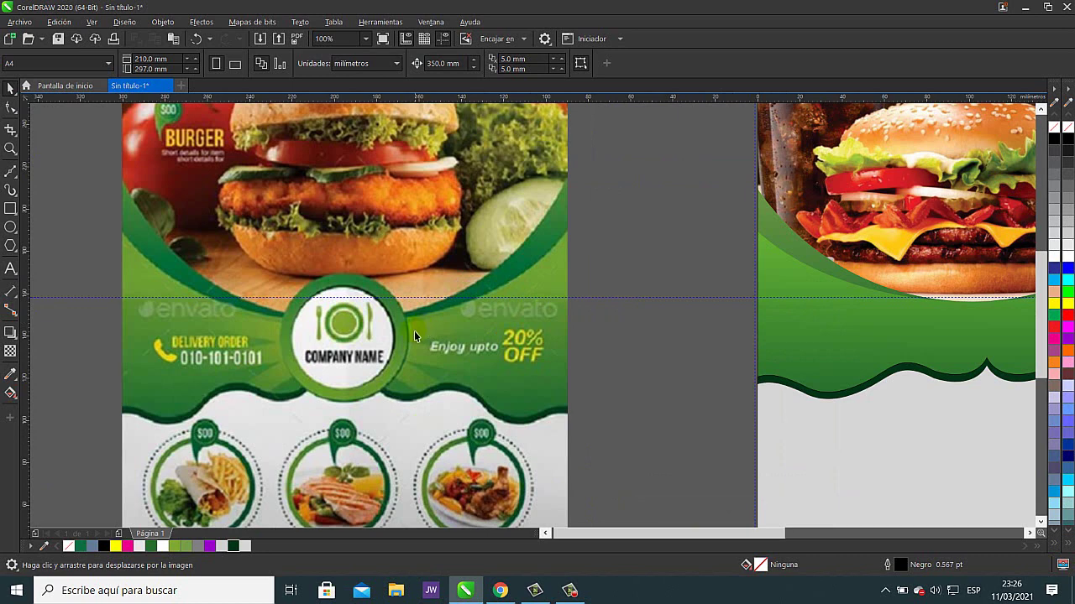
click(10, 227)
drag(377, 318, 522, 289)
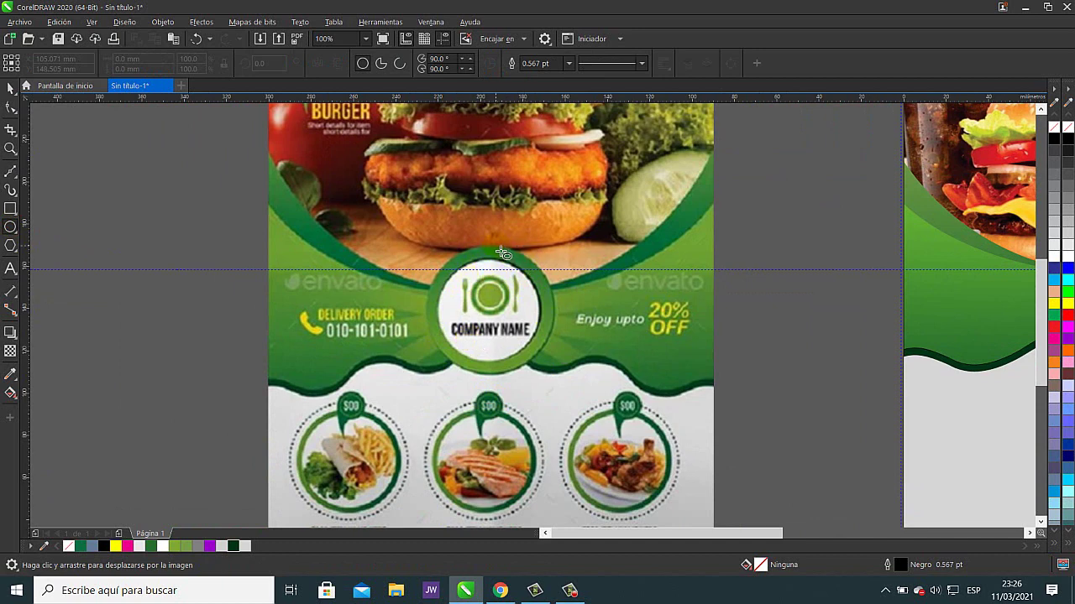
drag(495, 249, 360, 376)
- Move the circle onto the new flyer, centred over the wave dip
click(11, 88)
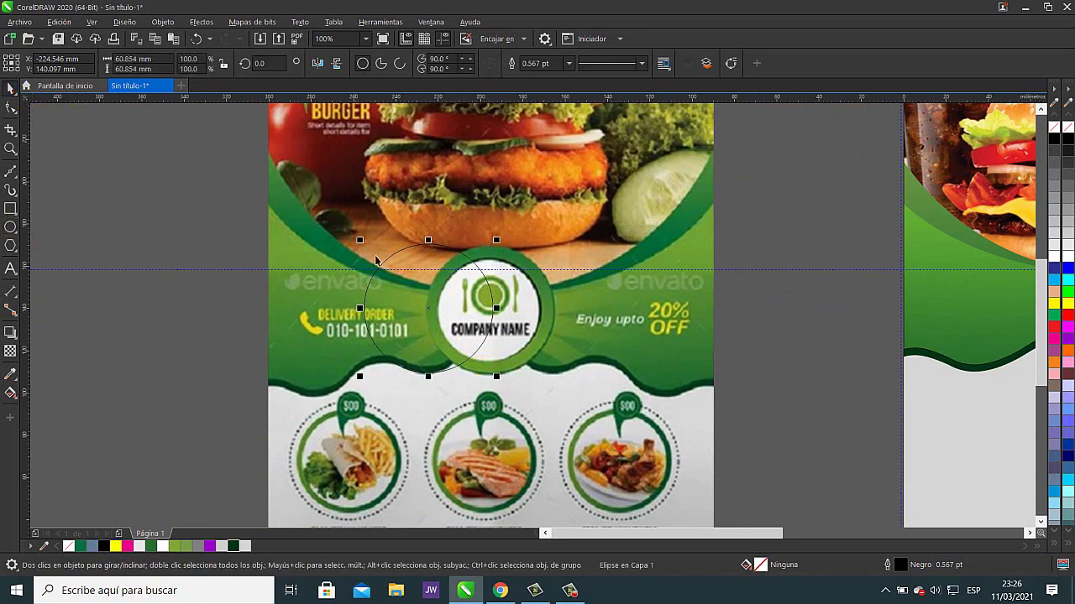
drag(491, 299, 890, 315)
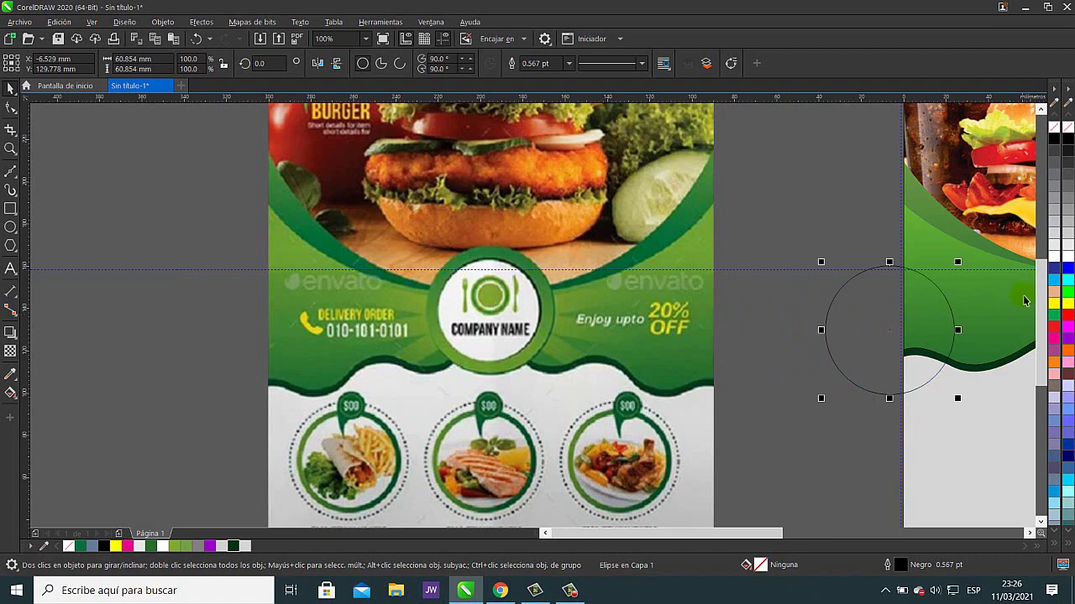
drag(1005, 310, 330, 331)
drag(214, 353, 464, 317)
scroll(565, 337, down, 2)
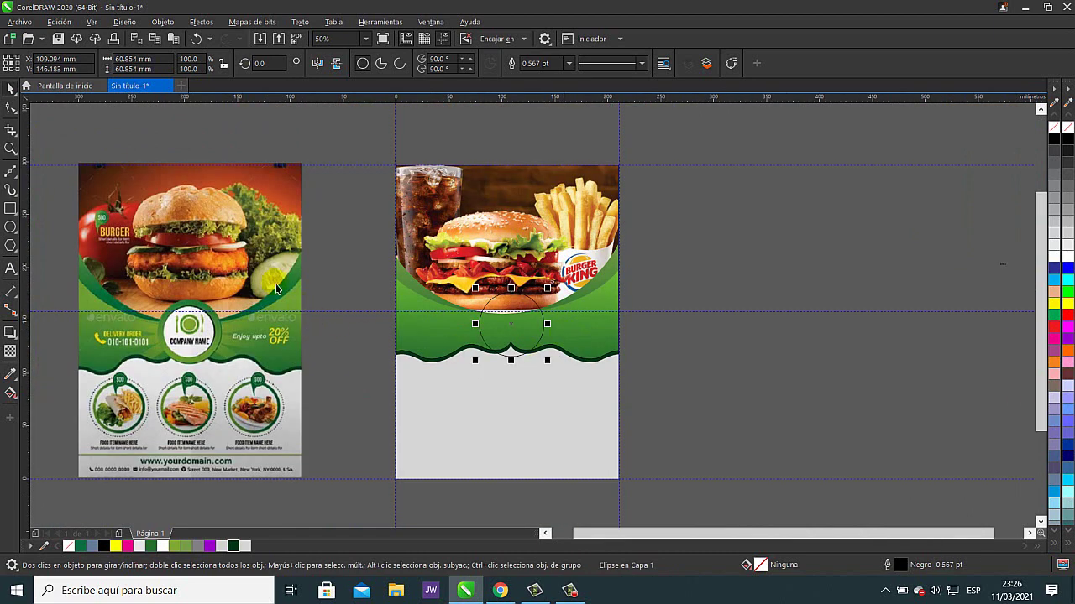
- Place the reference flyer beside the new one and check the burger photo's stacking order
click(247, 276)
drag(241, 276, 326, 276)
click(638, 250)
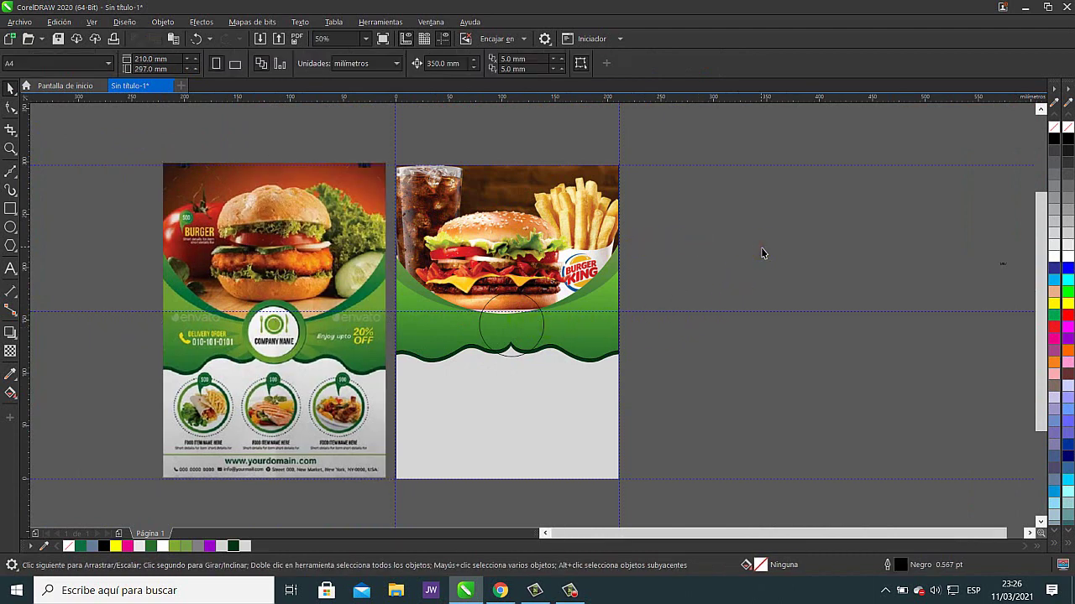
drag(608, 334, 728, 319)
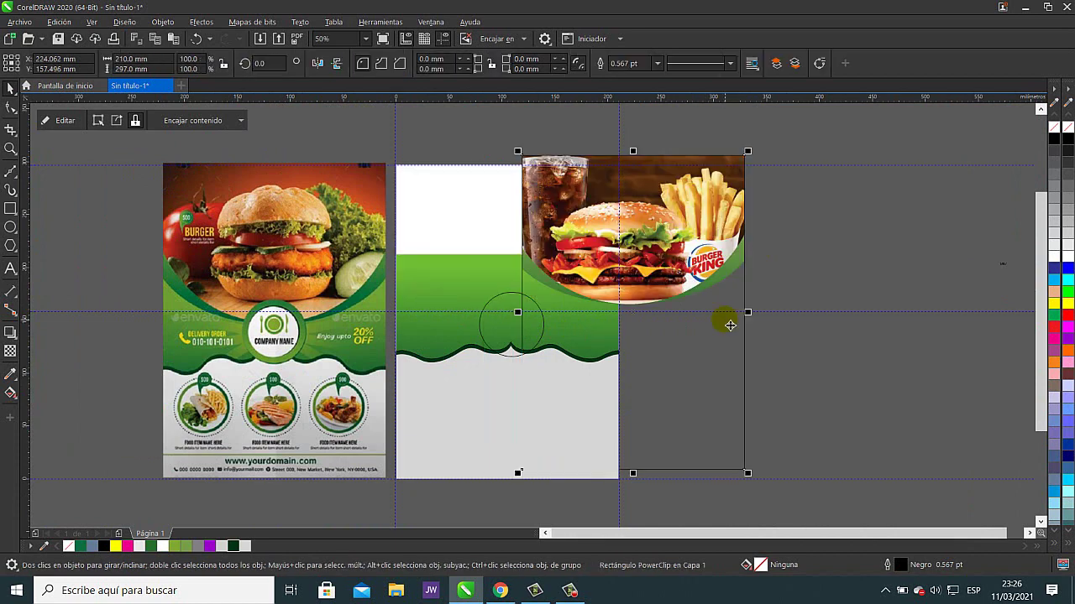
click(195, 38)
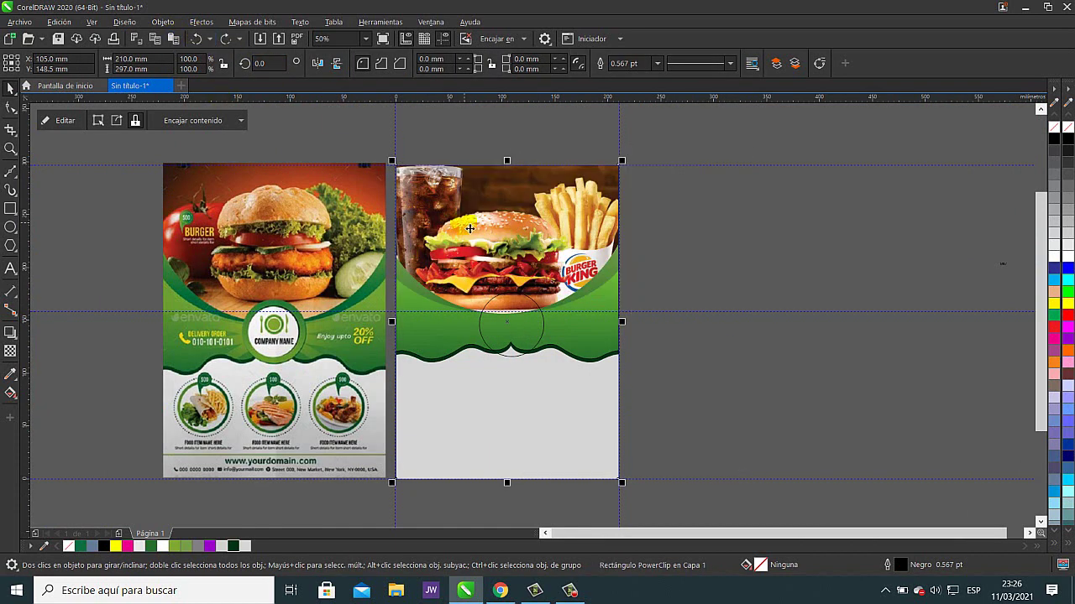
key(shift+Page_Down)
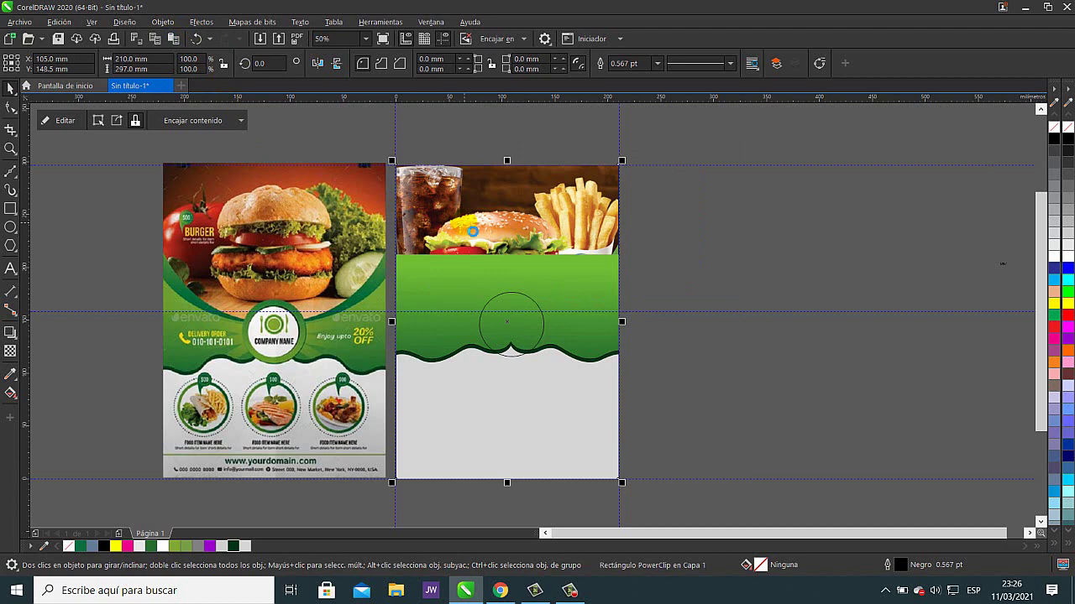
key(shift+Page_Up)
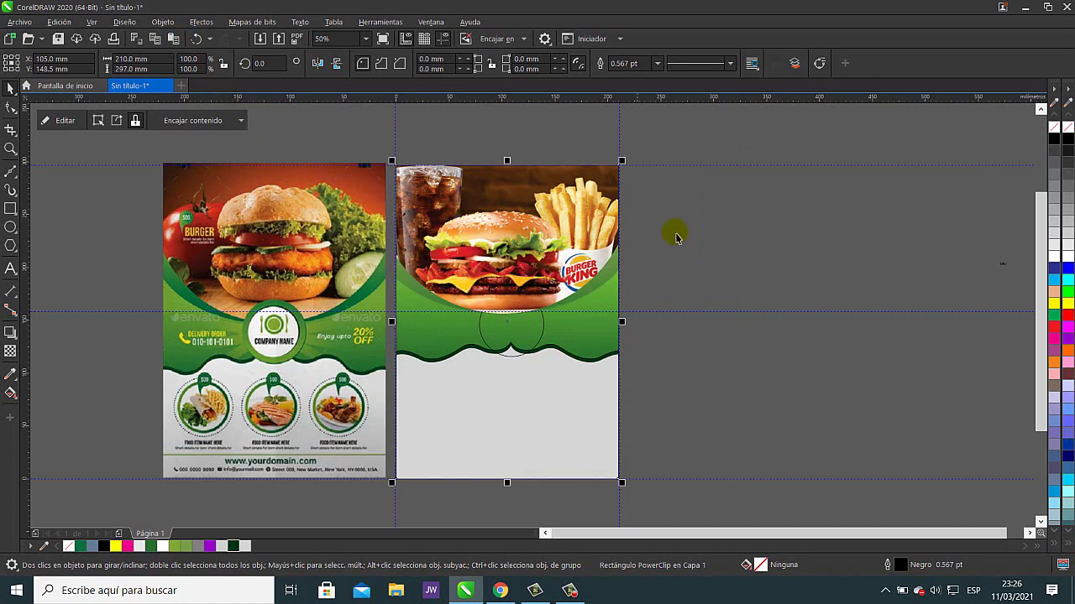
- Select the new flyer's frame, toggling its rotate and skew handles, then deselect it
click(677, 238)
click(531, 336)
click(535, 337)
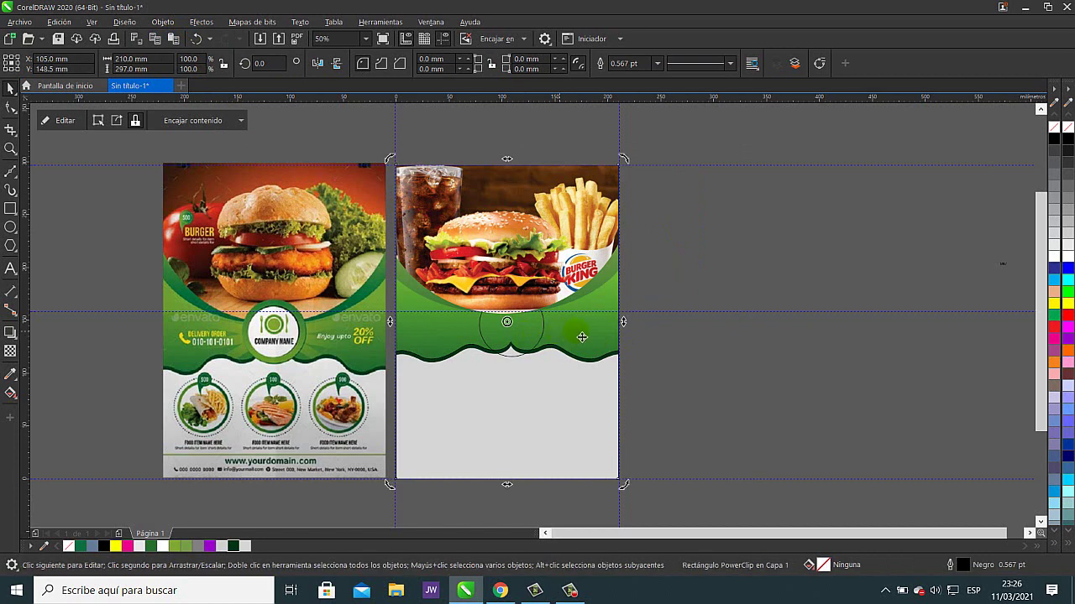
click(726, 299)
key(Tab)
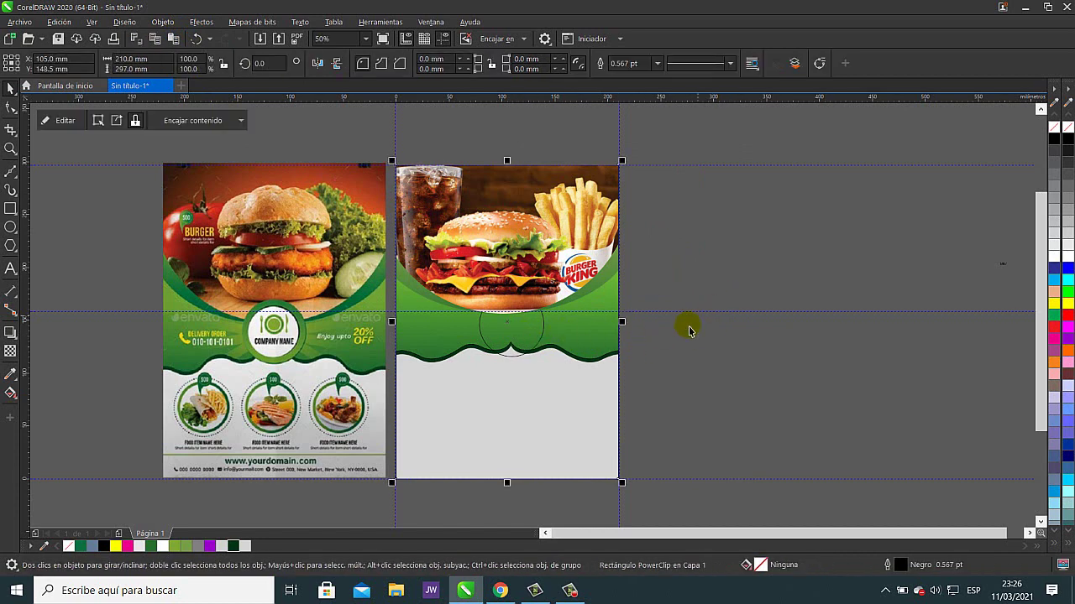
click(687, 332)
scroll(544, 340, up, 2)
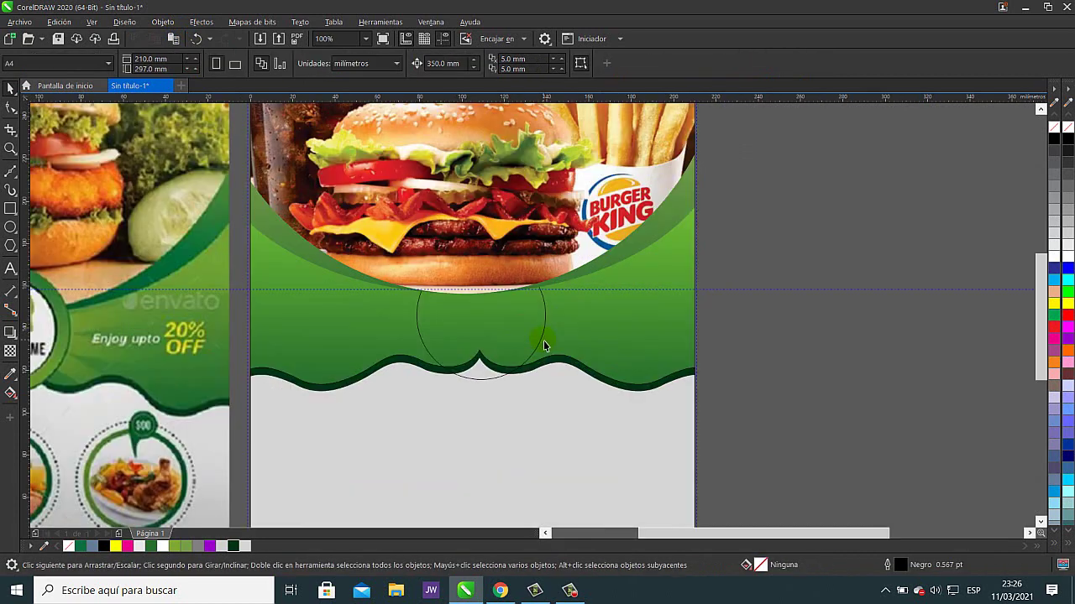
- Fill the circle over the wave dip with dark green (#023516)
click(484, 381)
drag(487, 382, 631, 401)
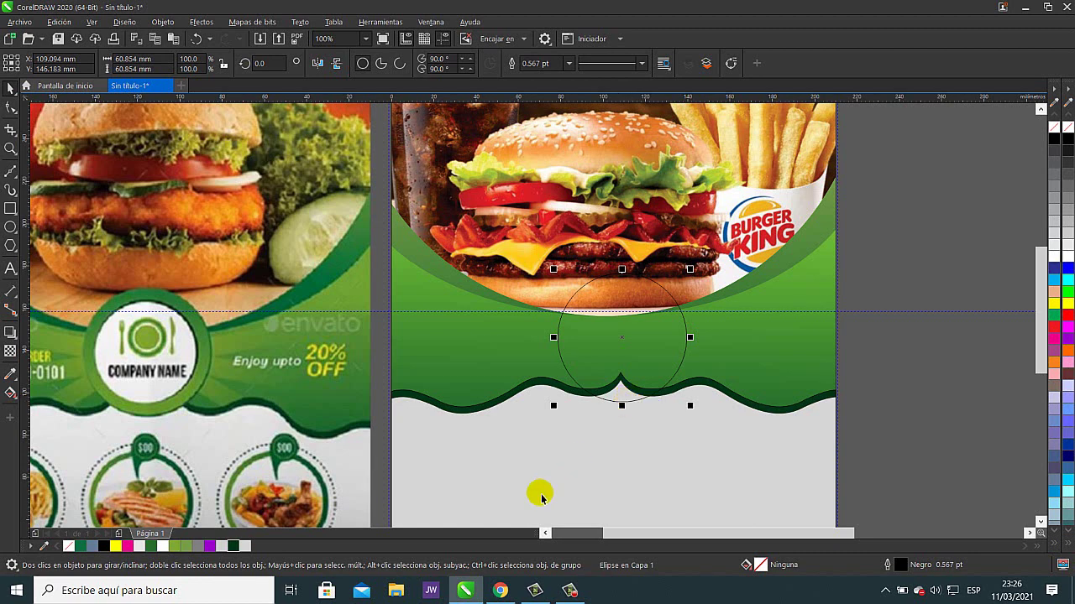
click(233, 546)
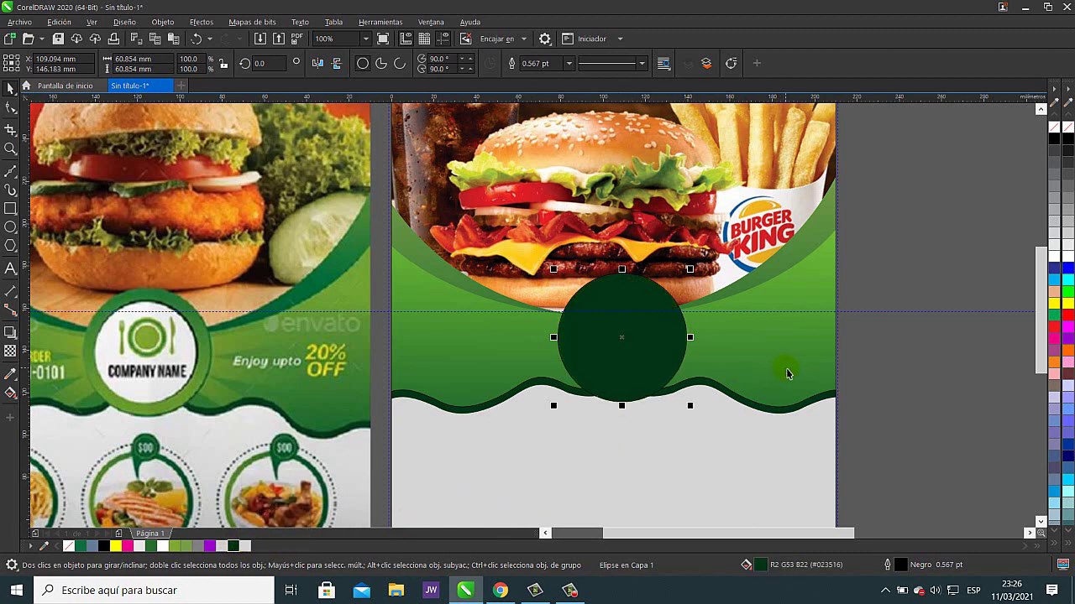
key(Down)
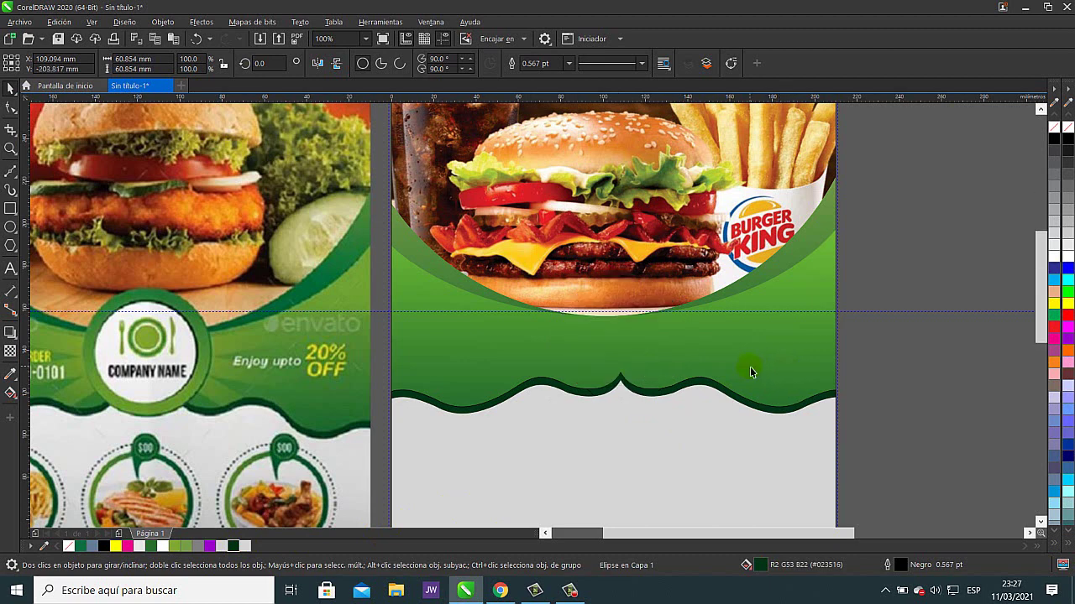
key(ctrl+z)
click(889, 268)
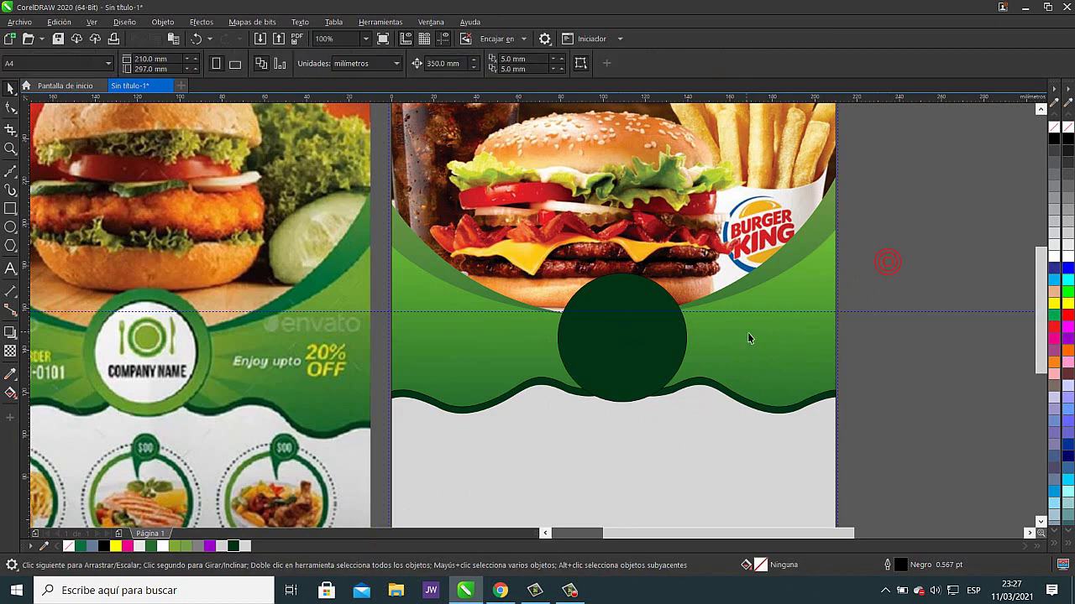
scroll(839, 324, left, 2)
scroll(955, 280, down, 2)
drag(825, 309, 693, 319)
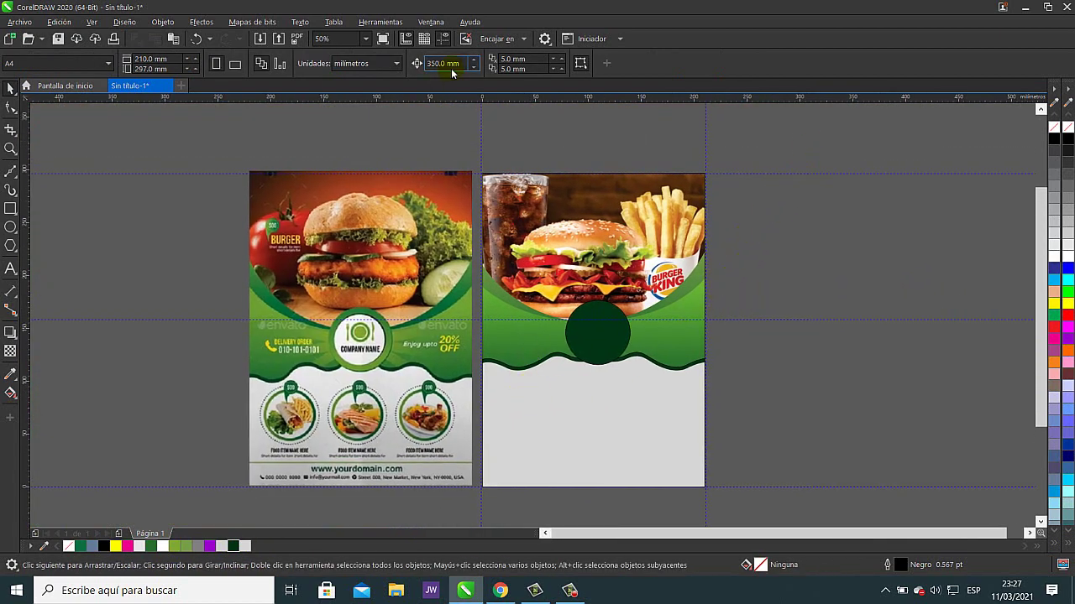
- Set the nudge distance to 0.1 mm and nudge the dark green circle slightly higher
drag(465, 66, 426, 65)
text(0.2)
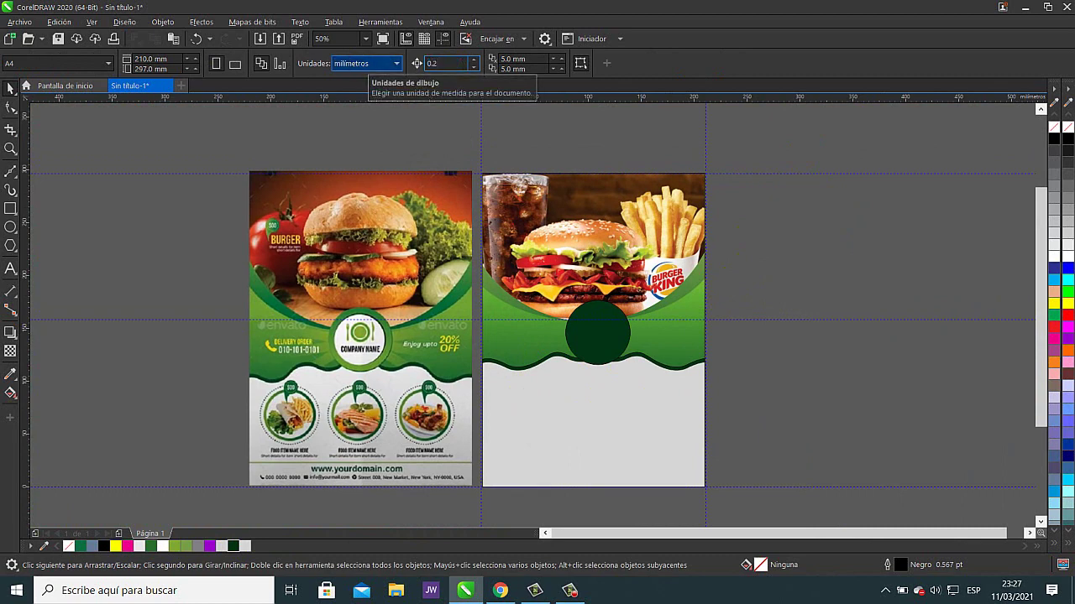
key(Return)
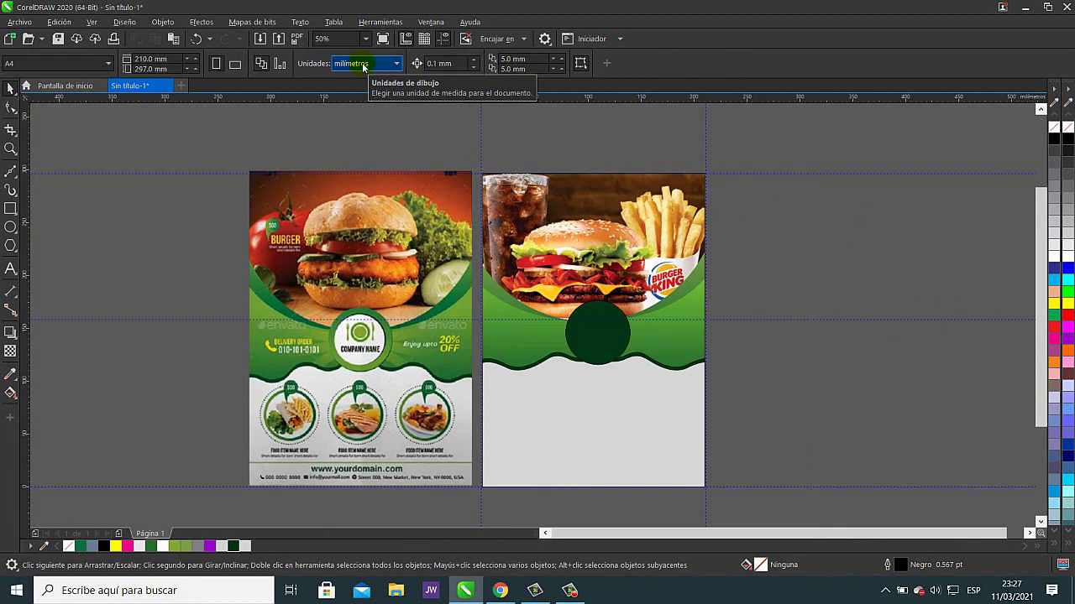
click(610, 341)
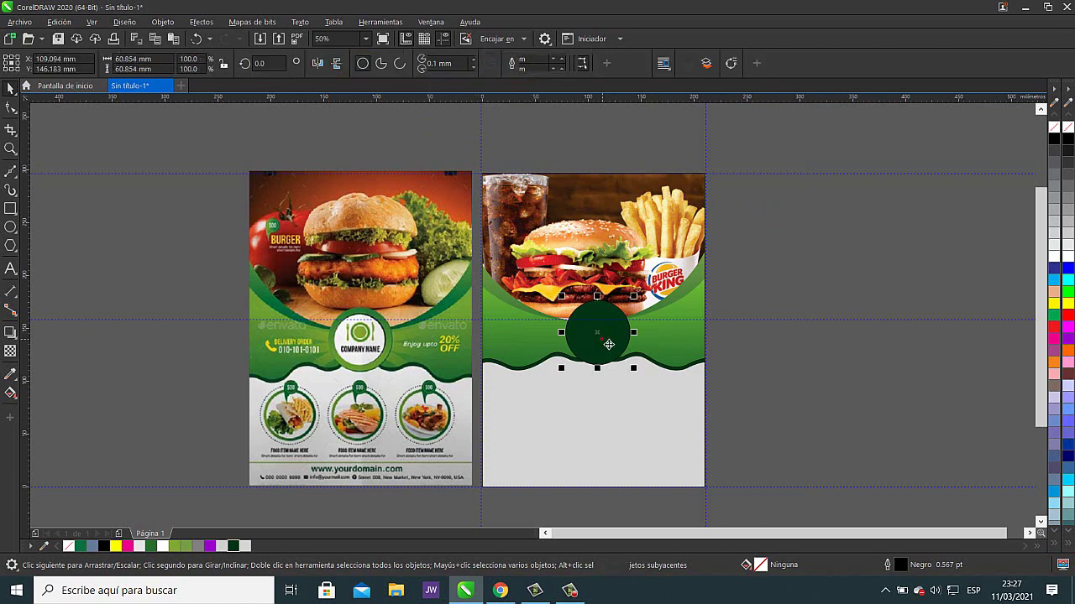
key(Up)
key(Up)
key(Up)
key(Up)
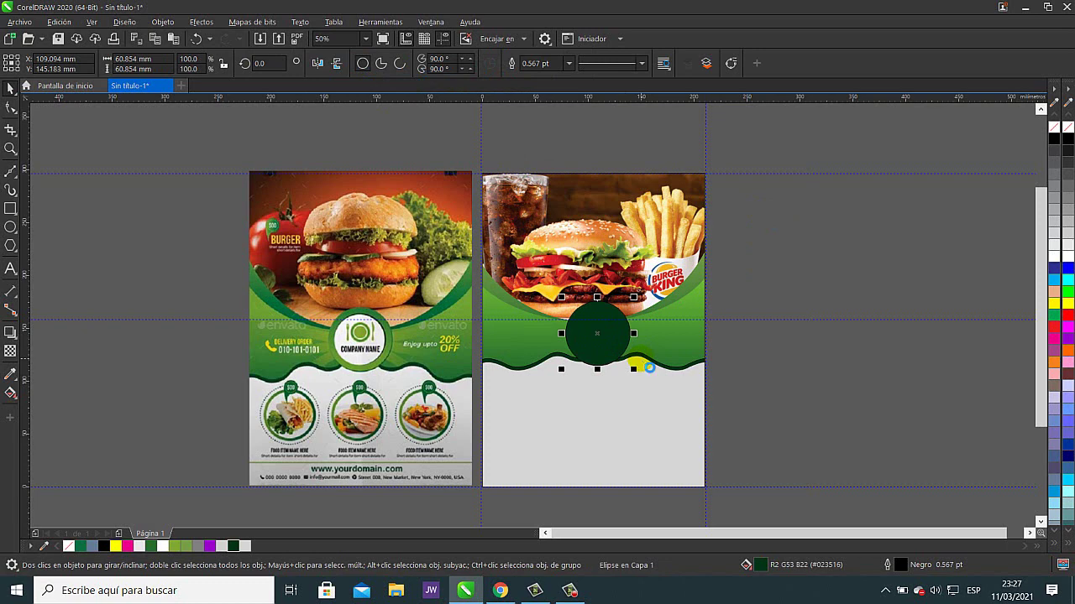
key(Down)
key(Down)
key(Down)
key(Down)
key(Down)
key(Down)
key(Down)
key(Down)
key(Down)
key(Down)
key(Down)
key(Down)
key(Down)
key(Down)
key(Down)
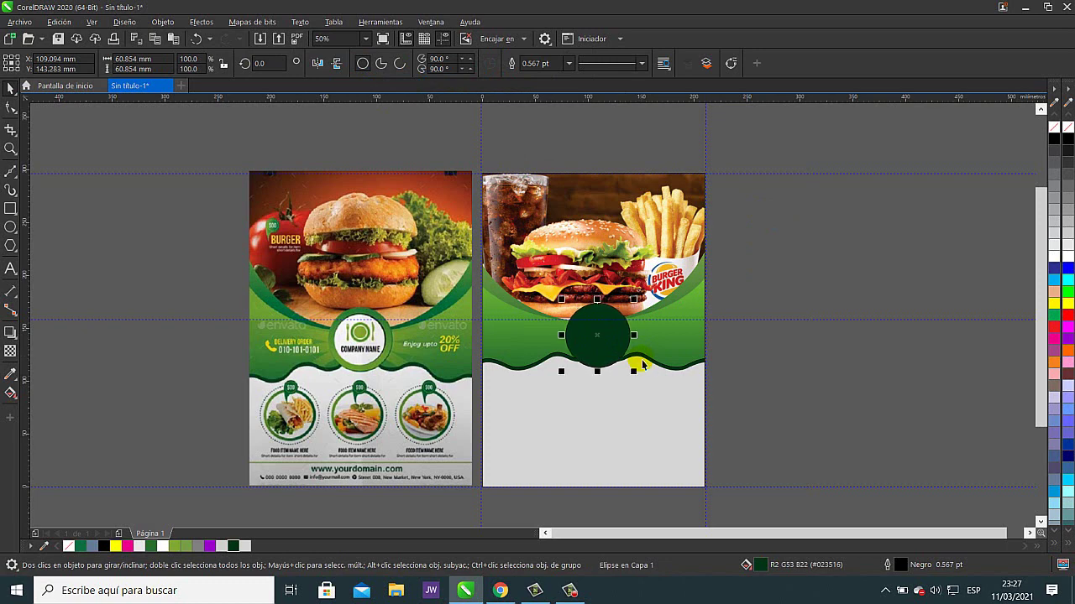
click(789, 369)
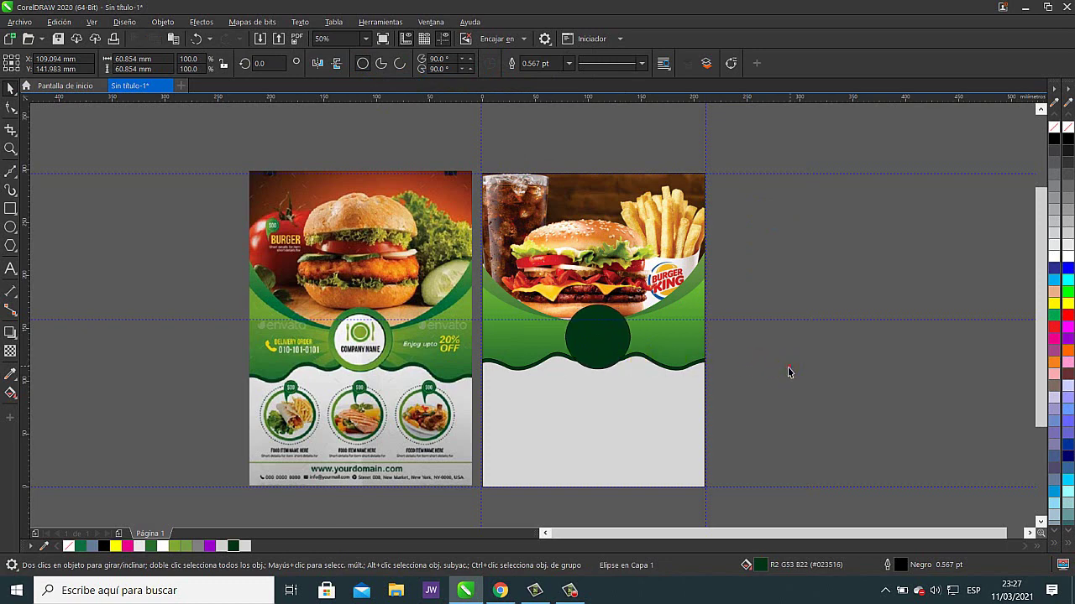
scroll(610, 351, up, 1)
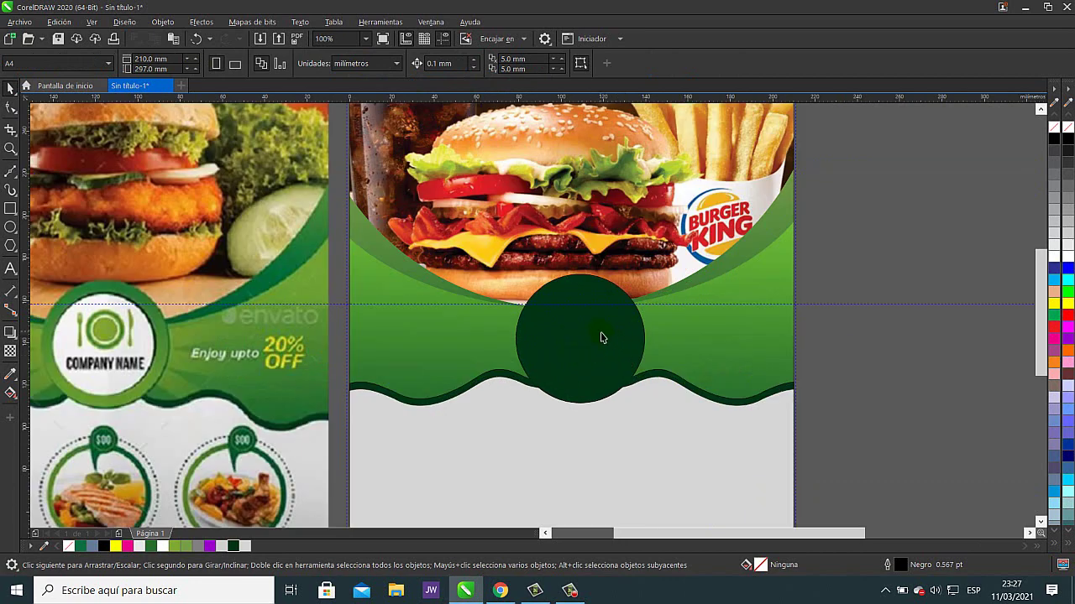
click(601, 337)
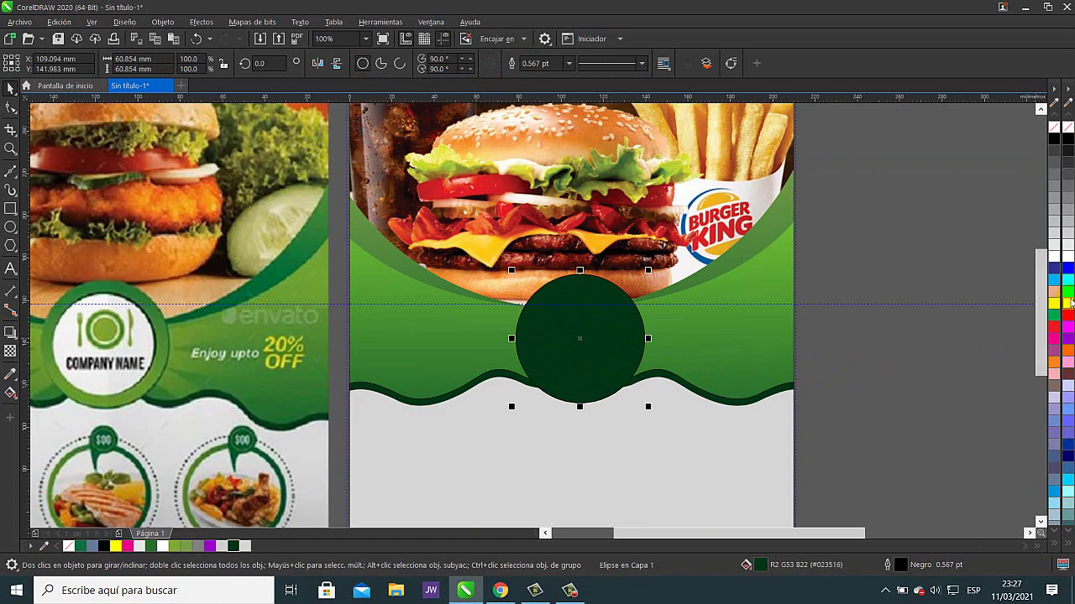
- Fill the circle bright green, resize it to about 59.7 mm, and snap it back over the wave dip
click(1068, 293)
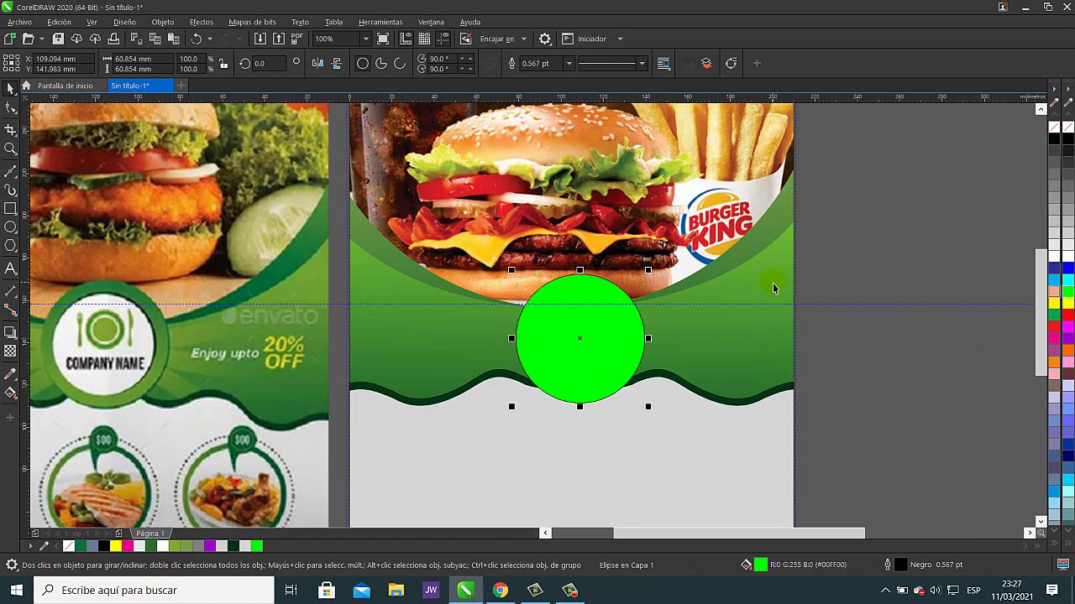
drag(649, 272, 655, 275)
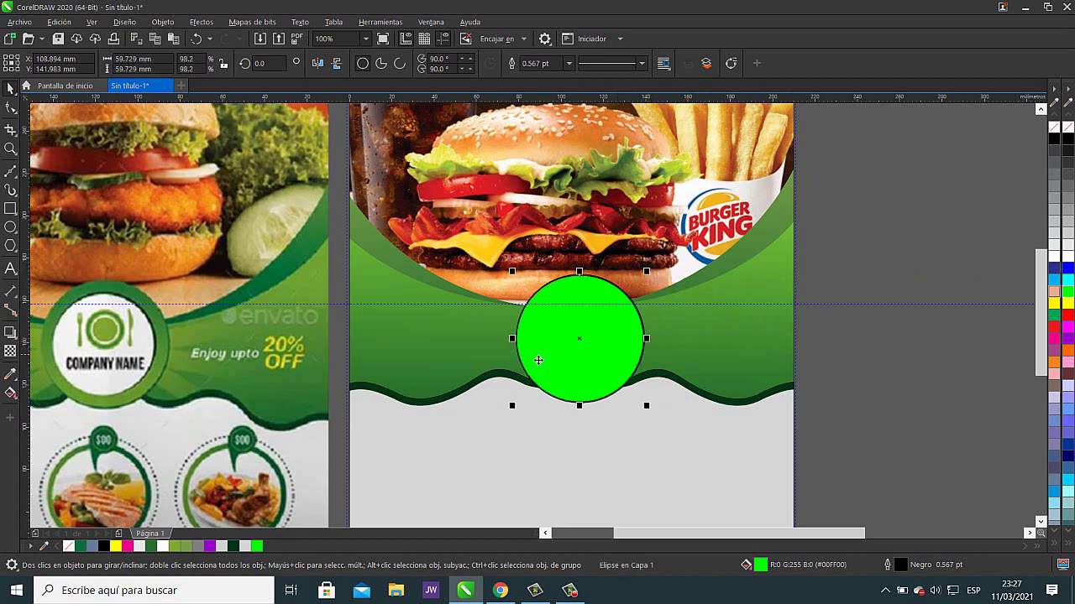
scroll(645, 342, up, 2)
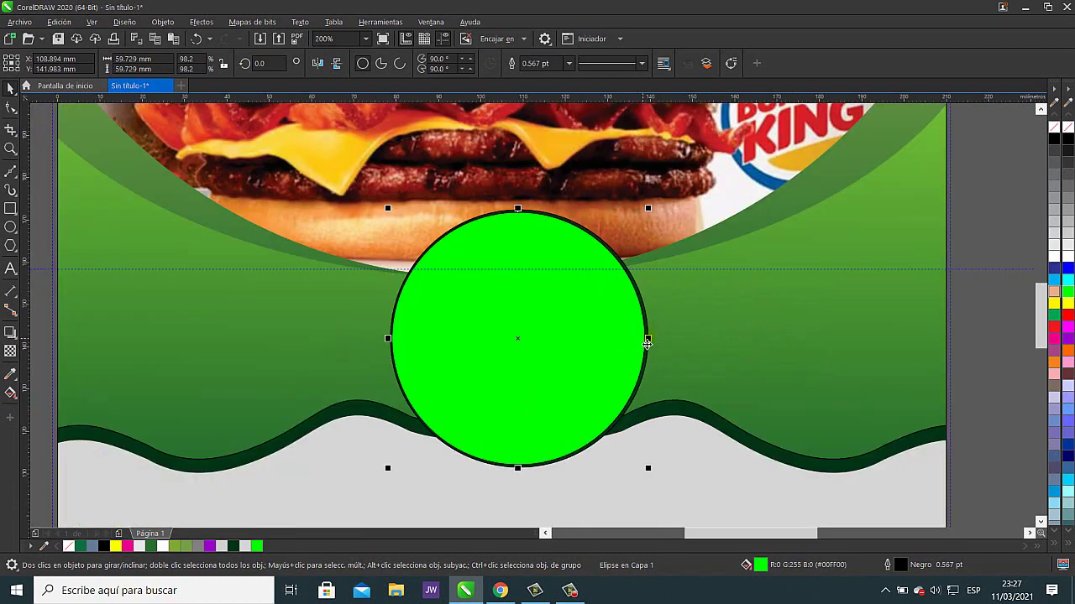
scroll(646, 343, down, 2)
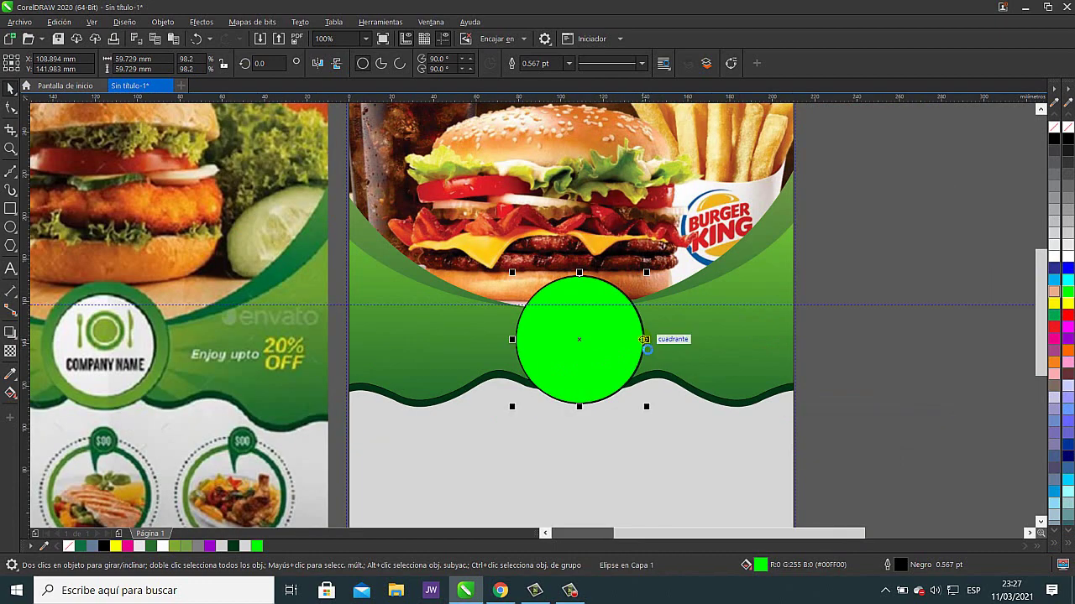
drag(646, 344, 644, 344)
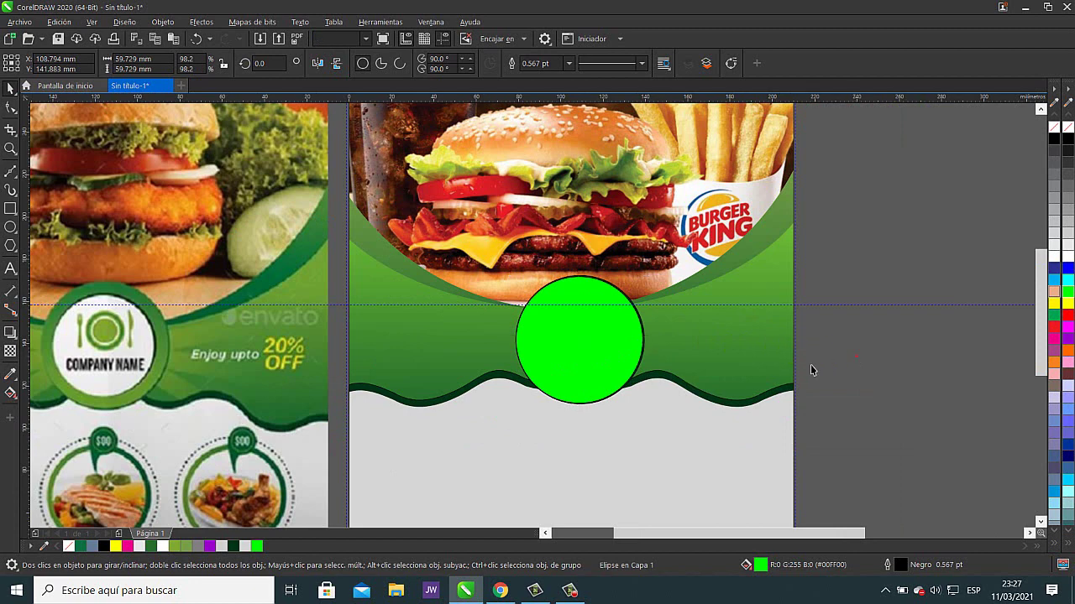
key(Escape)
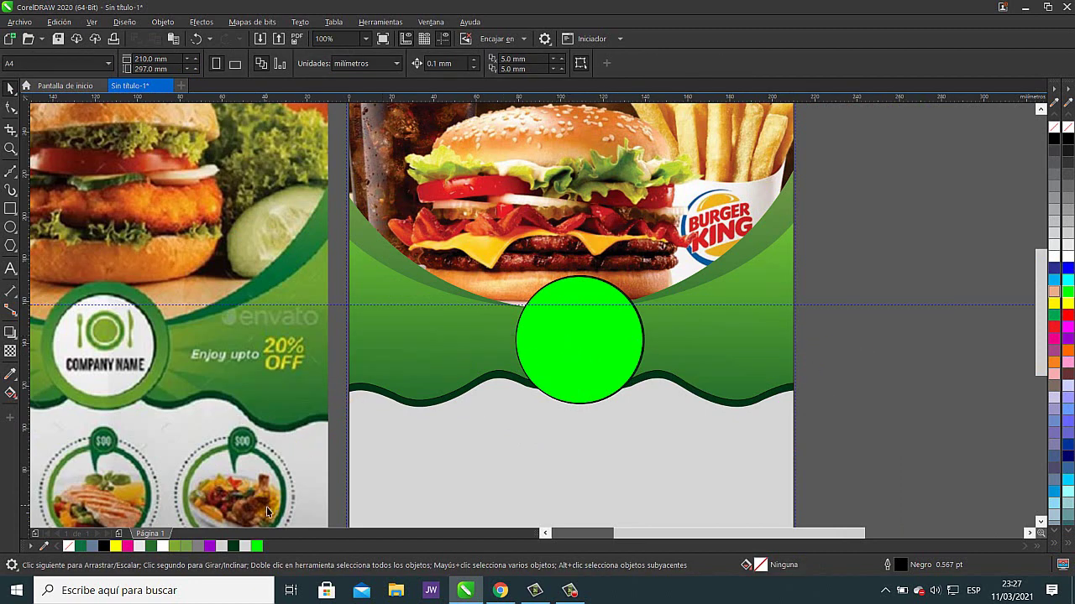
- Apply a fountain fill to the green circle with a vertical gradient vector
click(9, 393)
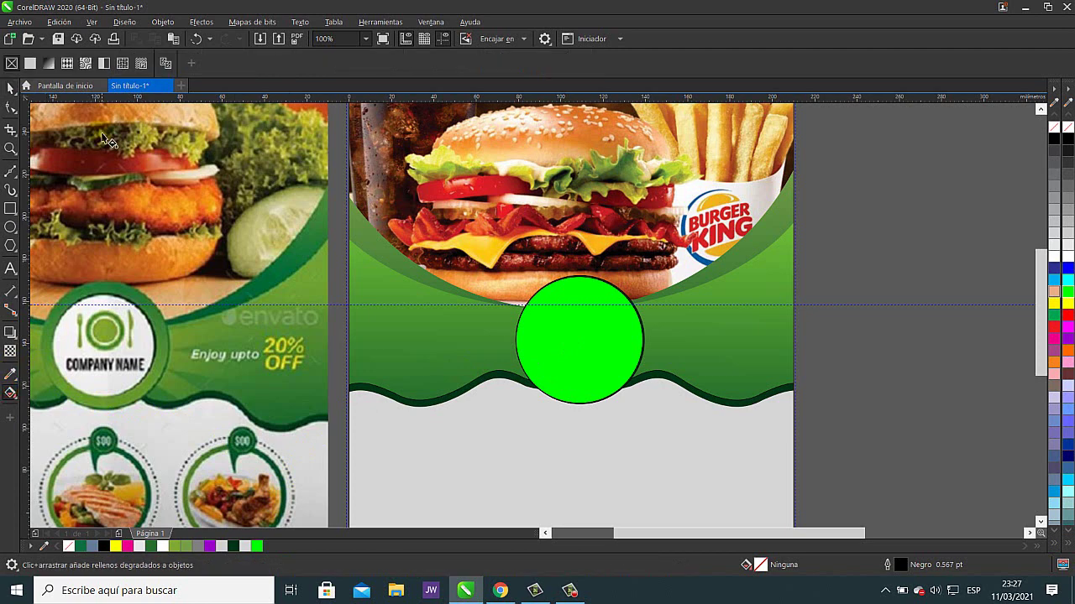
click(49, 63)
click(645, 190)
click(593, 326)
click(49, 63)
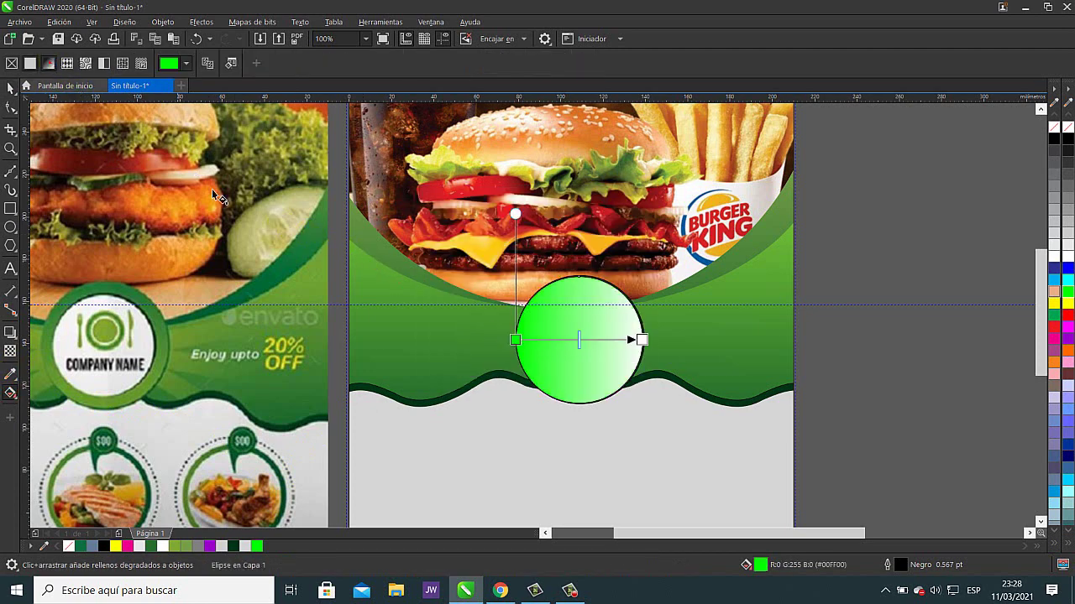
drag(590, 290, 564, 379)
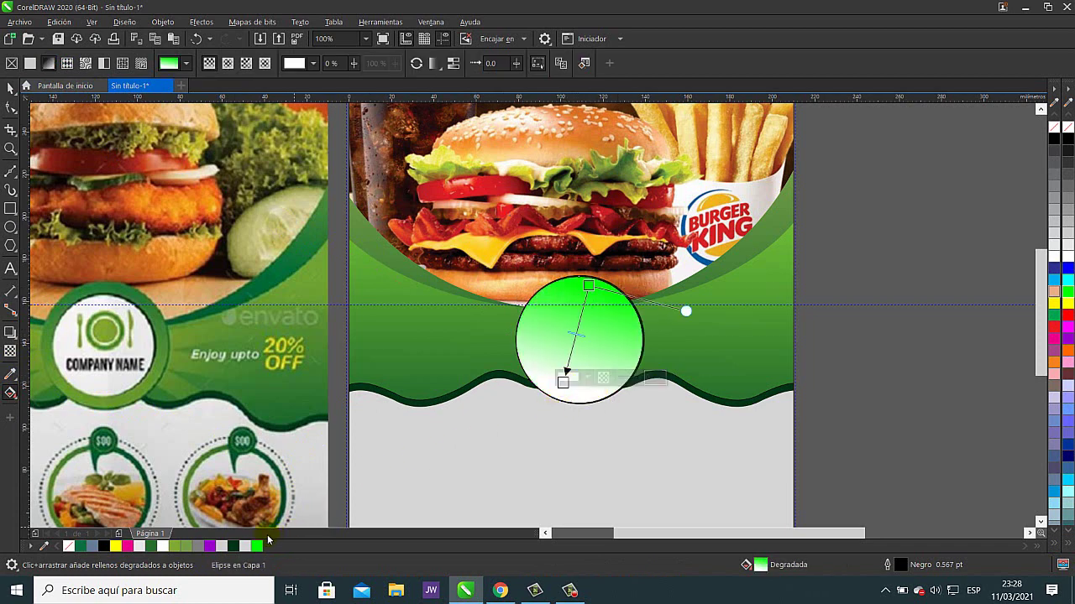
- Colour the gradient dark green on top and green at the bottom, softening the top node
drag(246, 547, 589, 287)
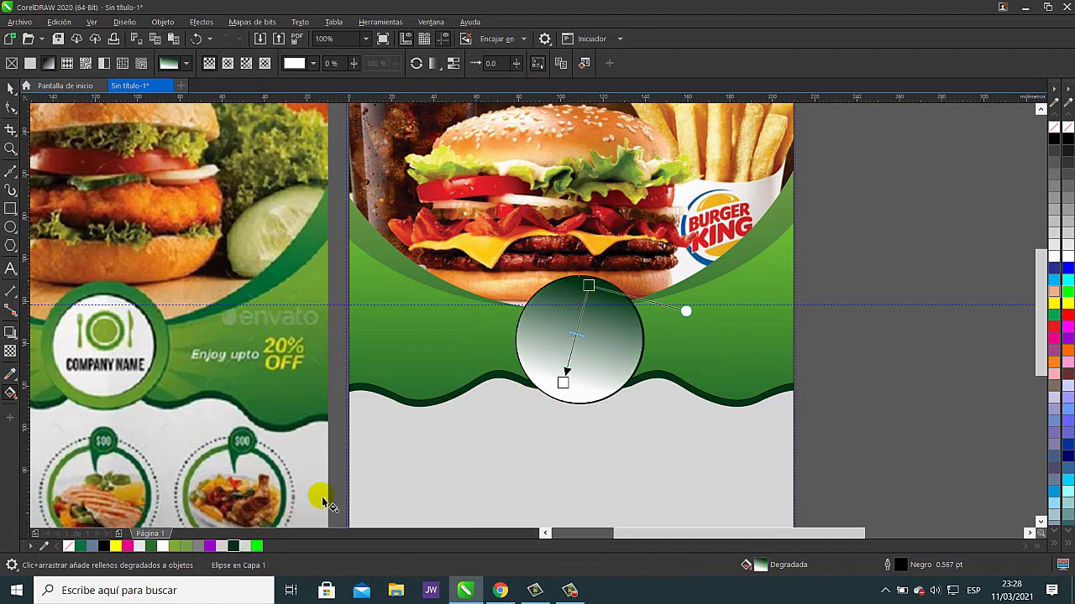
drag(188, 550, 564, 382)
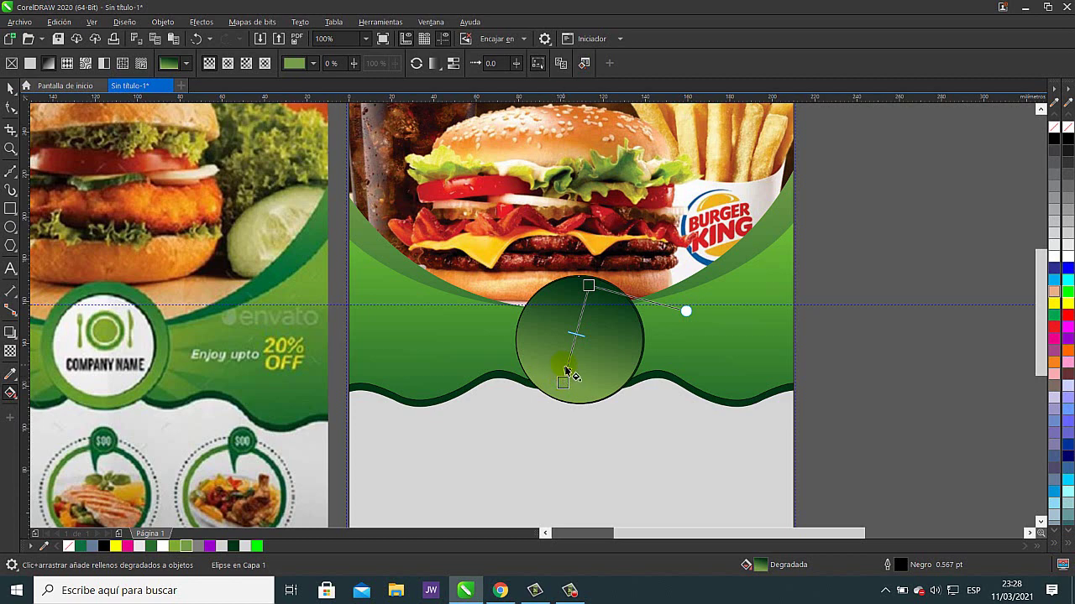
drag(592, 289, 601, 277)
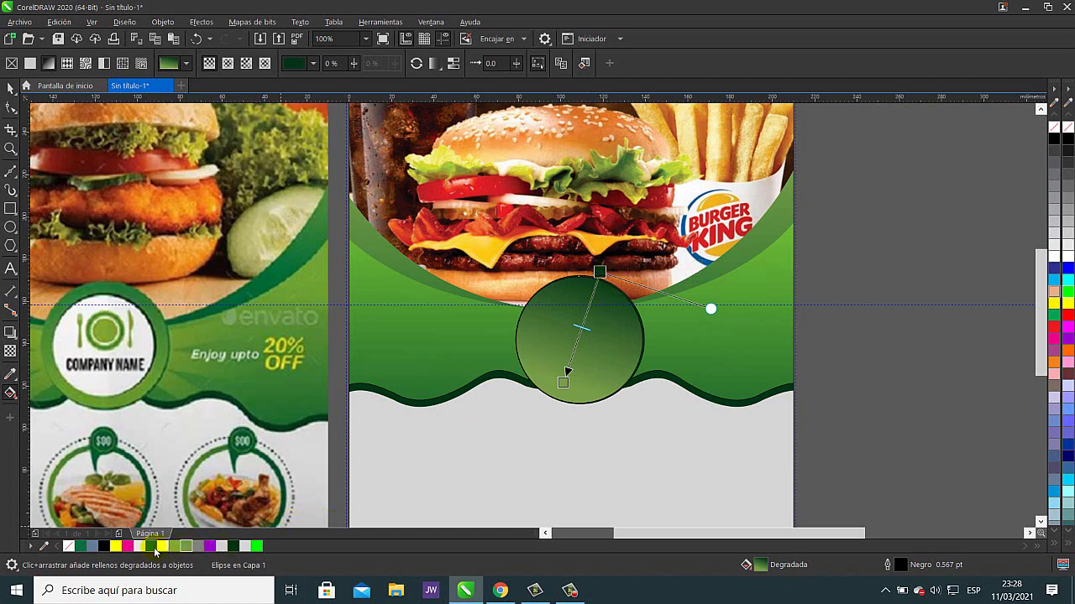
drag(606, 280, 608, 277)
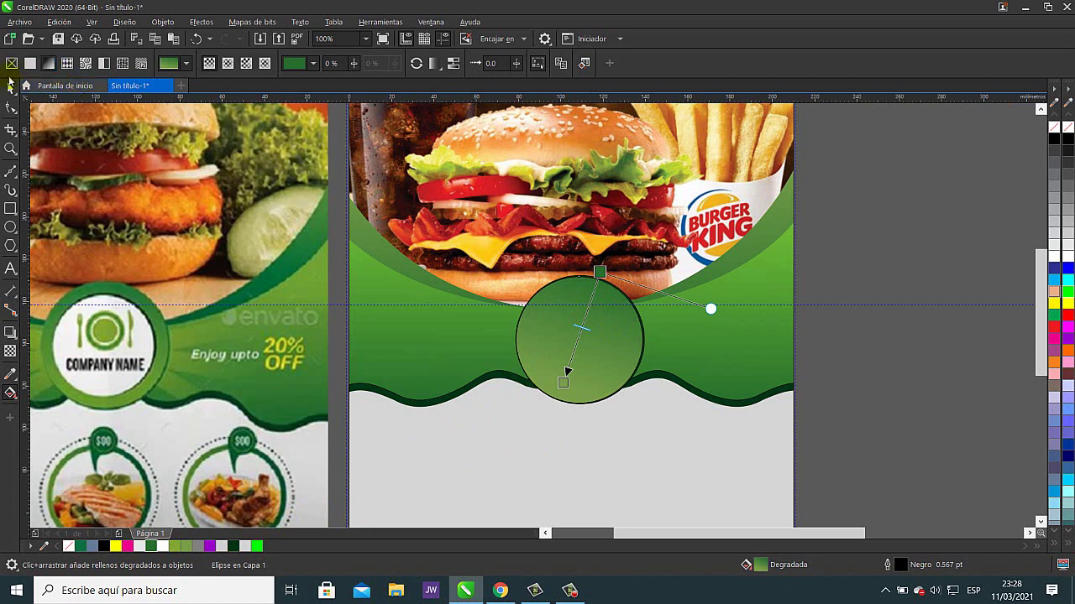
click(10, 88)
click(936, 199)
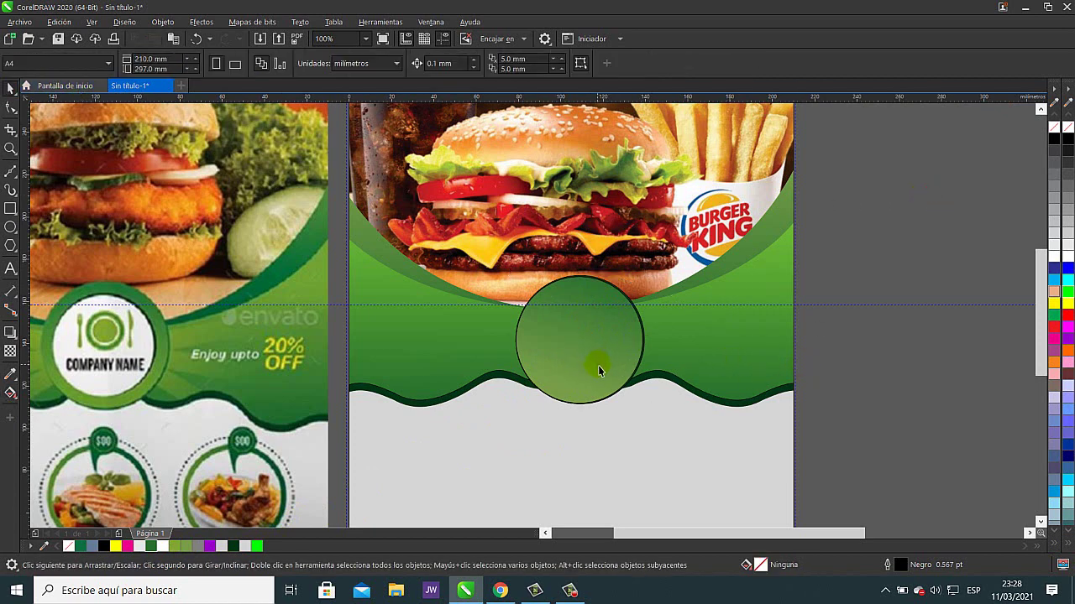
- Make a smaller concentric copy of the gradient circle and fill it white
click(591, 342)
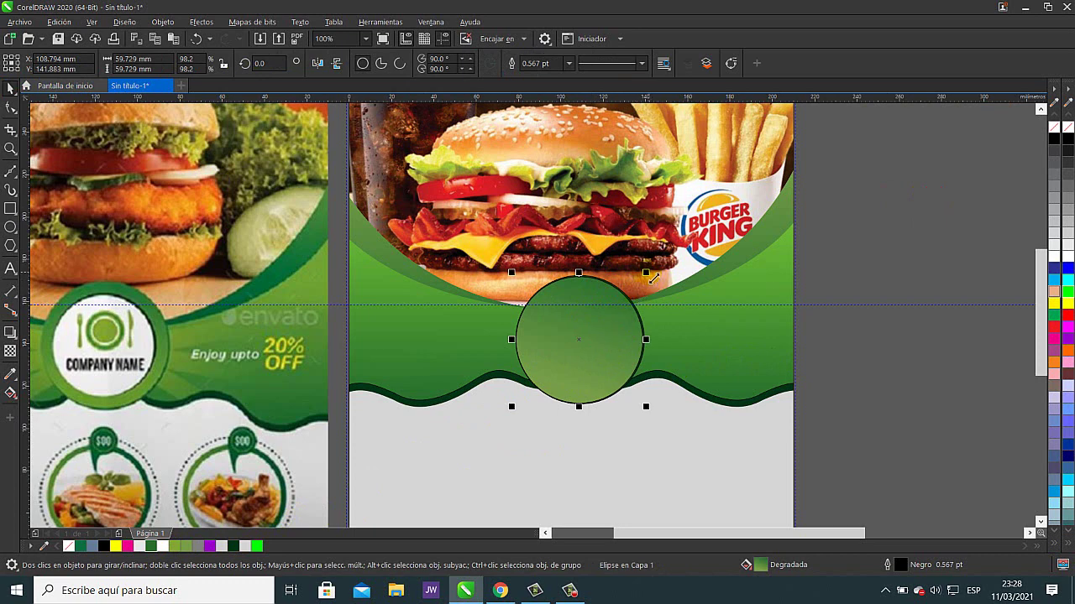
drag(651, 278, 637, 292)
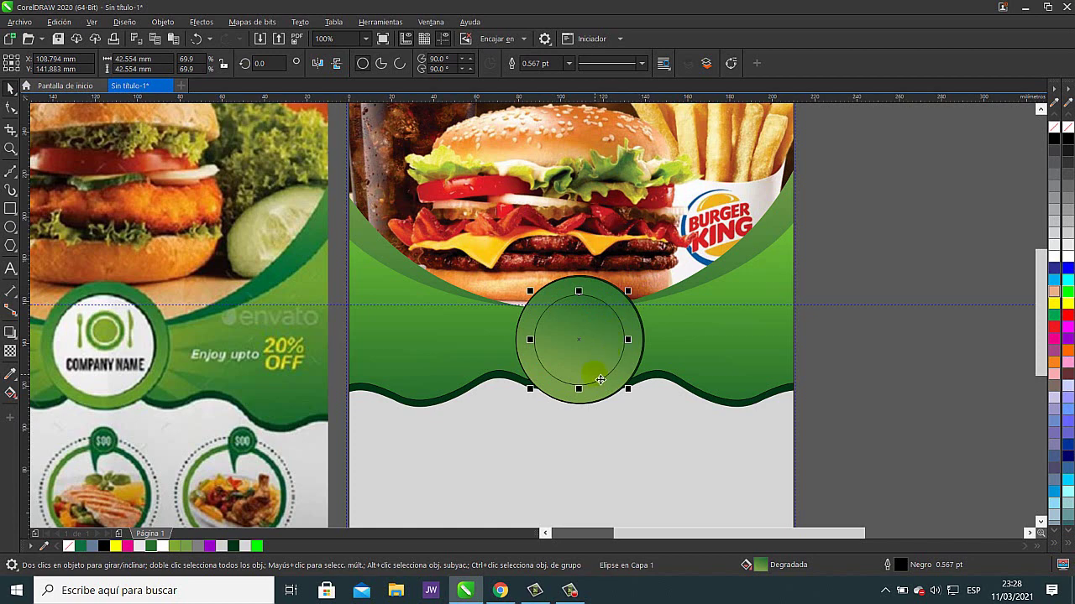
click(234, 547)
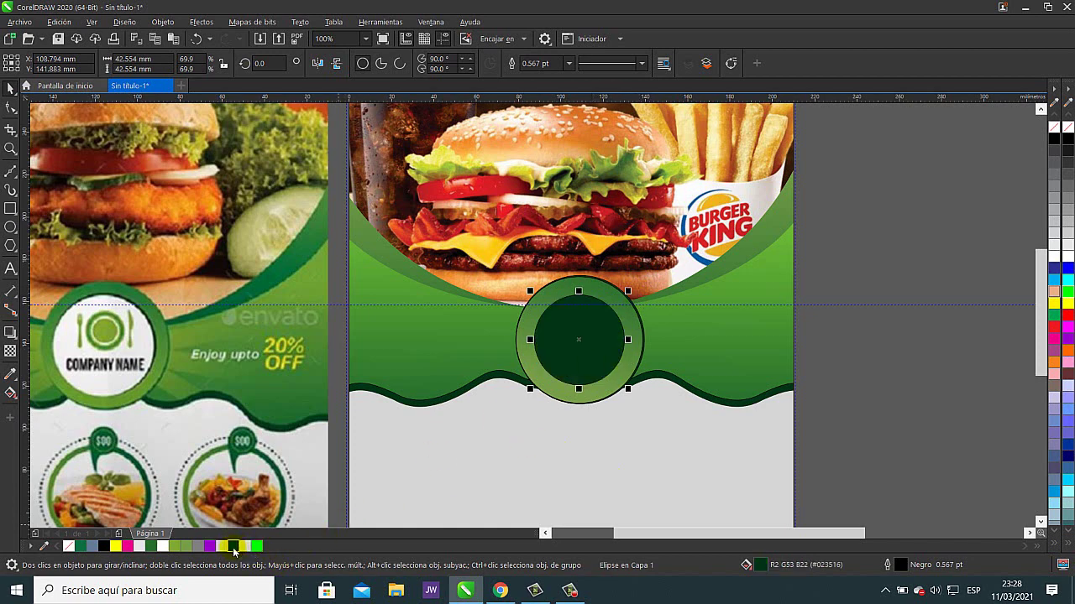
right_click(235, 547)
click(930, 380)
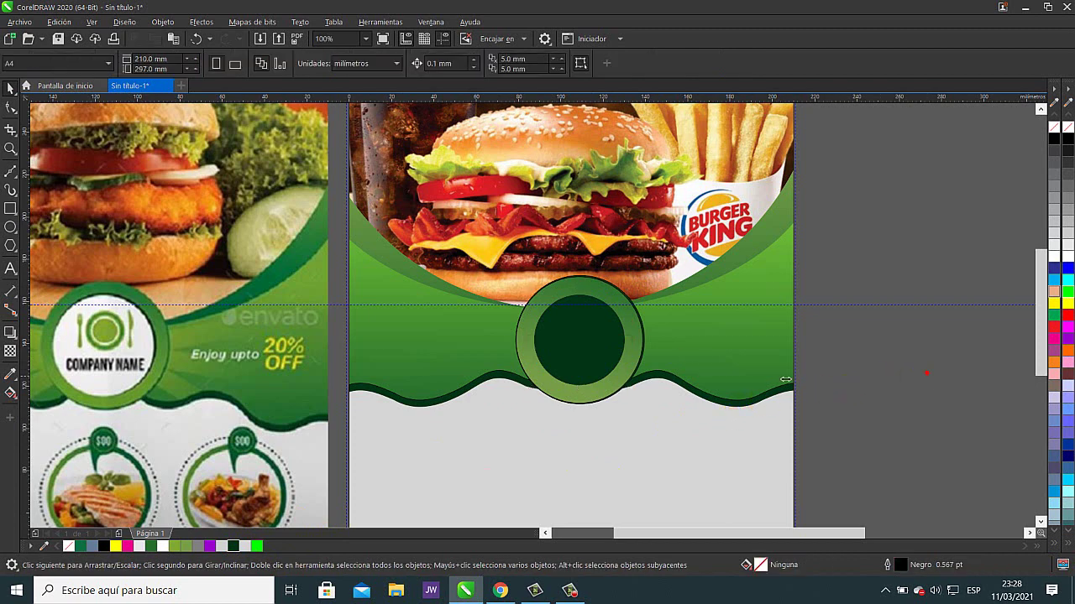
click(589, 342)
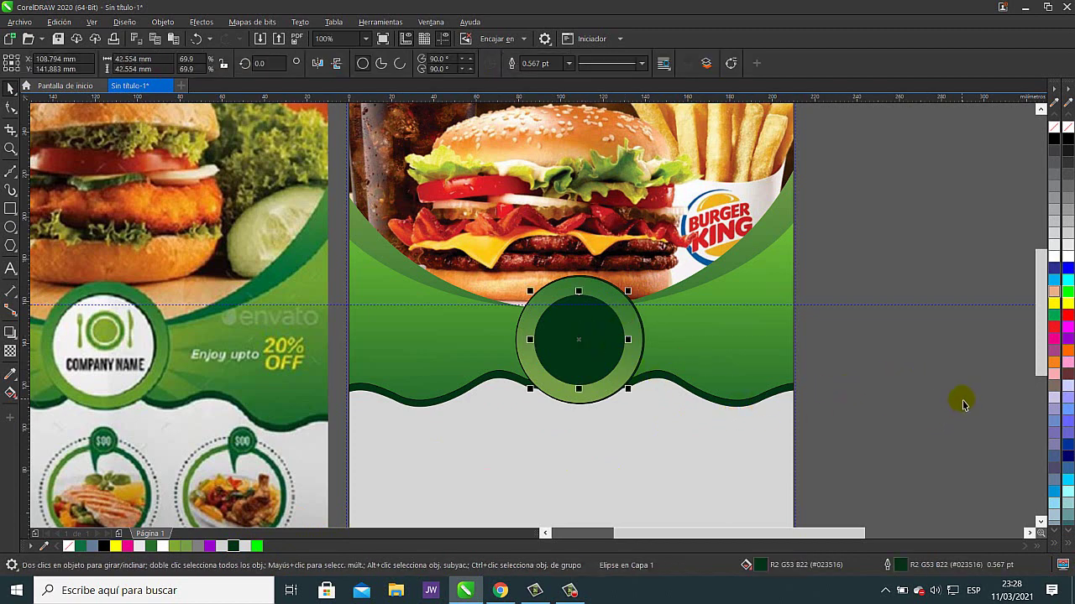
click(1068, 256)
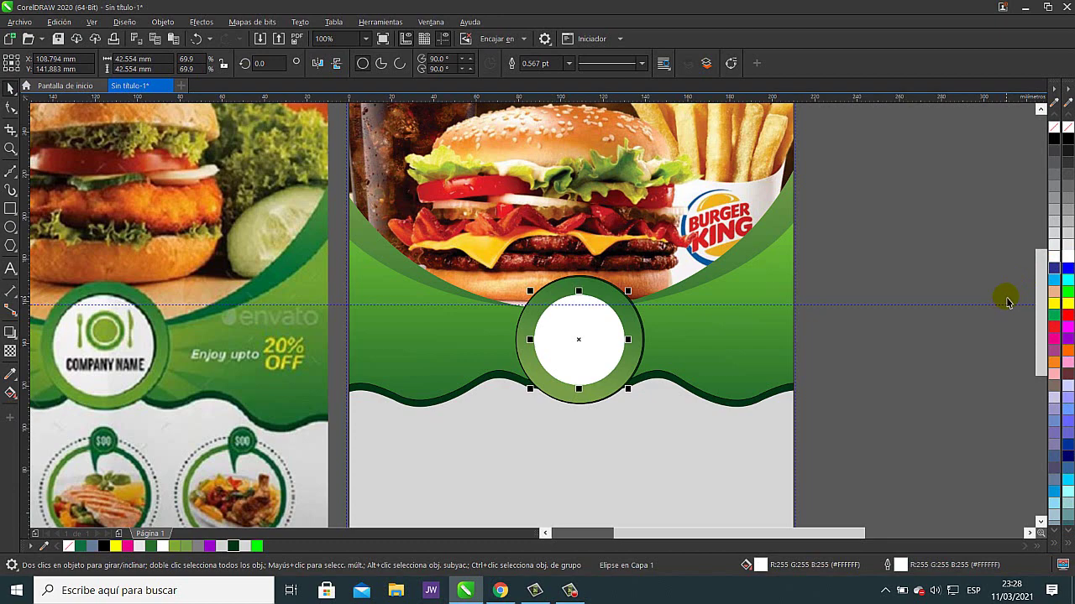
- Nudge the white inner circle left and down to 107.594 mm, 140.983 mm, evening out the ring
key(Left)
key(Left)
key(Left)
key(Left)
scroll(598, 319, up, 2)
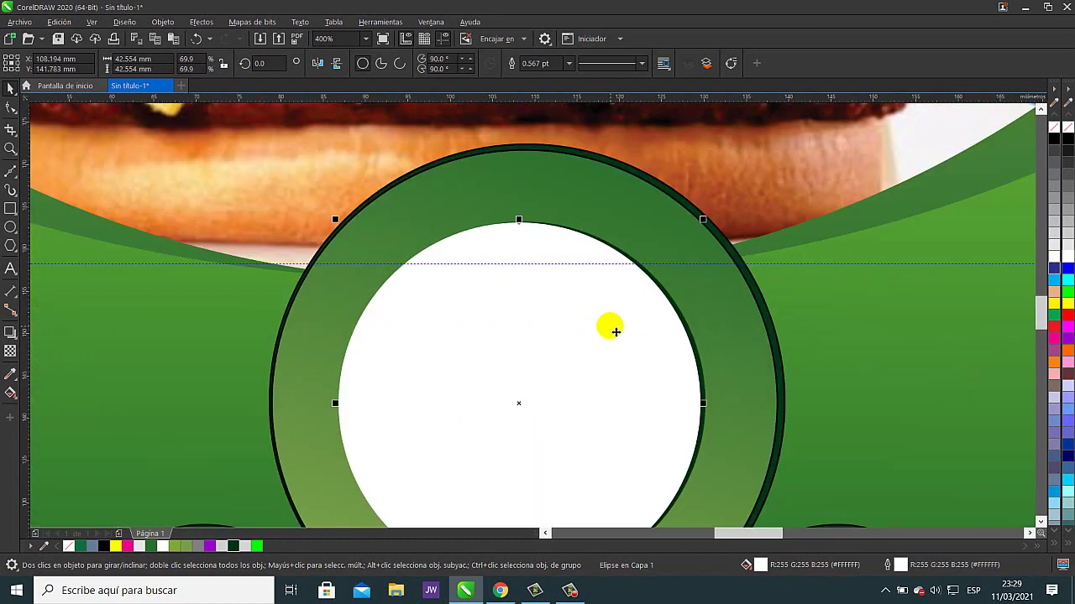
key(Left)
key(Down)
key(Down)
key(Down)
key(Down)
key(Left)
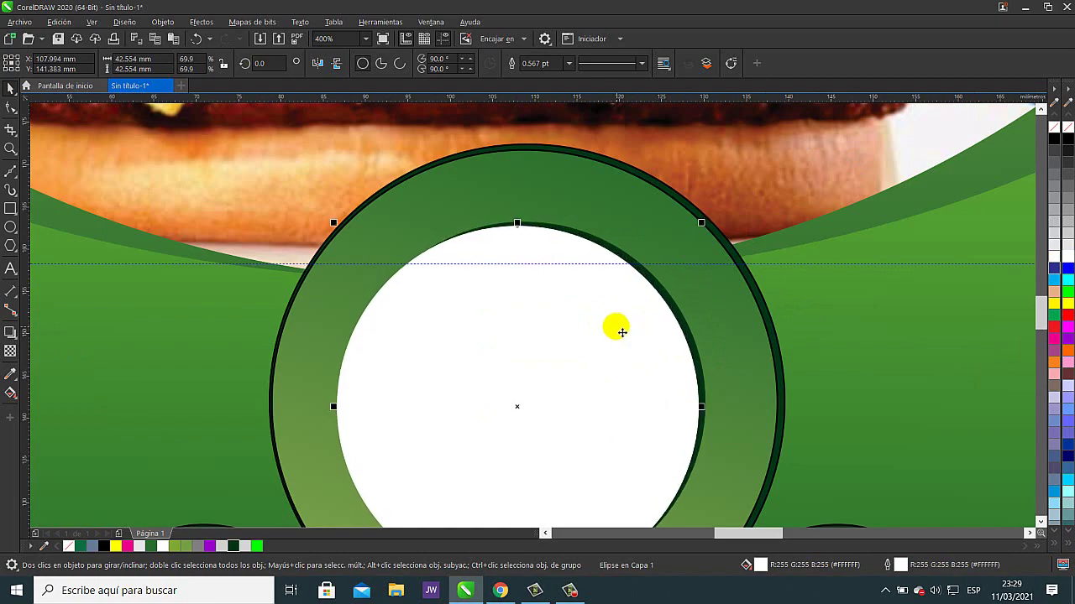
key(Down)
scroll(640, 322, down, 1)
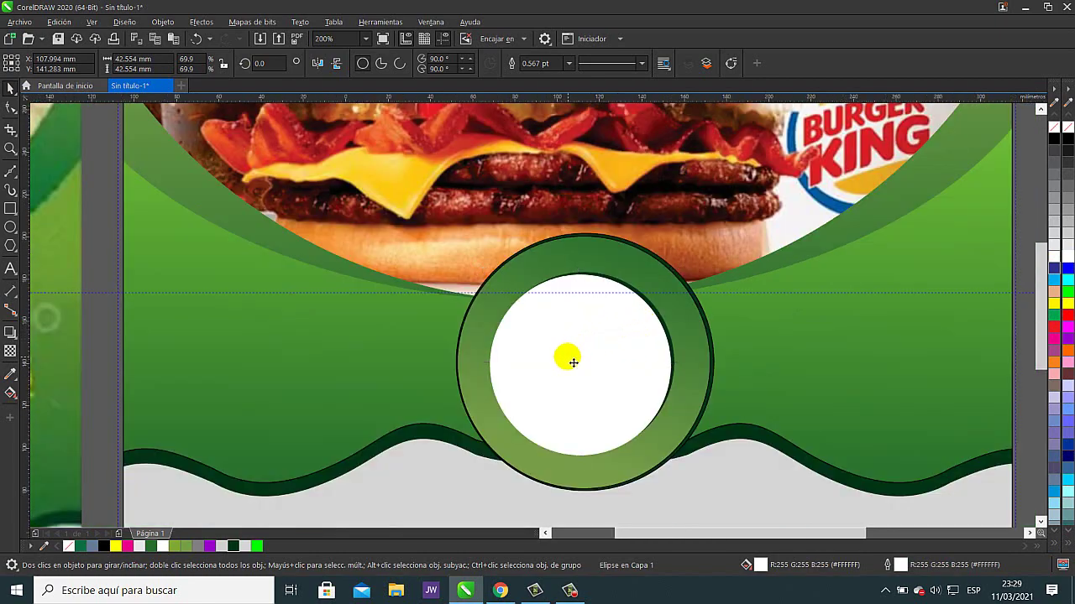
scroll(572, 362, down, 2)
scroll(336, 346, up, 2)
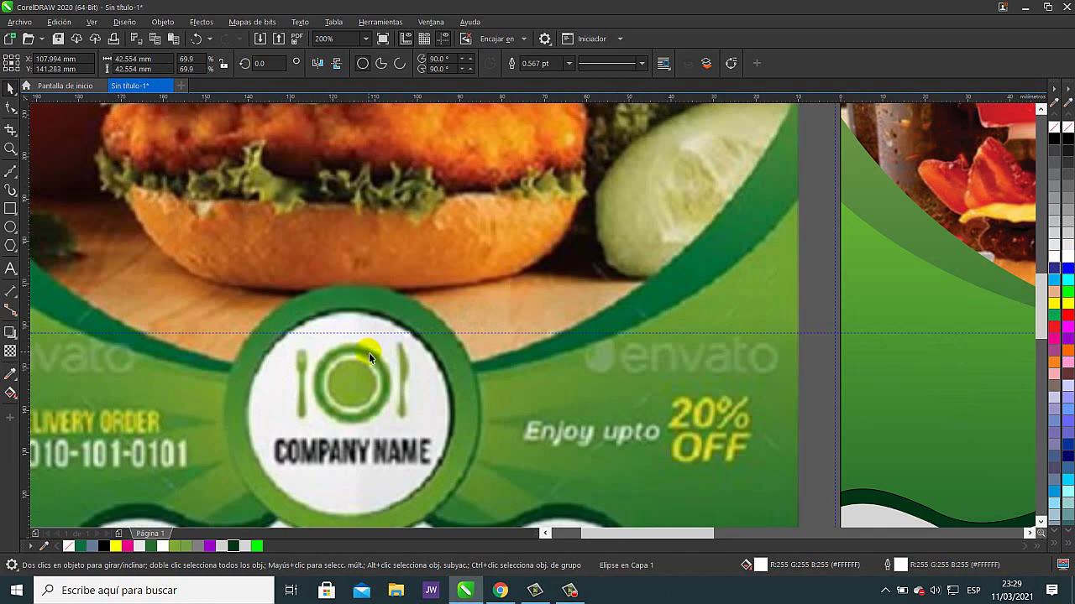
scroll(368, 352, down, 1)
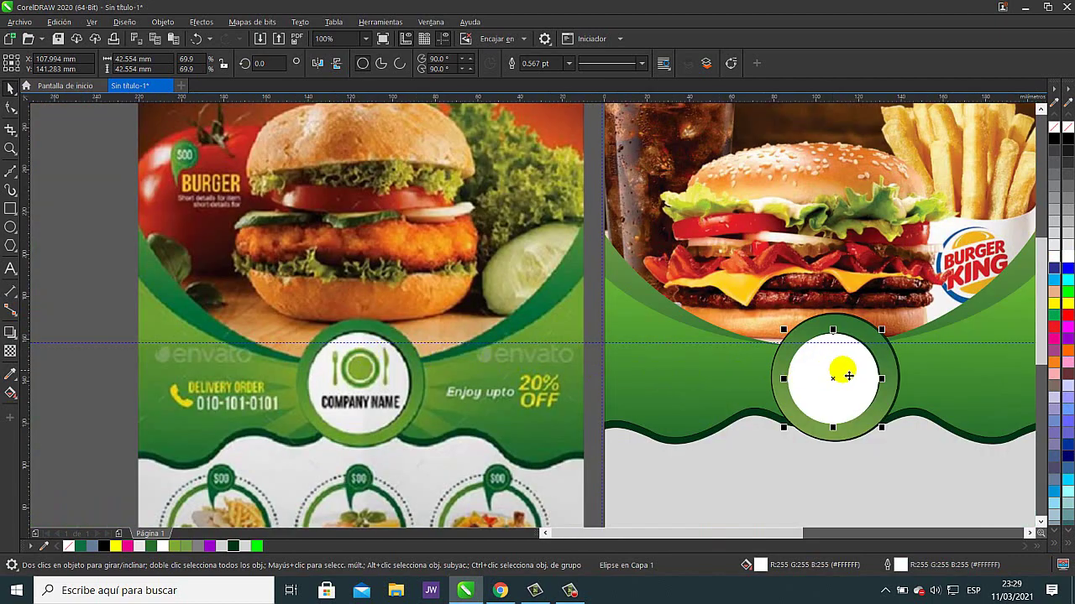
scroll(835, 371, up, 1)
key(Down)
key(Left)
key(Down)
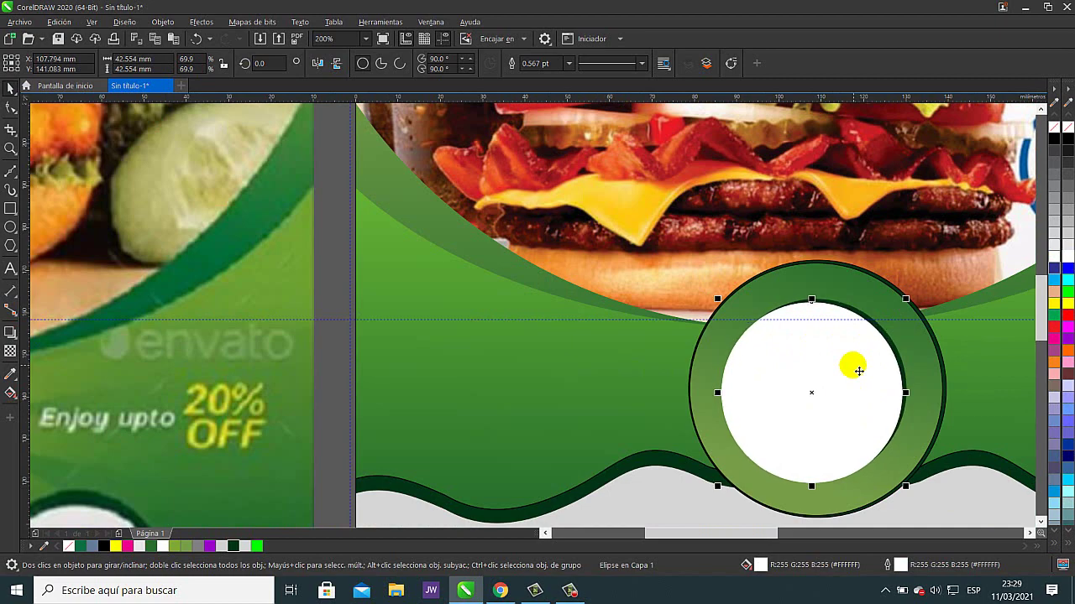
key(Left)
key(Left)
key(Left)
scroll(857, 367, down, 1)
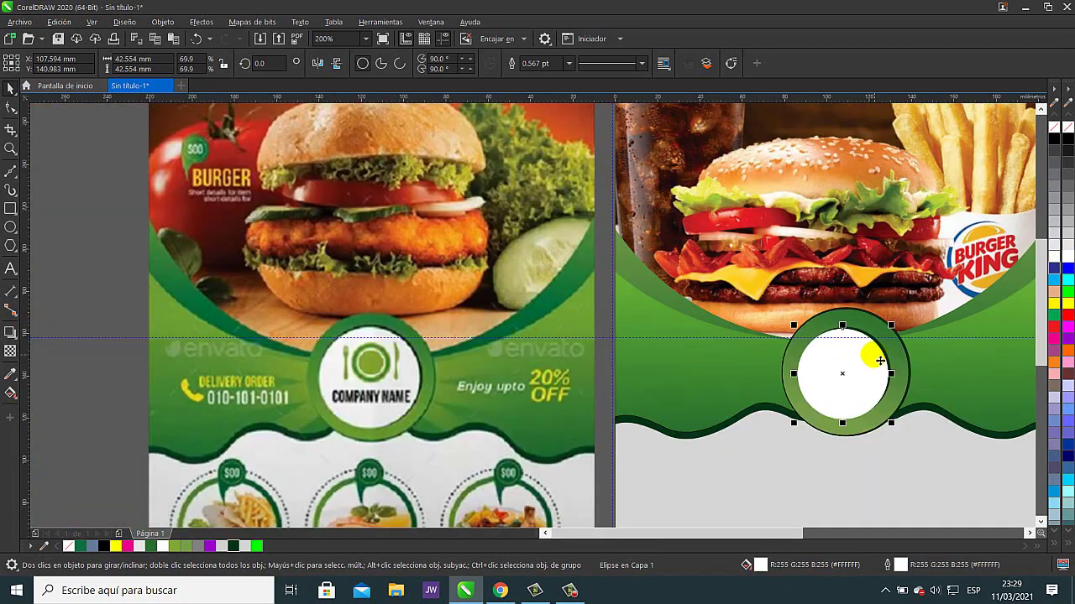
drag(727, 390, 593, 299)
click(955, 301)
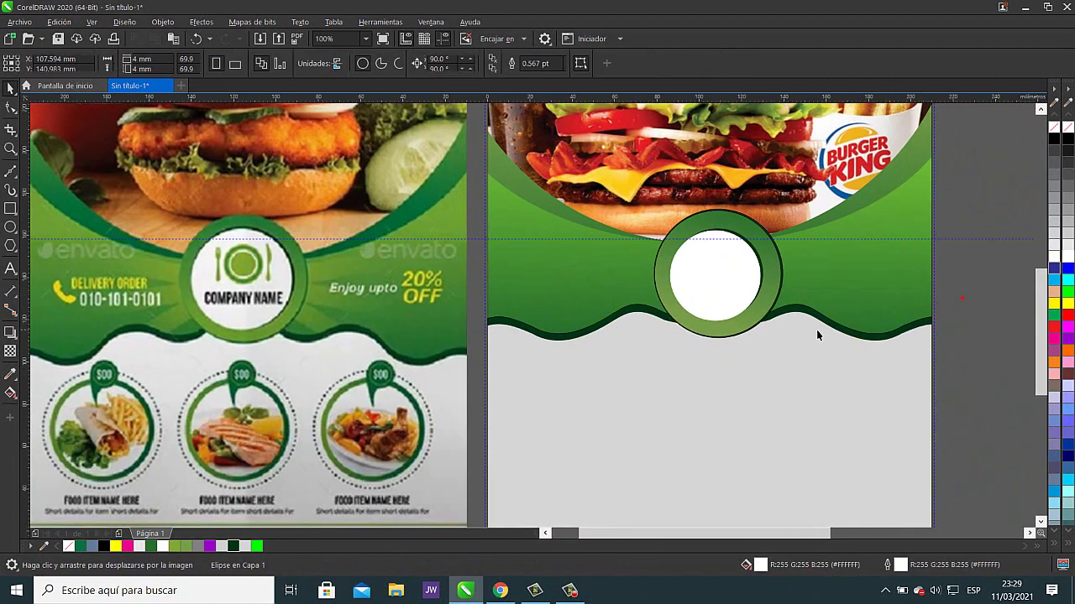
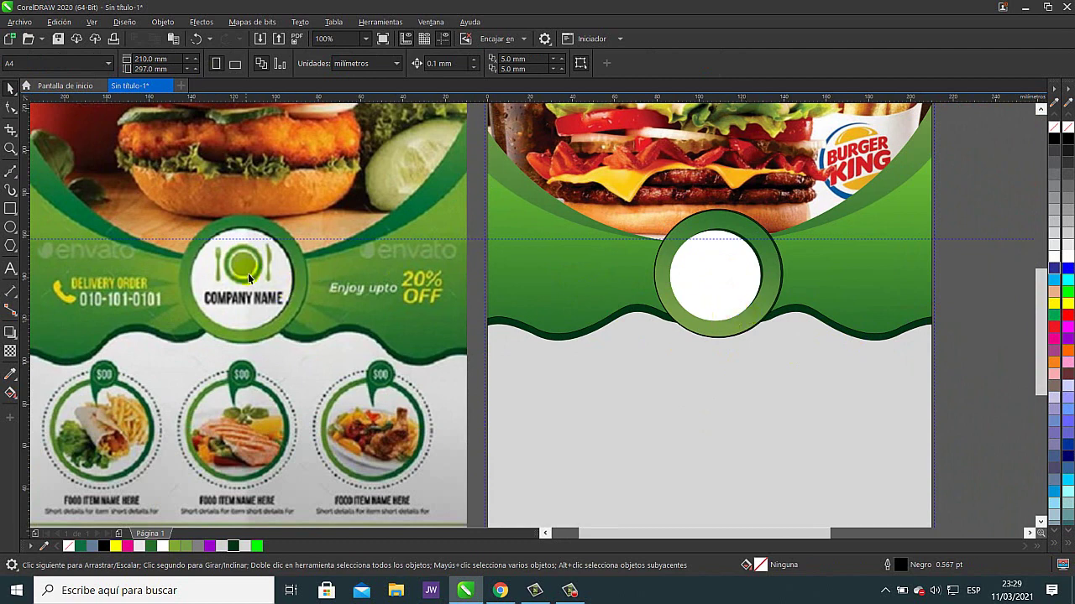
- Draw a small circle inside the white circle and fill it with the reference flyer's green
click(10, 227)
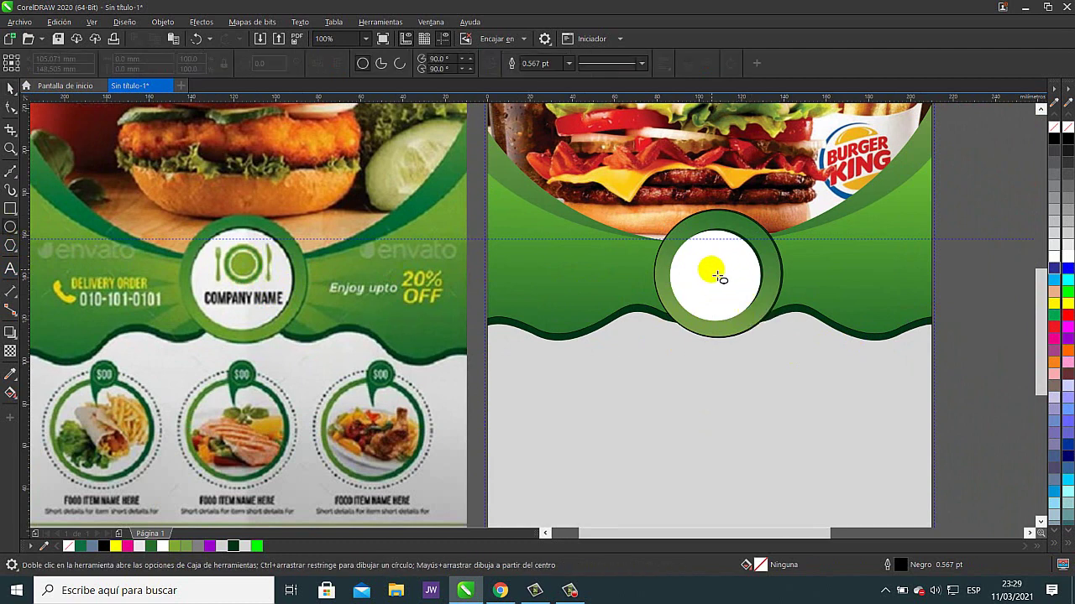
drag(716, 273, 742, 301)
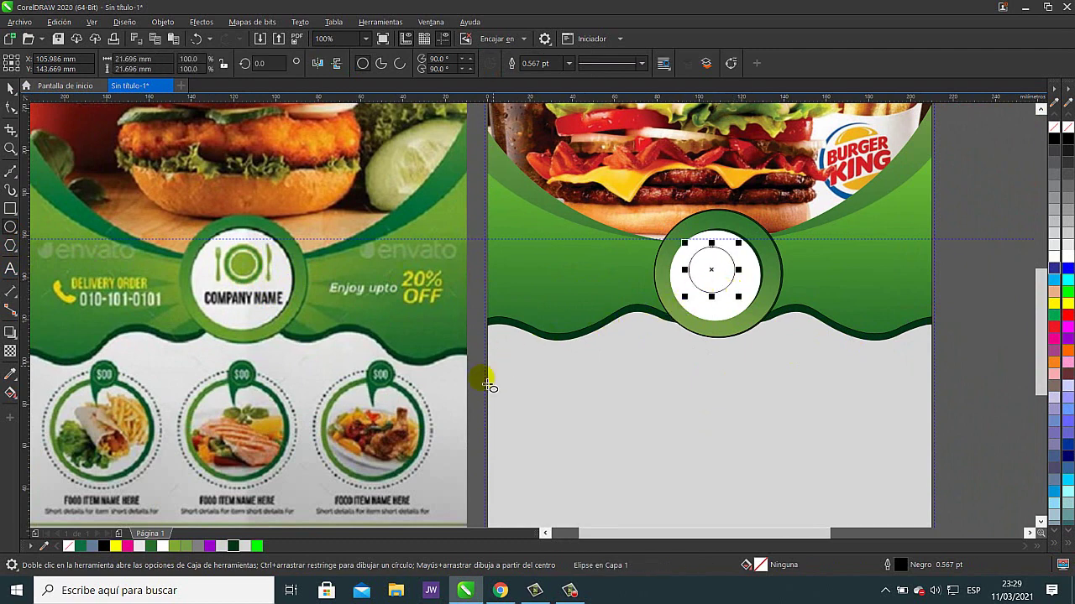
click(10, 374)
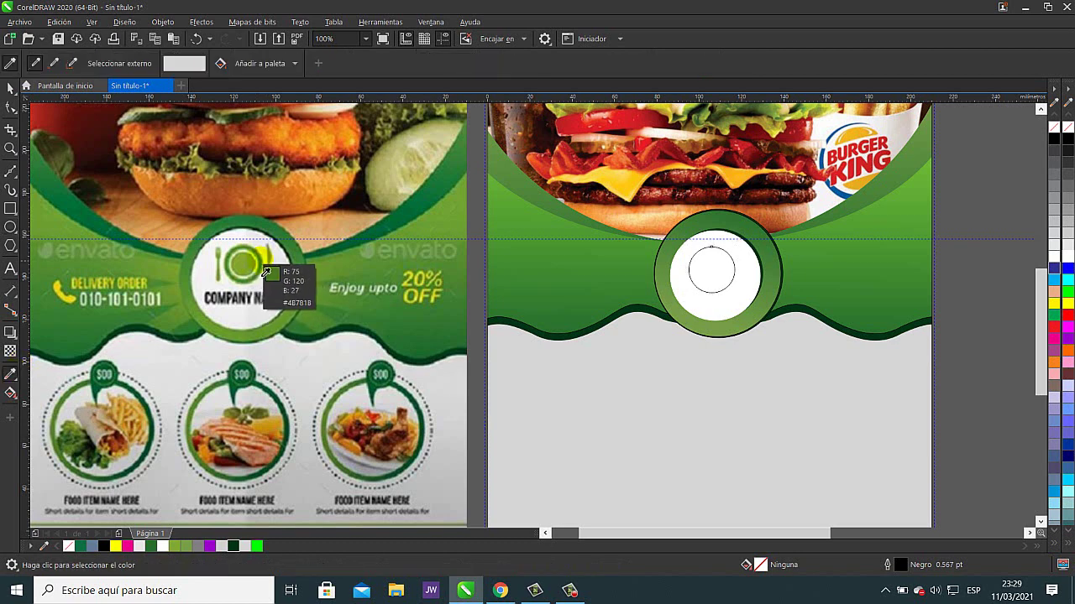
click(267, 272)
click(712, 270)
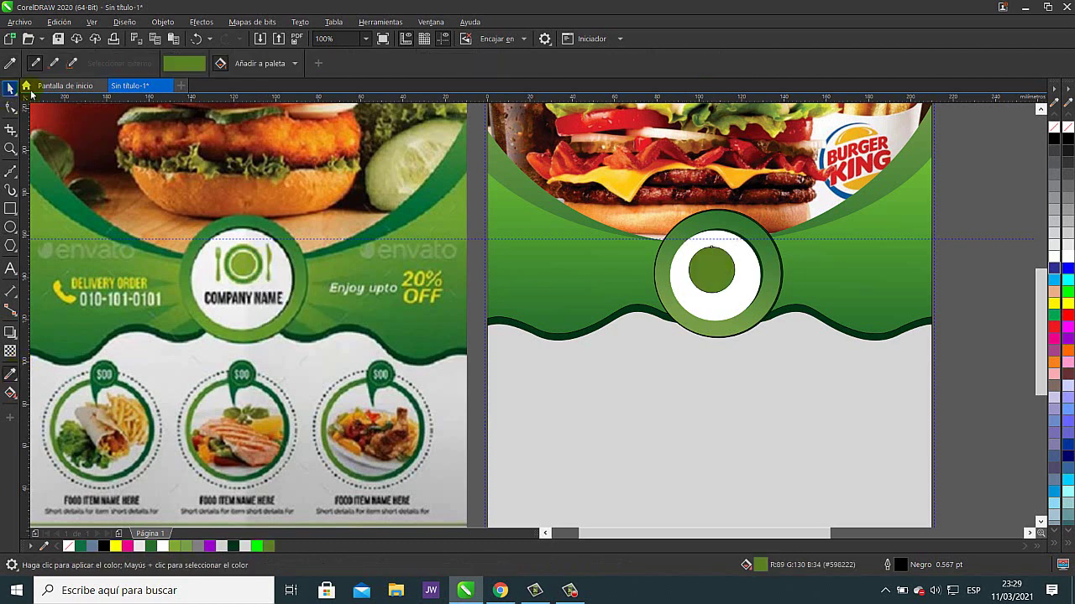
- Move the green circle into place and nudge the white circle slightly upward
key(space)
scroll(760, 270, right, 5)
scroll(761, 270, up, 2)
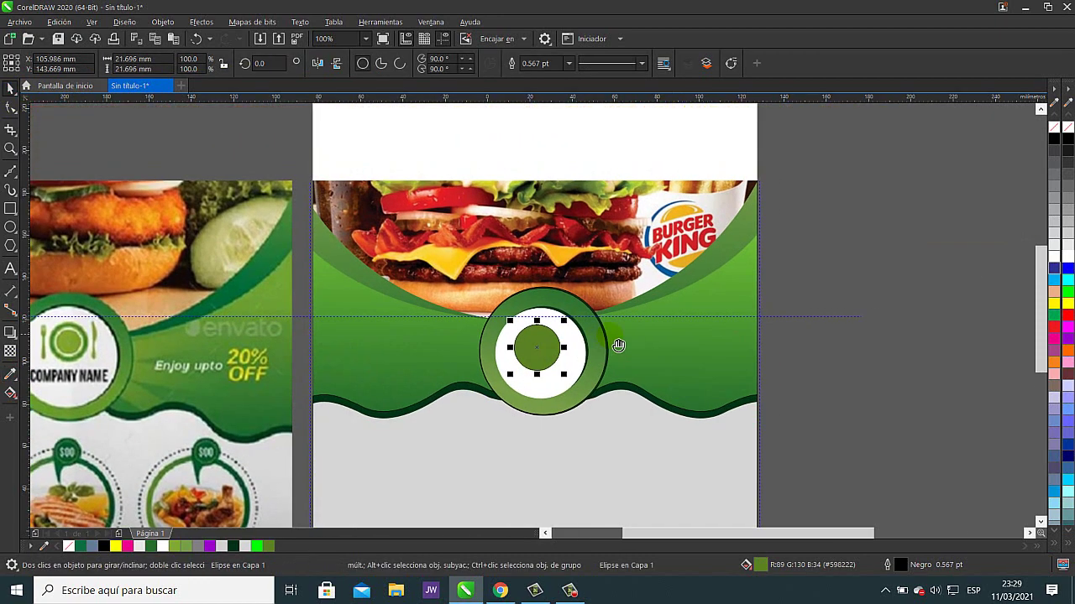
drag(543, 342, 549, 350)
scroll(559, 346, up, 2)
click(583, 327)
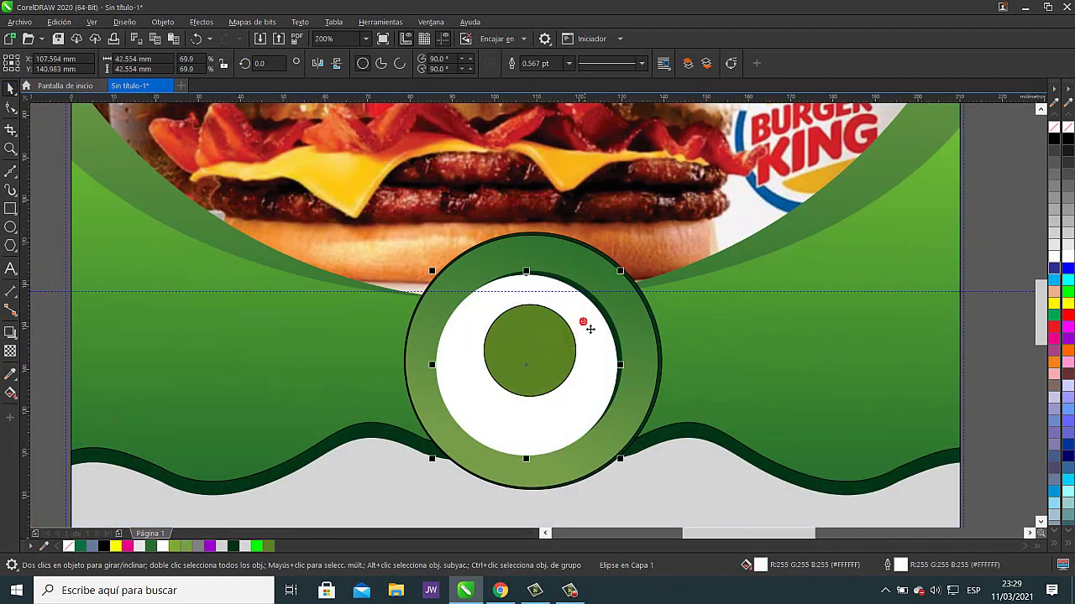
key(Up)
key(Up)
key(Up)
key(Up)
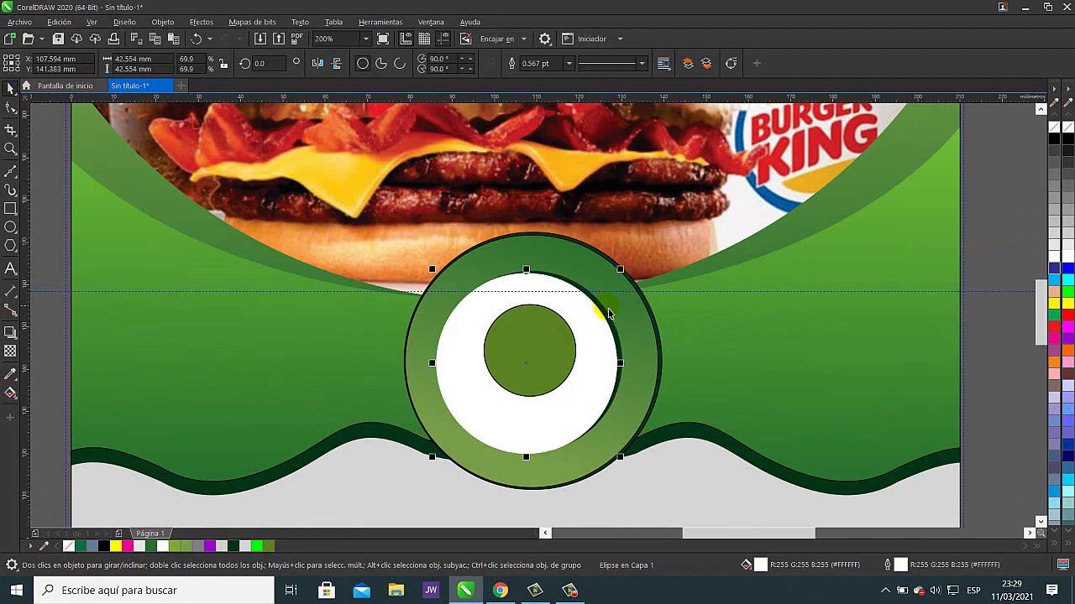
click(622, 333)
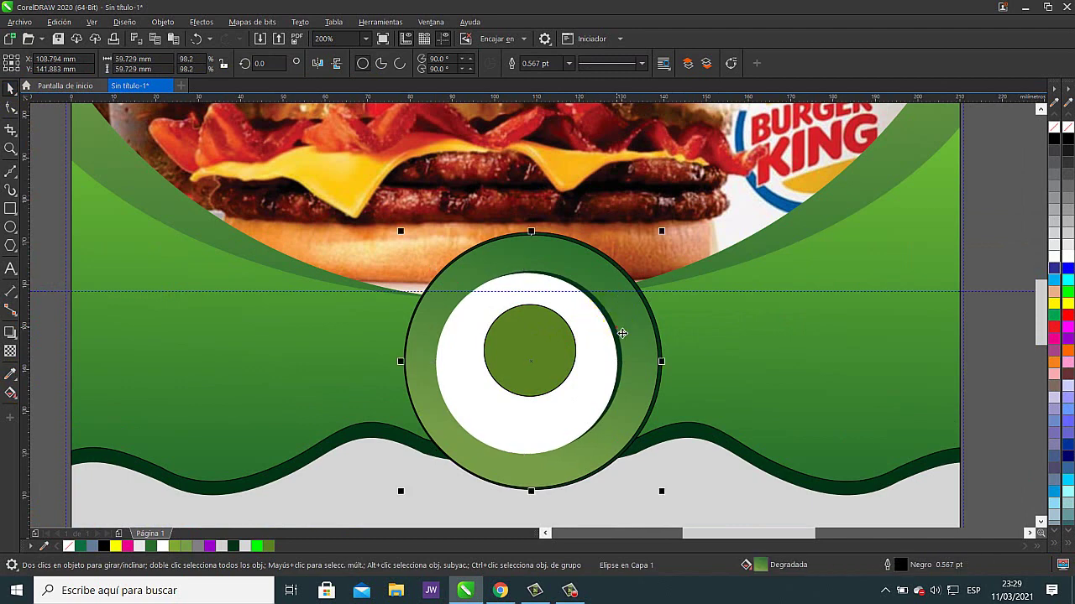
key(Escape)
scroll(576, 352, down, 3)
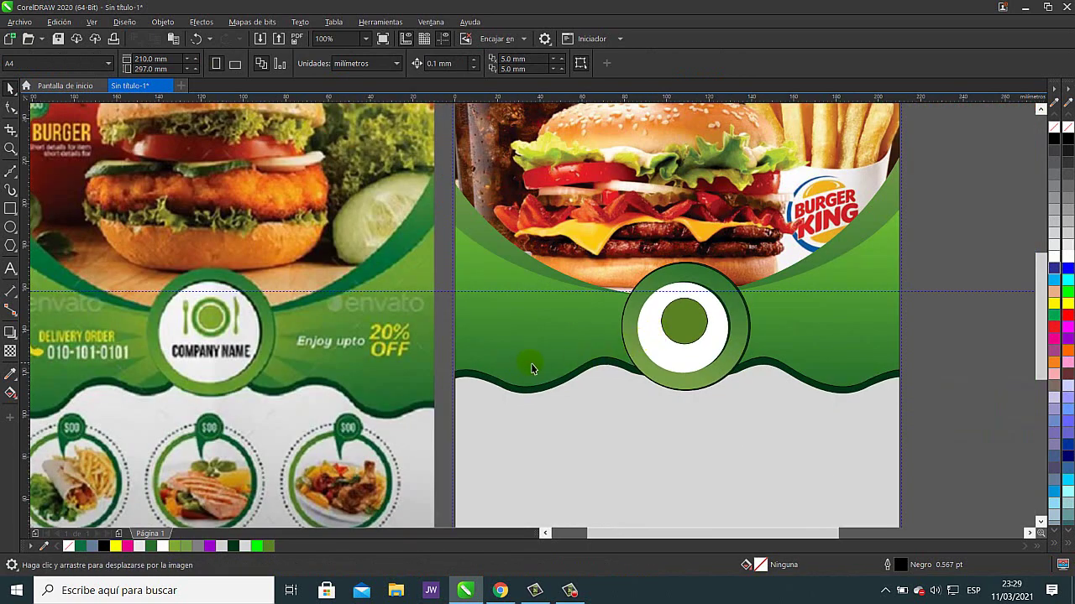
- Add a smaller white circle and a yellow-green centre with matching outline inside the green circle
click(686, 330)
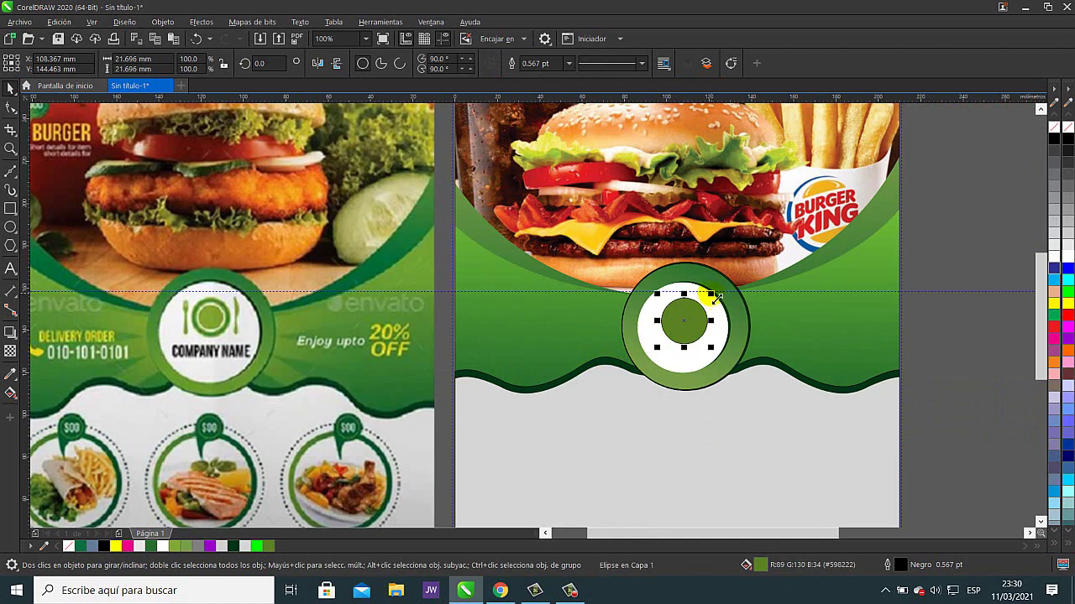
drag(711, 296, 707, 306)
click(1066, 261)
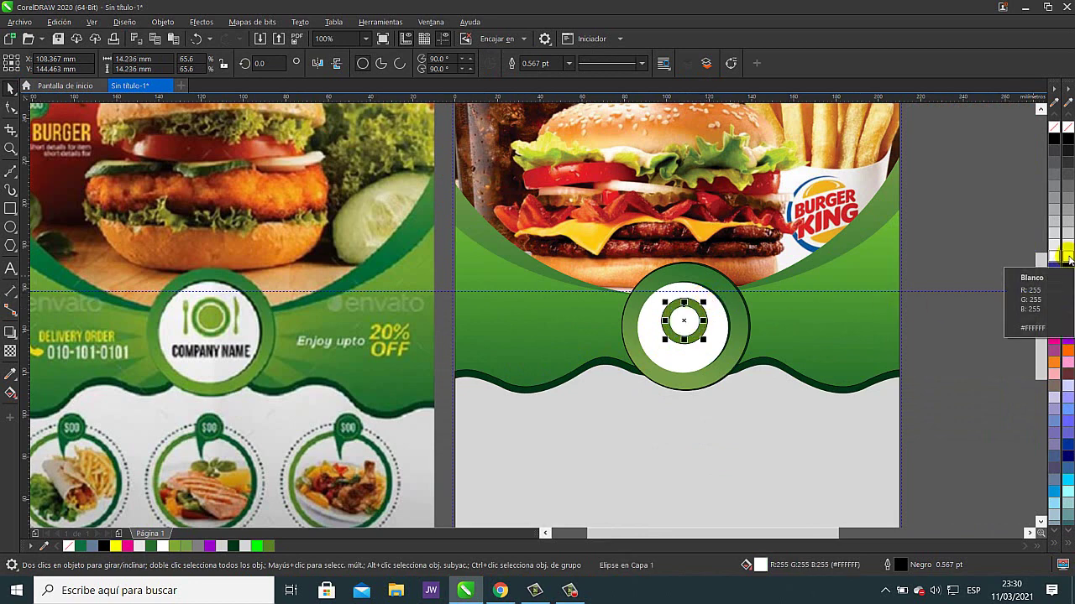
scroll(693, 314, up, 3)
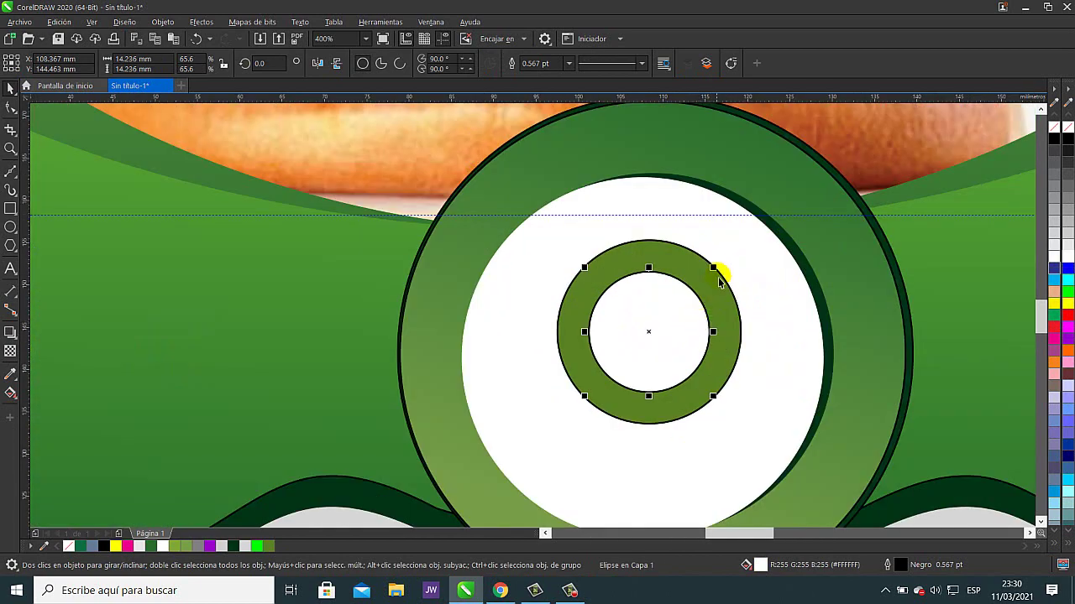
mouse_move(712, 268)
mouse_down()
mouse_move(729, 264)
mouse_move(713, 270)
mouse_up()
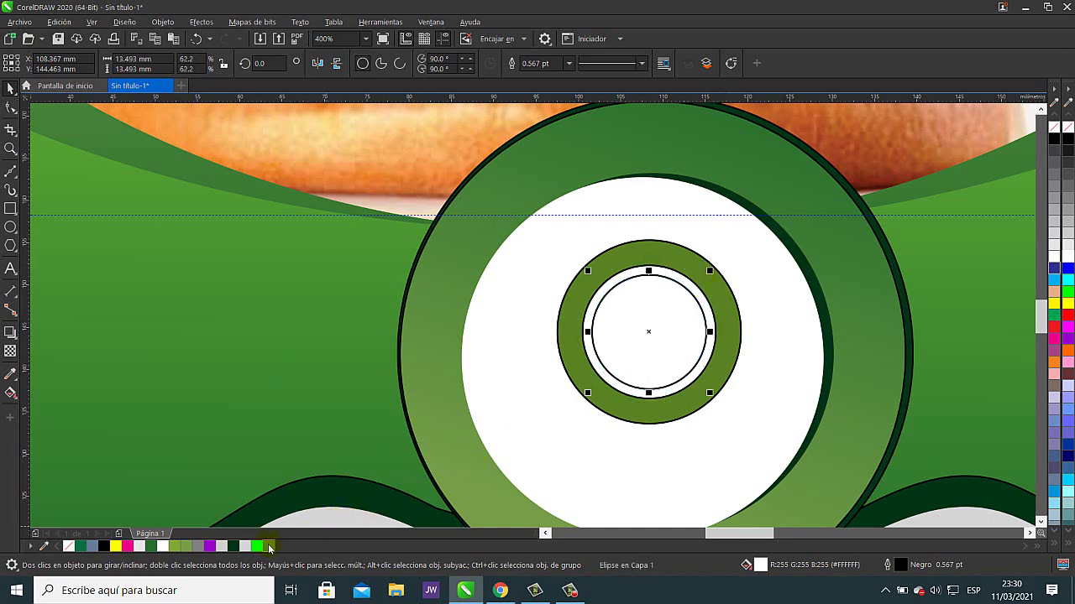
click(268, 547)
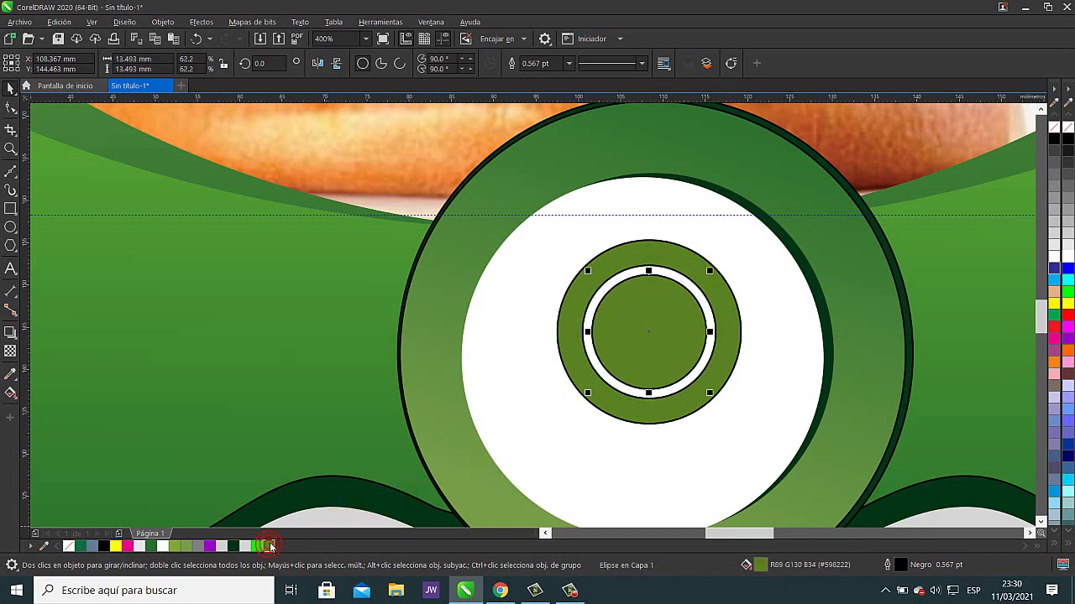
click(180, 547)
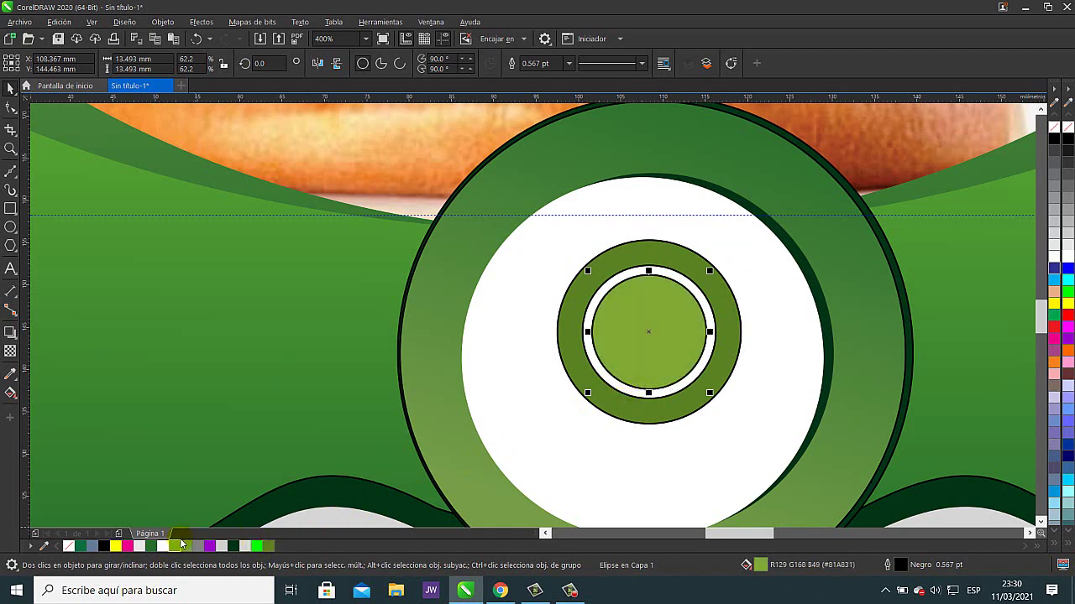
right_click(180, 544)
- Marquee-select the three concentric circles, group them with Ctrl+G, and adjust their position
scroll(545, 410, down, 2)
scroll(546, 409, down, 2)
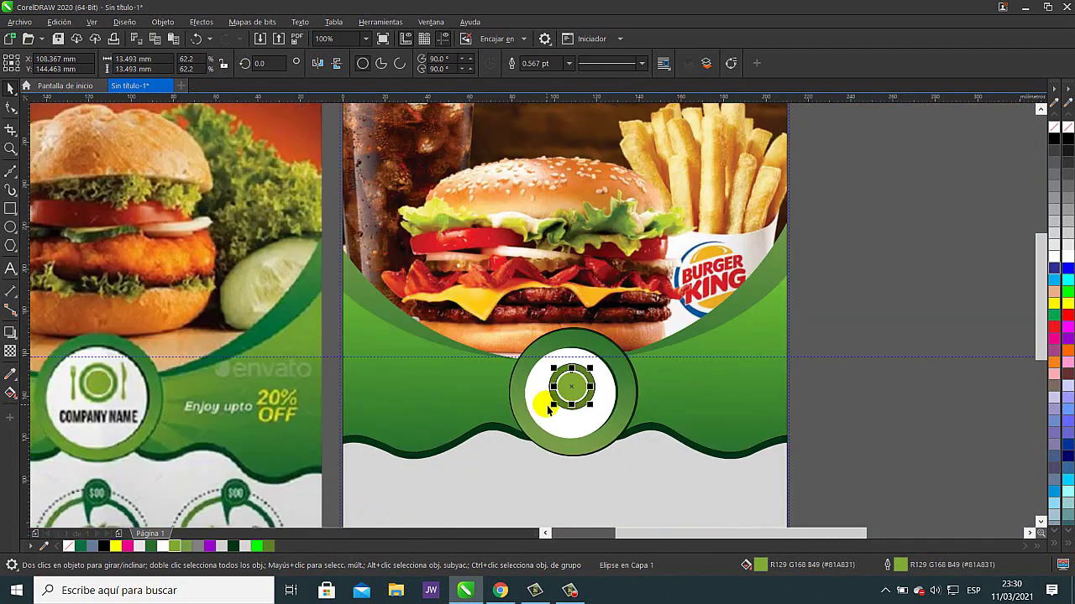
click(900, 339)
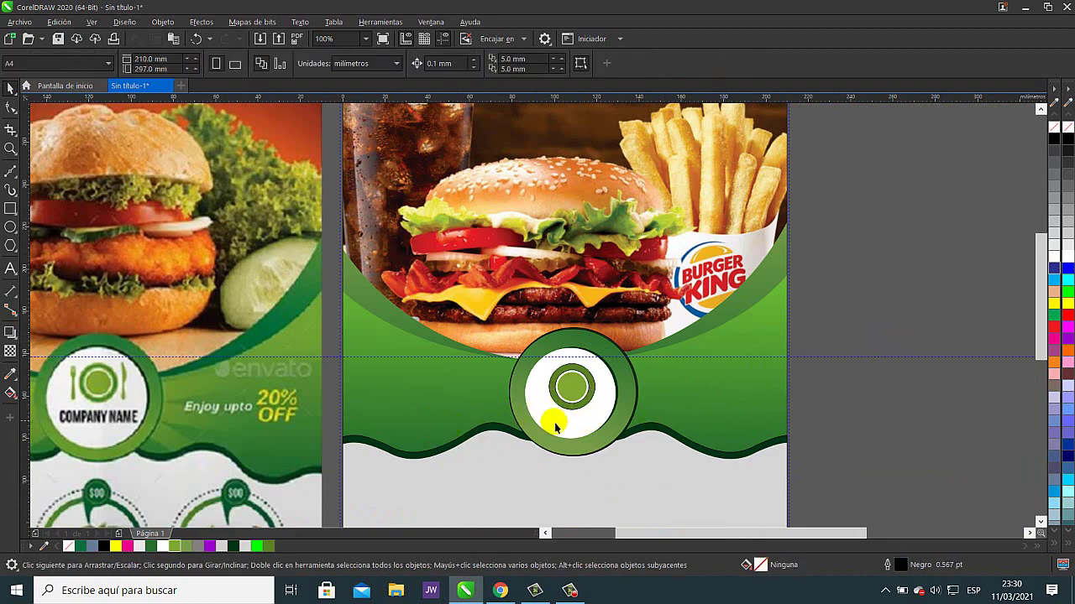
drag(628, 421, 741, 392)
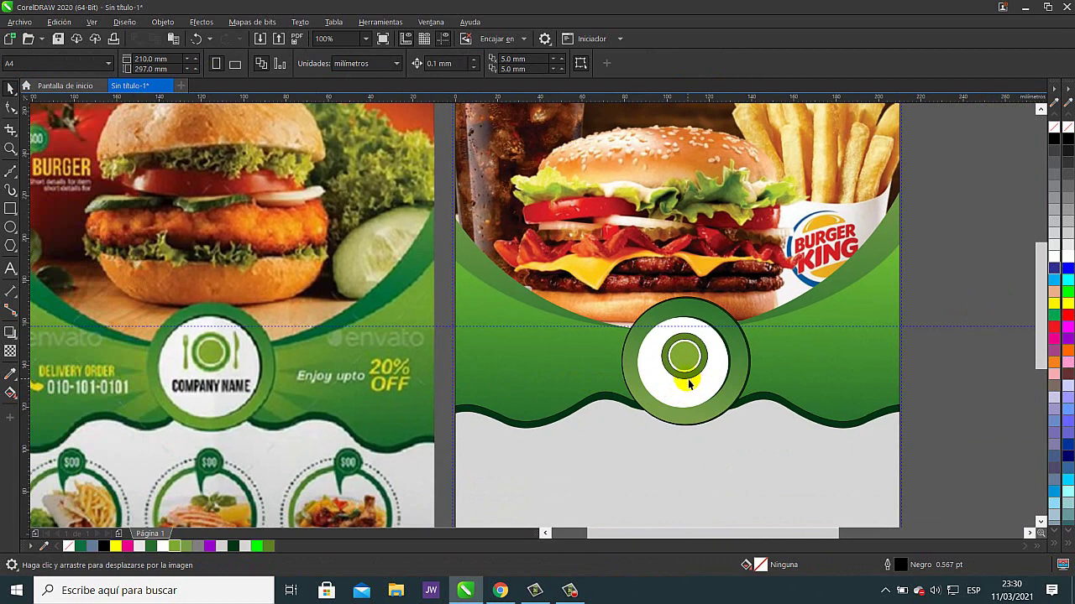
drag(956, 296, 631, 391)
click(672, 64)
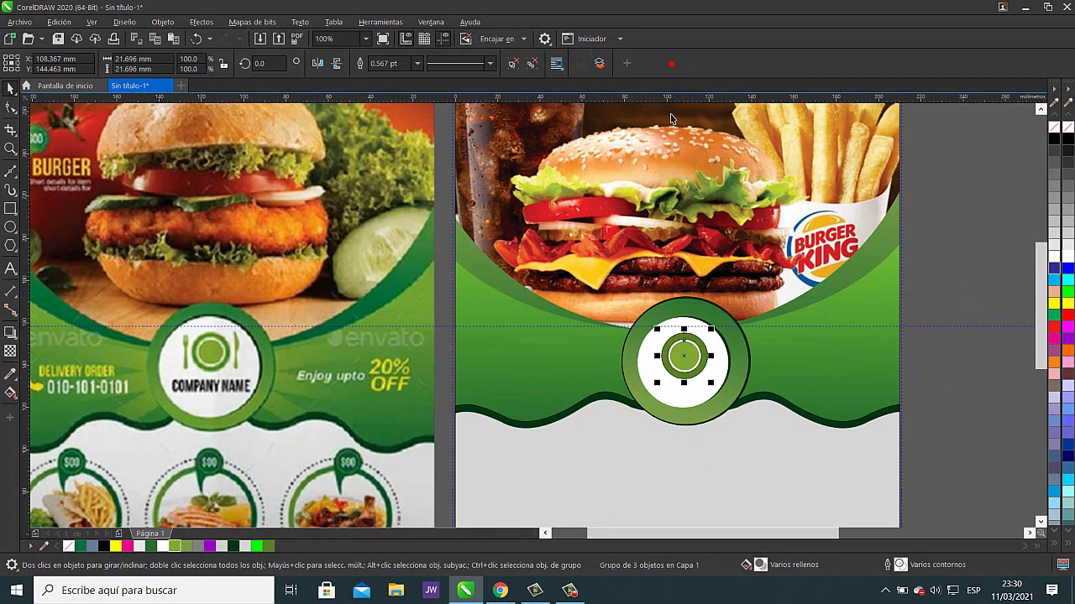
mouse_move(684, 356)
mouse_down()
mouse_move(839, 357)
mouse_move(690, 355)
mouse_up()
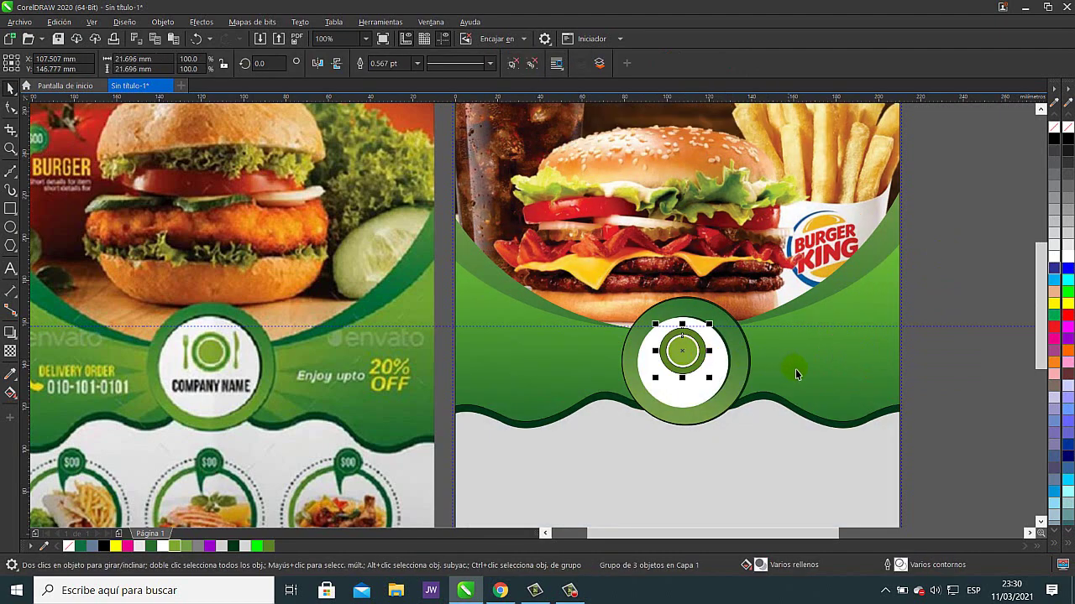
- Frame both flyers and select the badge's dark-green circle to strip its black outline
click(985, 391)
scroll(772, 383, down, 2)
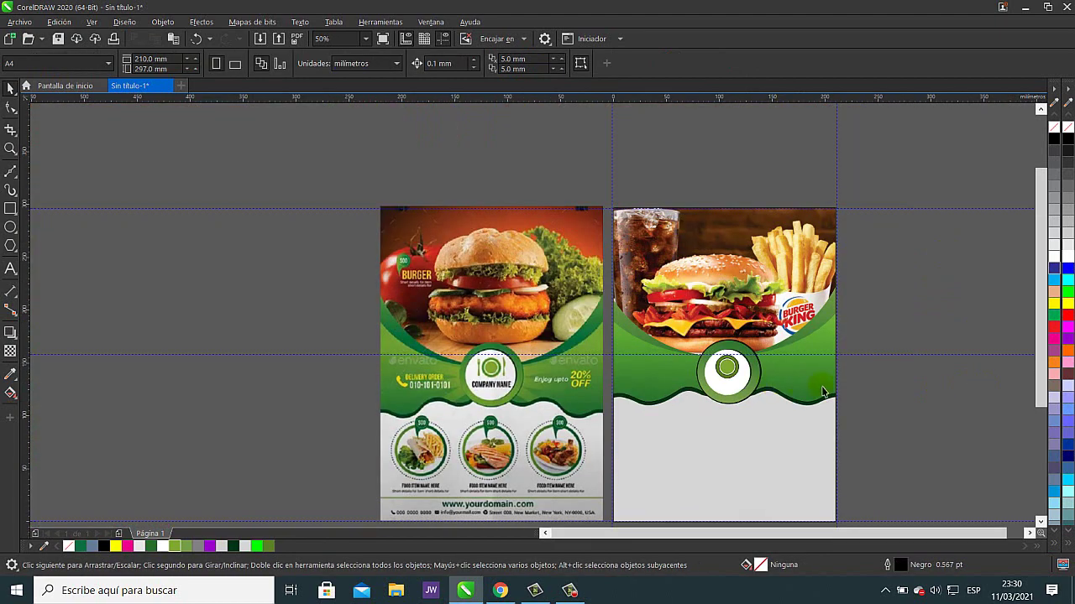
drag(886, 401, 773, 371)
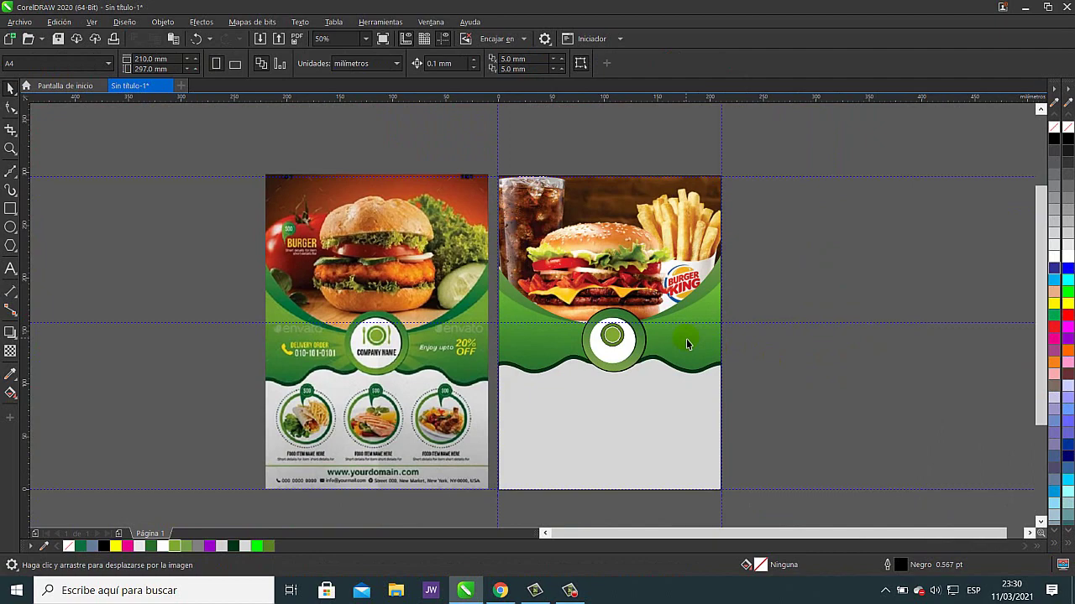
scroll(648, 331, up, 3)
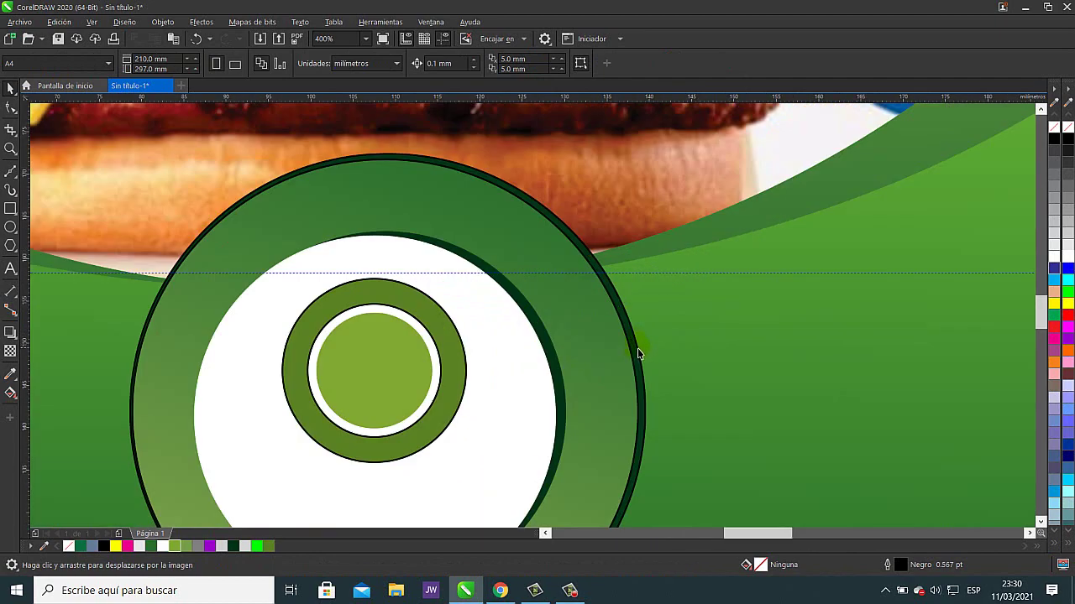
click(638, 354)
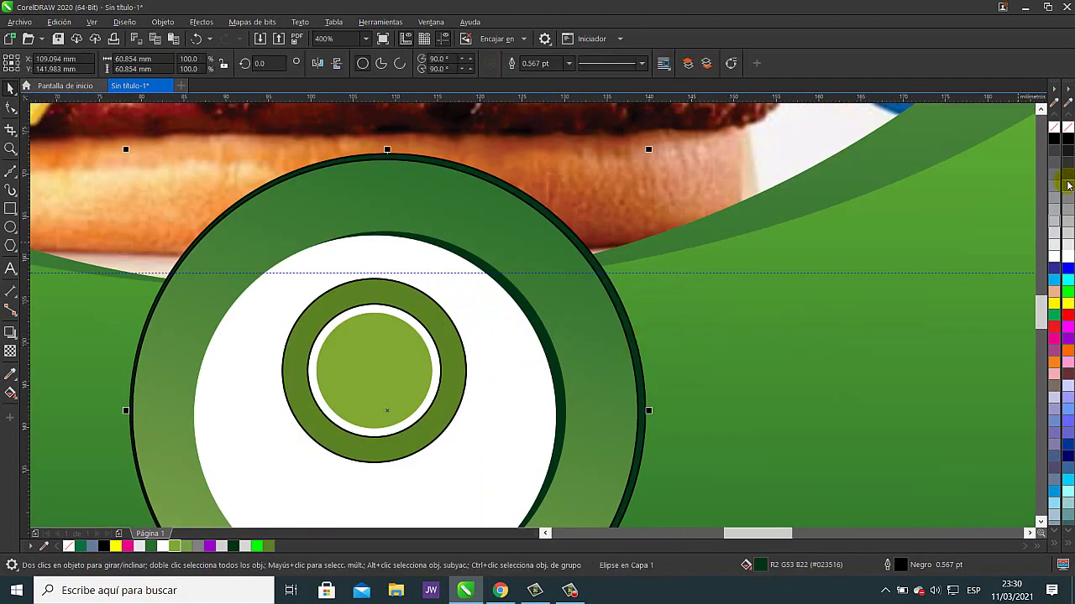
scroll(876, 359, down, 3)
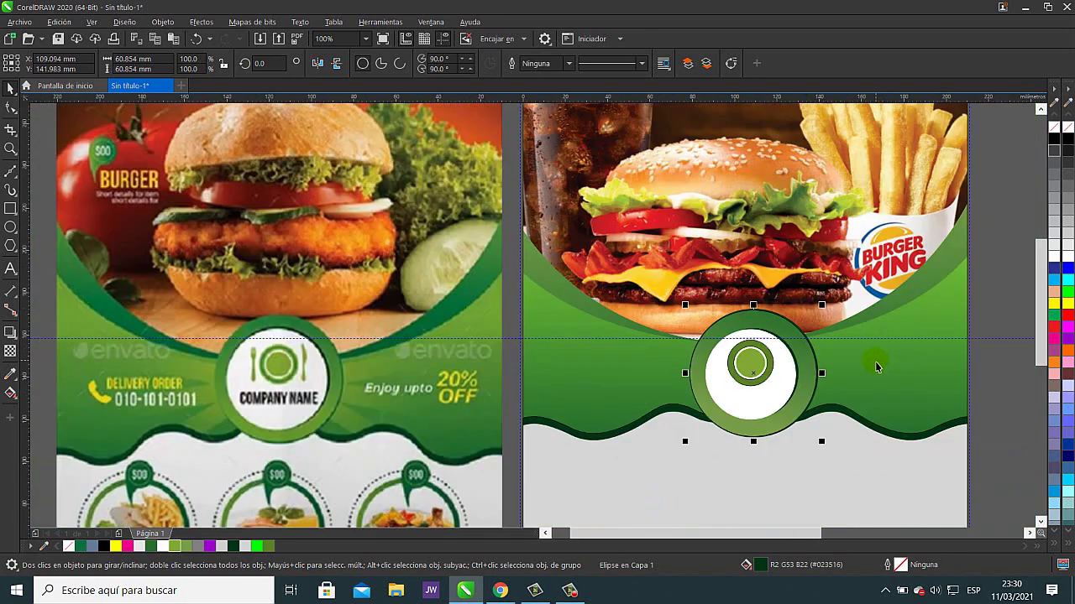
drag(760, 361, 642, 322)
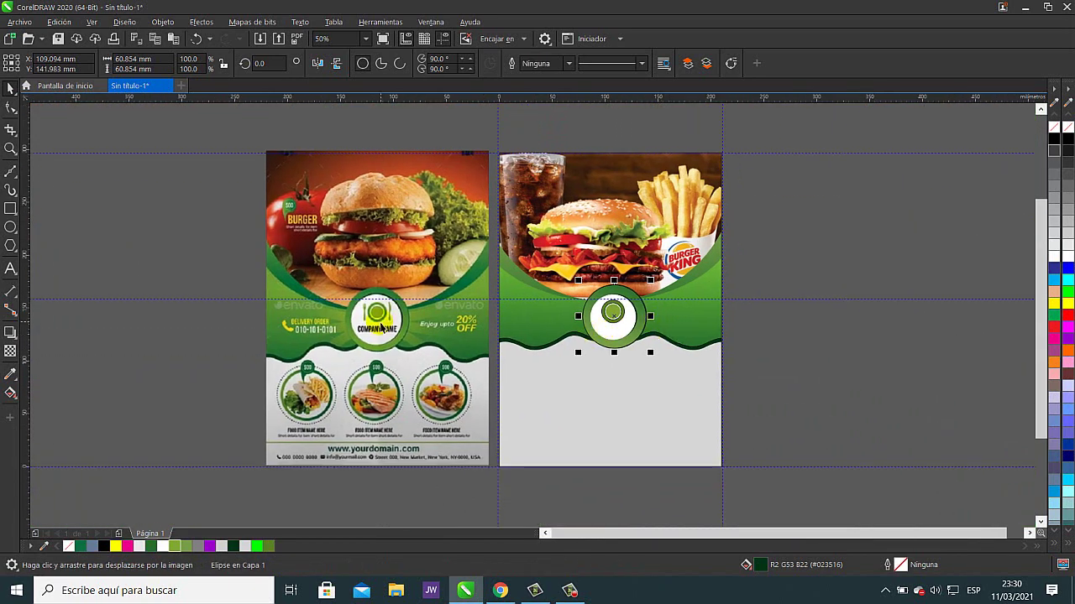
click(500, 591)
- Copy the black fork, knife and spoon silhouette from the 'cubiertos vector' image results, back in CorelDRAW
click(470, 11)
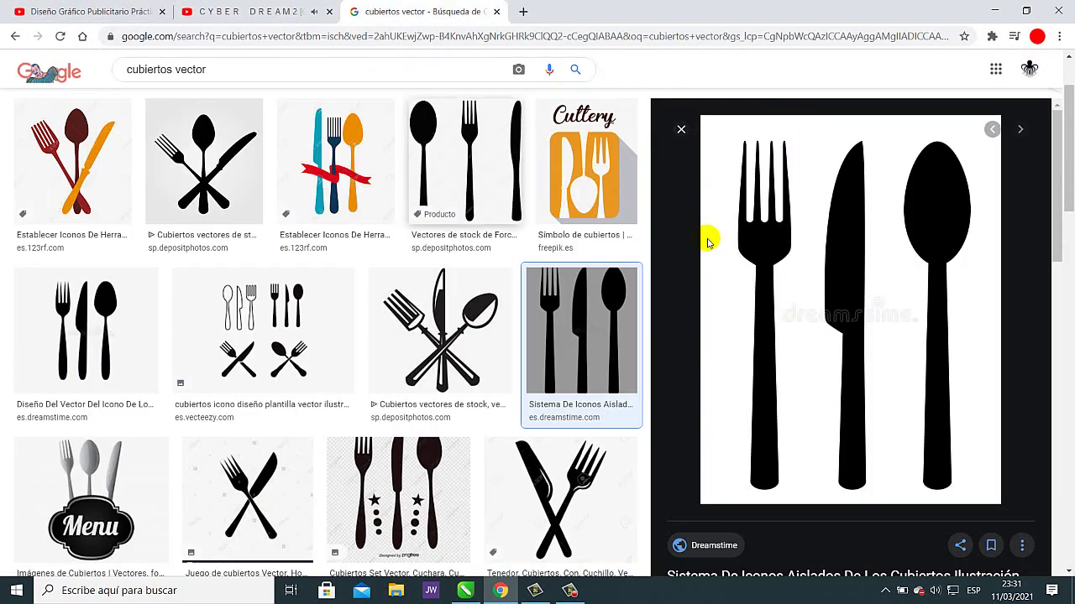
right_click(878, 242)
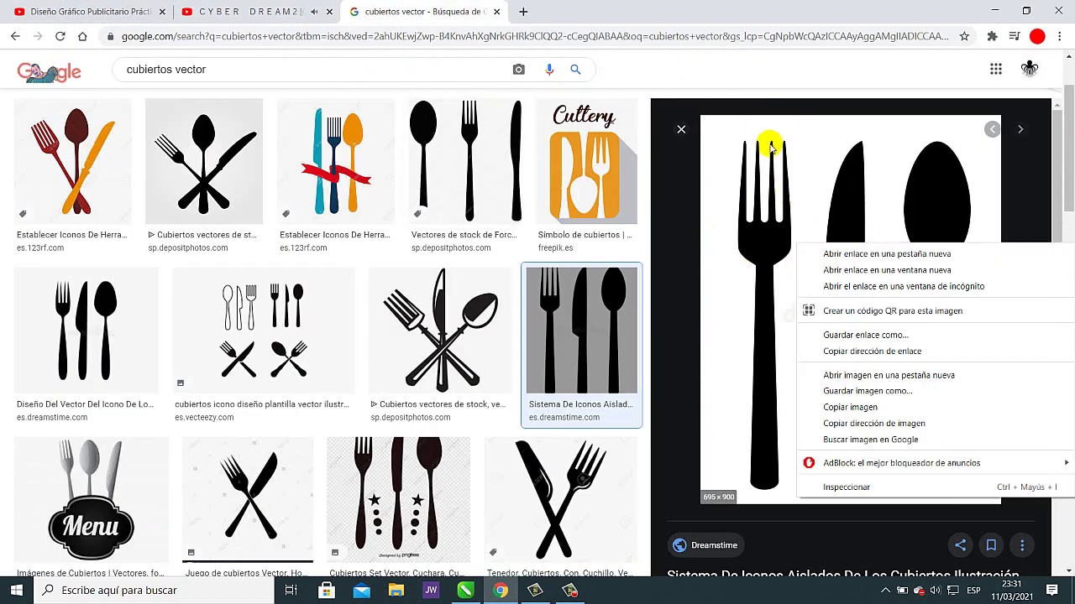
click(811, 50)
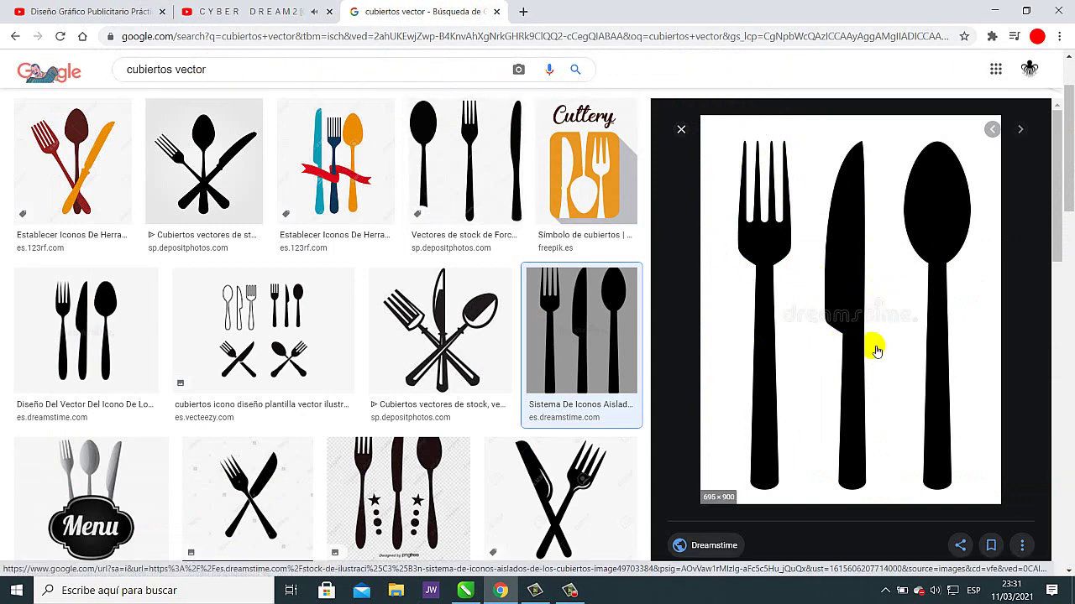
right_click(857, 286)
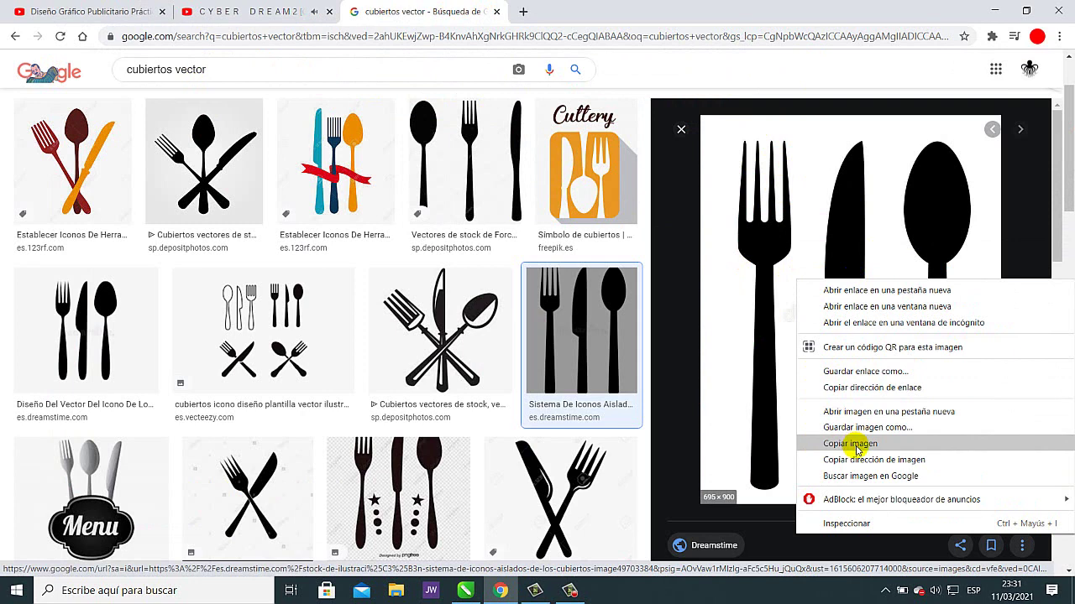
click(857, 450)
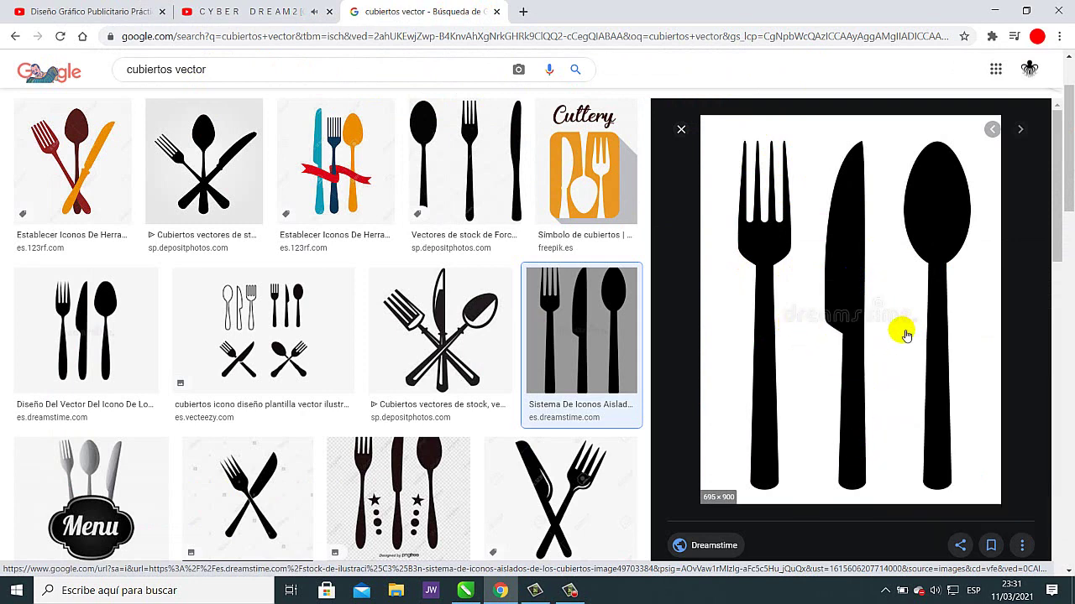
click(466, 591)
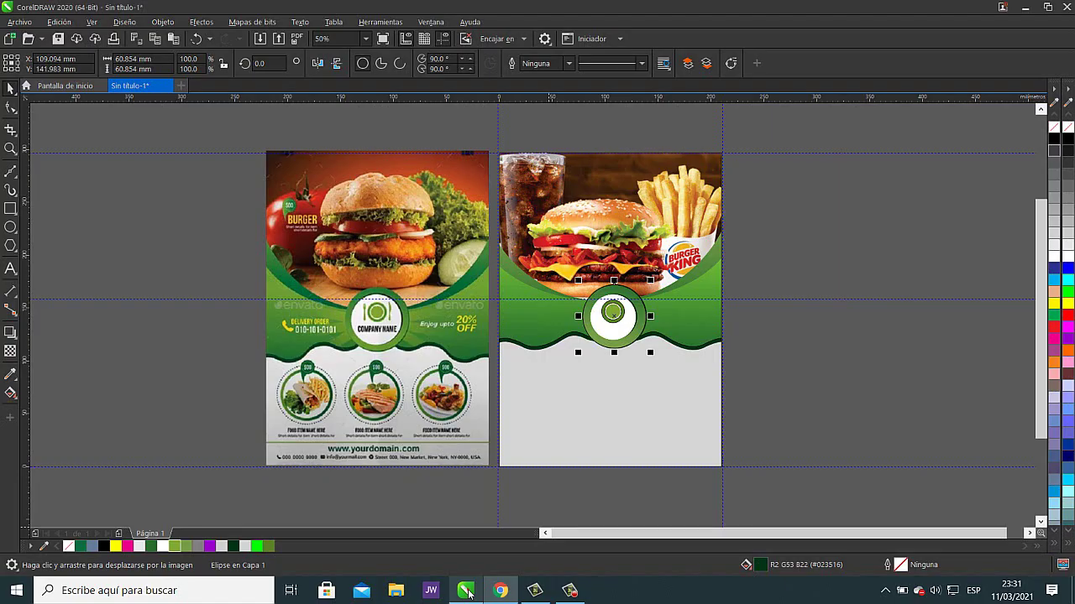
- Paste the copied cutlery image onto the canvas and bring it into view
right_click(827, 271)
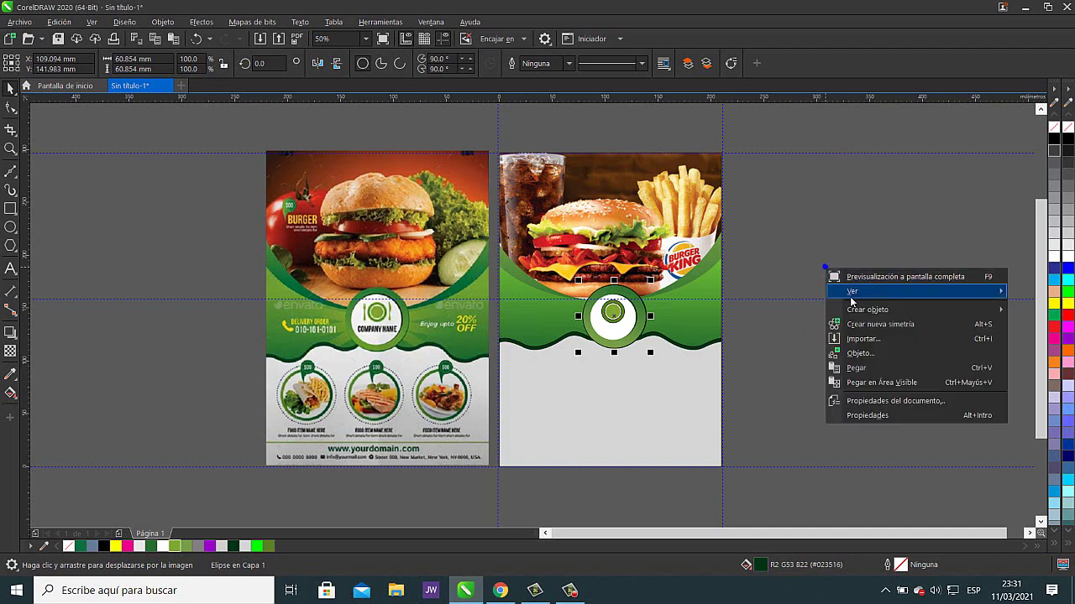
click(855, 367)
drag(907, 249, 621, 319)
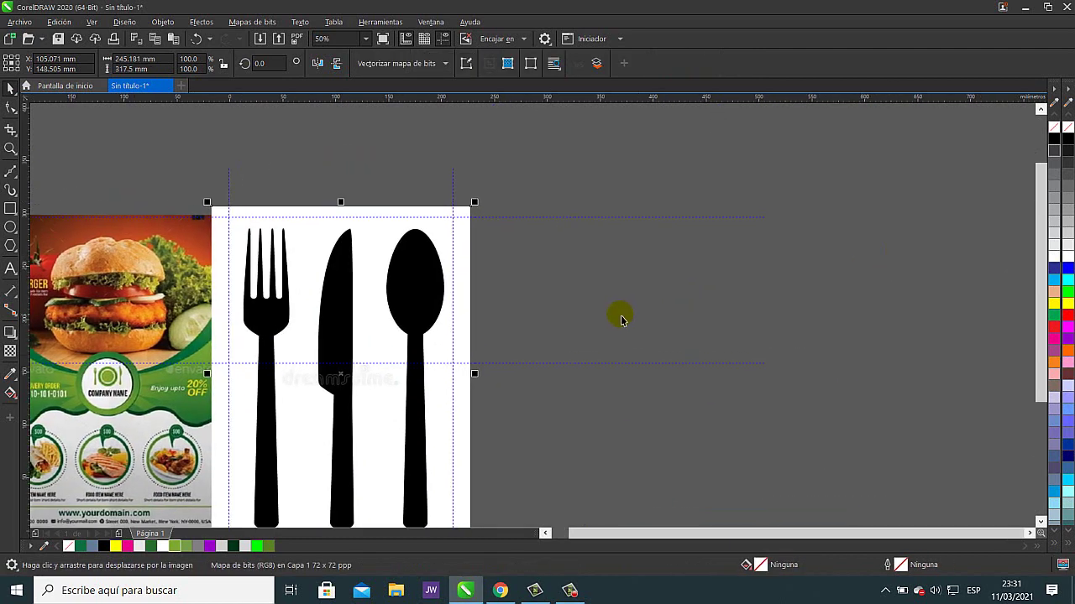
scroll(378, 355, up, 2)
scroll(588, 352, down, 2)
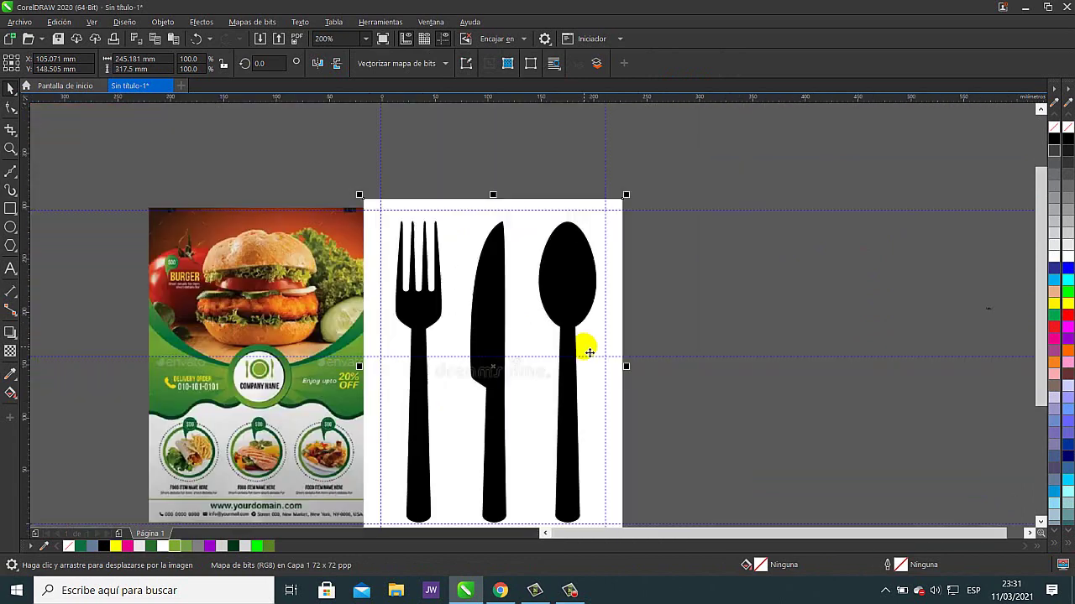
drag(589, 353, 434, 281)
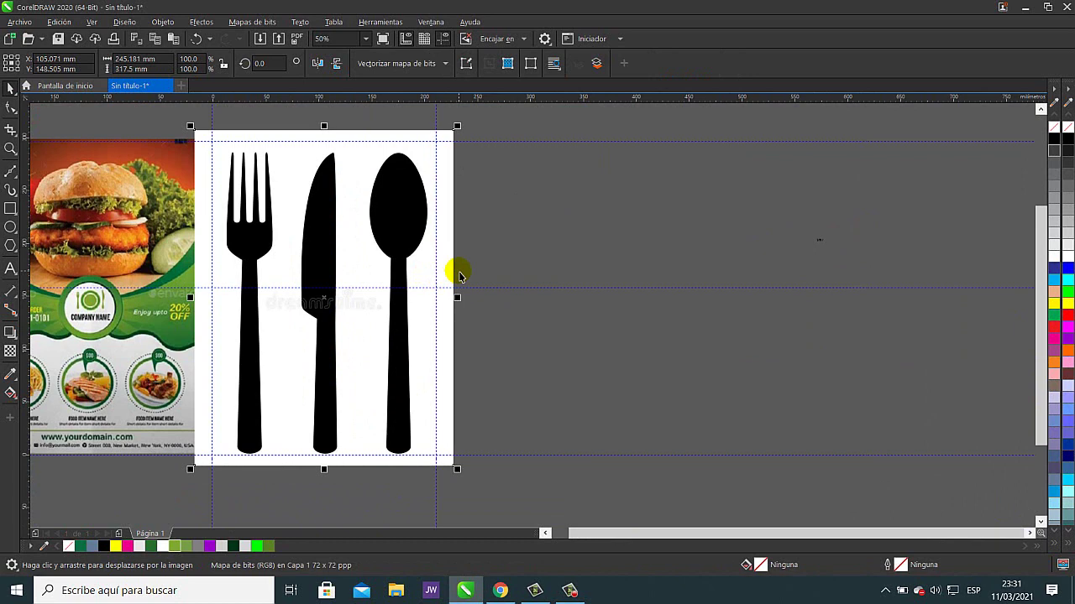
- Set the bitmap's brightness to -13 and contrast to 97, then move it right of the flyers
key(ctrl+b)
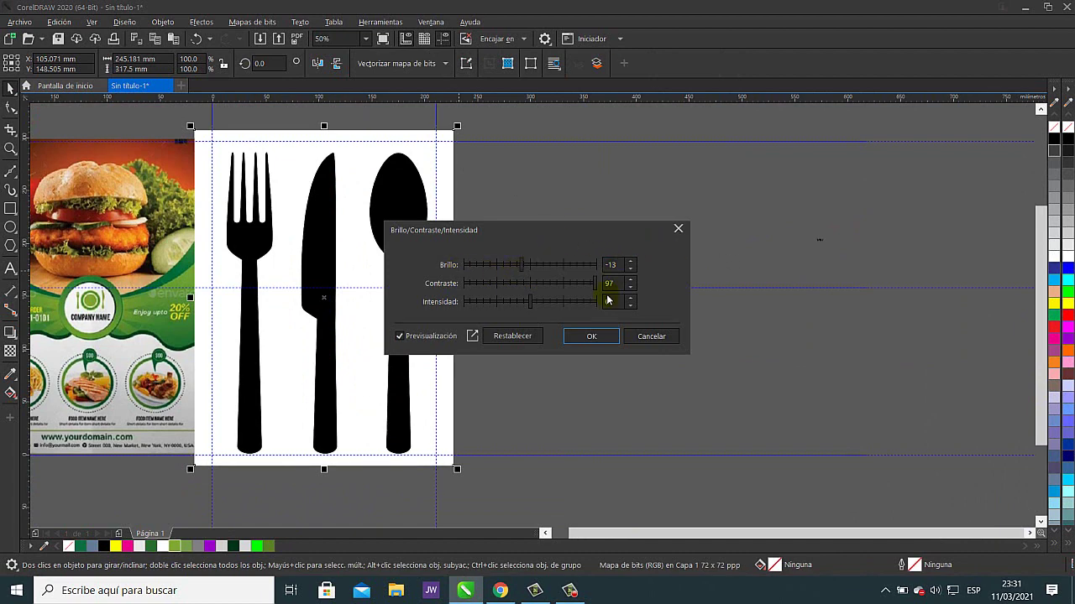
drag(579, 232, 757, 245)
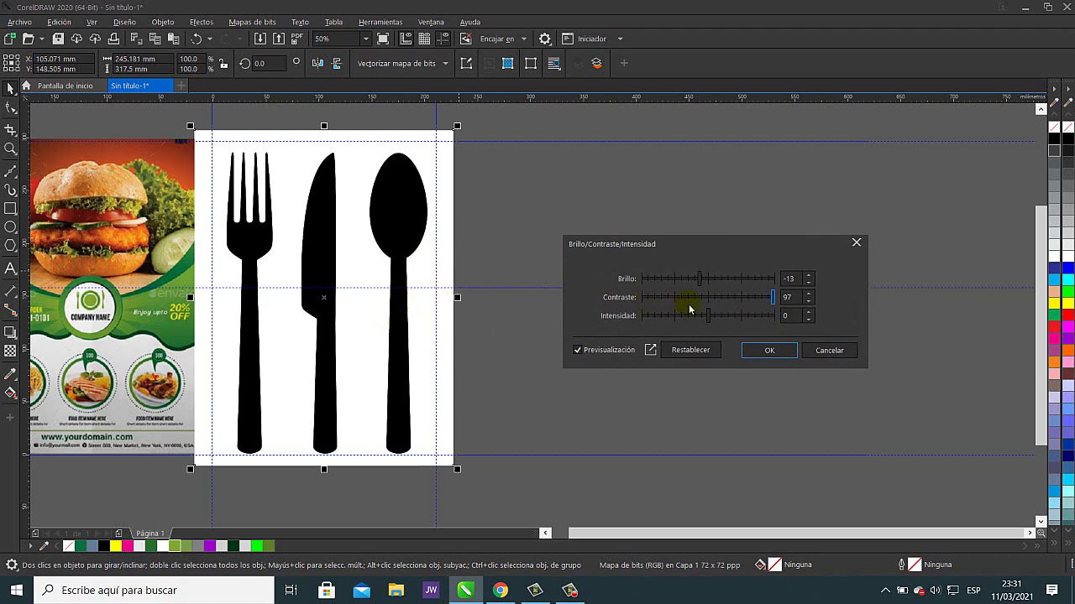
click(769, 351)
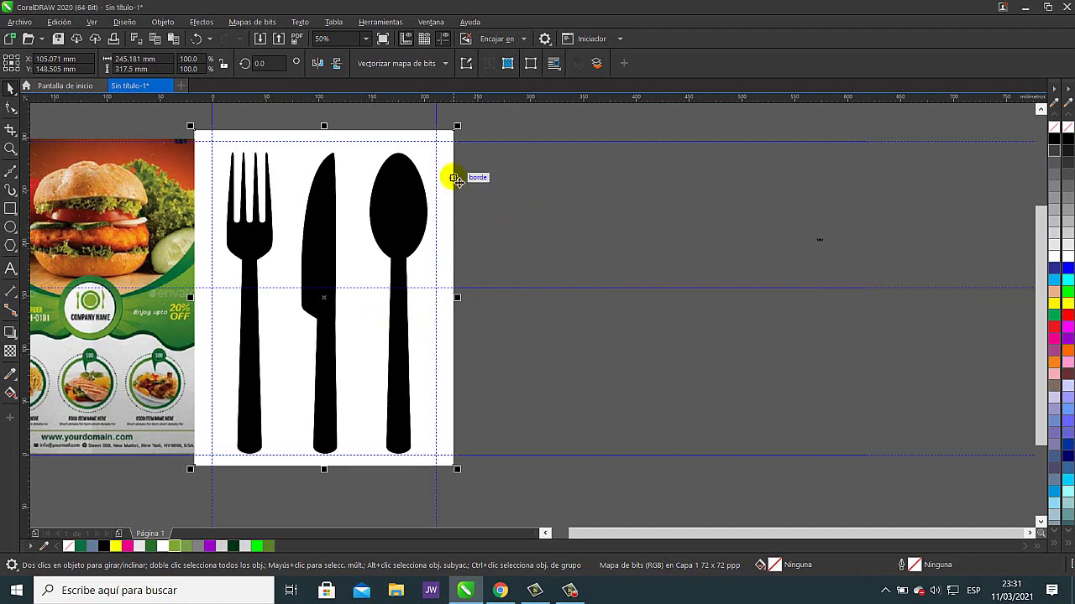
drag(447, 179, 714, 218)
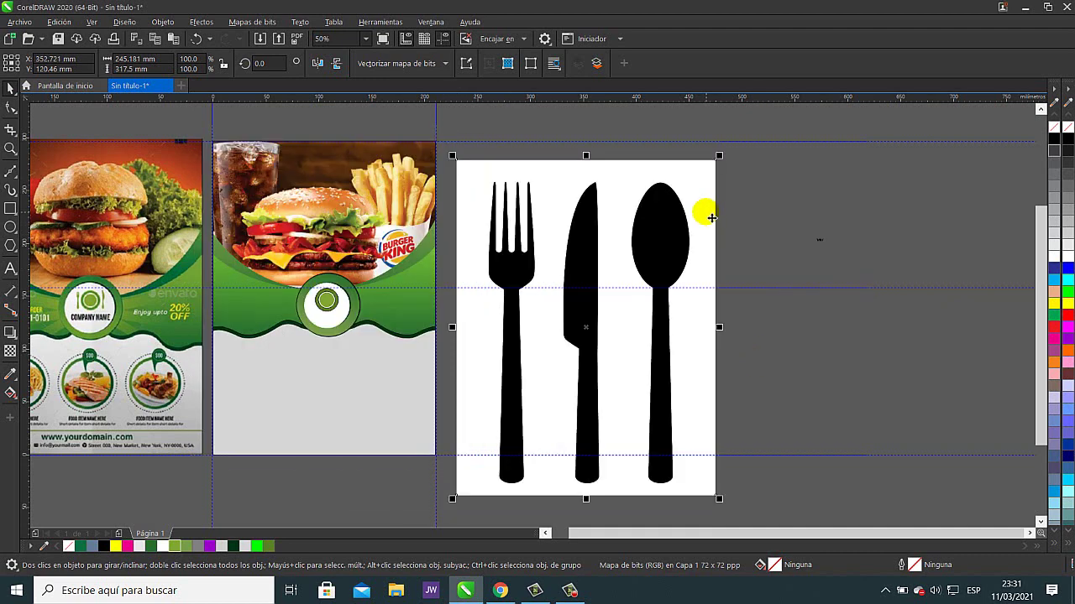
- Trace the cutlery with PowerTRACE Detailed Logo, delete the original bitmap, and reposition the traced group
click(443, 65)
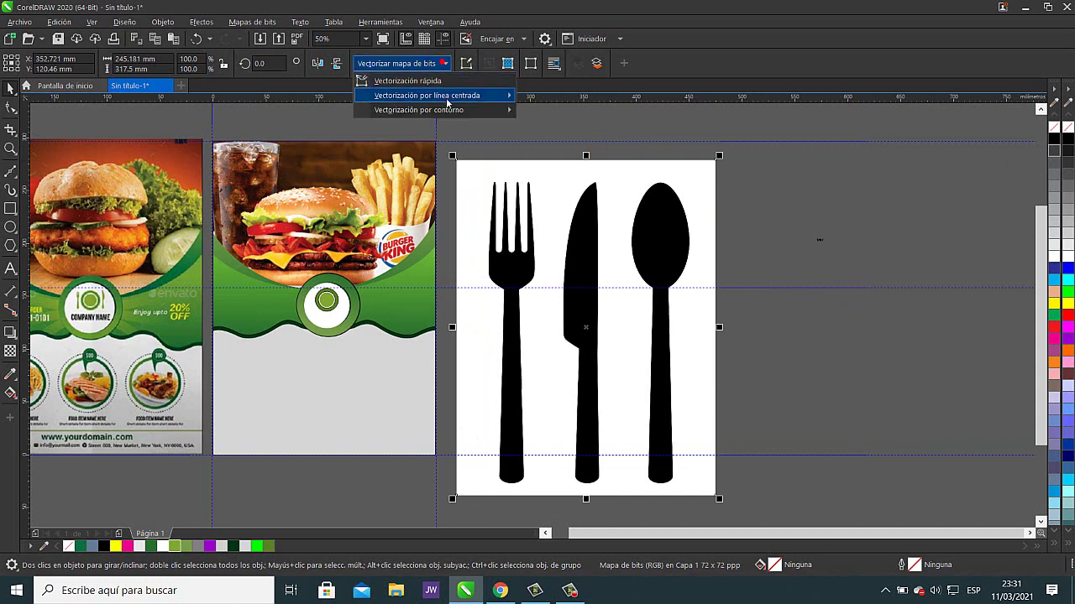
mouse_move(504, 110)
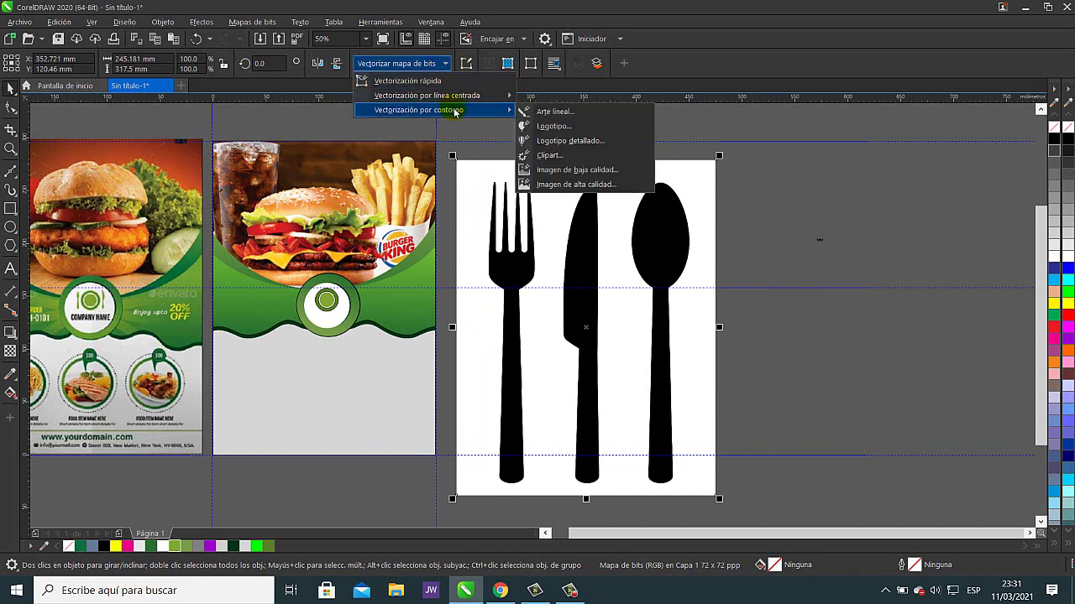
click(601, 142)
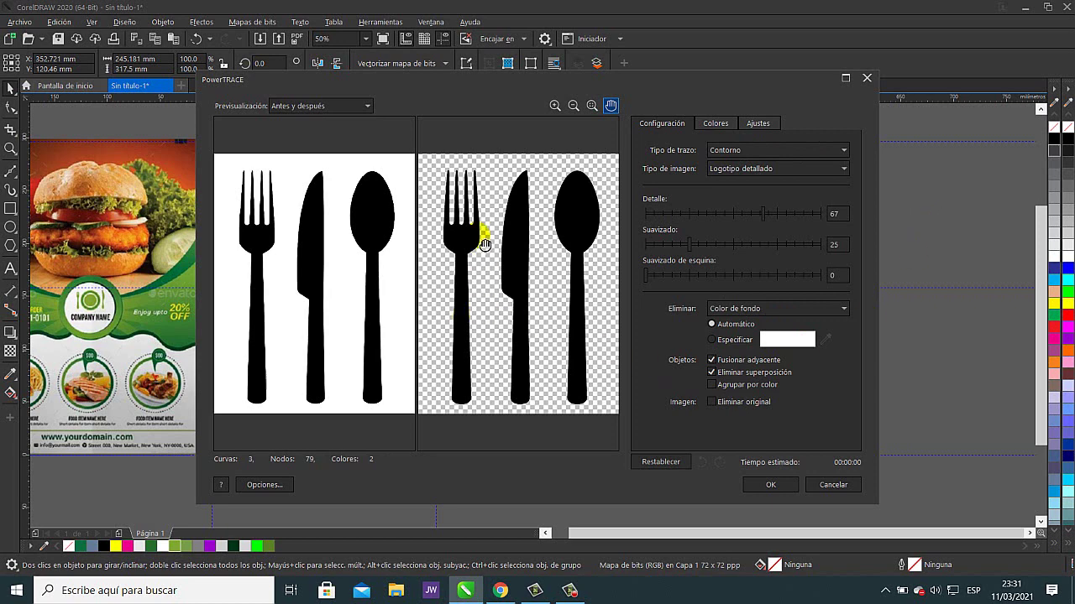
click(771, 485)
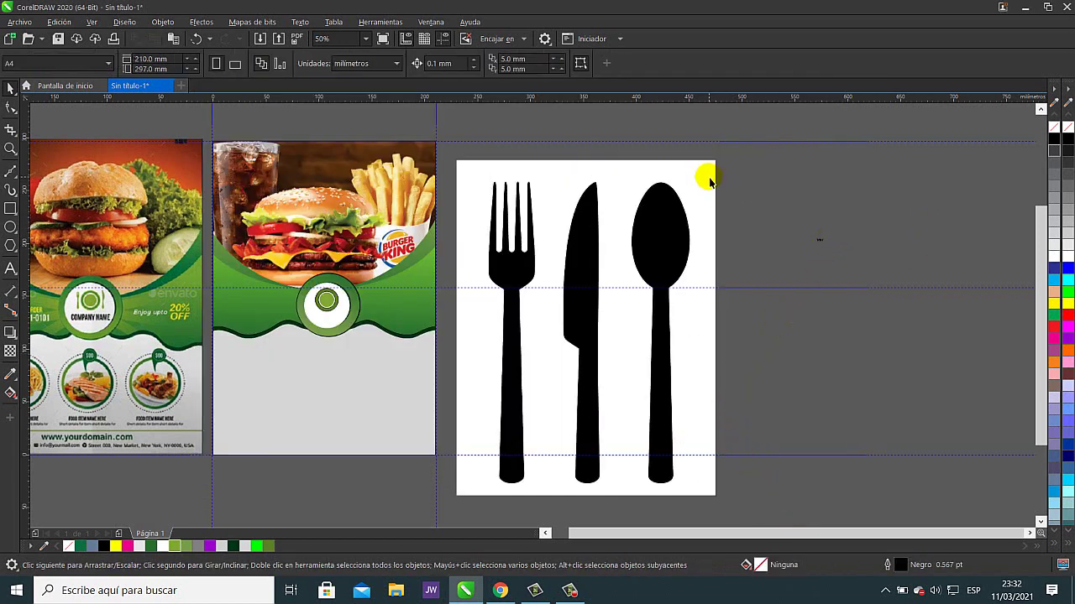
drag(714, 176, 949, 181)
key(Delete)
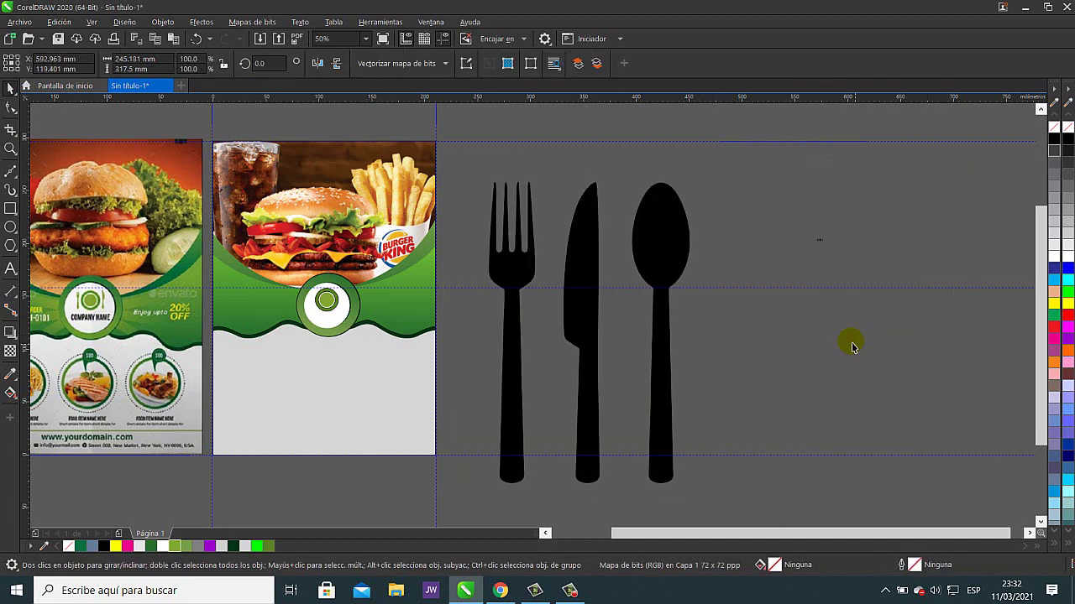
drag(586, 251, 692, 215)
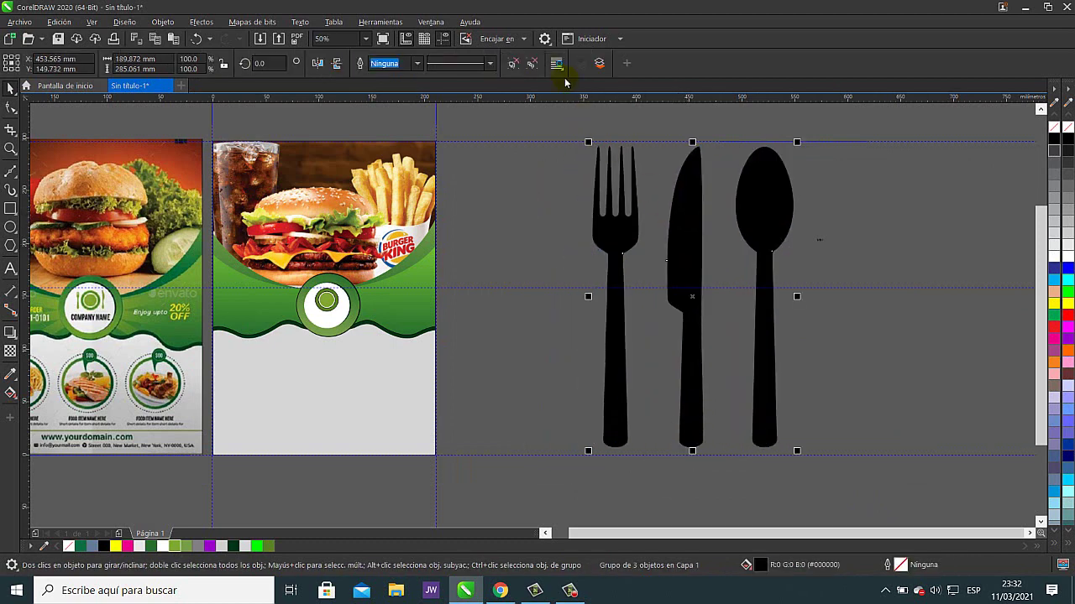
- Ungroup the traced cutlery and delete the spoon
click(512, 65)
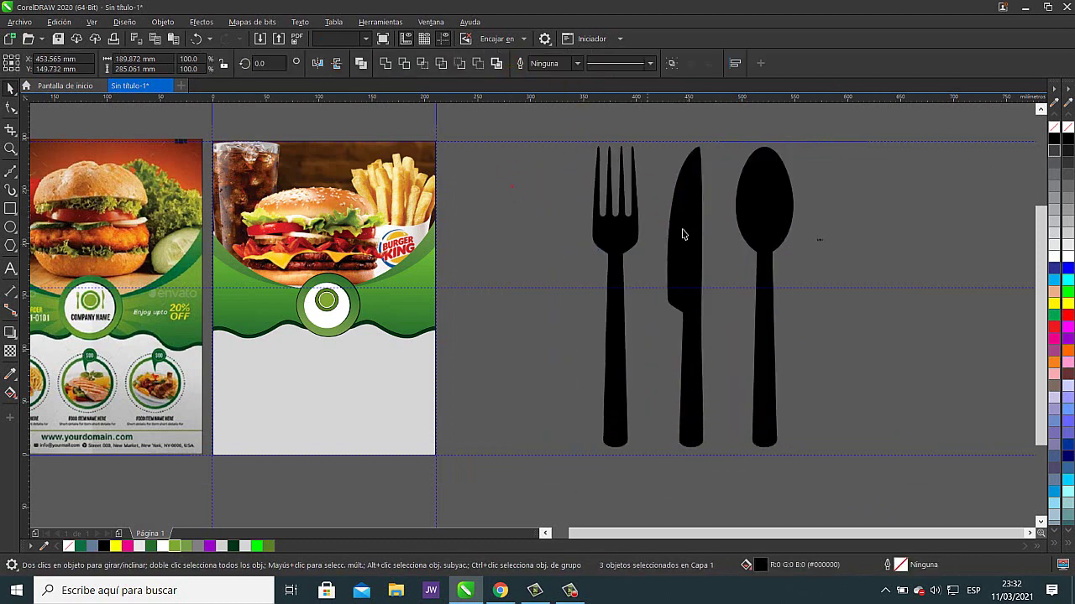
click(840, 211)
drag(789, 212, 863, 213)
key(Delete)
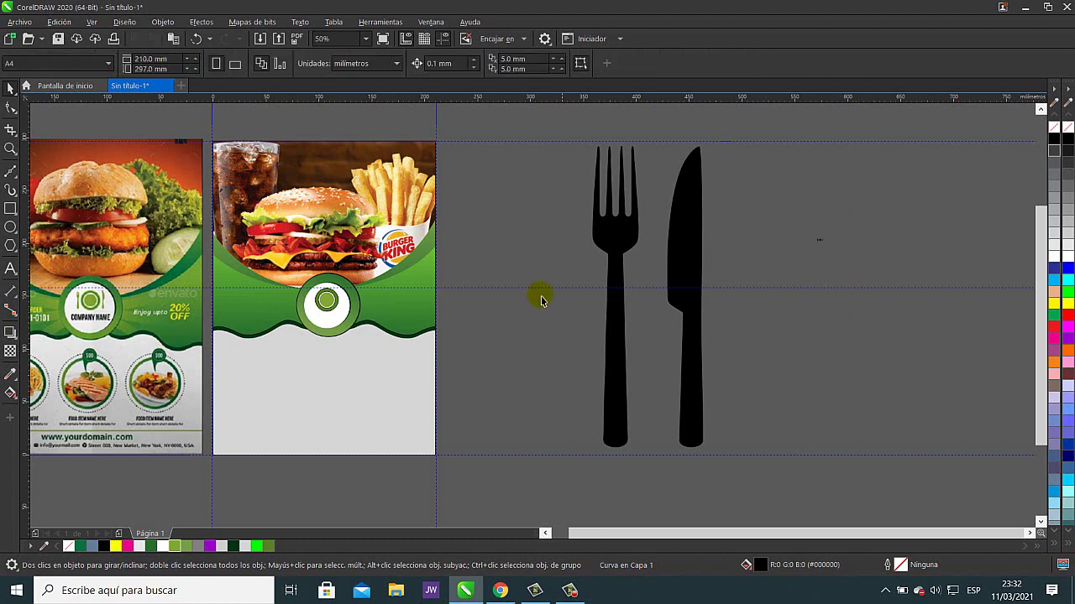
- Shrink the fork and knife to about 9.1% and place them in the right flyer's green circle
drag(568, 126, 782, 460)
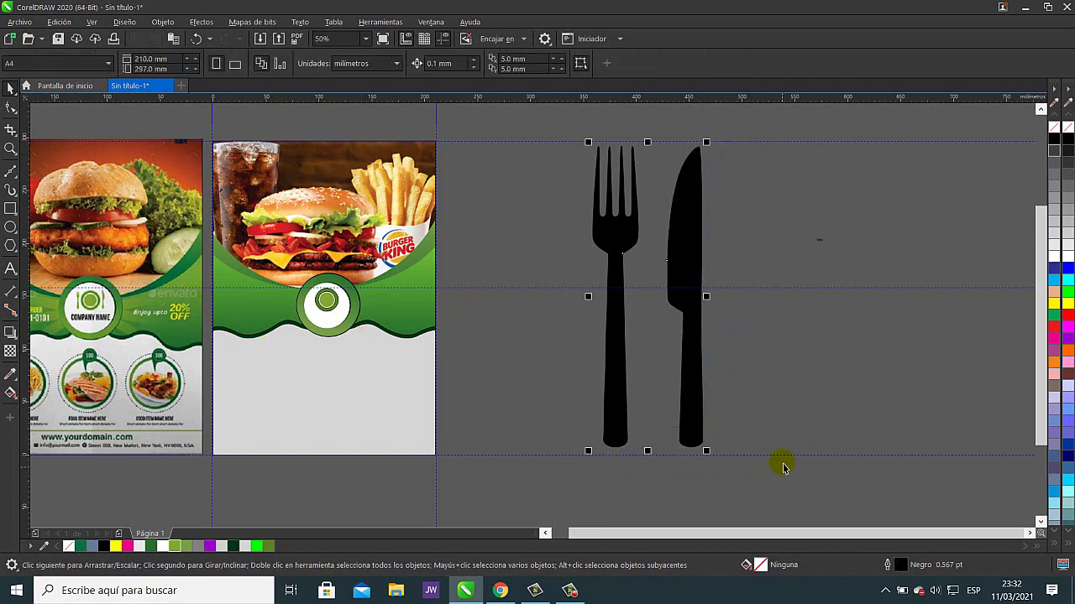
drag(705, 143, 343, 312)
click(628, 435)
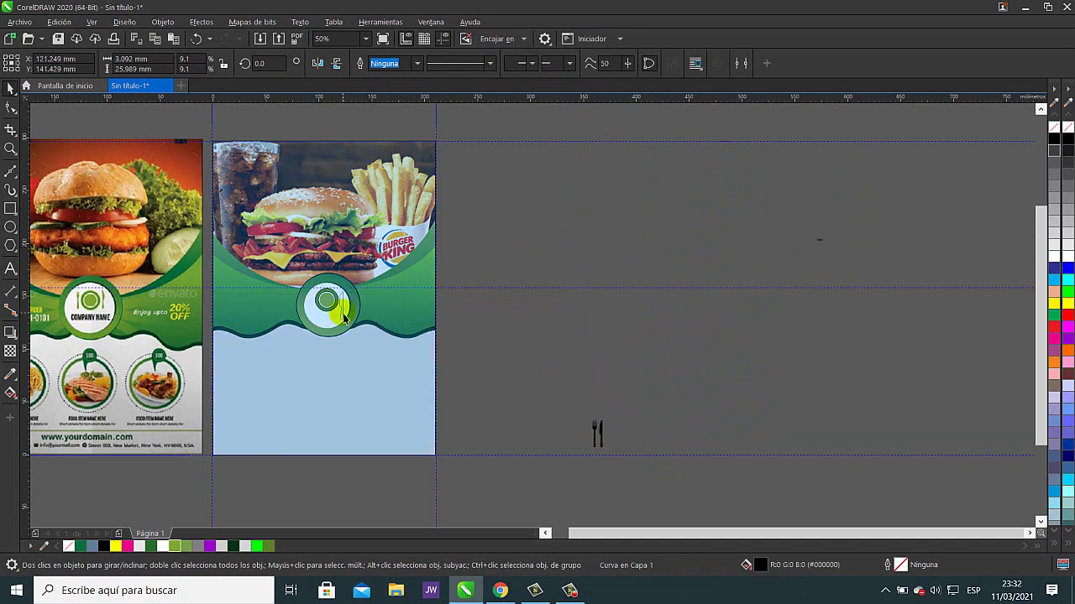
drag(594, 432, 313, 302)
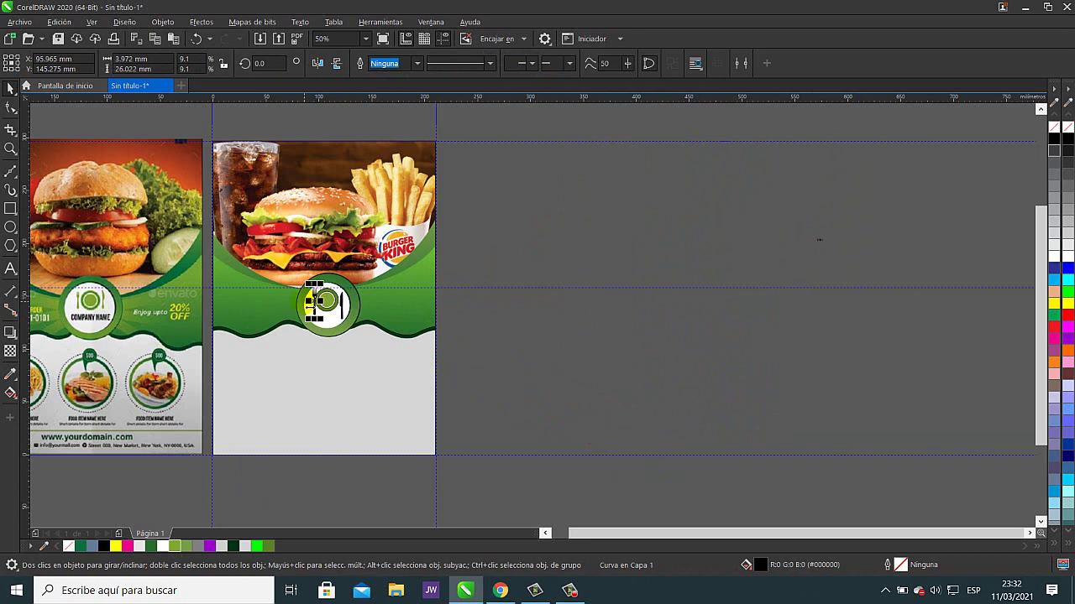
click(12, 375)
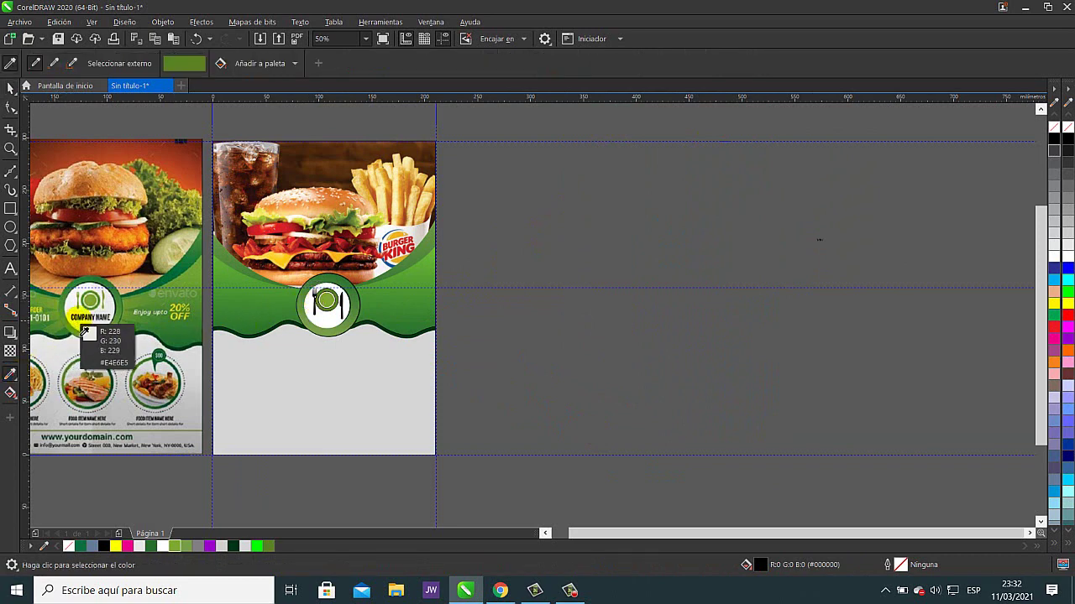
- Colour the fork and knife with the olive green sampled from the reference emblem
scroll(307, 307, left, 3)
scroll(293, 300, up, 3)
click(297, 294)
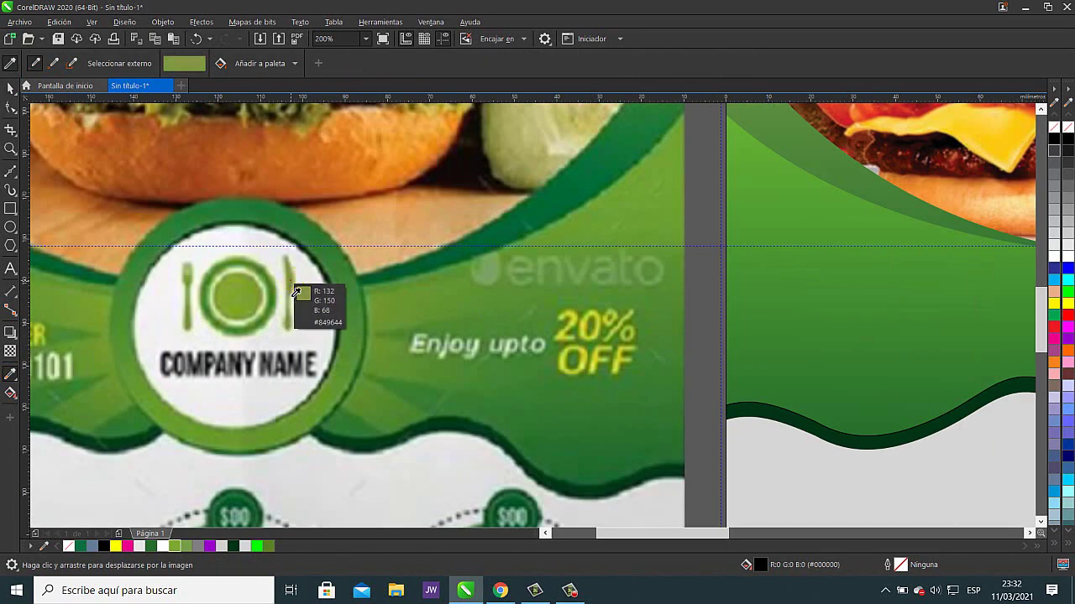
scroll(731, 357, down, 3)
scroll(292, 361, up, 1)
scroll(385, 353, up, 2)
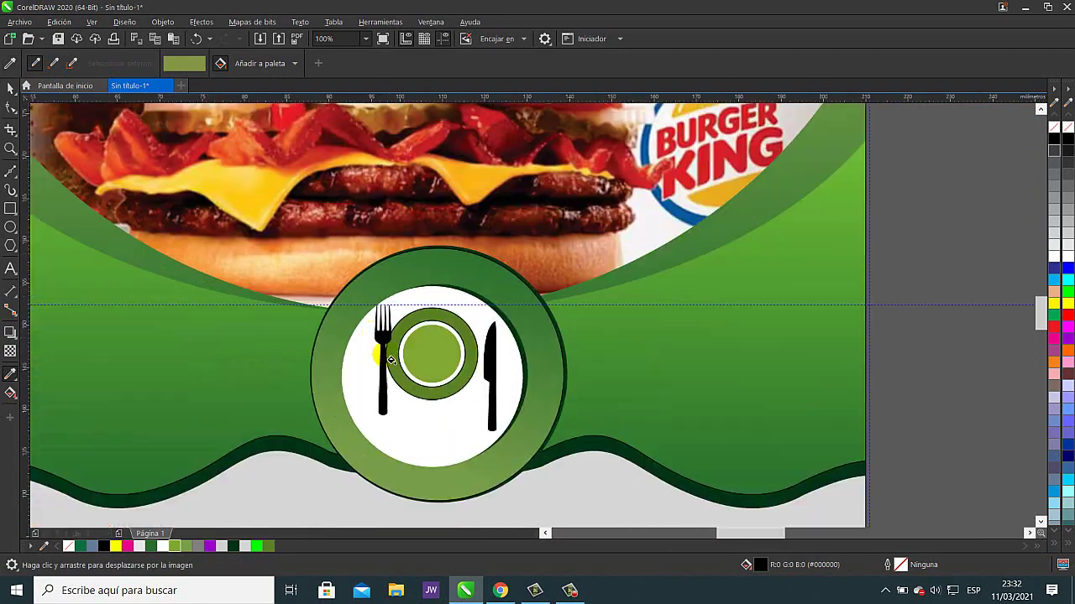
click(389, 330)
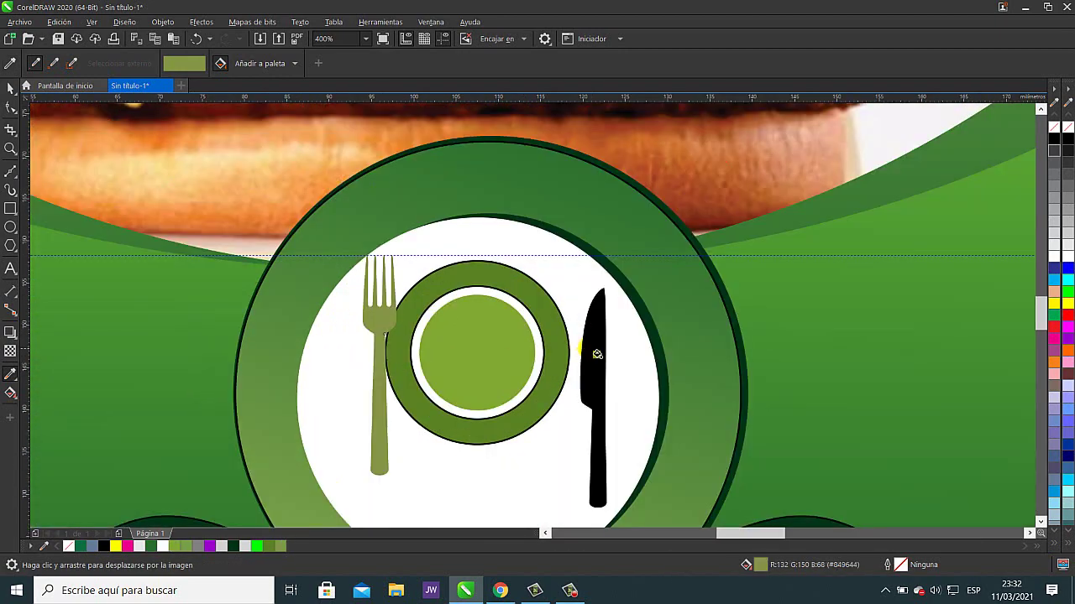
click(597, 354)
- Shrink the fork to about 68% and the knife to about 38%, placing them either side of the plate
click(10, 87)
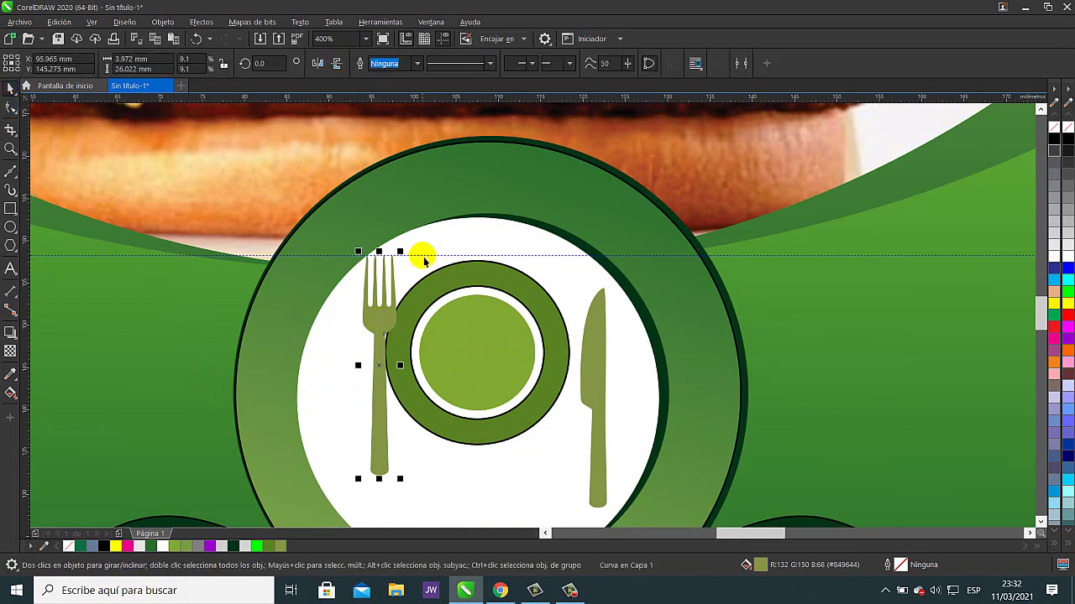
drag(400, 251, 388, 293)
drag(366, 402, 364, 307)
click(589, 341)
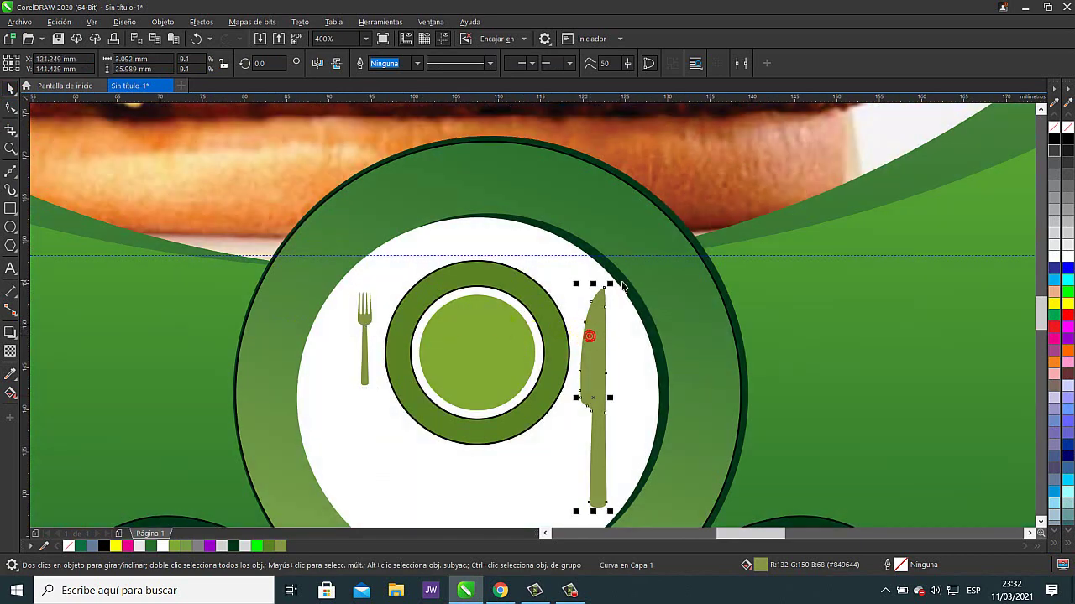
drag(610, 282, 584, 411)
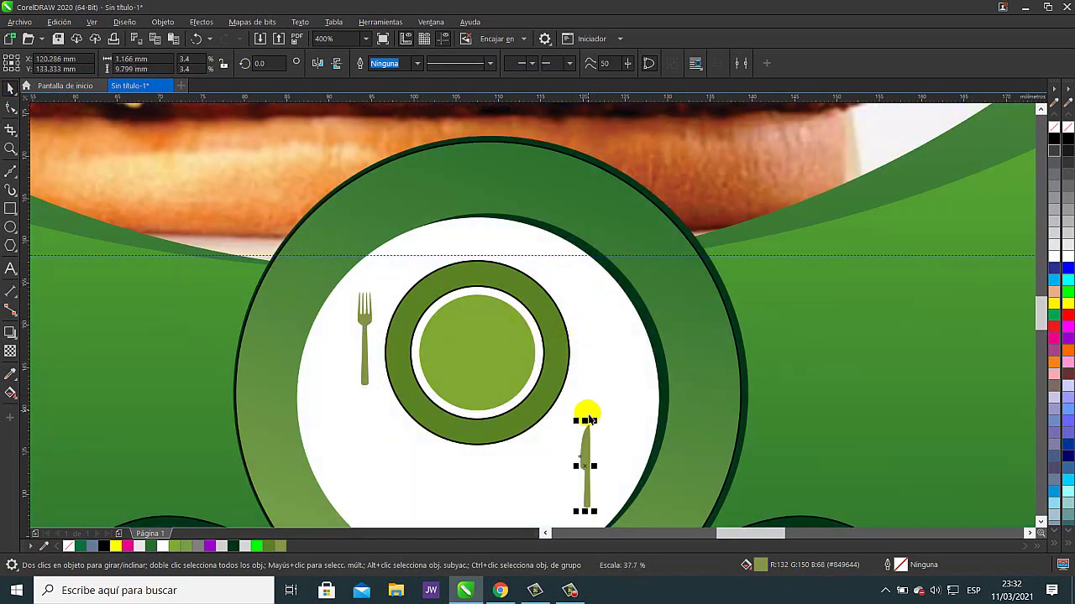
drag(585, 453, 605, 292)
click(663, 332)
scroll(699, 375, down, 2)
scroll(738, 344, up, 1)
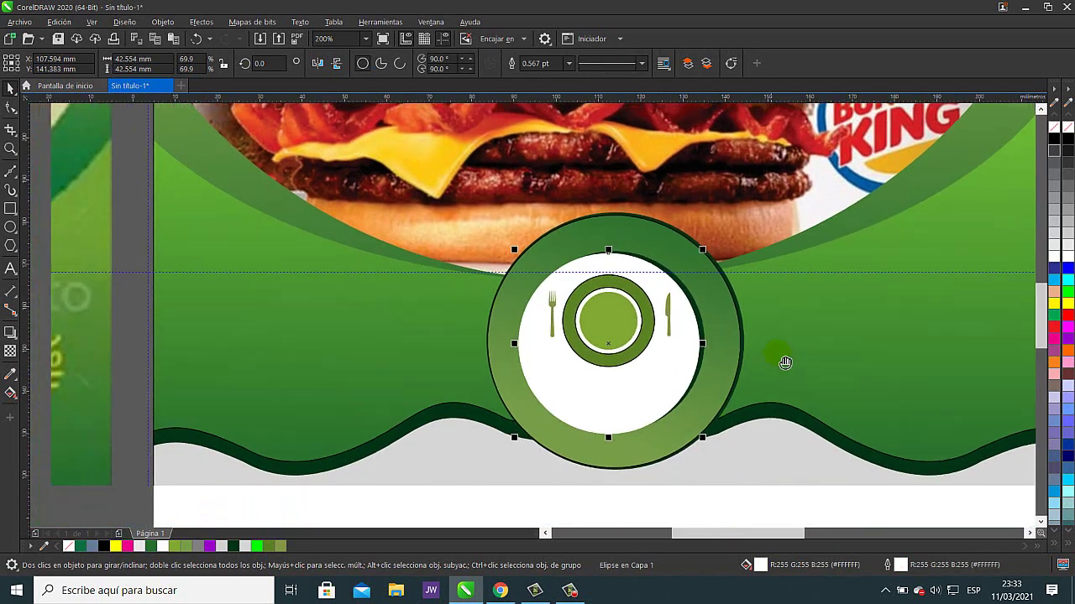
- Enlarge the knife and the fork beside the plate
scroll(787, 312, down, 1)
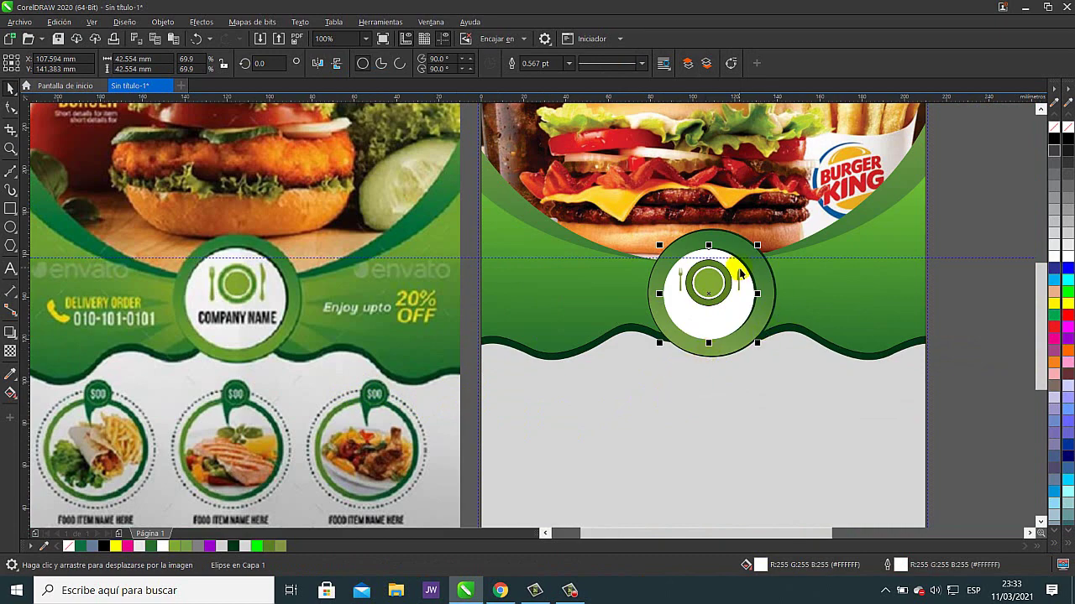
scroll(746, 285, up, 5)
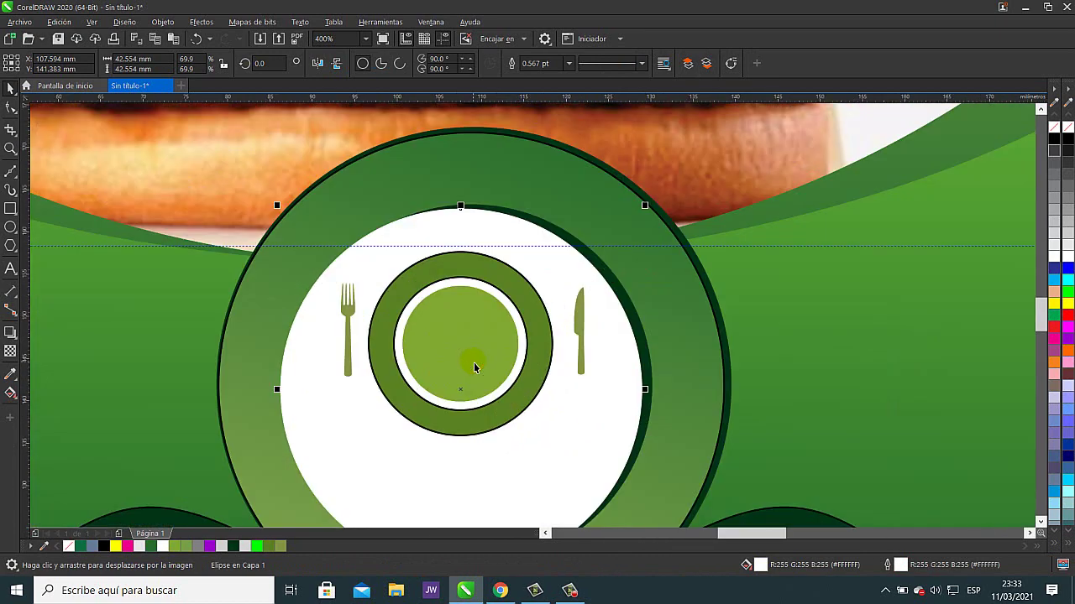
click(582, 336)
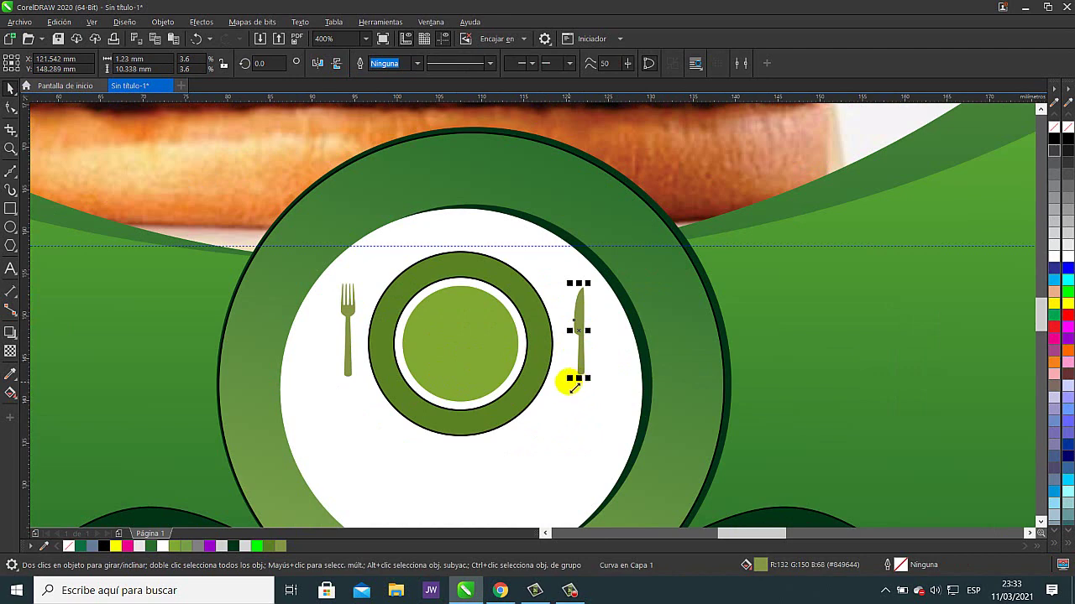
drag(569, 378, 540, 422)
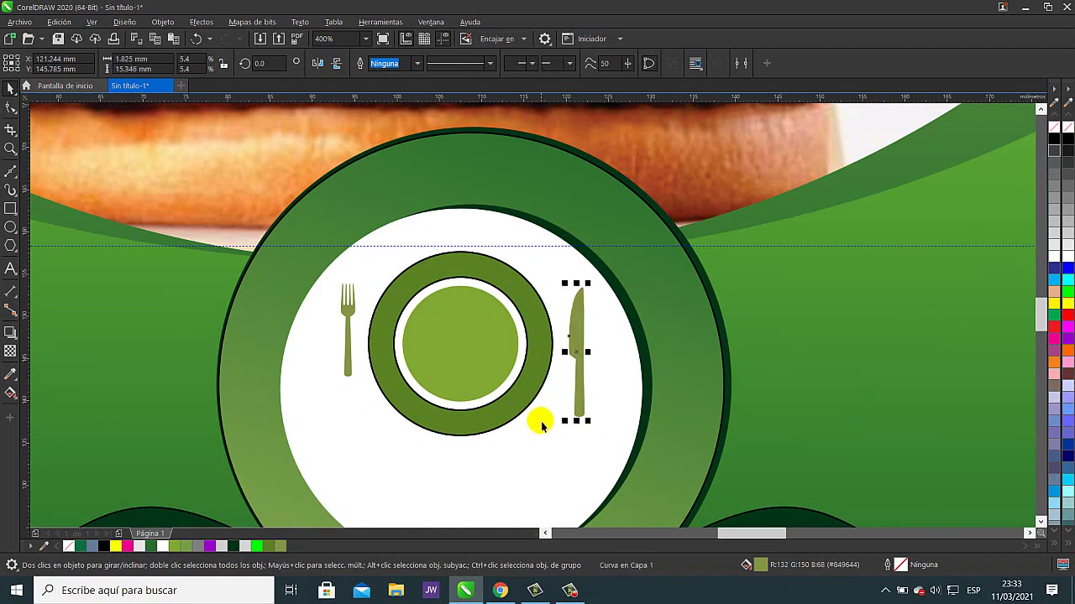
click(347, 336)
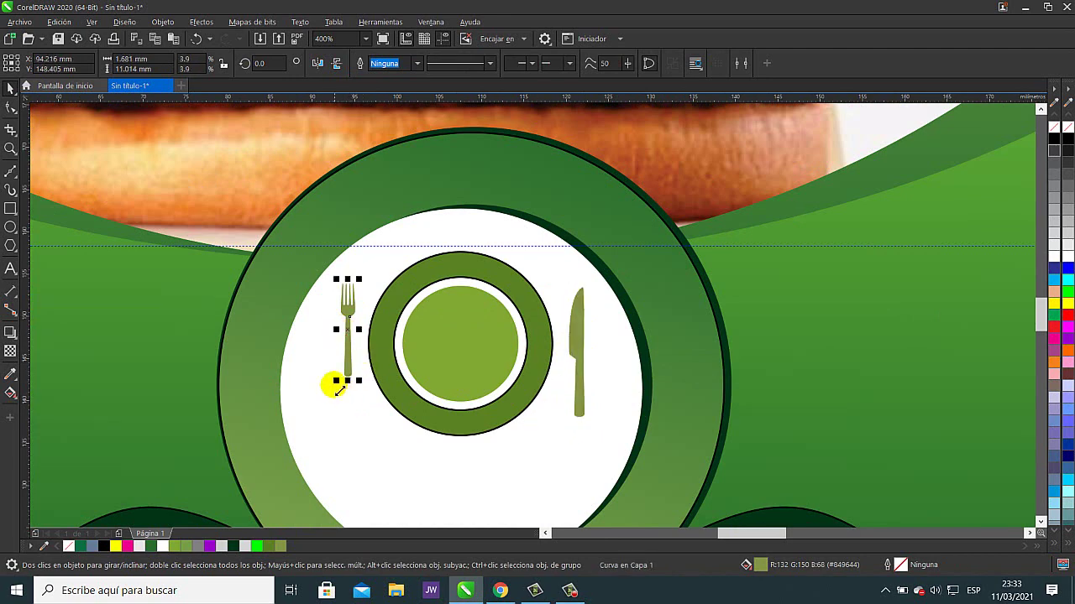
drag(338, 389, 321, 412)
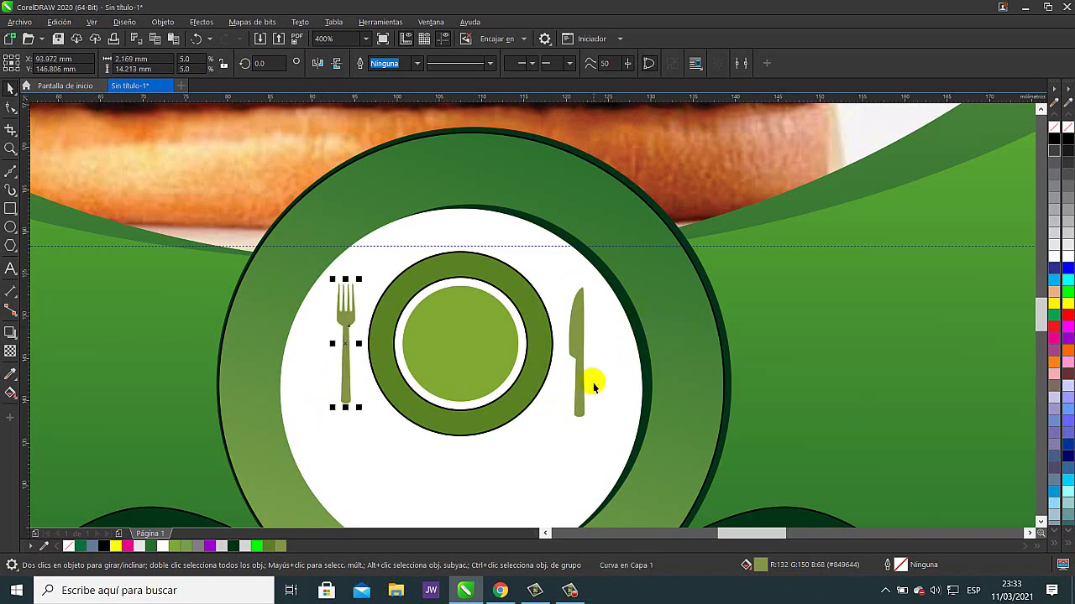
scroll(588, 387, down, 2)
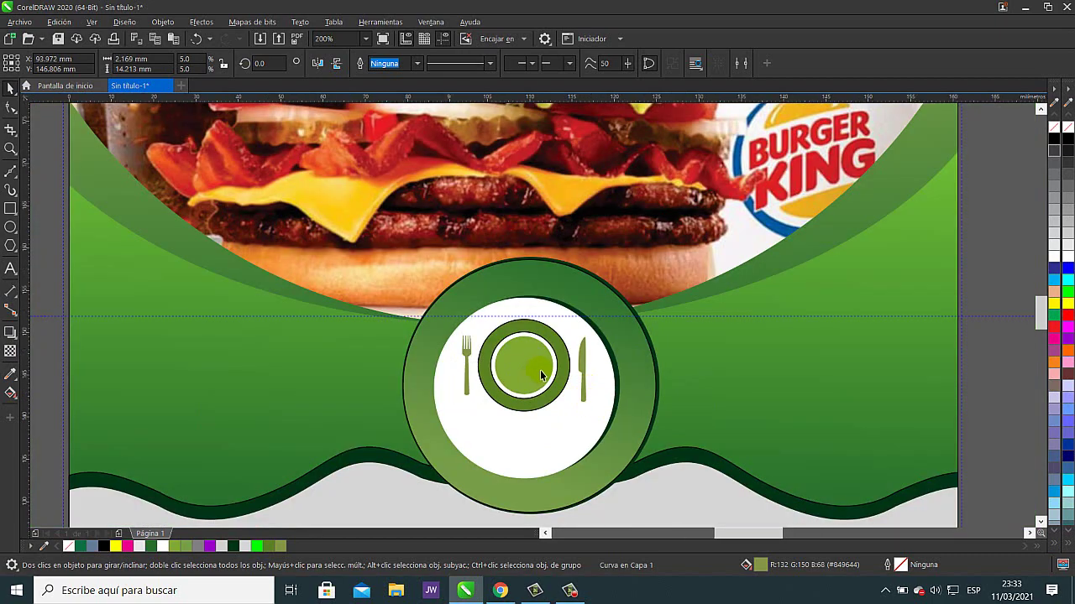
scroll(587, 385, up, 4)
scroll(562, 371, down, 5)
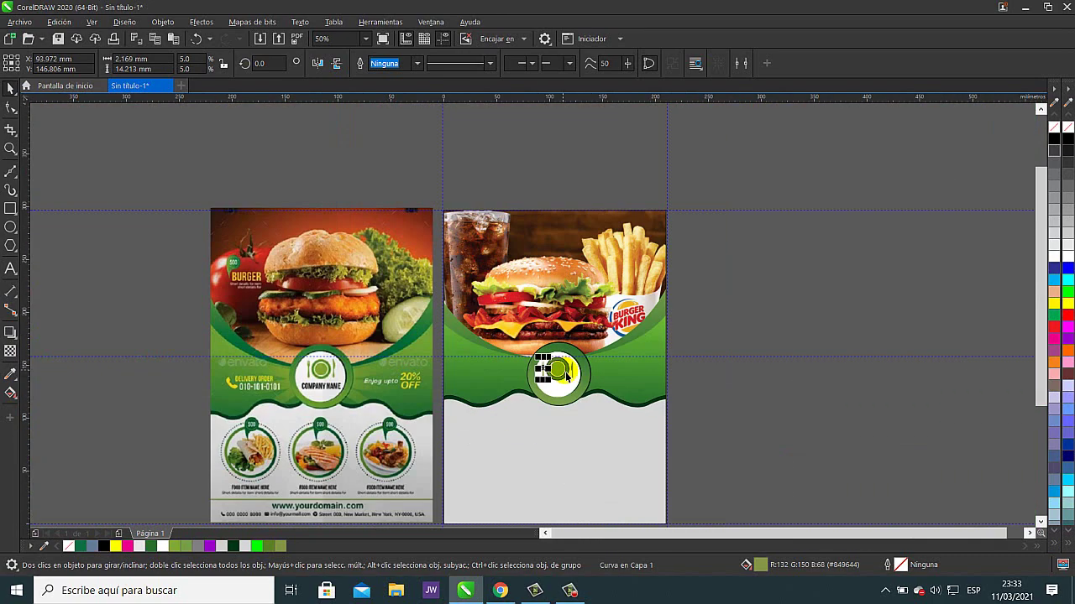
drag(567, 375, 600, 302)
key(Escape)
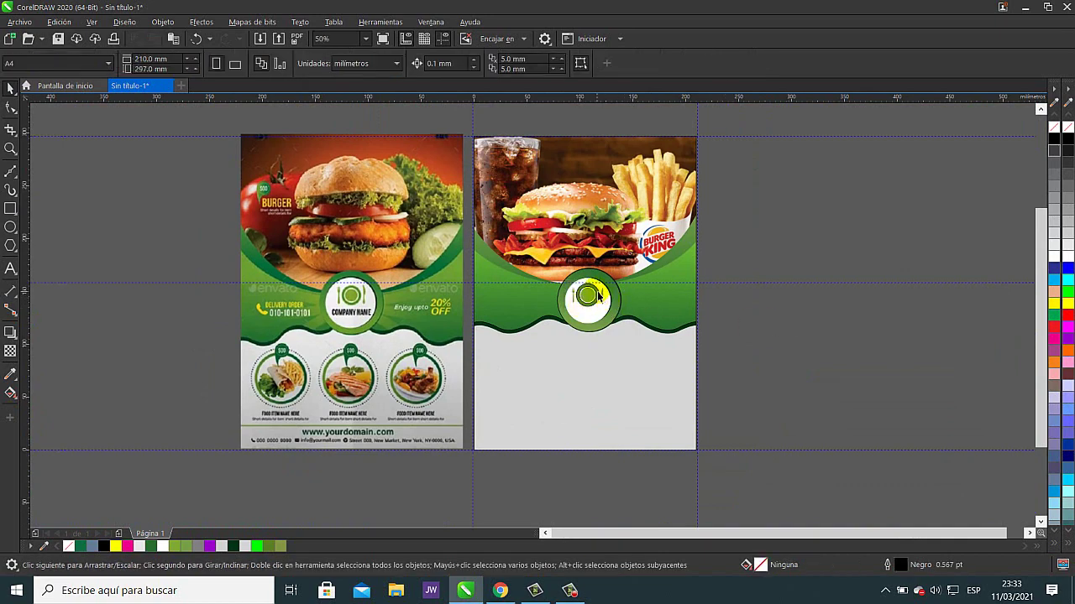
- Scale the fork down, enlarge the knife to about 19 mm, and line both up level beside the plate
scroll(598, 292, up, 3)
click(496, 299)
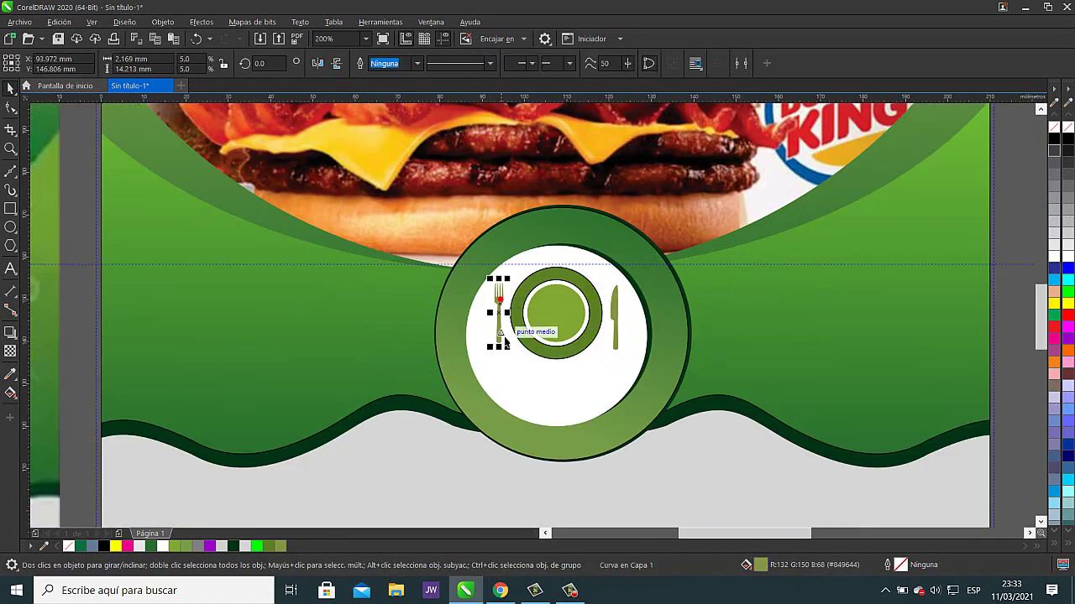
drag(511, 349, 521, 370)
click(616, 307)
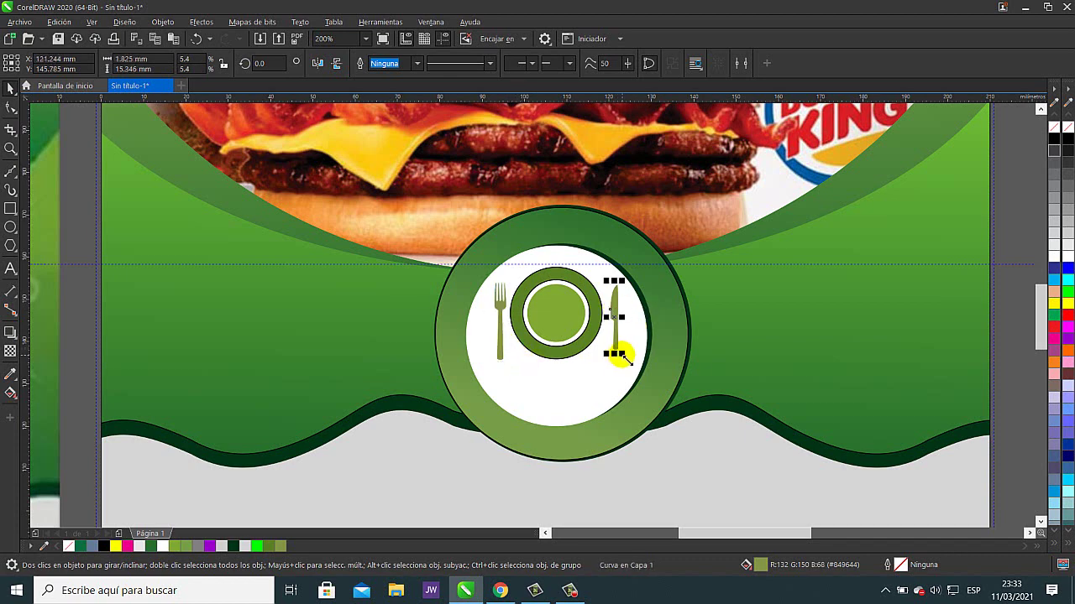
drag(628, 357, 623, 366)
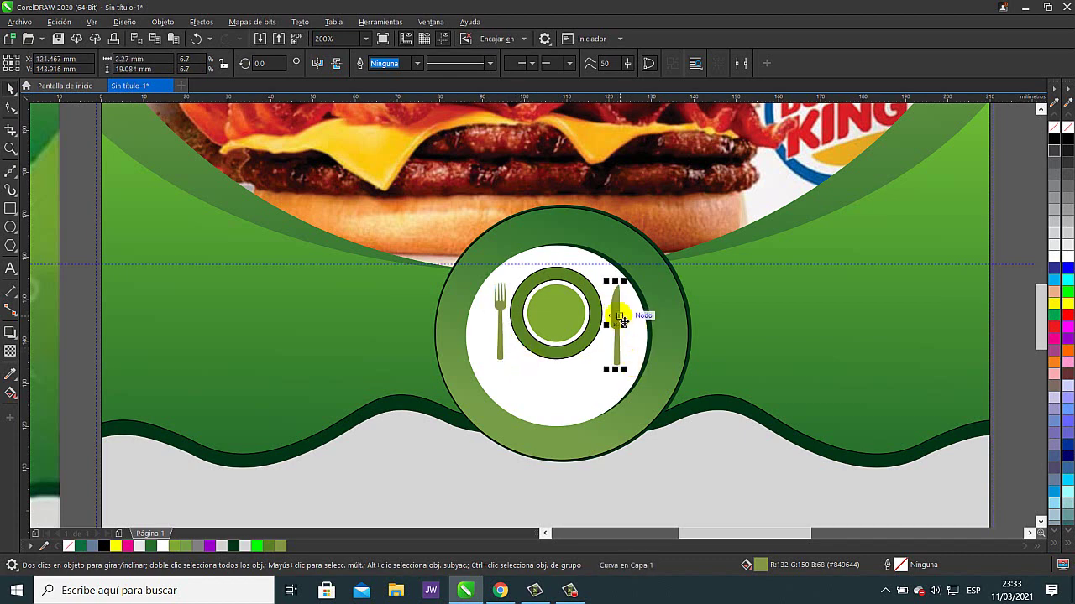
drag(621, 319, 622, 313)
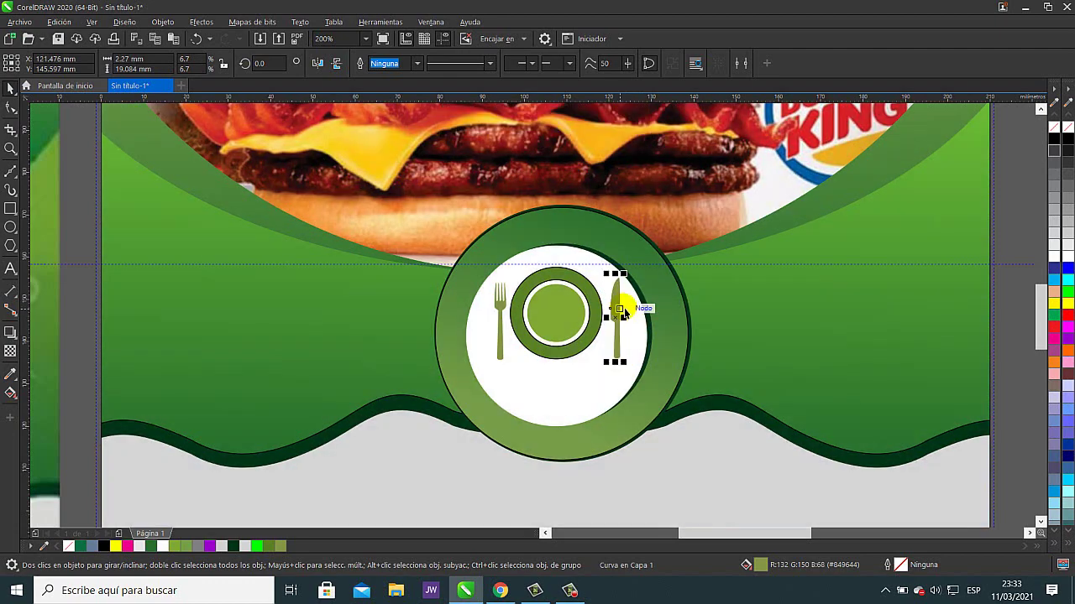
scroll(668, 435, down, 2)
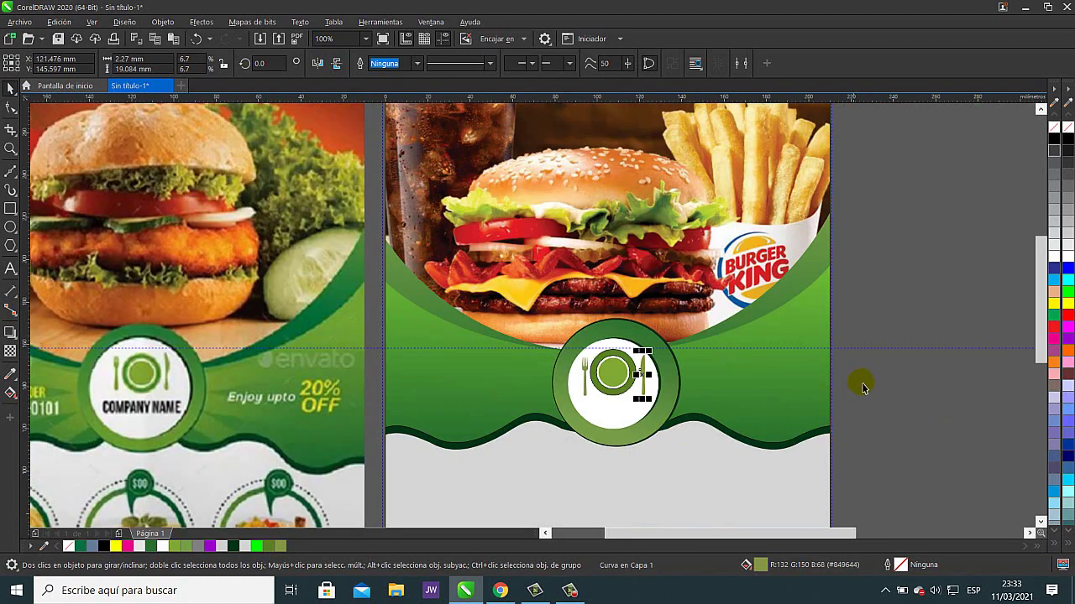
click(861, 382)
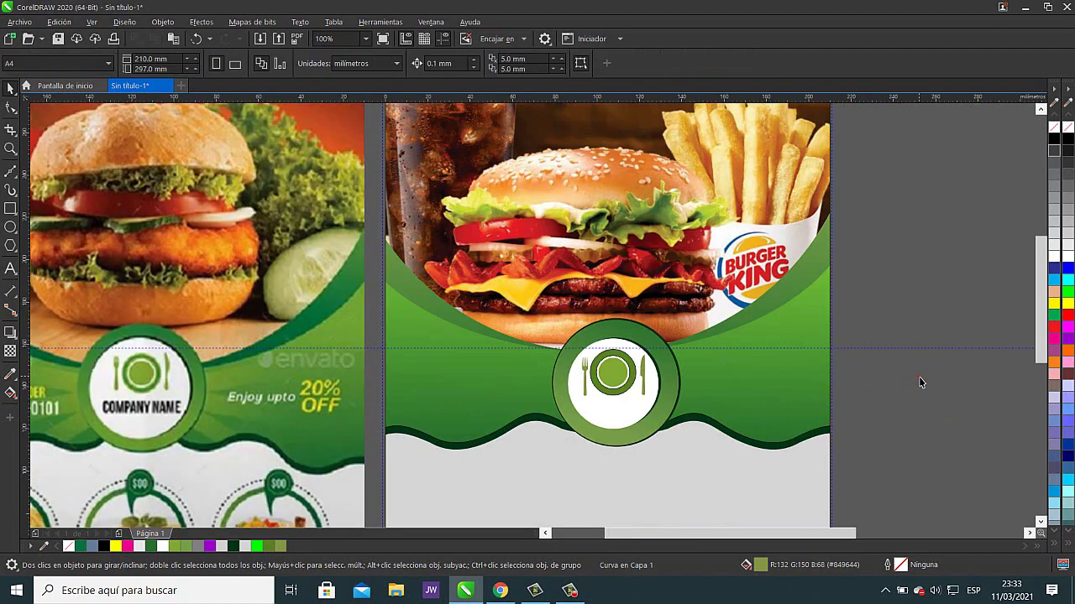
click(588, 374)
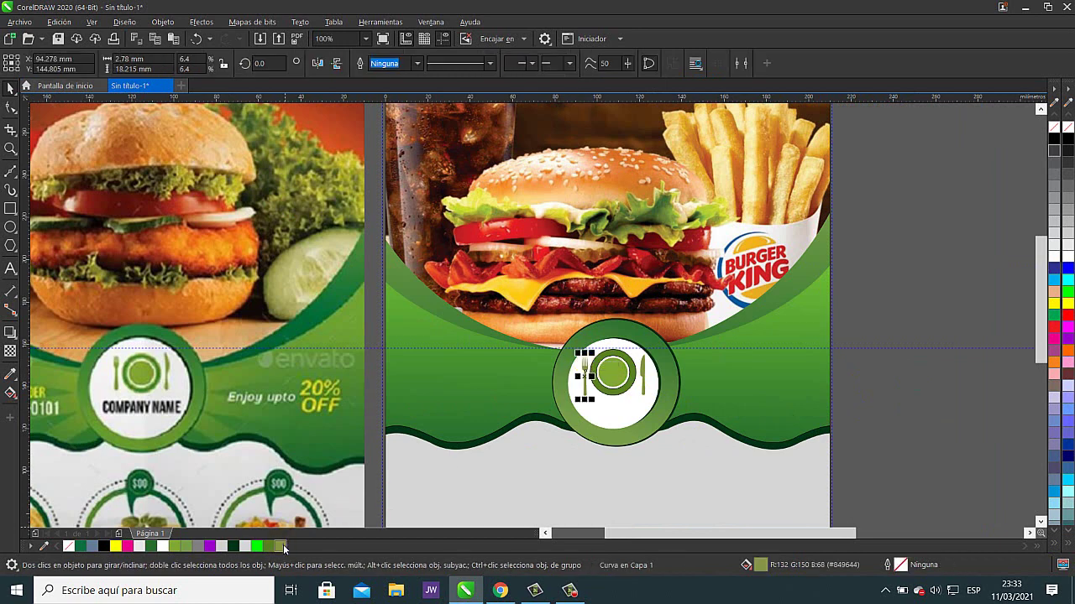
drag(585, 391, 621, 393)
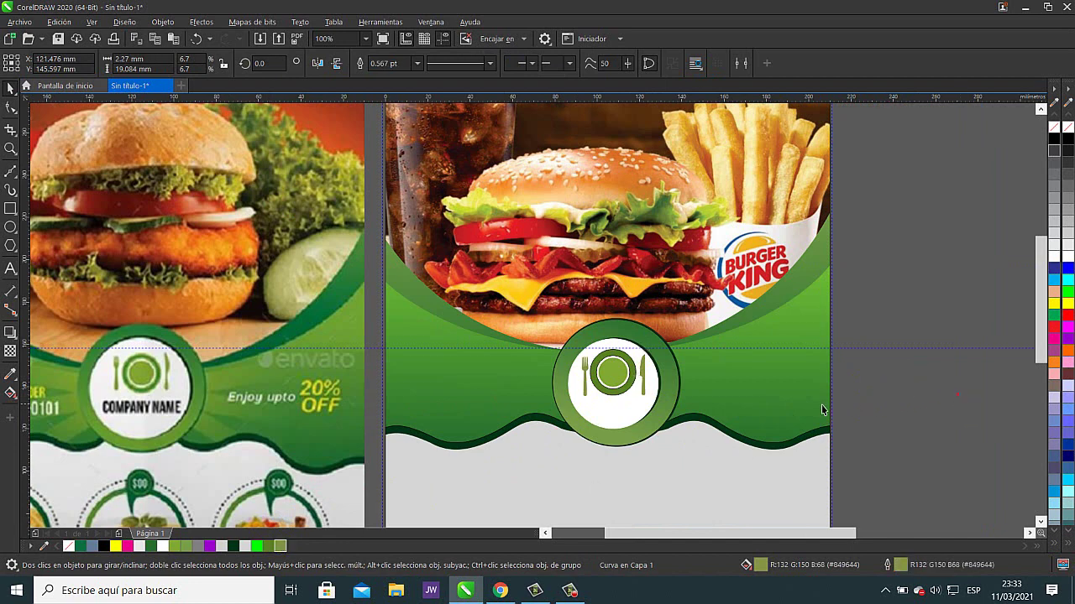
click(728, 409)
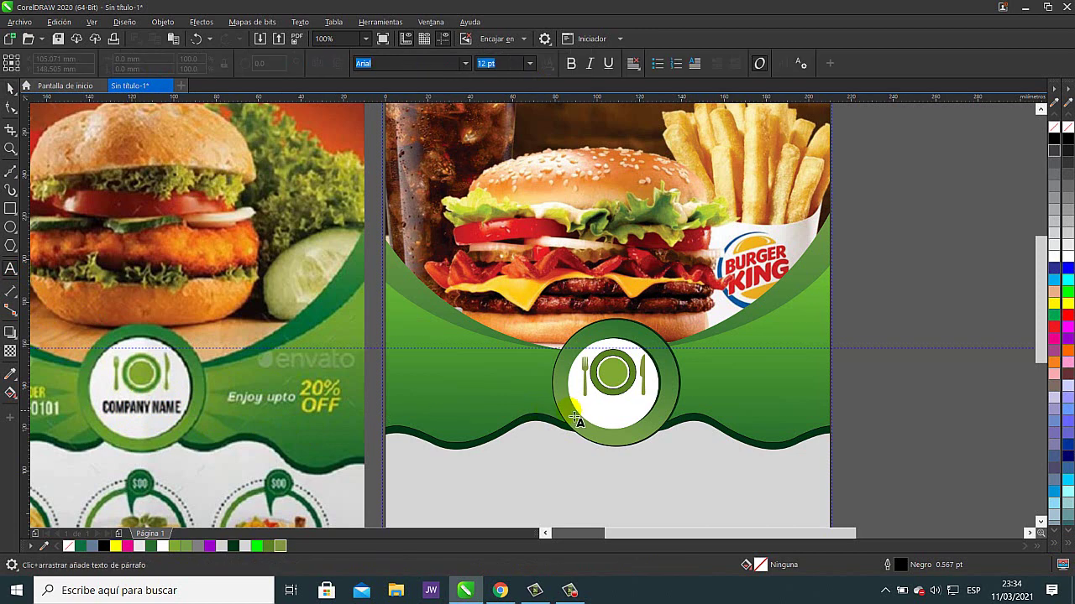
- Try a paragraph text frame in the white circle, then undo the placeholder text
click(620, 424)
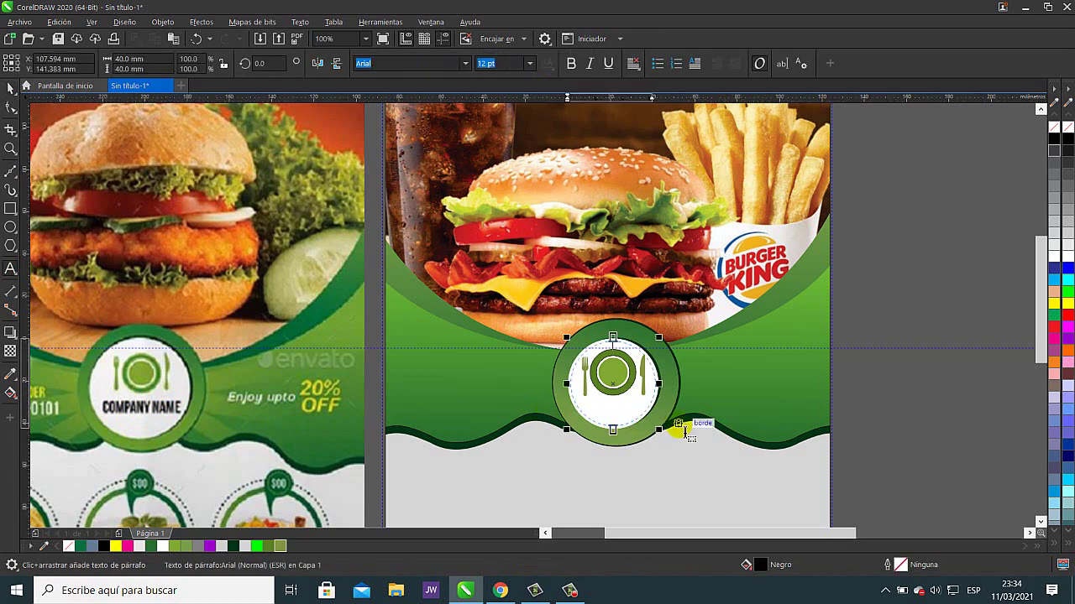
click(924, 398)
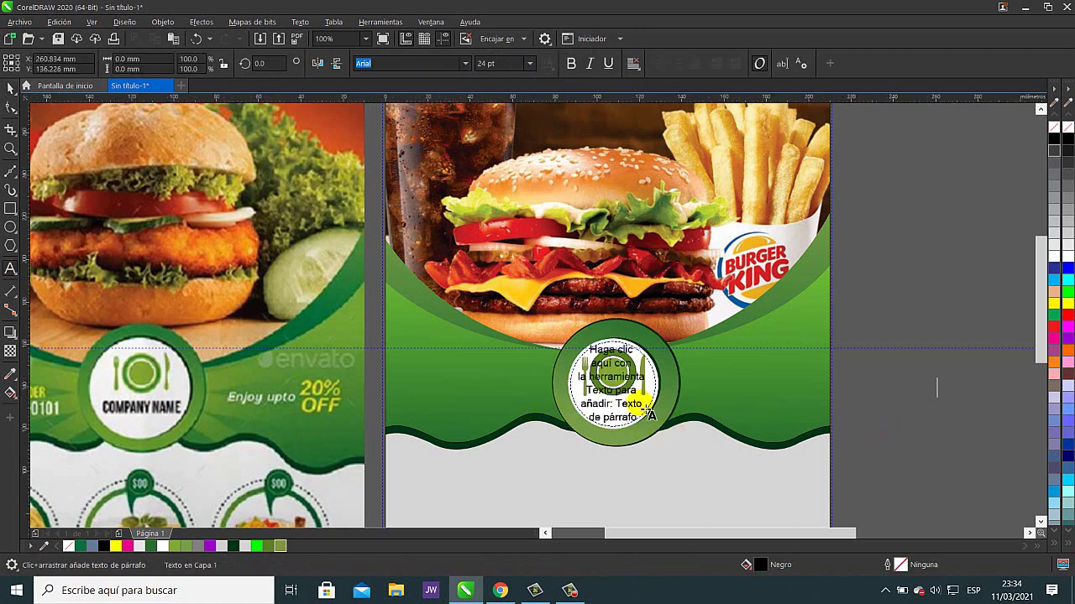
click(10, 87)
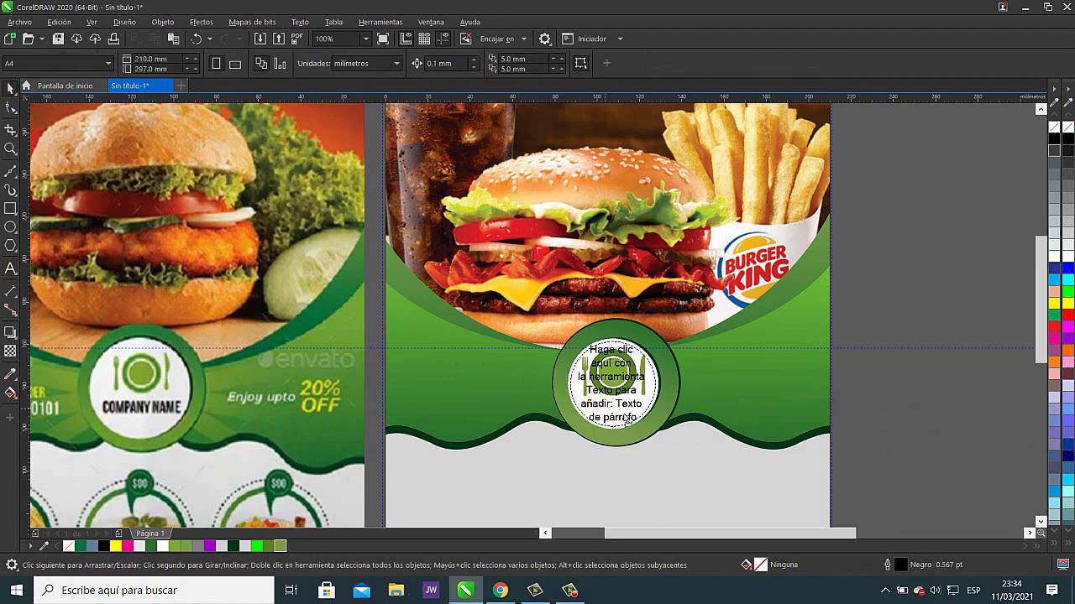
drag(603, 405, 724, 414)
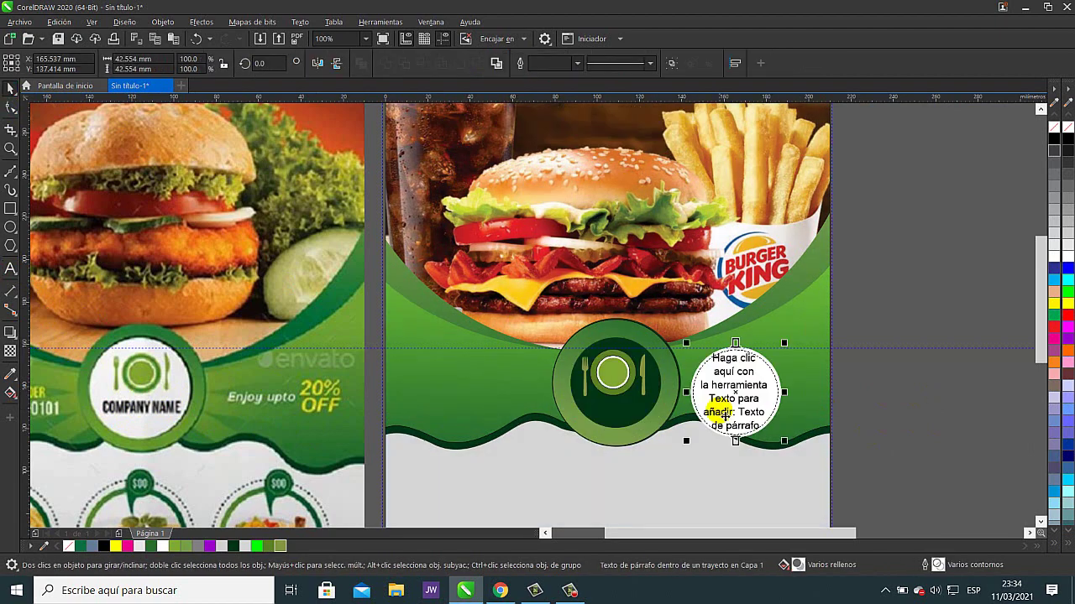
click(196, 39)
click(197, 39)
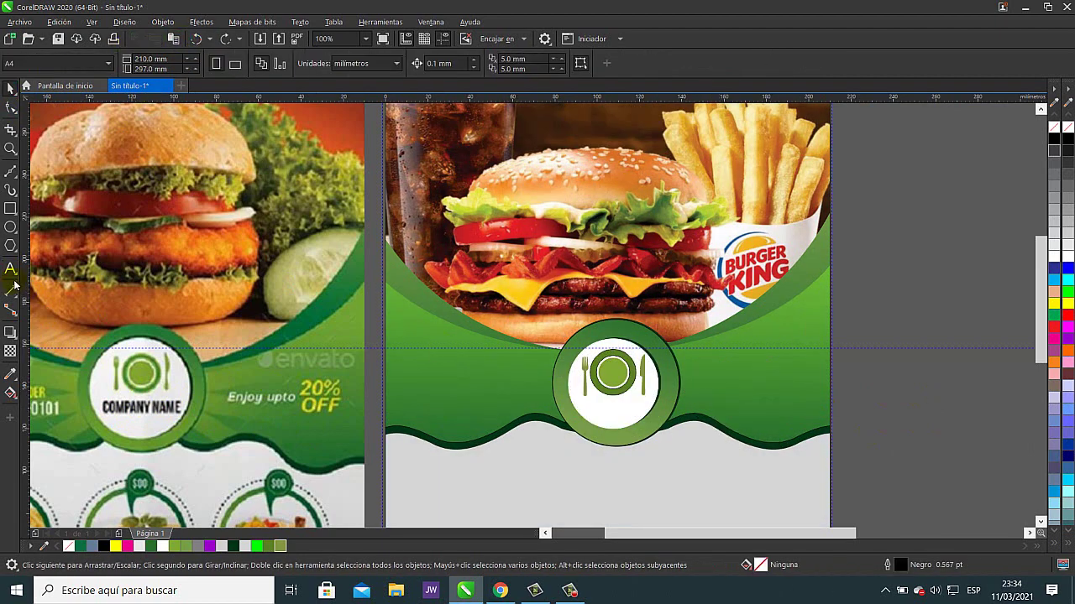
- Attempt another text frame and artistic text beside the page, then undo the mistaken changes
click(642, 462)
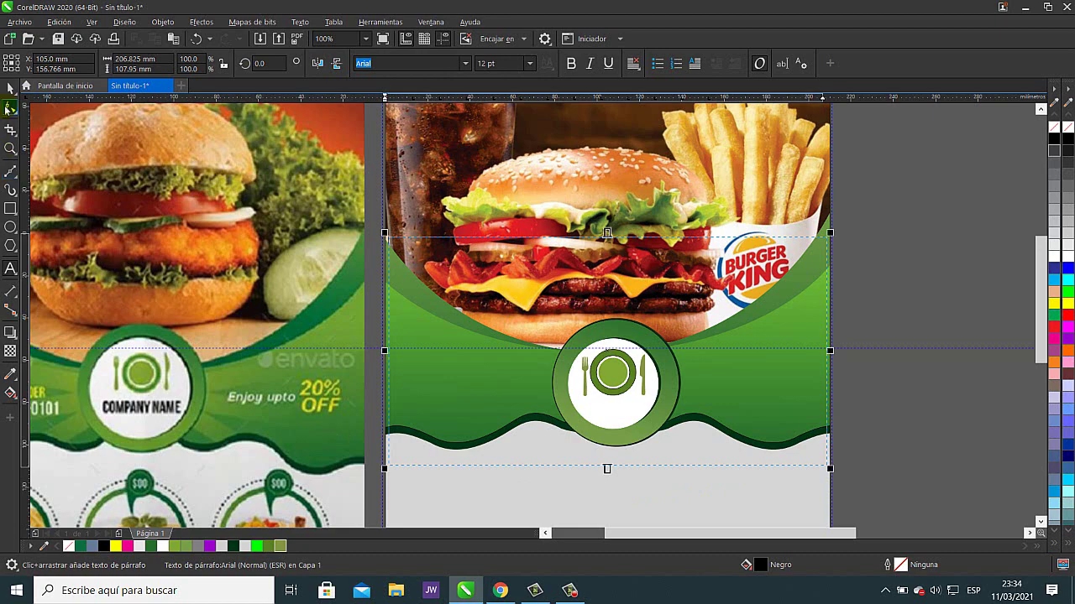
click(10, 88)
click(8, 271)
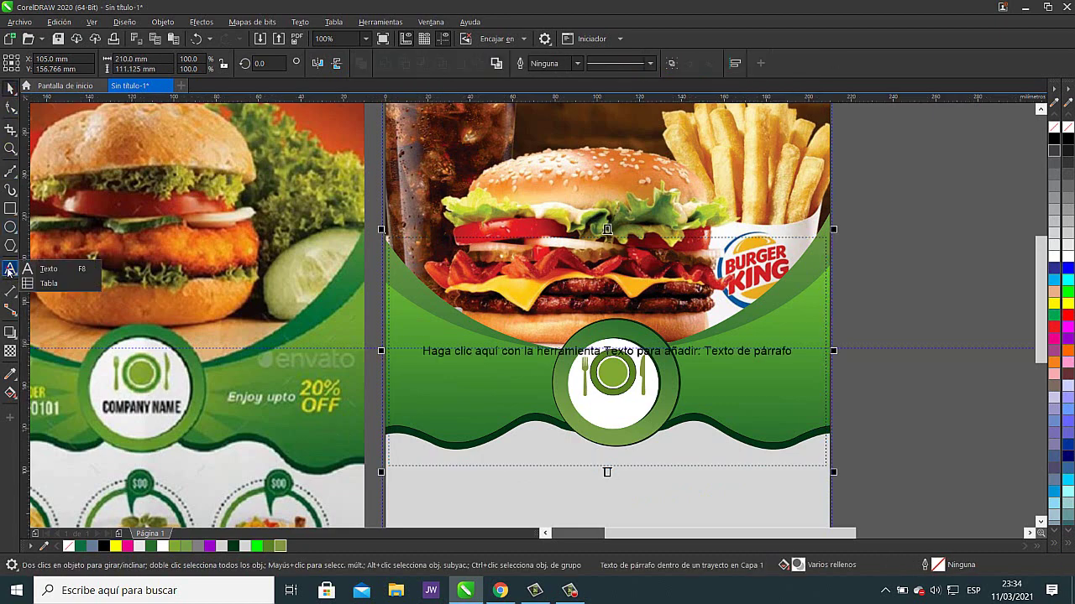
click(46, 270)
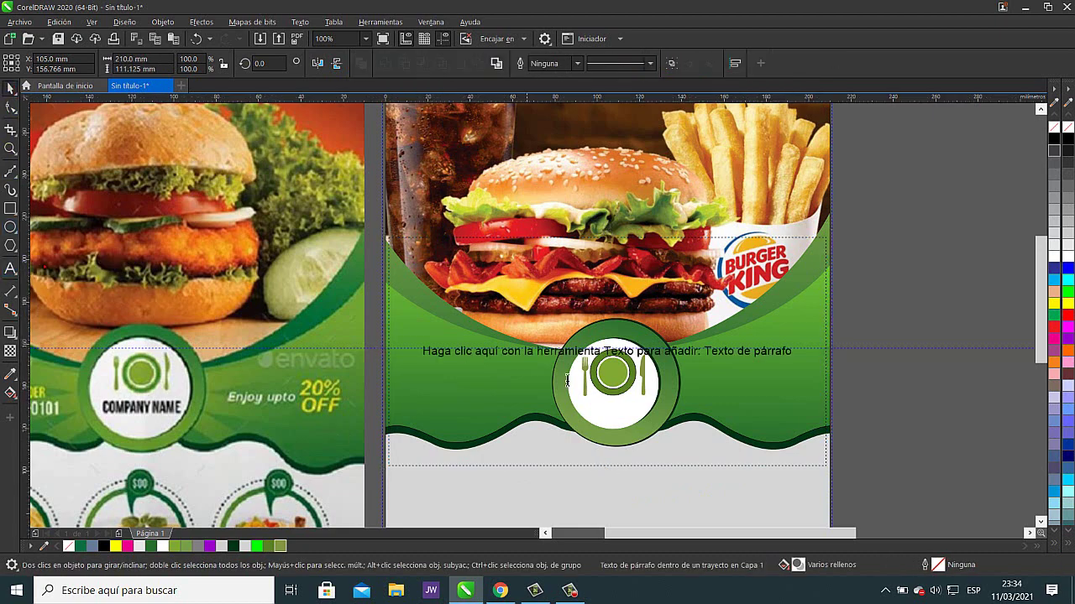
click(881, 273)
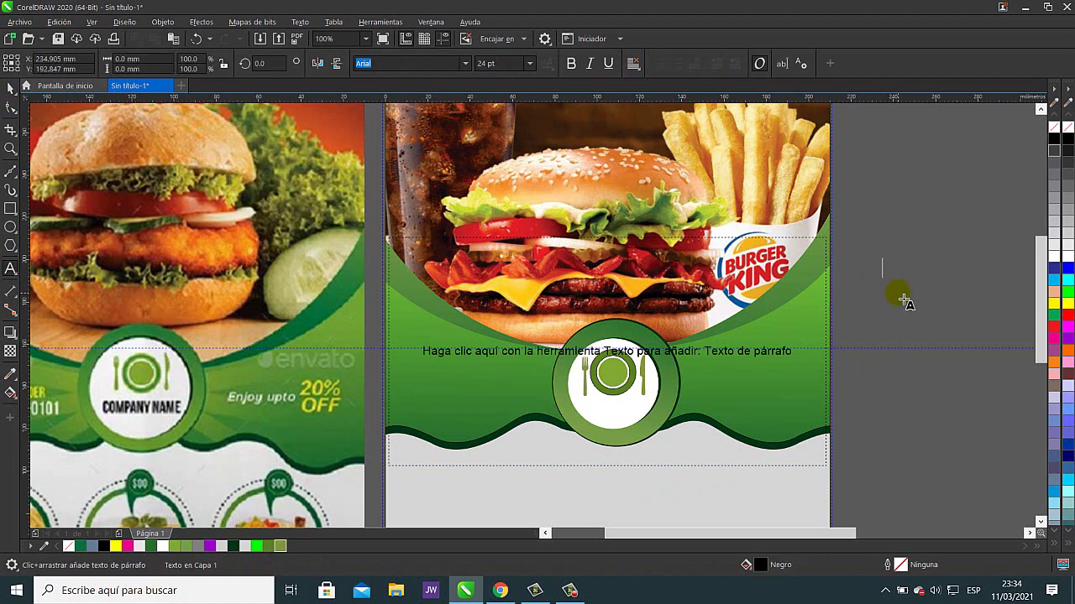
text(El Sabor)
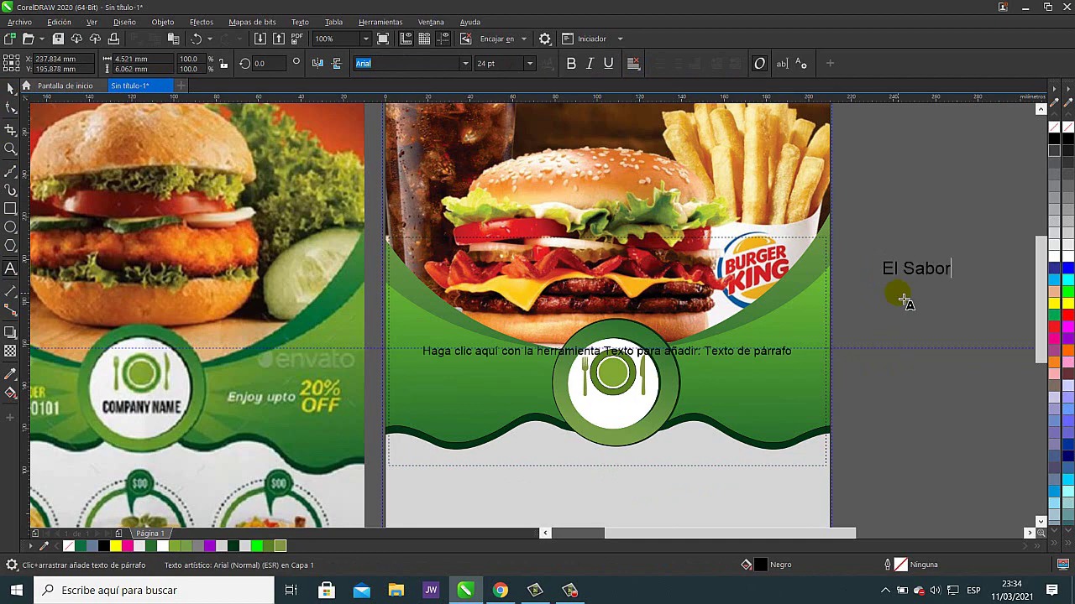
click(10, 87)
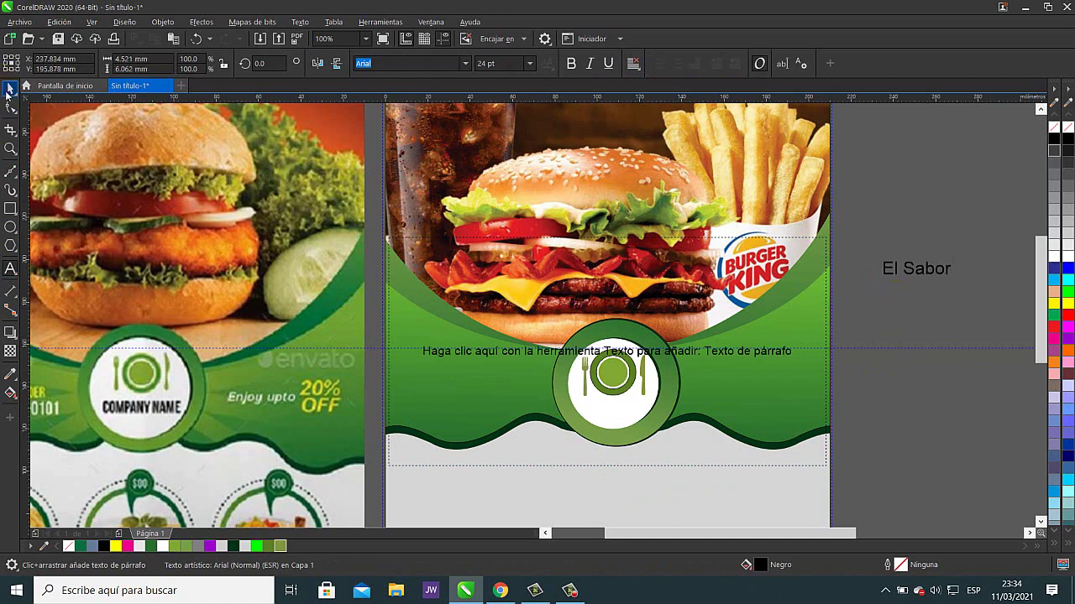
drag(753, 424, 910, 459)
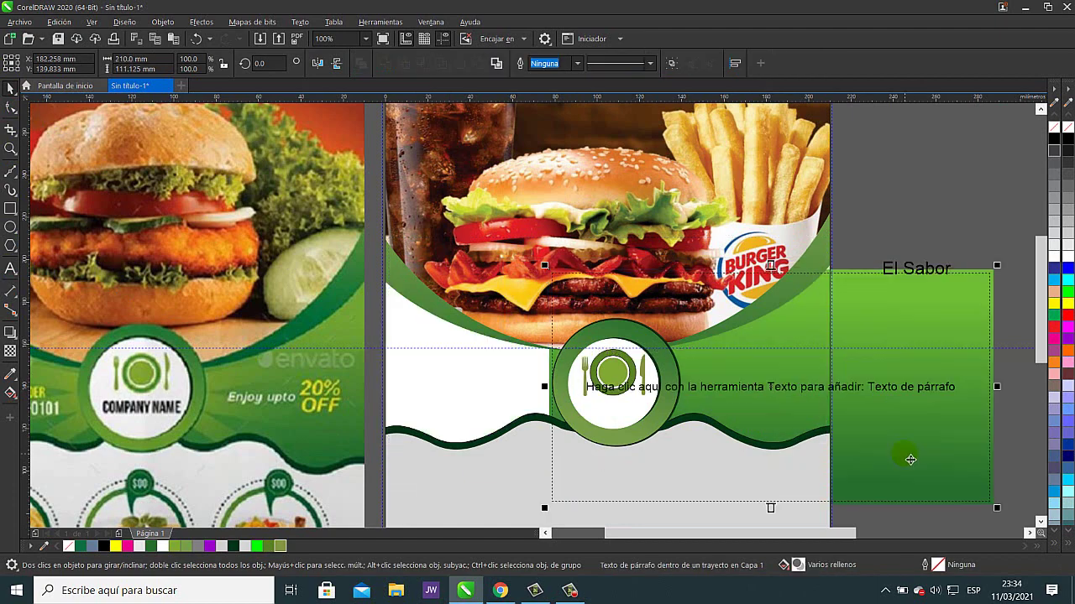
click(195, 39)
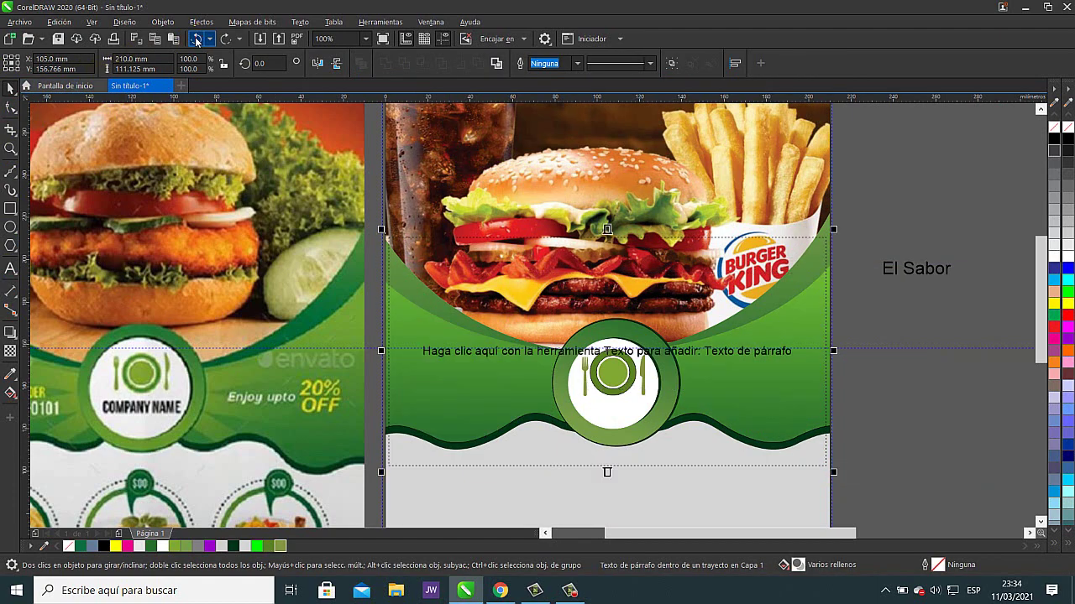
click(196, 39)
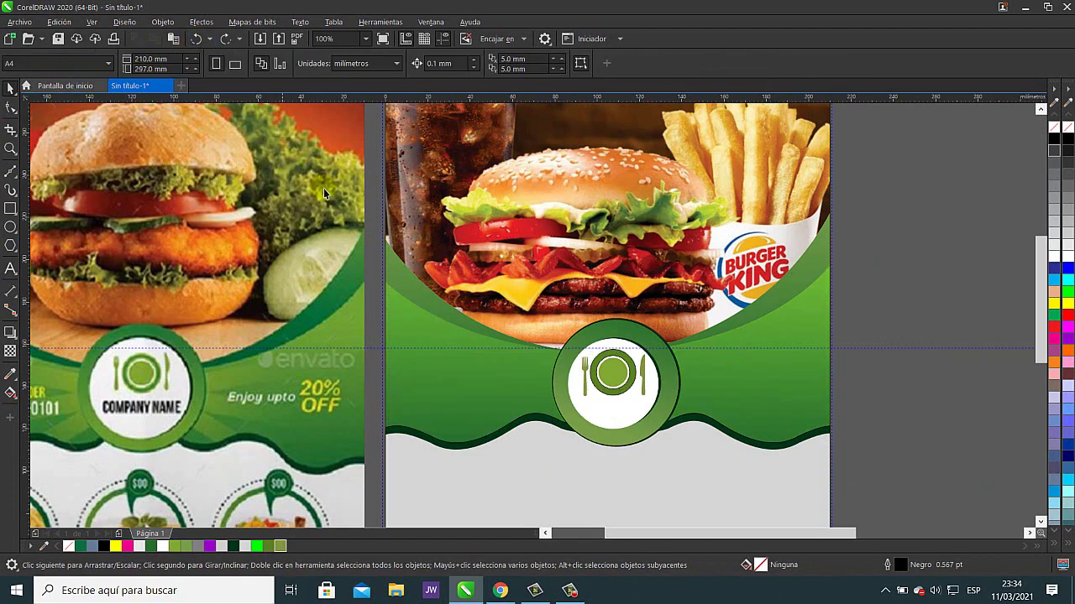
- Type 'El Sabor' as artistic text and set it in the Impact font
scroll(801, 336, right, 4)
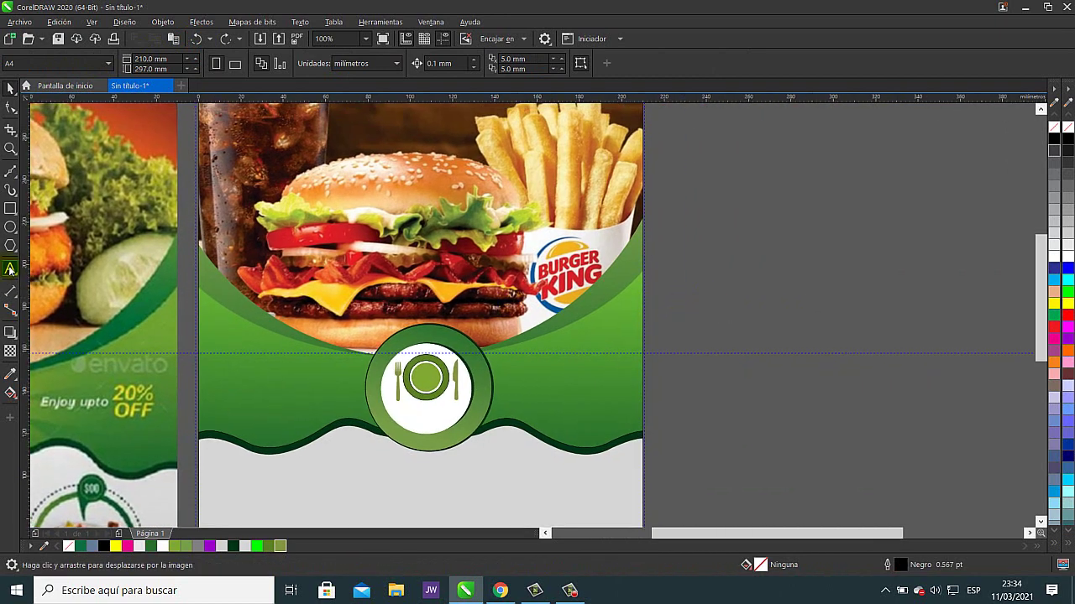
click(10, 268)
click(808, 310)
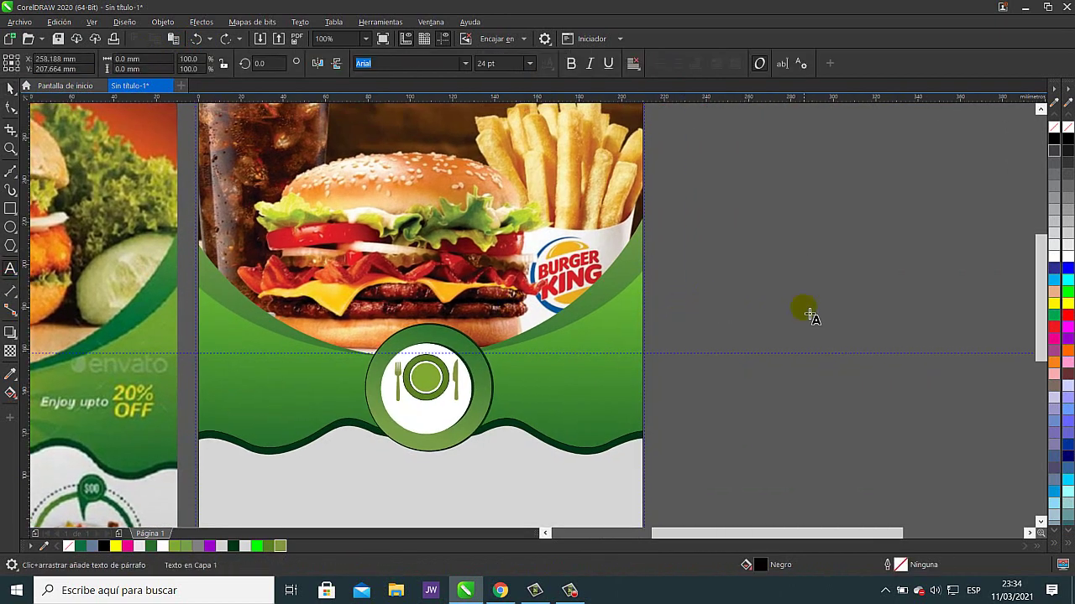
text(El Sabor)
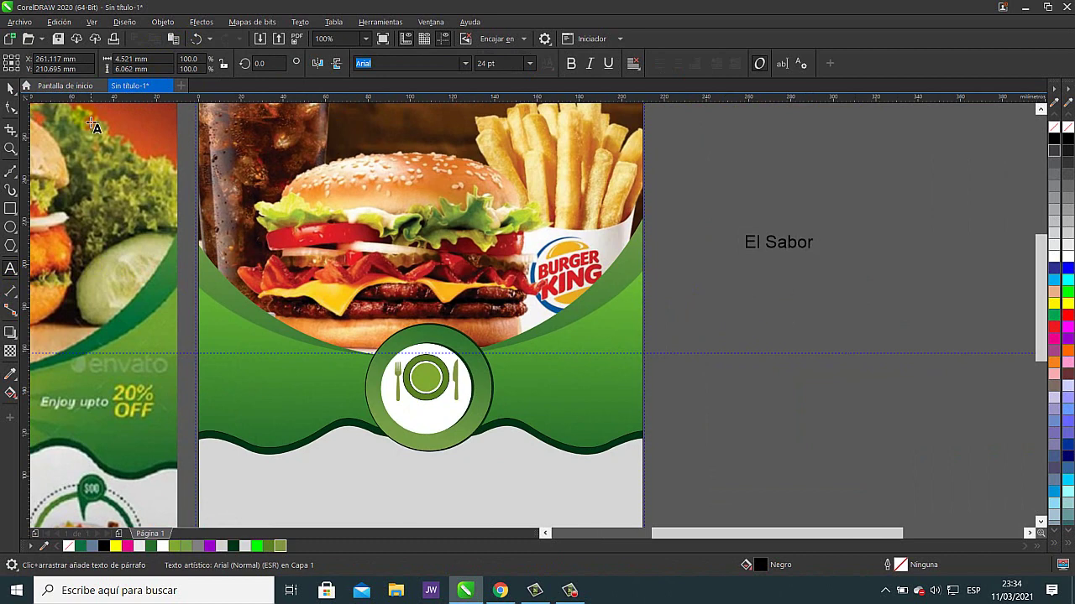
key(Escape)
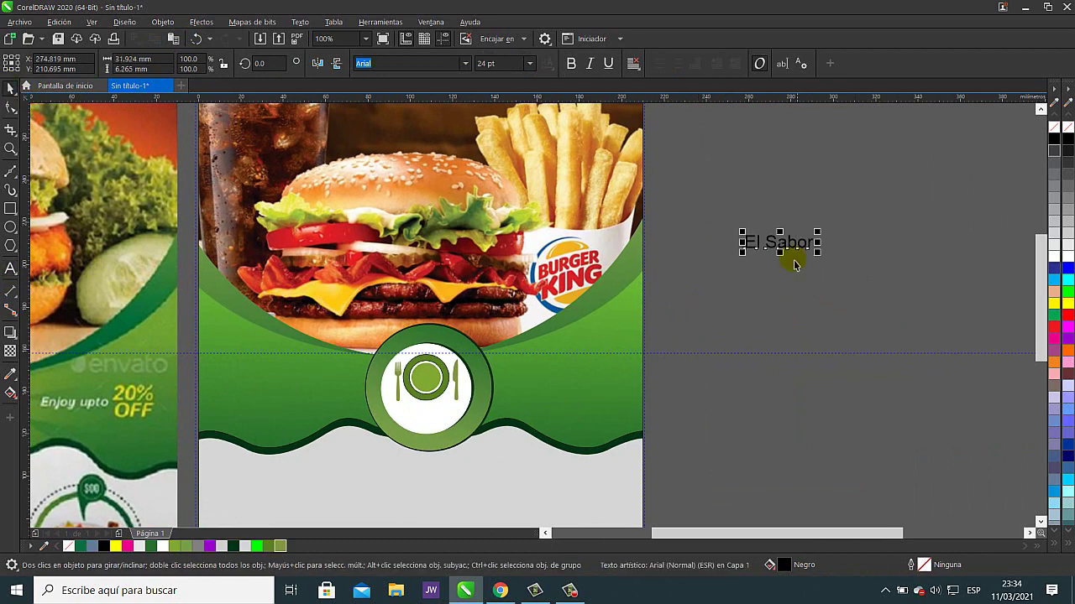
click(465, 64)
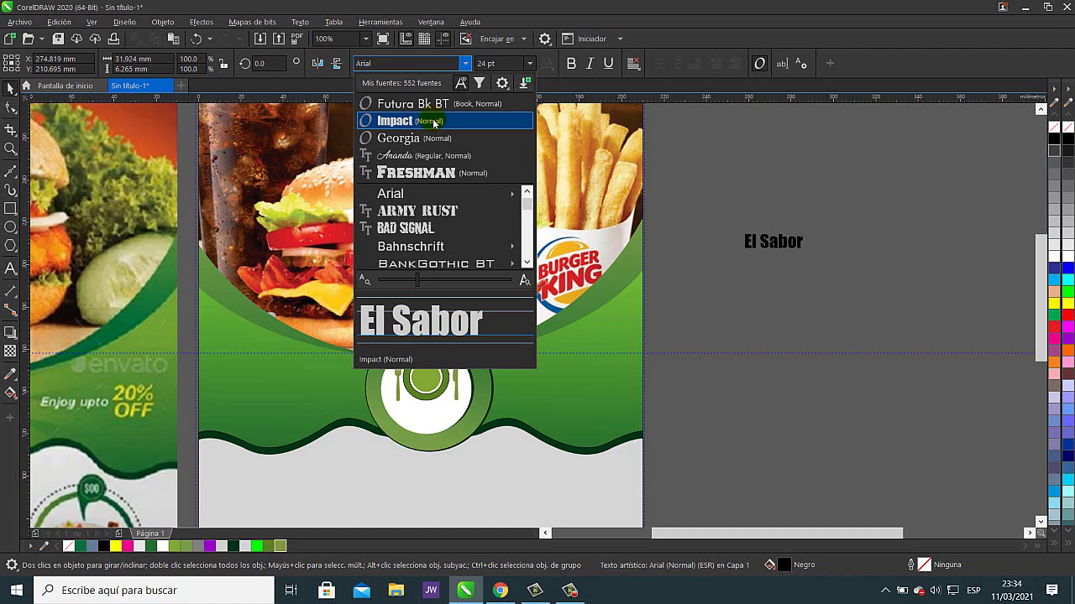
click(434, 123)
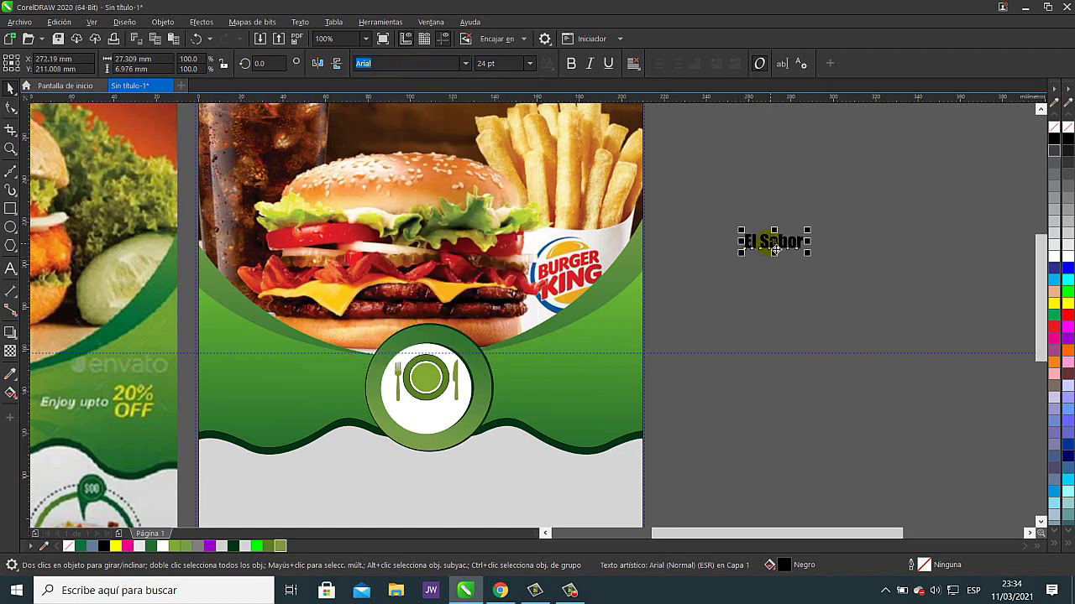
- Move 'El Sabor' onto the logo circle just below the plate-and-cutlery icon
drag(755, 244, 465, 404)
scroll(443, 419, up, 3)
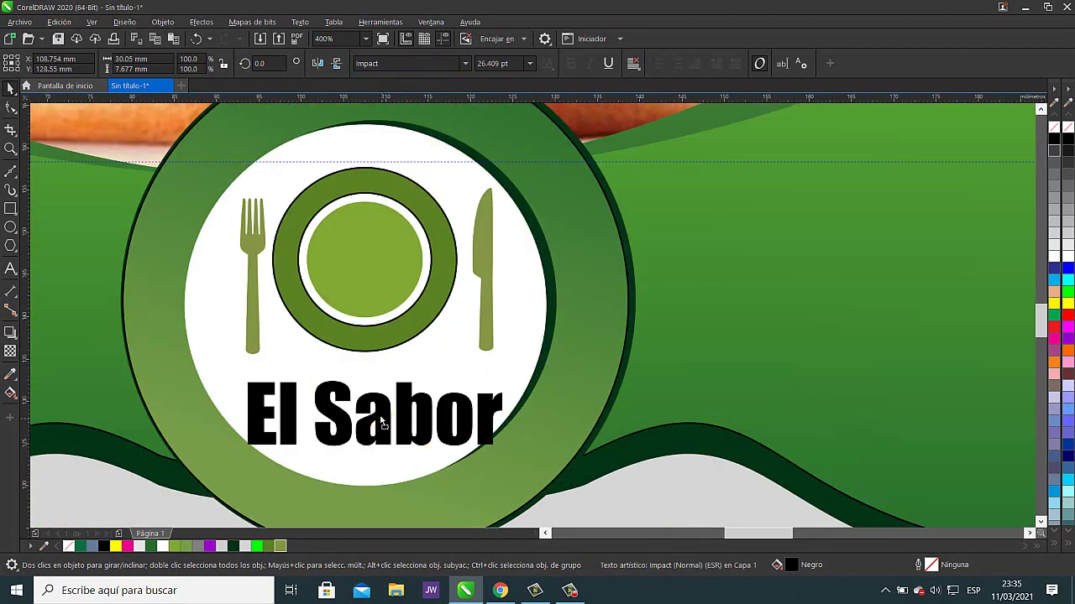
drag(384, 412, 383, 417)
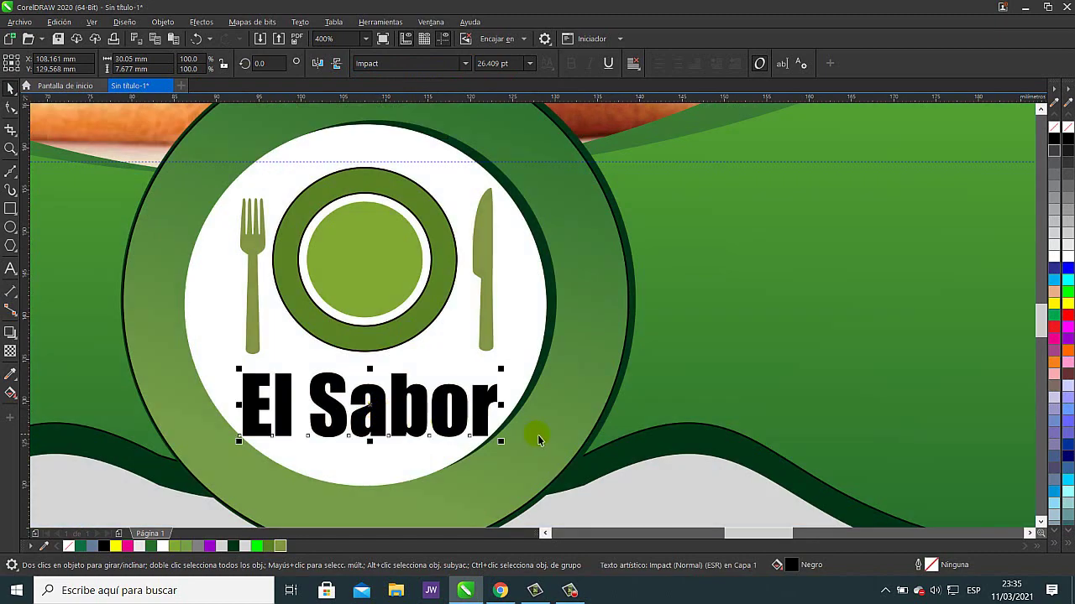
scroll(538, 434, down, 2)
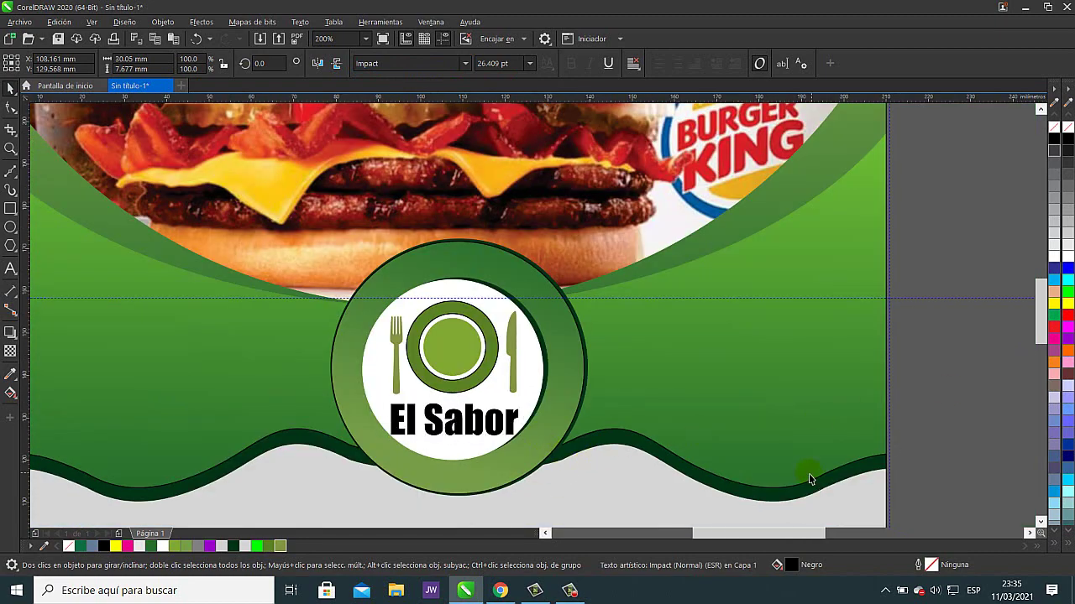
key(Escape)
scroll(806, 475, down, 2)
scroll(797, 470, down, 2)
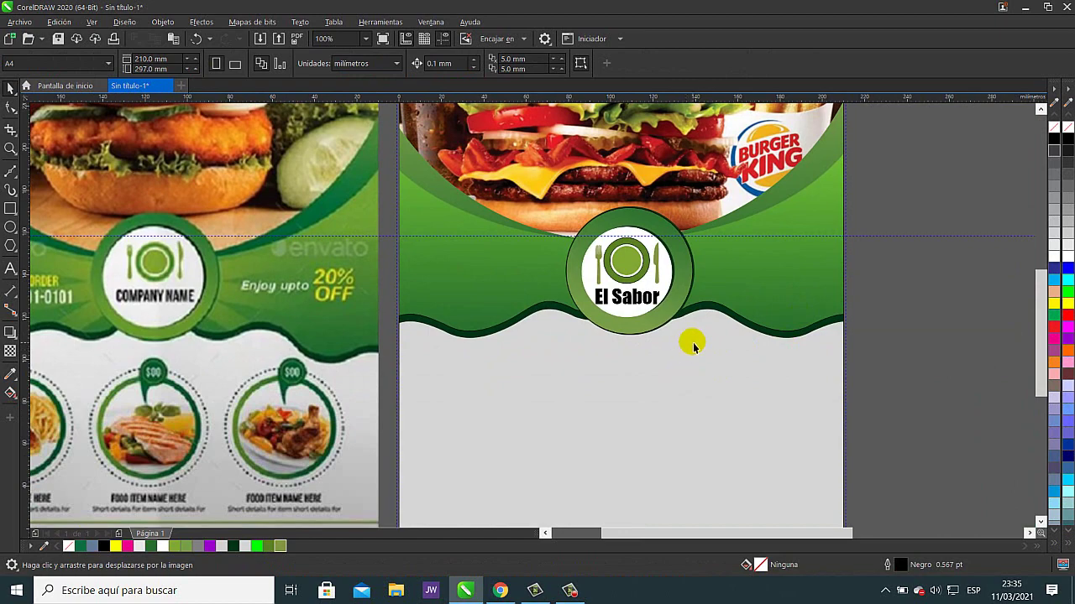
- Marquee-select all the El Sabor cutlery badge pieces and group them into one object
scroll(690, 344, down, 2)
click(864, 359)
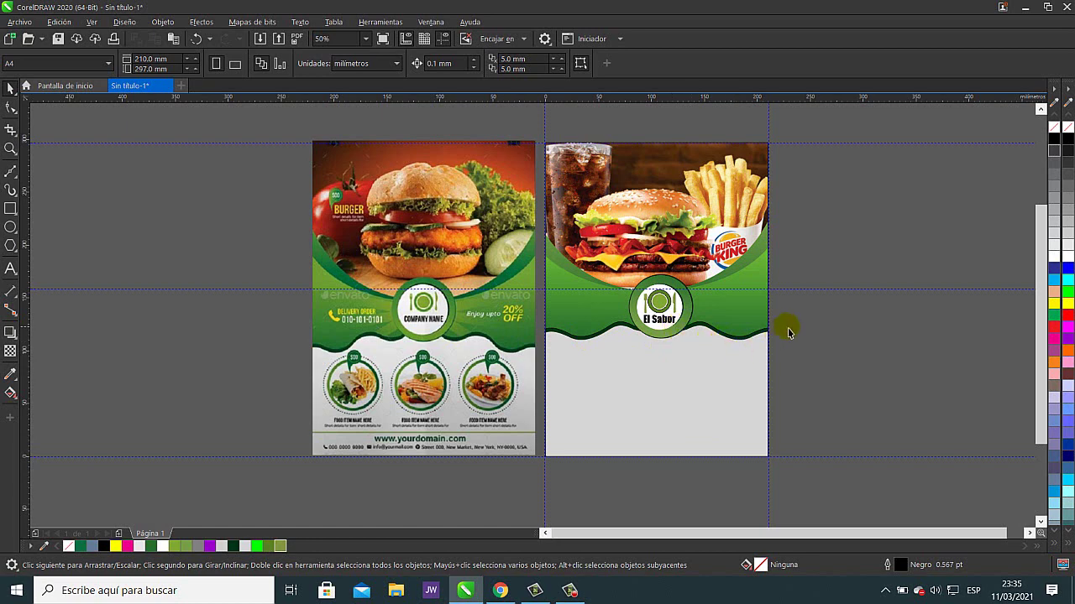
drag(853, 313, 663, 320)
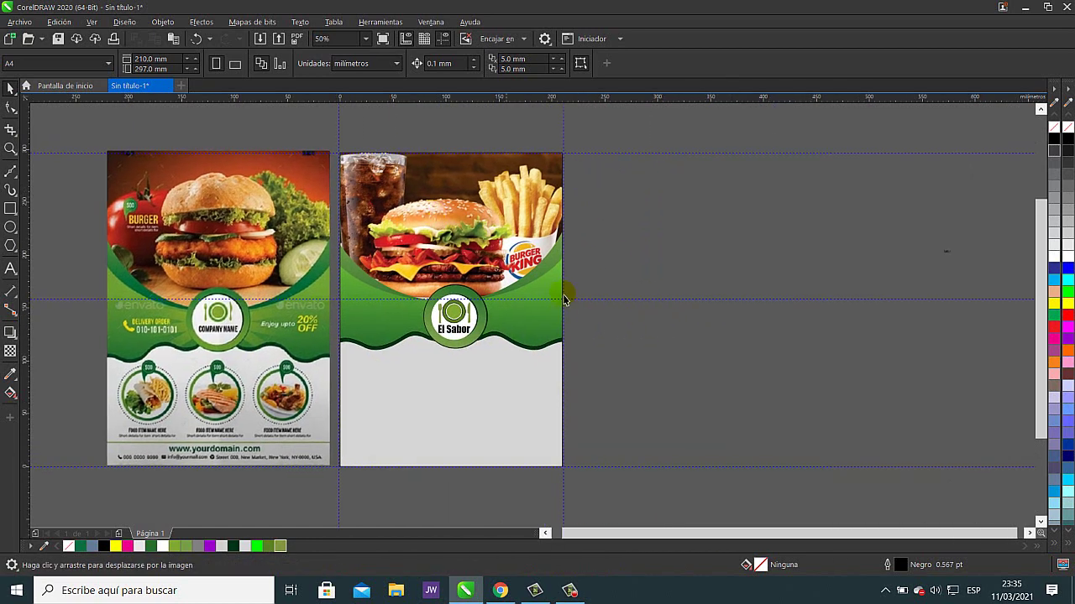
drag(154, 393, 348, 342)
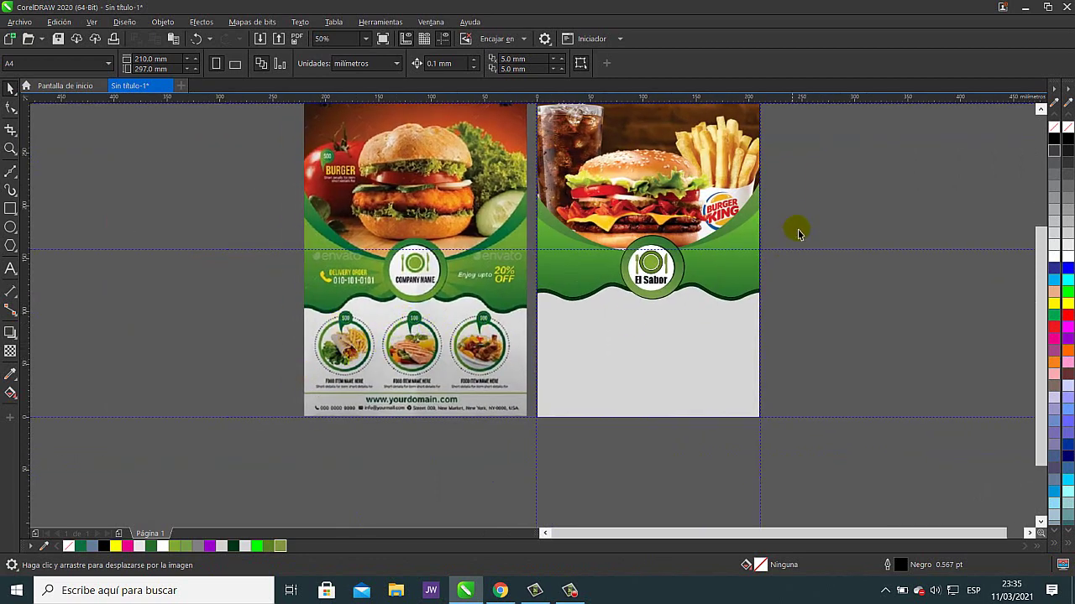
drag(624, 292, 592, 312)
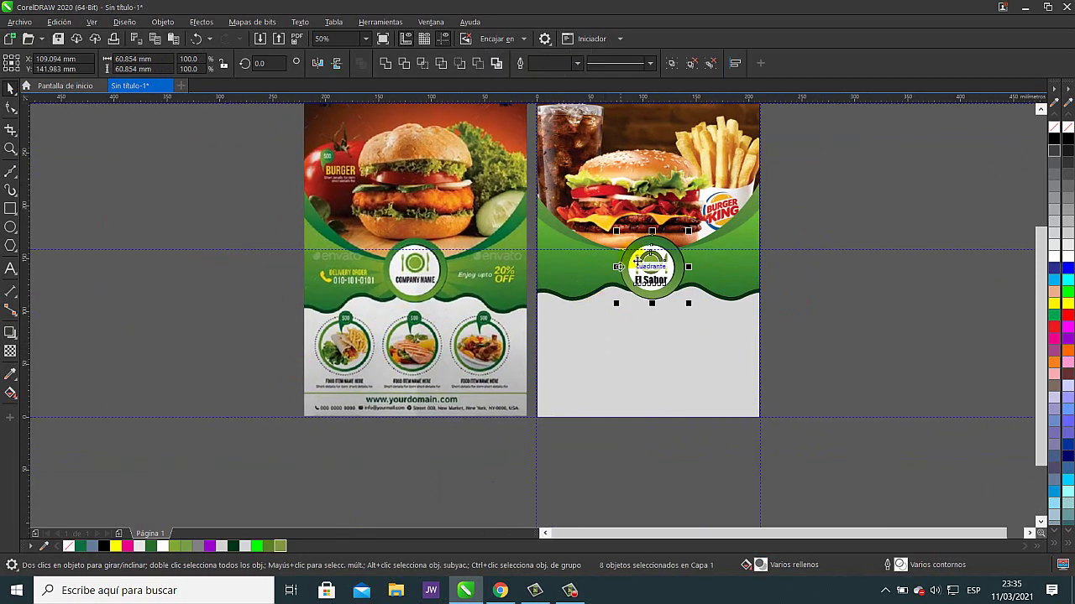
click(673, 64)
click(855, 160)
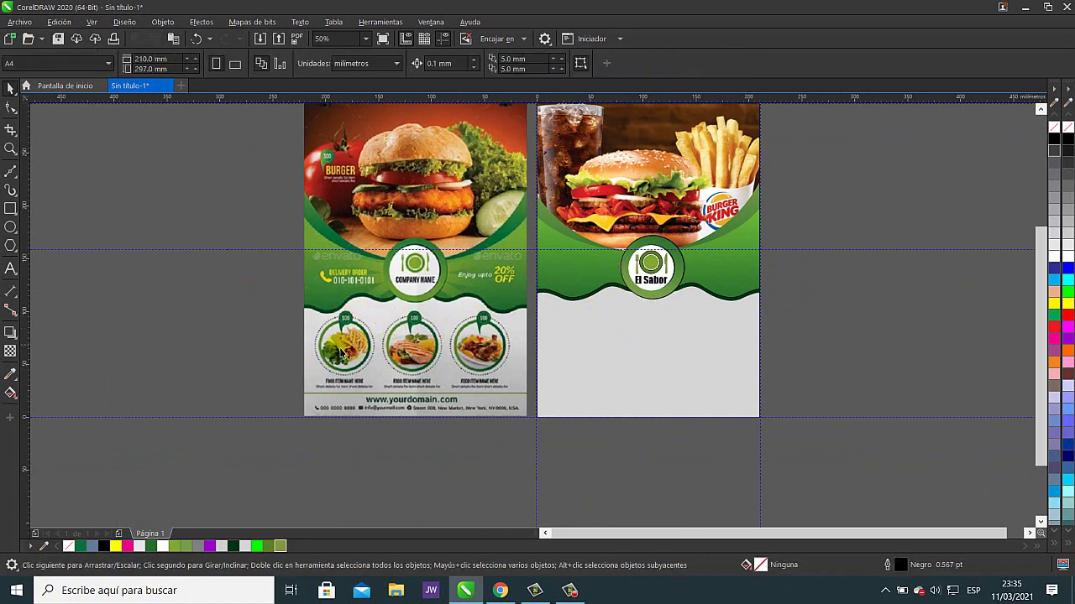
click(10, 227)
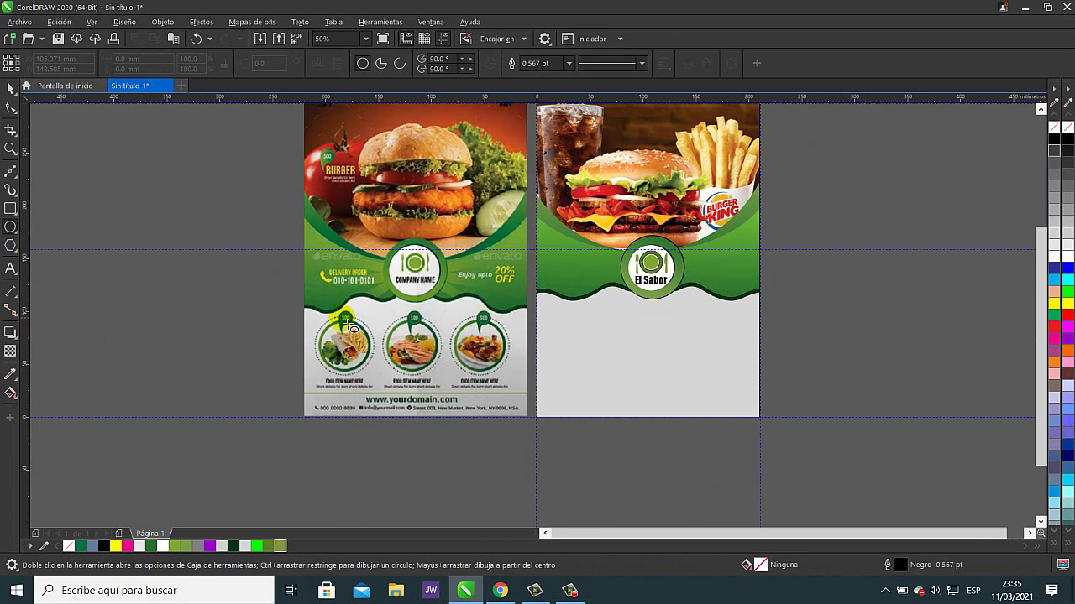
- Draw a 47 mm circle, line up three copies, and nudge the row up over the grey area
drag(346, 326, 654, 363)
click(11, 88)
click(887, 348)
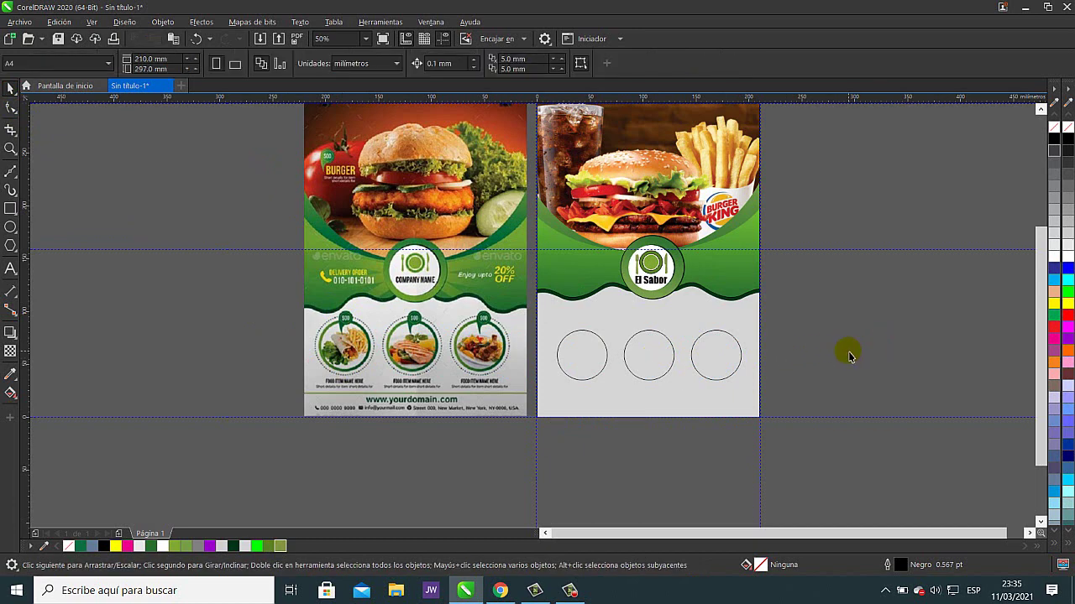
drag(818, 393, 535, 313)
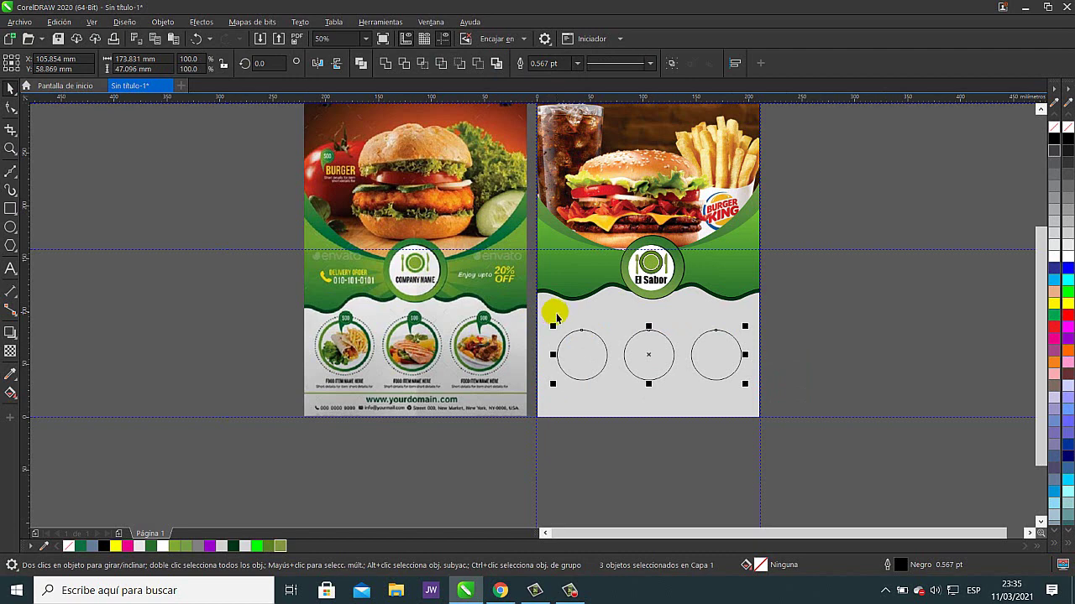
key(Up)
key(Up)
key(Up)
key(Up)
key(Up)
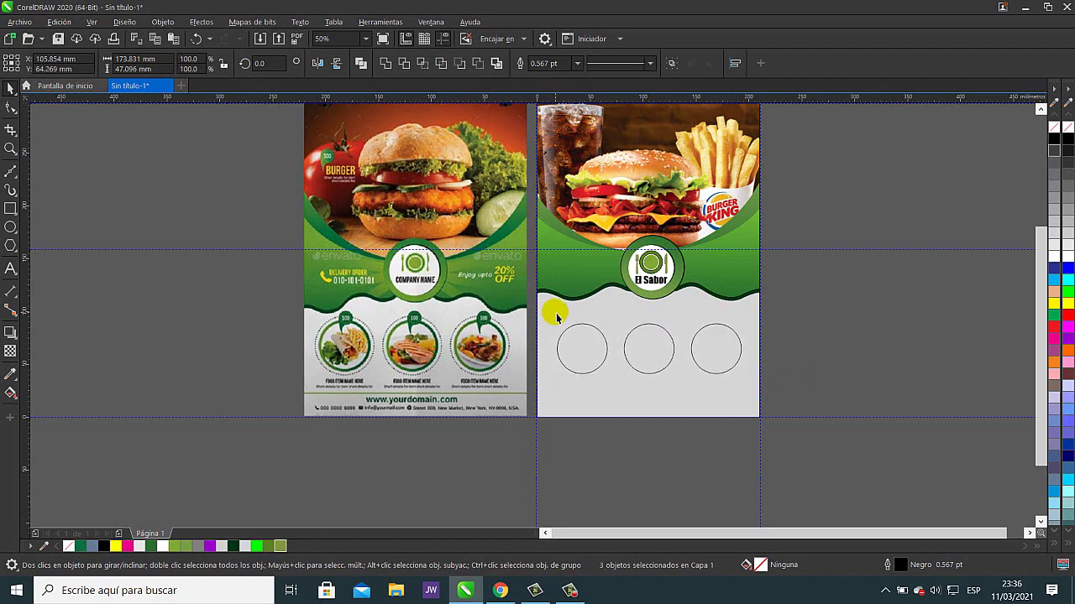
key(Up)
key(Up)
key(Up)
key(Up)
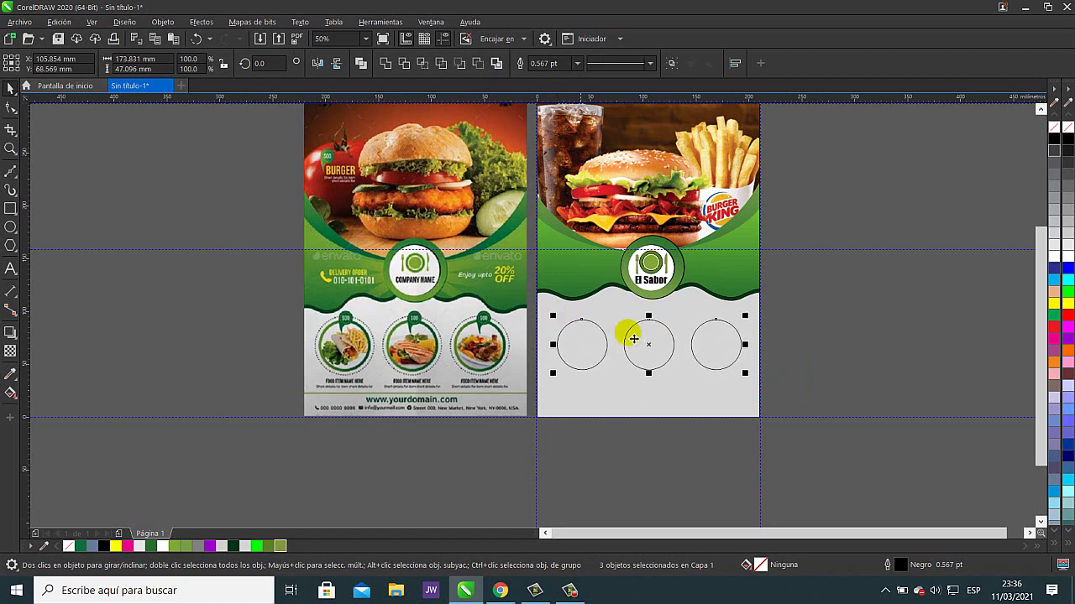
click(982, 340)
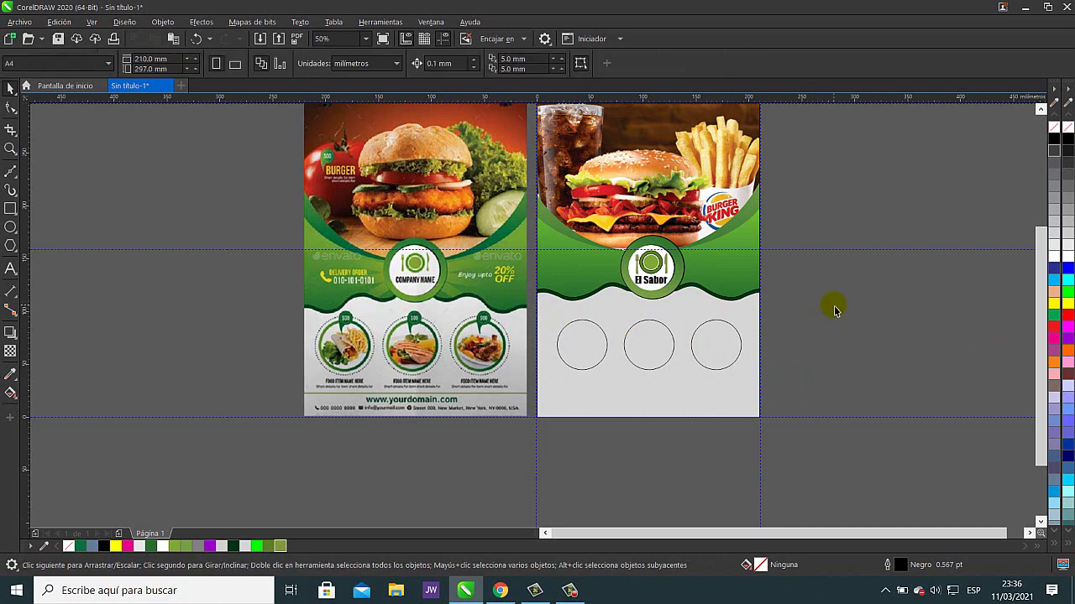
drag(834, 311, 699, 297)
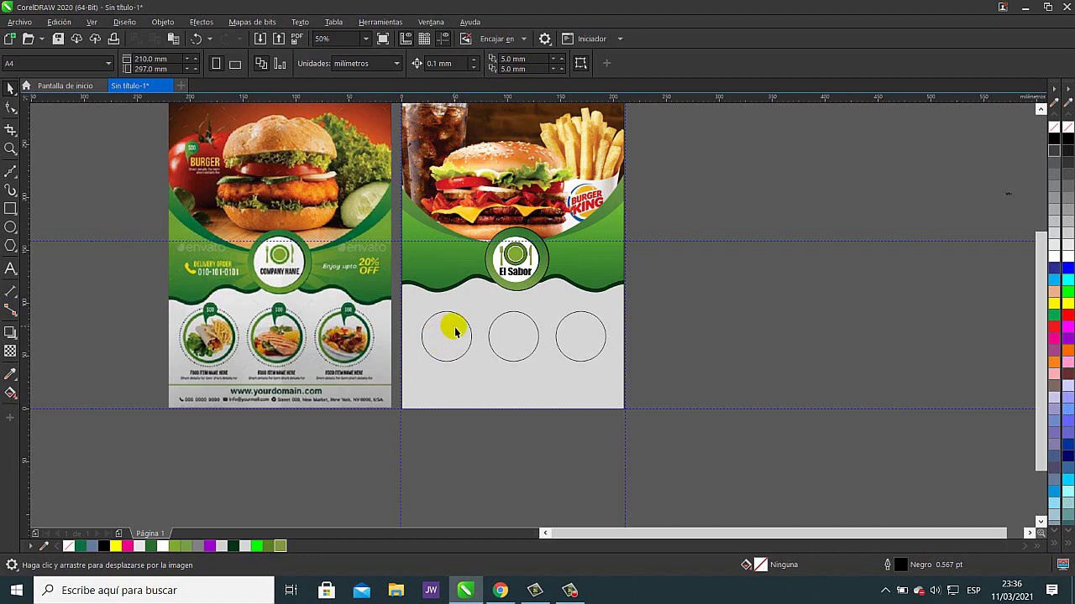
- Give the left circle a diagonal linear gradient running from olive green to dark green
scroll(242, 319, up, 2)
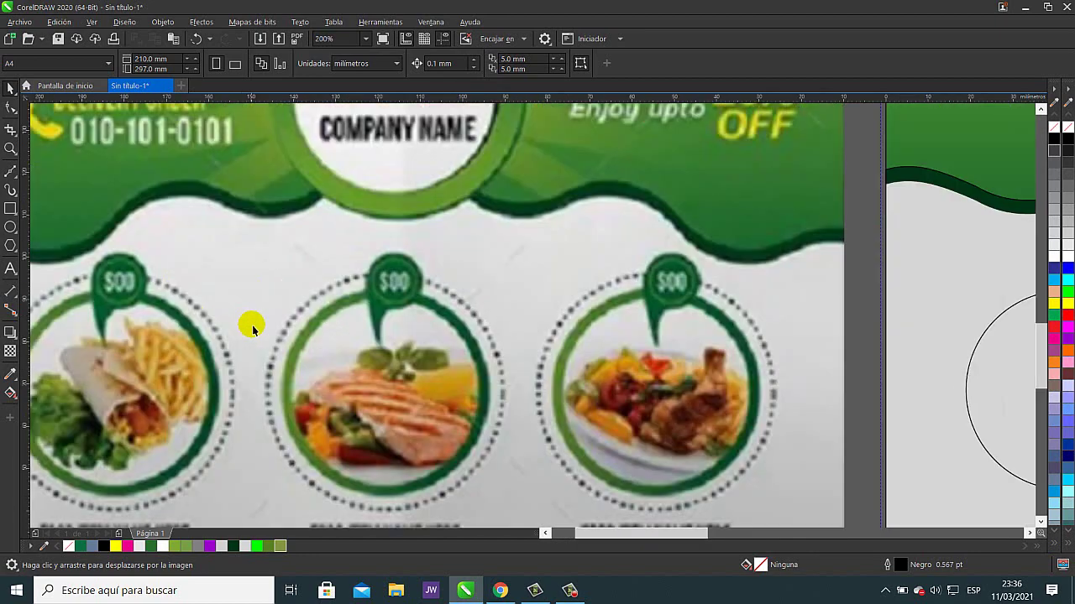
scroll(369, 345, down, 1)
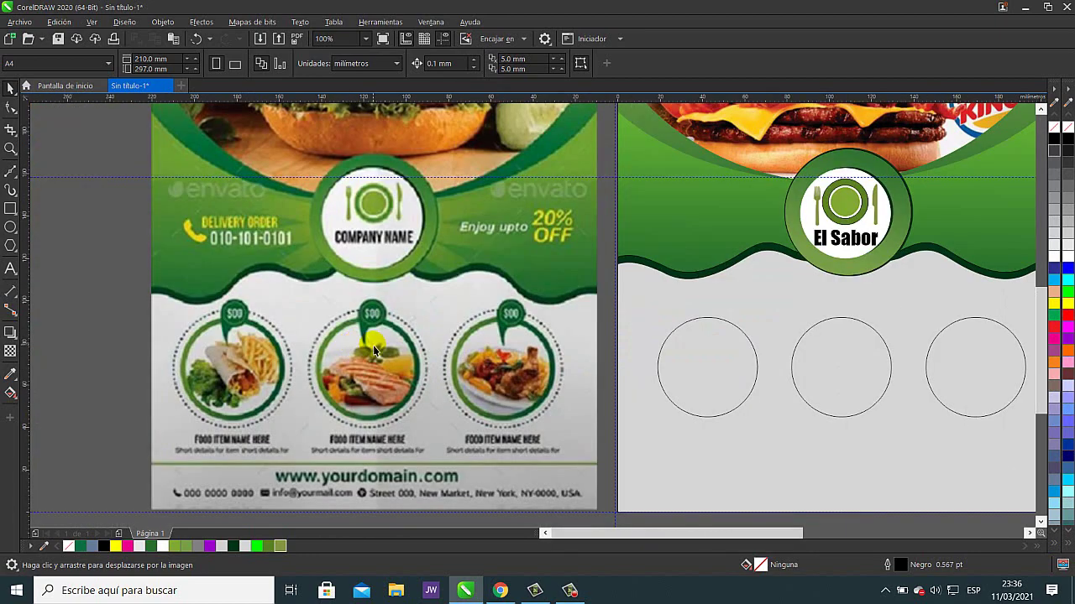
click(693, 371)
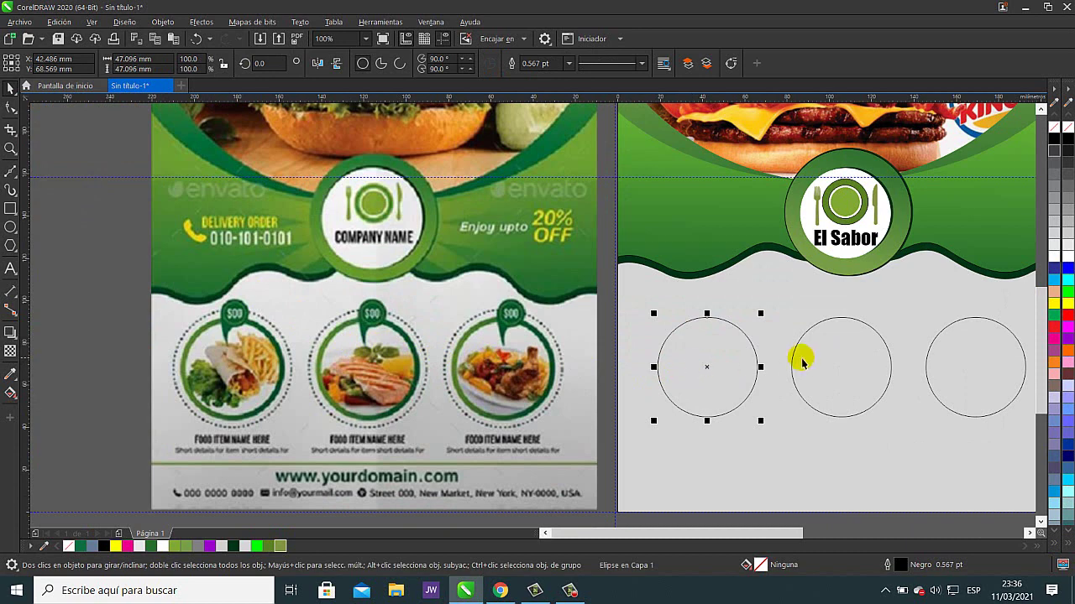
click(10, 393)
click(48, 63)
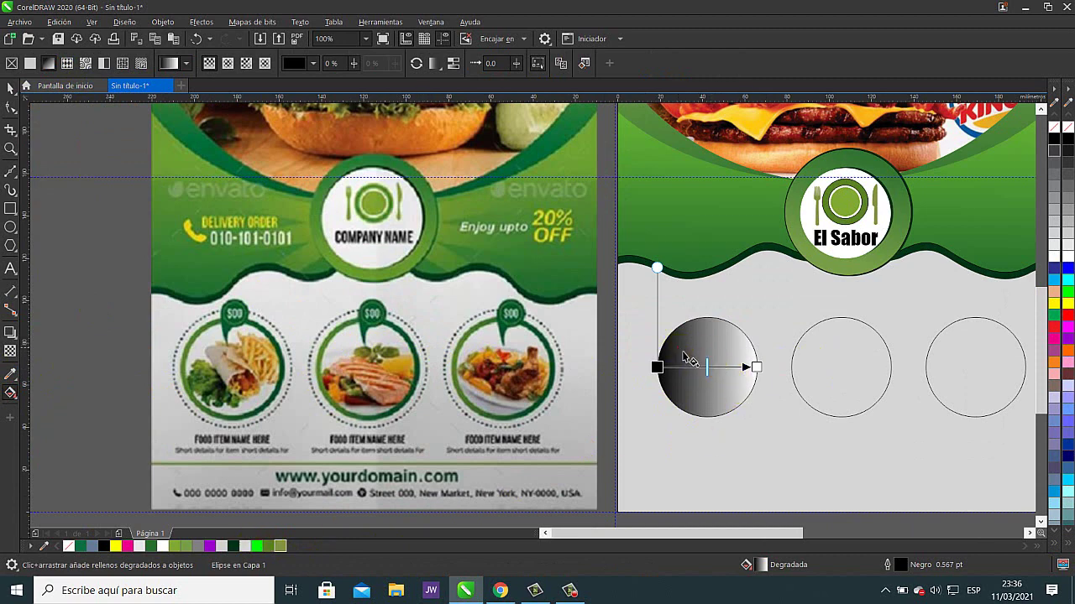
drag(681, 351, 677, 378)
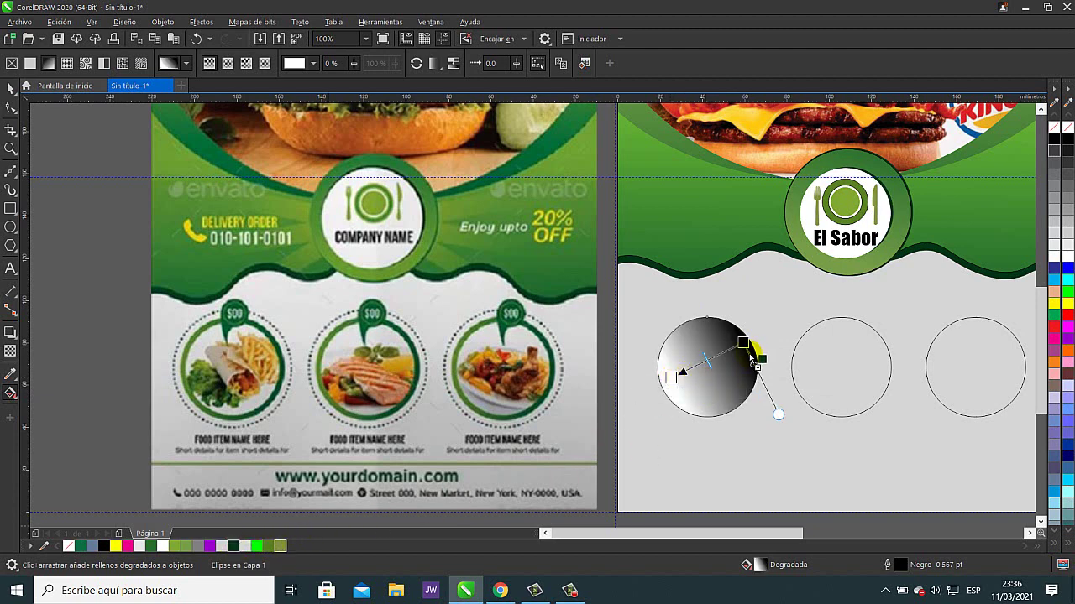
drag(753, 360, 745, 344)
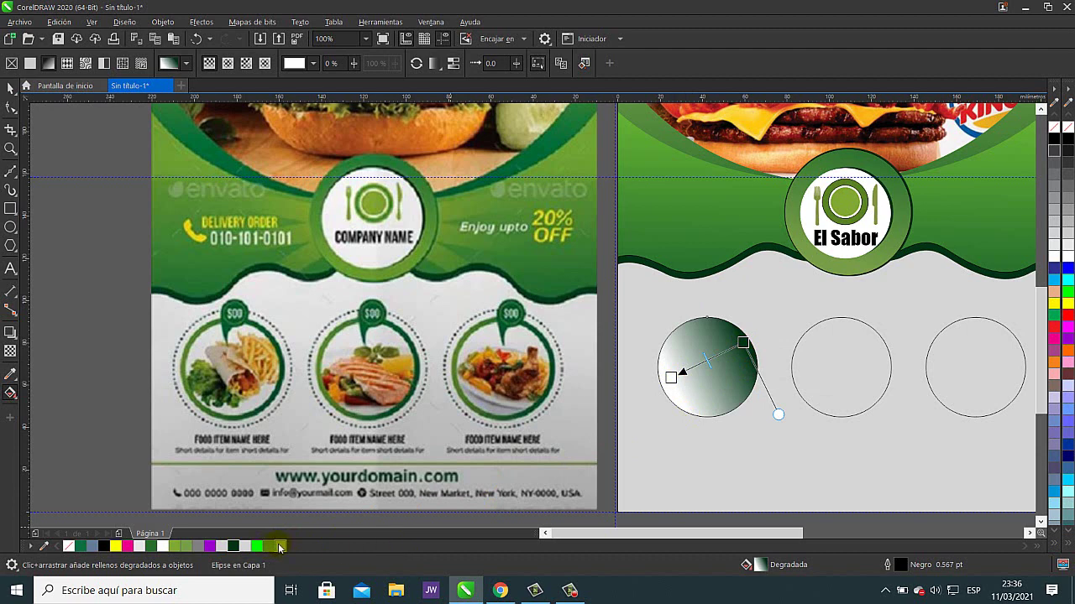
drag(280, 547, 673, 379)
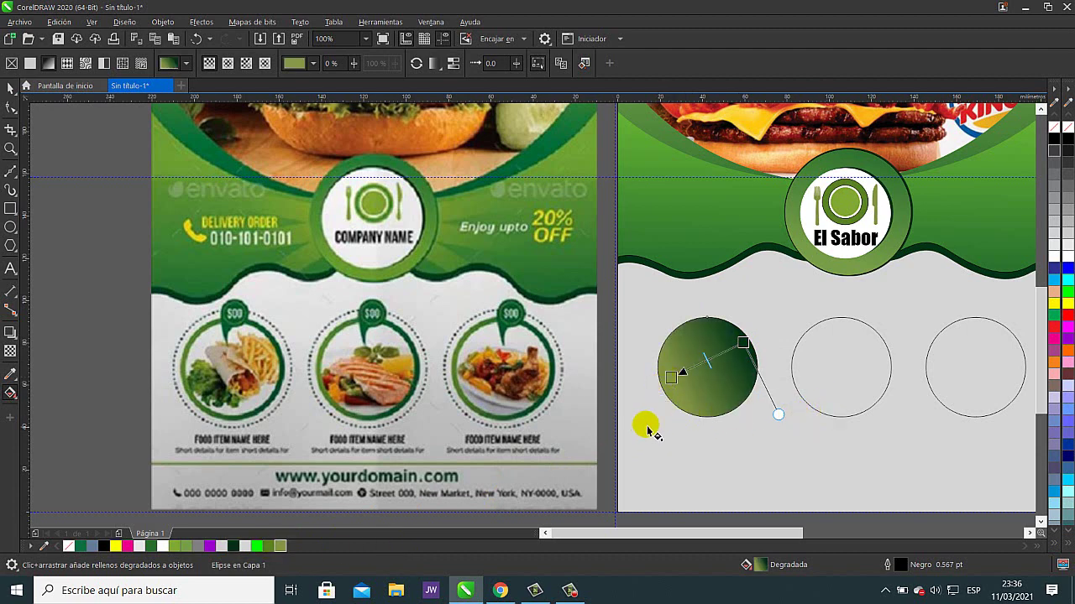
- Set the gradient's start colour to RGB green #84C544
click(672, 379)
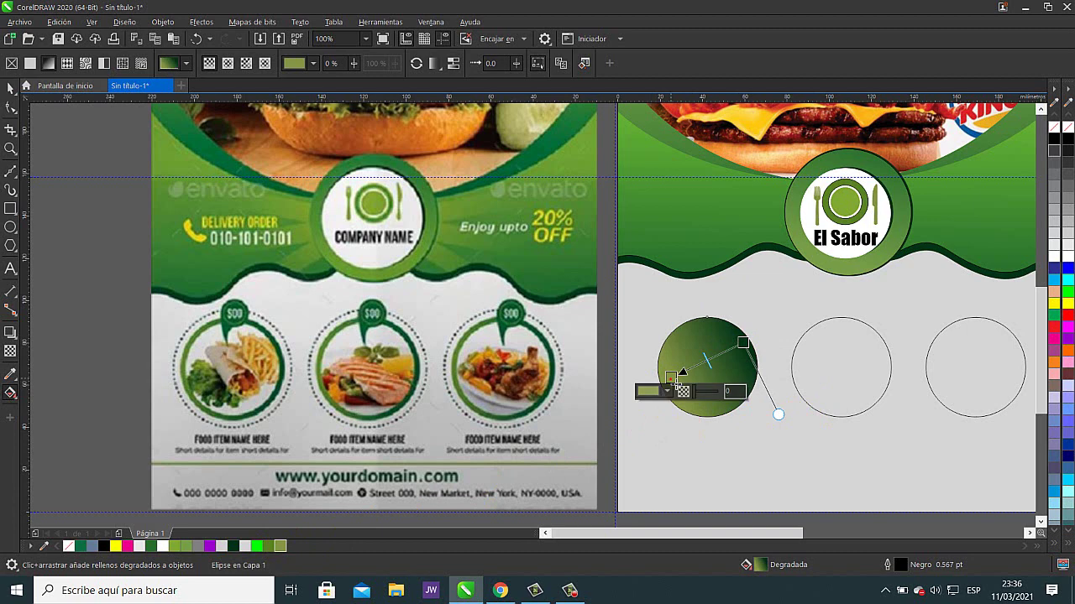
click(649, 392)
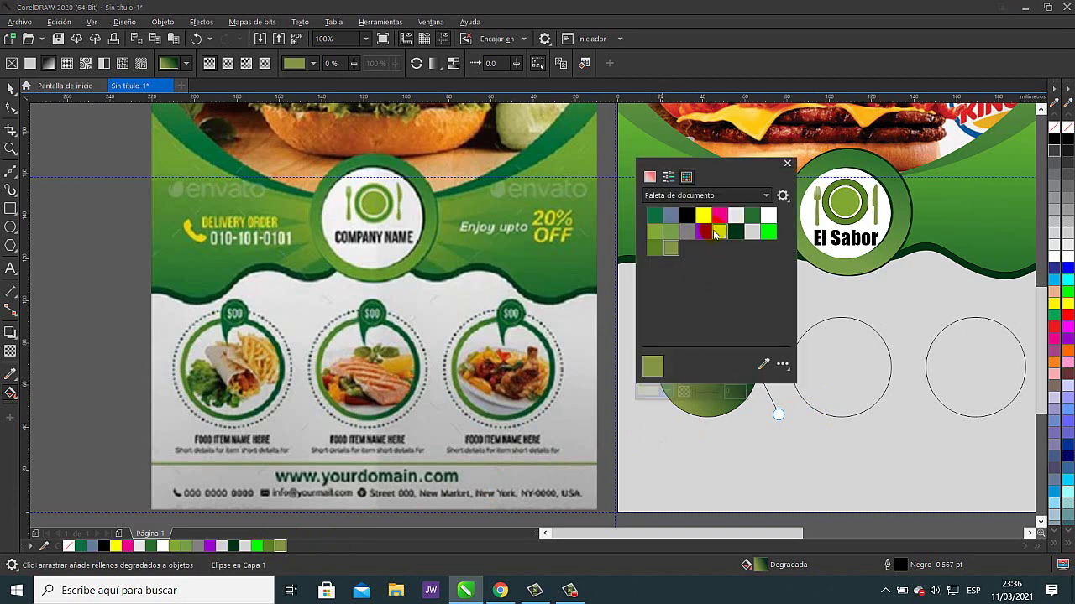
click(674, 177)
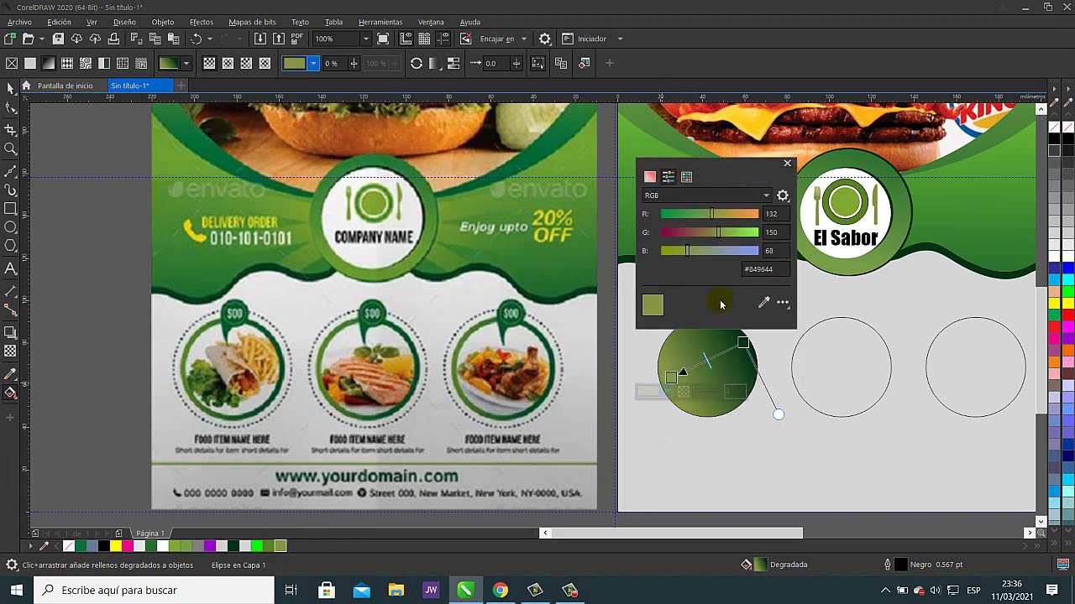
drag(719, 234, 730, 233)
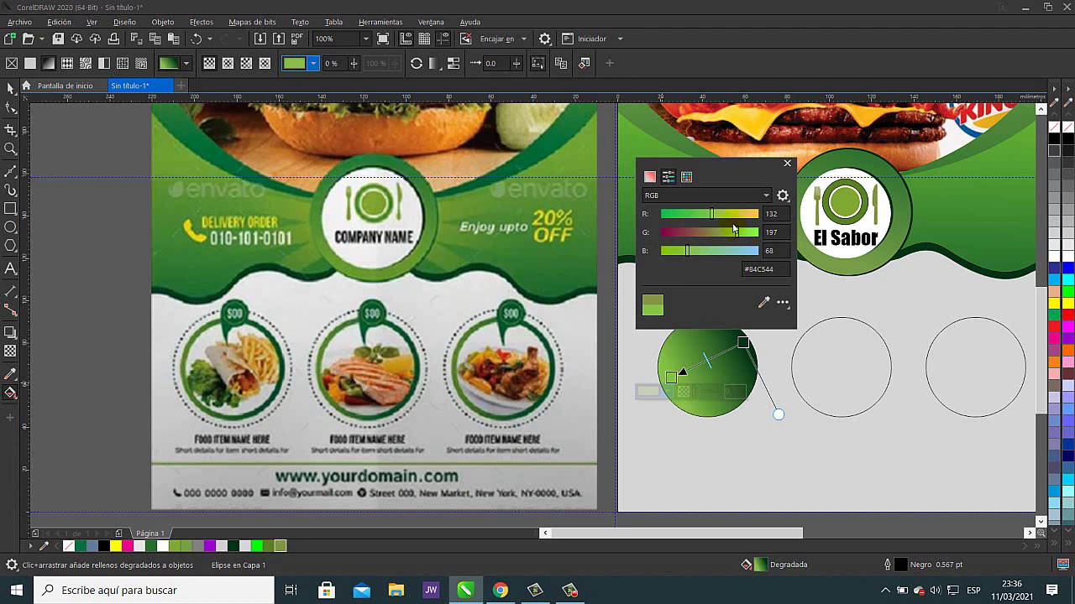
click(98, 251)
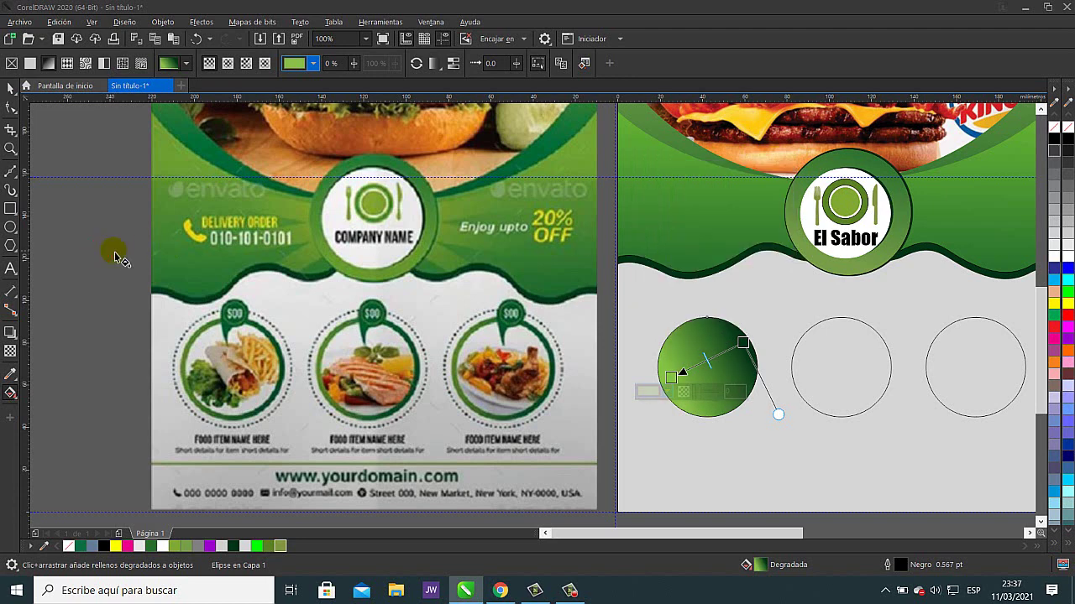
click(10, 87)
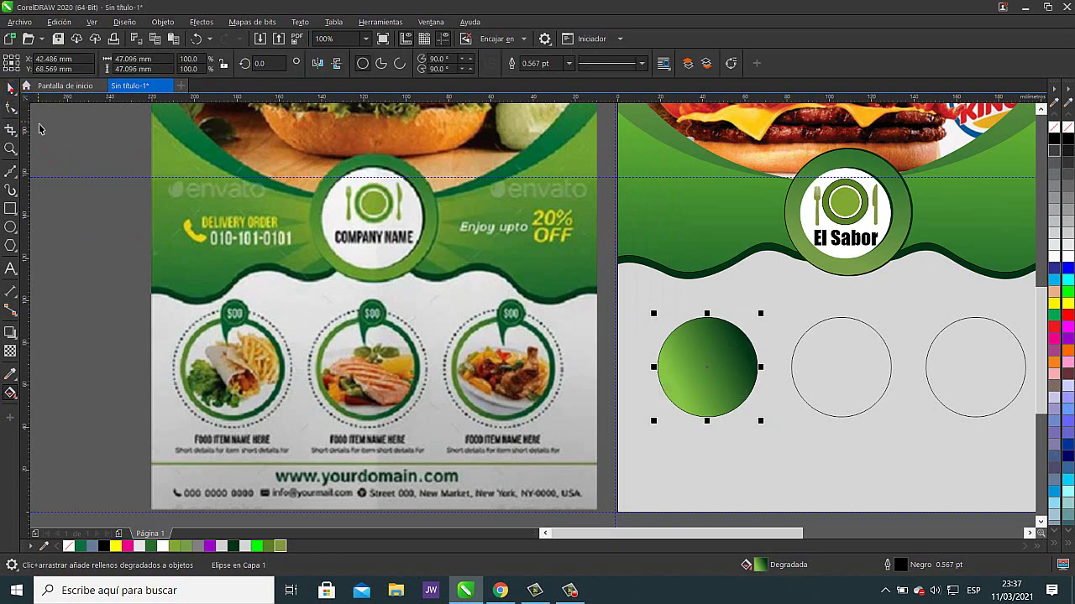
drag(602, 386, 558, 376)
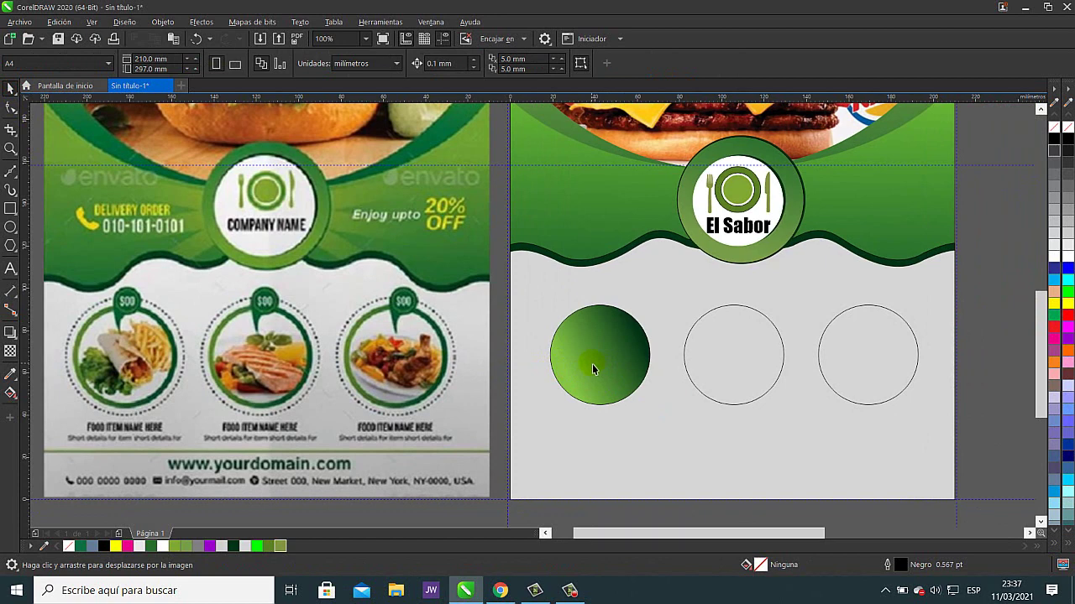
- Copy all properties from the left gradient circle onto the middle and right circles
click(737, 353)
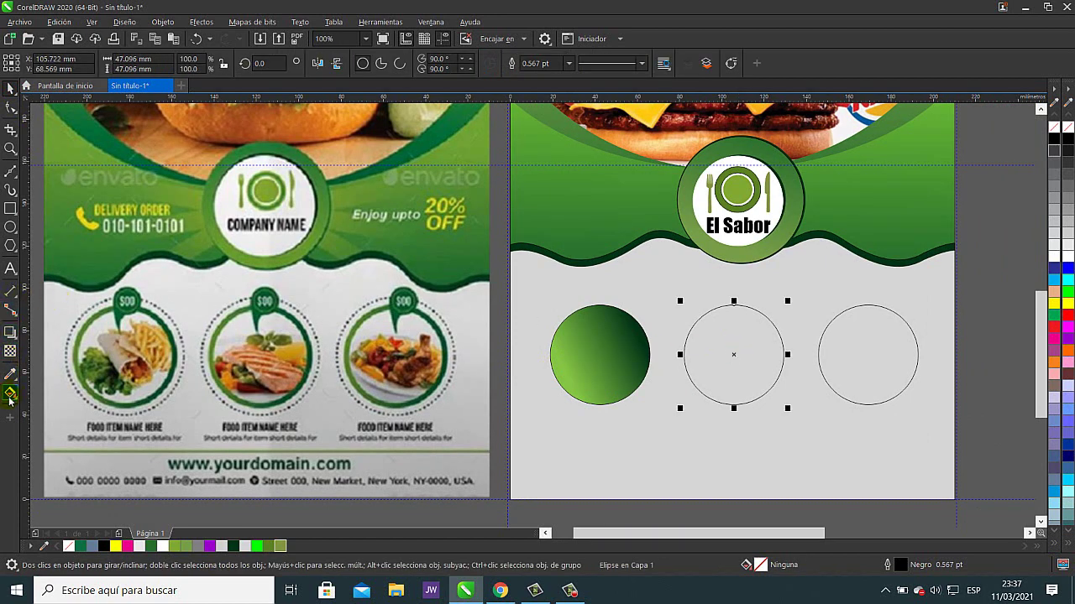
click(994, 285)
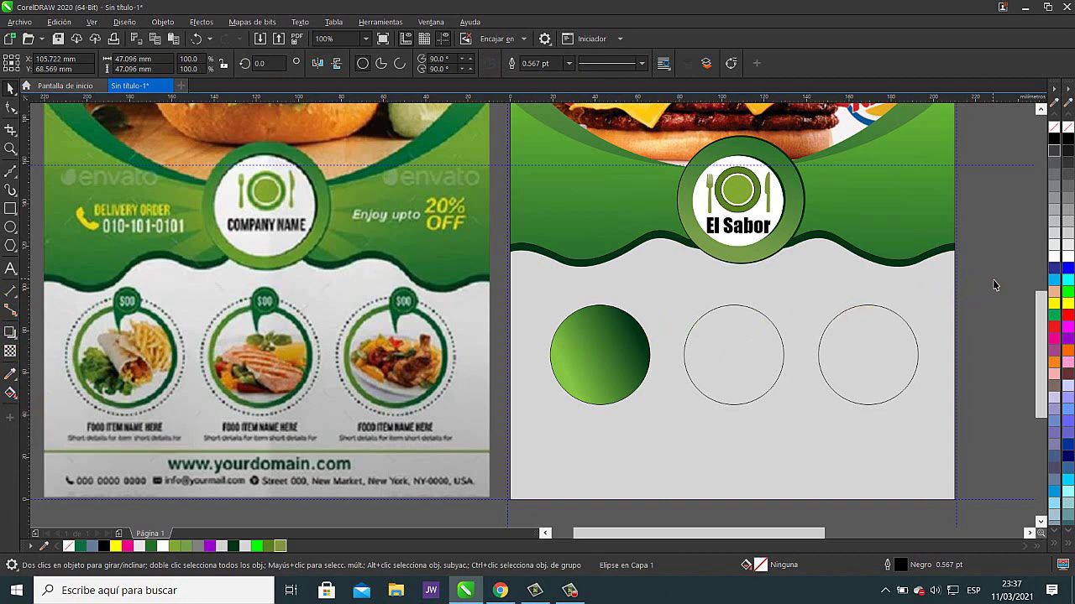
click(590, 366)
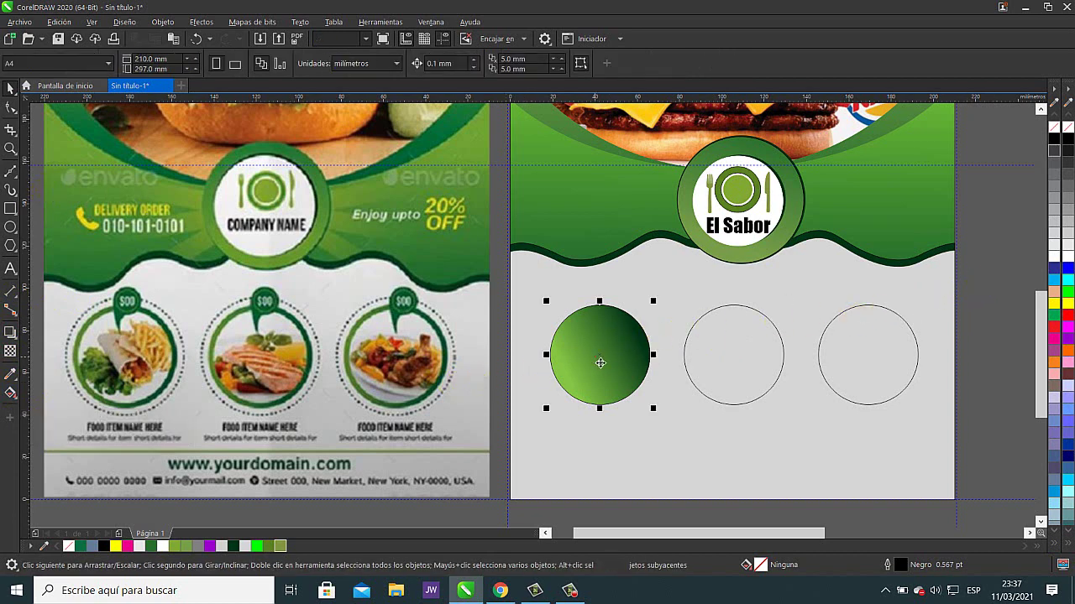
mouse_move(612, 366)
mouse_down()
mouse_move(735, 359)
mouse_move(601, 356)
mouse_move(736, 356)
mouse_up()
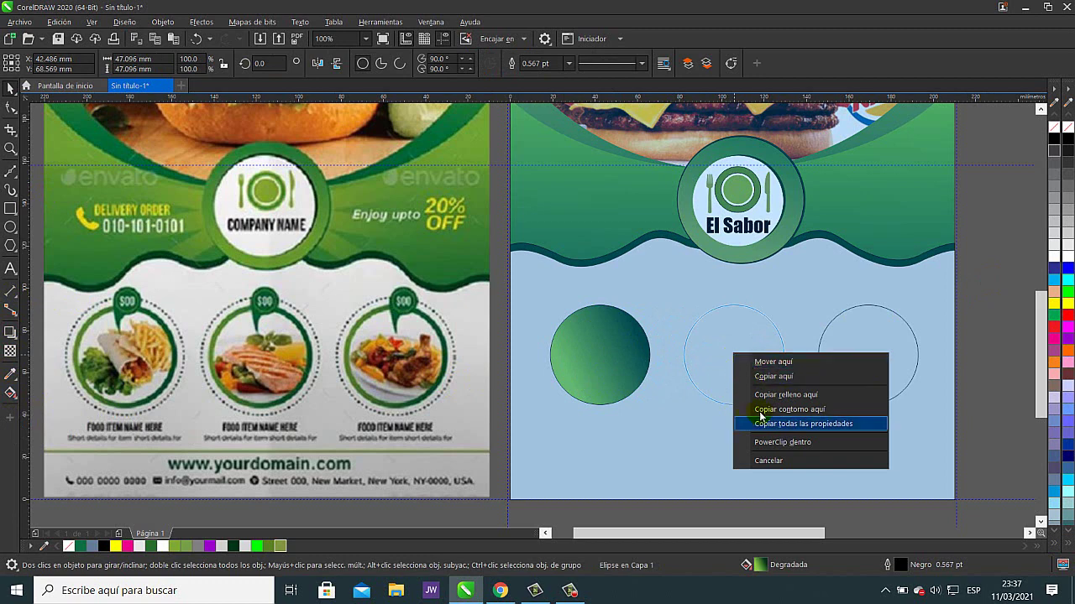
click(823, 424)
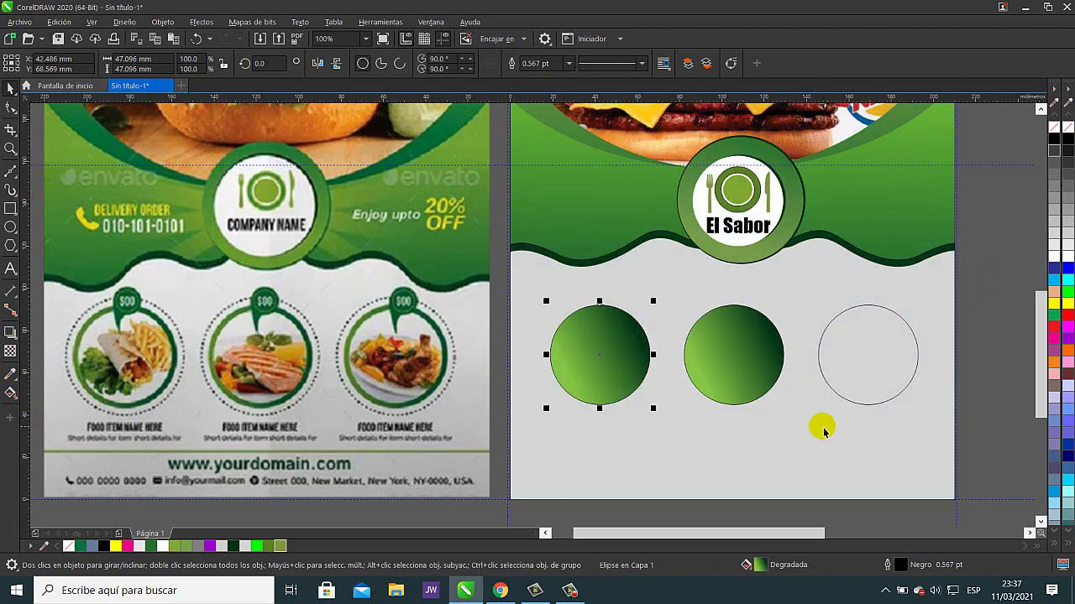
click(755, 368)
drag(732, 356, 860, 352)
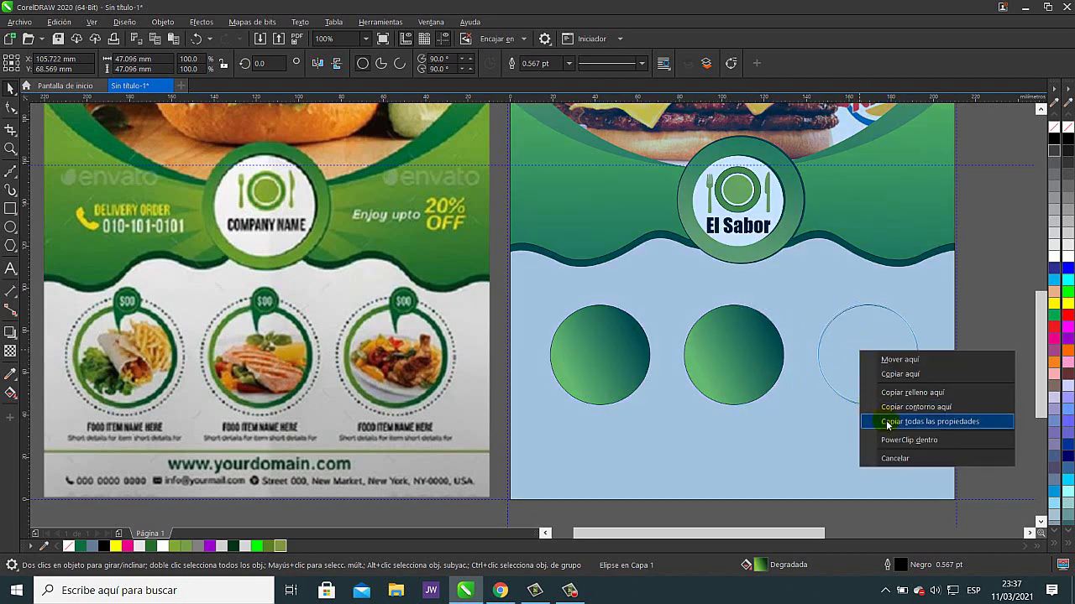
click(888, 424)
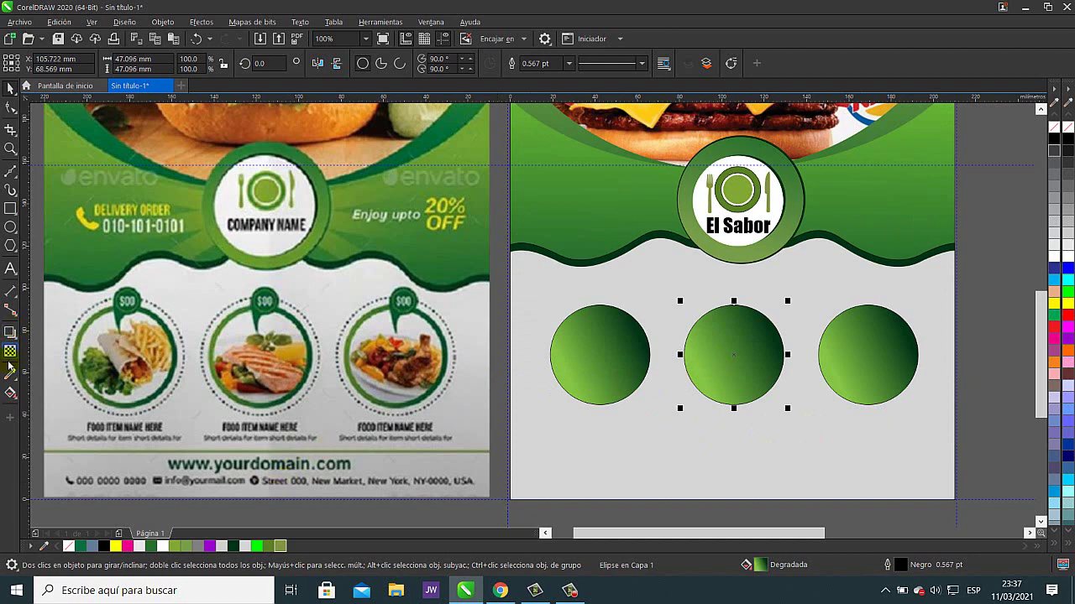
- Re-angle the middle and right circles' gradients so each darkens toward the bottom
click(11, 394)
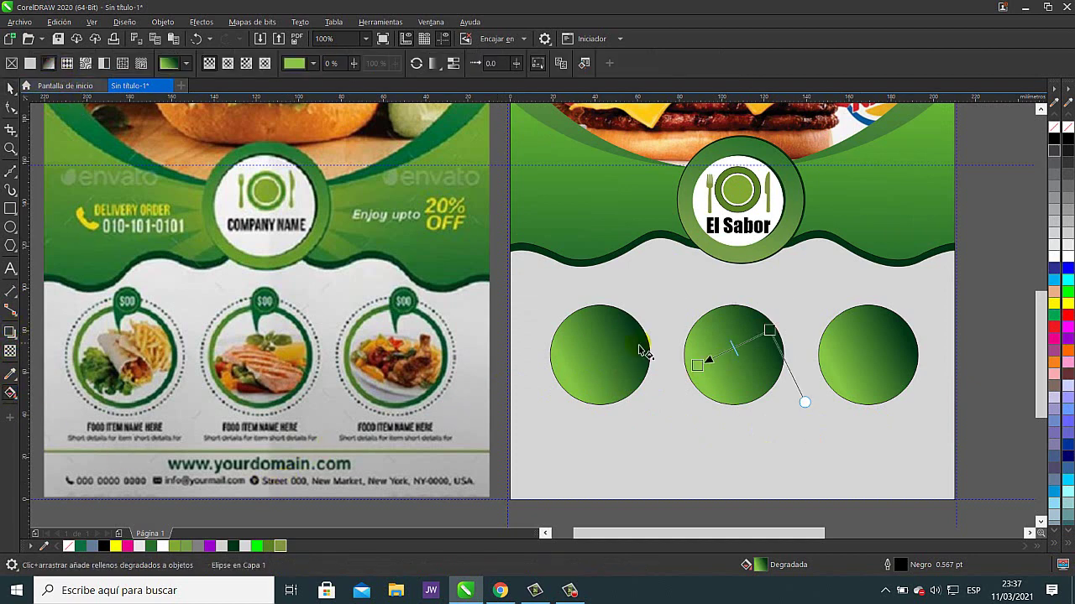
drag(770, 331, 709, 332)
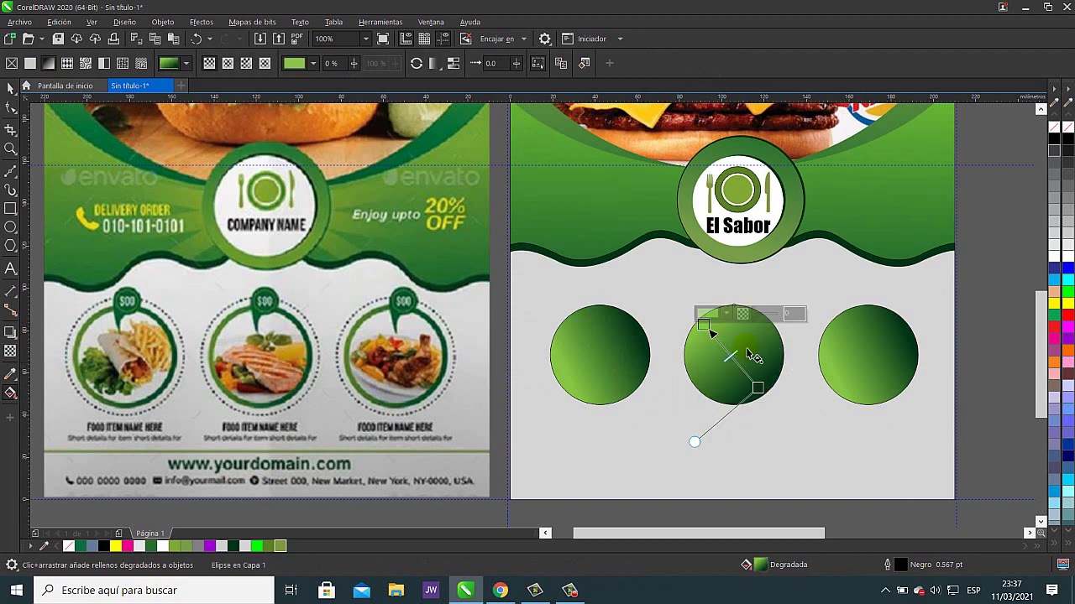
click(846, 357)
drag(911, 336, 856, 378)
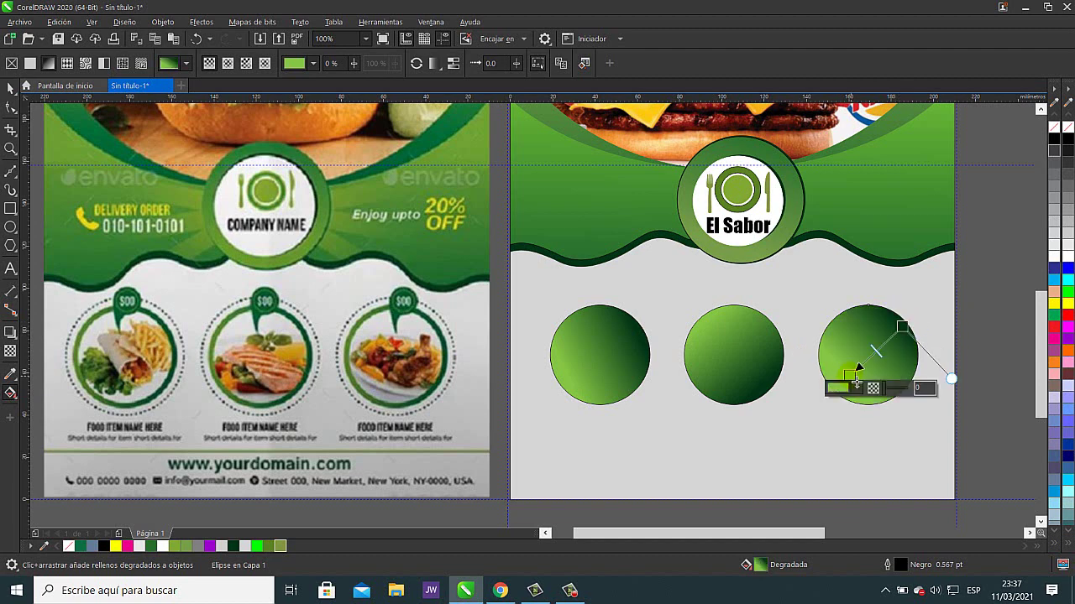
- Leave a copy of the first gradient circle scaled to about 89% inside it
key(space)
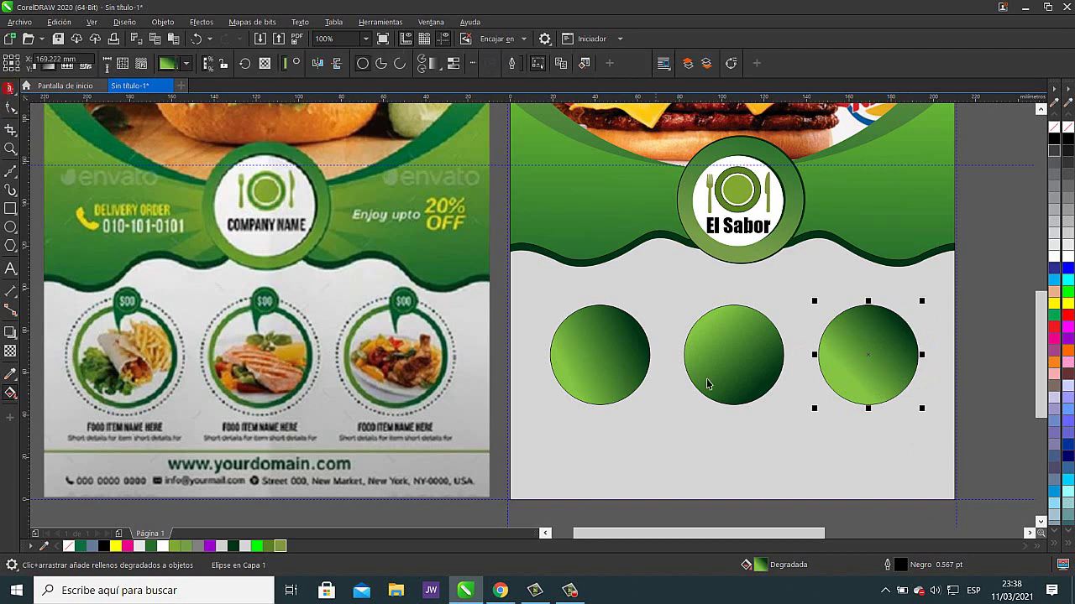
click(995, 298)
drag(533, 432, 534, 434)
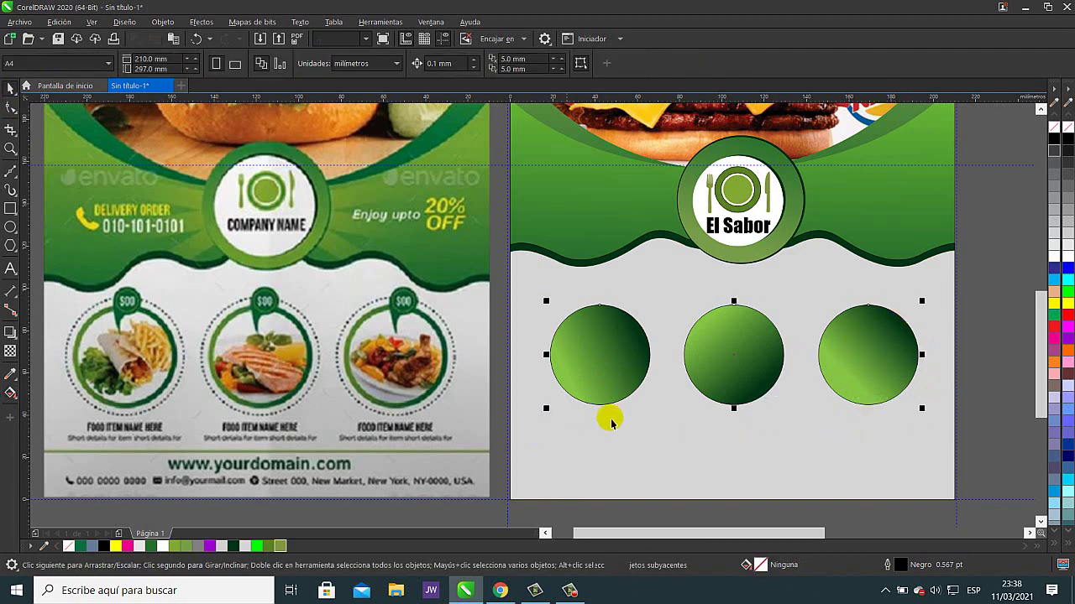
click(1008, 275)
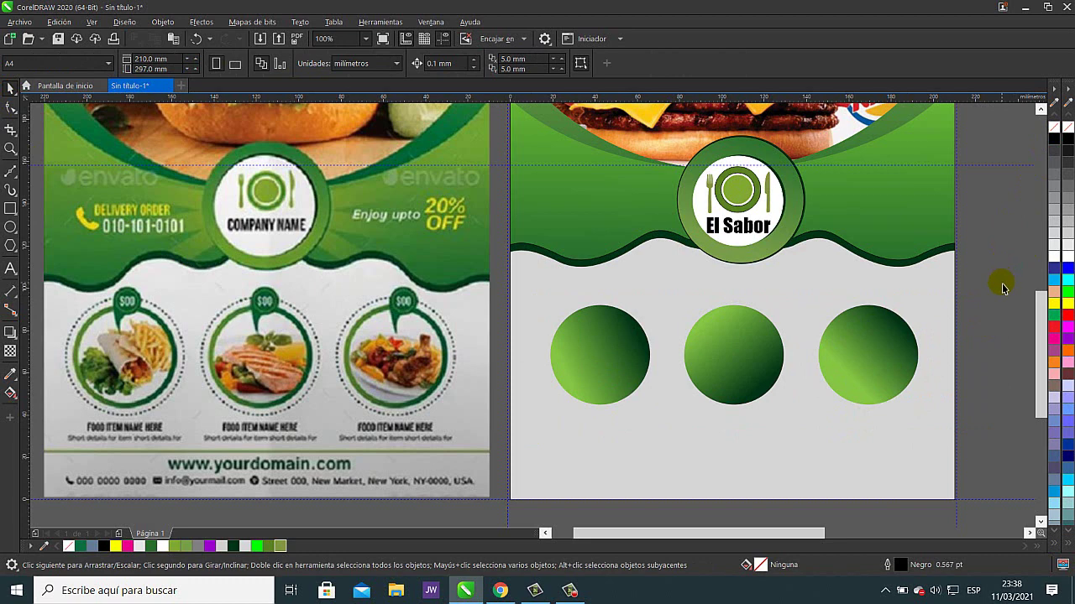
click(638, 360)
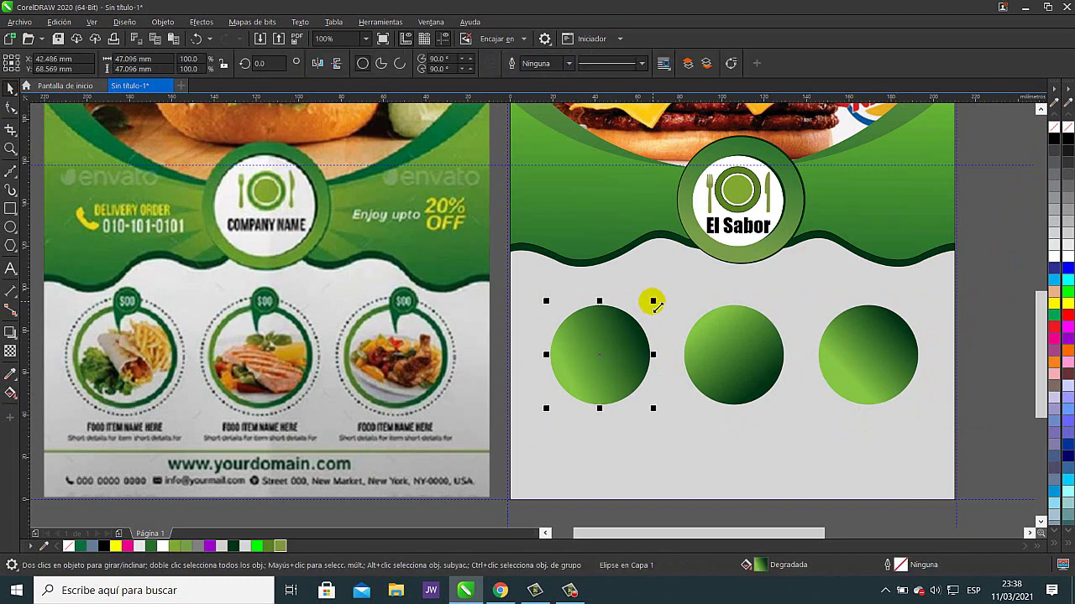
drag(654, 301, 654, 310)
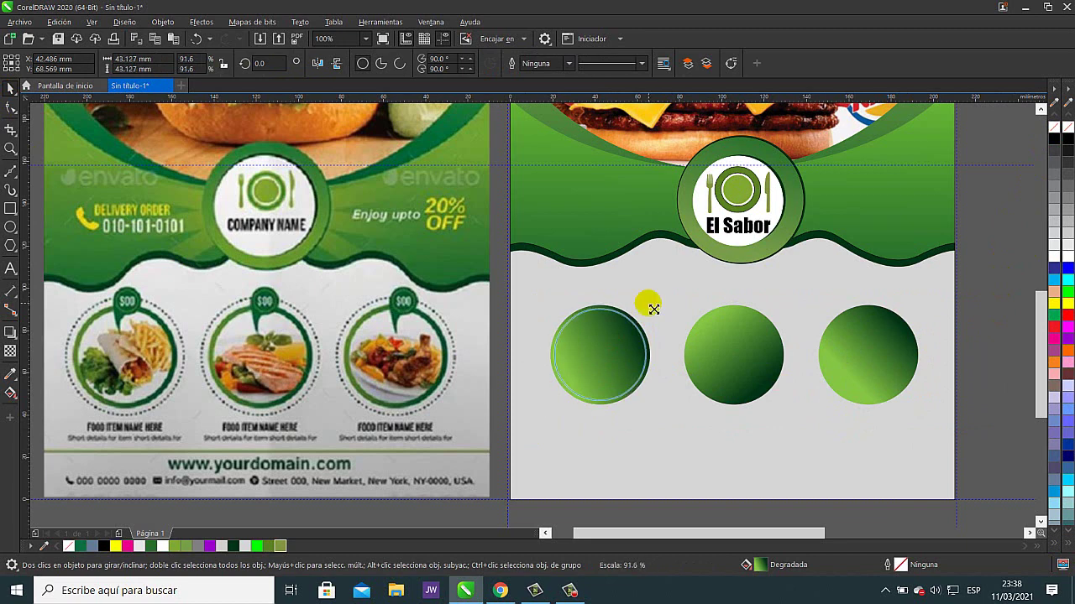
right_click(647, 309)
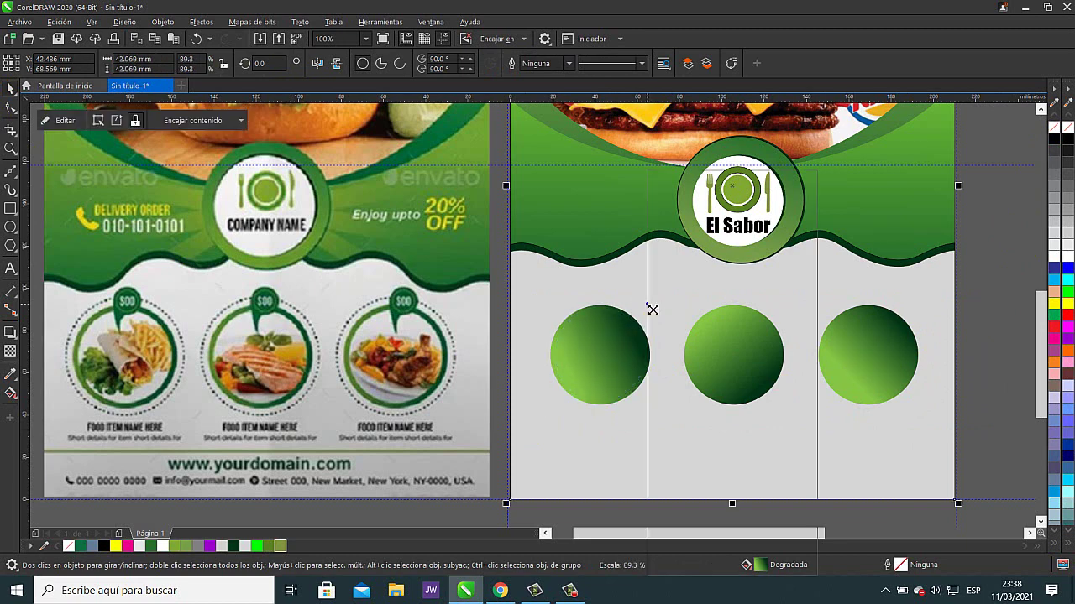
click(994, 284)
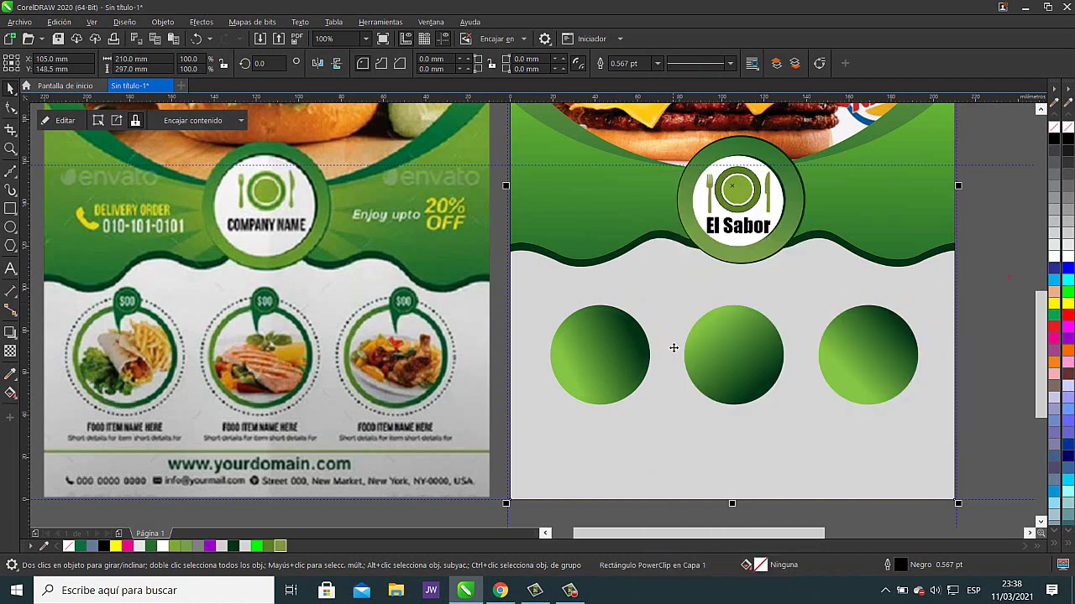
click(597, 352)
drag(638, 330, 644, 351)
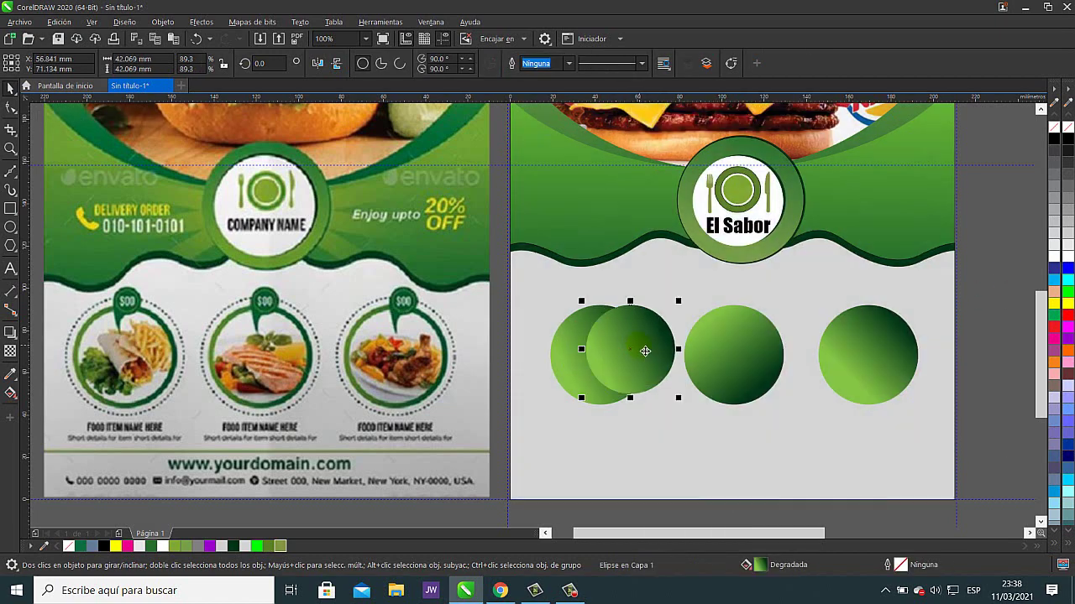
click(197, 39)
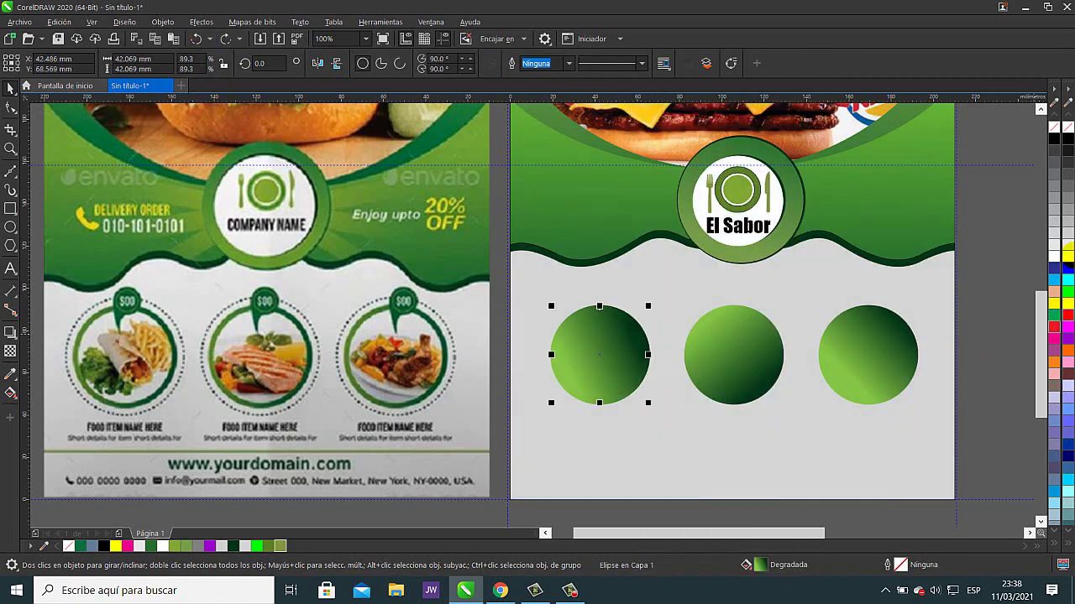
- Fill the inner circle white and copy it onto the other gradient circles
click(1068, 254)
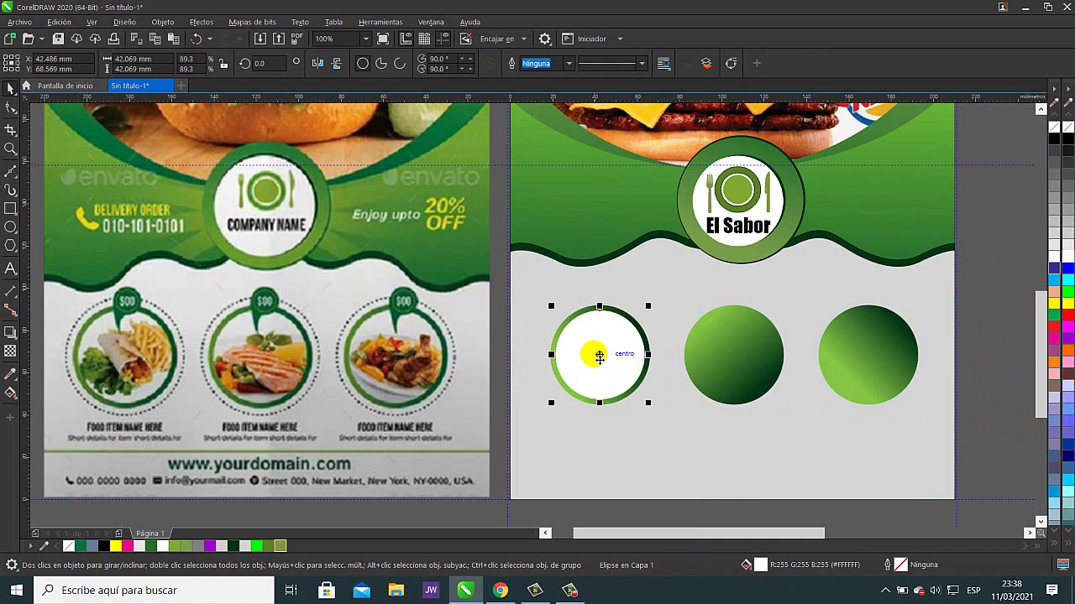
drag(599, 356, 861, 363)
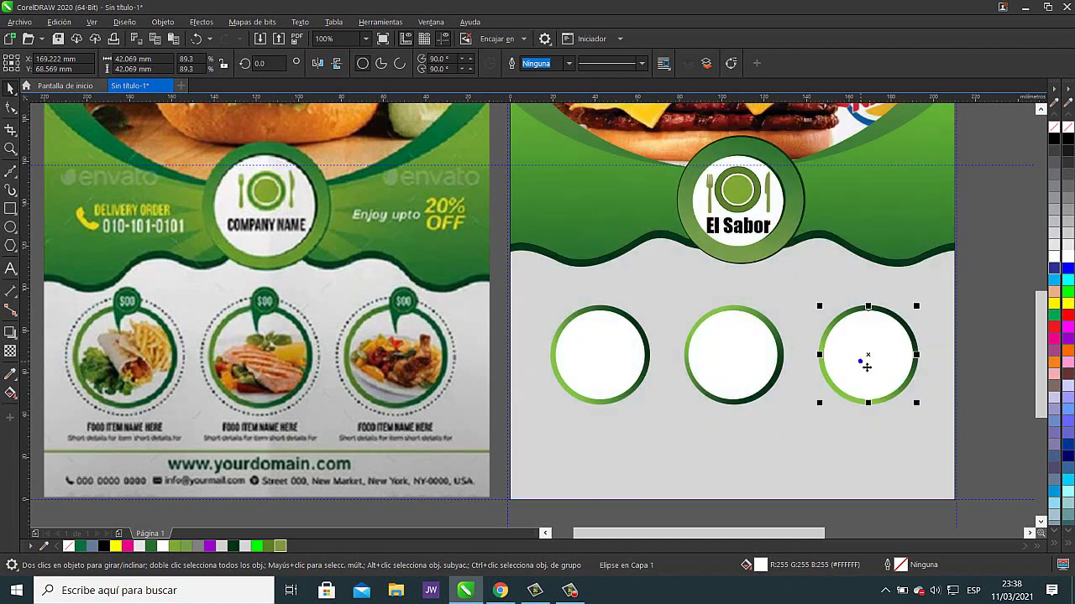
click(992, 341)
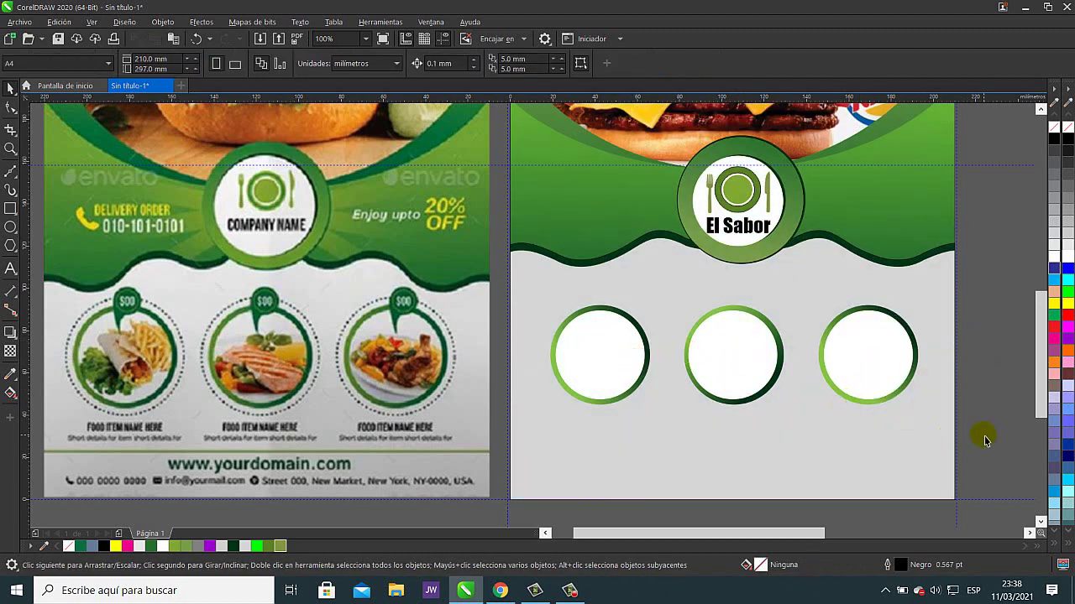
drag(983, 434, 847, 414)
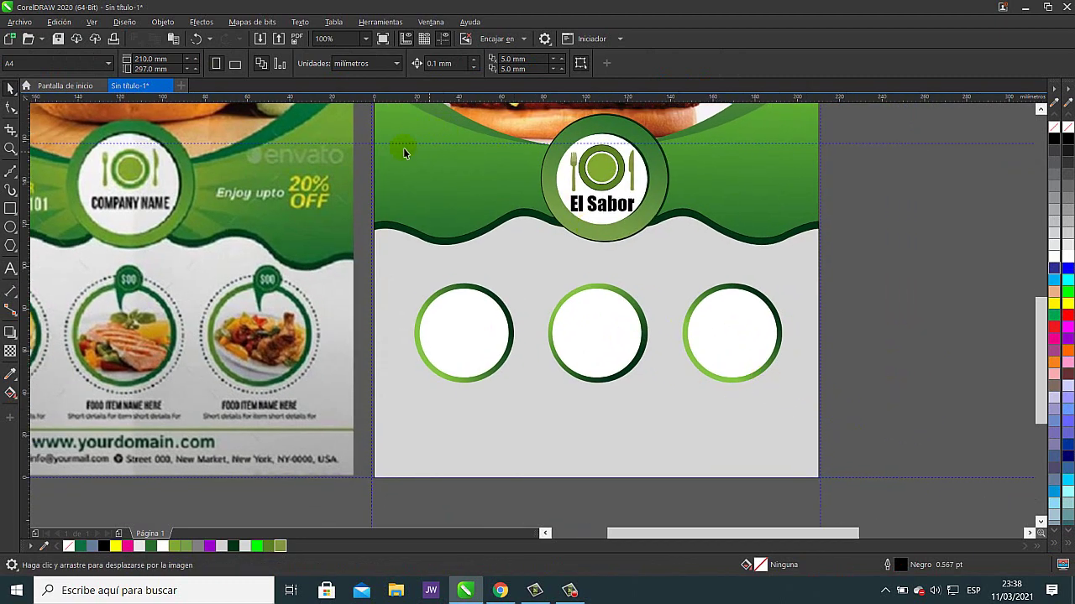
- Browse the IMAGENES folder in the Import dialog to find the plate photos
click(260, 40)
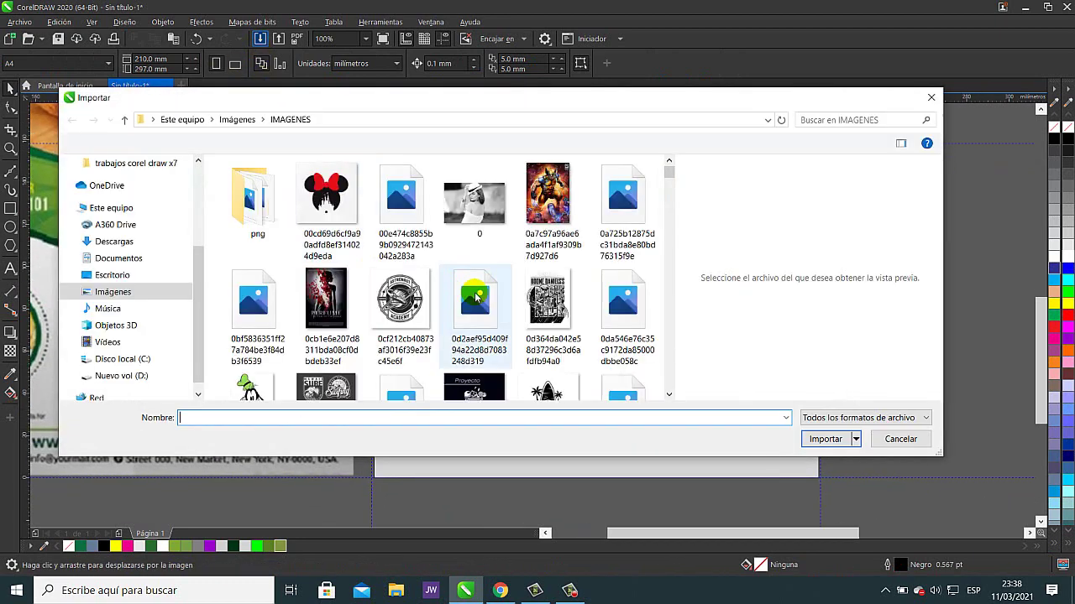
click(454, 300)
scroll(454, 300, down, 10)
click(460, 294)
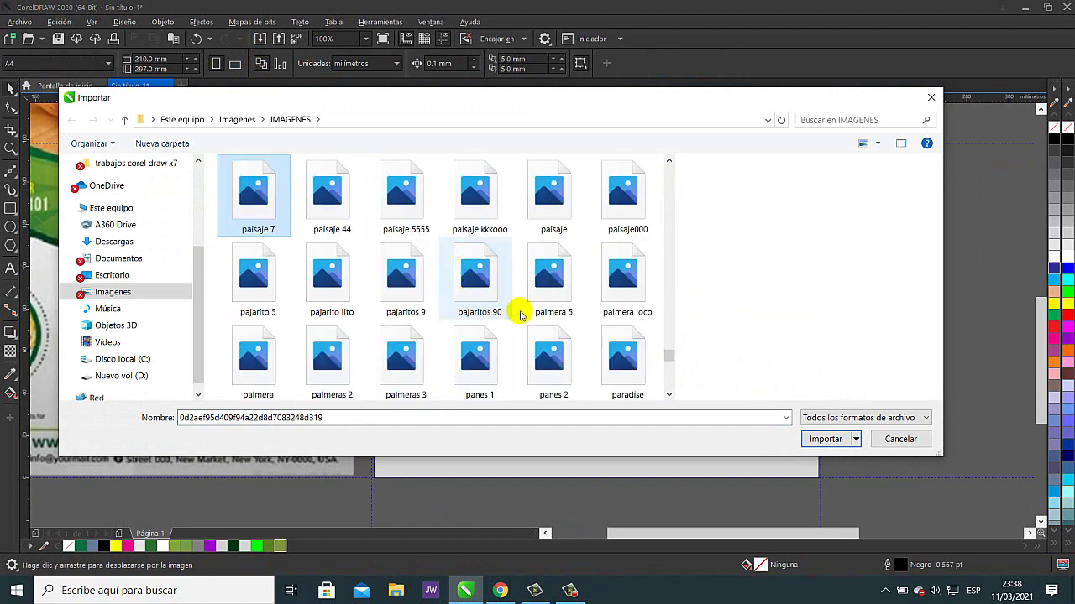
key(Right)
key(Right)
key(Right)
key(Right)
key(Right)
key(Right)
key(Right)
key(Right)
key(Right)
key(Right)
key(Right)
key(Right)
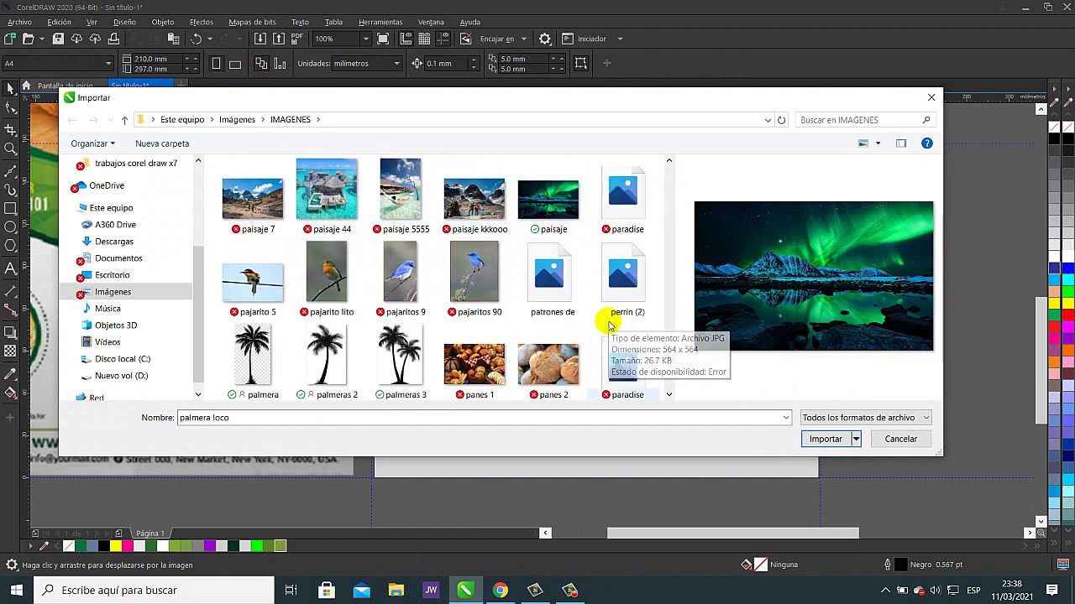
key(Right)
key(Right)
key(Right)
key(Right)
key(Right)
key(Right)
key(Right)
key(Right)
key(Right)
key(Right)
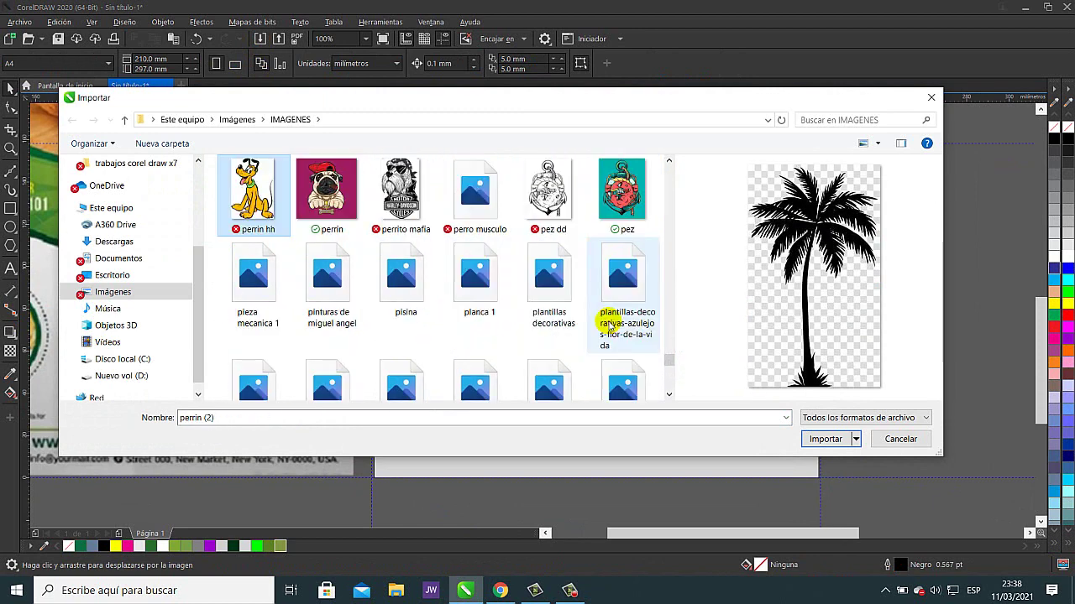
key(Right)
key(Right)
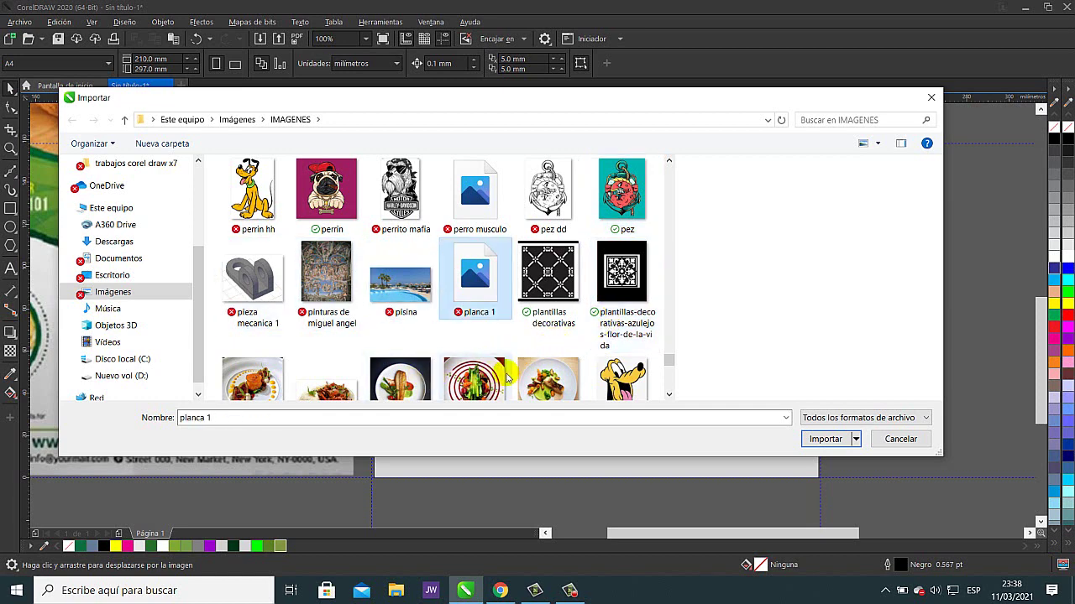
scroll(503, 379, down, 1)
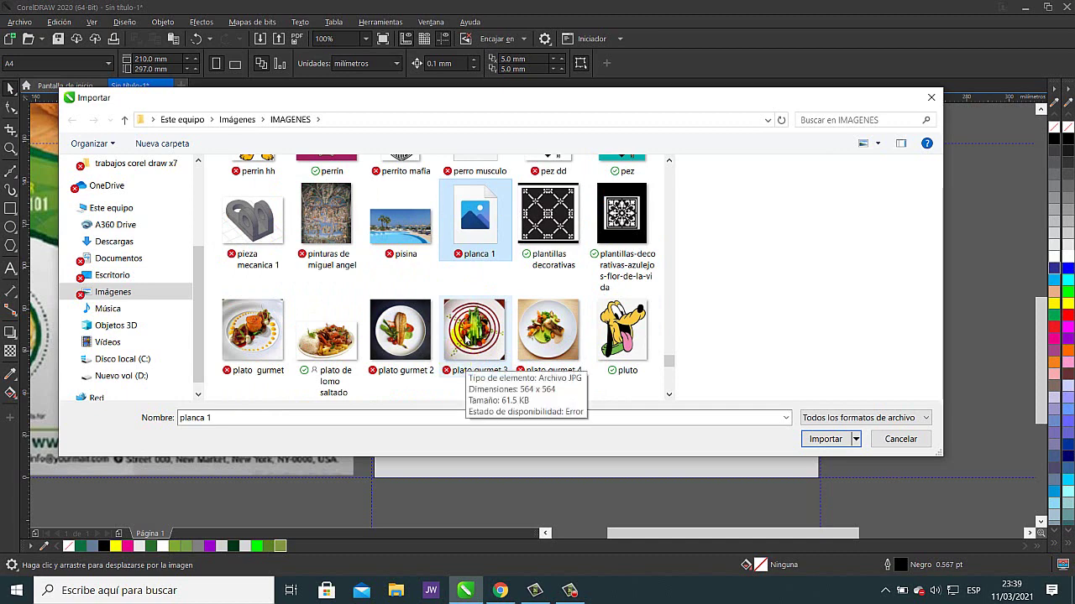
scroll(468, 338, down, 2)
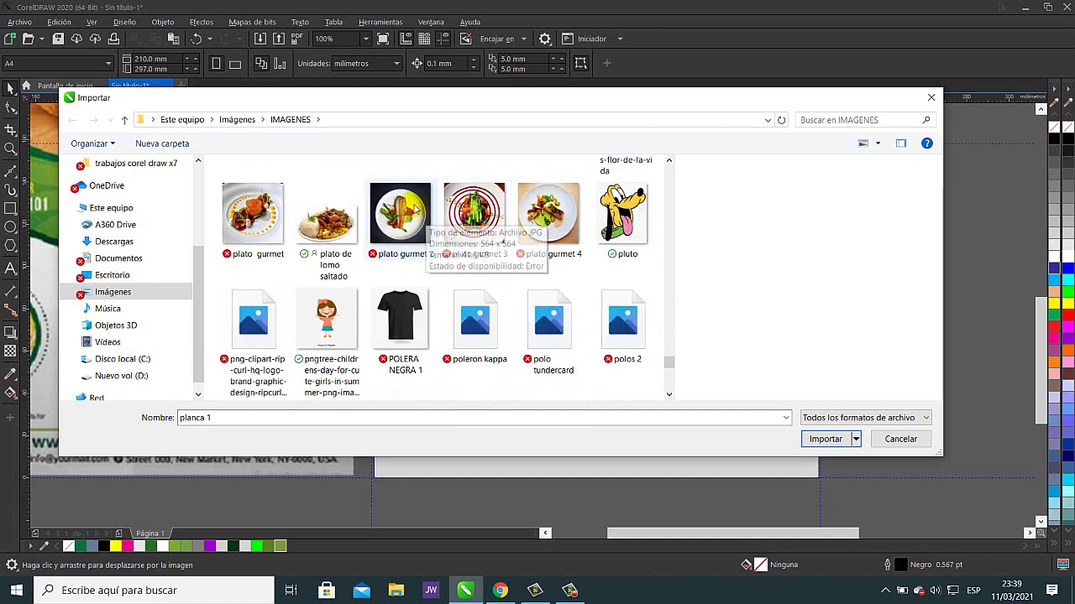
- Import plato gurmet 2, 3 and 4 together
click(401, 208)
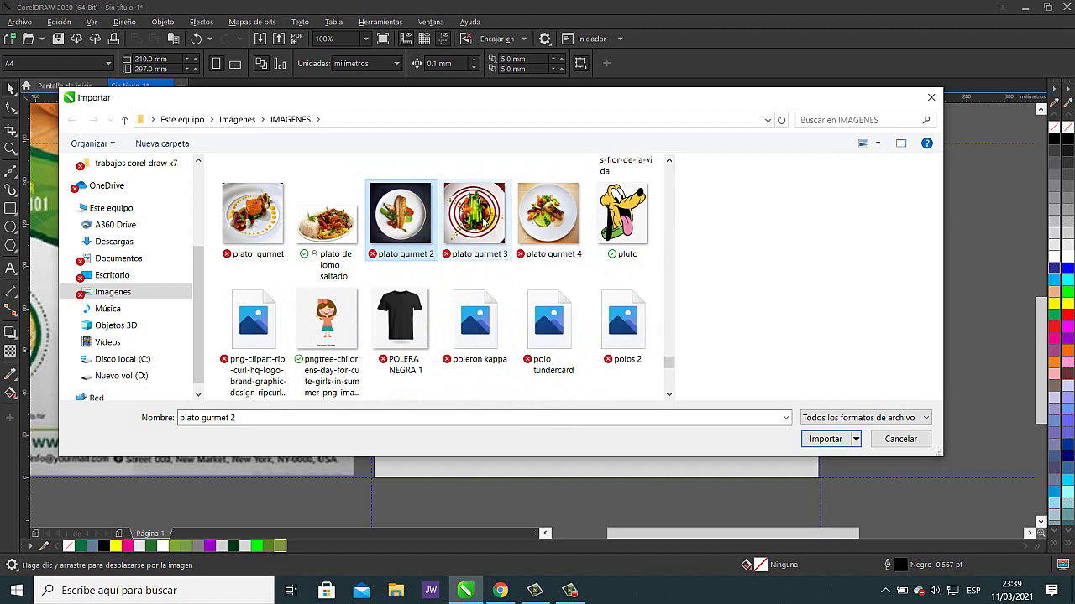
ctrl+click(483, 220)
ctrl+click(560, 222)
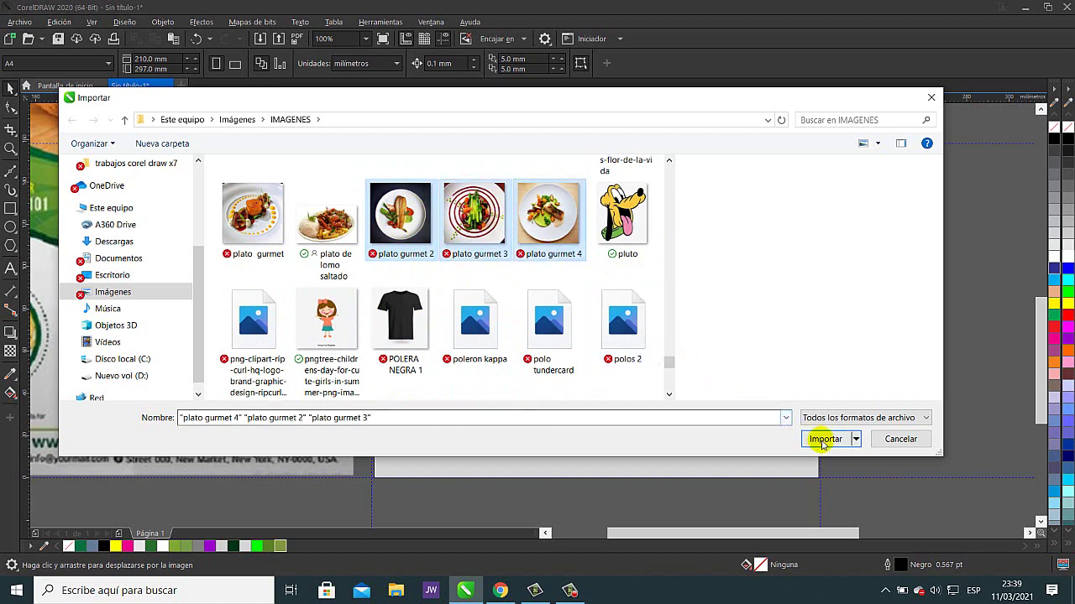
click(823, 440)
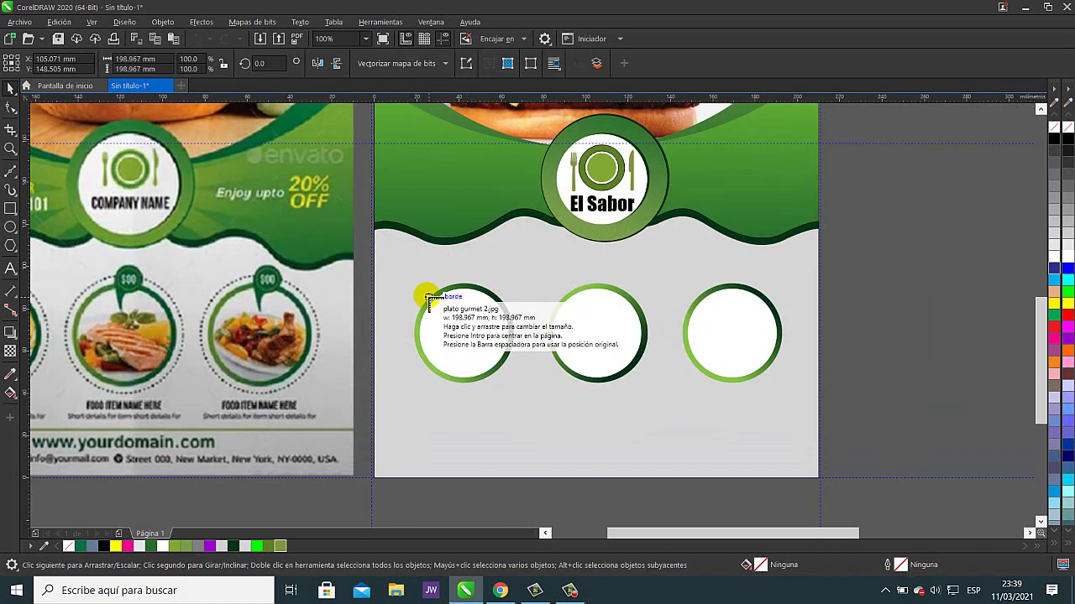
- Place the three plate photos and PowerClip plato gurmet 4 into the third circle
drag(428, 297, 513, 381)
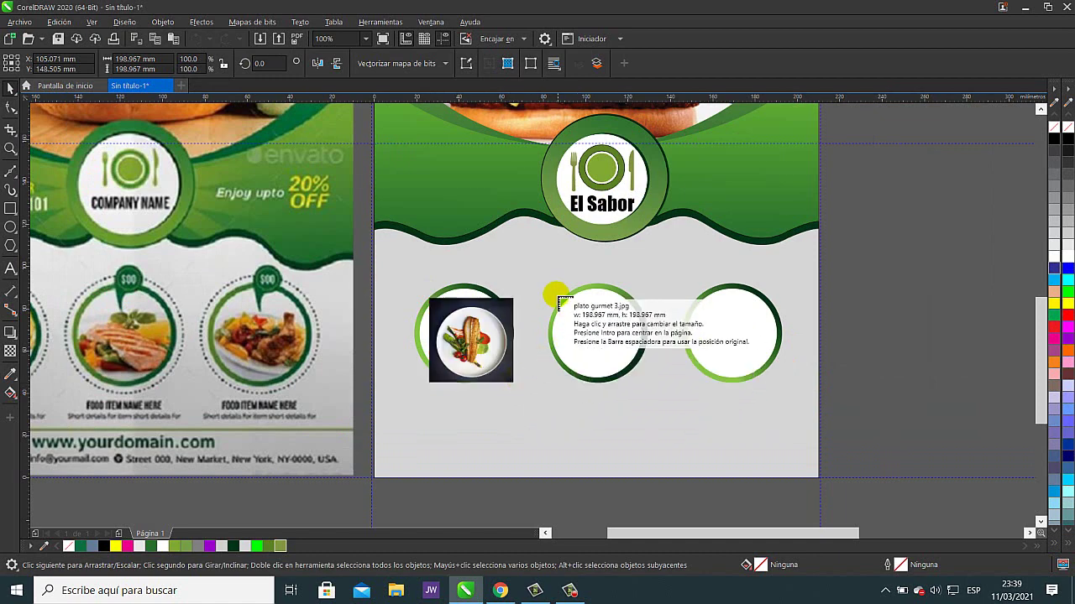
drag(555, 298, 652, 374)
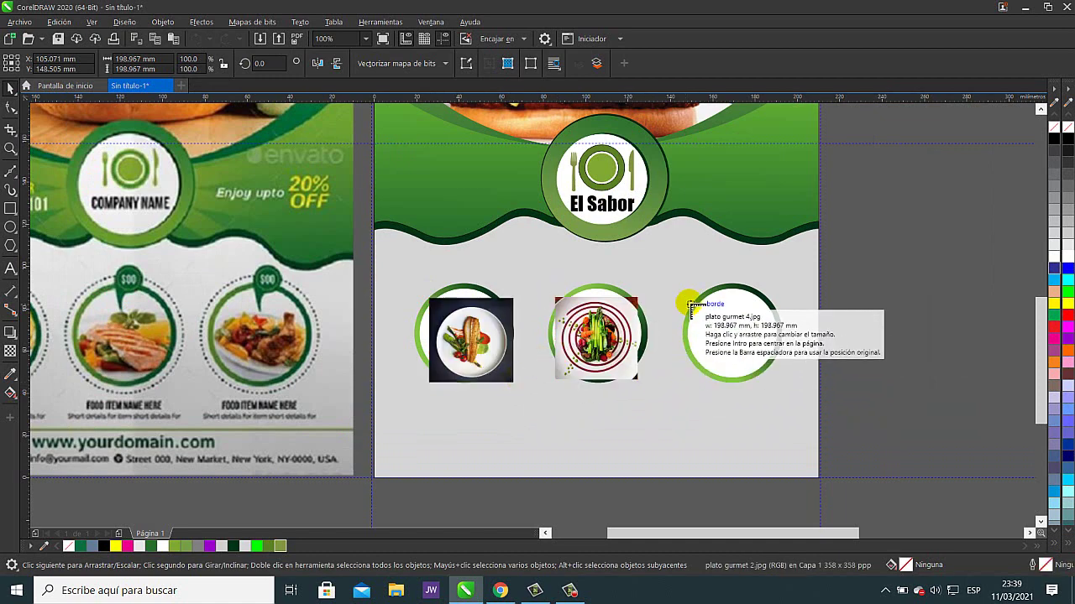
drag(687, 295, 776, 375)
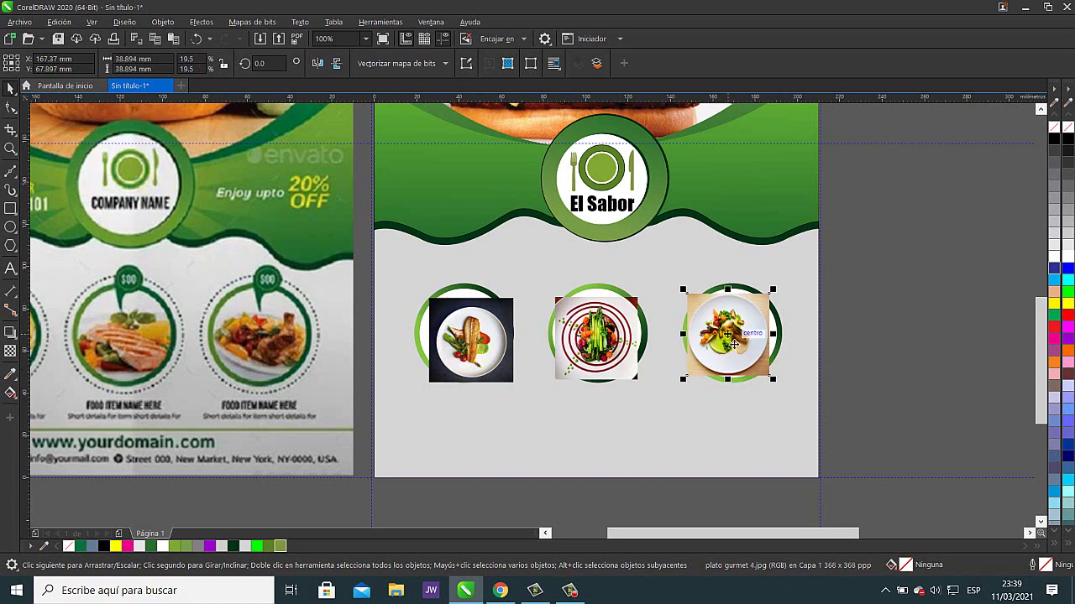
drag(733, 342, 874, 339)
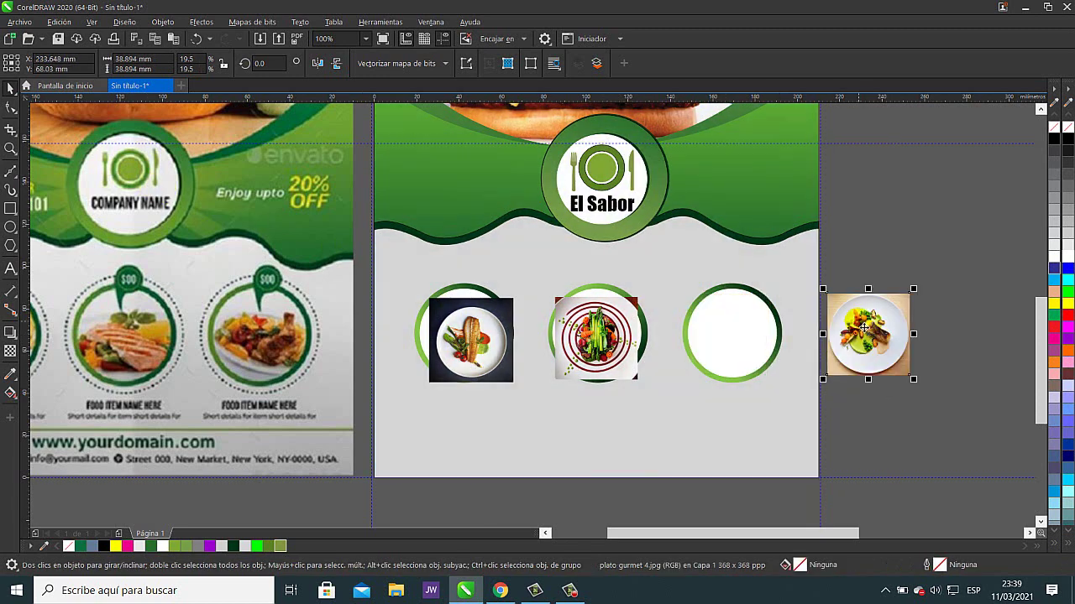
right_click(871, 334)
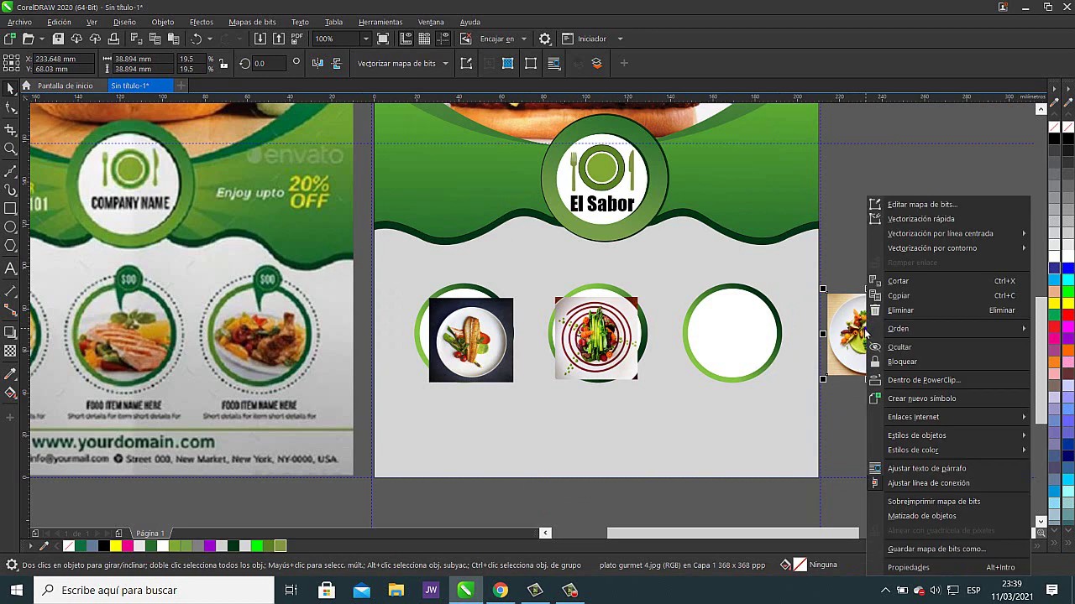
click(916, 380)
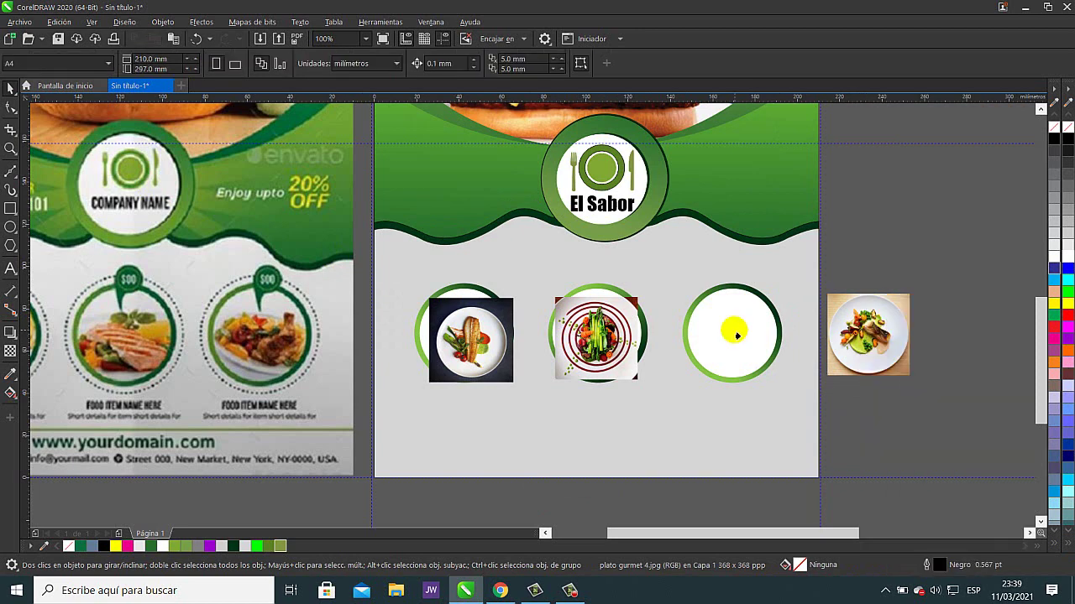
click(731, 334)
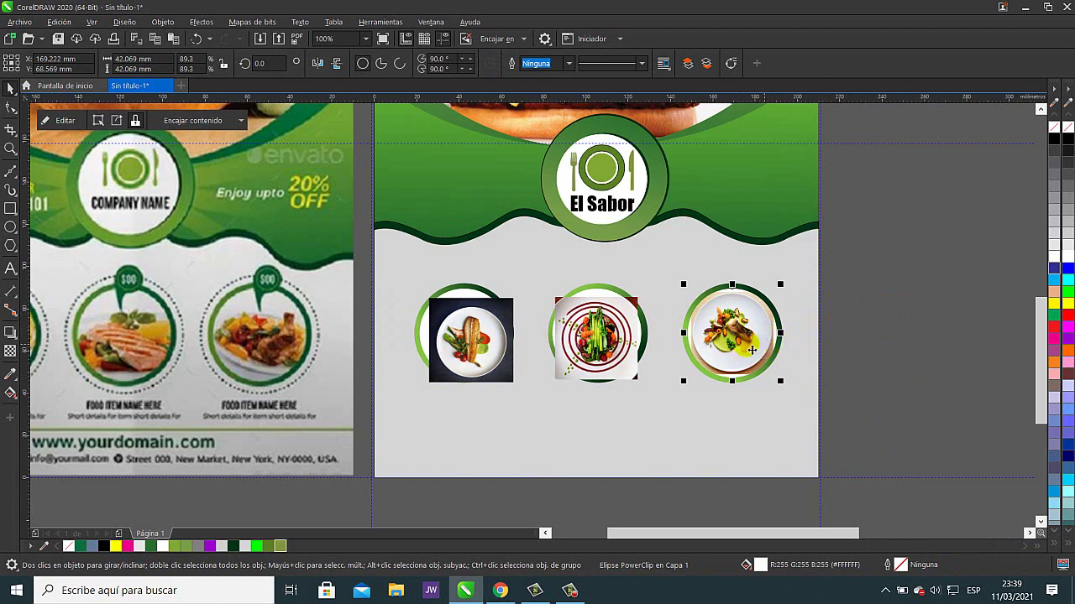
- PowerClip plato gurmet 3 into the middle circle, centred and enlarged to fill it
drag(603, 343, 620, 393)
right_click(620, 393)
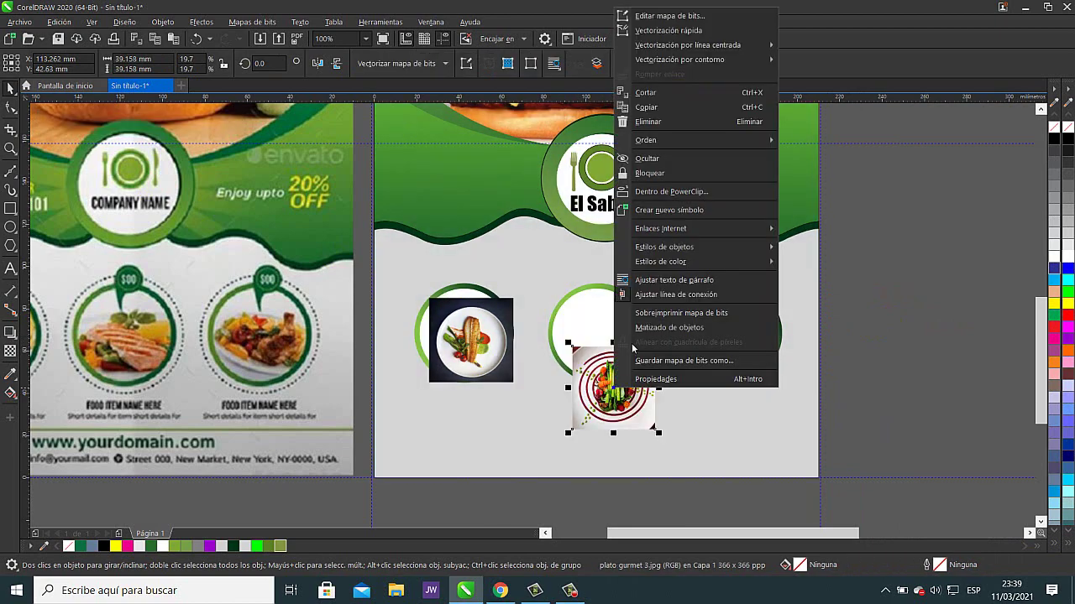
click(678, 192)
click(613, 316)
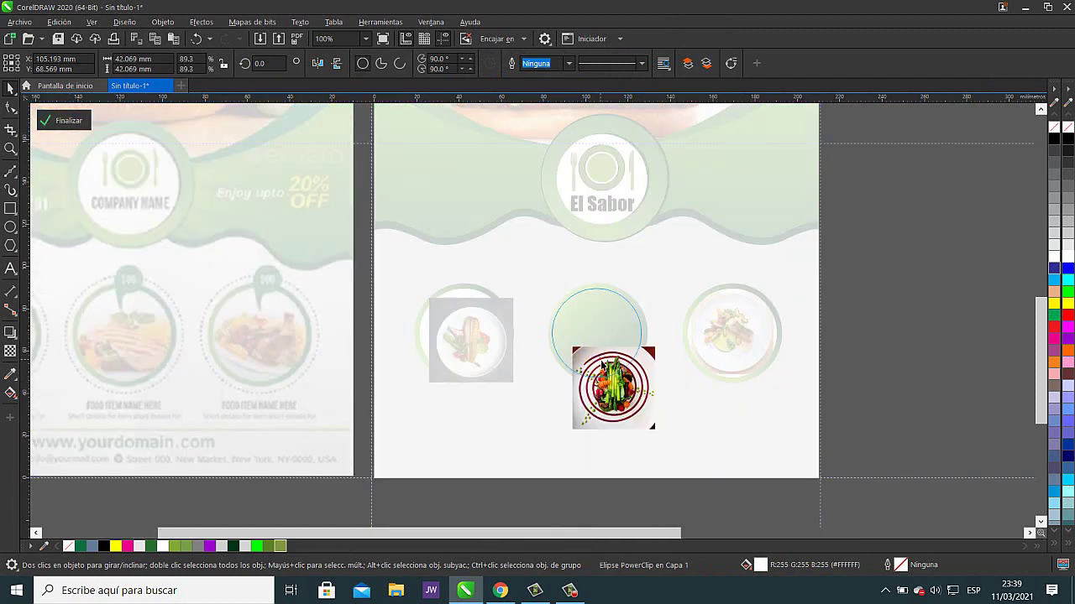
double_click(594, 368)
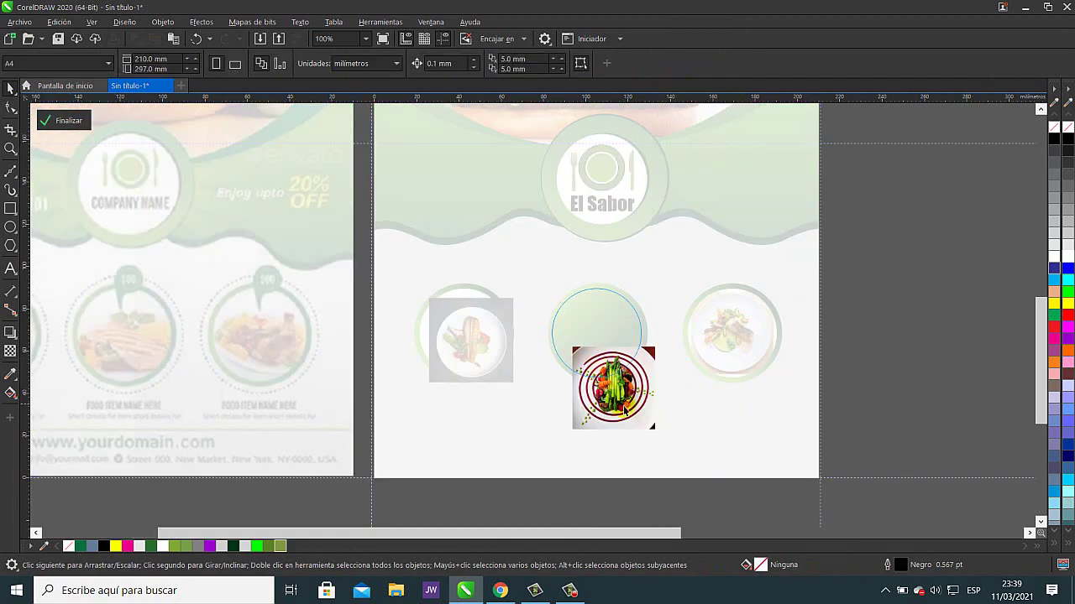
drag(623, 408, 608, 349)
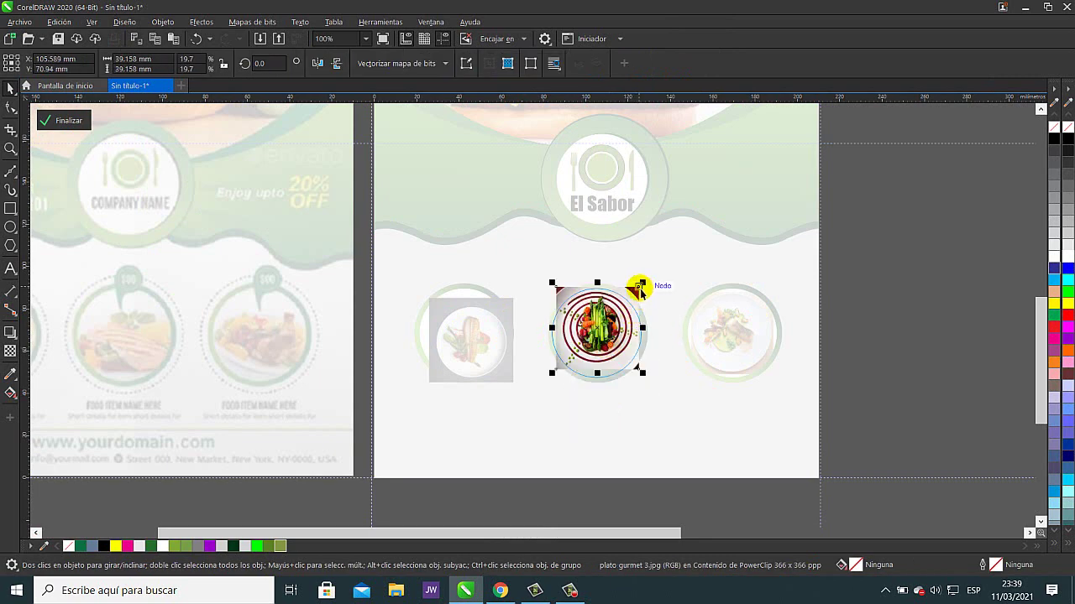
mouse_move(640, 283)
mouse_down()
mouse_move(655, 285)
mouse_move(647, 282)
mouse_up()
drag(618, 359, 619, 360)
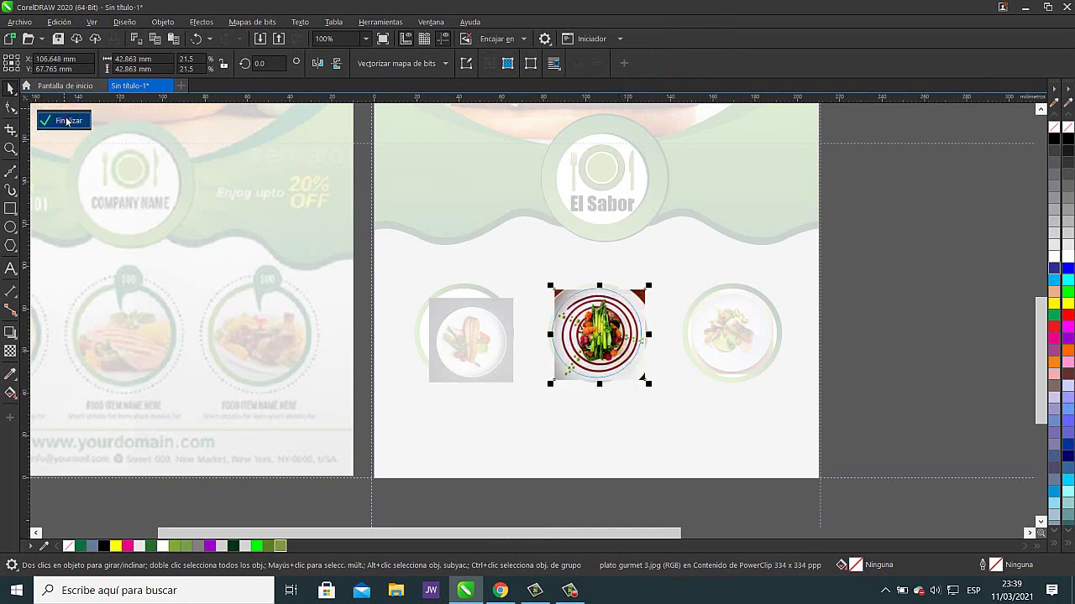
click(63, 120)
key(Escape)
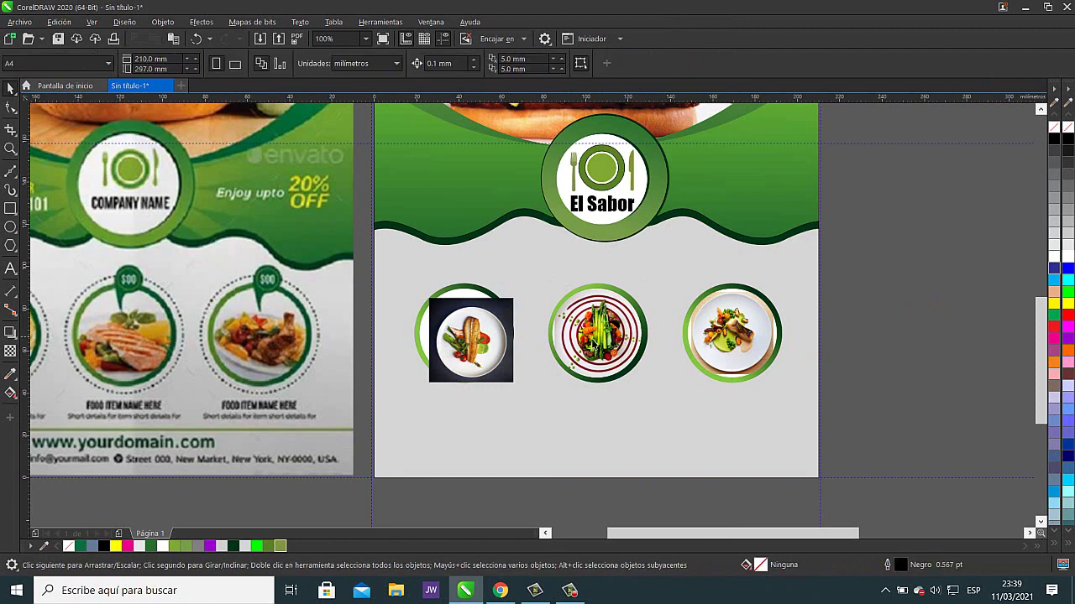
- PowerClip plato gurmet 2 into the left circle, centred and enlarged to about 48 mm
drag(470, 345, 499, 416)
right_click(501, 417)
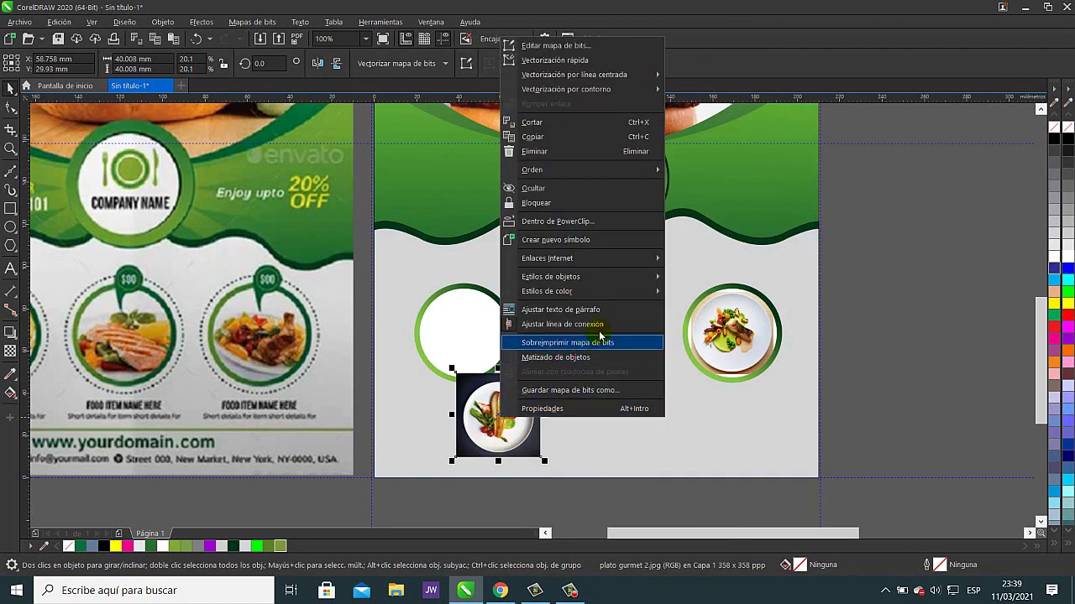
click(585, 225)
click(485, 339)
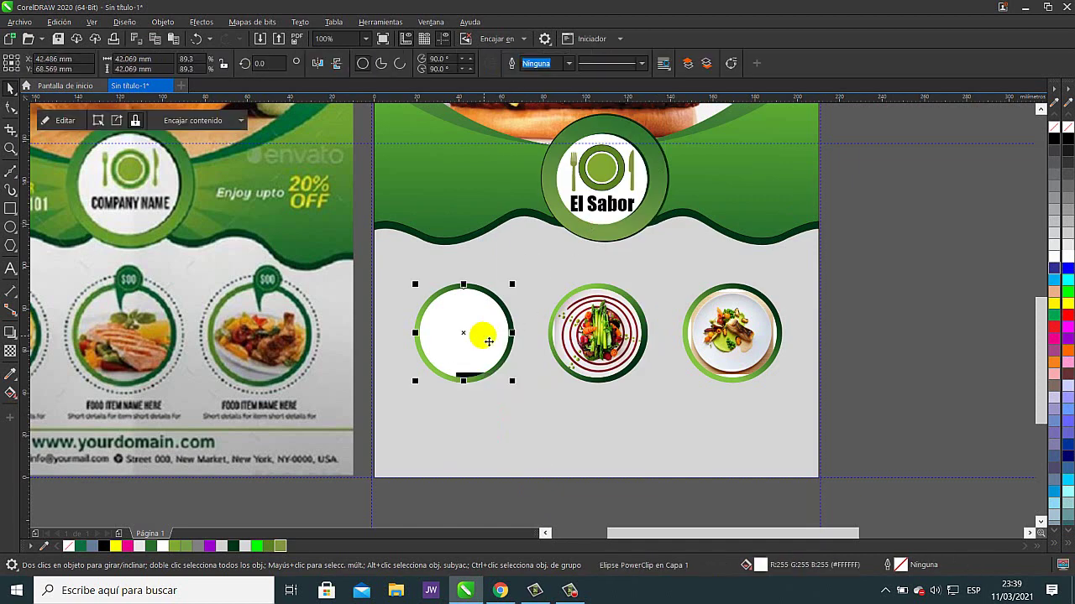
click(470, 375)
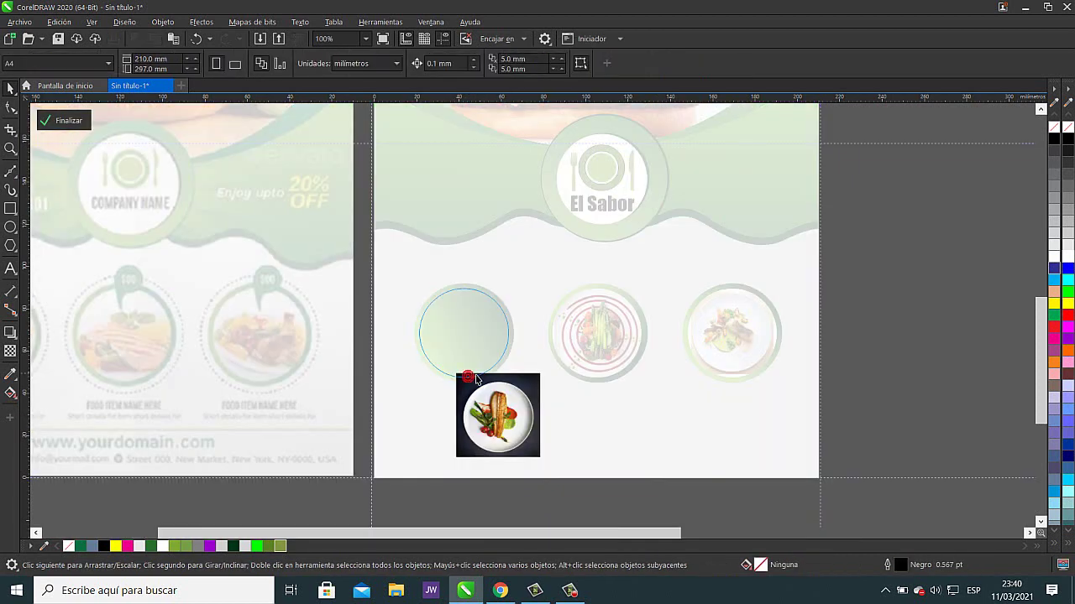
drag(510, 424, 476, 338)
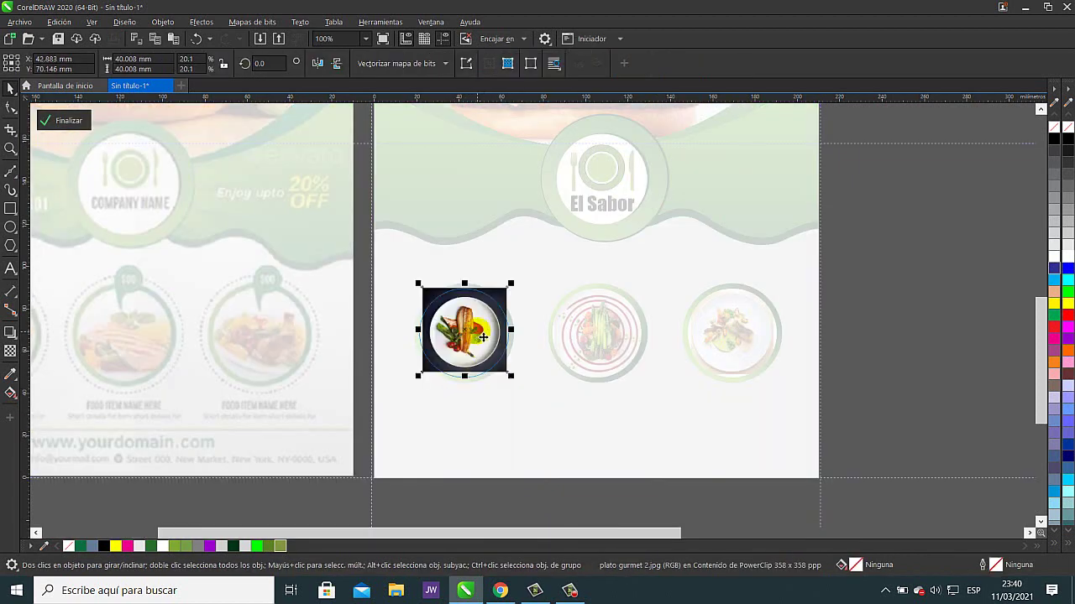
drag(520, 285, 531, 279)
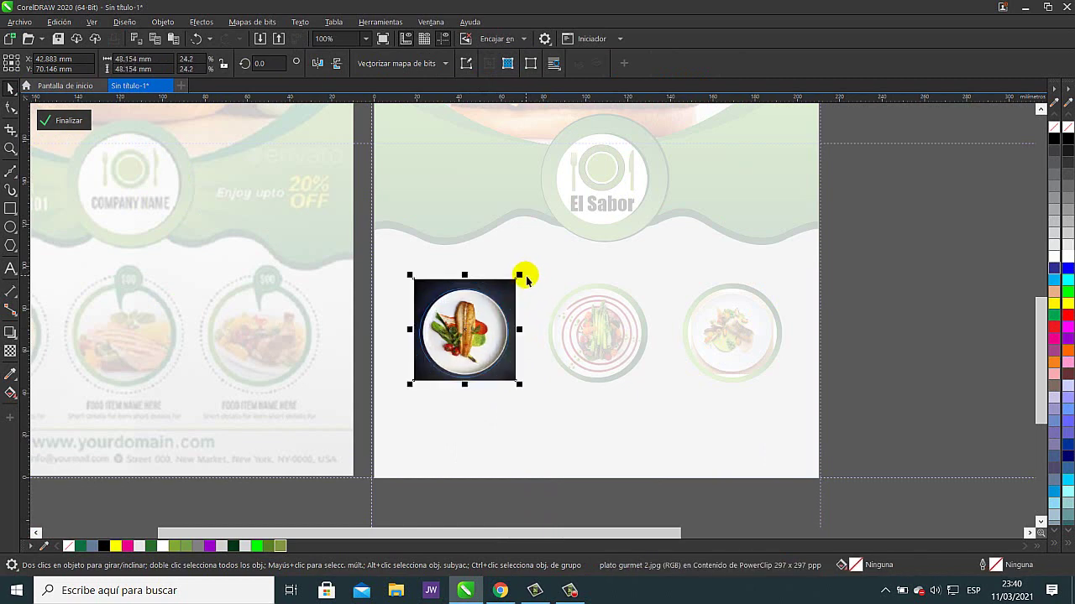
click(68, 121)
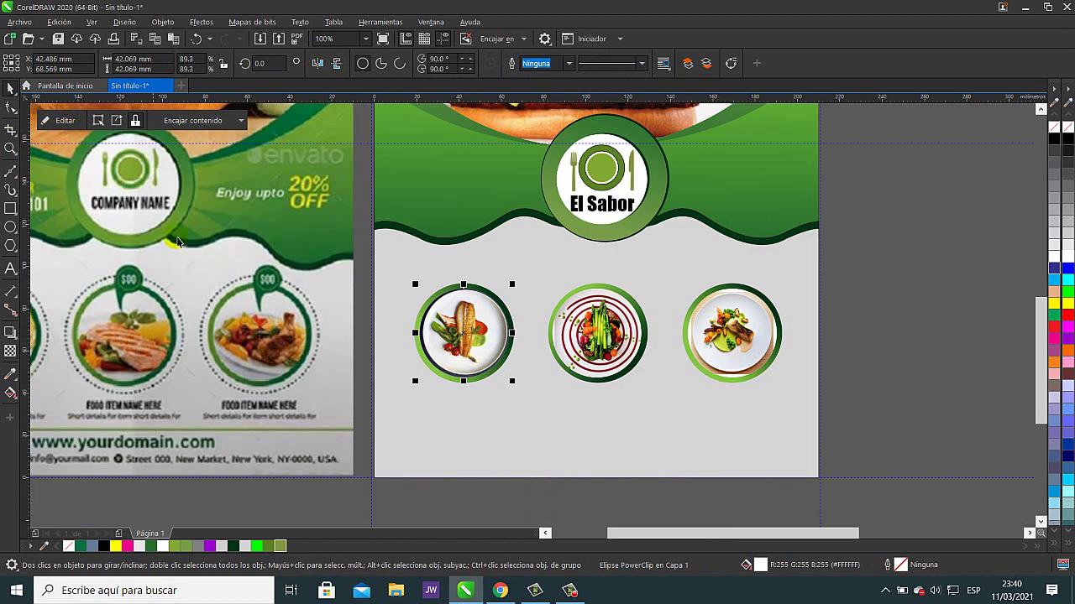
click(901, 316)
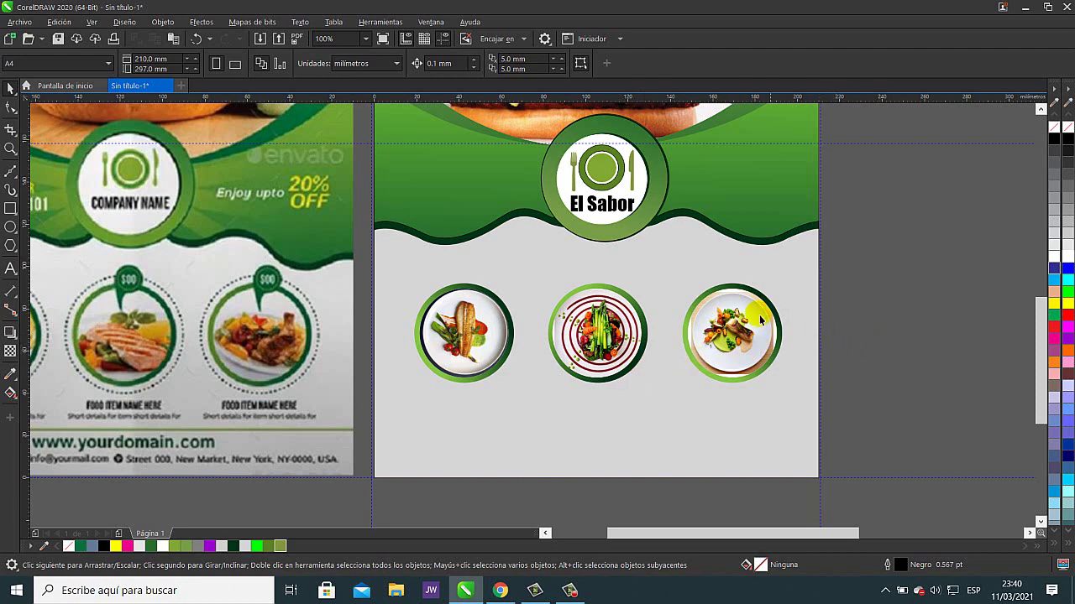
- Draw a speech-bubble callout from Common Shapes above the first food circle
drag(758, 307, 831, 336)
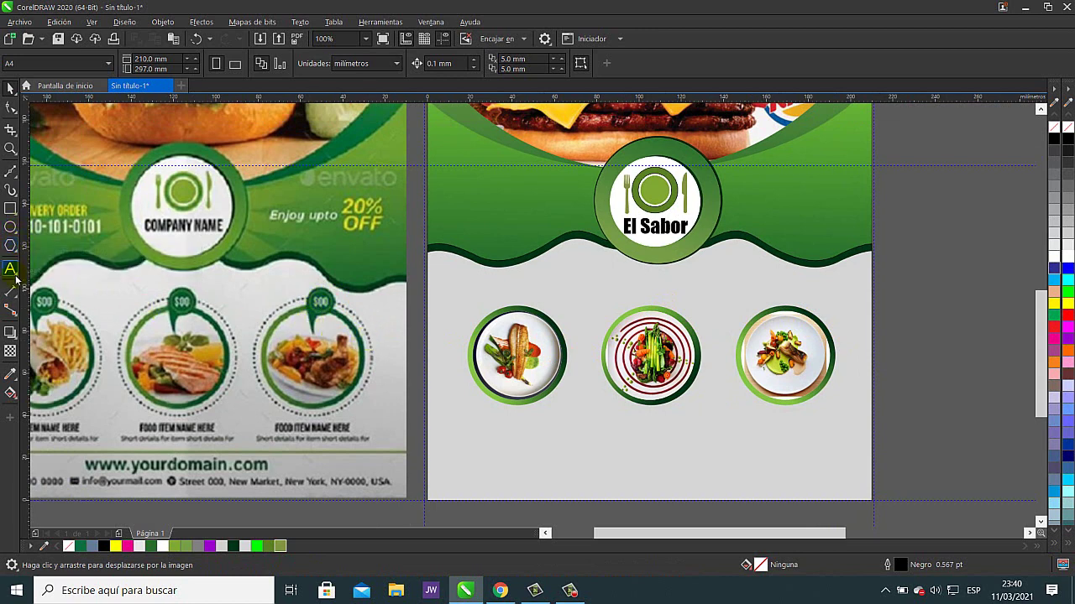
click(12, 247)
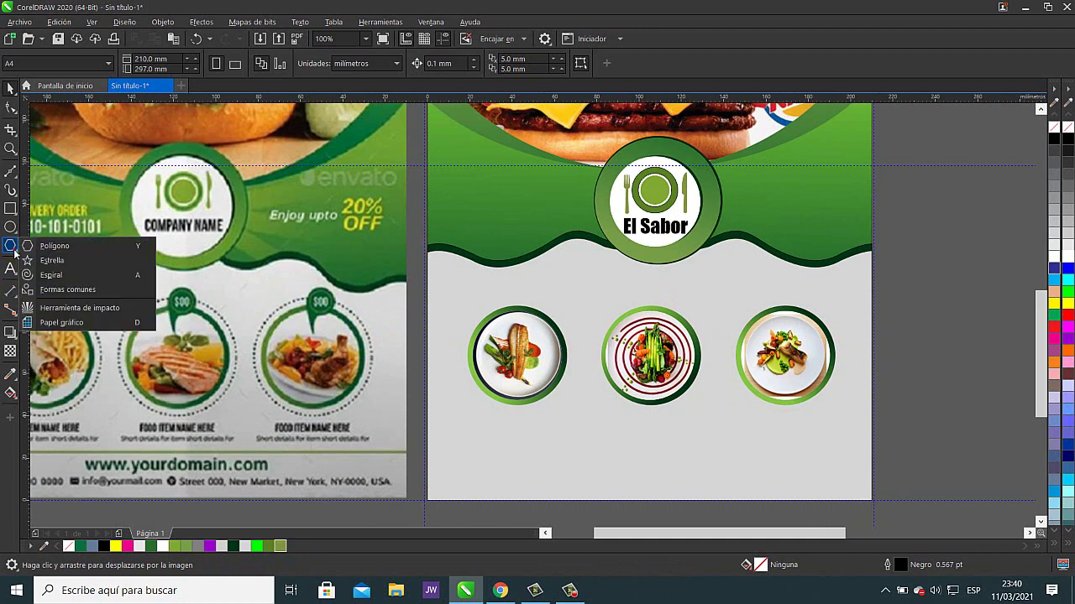
click(69, 290)
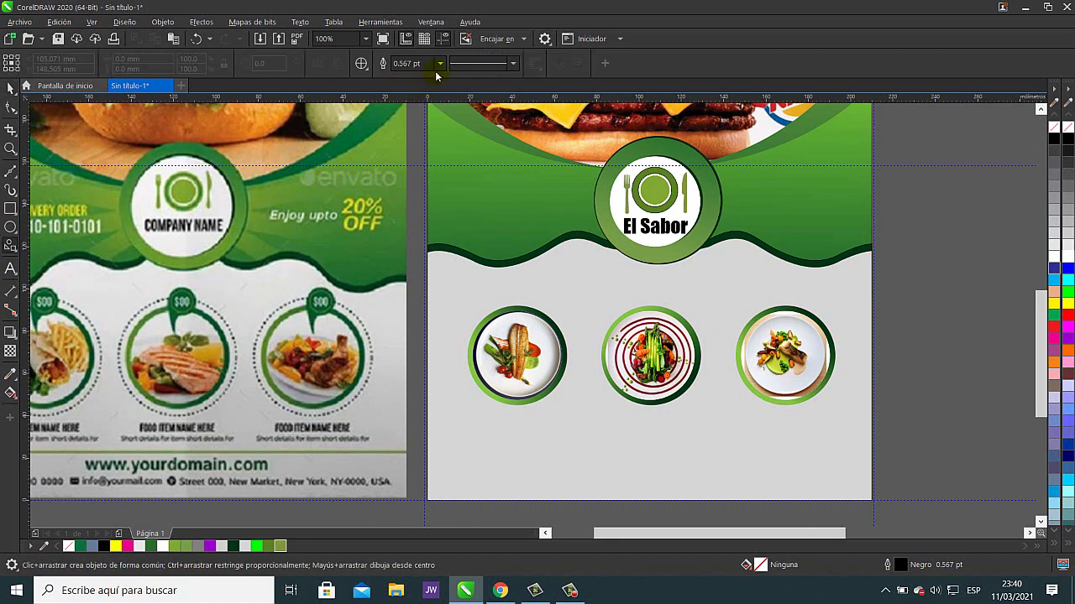
click(366, 69)
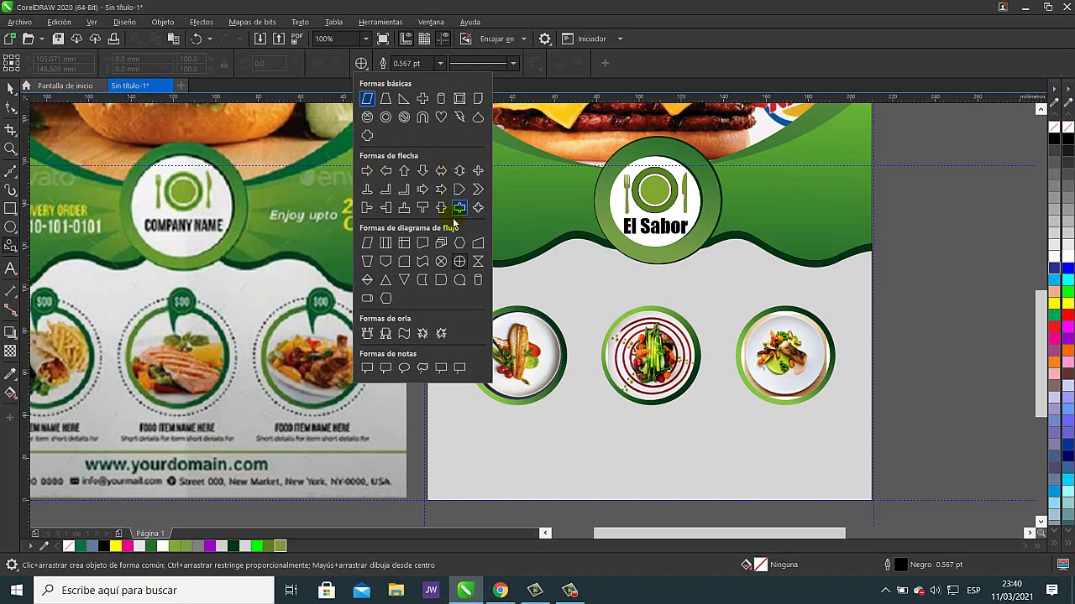
click(403, 368)
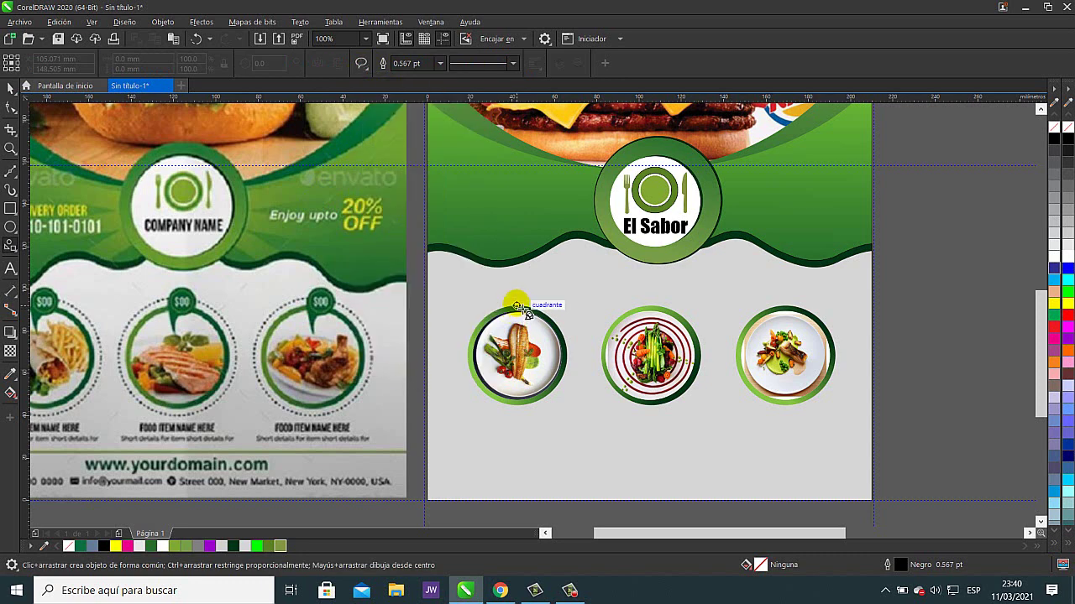
drag(517, 307, 544, 290)
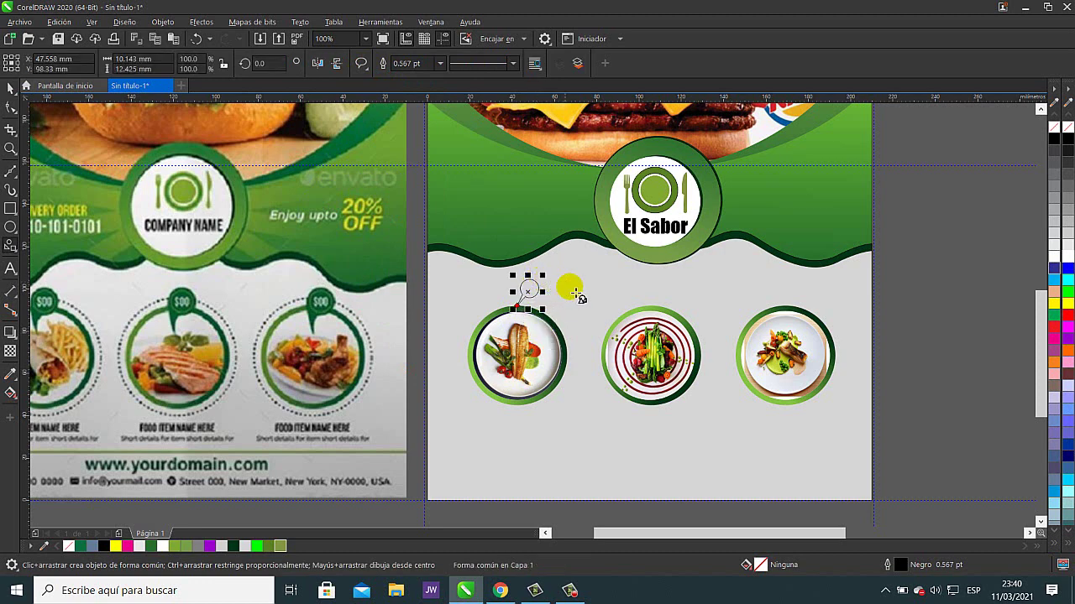
key(space)
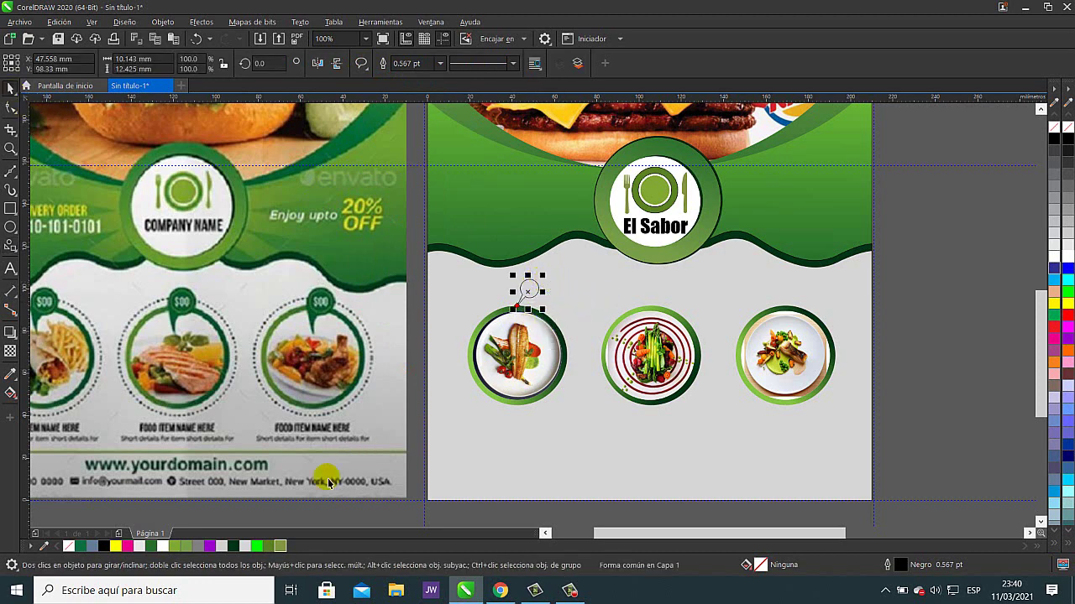
- Fill the callout dark green, drag it onto the pasteboard and delete it
click(236, 546)
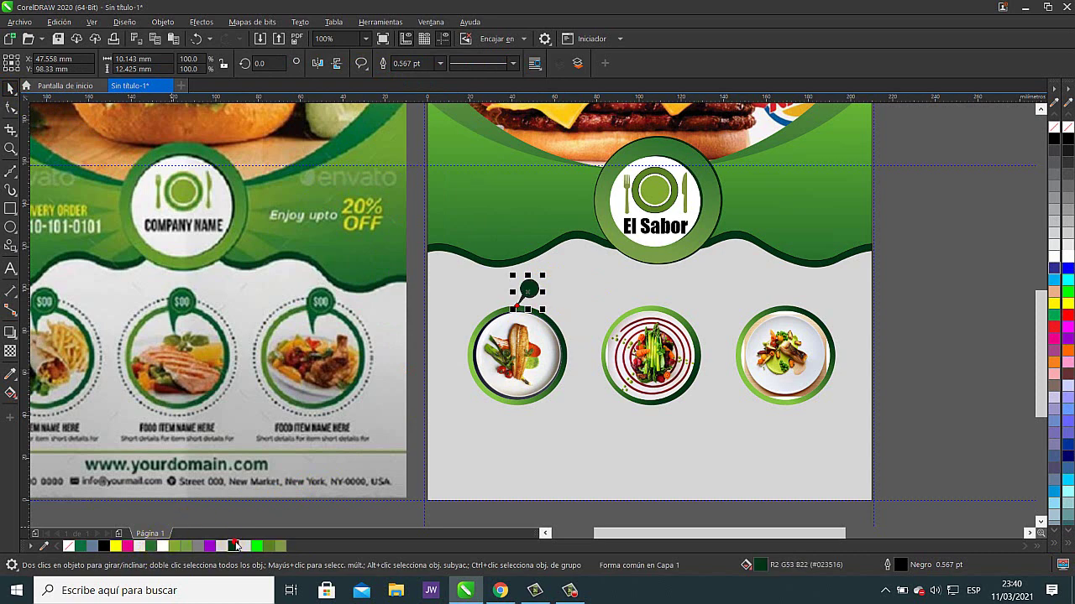
click(915, 329)
click(721, 328)
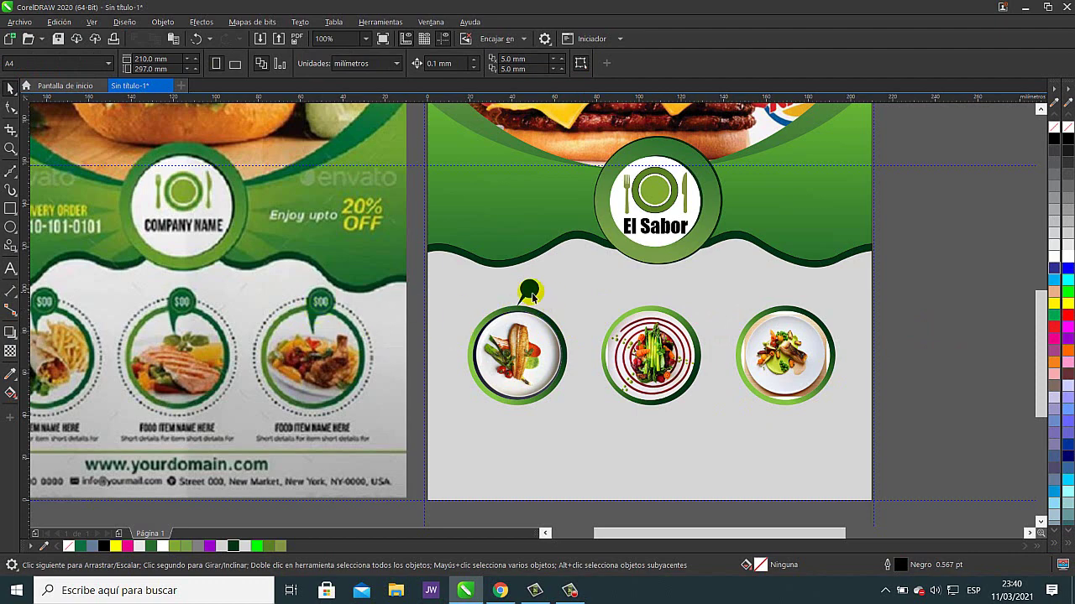
drag(537, 296, 905, 294)
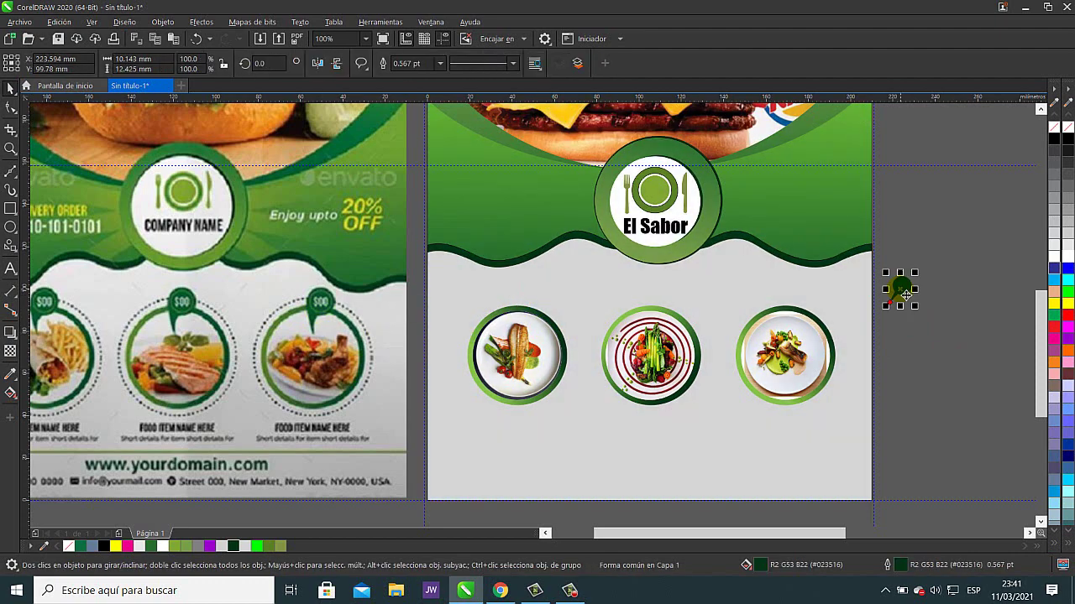
key(Delete)
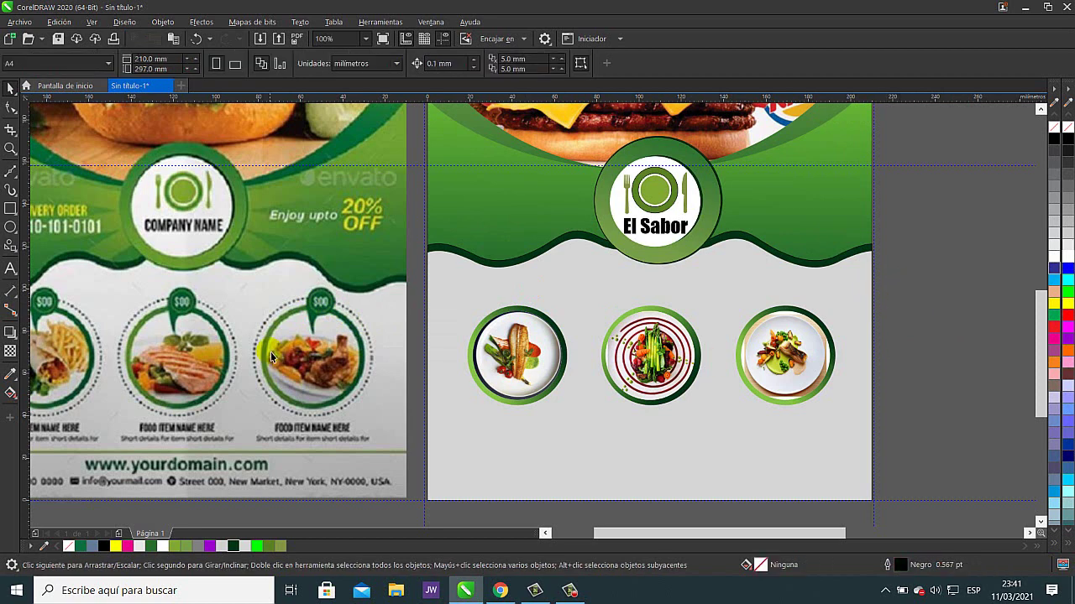
key(F7)
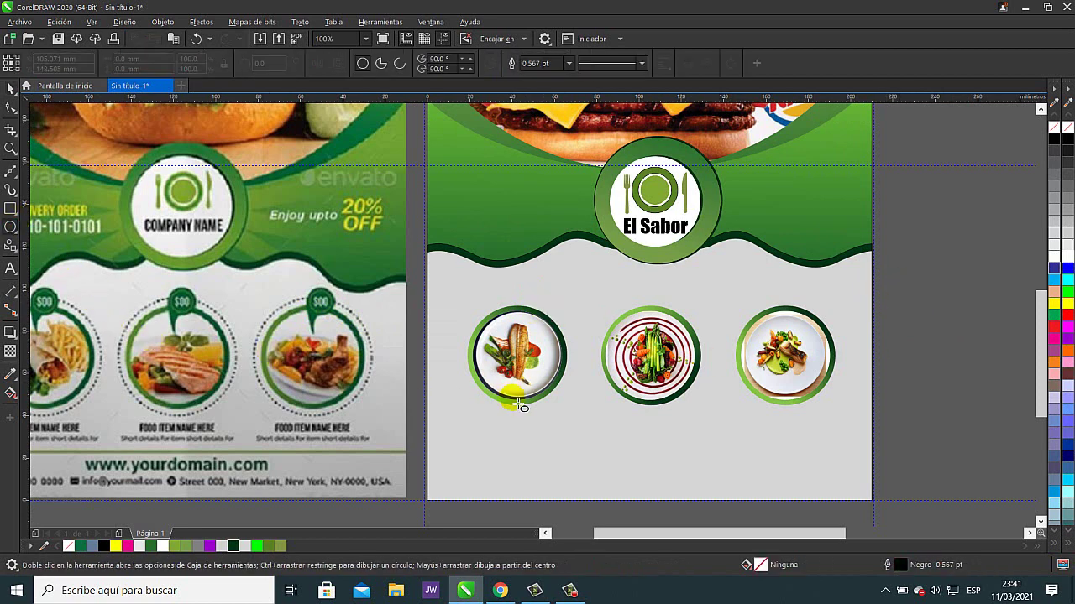
- Draw a small outlined circle below the first plate ring as the price pin's head
drag(498, 426, 522, 453)
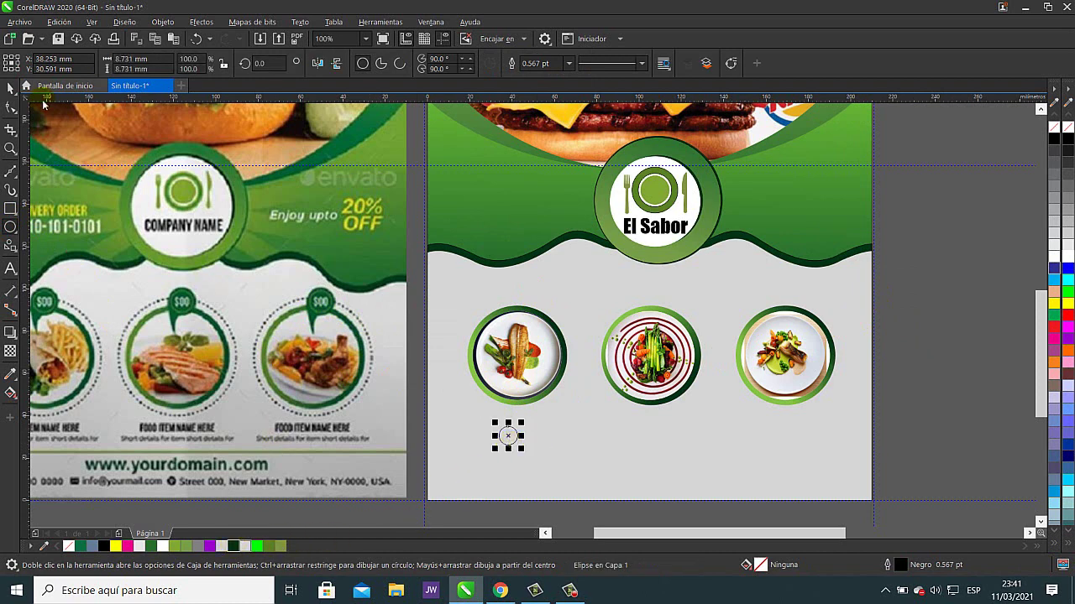
click(12, 173)
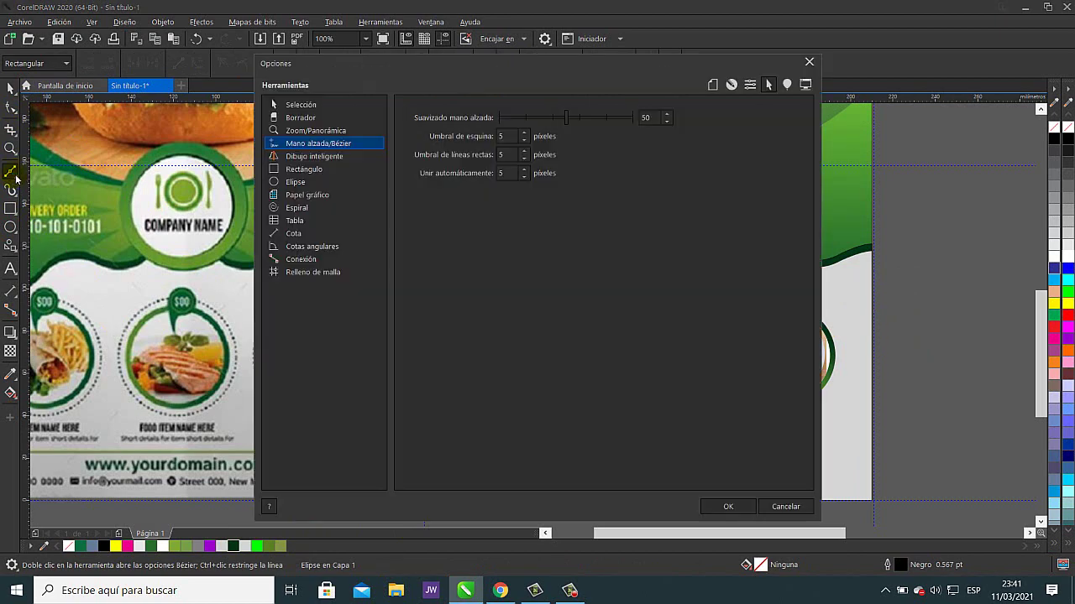
click(807, 64)
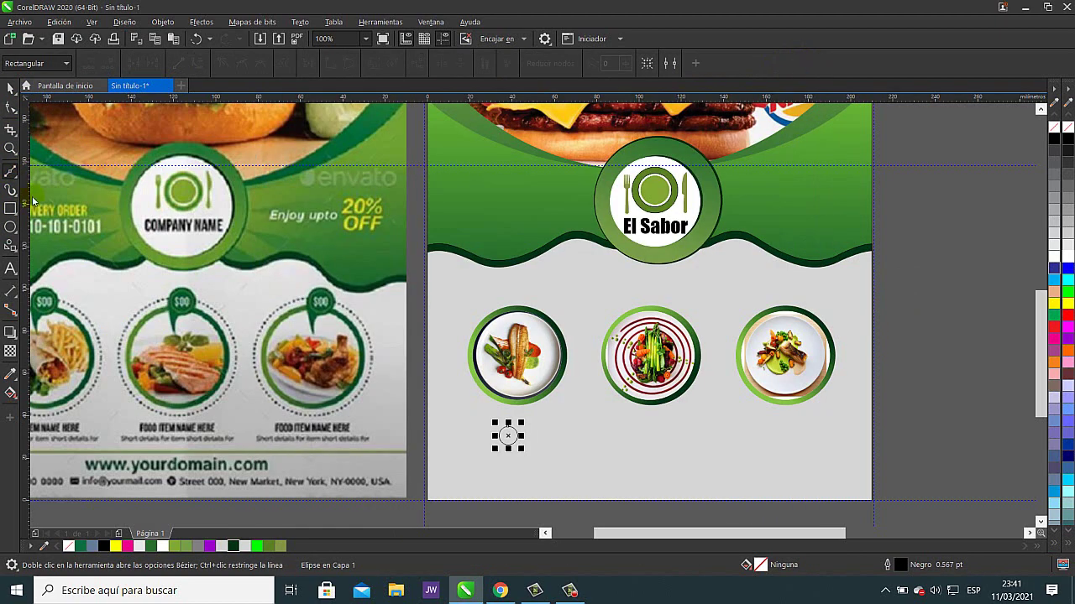
click(16, 174)
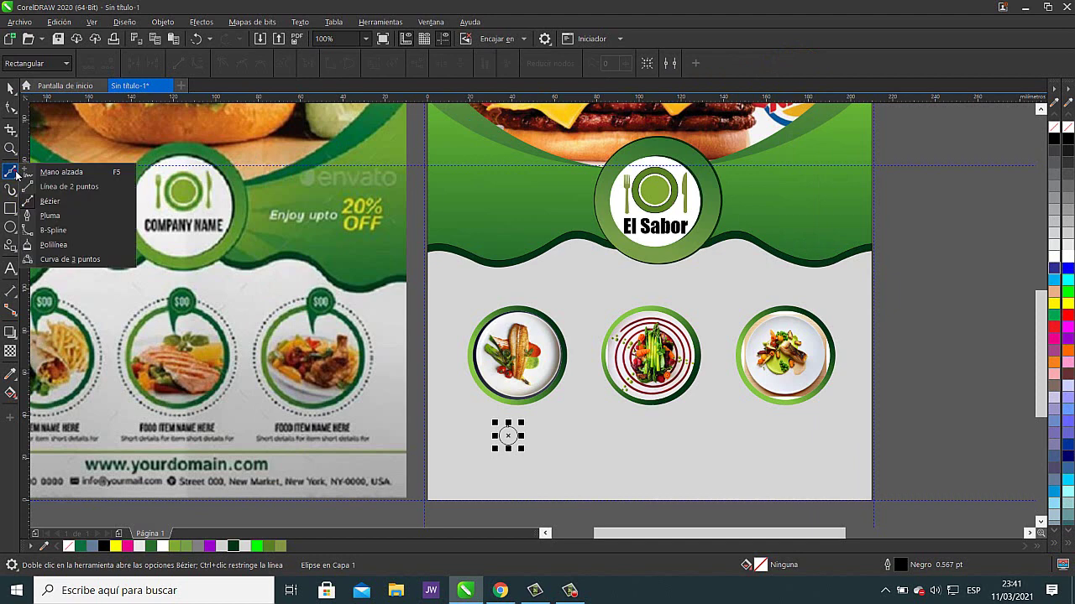
click(58, 216)
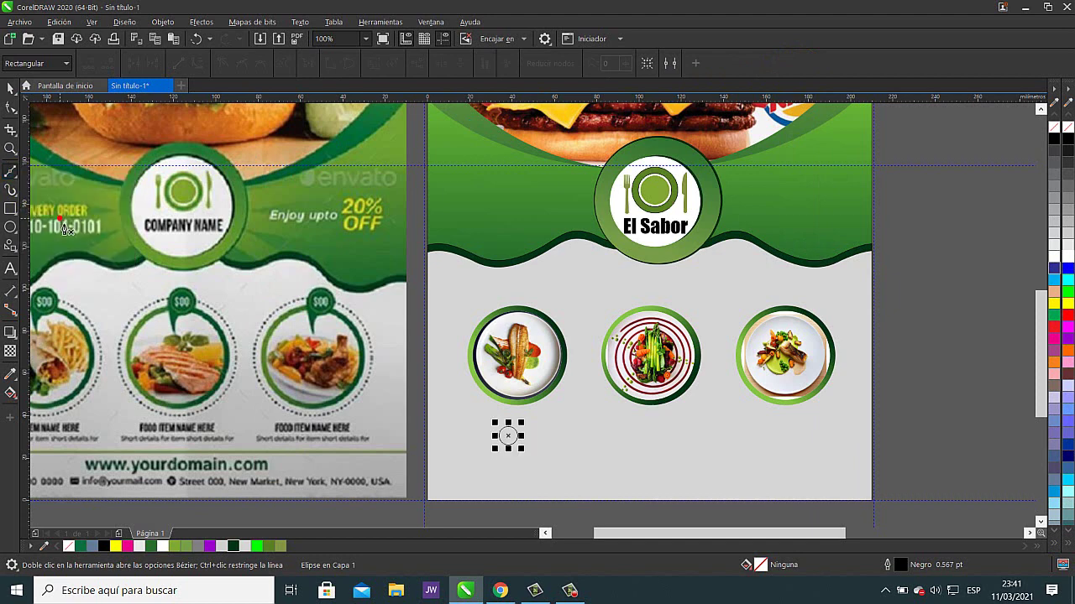
click(16, 180)
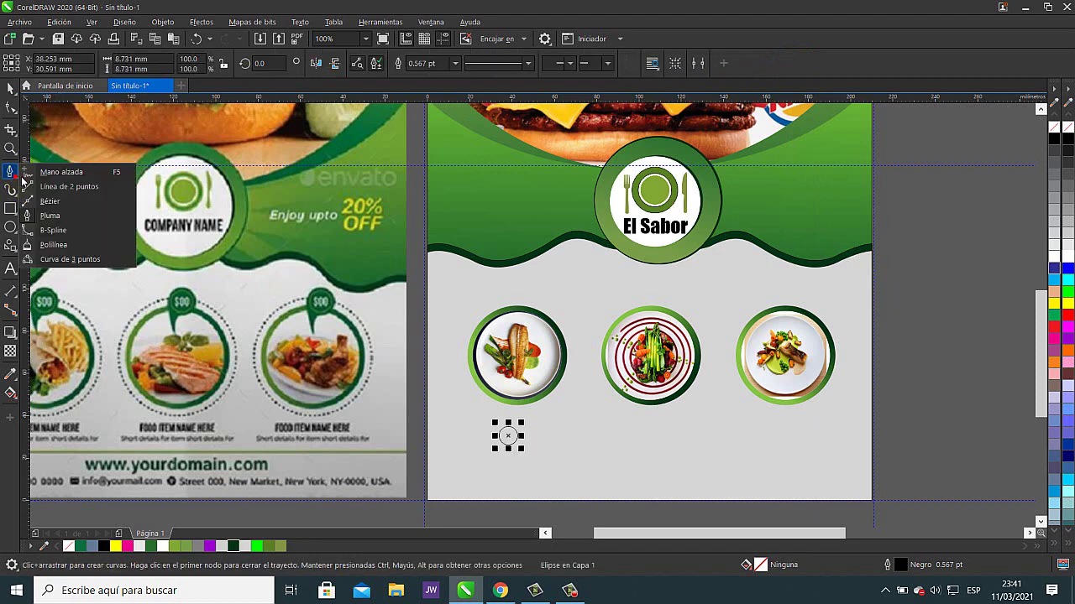
click(49, 202)
scroll(522, 440, up, 2)
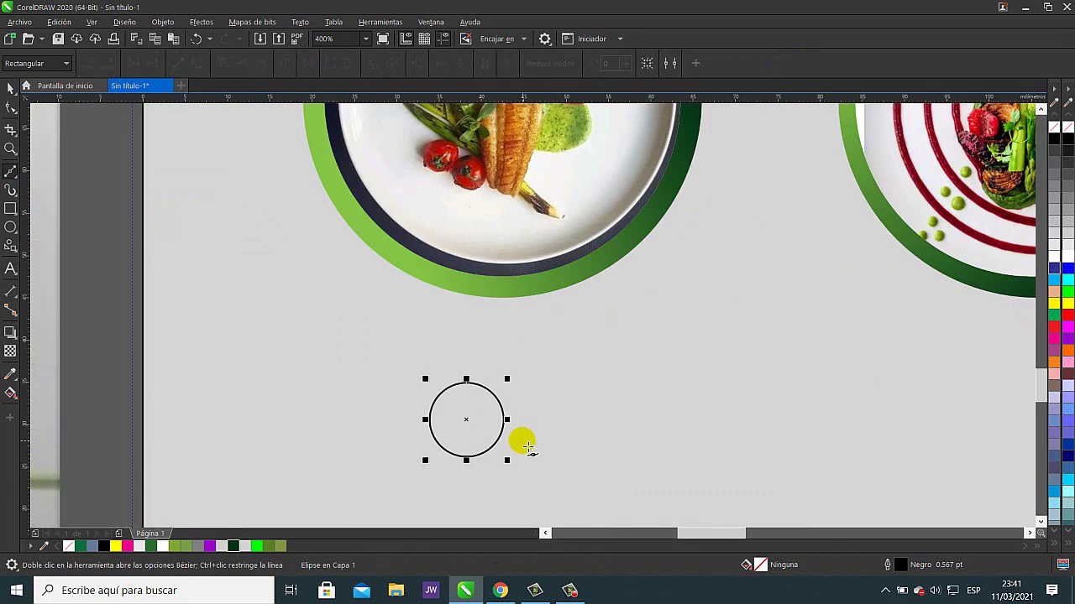
- Draw a closed Bézier triangle hanging below the small circle to form the pin's tail
drag(461, 434, 546, 319)
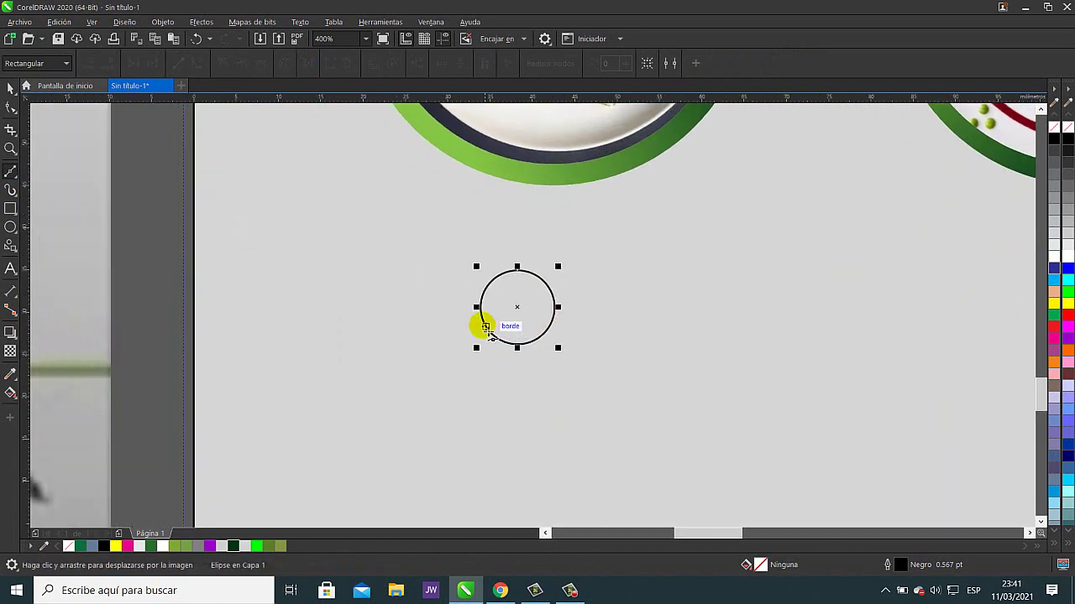
click(484, 324)
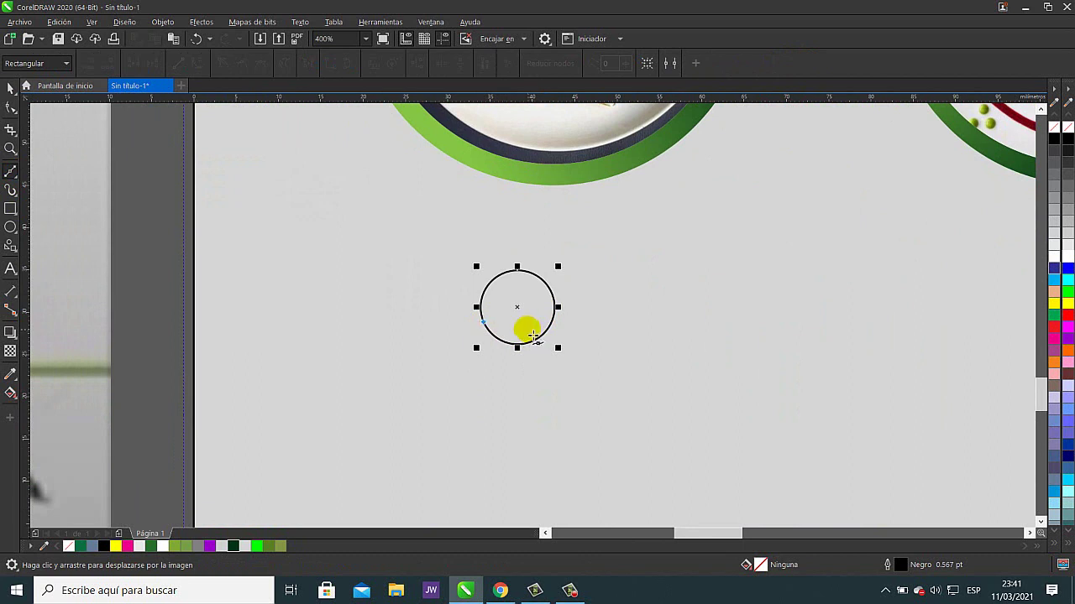
click(531, 320)
click(497, 426)
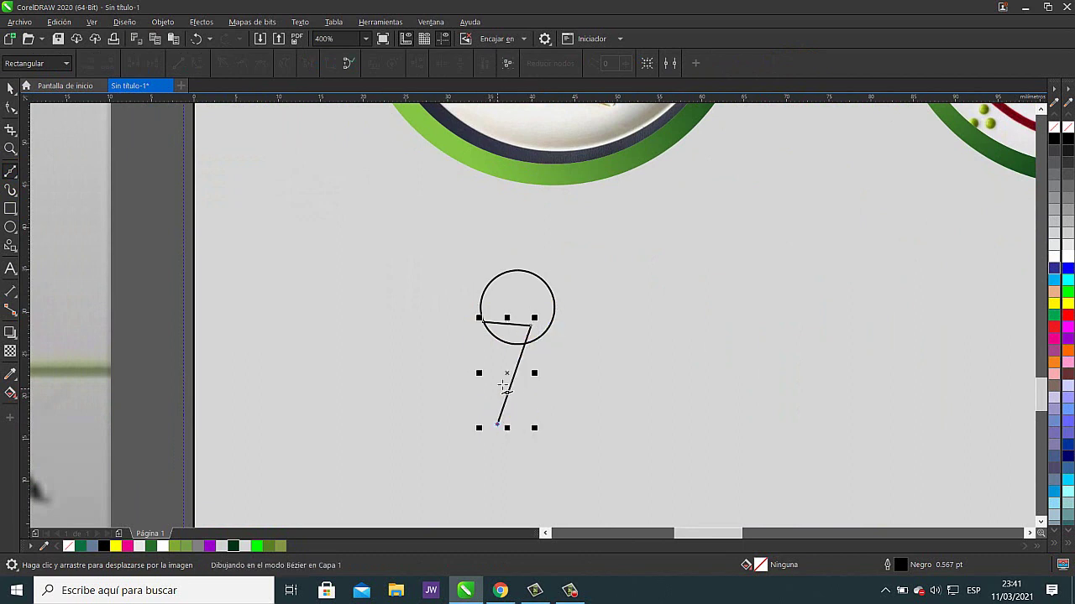
click(482, 321)
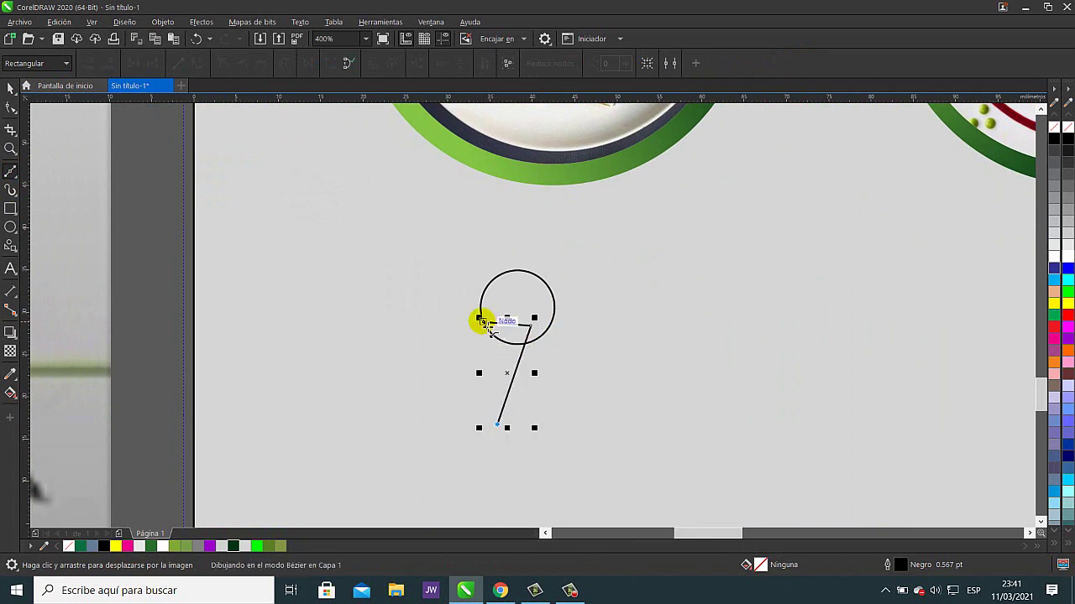
click(11, 89)
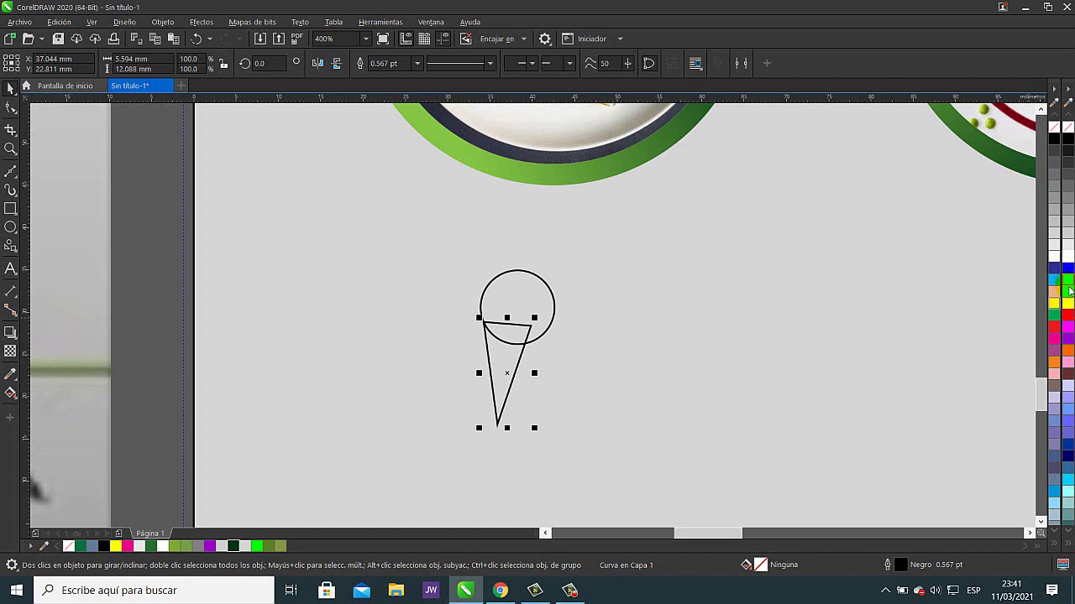
click(1068, 290)
click(1052, 129)
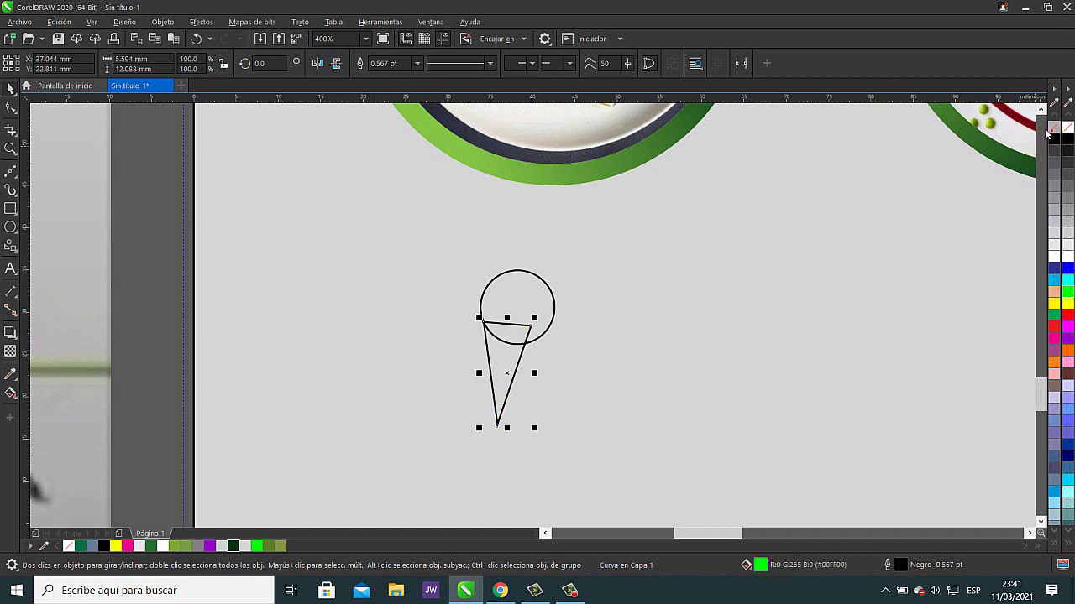
- Curve the triangle's right edge inward and adjust its tip and top-right node into a tail
click(11, 109)
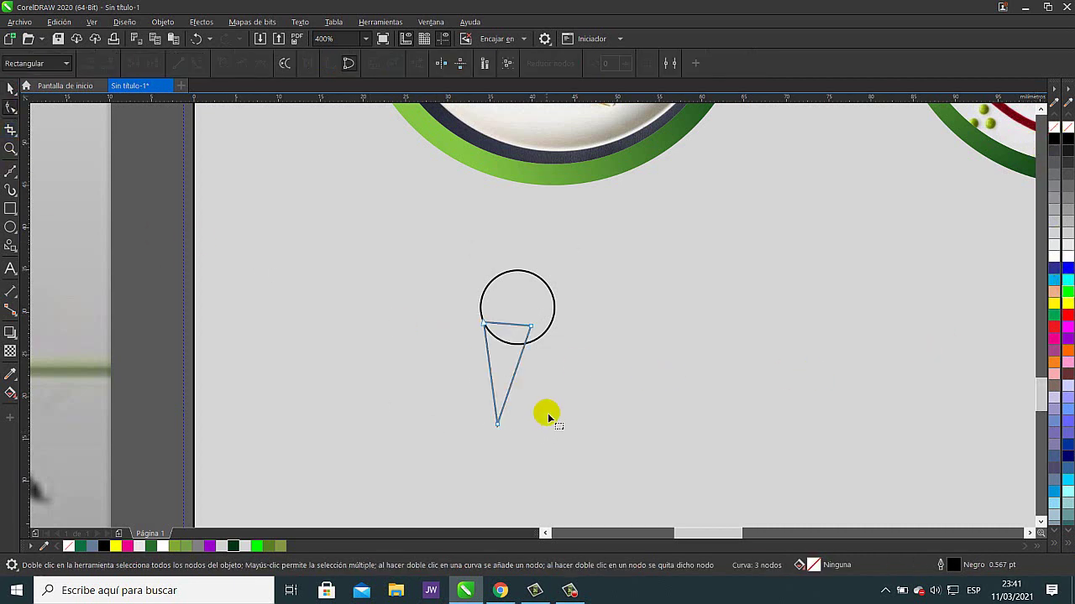
click(515, 373)
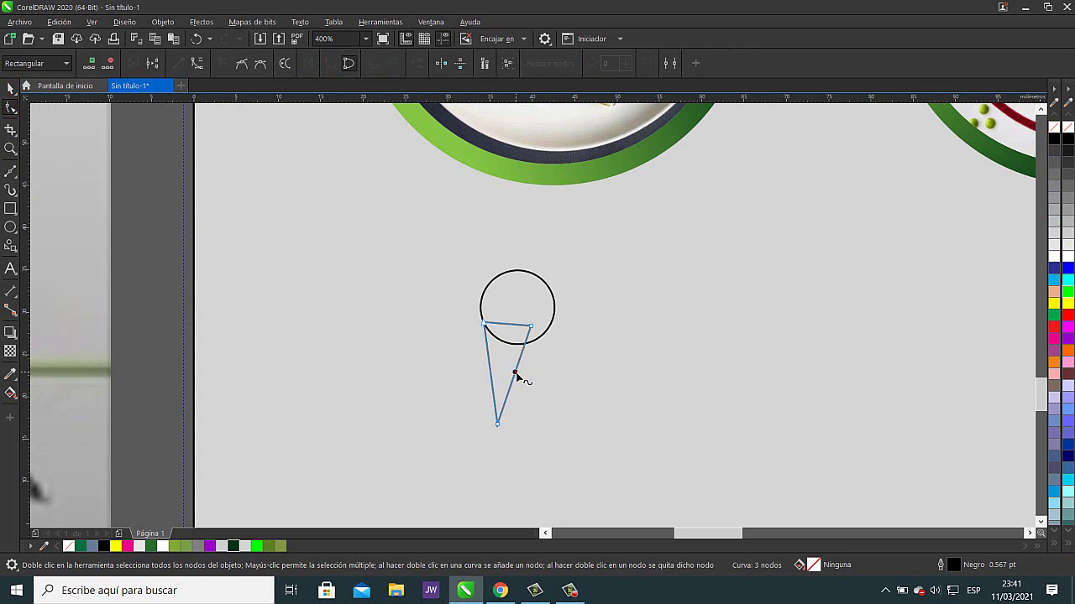
right_click(515, 374)
click(550, 224)
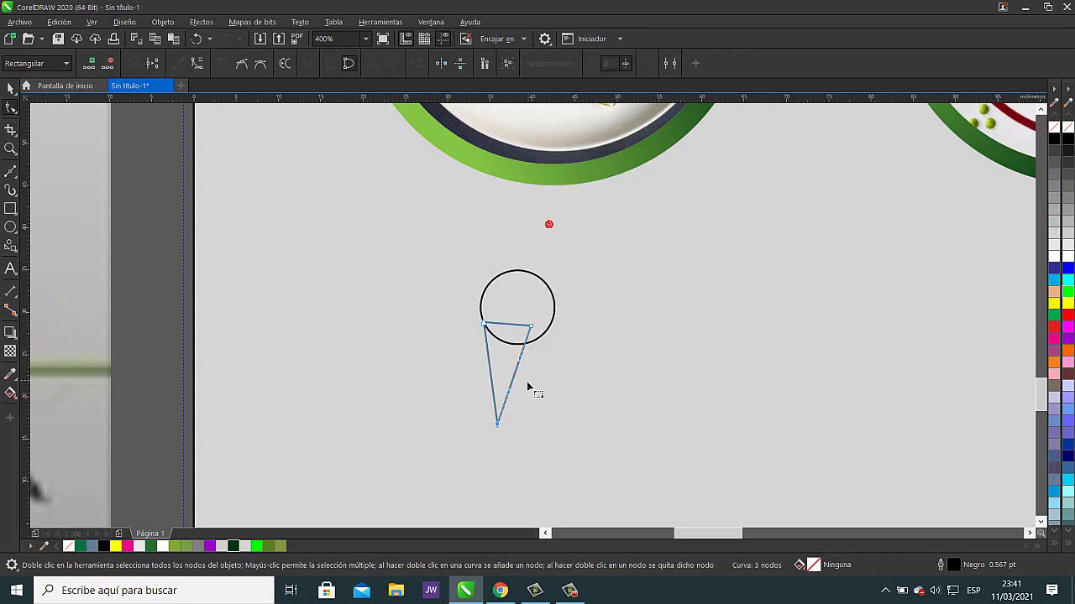
click(514, 375)
drag(518, 376, 503, 371)
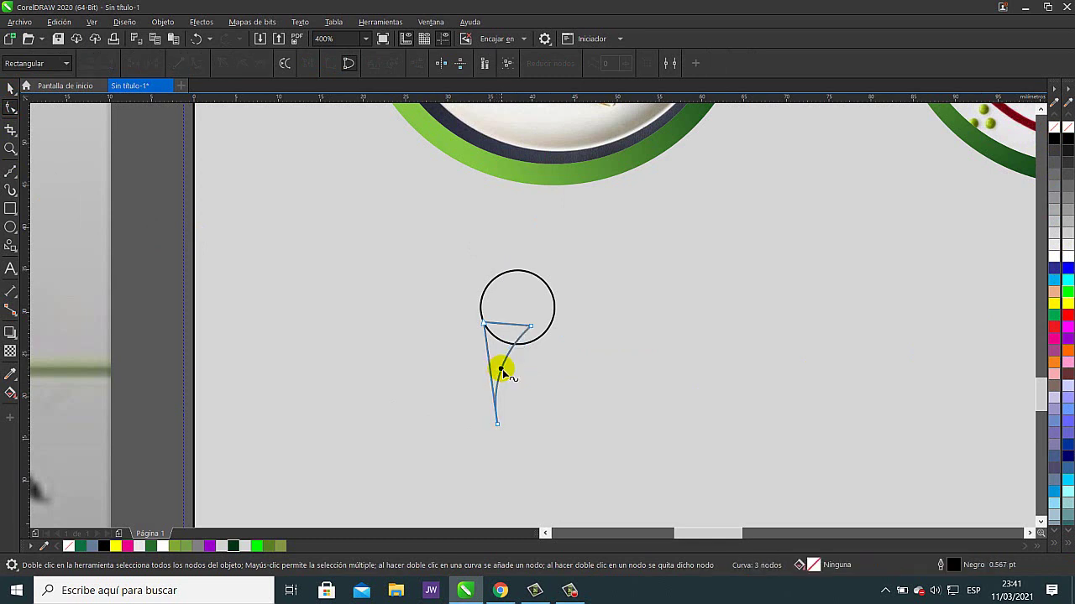
click(496, 425)
drag(496, 425, 504, 424)
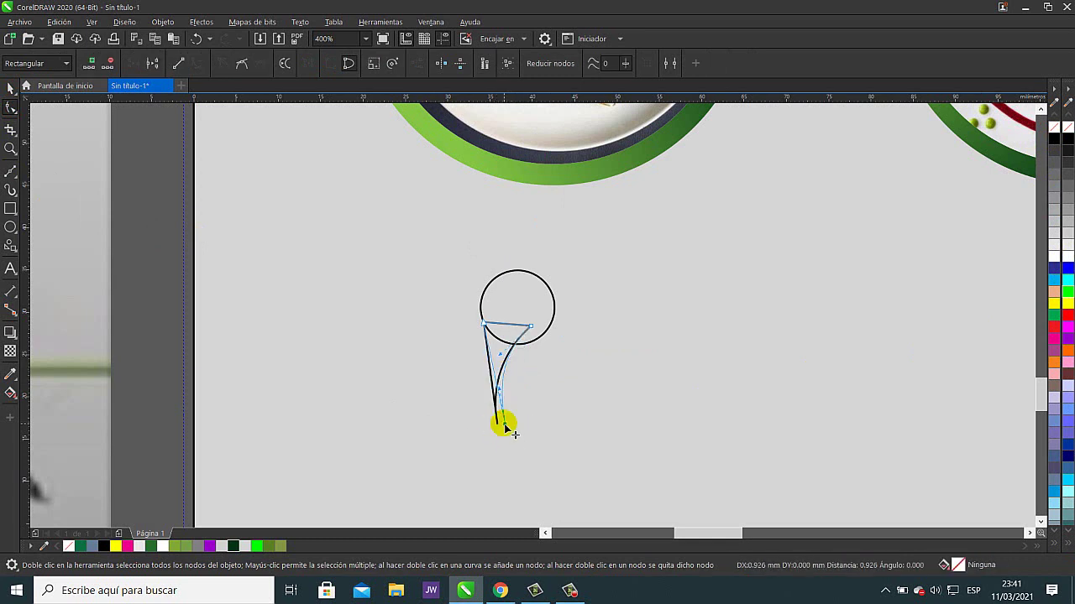
click(529, 328)
drag(530, 327, 523, 338)
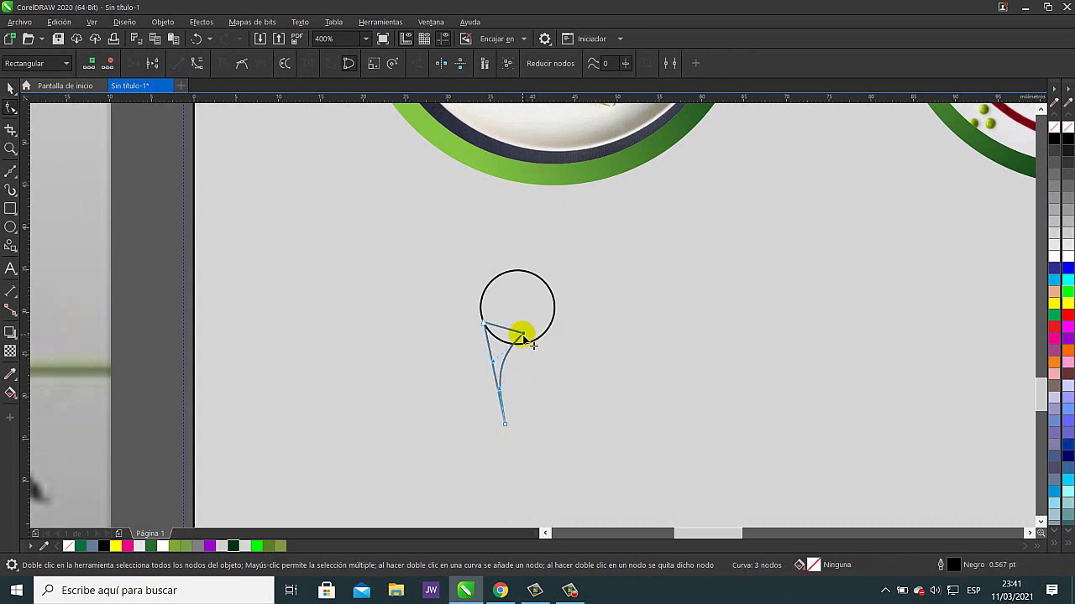
- Weld the circle and tail into one pin, filled and outlined dark green #023516
click(11, 88)
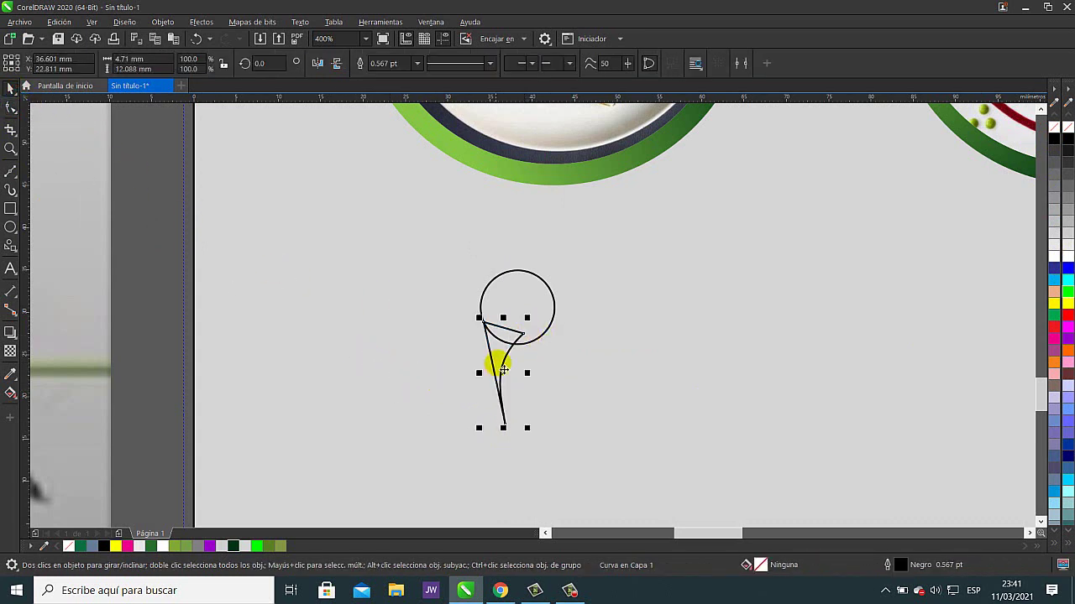
shift+click(526, 306)
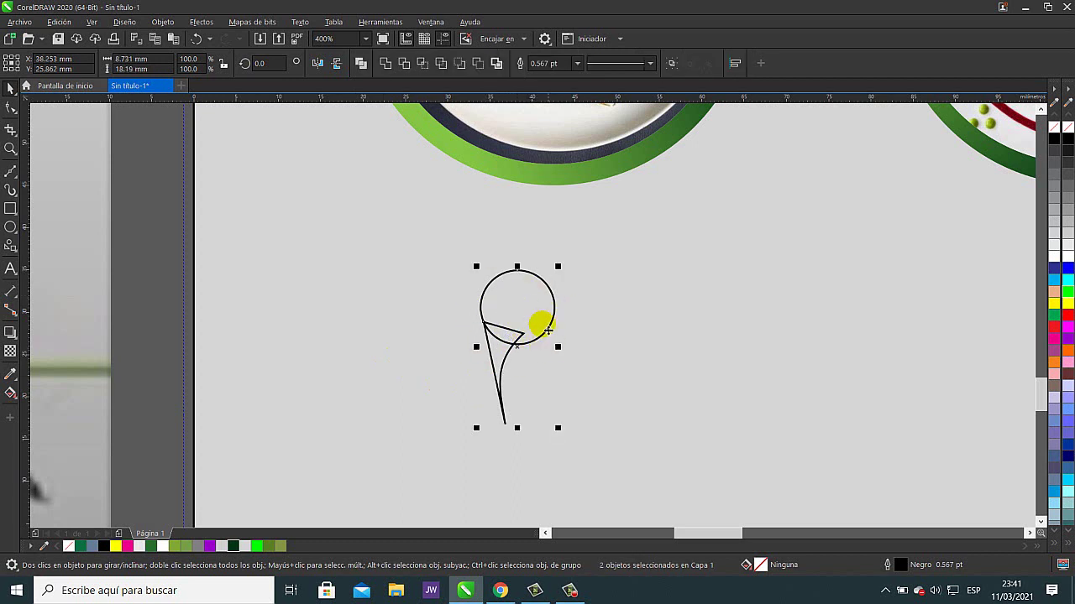
click(386, 68)
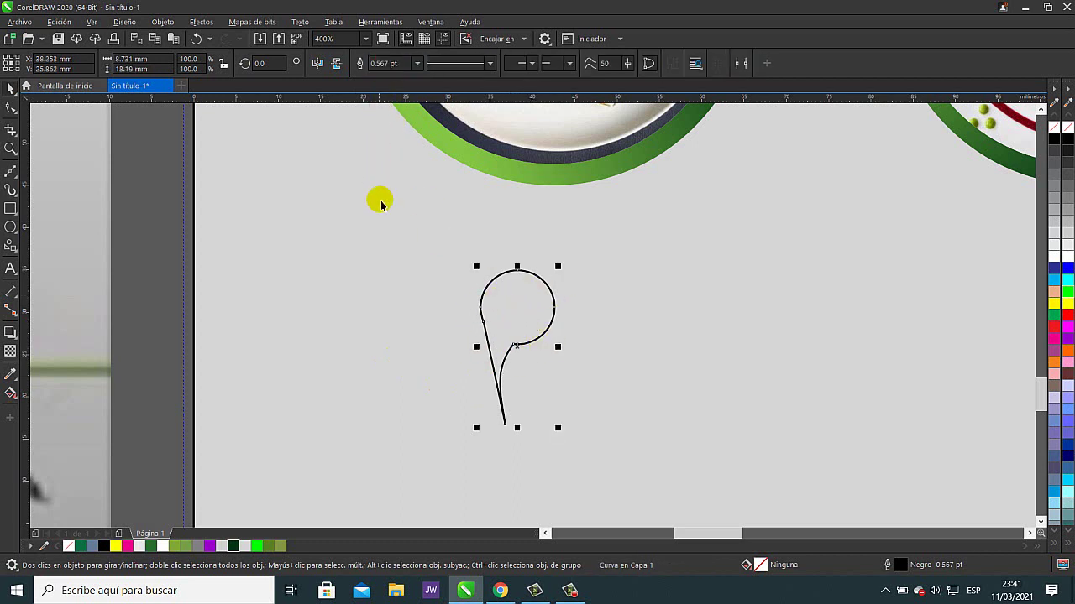
click(234, 546)
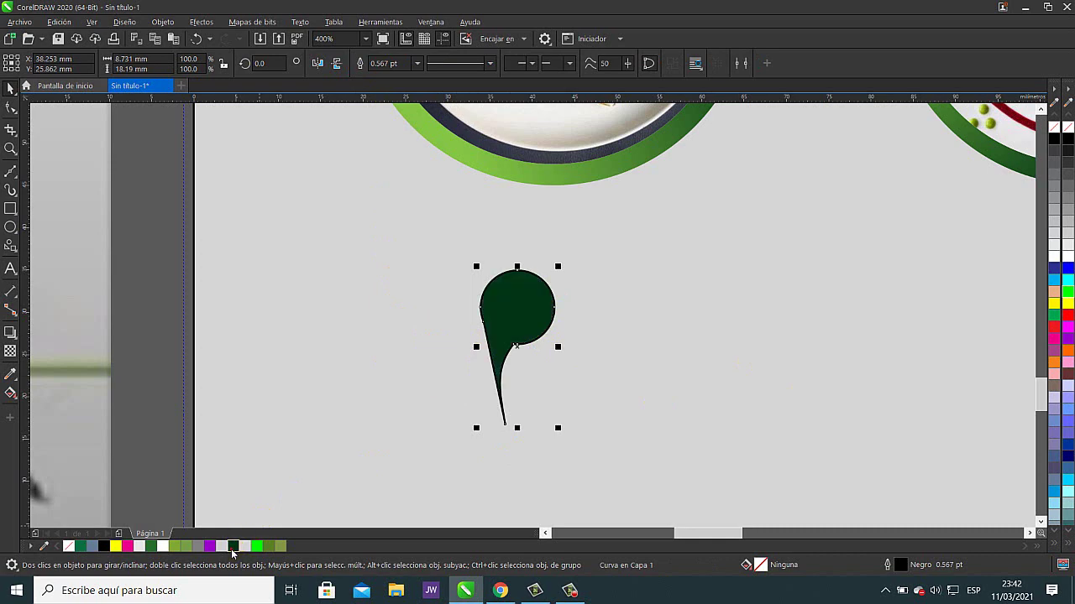
right_click(229, 547)
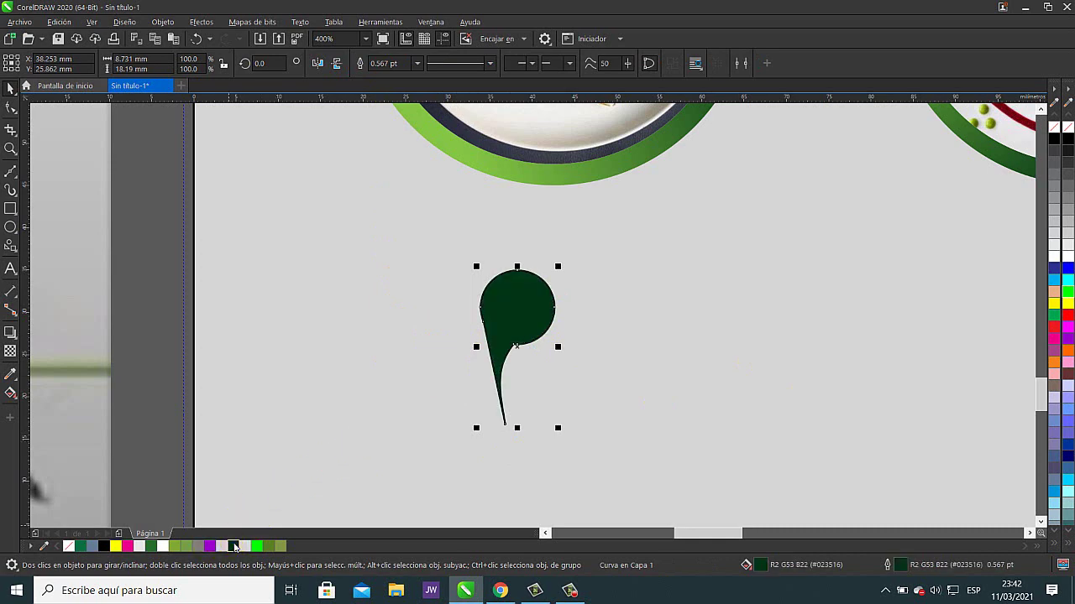
scroll(568, 403, down, 1)
scroll(579, 400, down, 1)
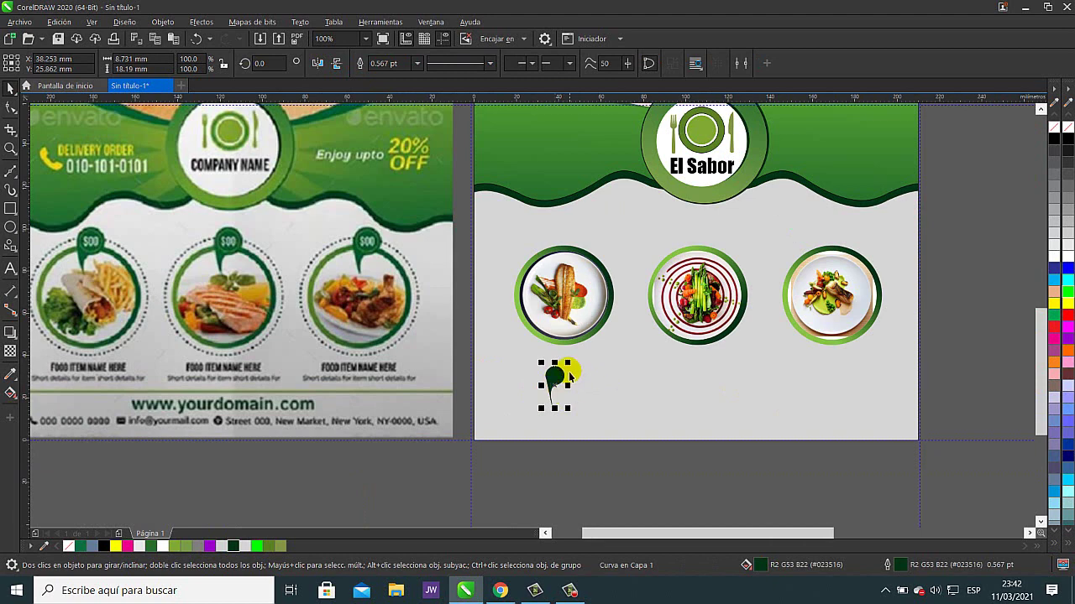
- Set the pin on the first plate, copy it to the third plate and enlarge that copy slightly
drag(556, 383, 556, 250)
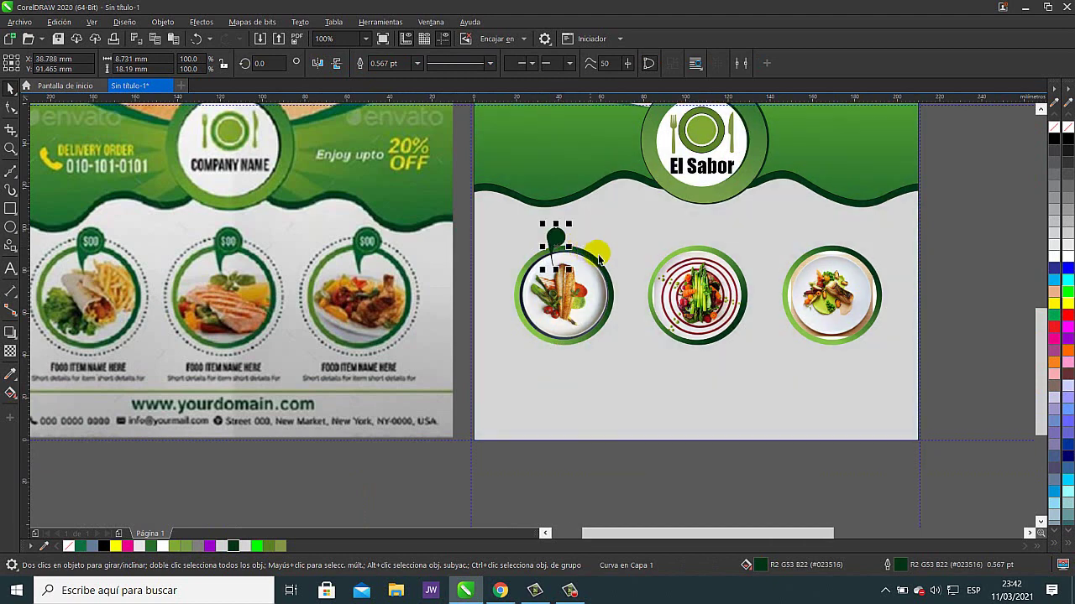
drag(643, 246, 562, 292)
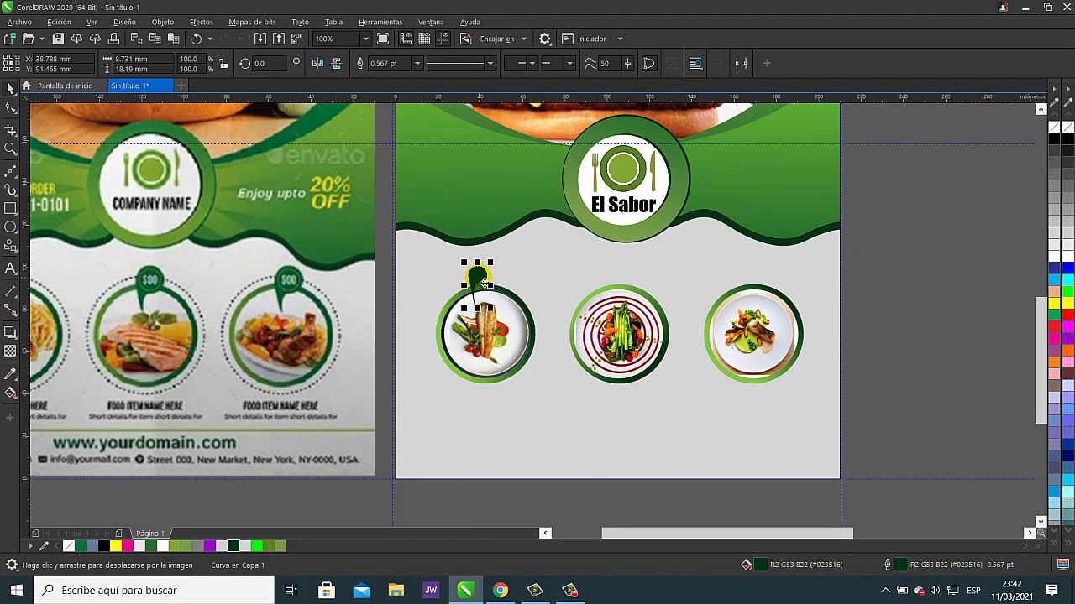
drag(477, 277, 760, 287)
click(952, 284)
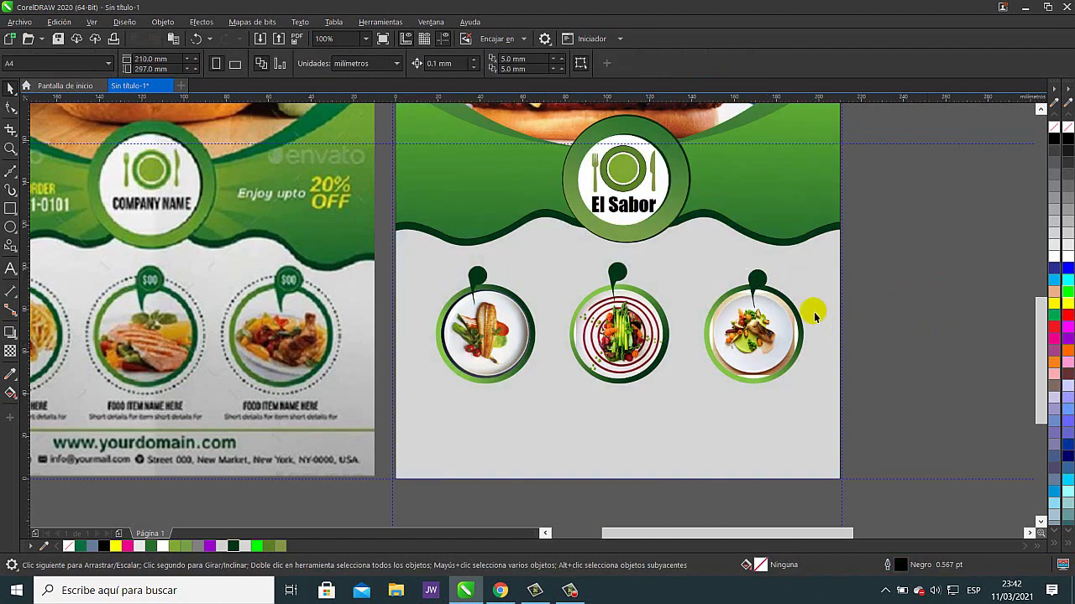
click(759, 278)
drag(780, 269, 784, 264)
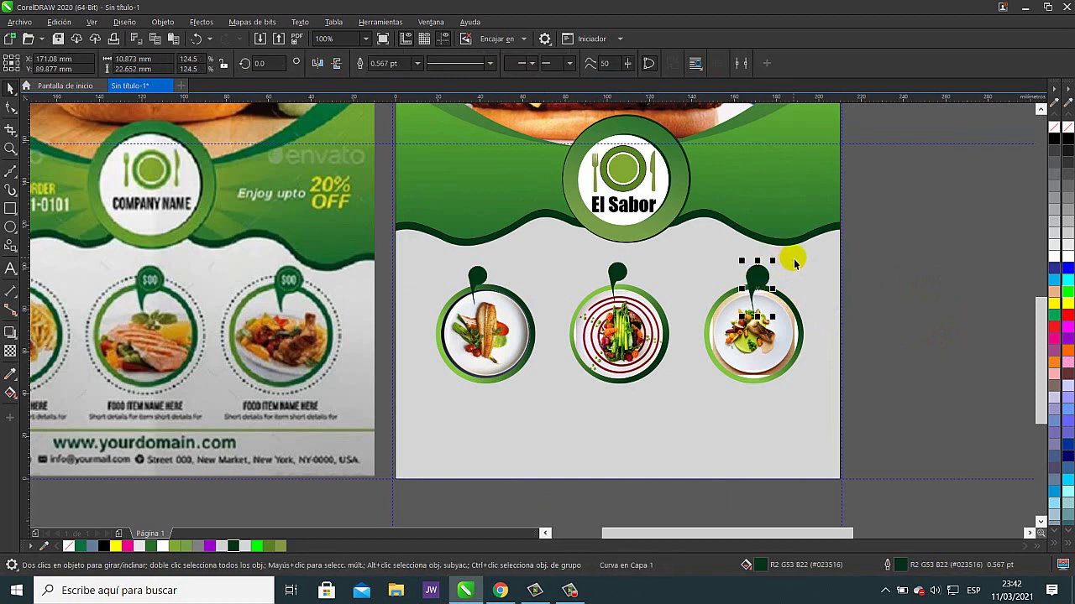
click(912, 307)
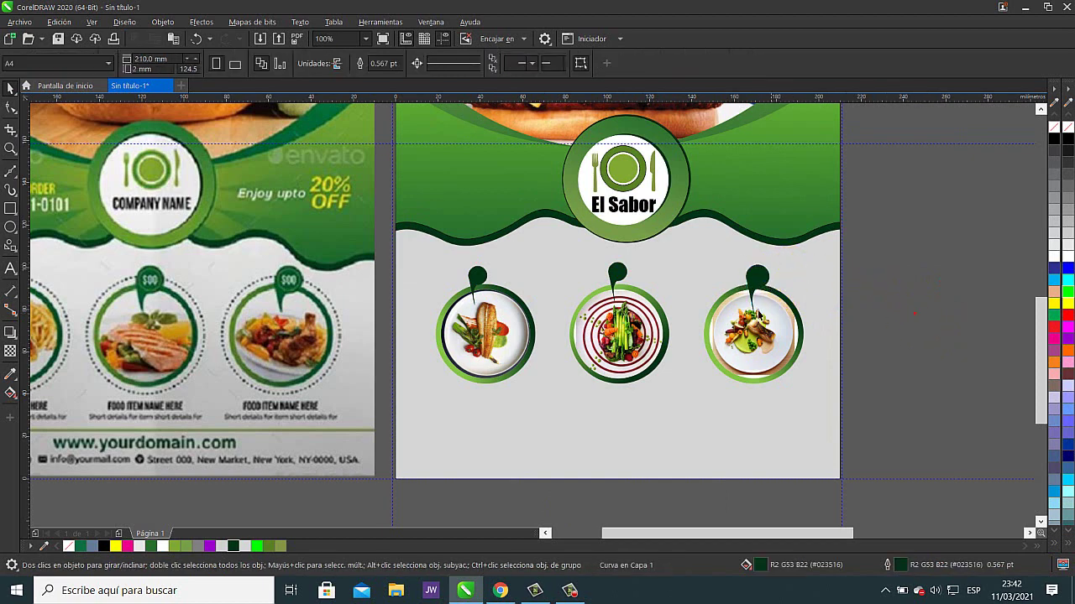
- Delete the first two pins and replace them with copies of the enlarged third-plate pin
click(622, 277)
key(Delete)
click(487, 276)
key(Delete)
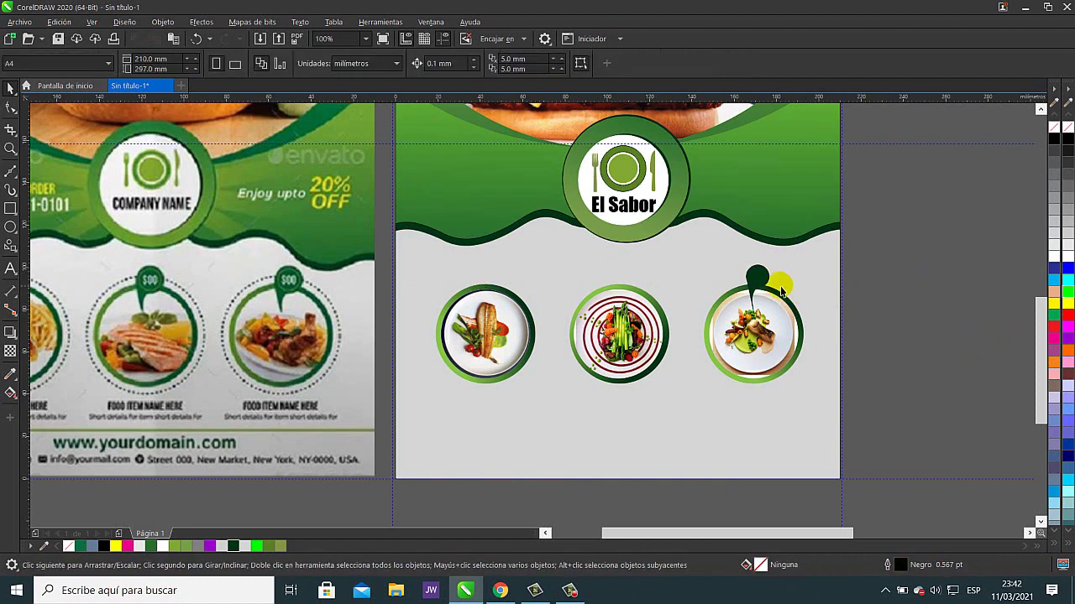
drag(758, 283, 488, 283)
click(938, 315)
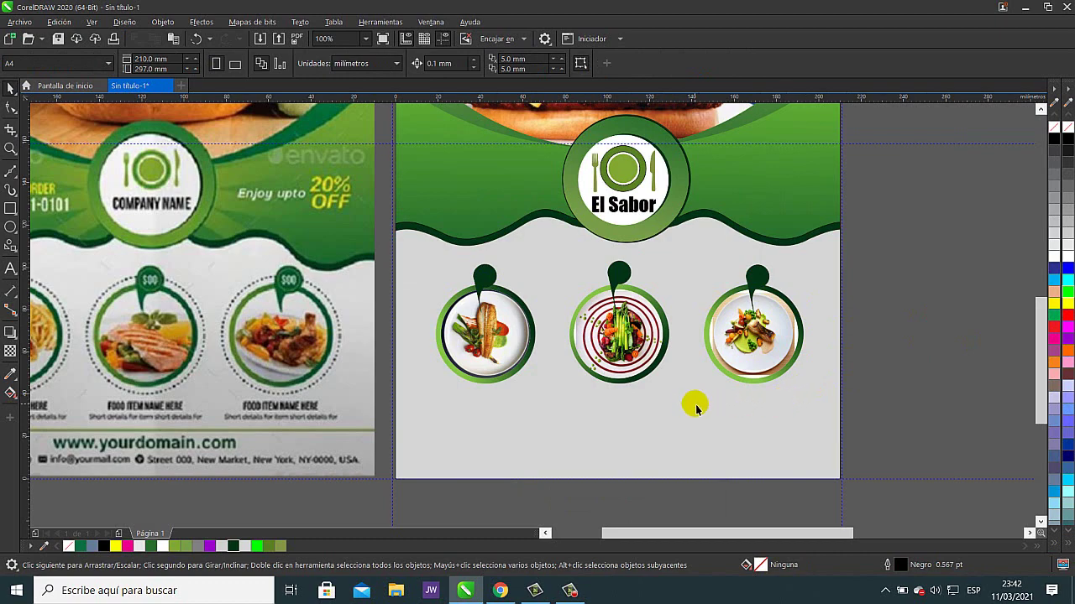
drag(647, 409, 835, 371)
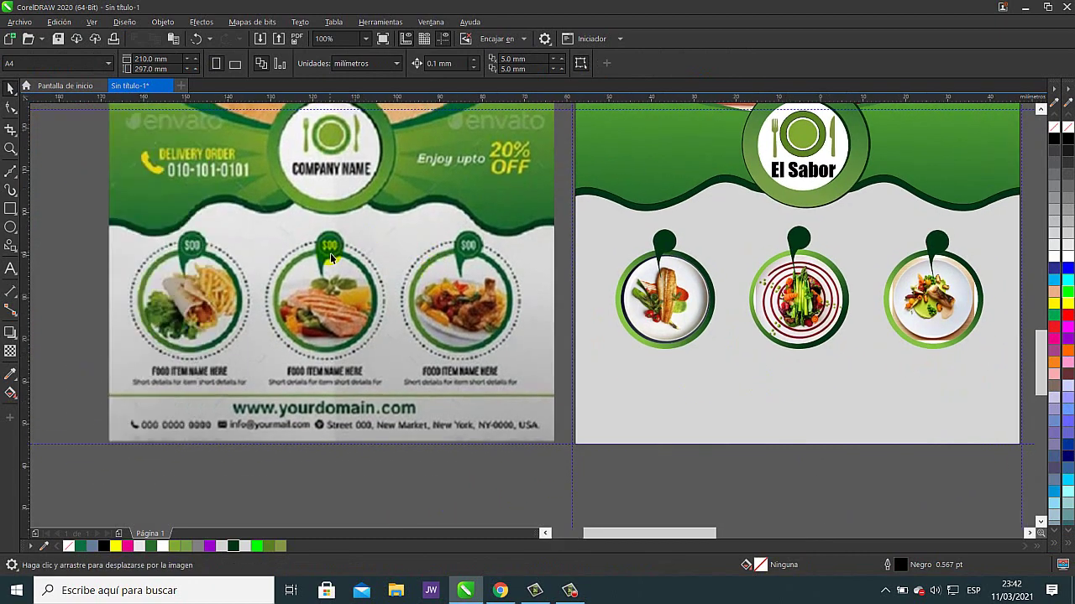
- Create a '$10' text object below the page with the Text tool
scroll(336, 250, up, 2)
scroll(455, 256, down, 2)
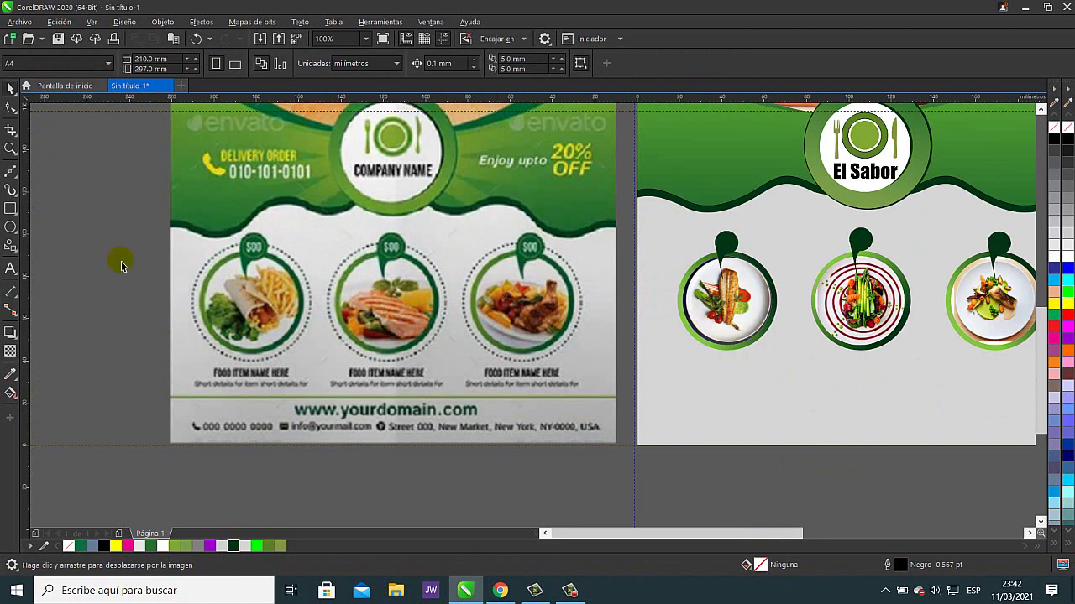
click(12, 270)
click(755, 497)
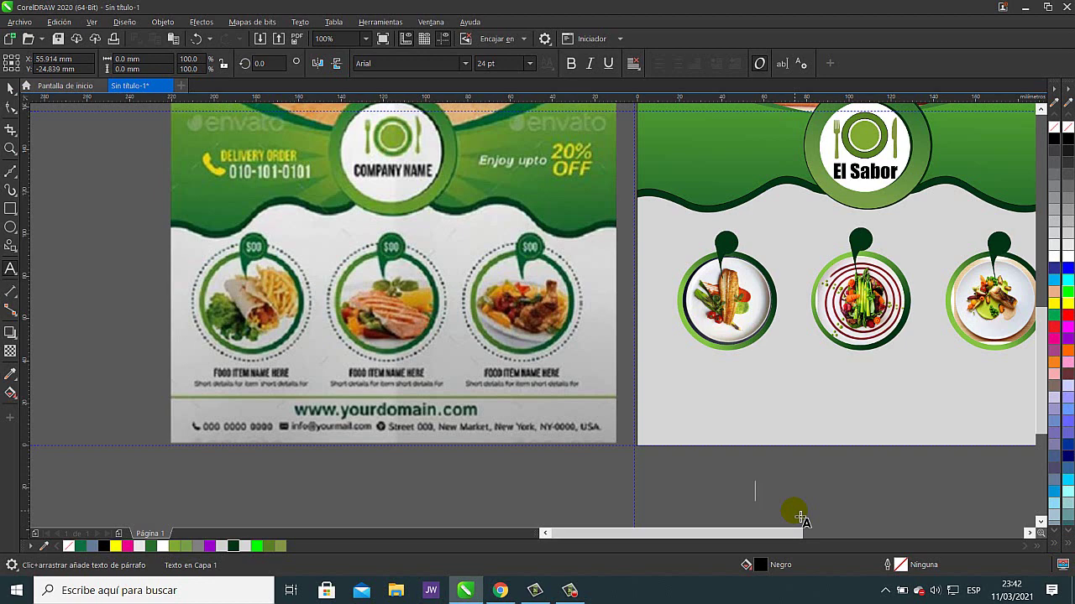
key(Escape)
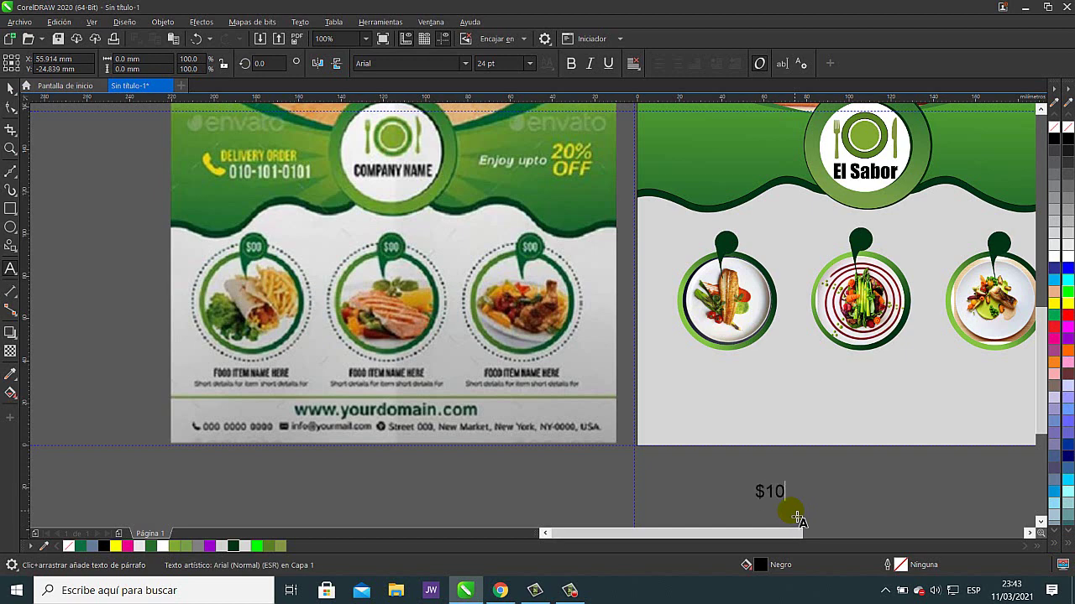
key(Escape)
click(9, 89)
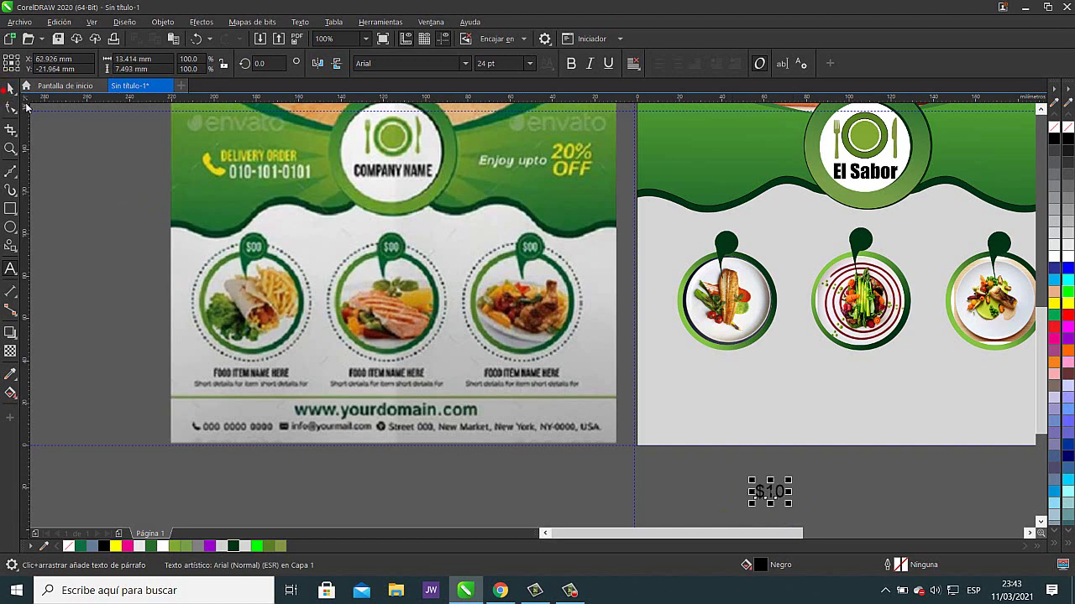
click(74, 146)
- Move the $10 text to the first pin, make it white, shrink it and place it above the pin
click(743, 499)
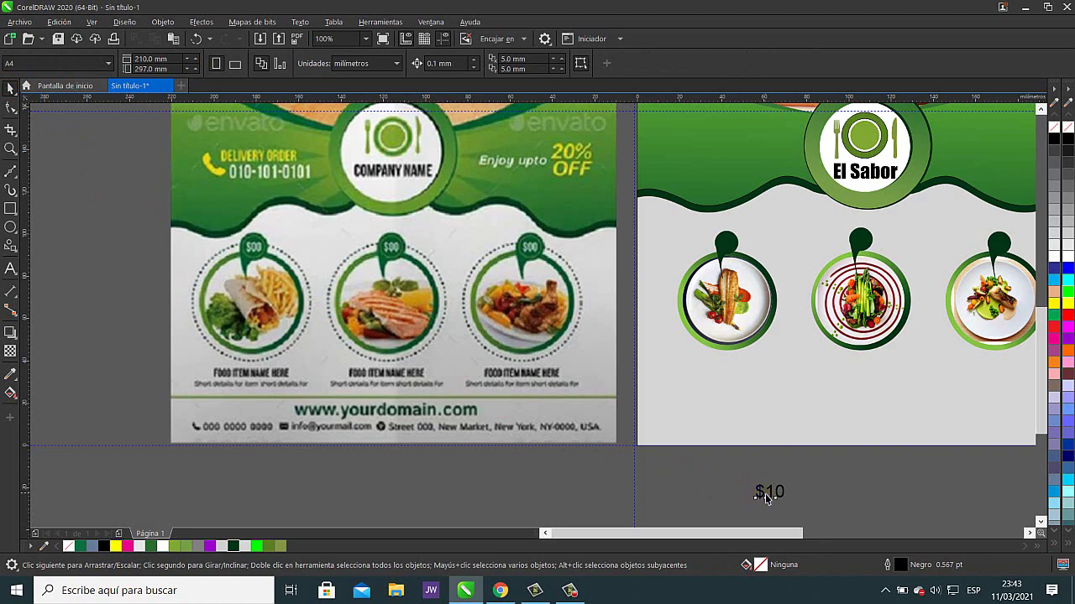
drag(765, 497, 746, 245)
scroll(745, 245, up, 2)
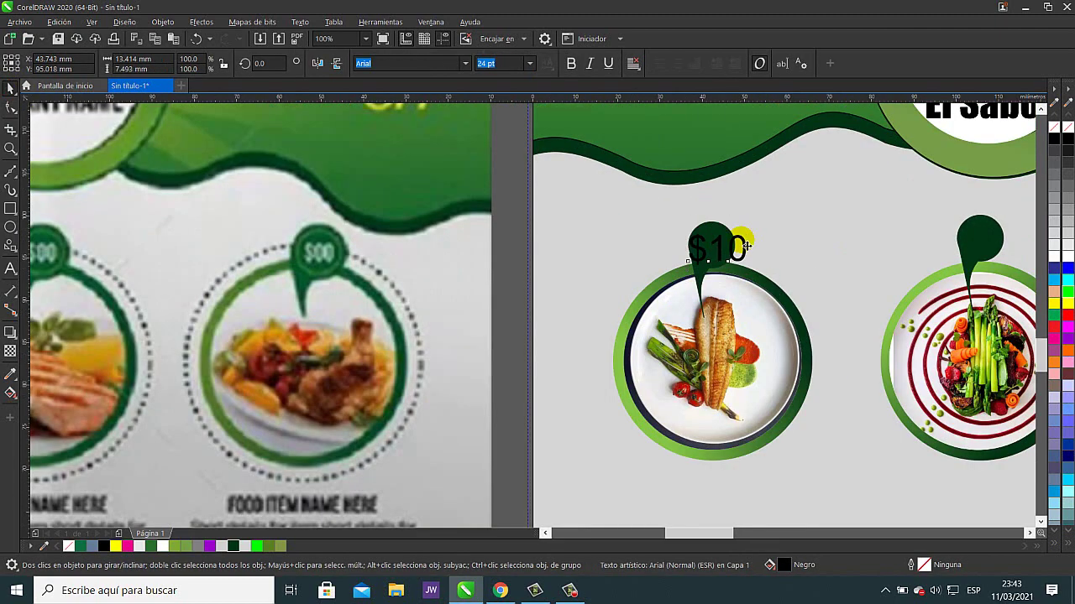
scroll(746, 245, up, 1)
click(1054, 256)
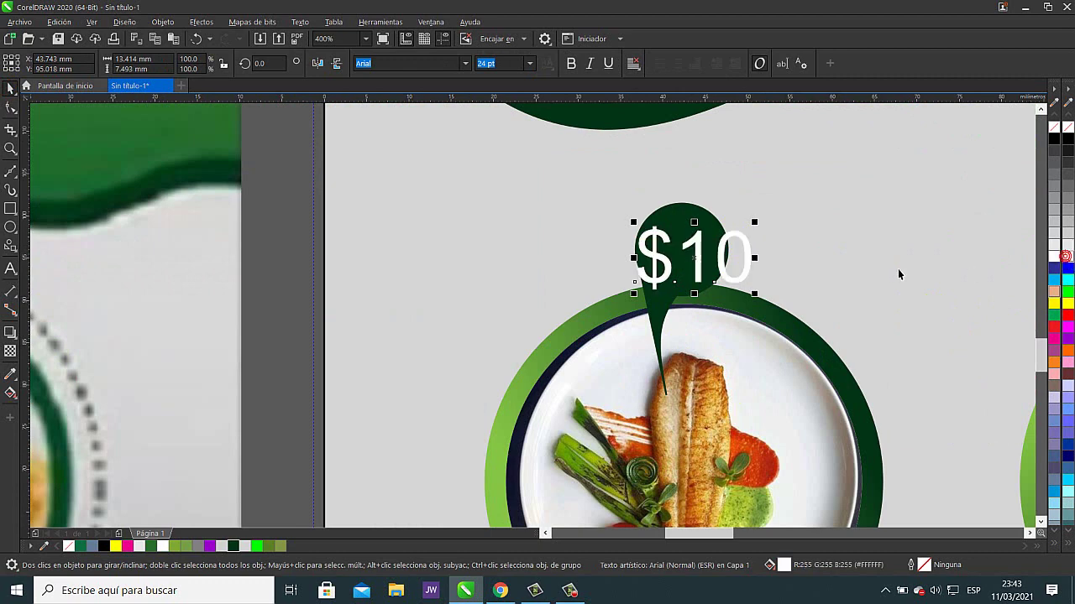
drag(753, 223, 685, 257)
drag(454, 320, 502, 379)
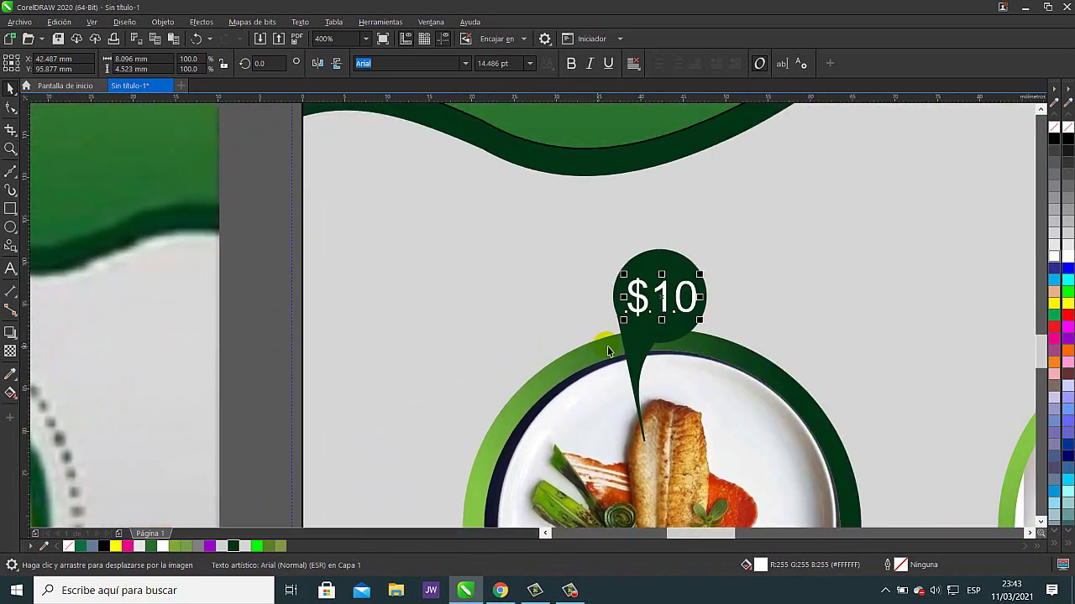
drag(681, 297, 742, 207)
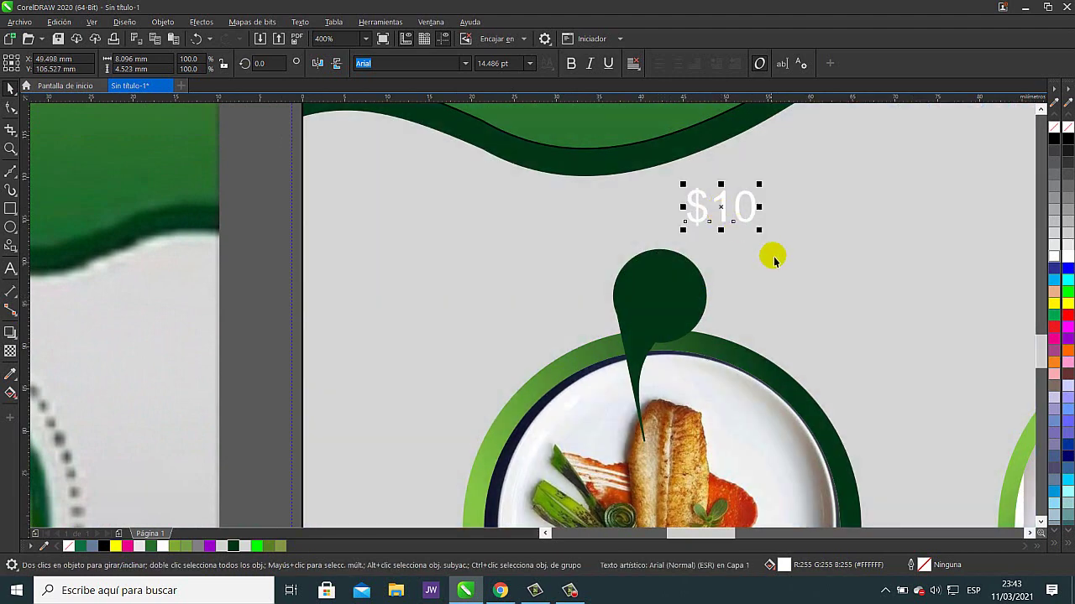
- Draw a white-outlined circle in the pin's head and fit the shrunken $10 text inside it
click(11, 227)
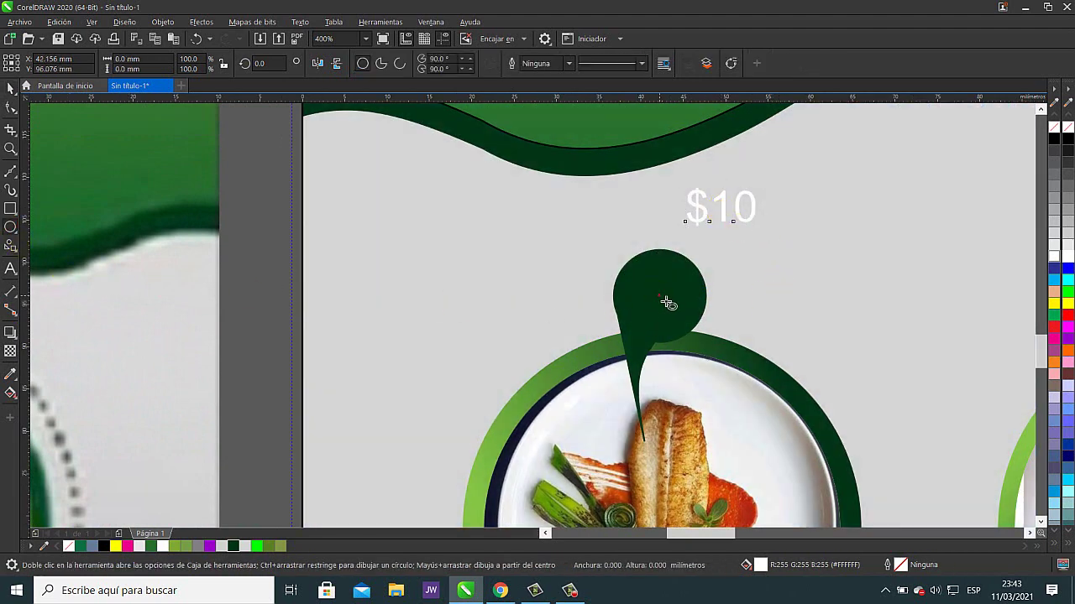
drag(659, 296, 685, 330)
right_click(1068, 258)
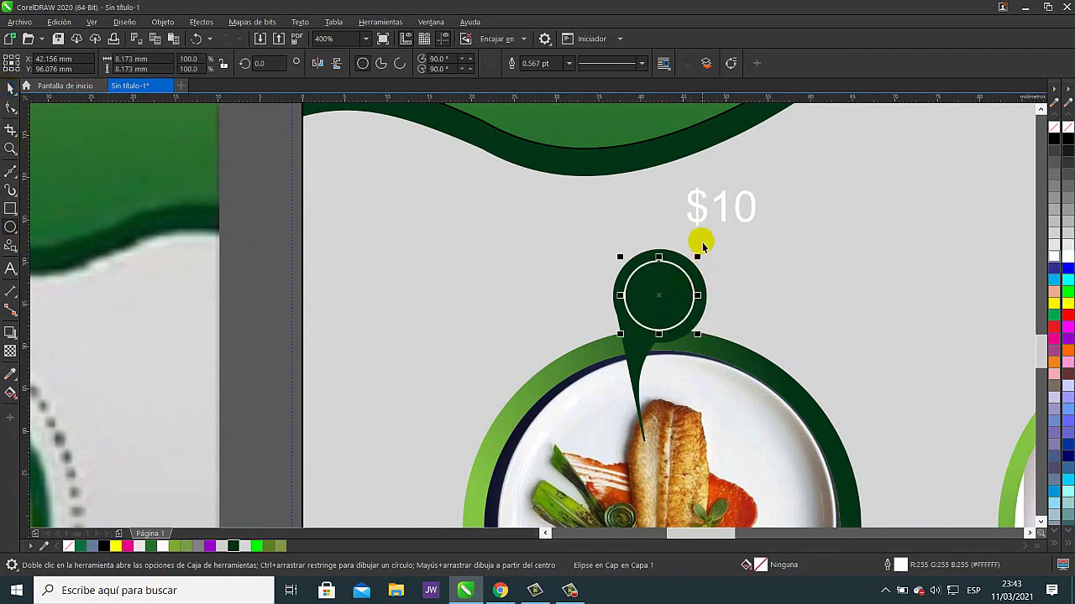
key(space)
drag(720, 211, 692, 309)
scroll(696, 298, up, 2)
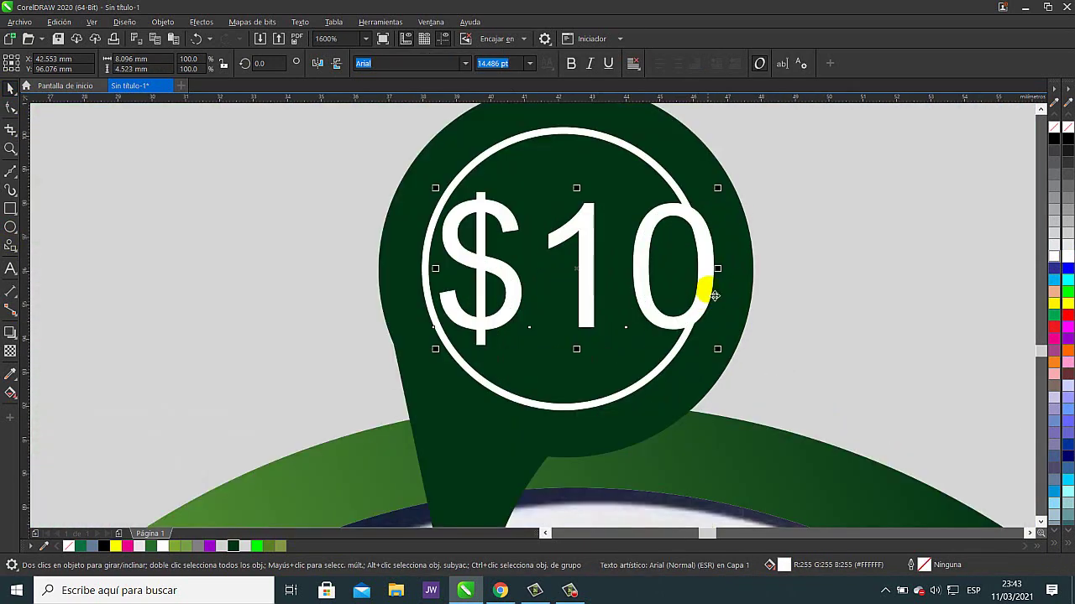
drag(719, 190, 704, 211)
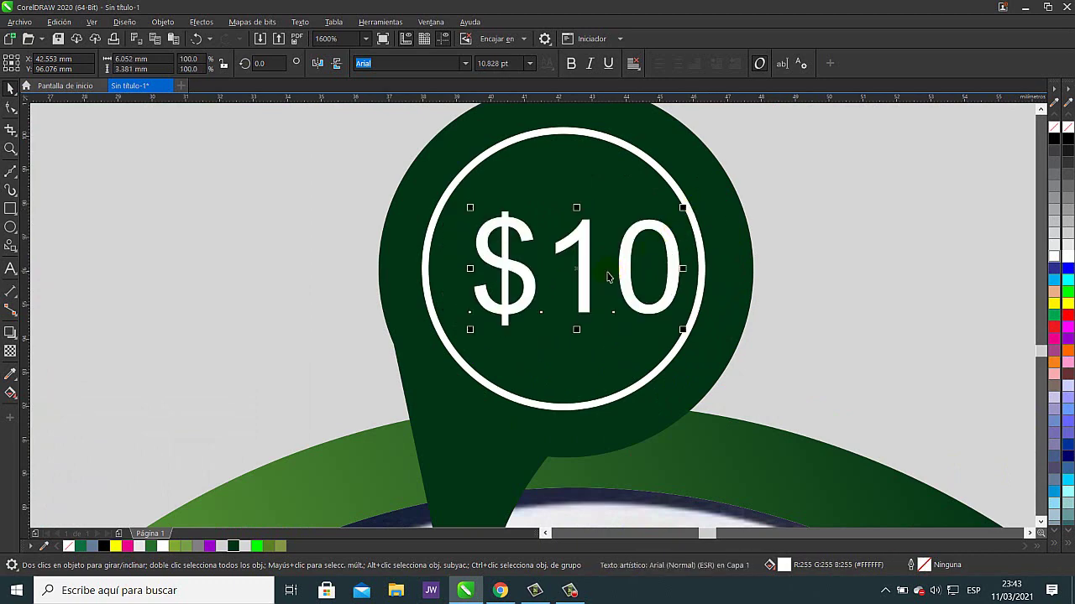
- Reposition the white ring to centre it around the $10 text
drag(582, 240, 578, 271)
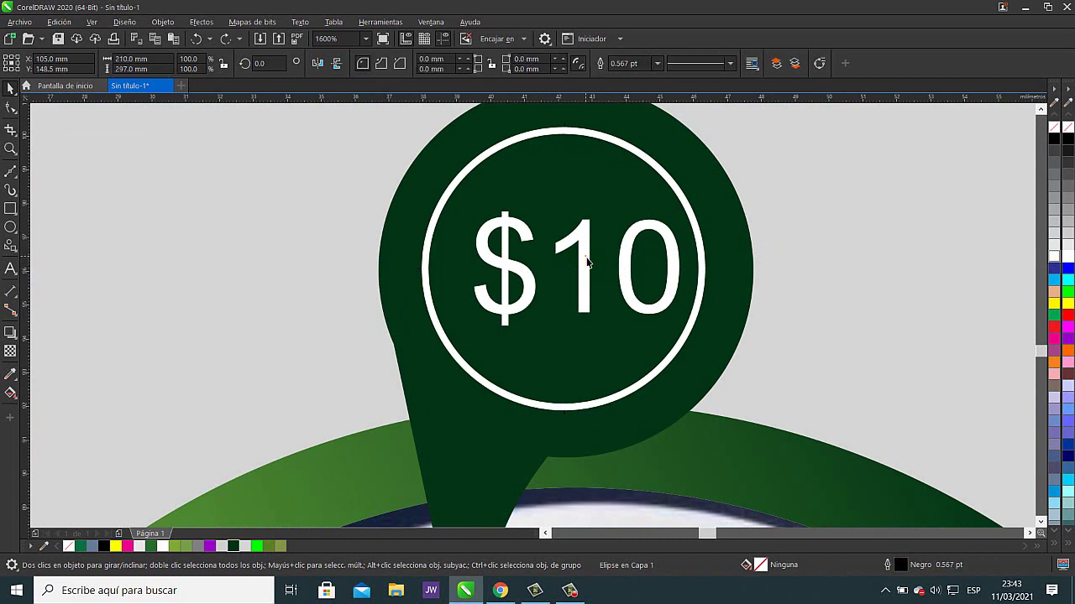
click(591, 262)
click(588, 262)
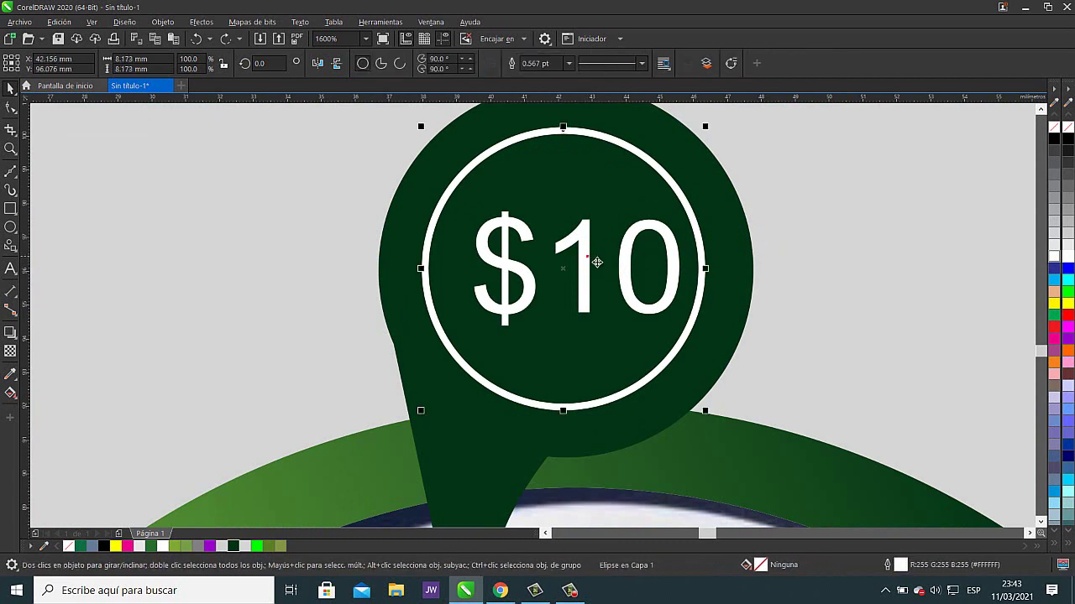
click(738, 307)
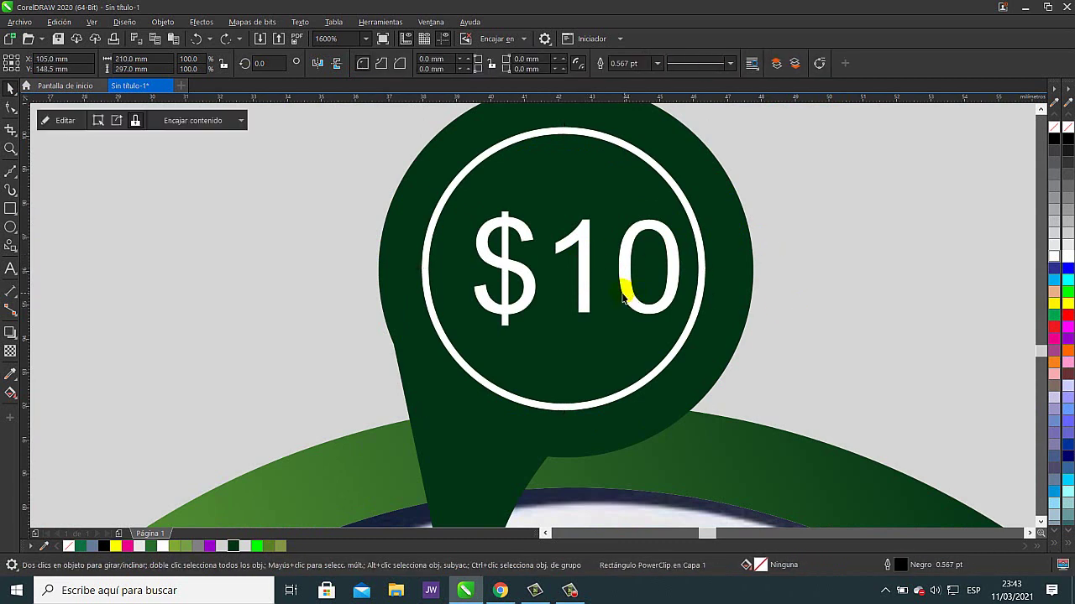
click(586, 283)
click(586, 290)
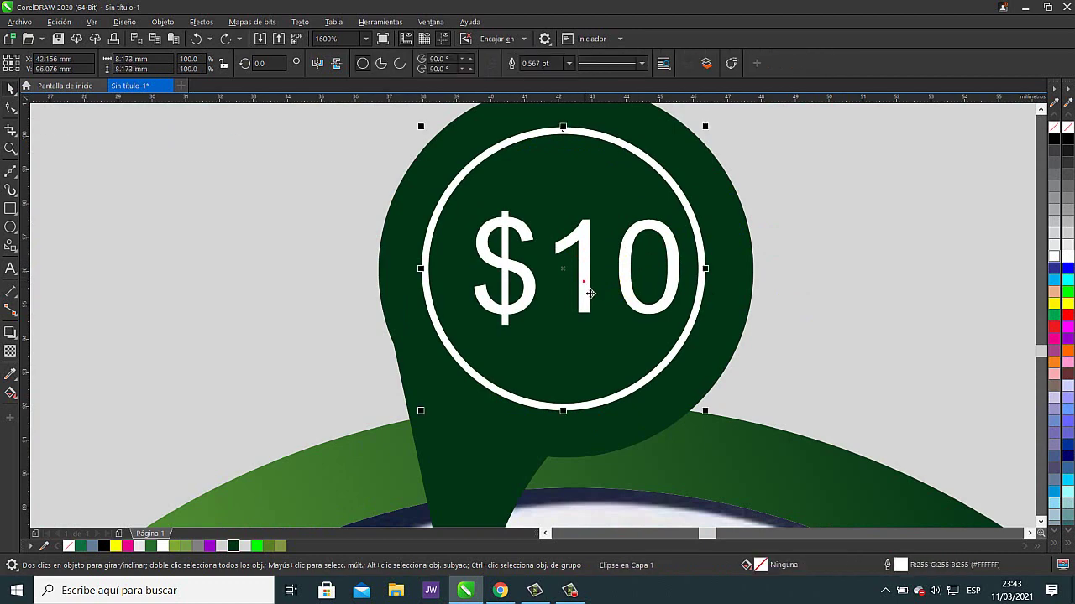
drag(580, 276, 582, 274)
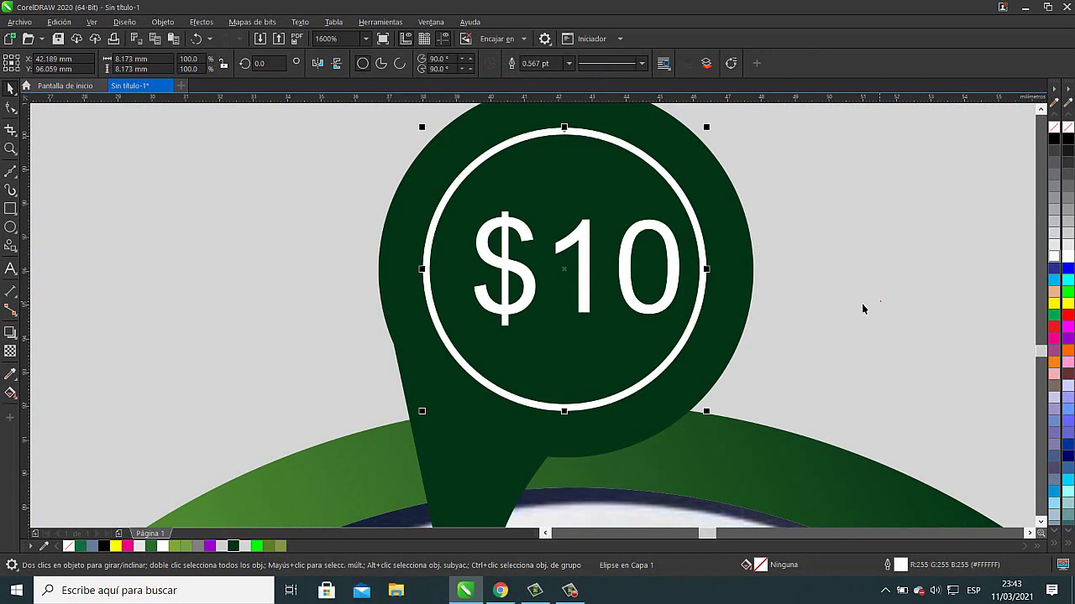
click(584, 277)
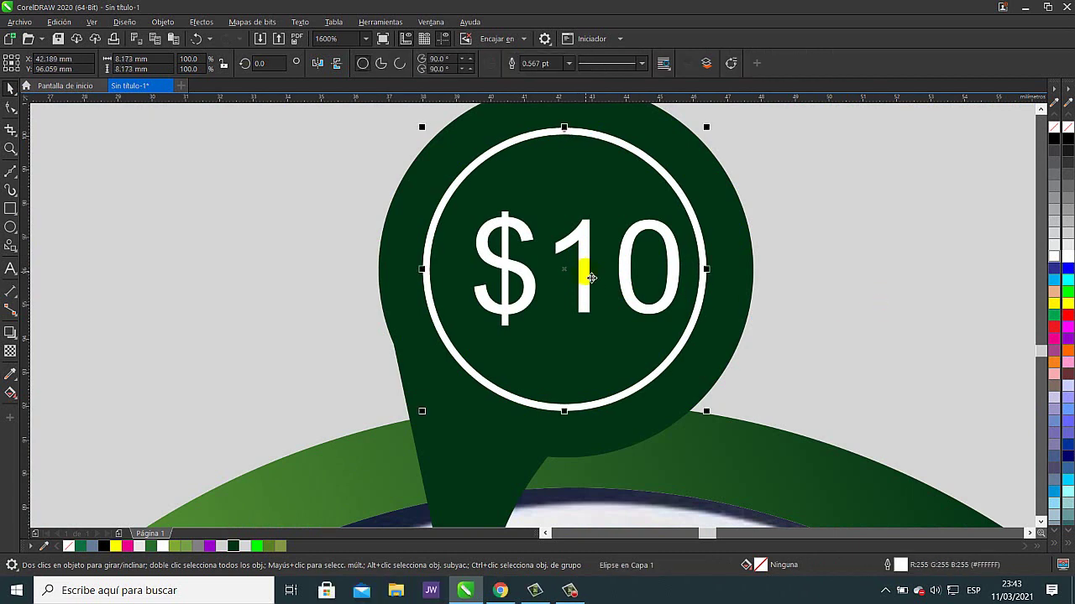
click(759, 248)
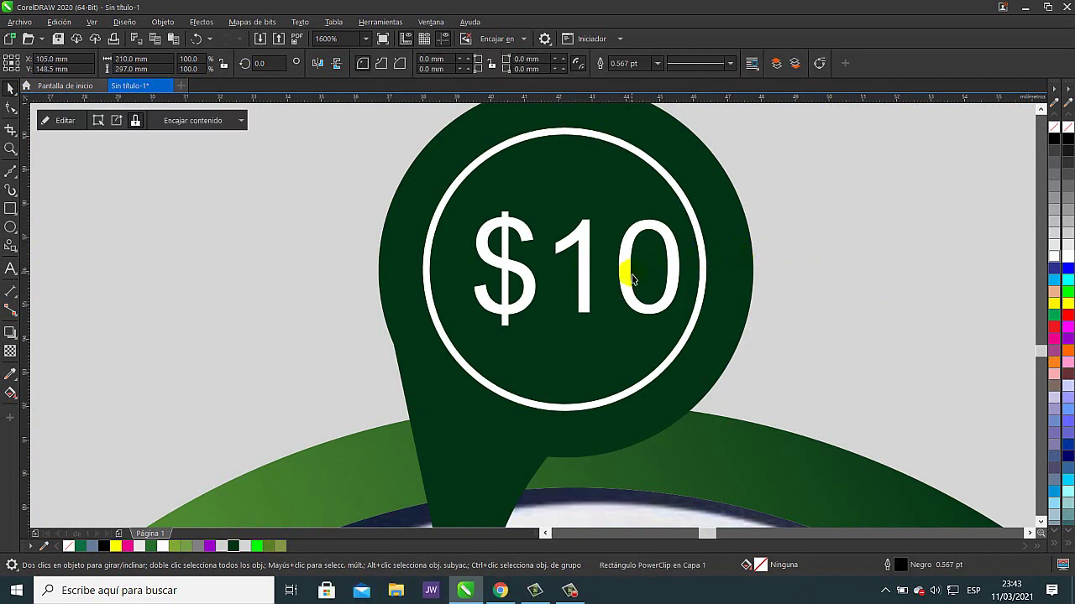
click(597, 268)
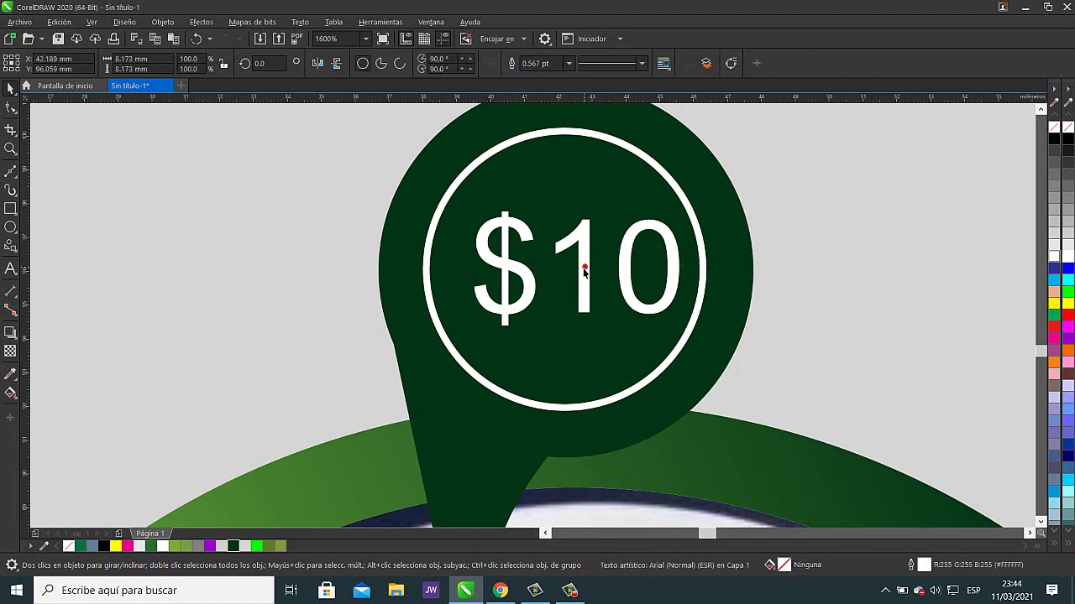
drag(583, 269, 628, 299)
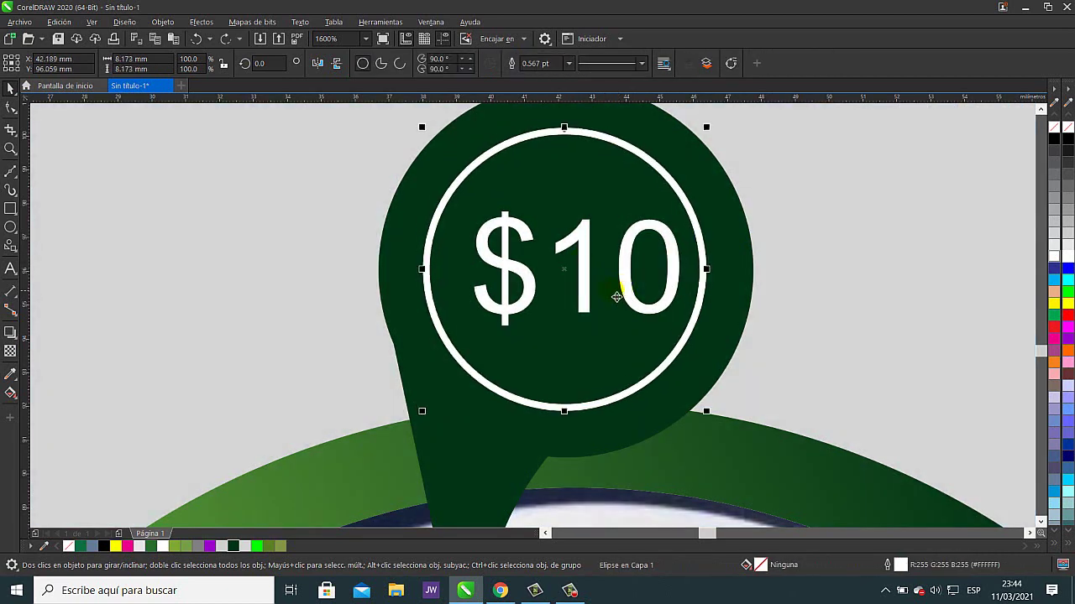
click(810, 298)
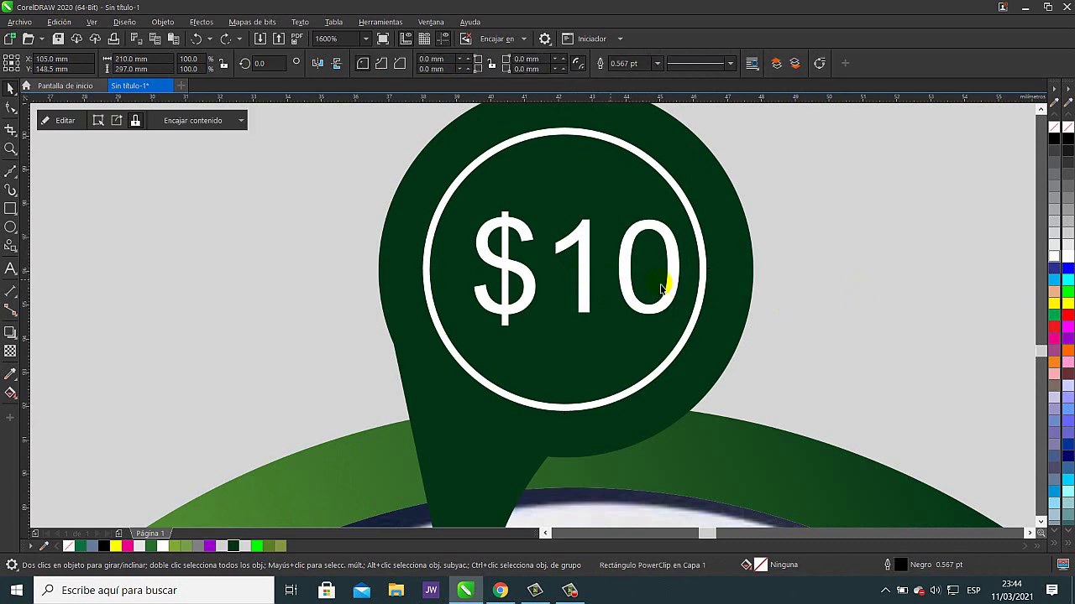
- Select the white ring inside the PowerClip and pull it off the pin
click(584, 270)
ctrl+click(585, 271)
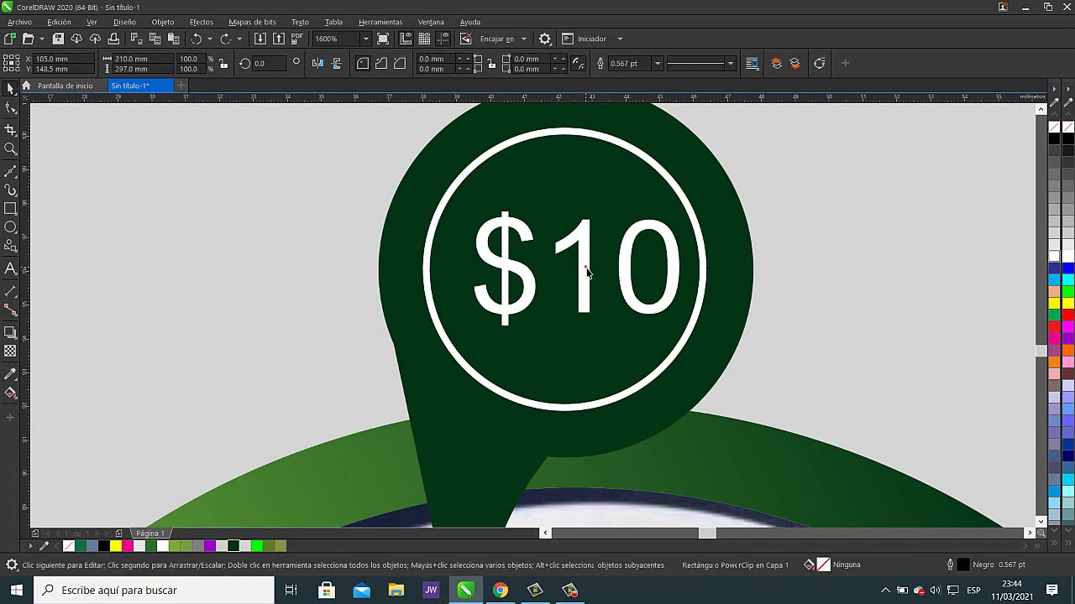
click(581, 282)
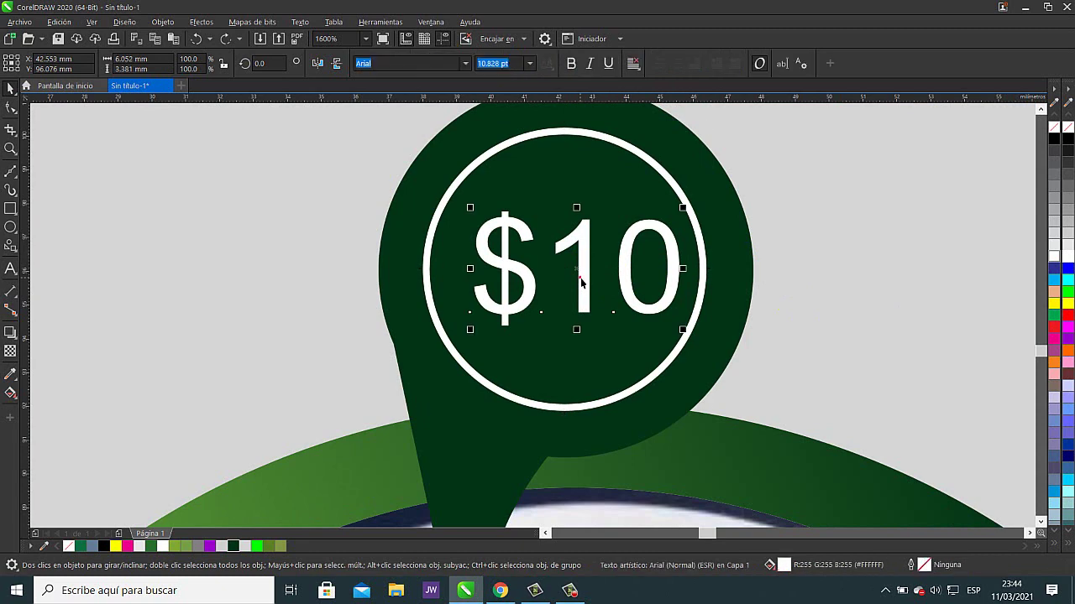
drag(584, 271, 854, 273)
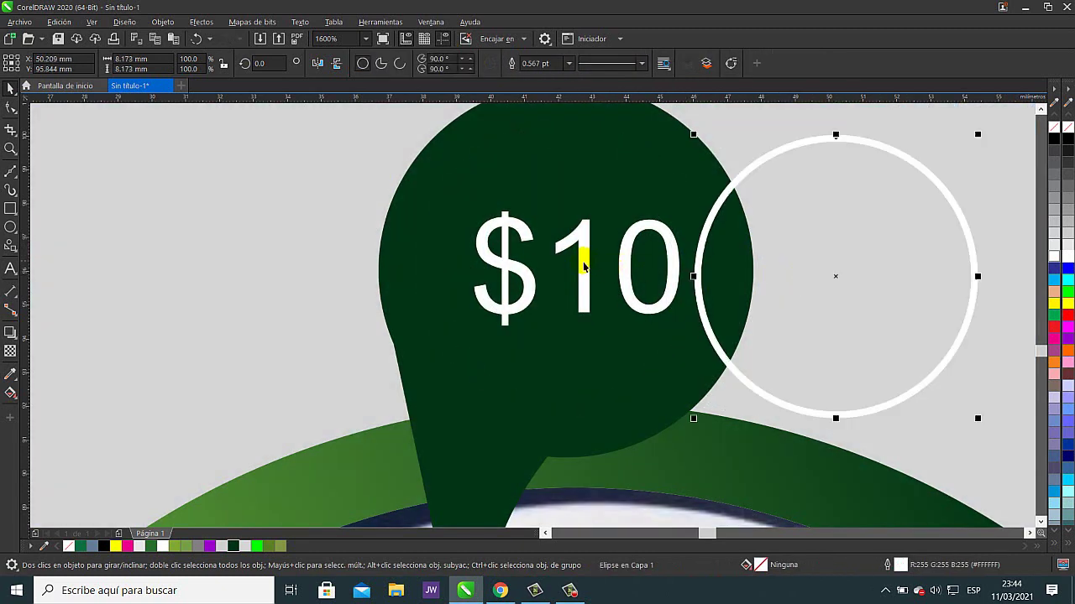
click(581, 267)
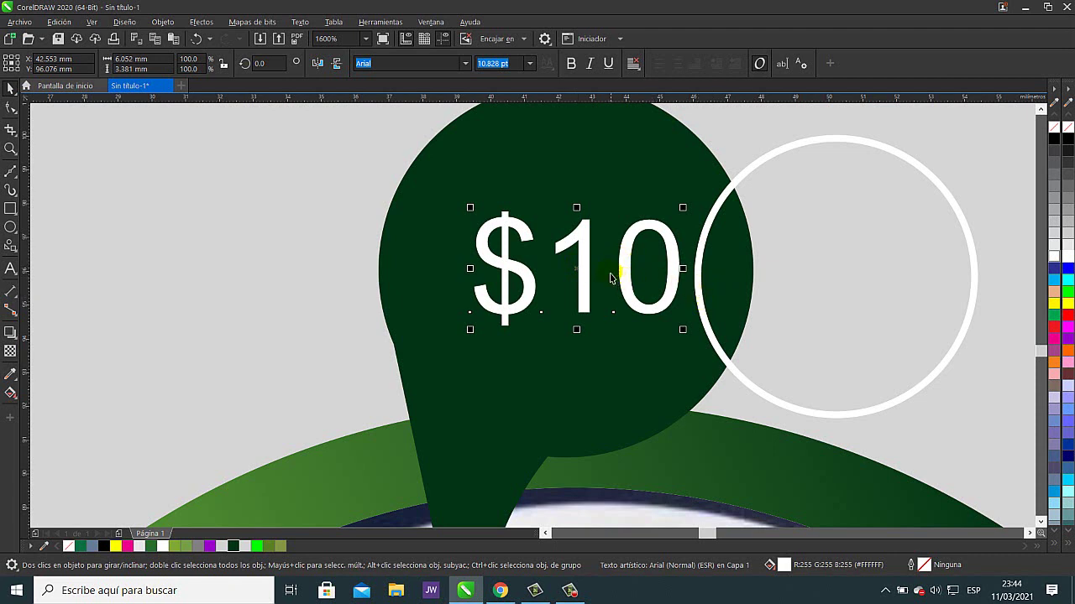
click(954, 208)
- Return the ring around the $10 price, enlarge it to about 106% and nudge the text to centre
drag(955, 208, 681, 188)
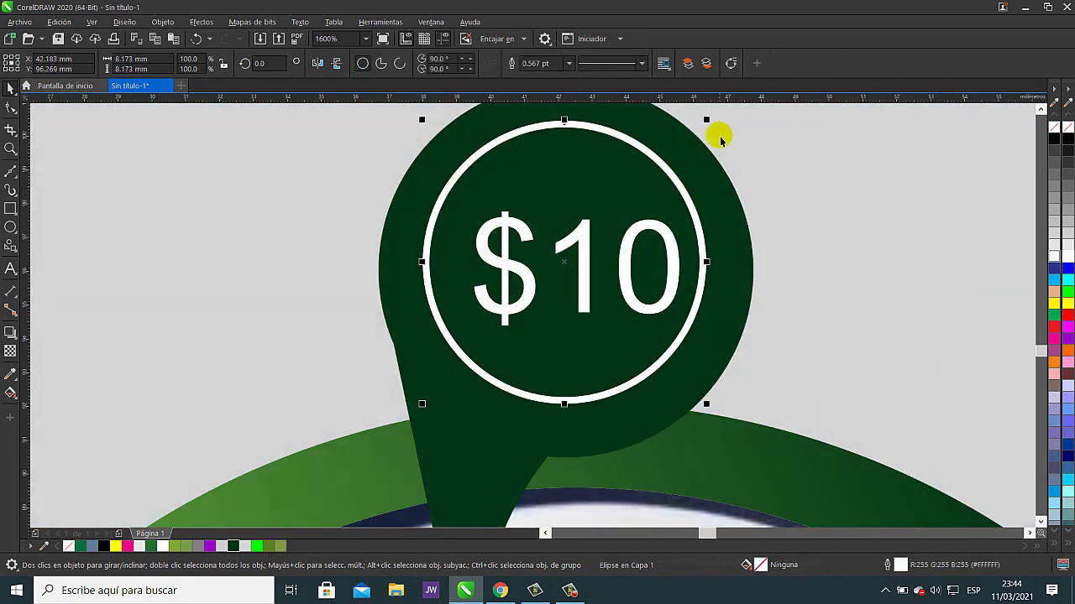
drag(706, 120, 731, 120)
drag(739, 115, 731, 109)
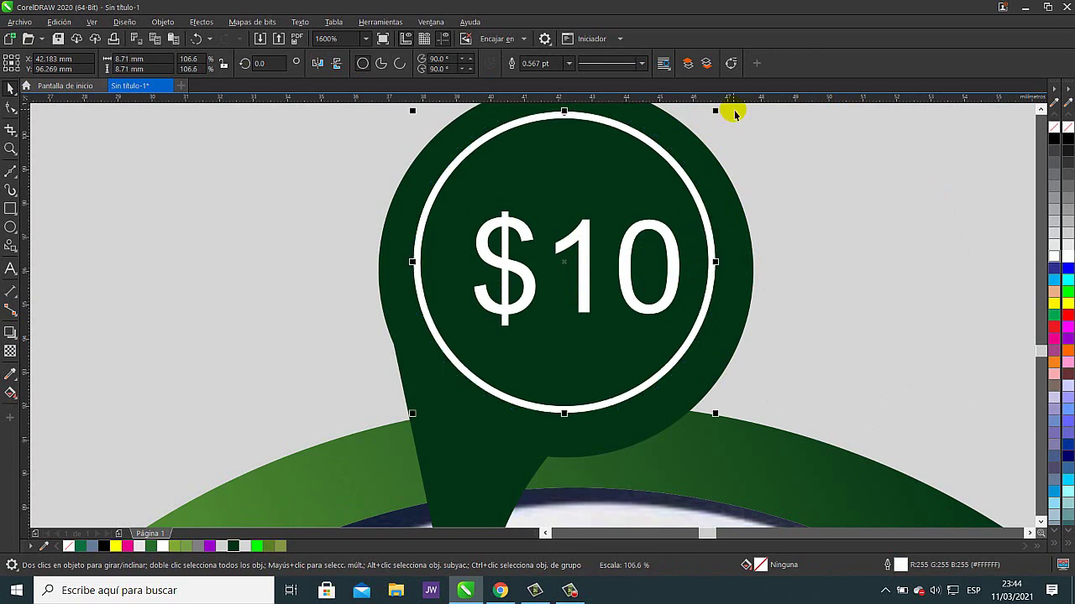
click(830, 217)
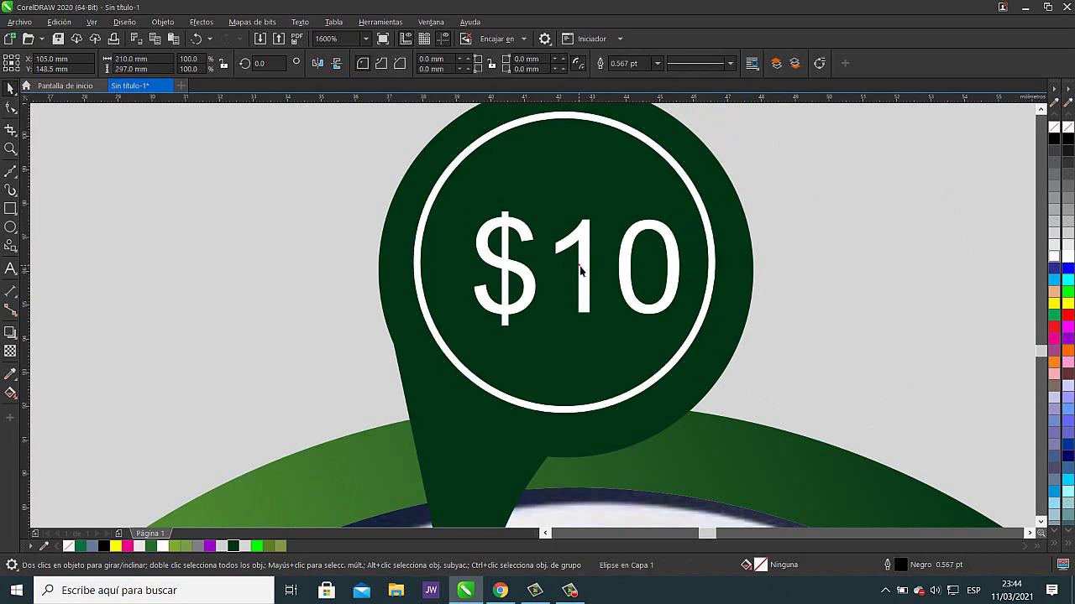
click(579, 269)
drag(575, 274, 573, 264)
scroll(816, 328, down, 2)
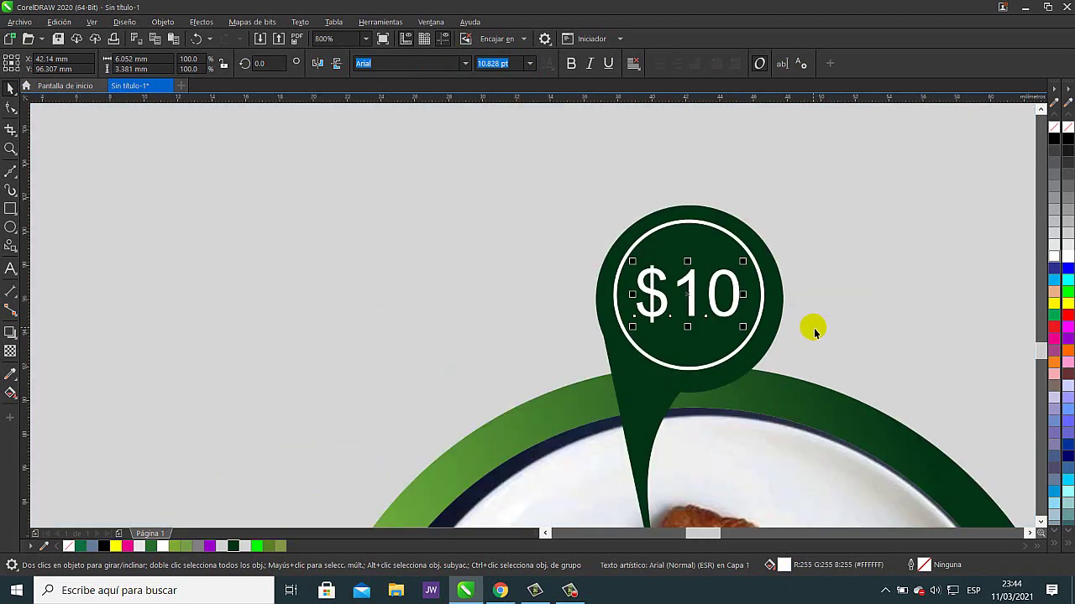
- Group the $10 price text with its white ring
drag(816, 328, 361, 310)
scroll(361, 310, down, 3)
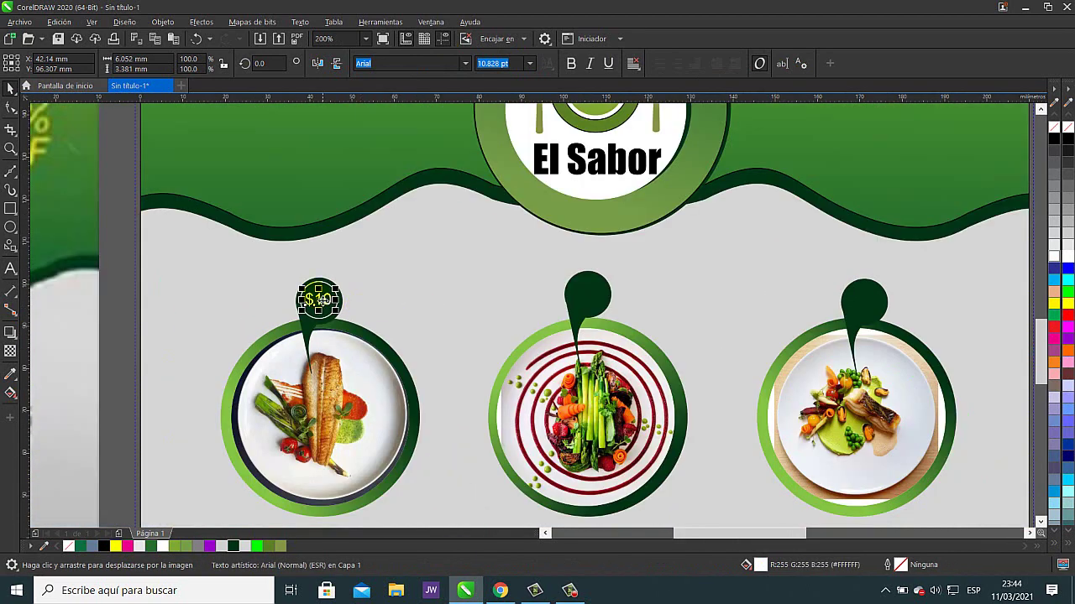
scroll(319, 298, up, 1)
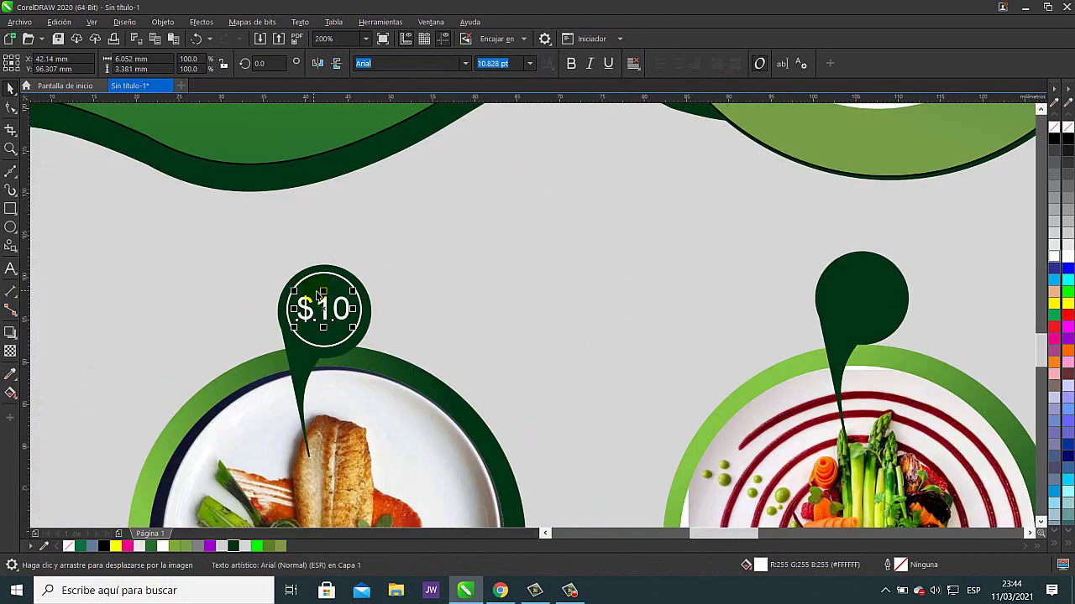
shift+click(342, 280)
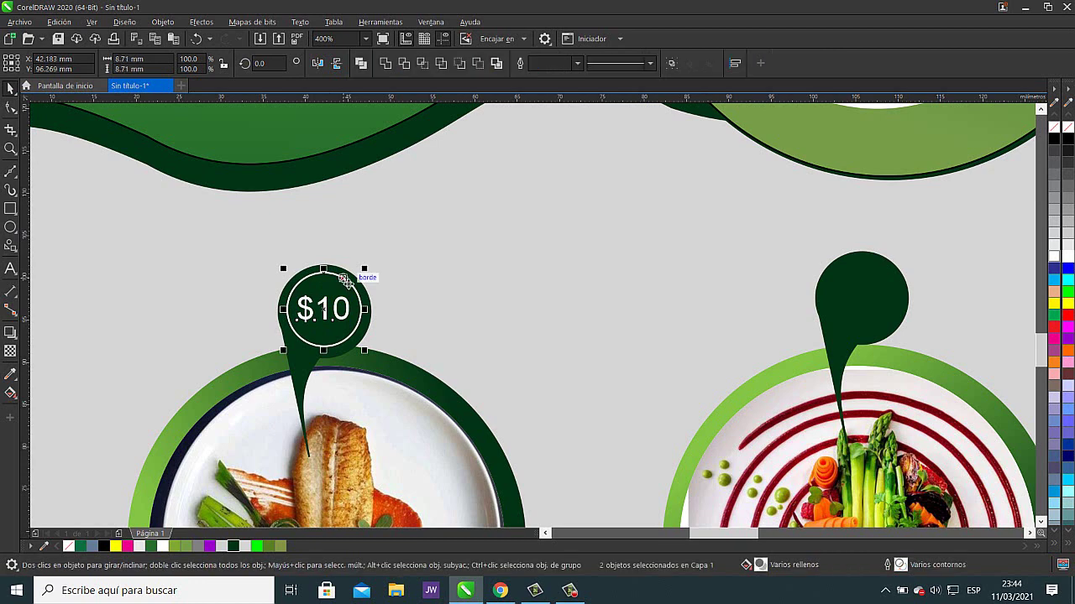
click(671, 63)
- Drag copies of the $10 badge onto the middle and right pins
drag(323, 309, 866, 304)
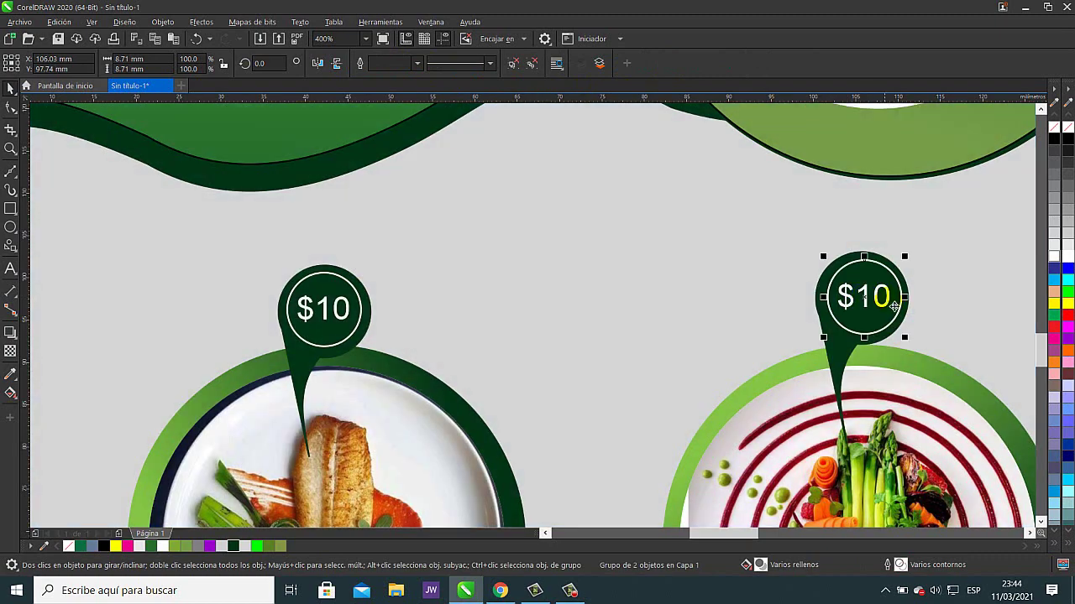
drag(935, 311, 311, 350)
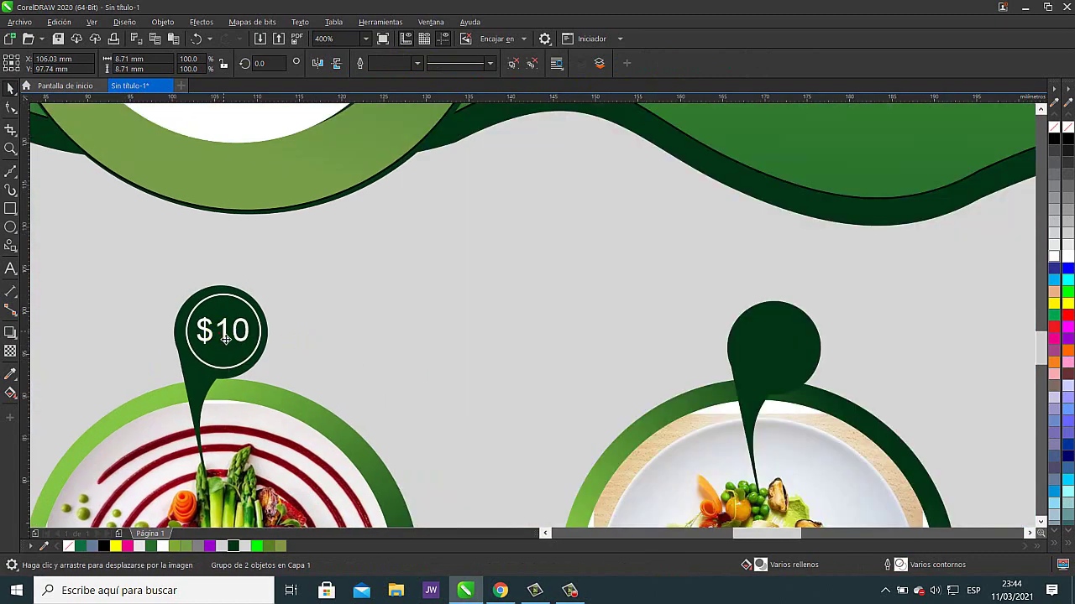
drag(225, 334, 778, 354)
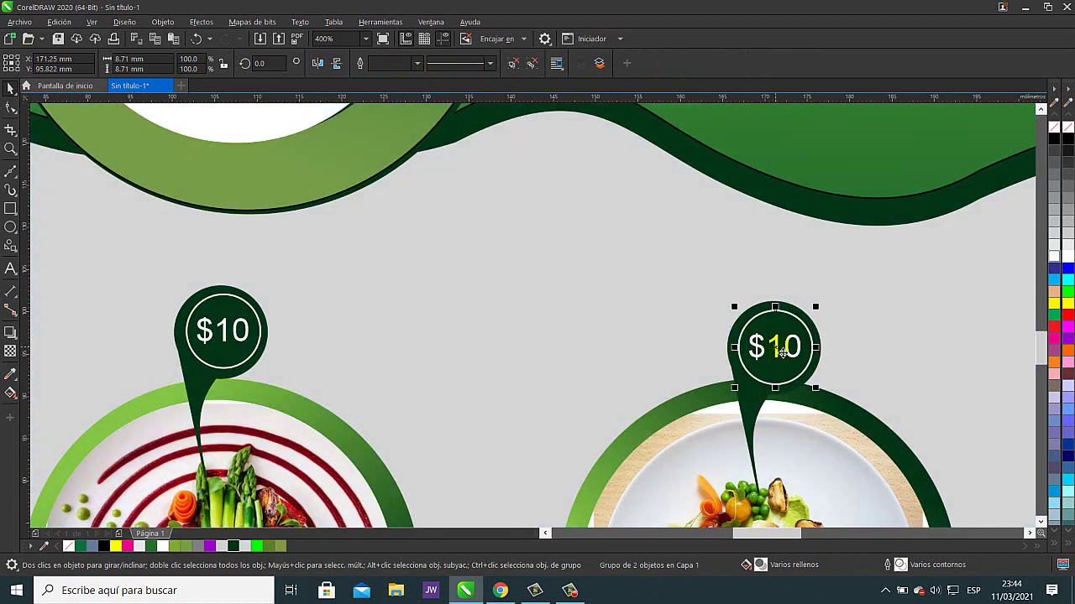
click(878, 338)
- Check the middle, right and left $10 badges by selecting each in turn
scroll(538, 402, down, 2)
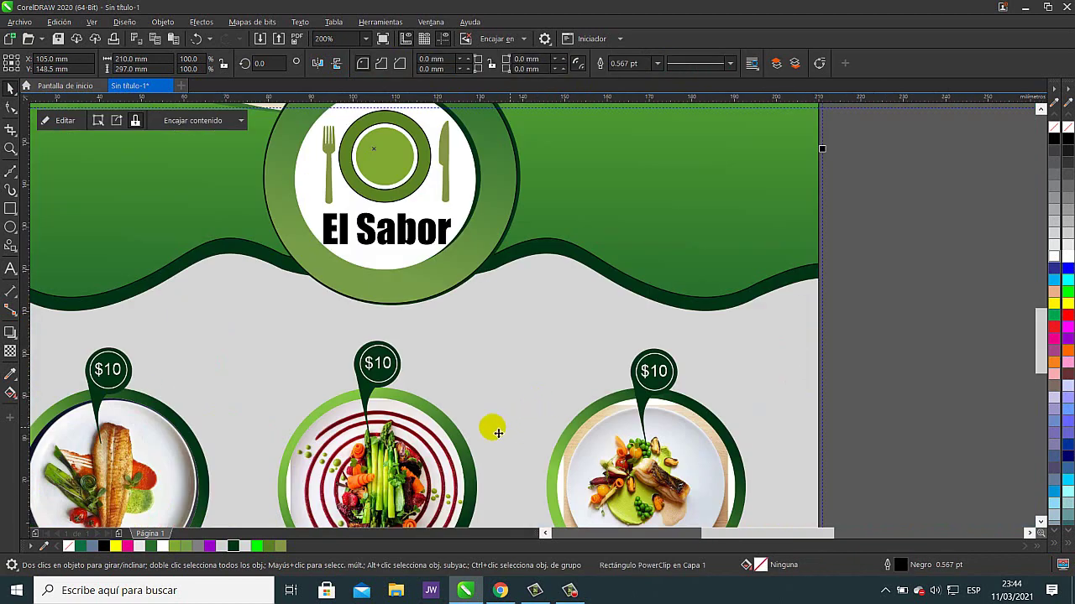
click(382, 368)
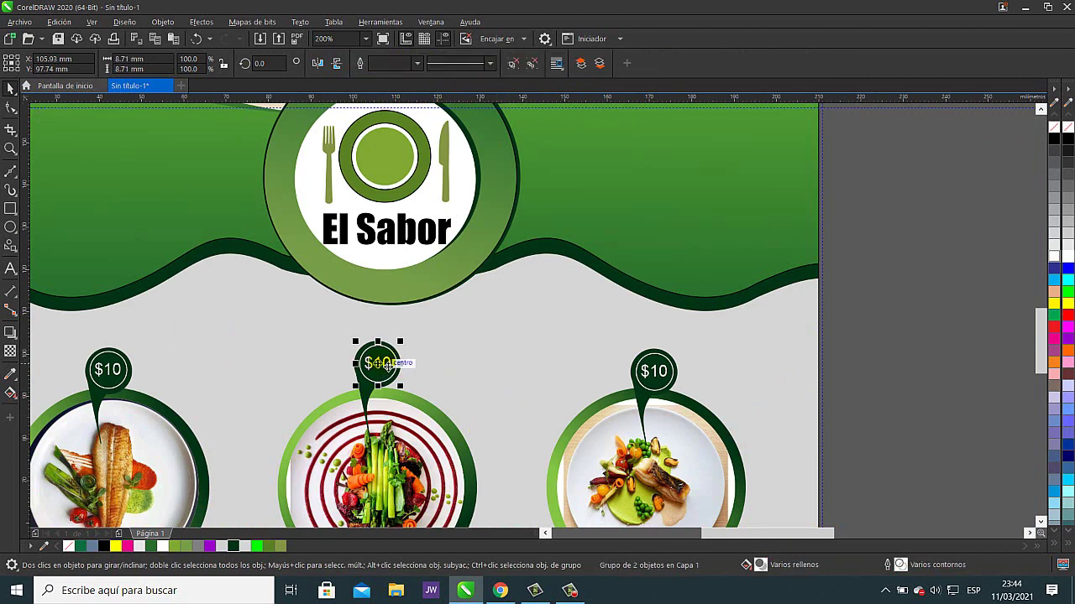
click(659, 377)
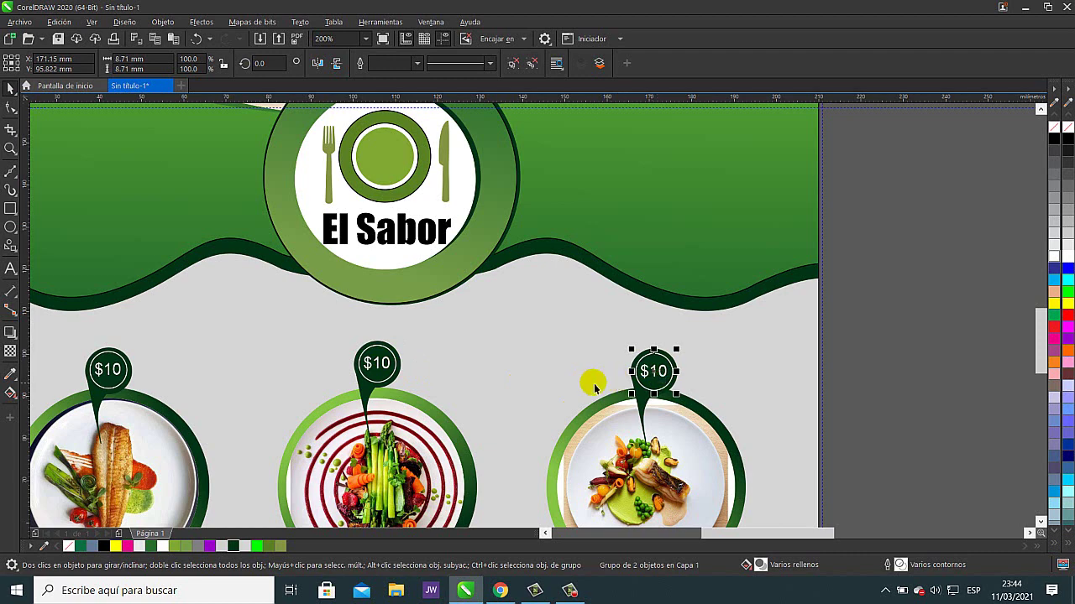
click(547, 351)
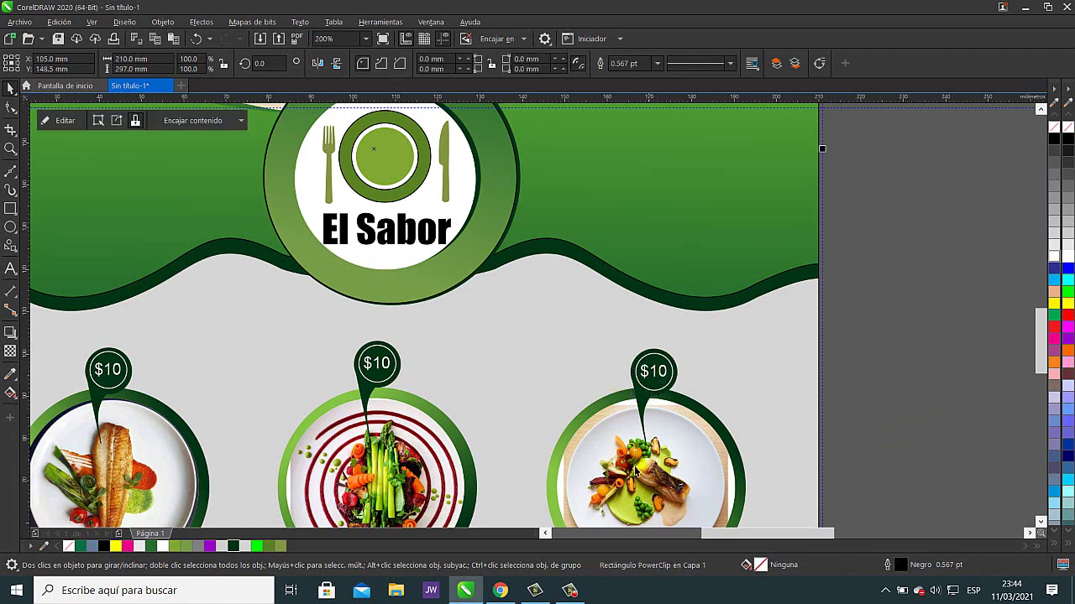
click(109, 373)
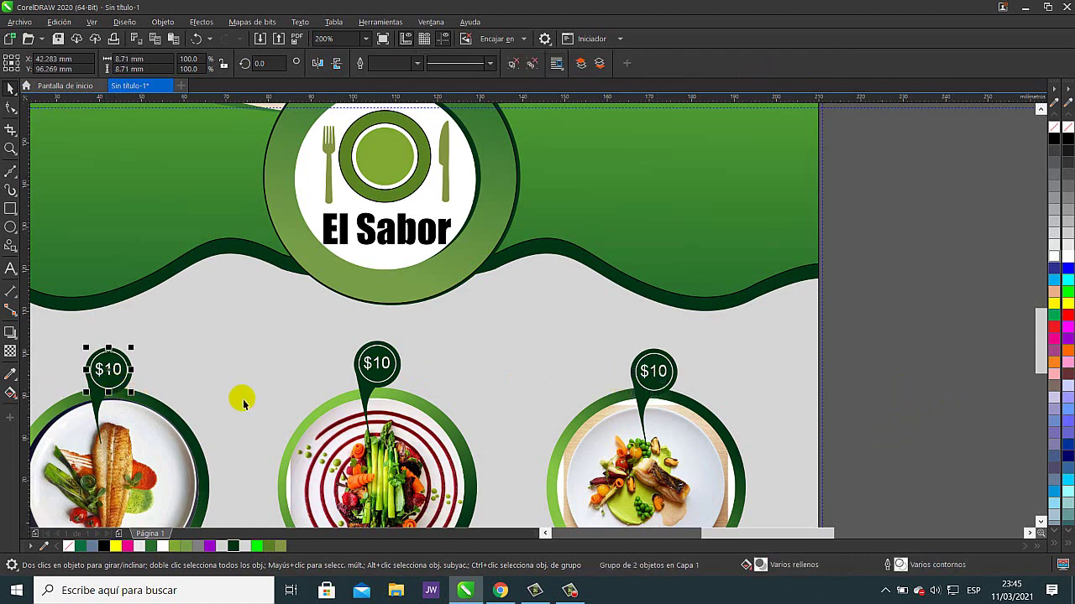
click(863, 354)
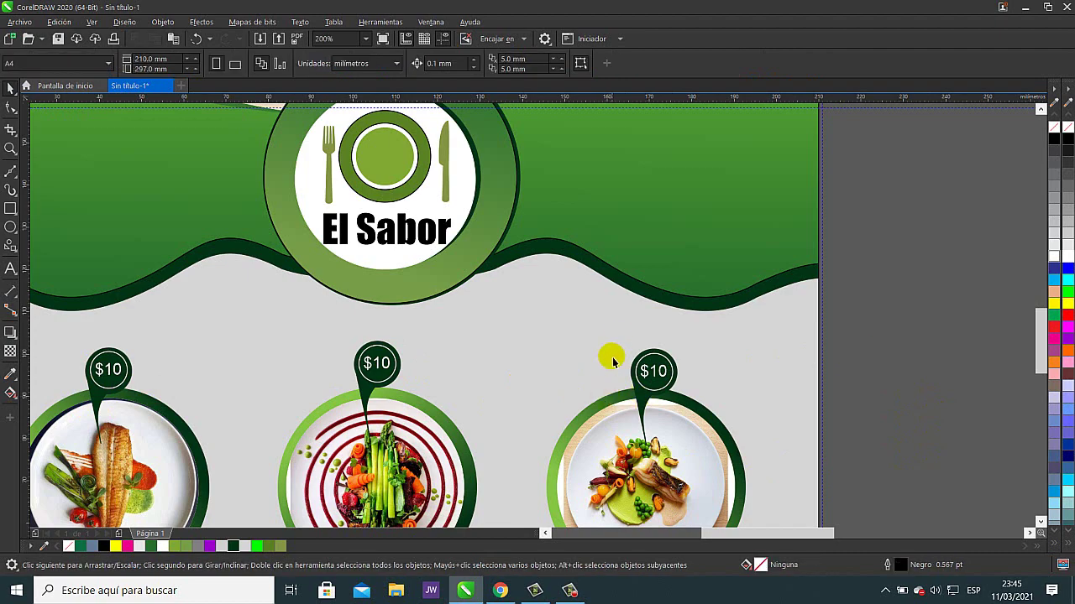
- Zoom out and draw a thin circle outline around the left food plate with the Ellipse tool (F7)
scroll(633, 343, down, 2)
drag(666, 347, 725, 290)
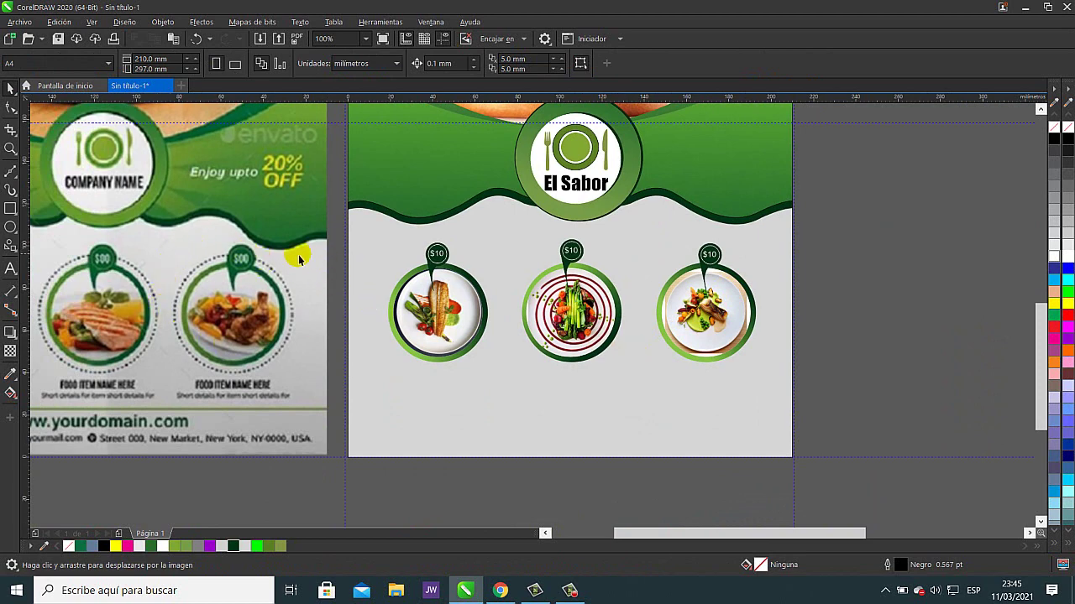
key(F7)
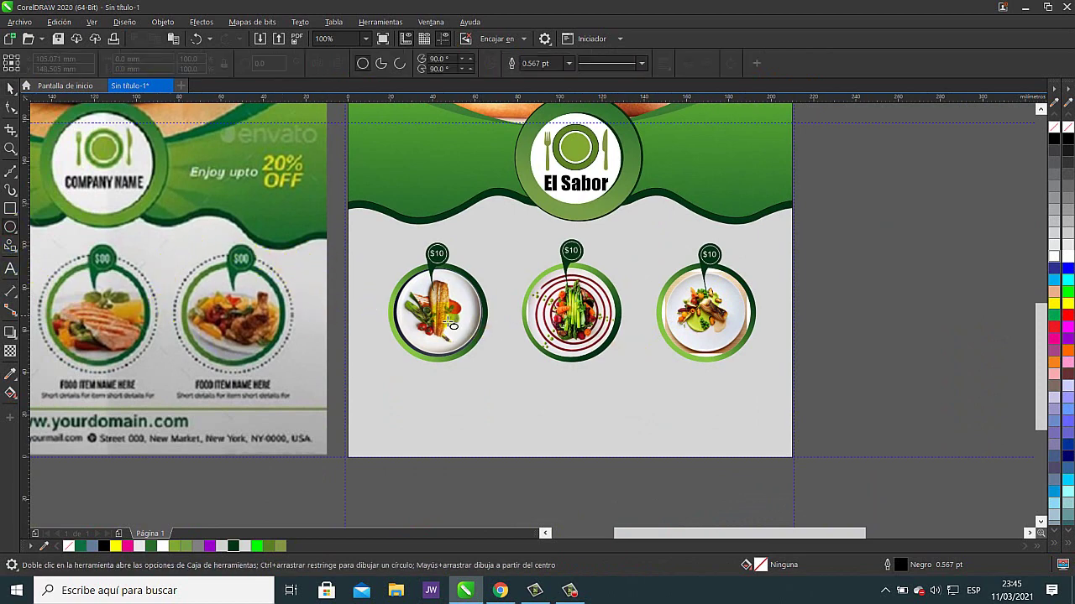
drag(437, 313, 496, 375)
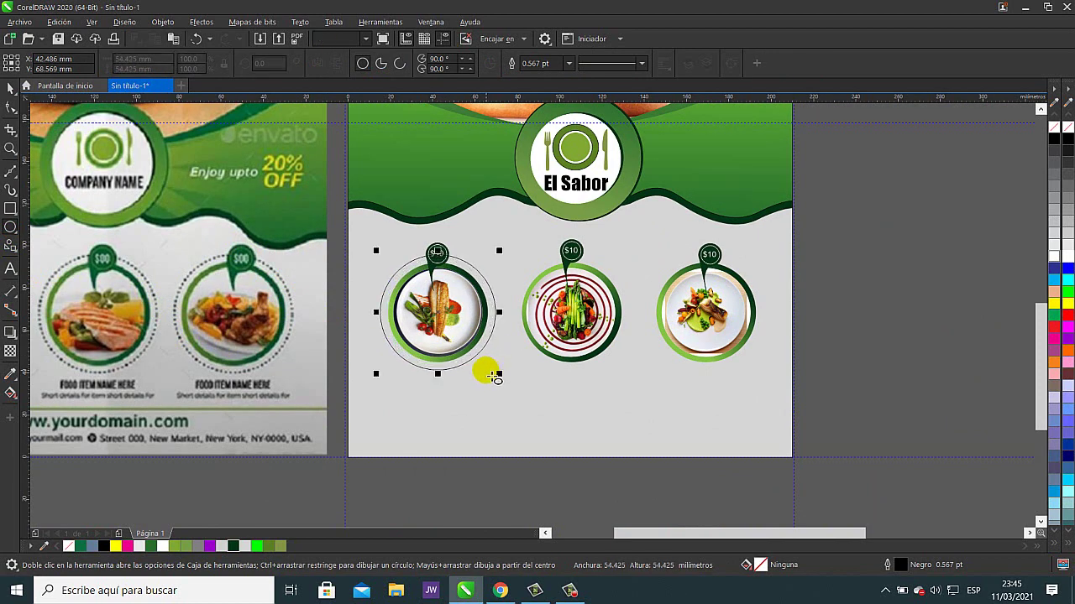
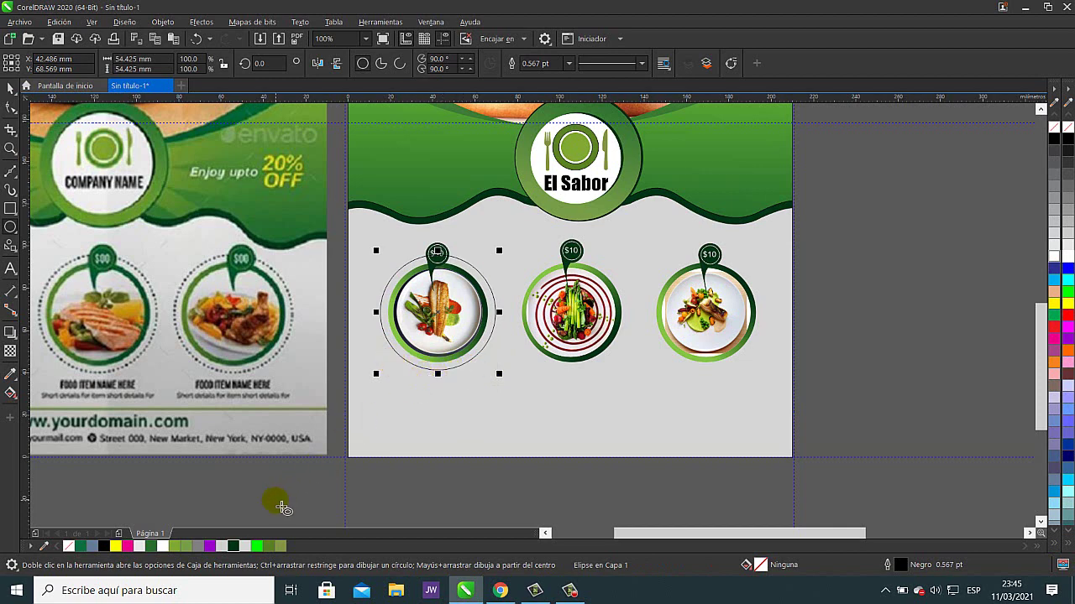
- Outline the first plate's ring in dark green with a dashed line style, 2.0 pt wide
key(Escape)
right_click(235, 546)
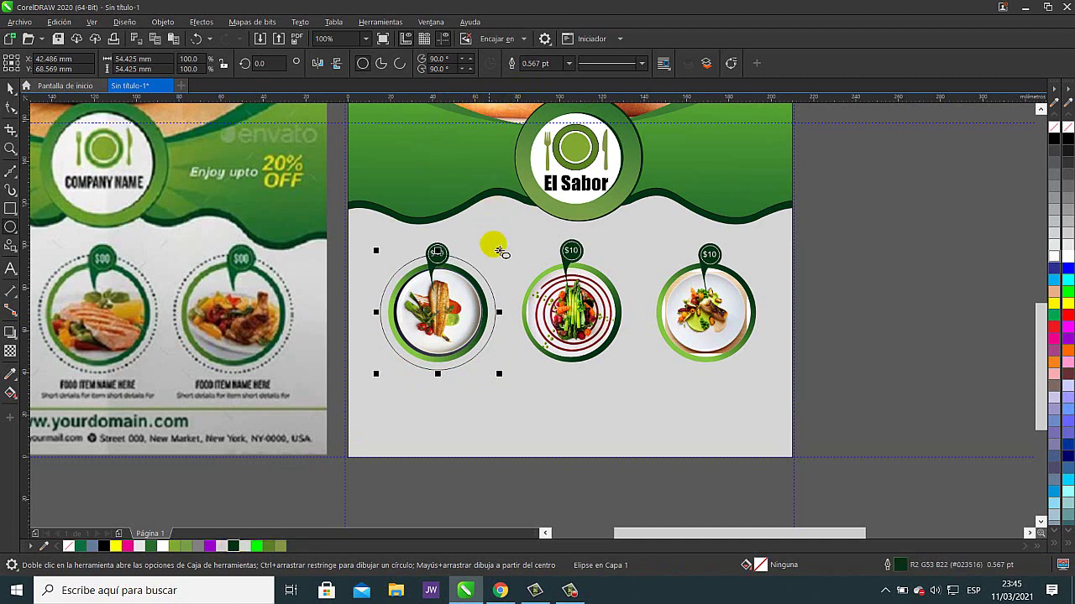
double_click(888, 568)
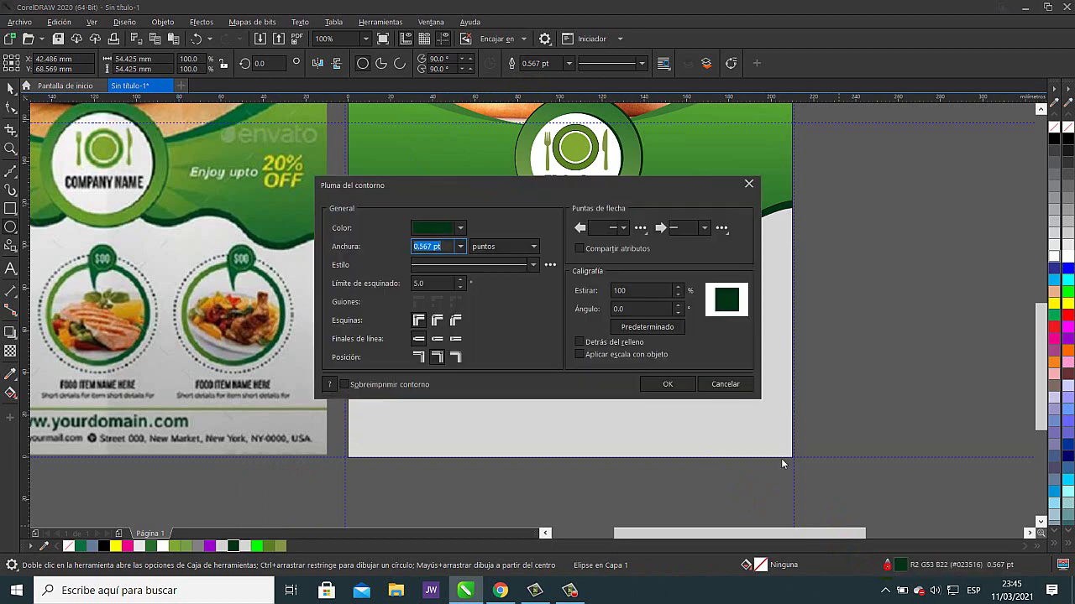
click(533, 265)
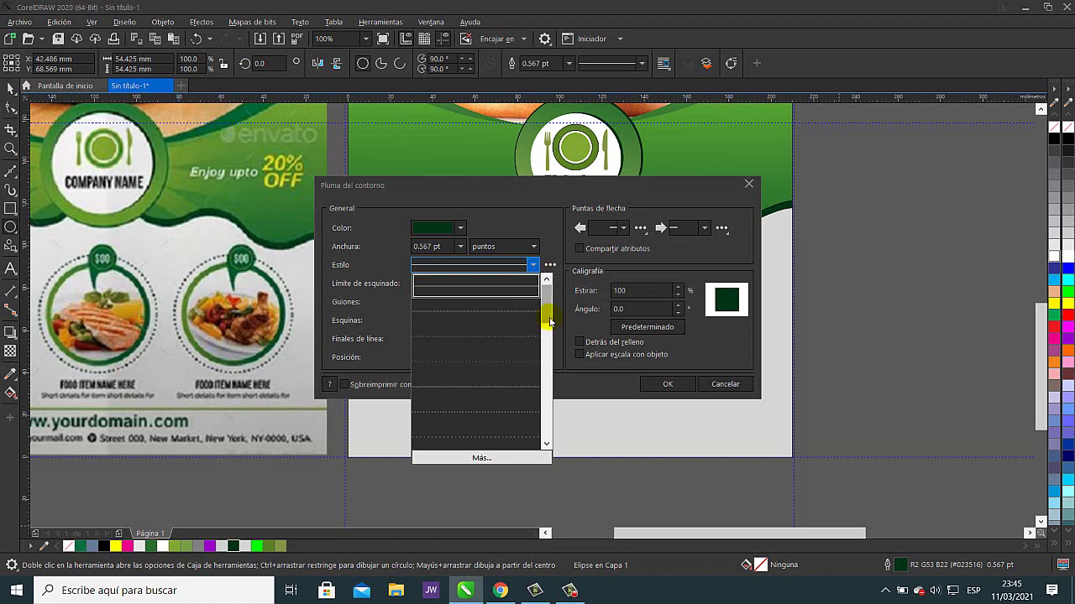
scroll(549, 333, down, 2)
drag(550, 334, 547, 376)
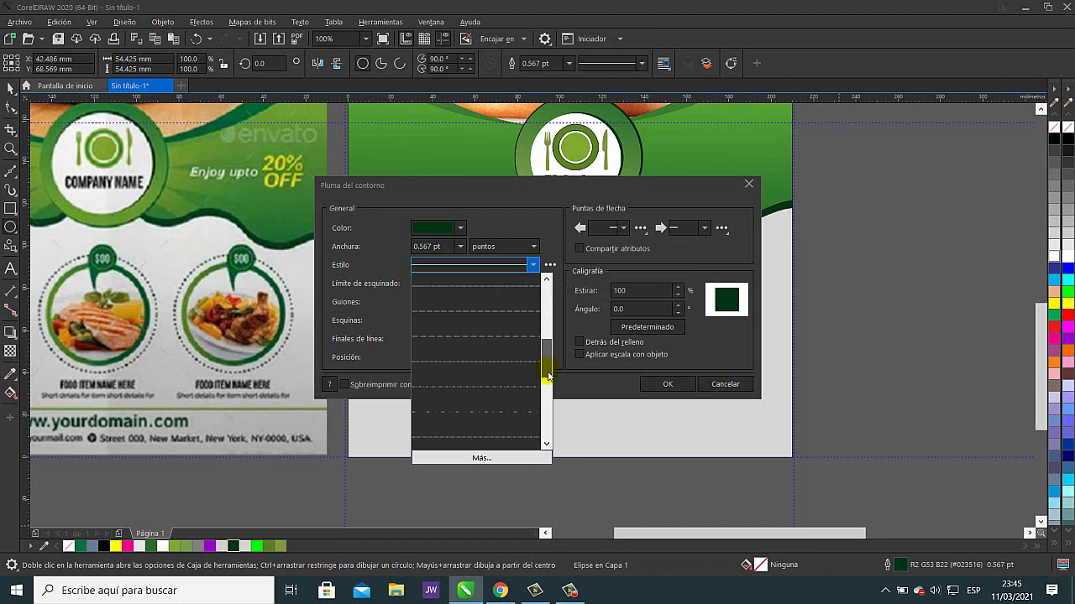
click(503, 342)
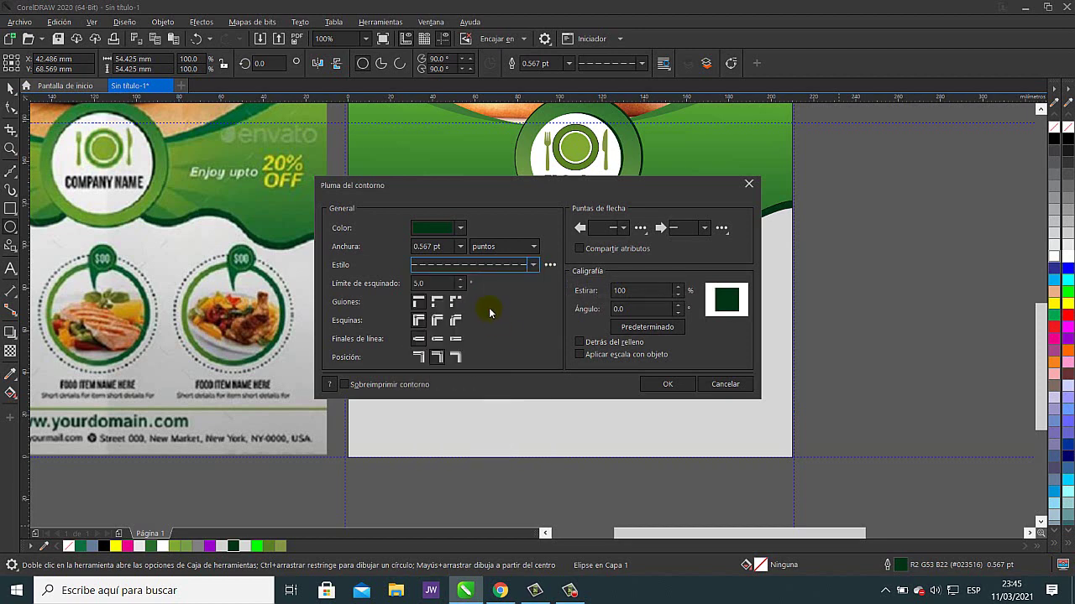
click(460, 247)
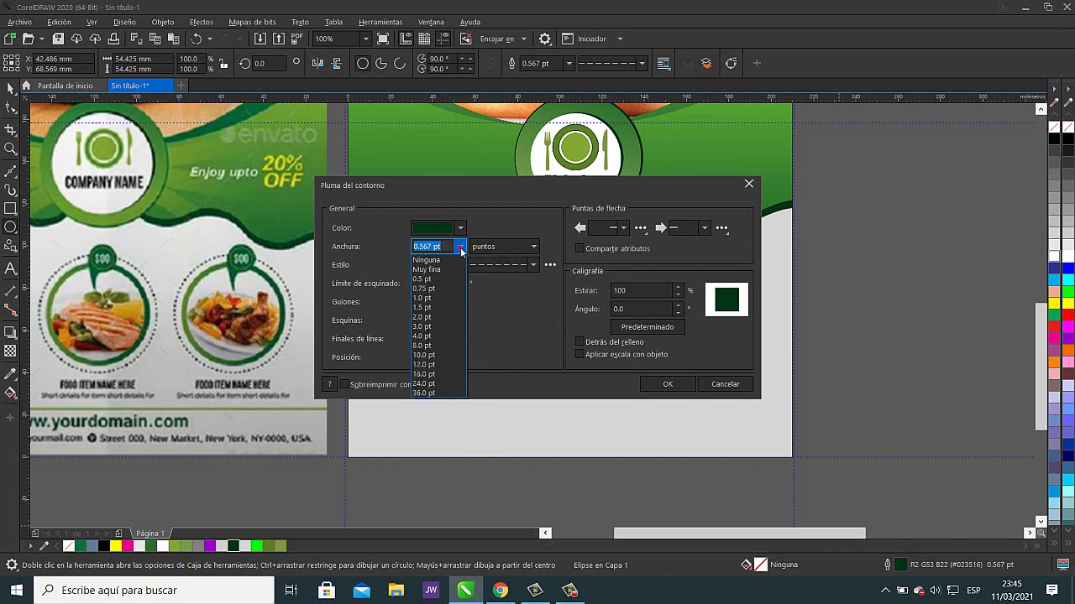
click(429, 318)
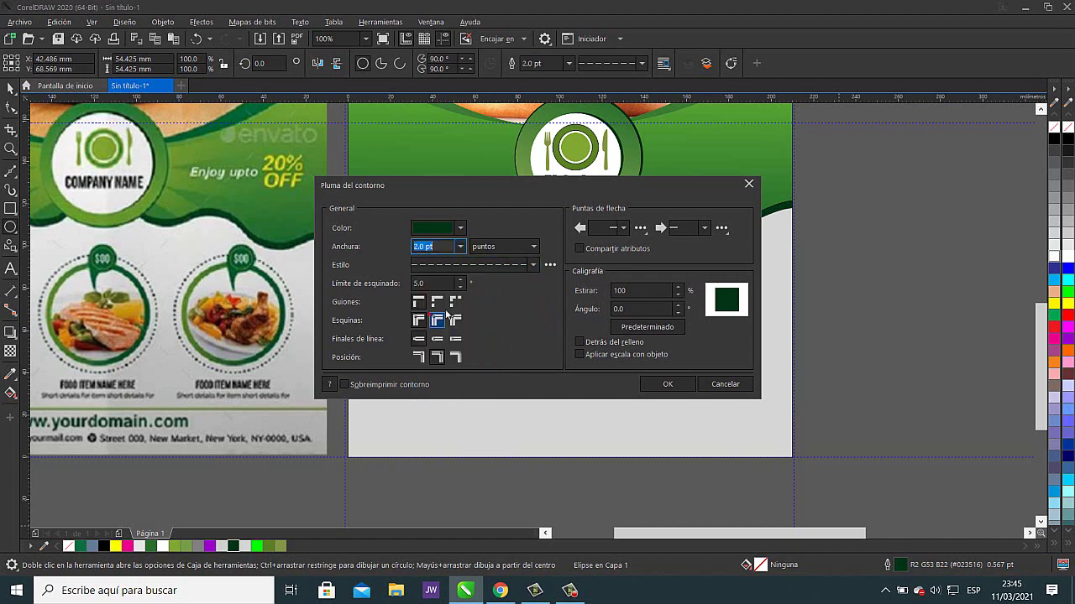
click(667, 384)
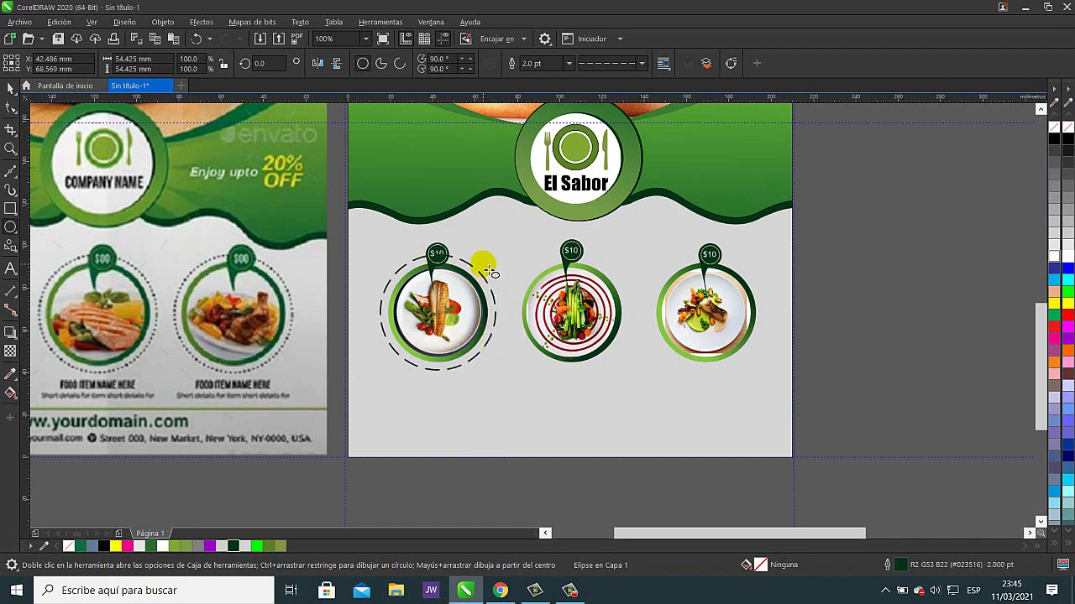
- Switch the first ring's outline to a denser dash pattern
click(643, 64)
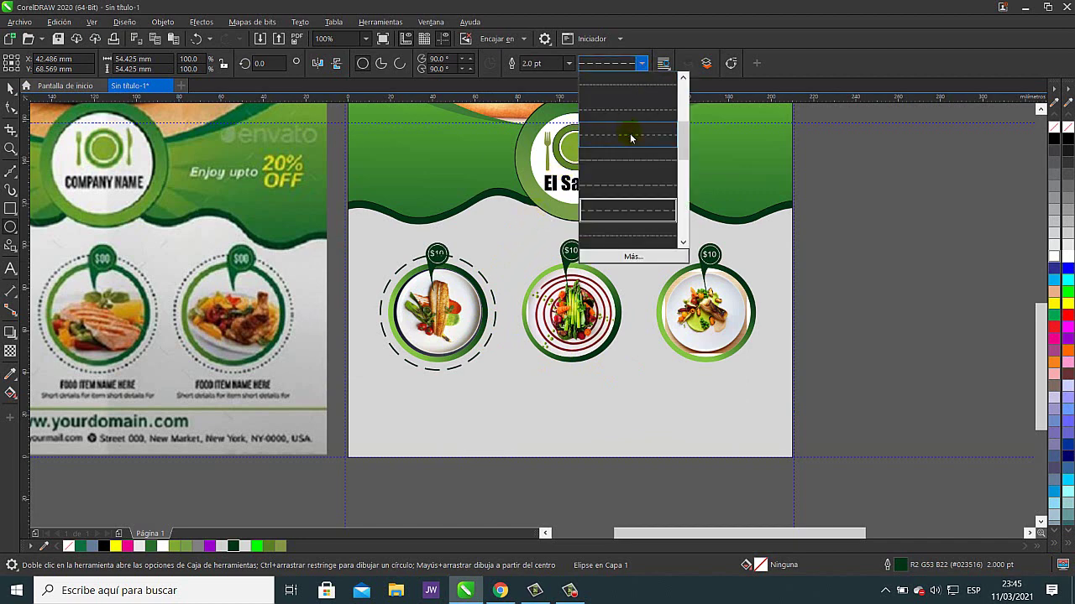
click(631, 138)
click(642, 64)
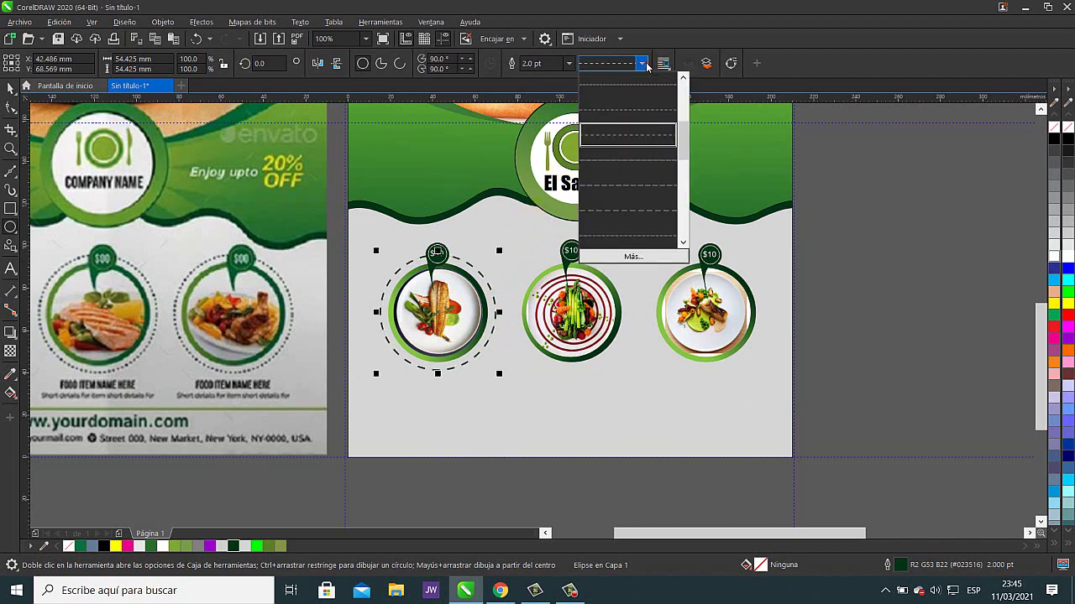
click(642, 118)
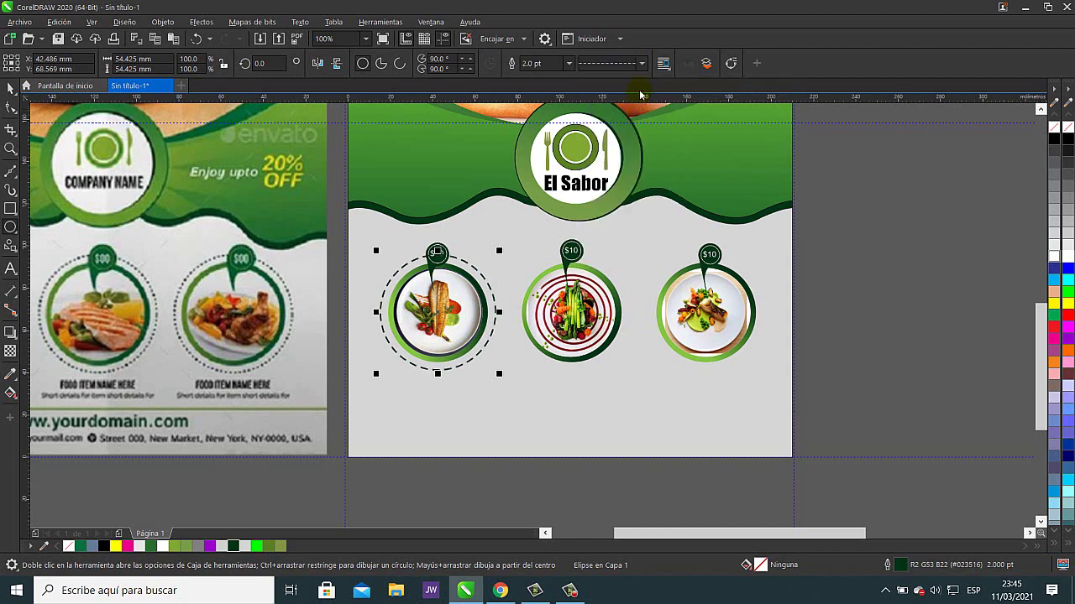
click(643, 64)
click(641, 124)
- Set the ring's outline width to 1.0 pt and deselect it
click(569, 64)
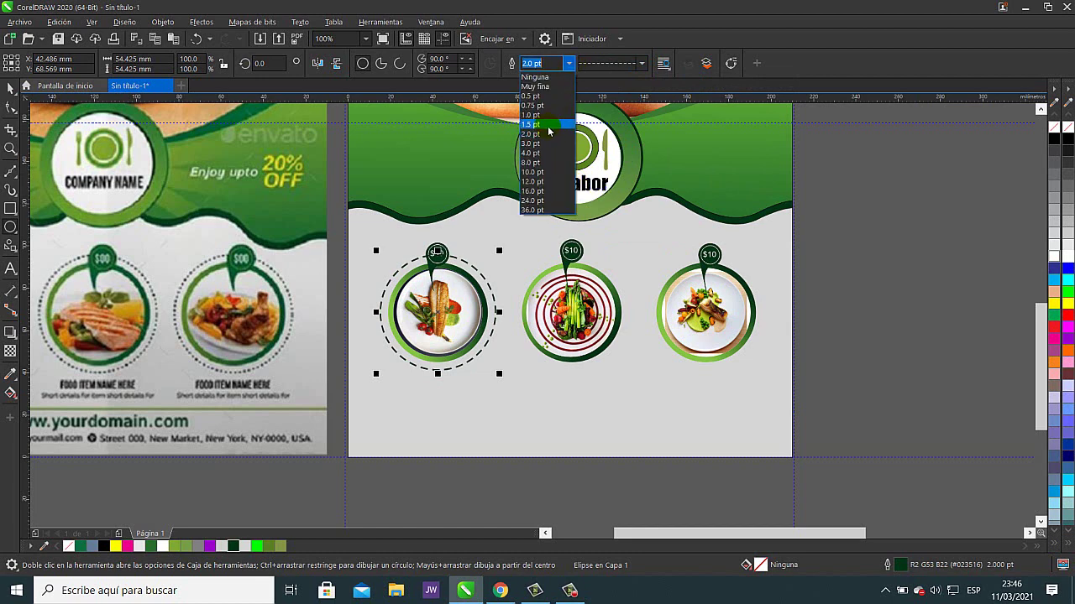
click(546, 126)
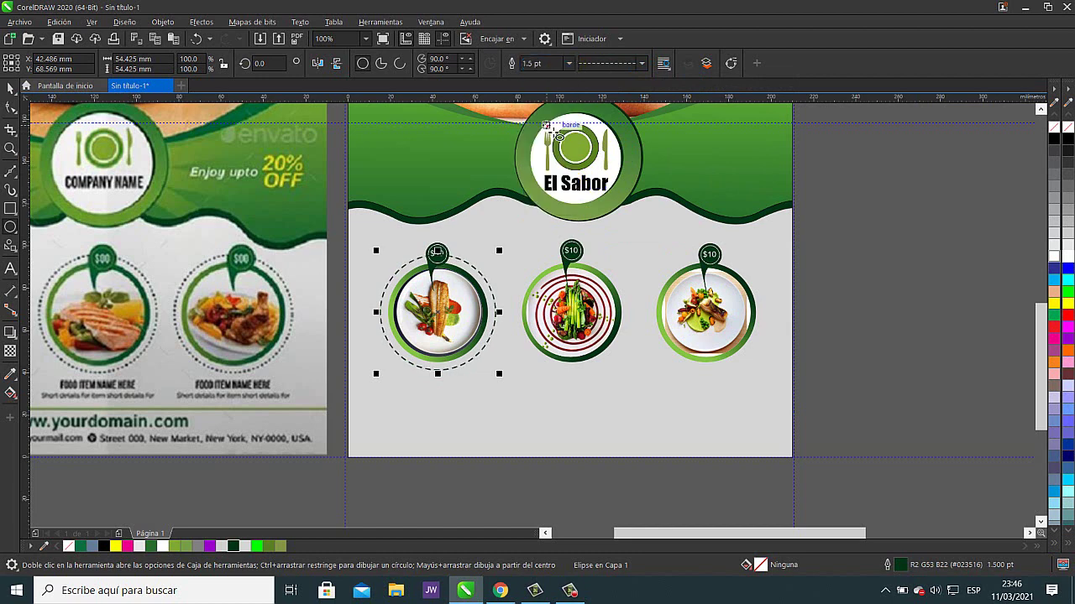
click(569, 64)
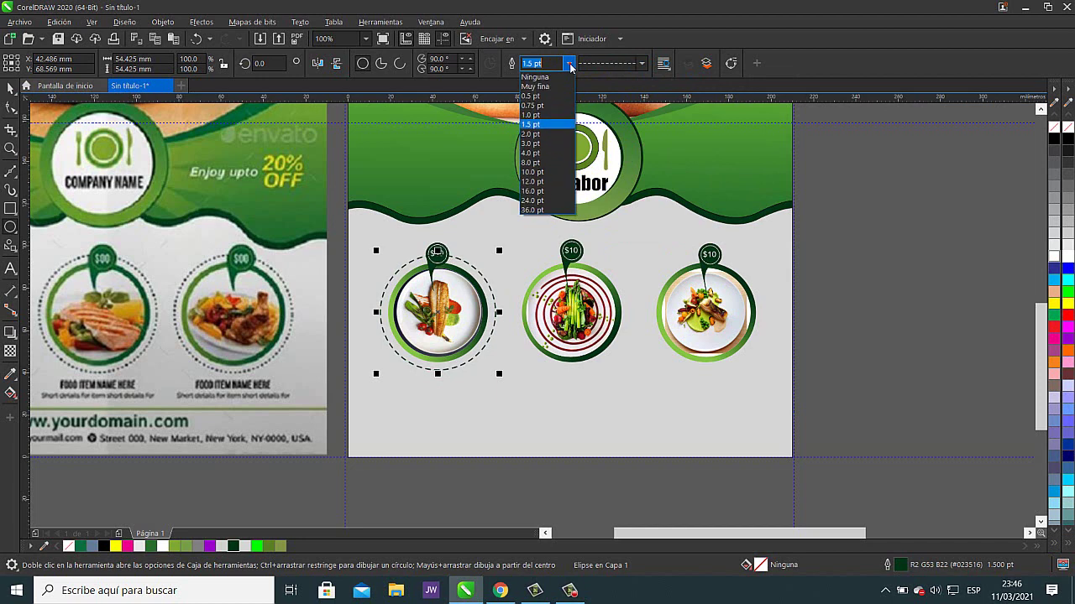
click(553, 115)
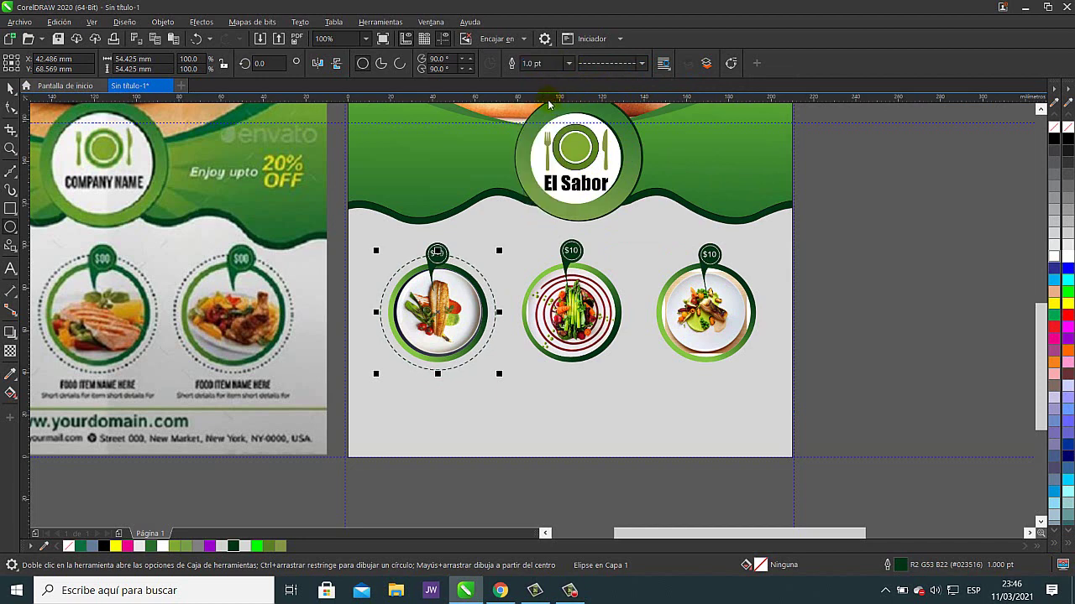
click(568, 65)
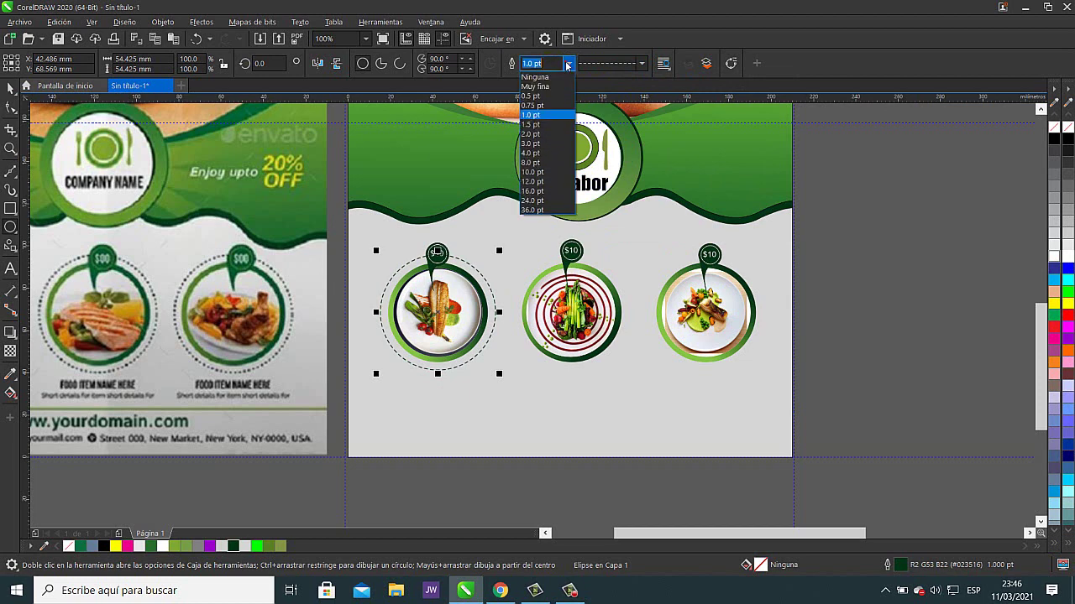
click(553, 115)
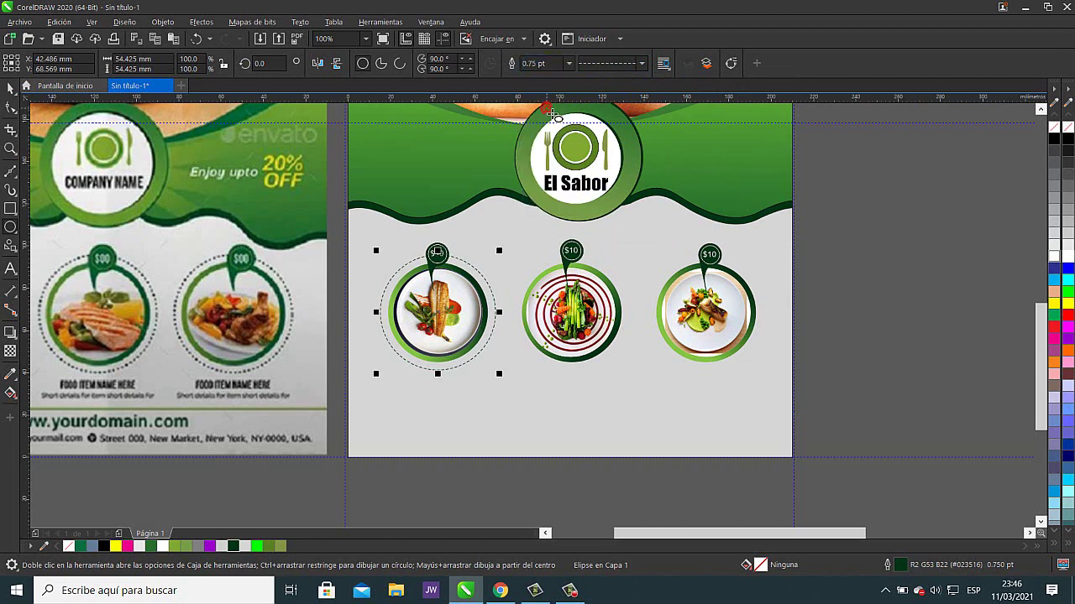
click(567, 65)
click(544, 115)
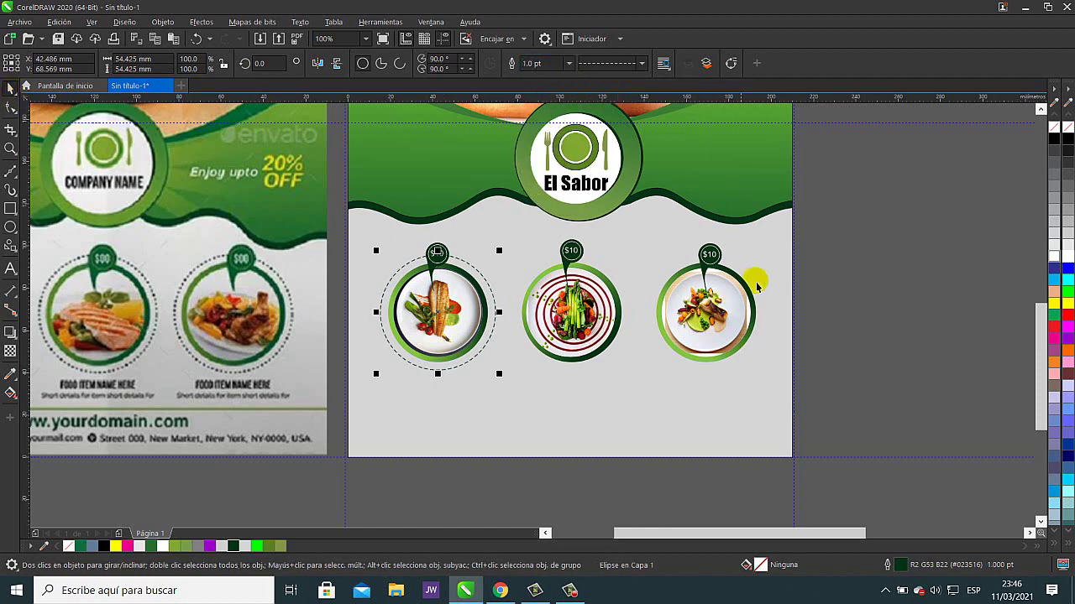
click(851, 278)
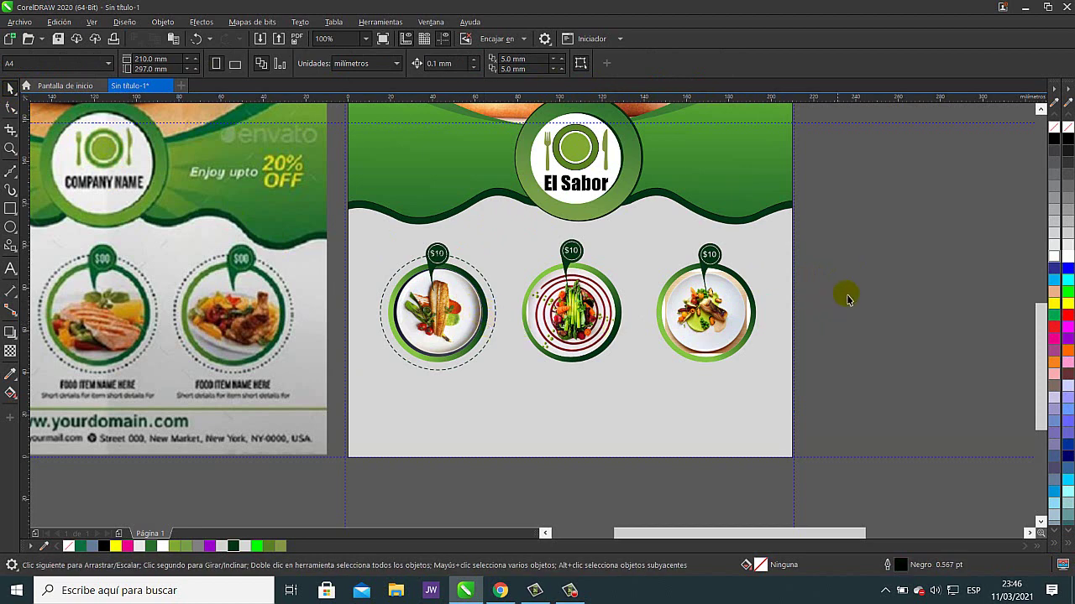
- Copy the dashed ring onto the middle and third plates, then pan up toward the header
click(496, 296)
click(493, 295)
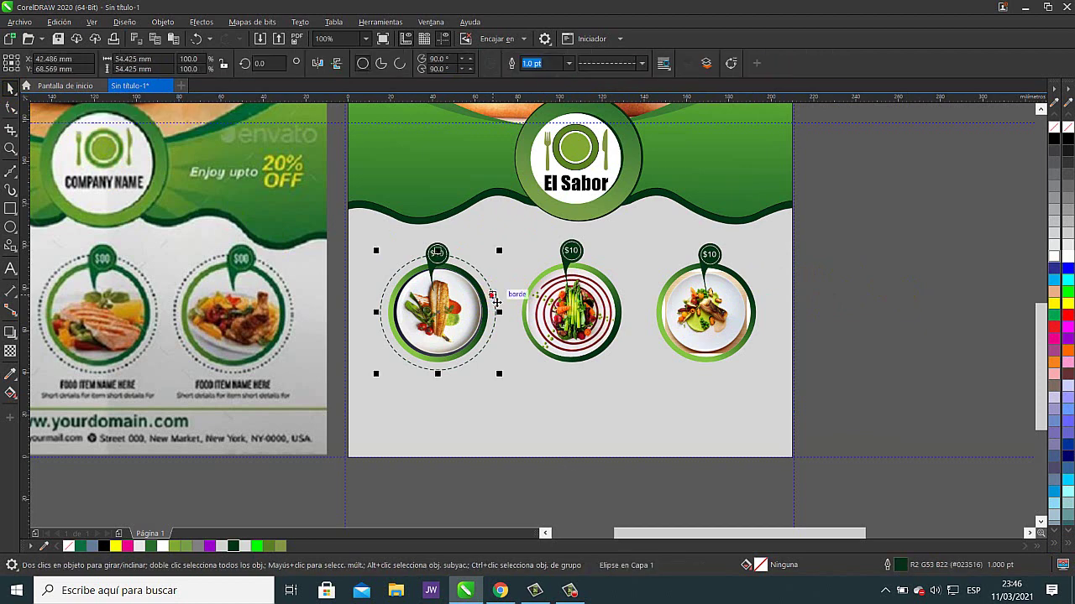
drag(463, 320, 712, 314)
click(904, 308)
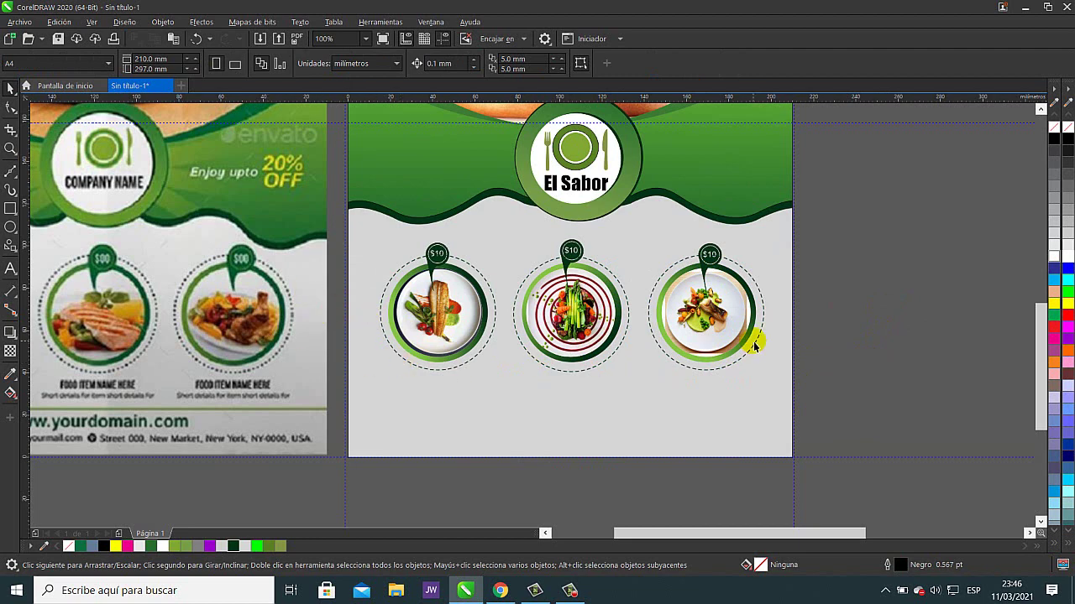
drag(557, 372, 638, 334)
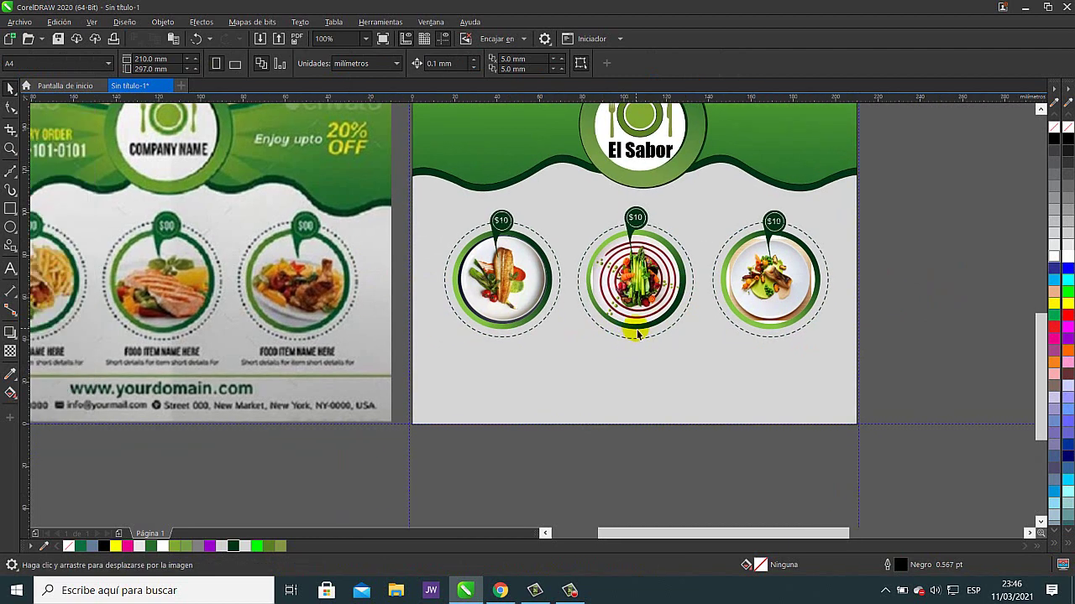
drag(469, 300, 532, 414)
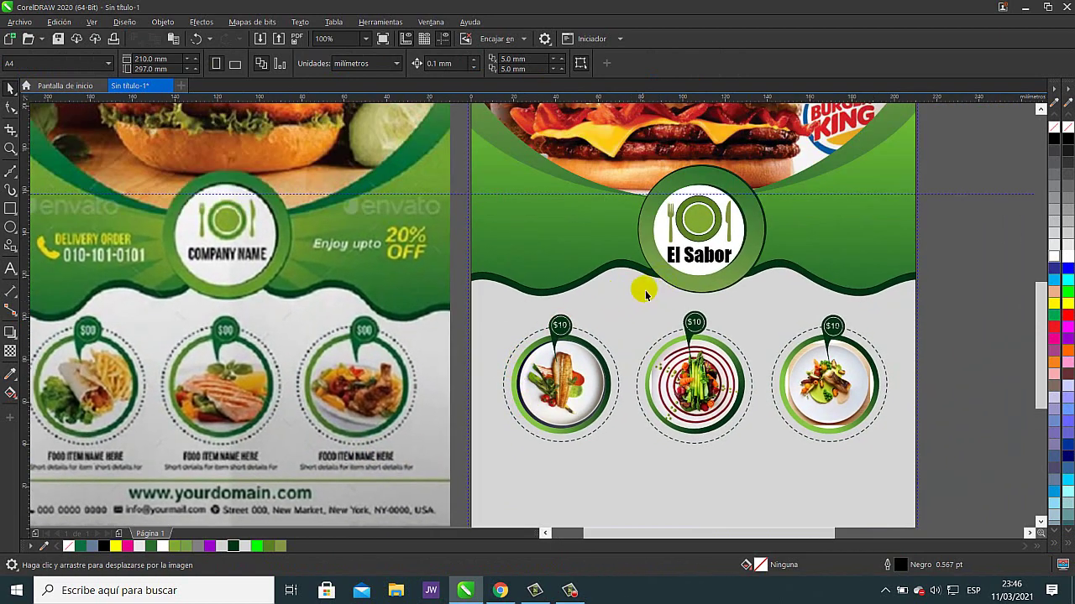
- Zoom in on the El Sabor badge and adjust its inner white circle and dark green crescent
click(746, 222)
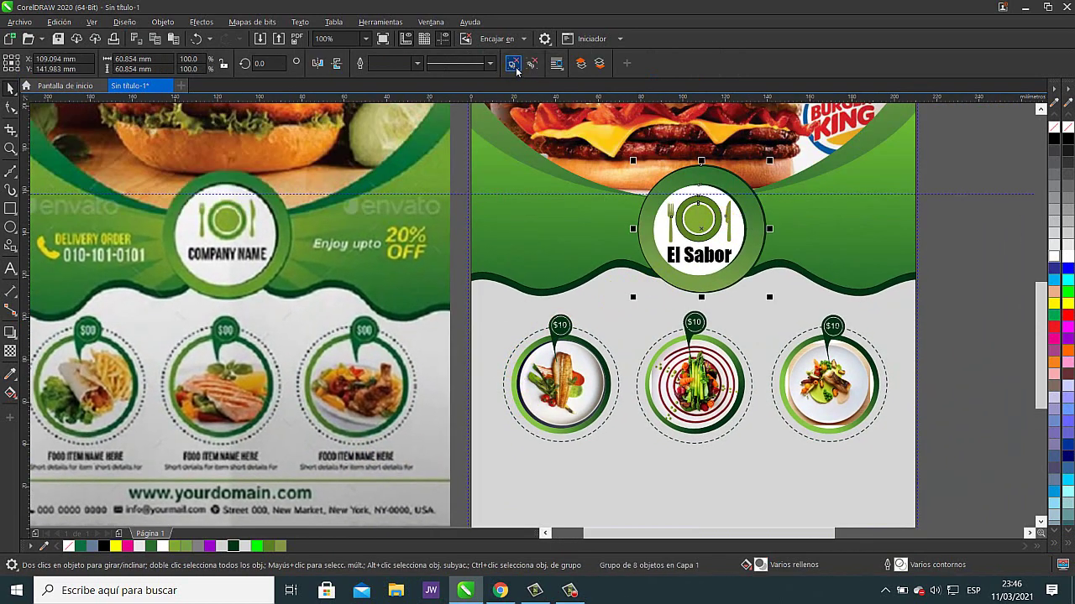
key(Escape)
scroll(743, 200, up, 1)
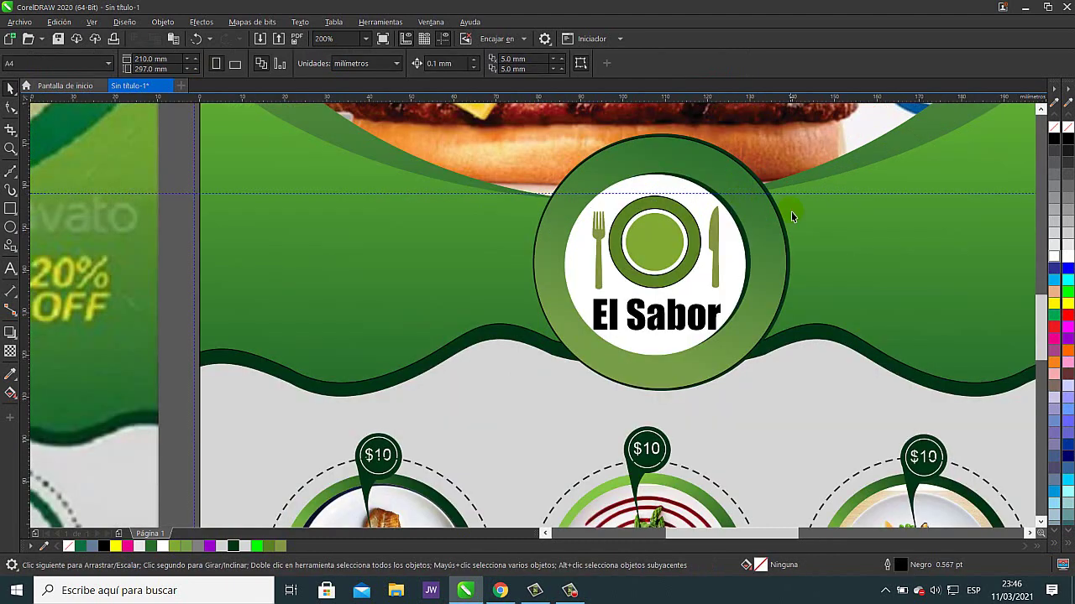
scroll(791, 216, up, 1)
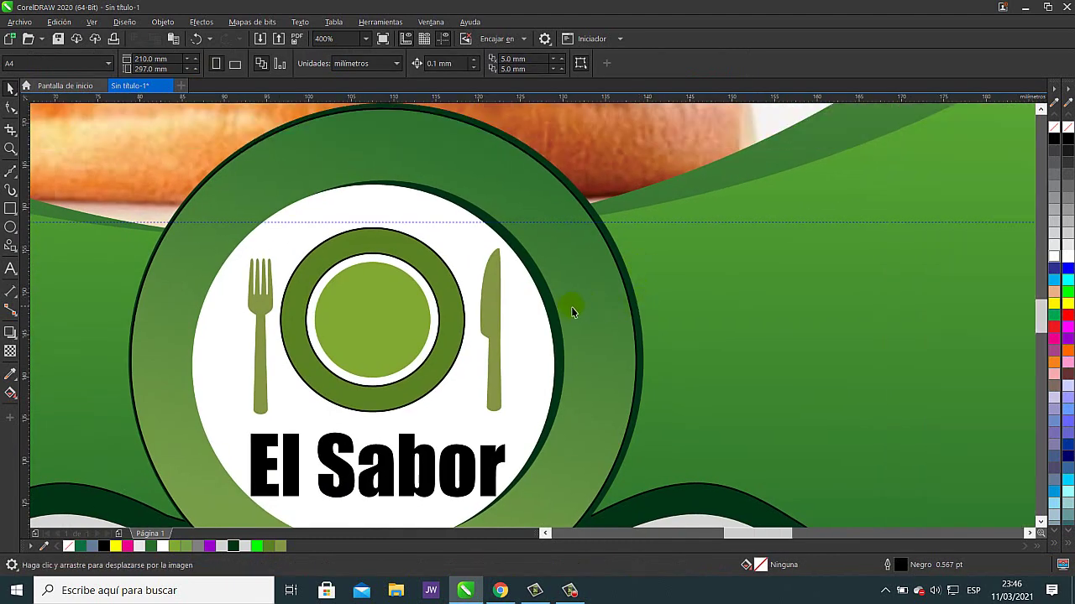
ctrl+click(554, 310)
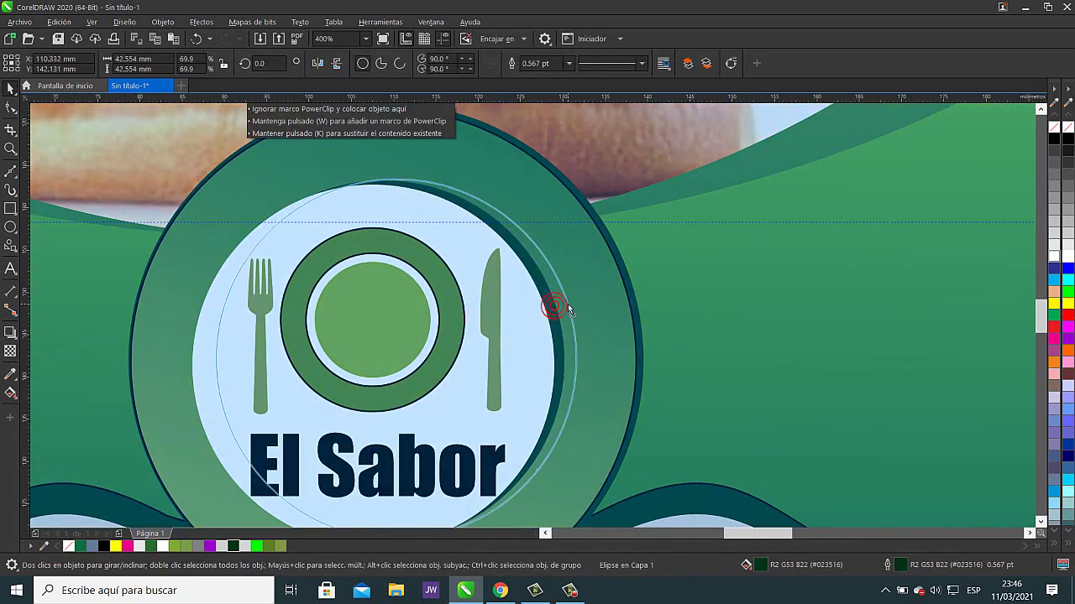
click(197, 40)
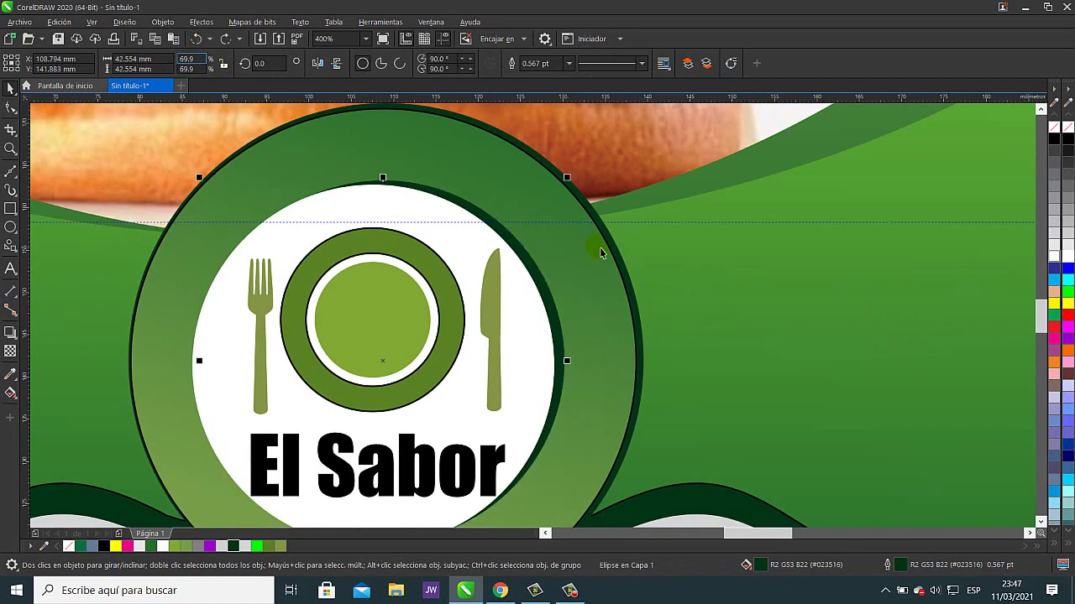
drag(575, 182, 564, 179)
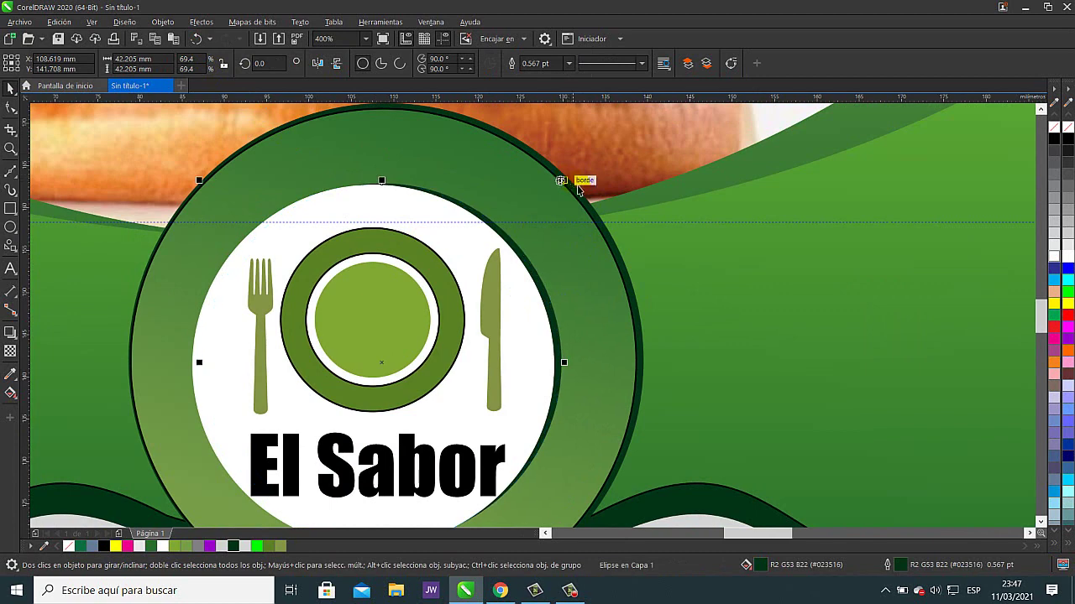
click(636, 265)
click(195, 38)
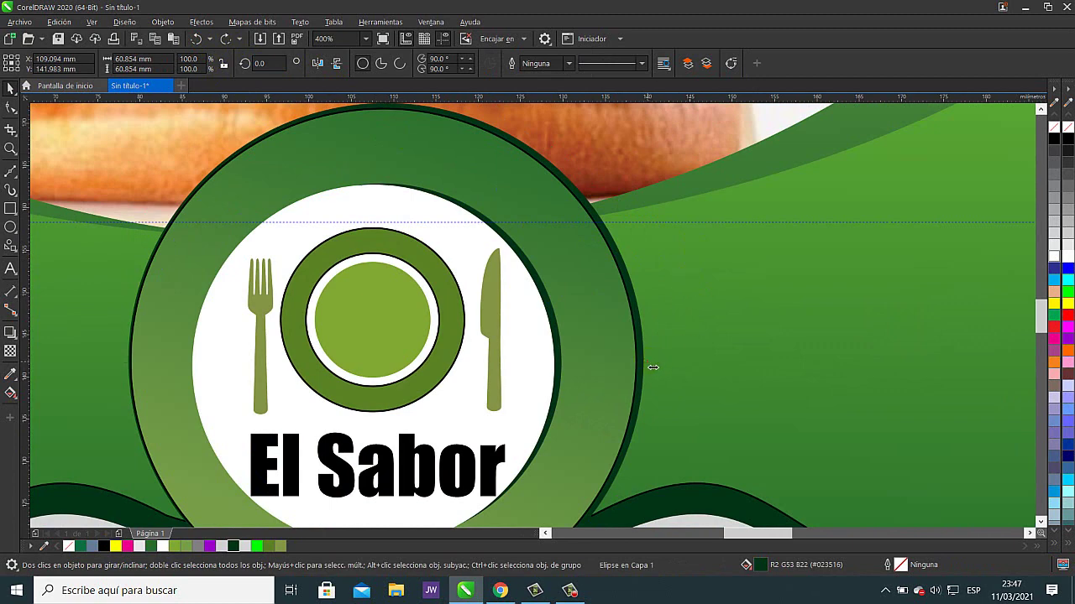
drag(653, 367, 664, 353)
scroll(653, 361, up, 2)
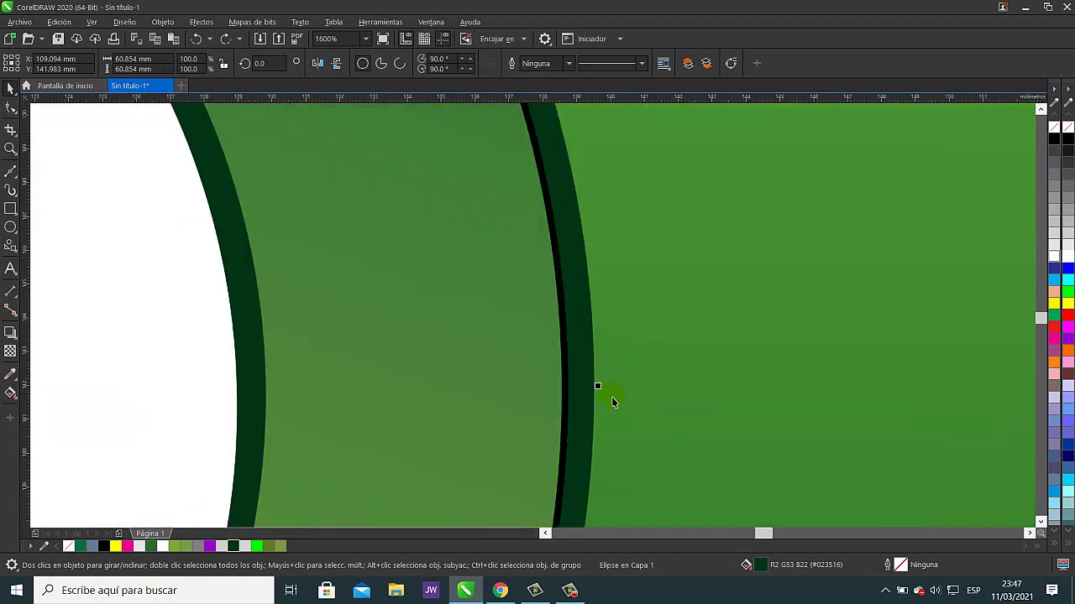
drag(594, 392, 585, 387)
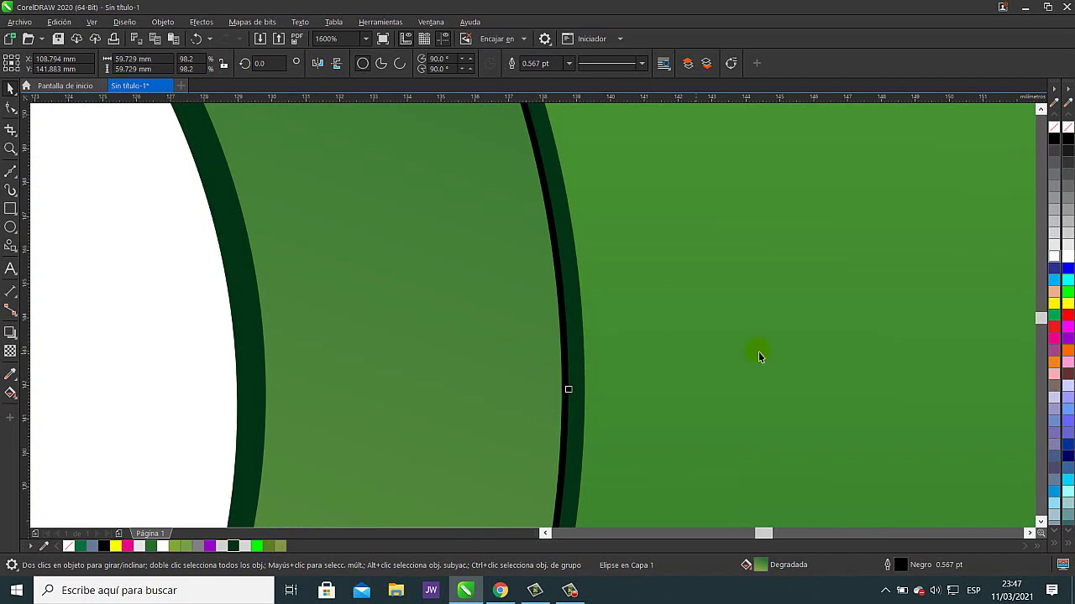
- Remove the black outline from the badge's inner ellipse
right_click(1069, 131)
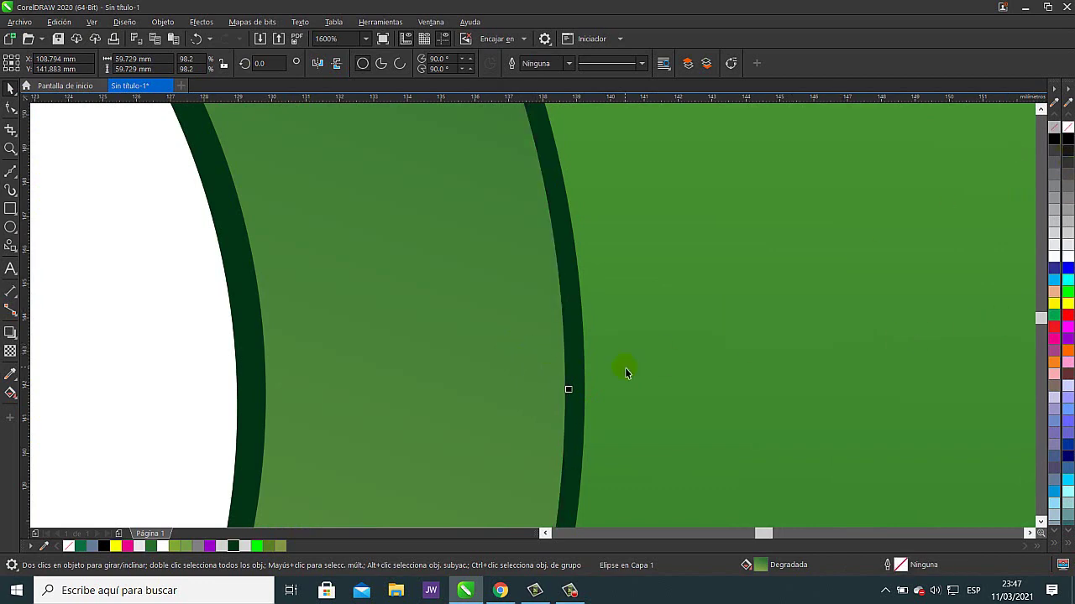
scroll(625, 372, down, 5)
scroll(593, 378, up, 3)
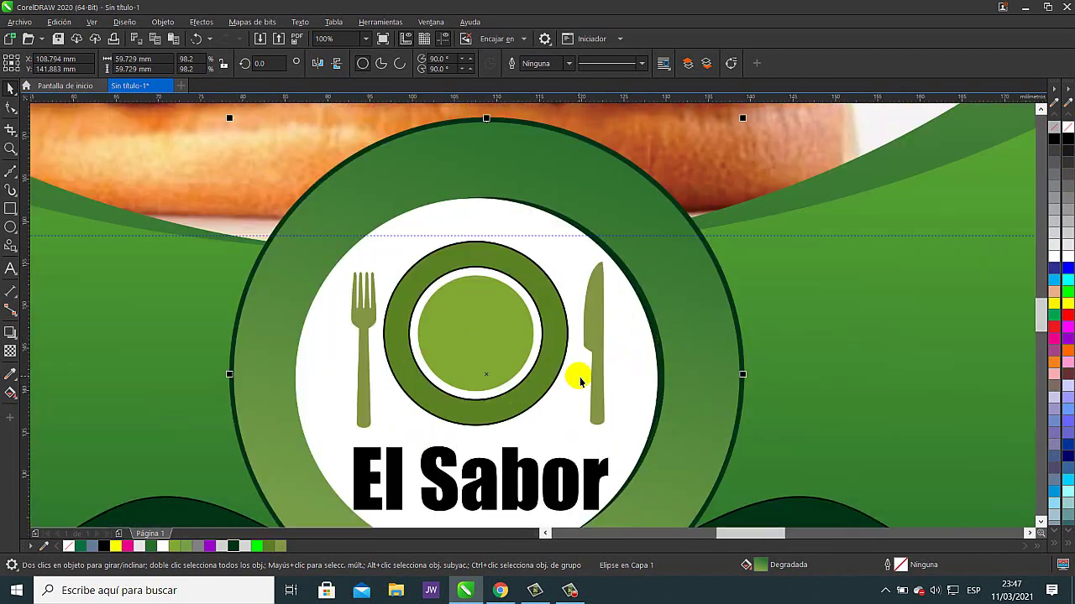
scroll(579, 380, down, 2)
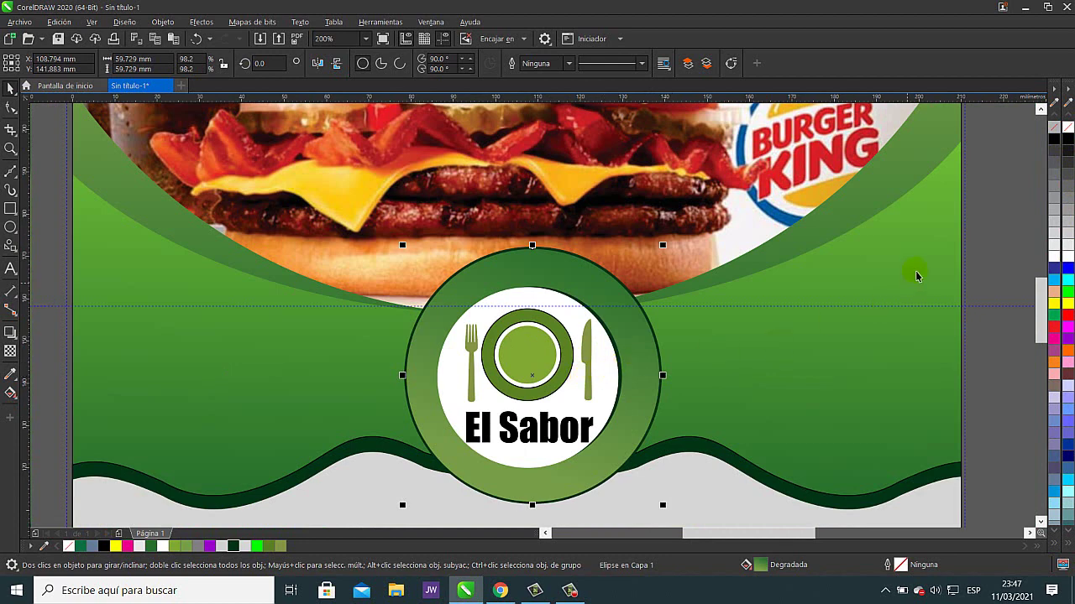
click(1007, 220)
- Group the eight logo badge pieces, undoing an accidental move of the group
drag(1025, 181, 380, 475)
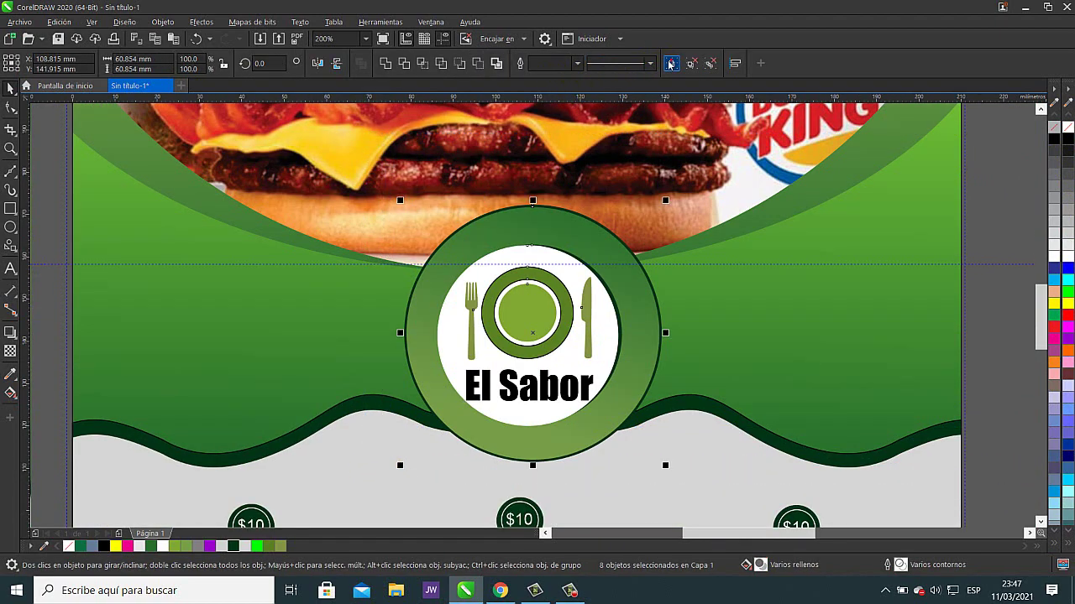
click(670, 63)
drag(565, 332, 753, 308)
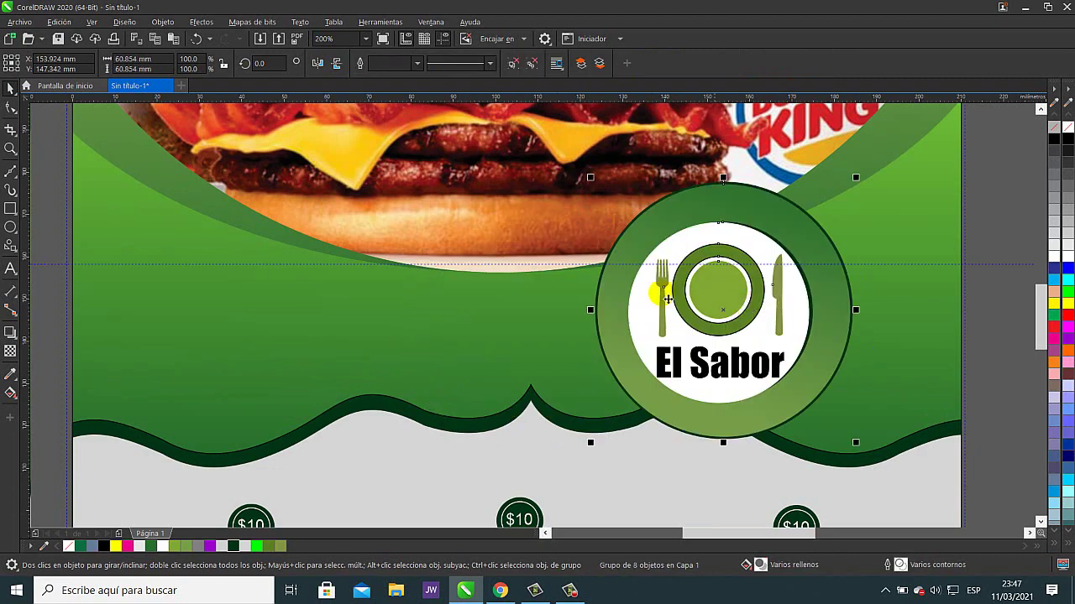
click(196, 39)
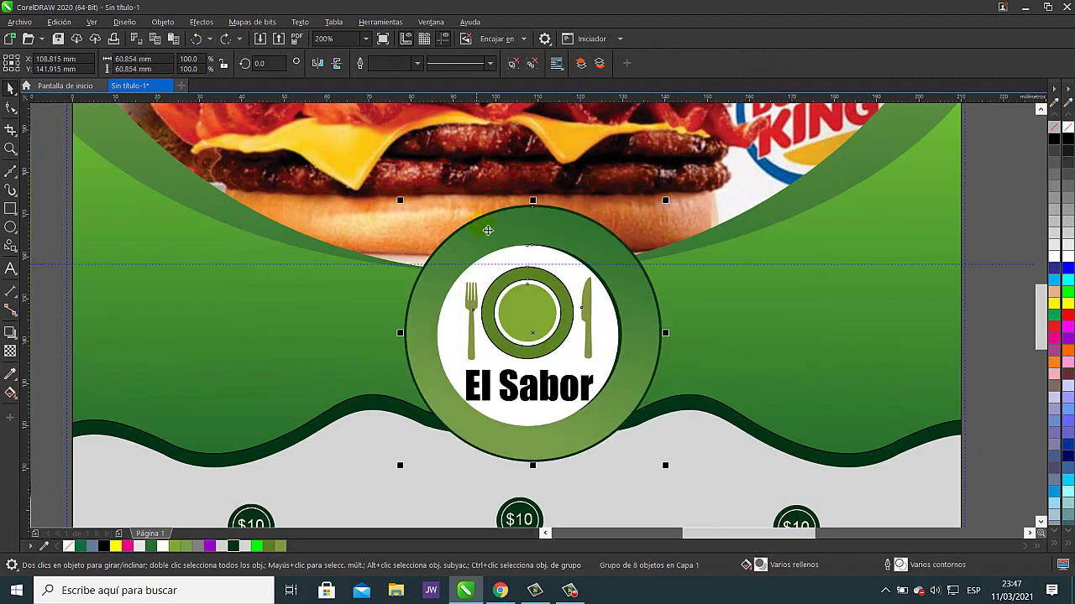
scroll(514, 235, down, 2)
scroll(719, 293, down, 1)
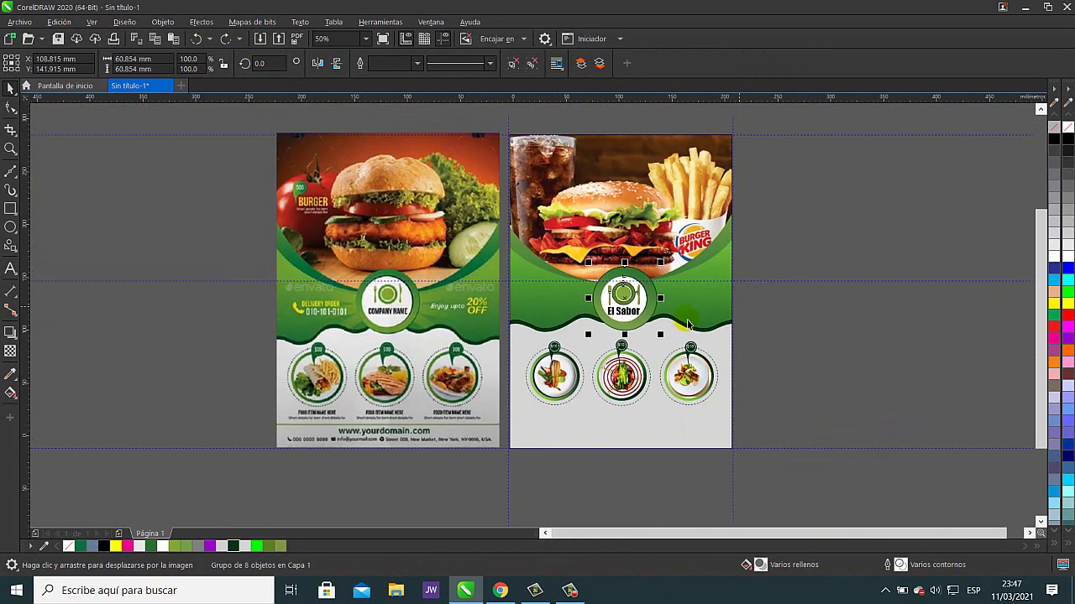
scroll(402, 340, up, 2)
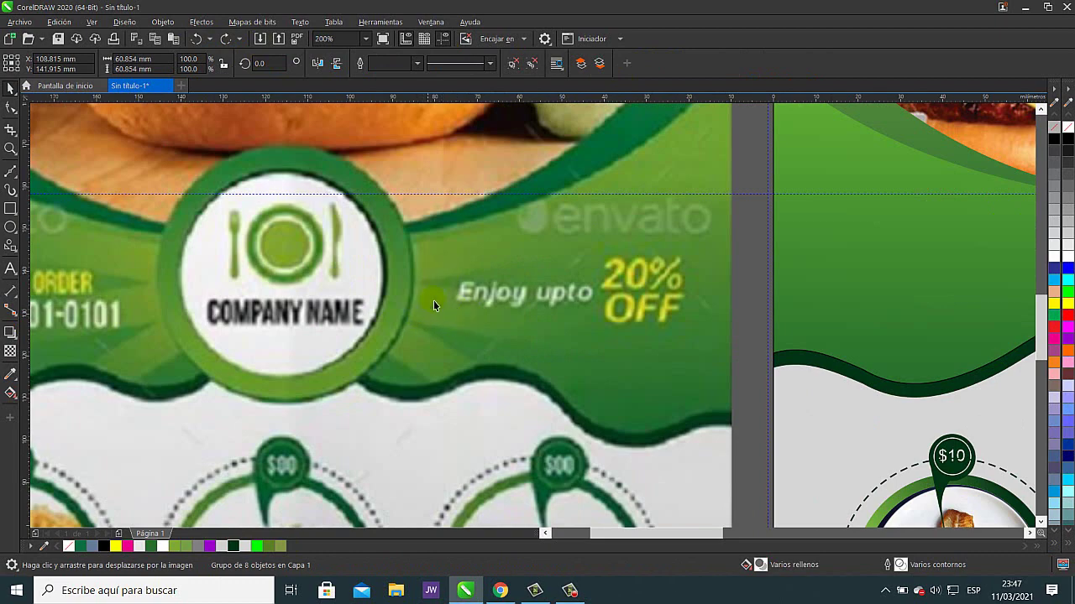
scroll(590, 292, right, 3)
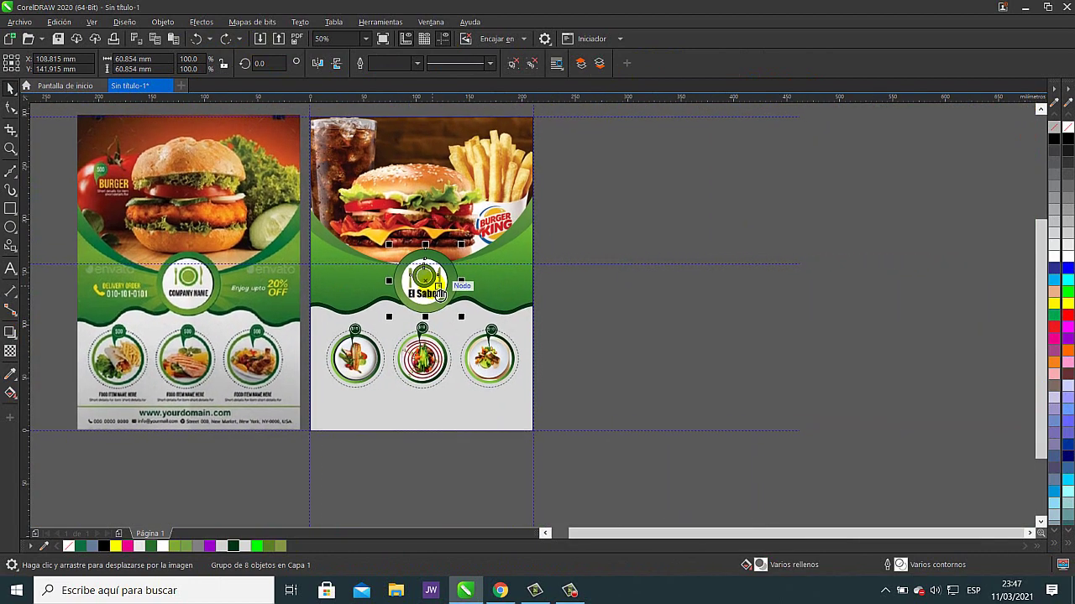
click(717, 308)
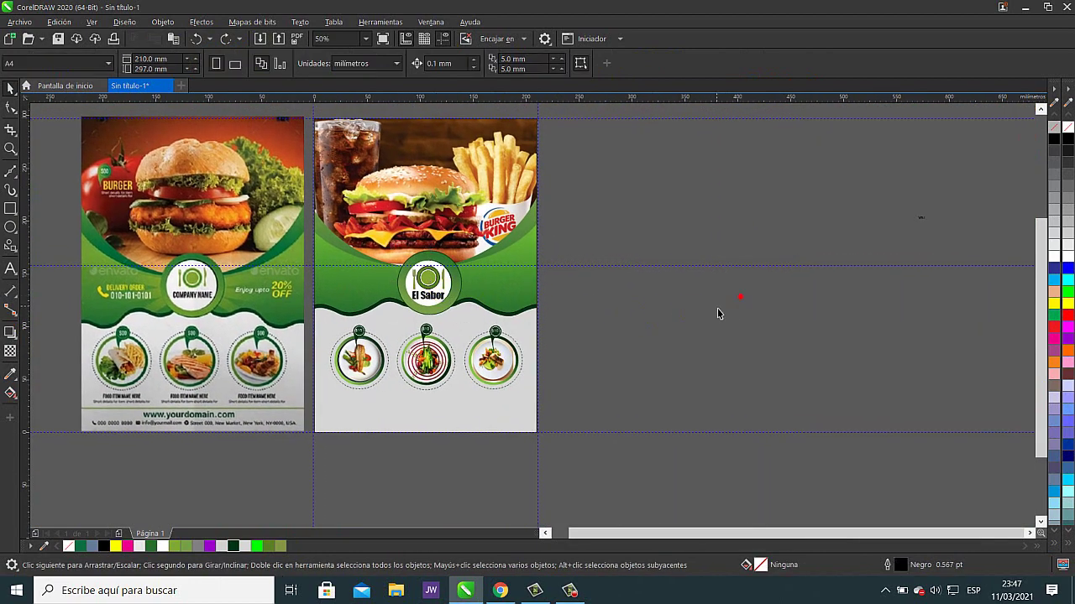
- Draw a thin rectangle right of the flyer and fill it olive green
click(700, 257)
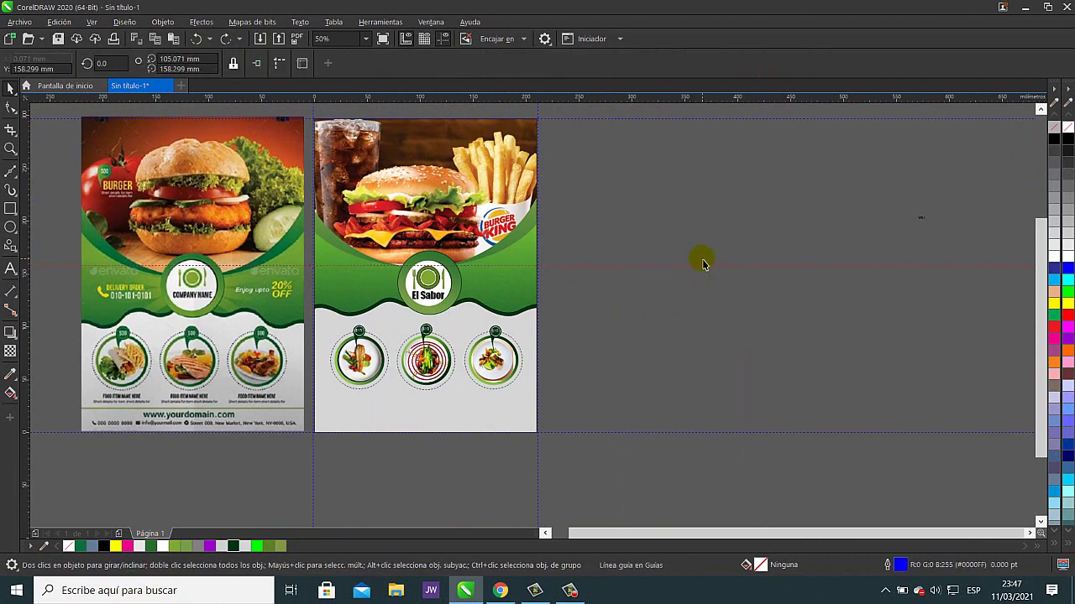
click(609, 290)
click(10, 208)
drag(619, 289, 744, 300)
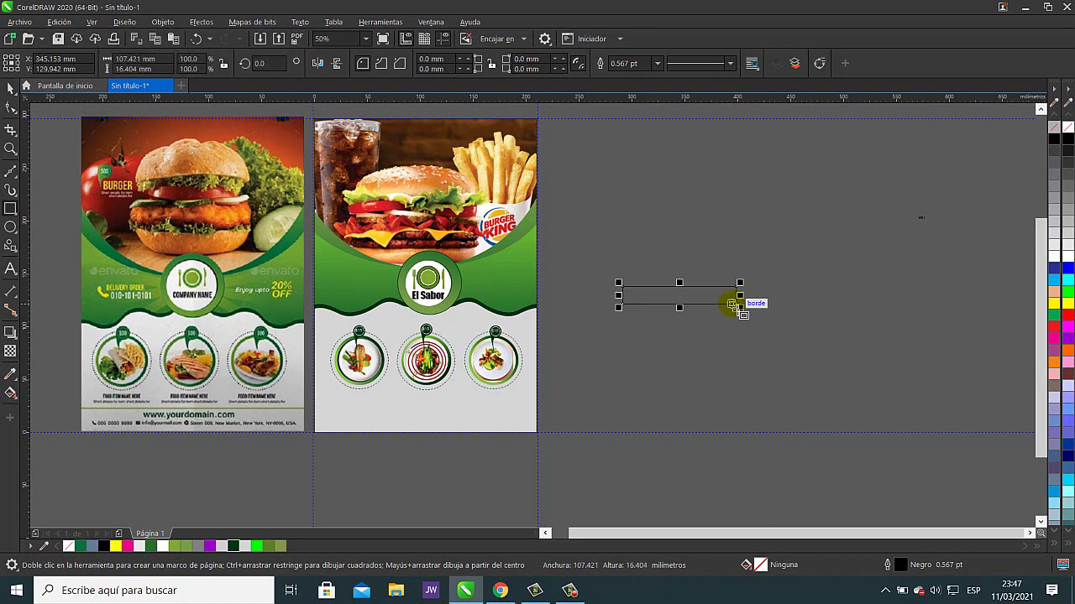
click(281, 546)
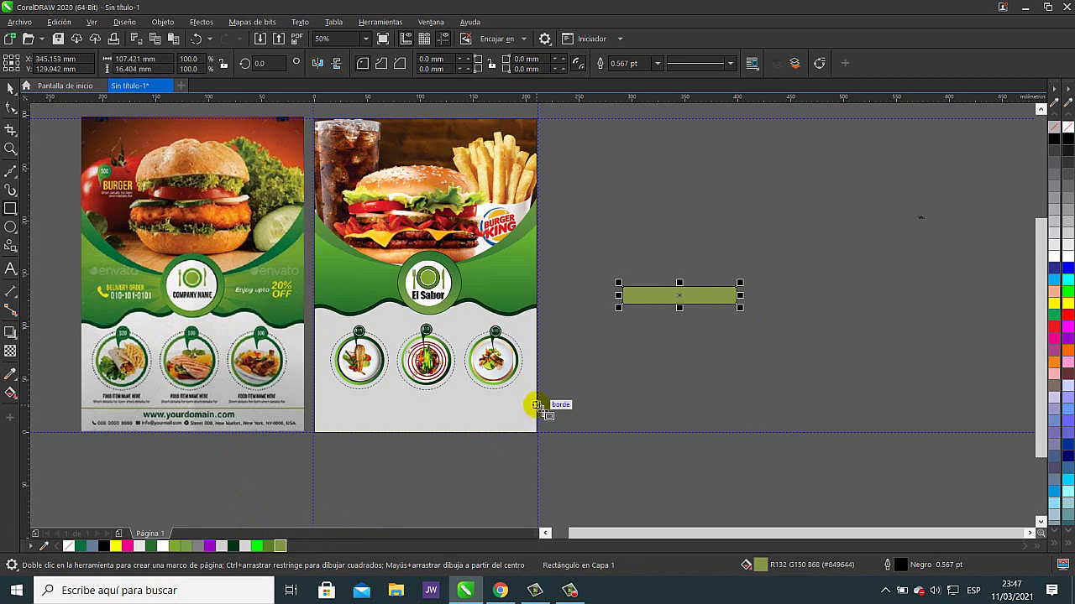
click(10, 332)
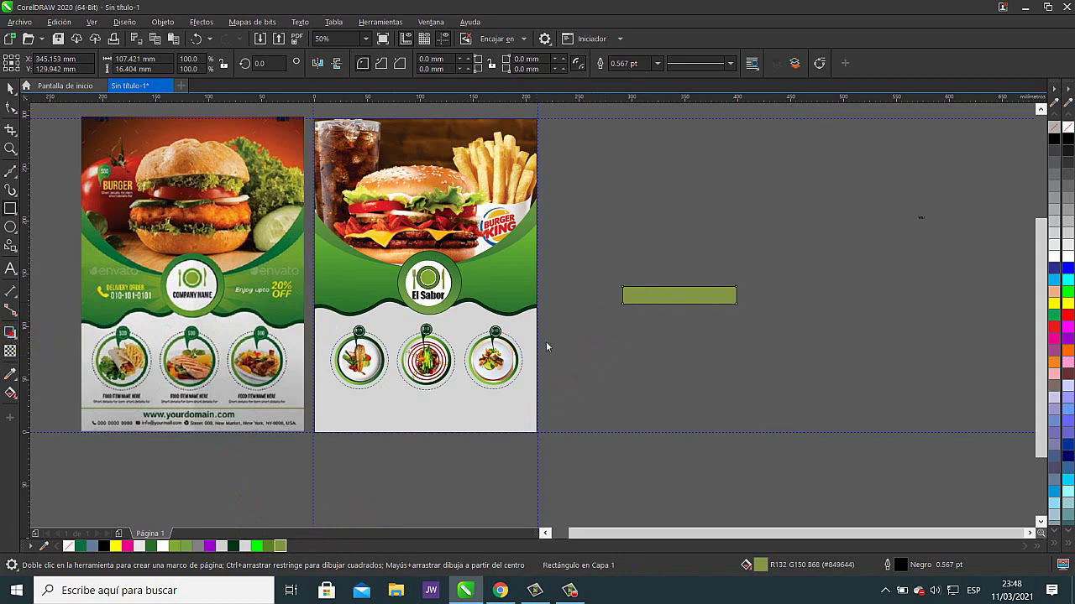
- Give the rectangle a linear gradient from olive green to bright green, raising the end colour's G to 196
click(11, 392)
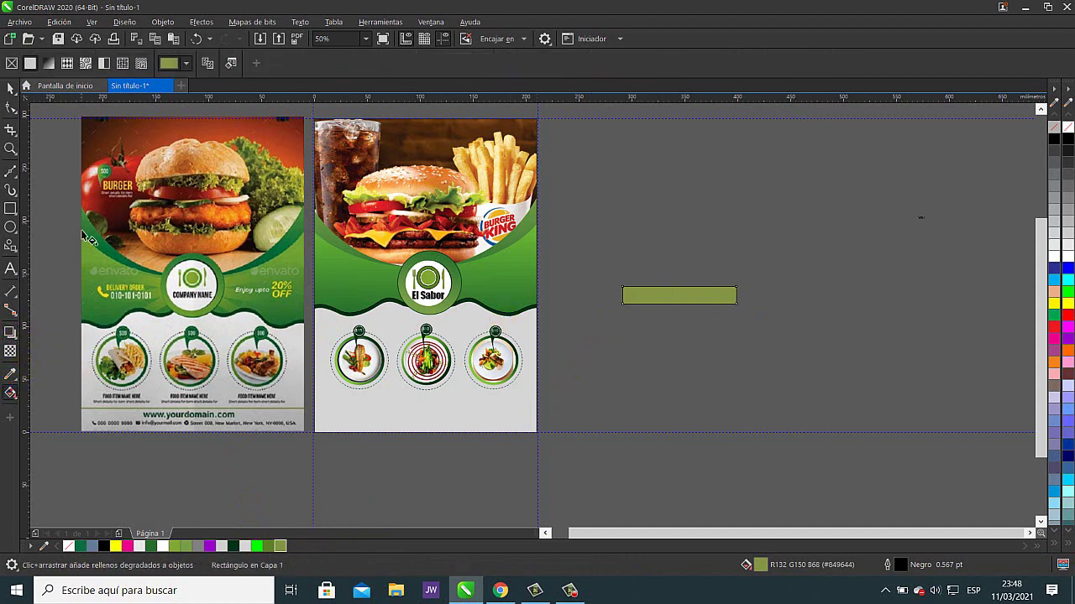
click(48, 63)
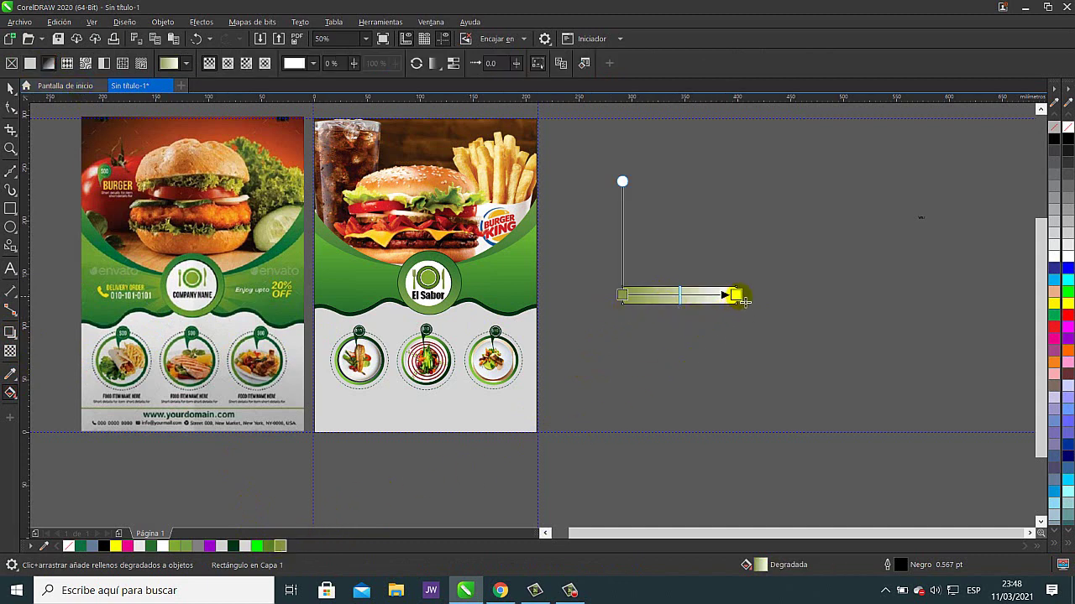
click(734, 295)
click(699, 312)
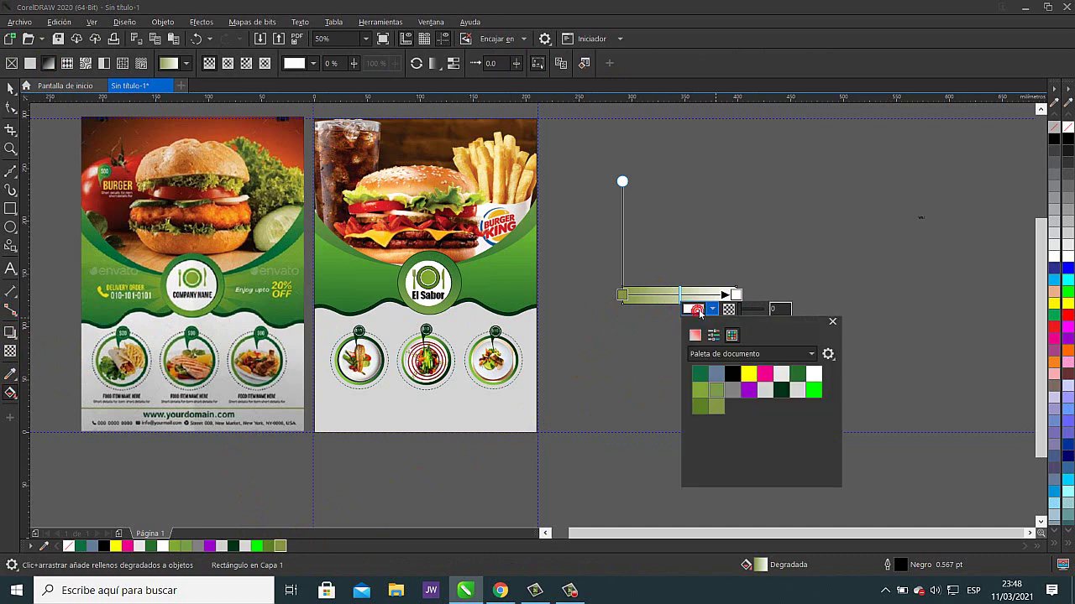
click(713, 314)
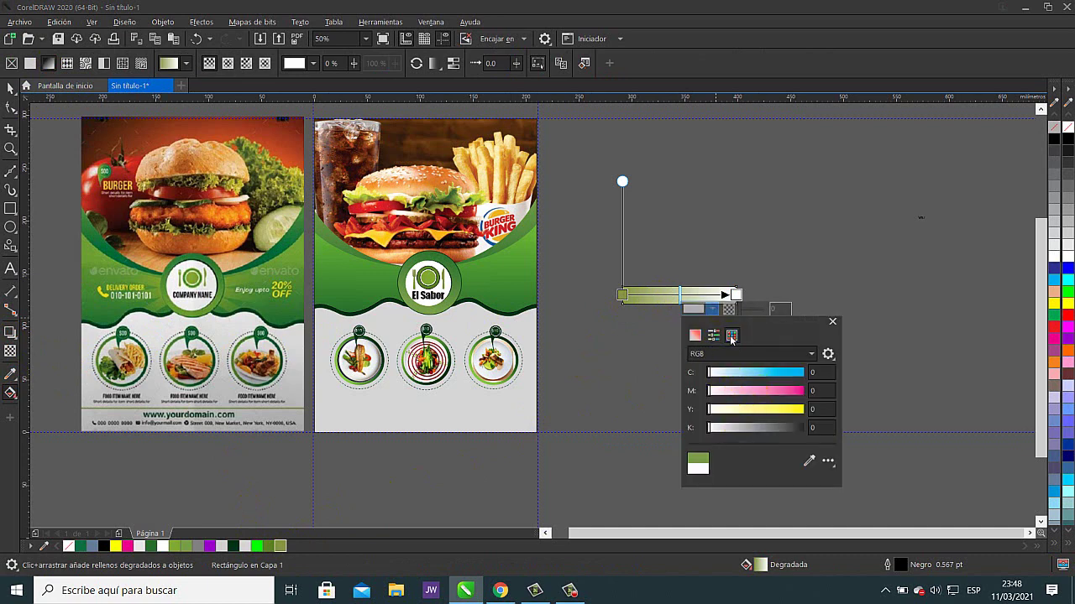
click(732, 335)
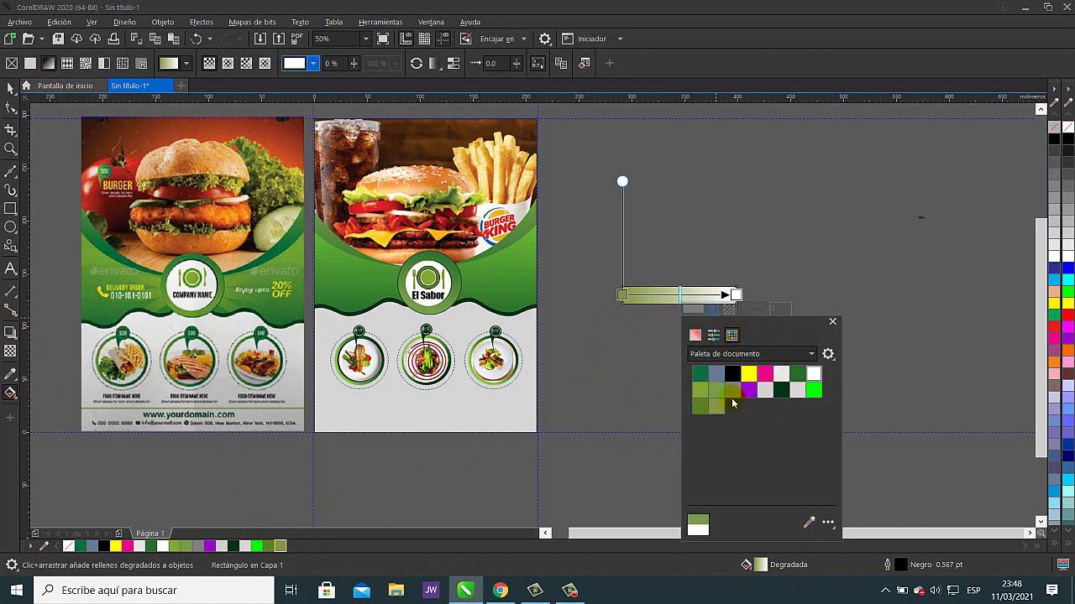
click(701, 393)
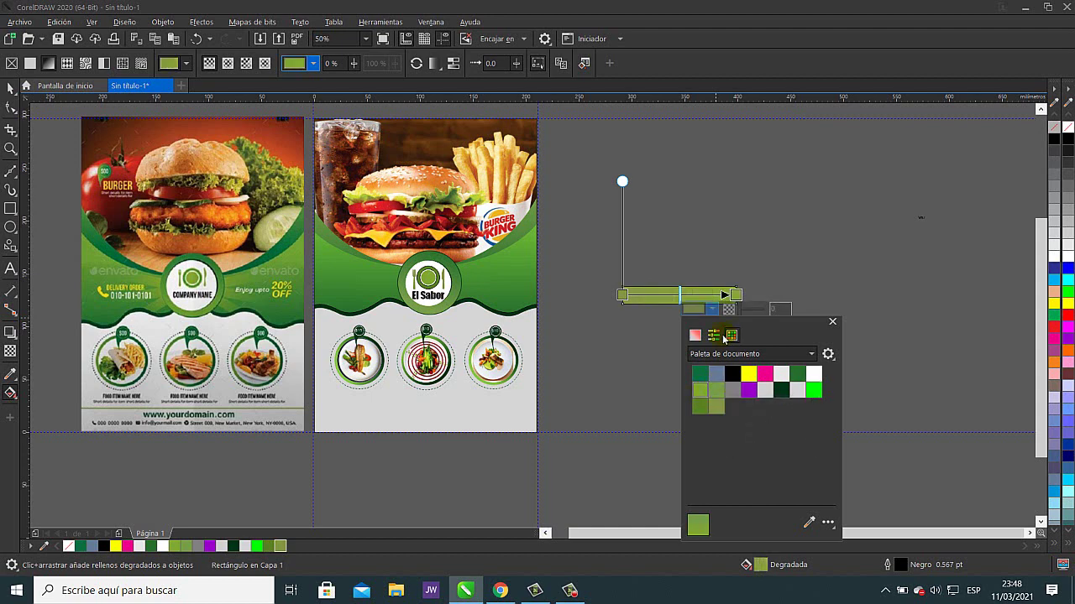
click(716, 336)
drag(778, 393, 789, 399)
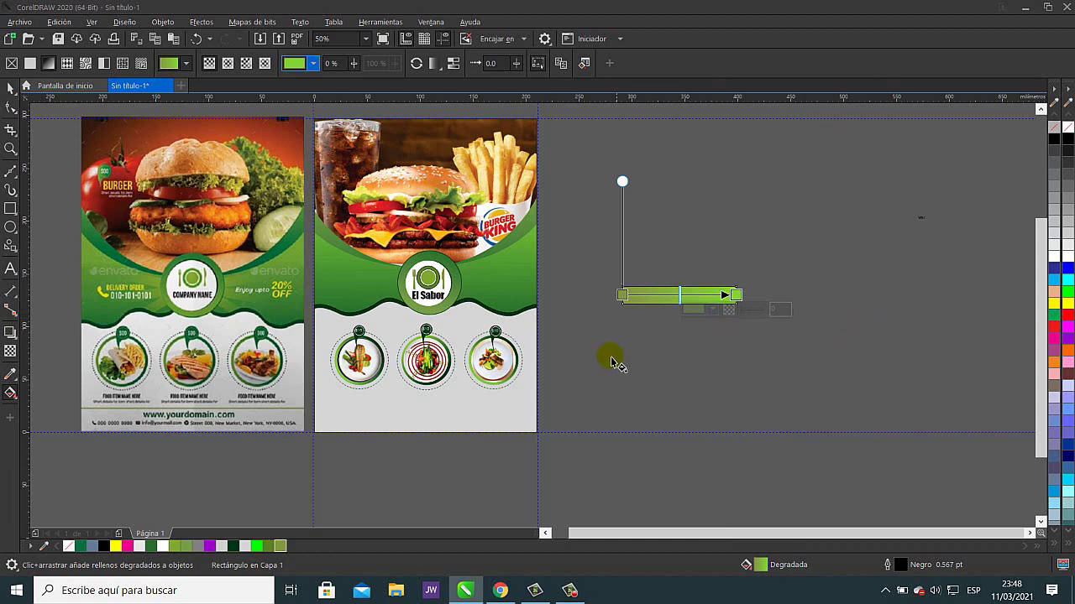
click(10, 87)
click(760, 239)
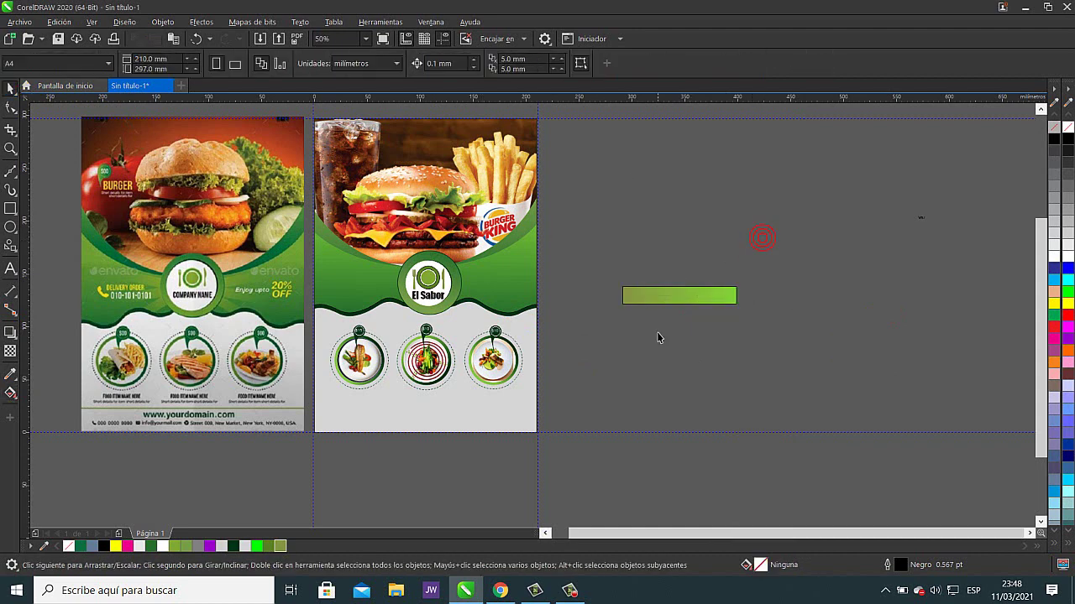
- Remove the bar's outline and add a linear transparency fading its left end
click(732, 296)
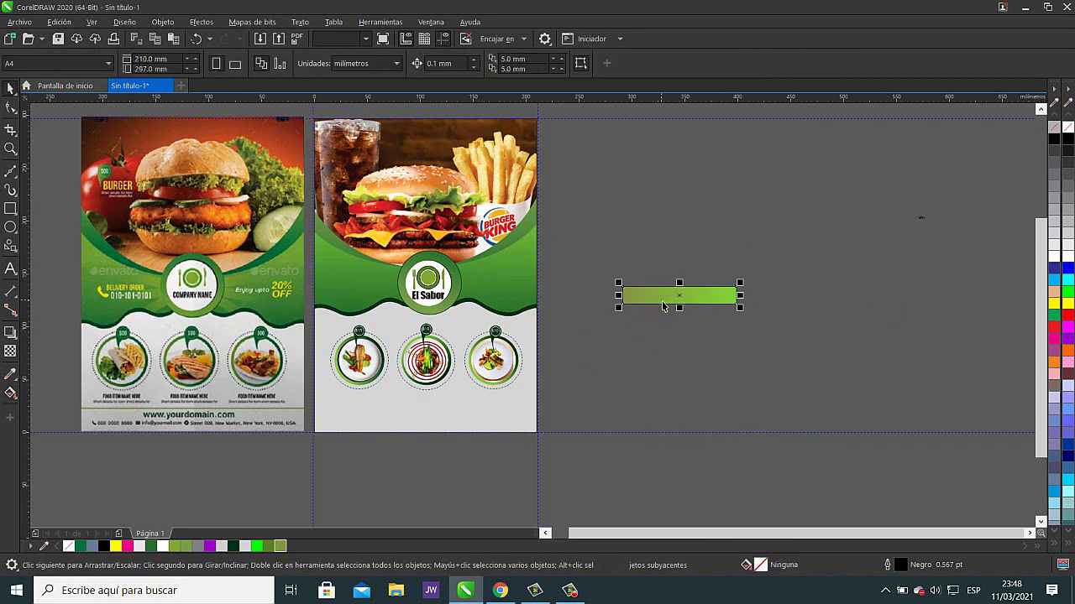
right_click(1067, 128)
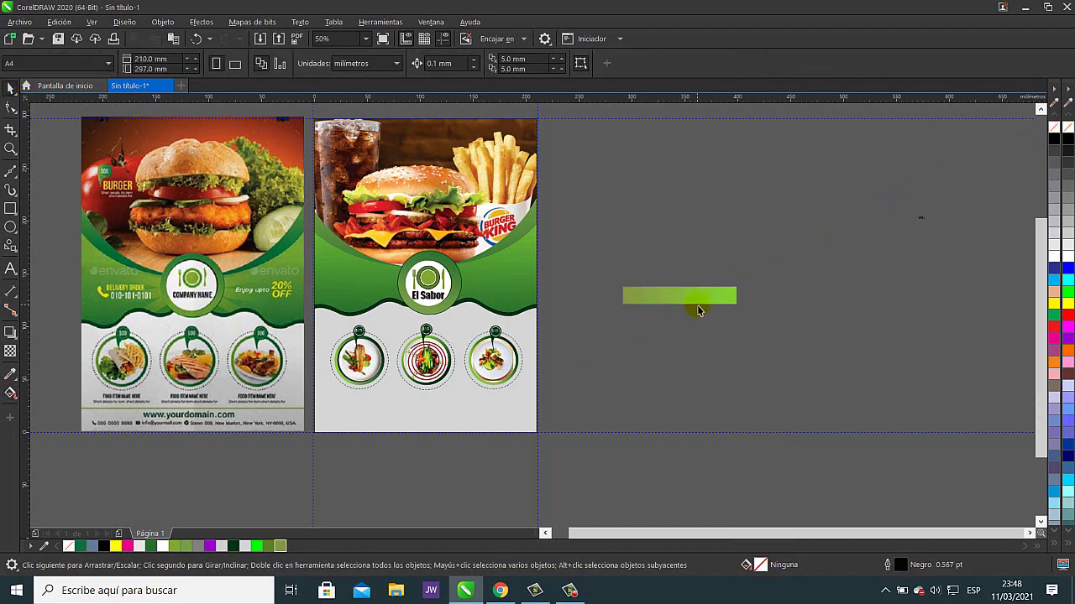
click(10, 350)
mouse_move(628, 292)
mouse_down()
mouse_move(735, 297)
mouse_move(592, 294)
mouse_move(606, 297)
mouse_up()
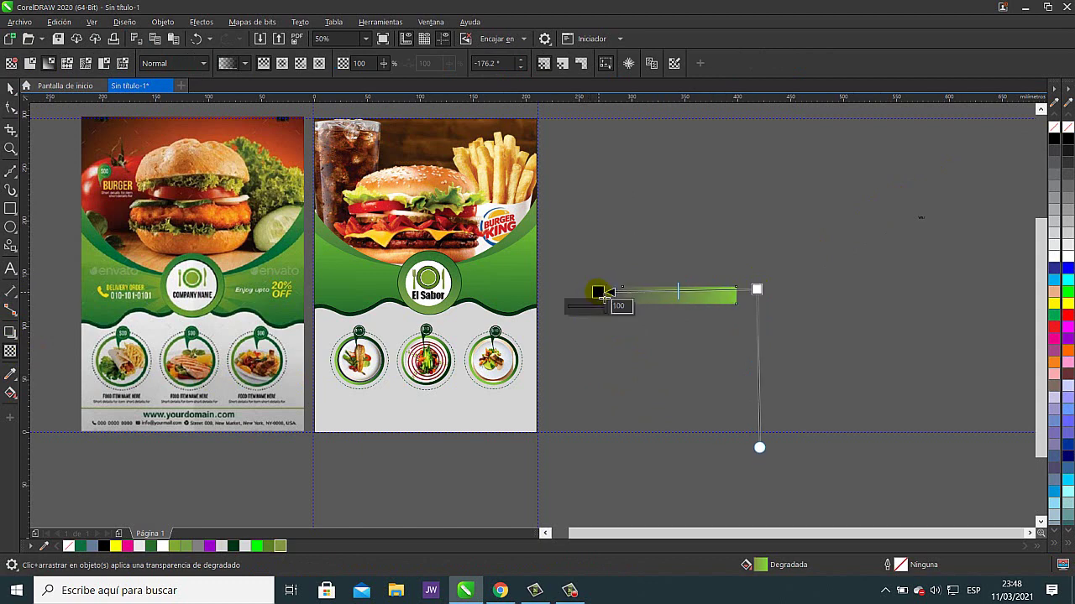
click(10, 88)
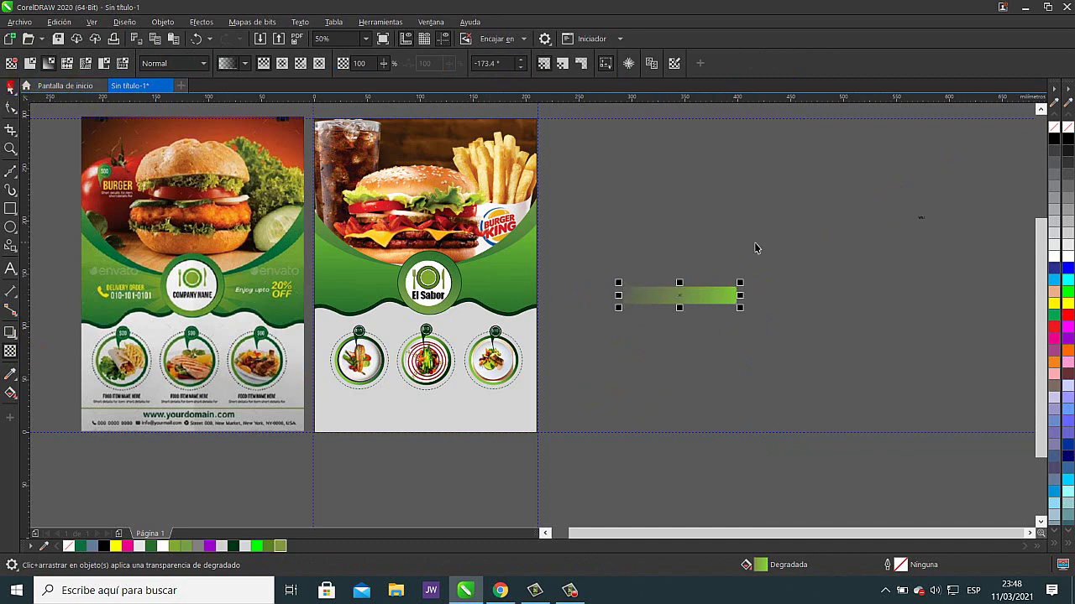
click(762, 250)
click(671, 305)
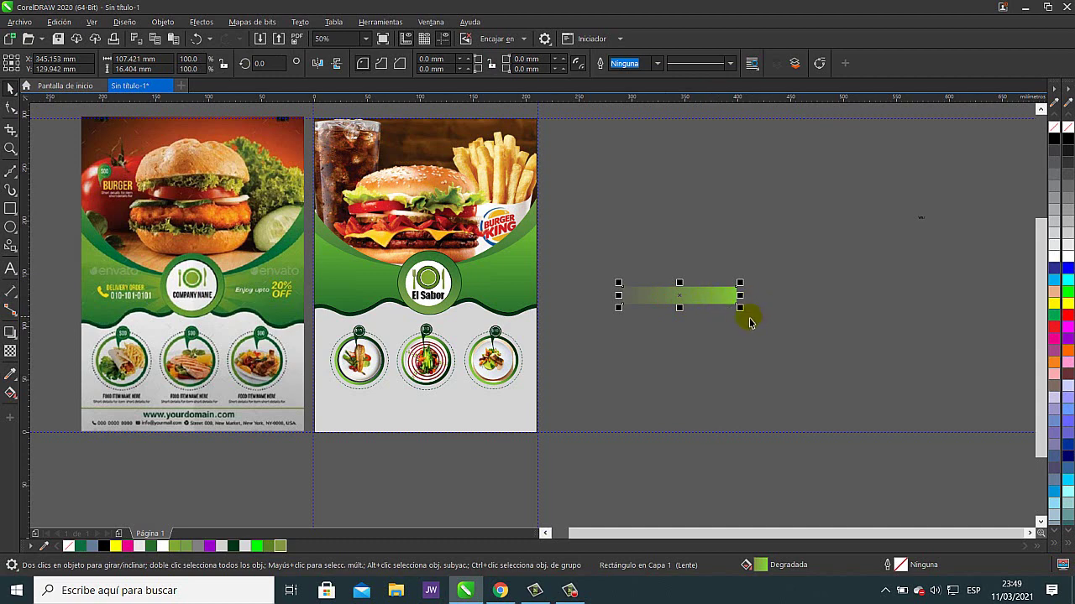
drag(625, 299, 772, 305)
- Mirror a copy of the bar to its right and group the two halves
click(773, 338)
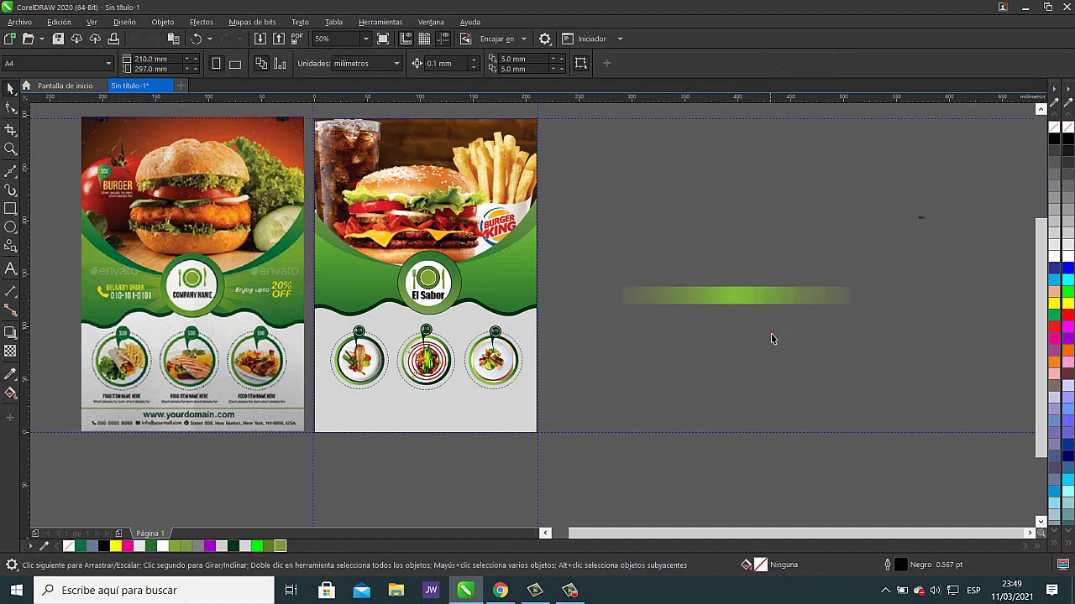
drag(595, 232, 895, 347)
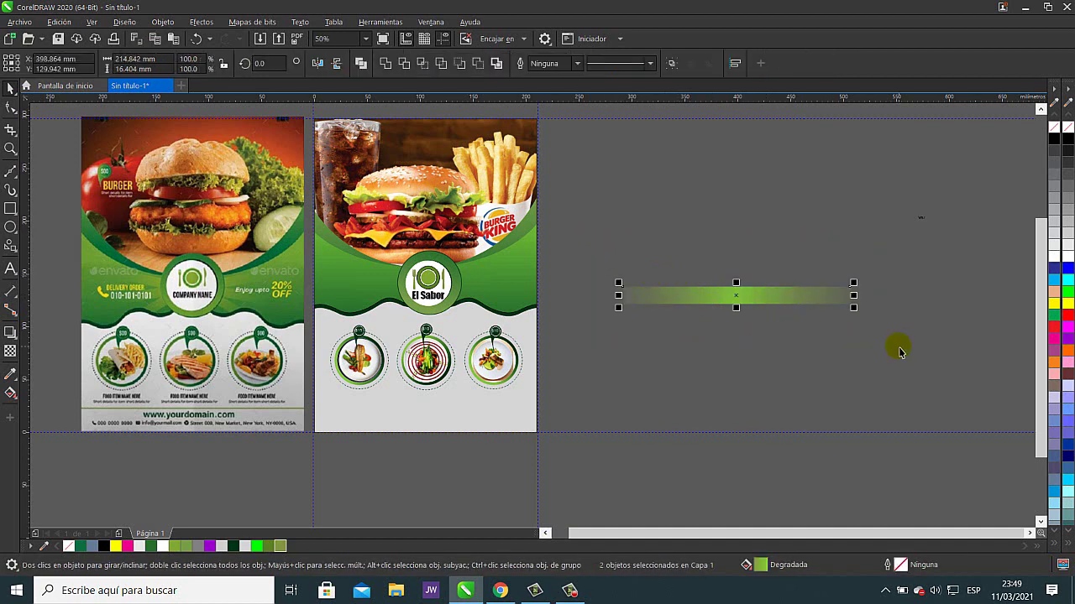
click(670, 63)
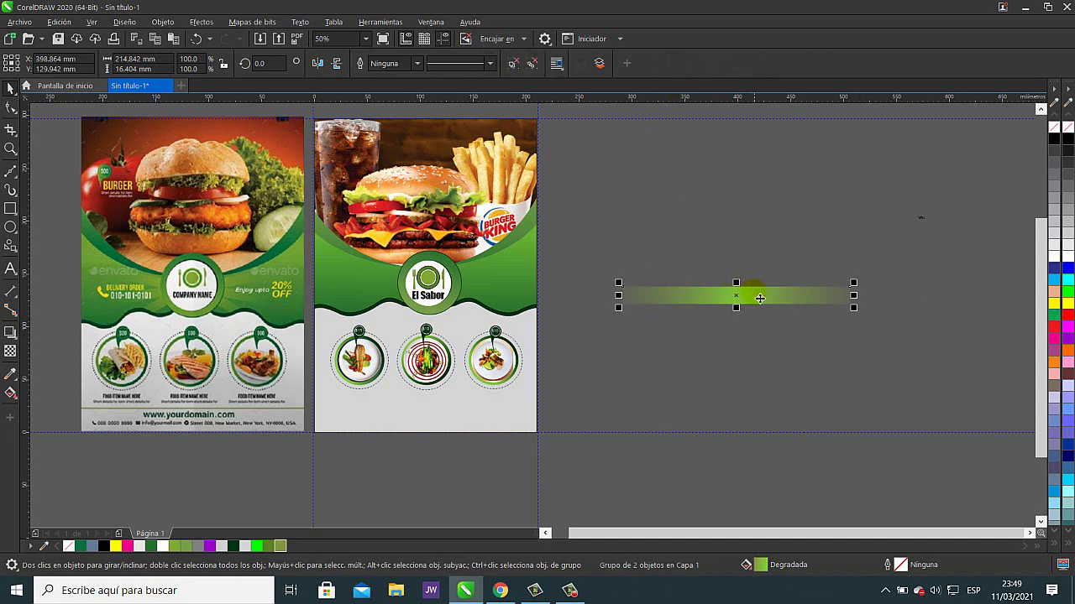
- Rotate-copy the bar group repeatedly into a ten-ray starburst and select all the rays
click(741, 303)
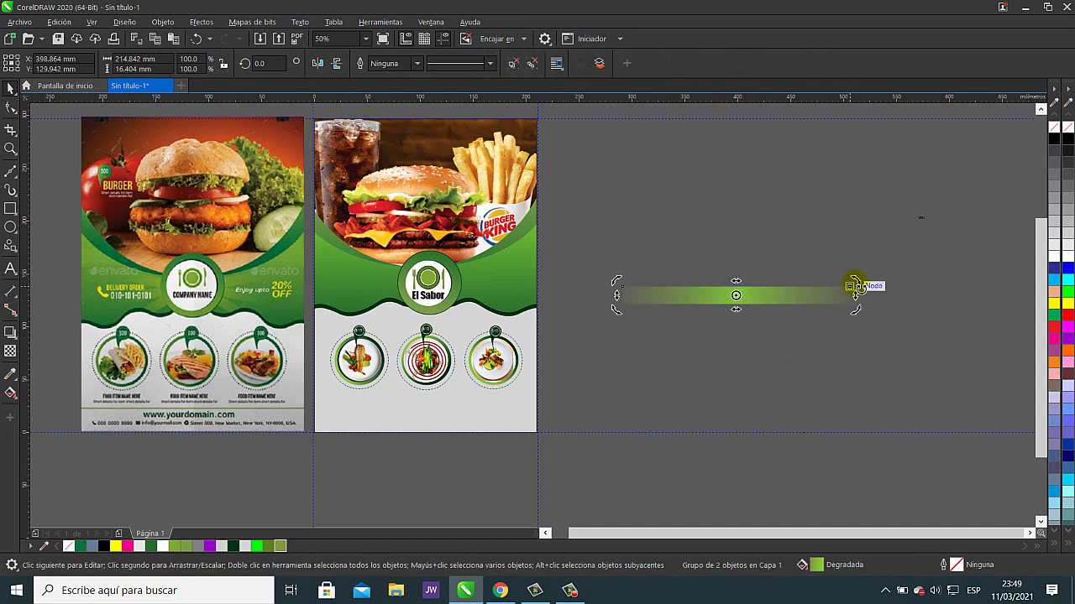
drag(863, 288, 869, 241)
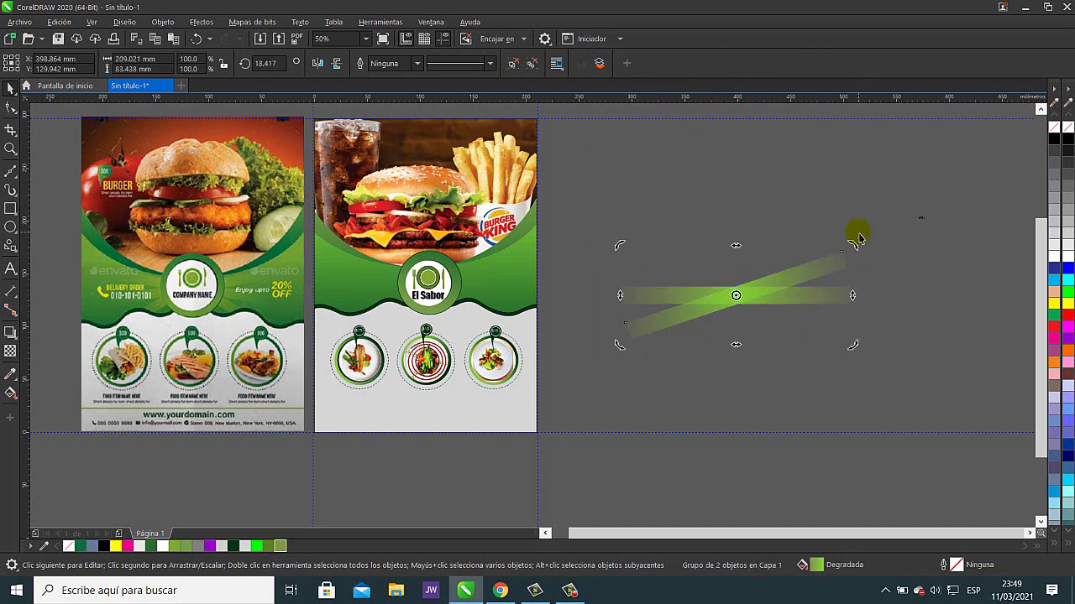
key(ctrl+r)
key(ctrl+r)
key(ctrl+r)
key(ctrl+r)
key(ctrl+r)
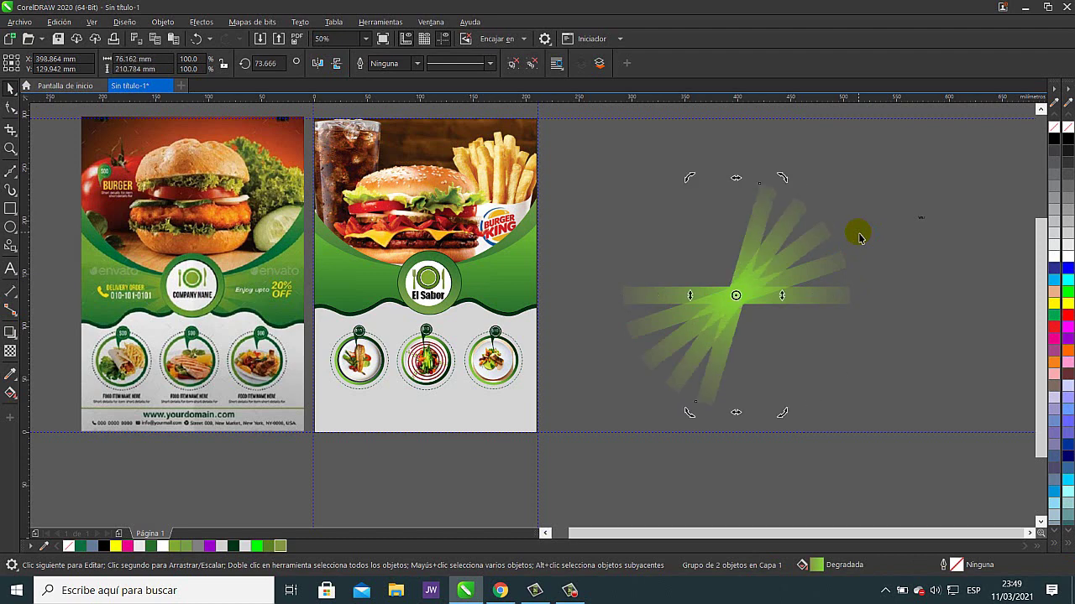
key(ctrl+r)
key(ctrl+r)
key(ctrl+r)
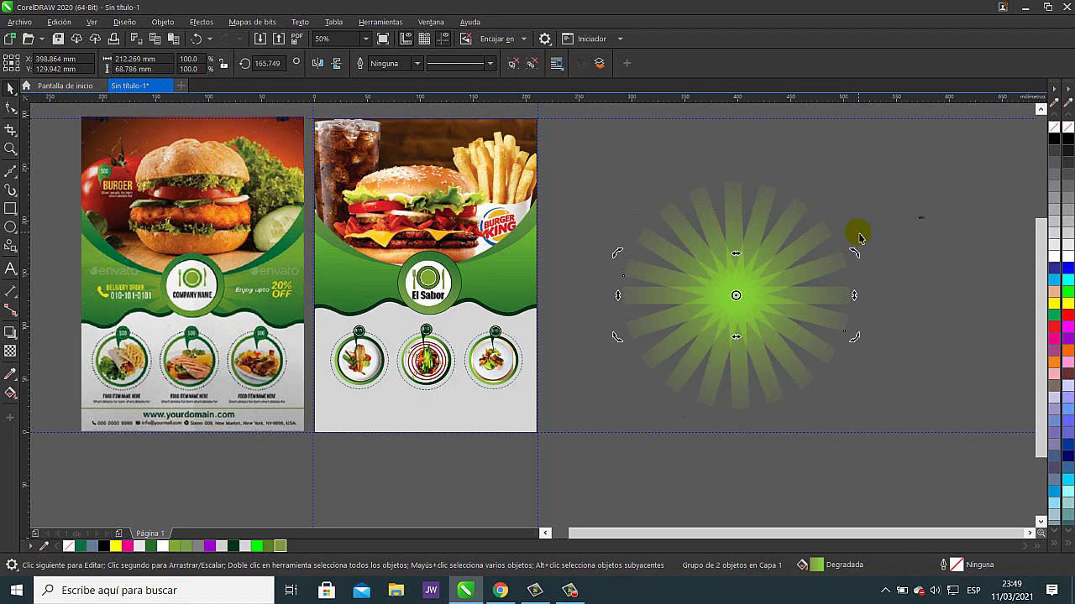
click(914, 205)
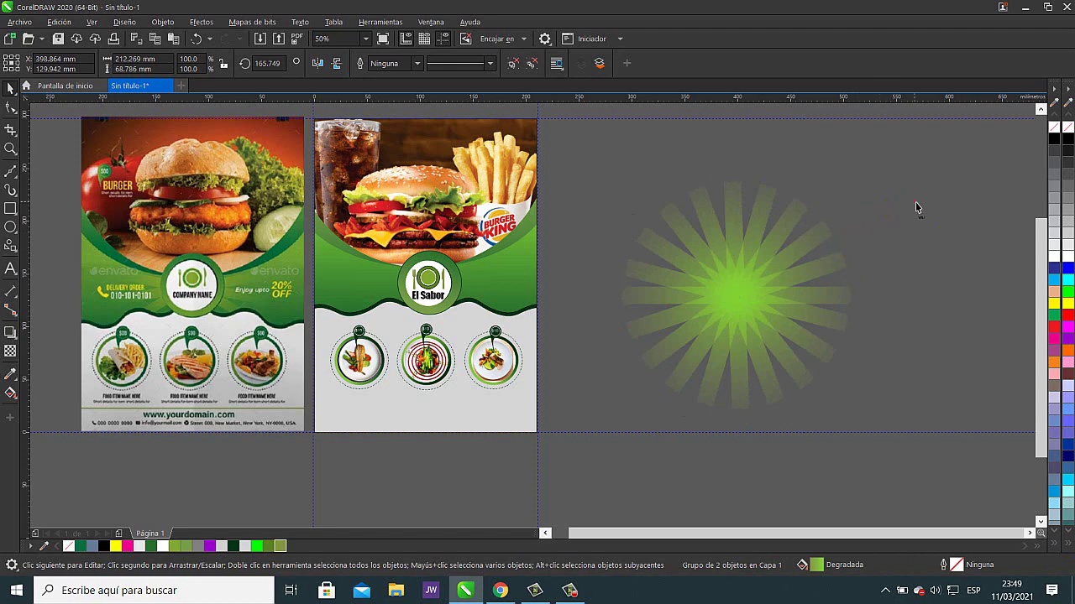
drag(596, 160, 914, 438)
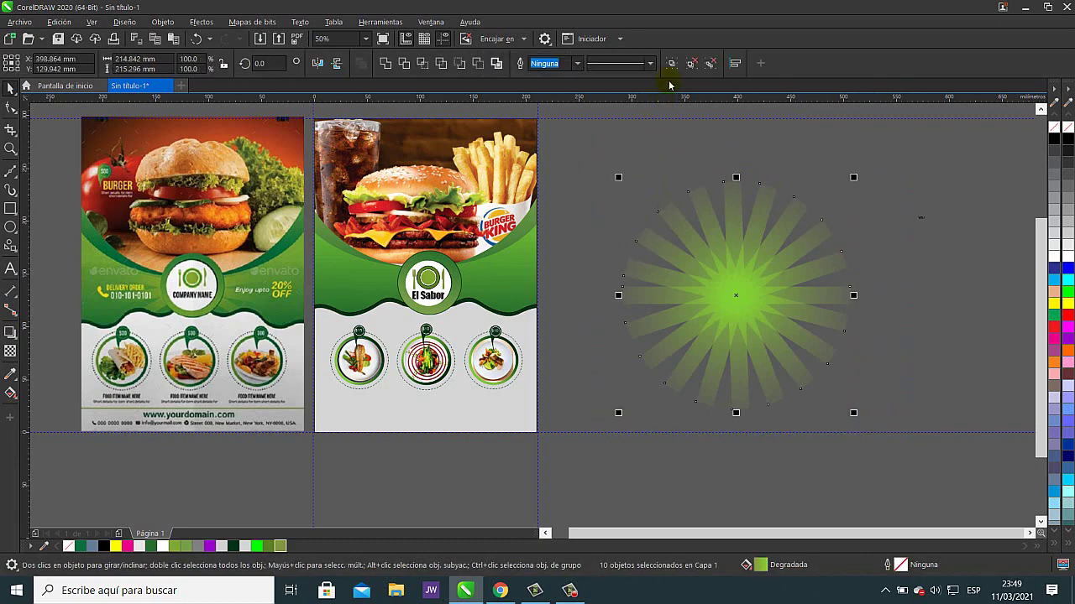
click(669, 67)
drag(726, 281, 414, 291)
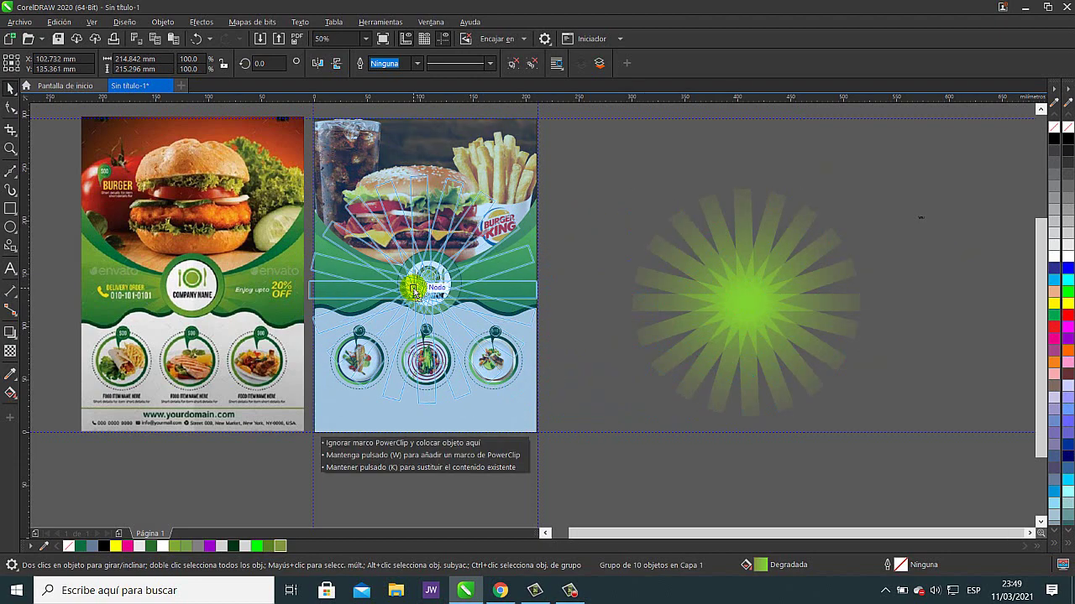
drag(414, 291, 753, 335)
right_click(753, 336)
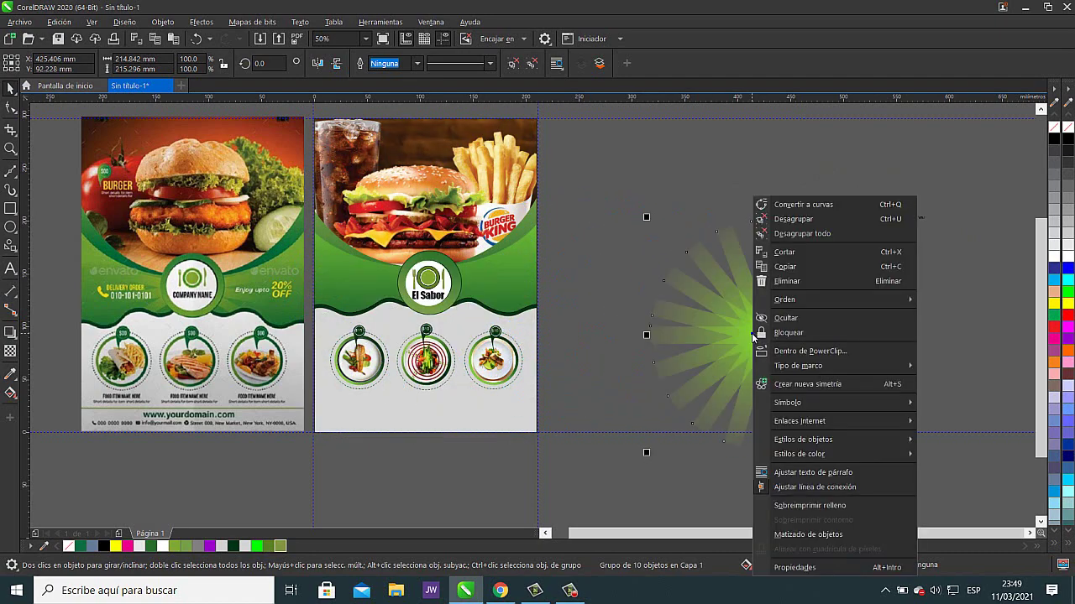
click(760, 351)
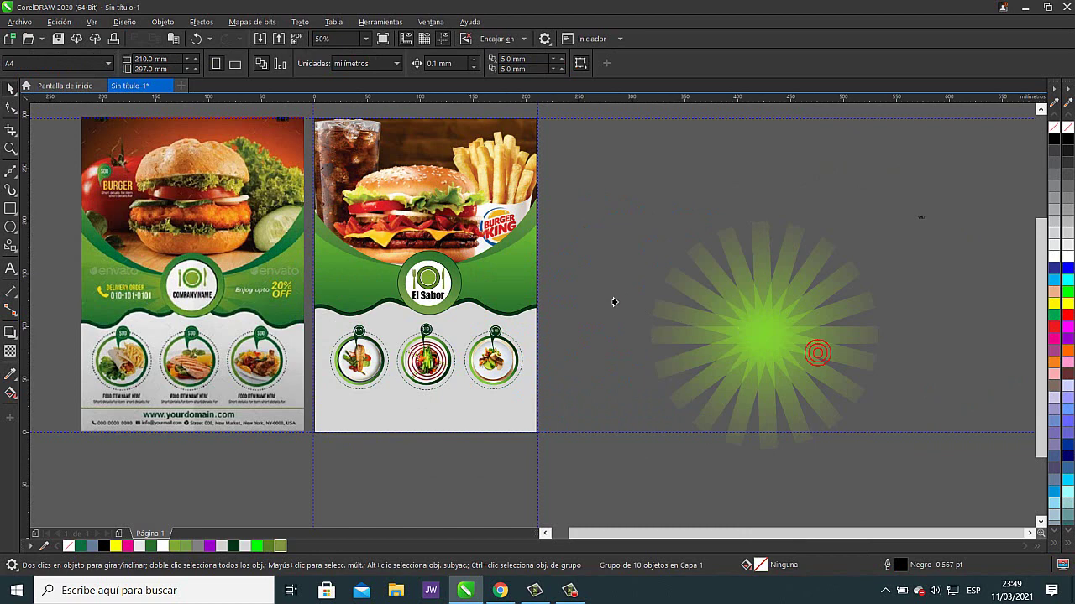
click(492, 286)
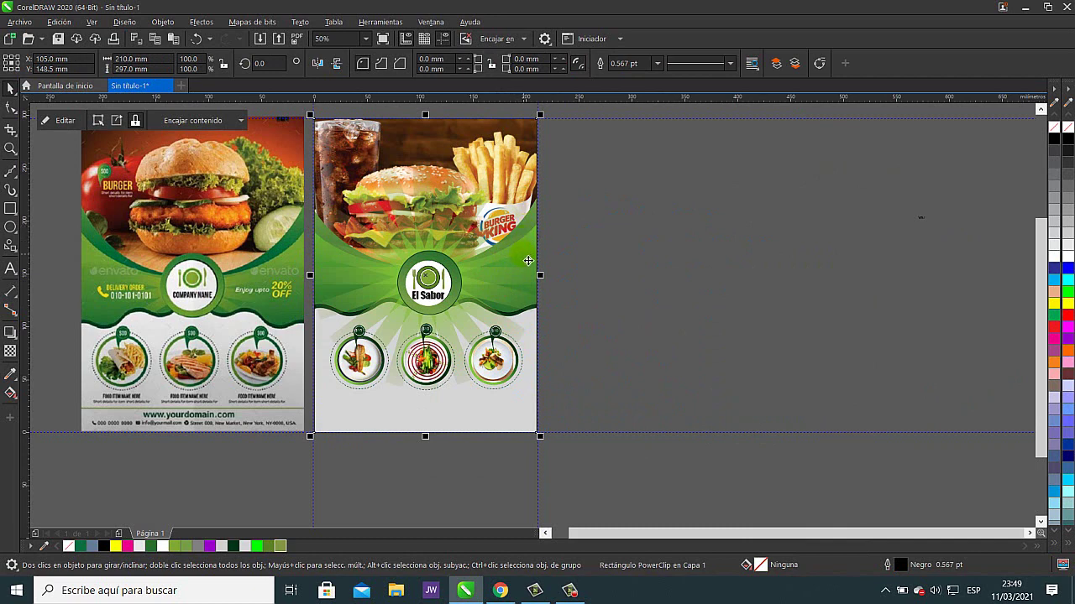
click(680, 229)
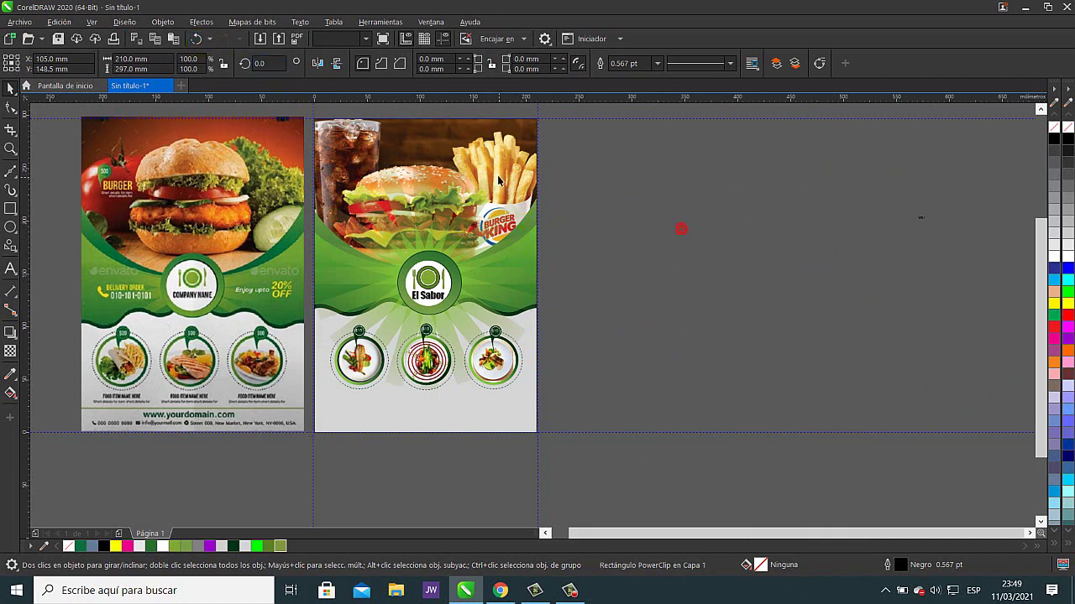
drag(498, 179, 643, 175)
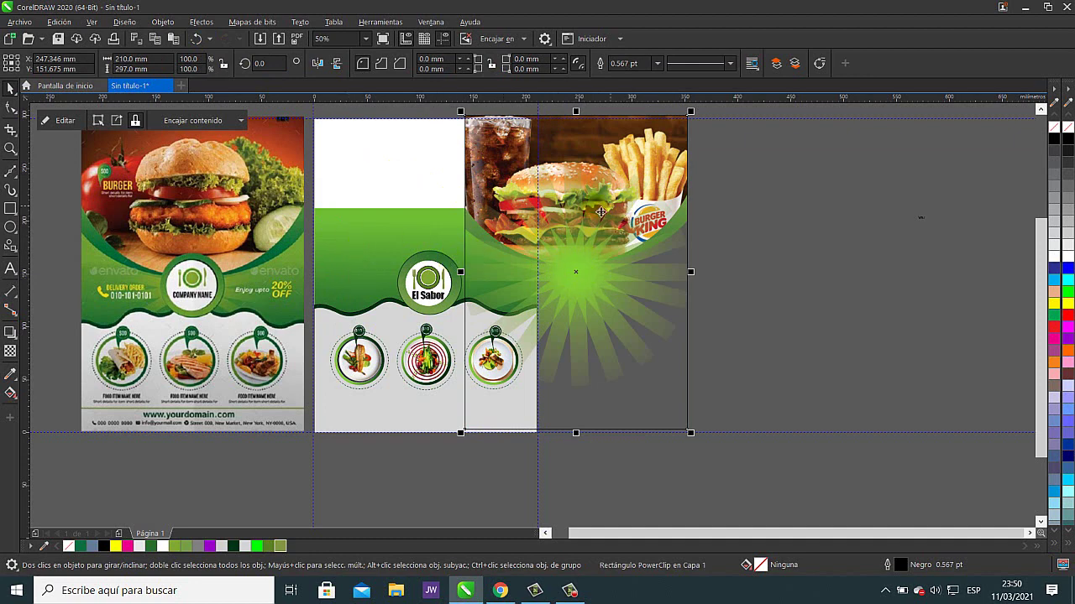
click(196, 39)
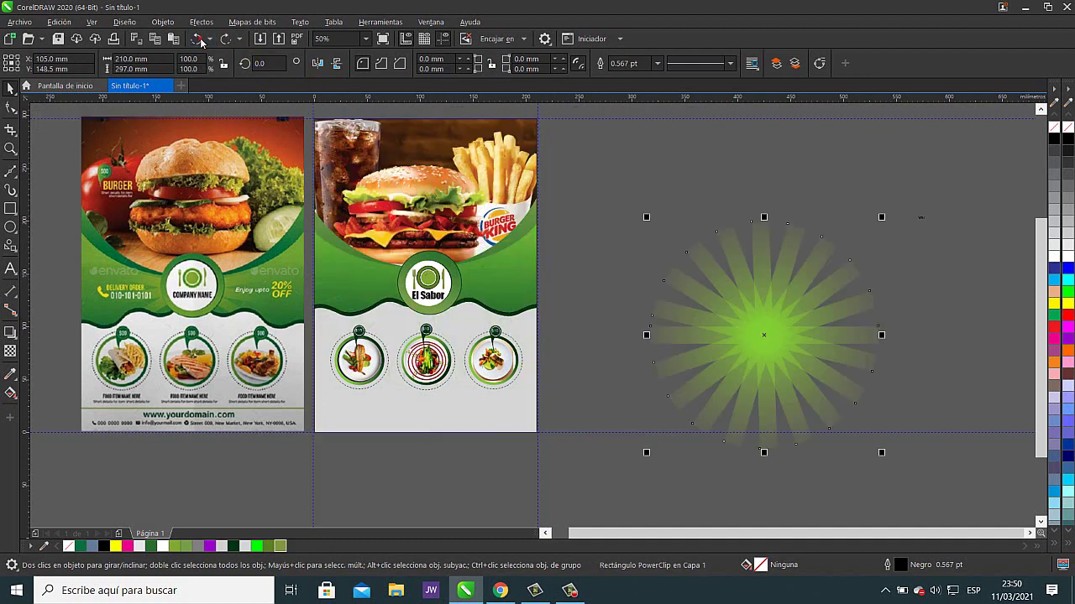
click(196, 39)
click(635, 202)
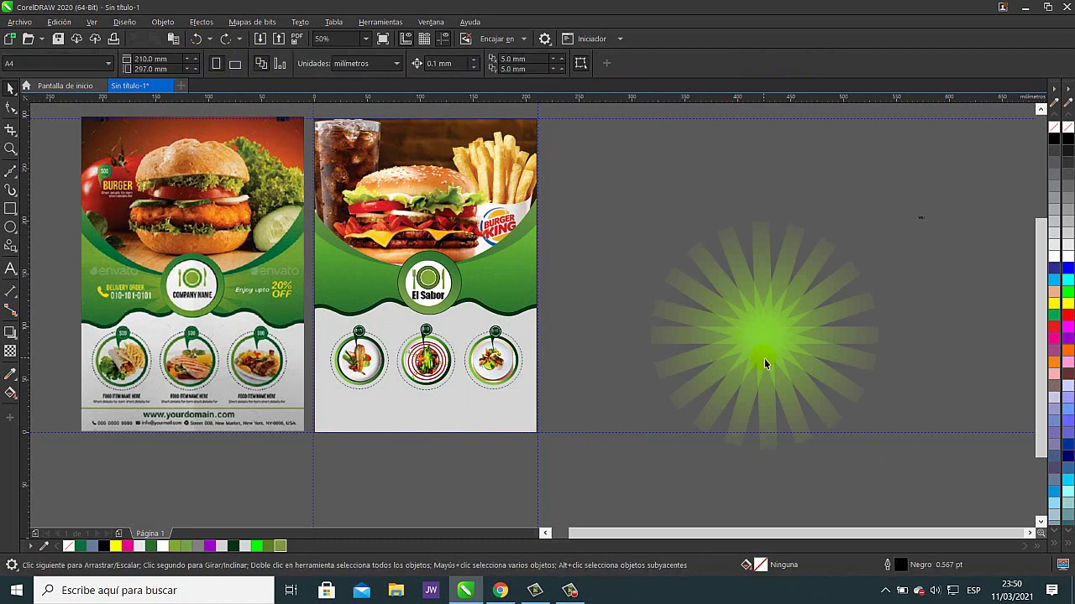
- Set the nudge distance to 350 mm and nudge the burger photo aside to the right
drag(767, 355, 485, 457)
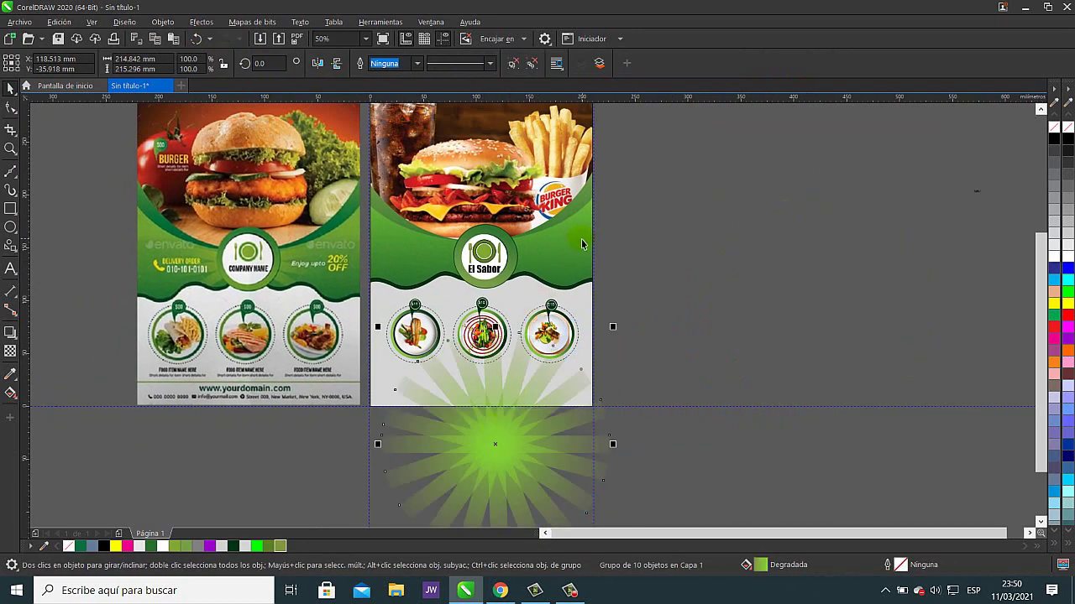
click(725, 240)
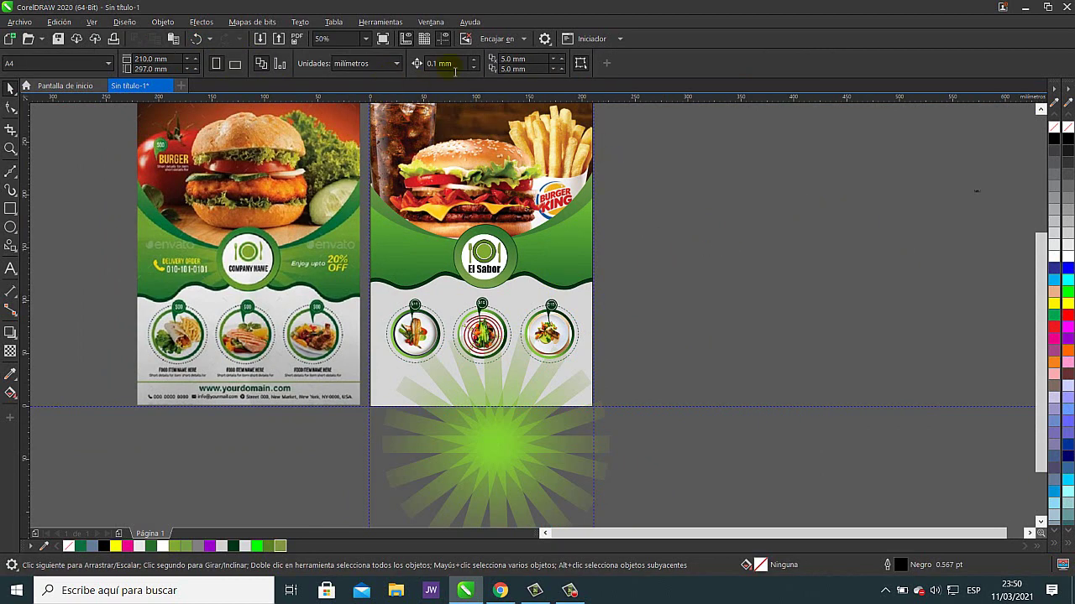
click(452, 65)
text(35)
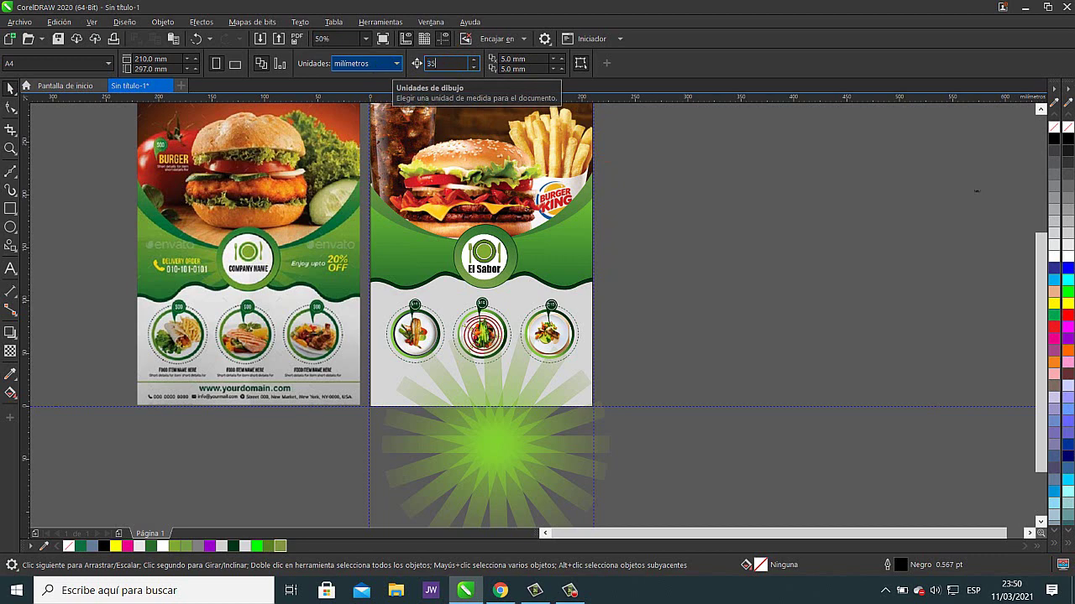
text(0)
key(Return)
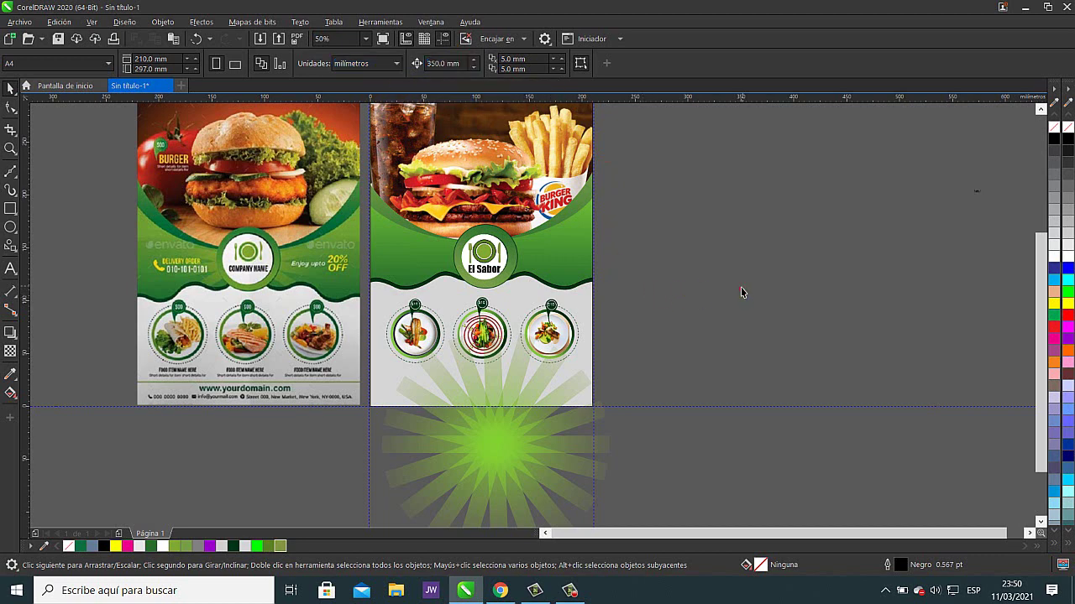
click(531, 181)
key(Right)
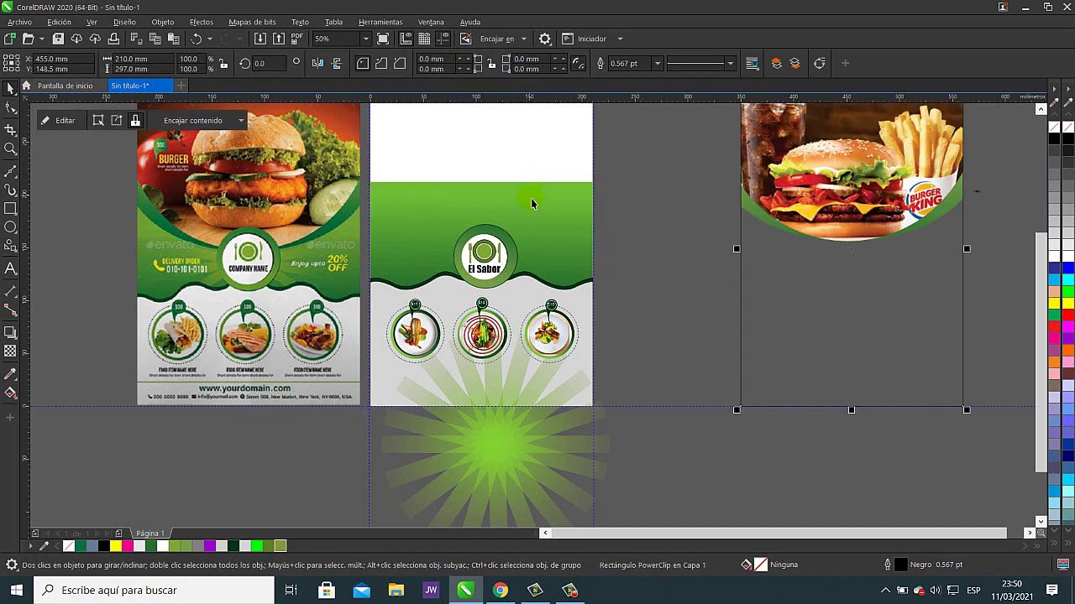
click(668, 269)
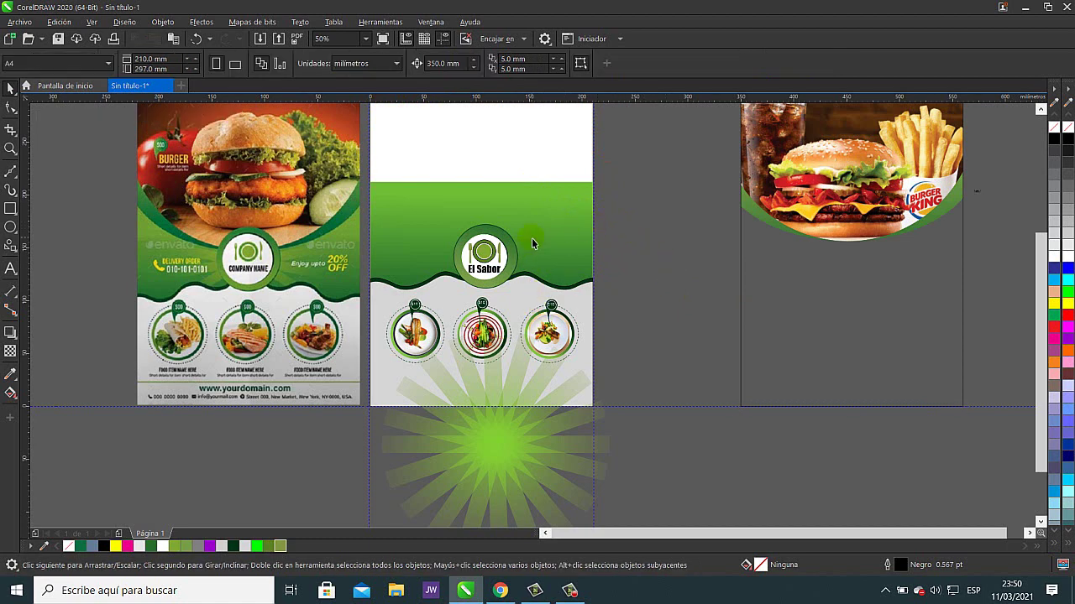
- PowerClip the starburst inside the green header rectangle
right_click(495, 452)
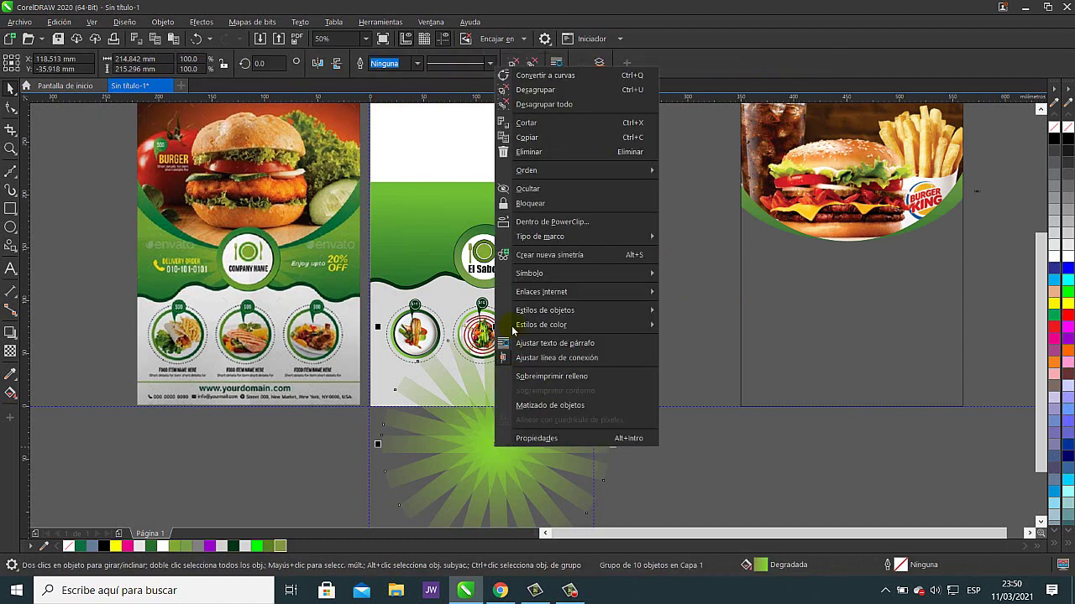
click(576, 222)
click(562, 231)
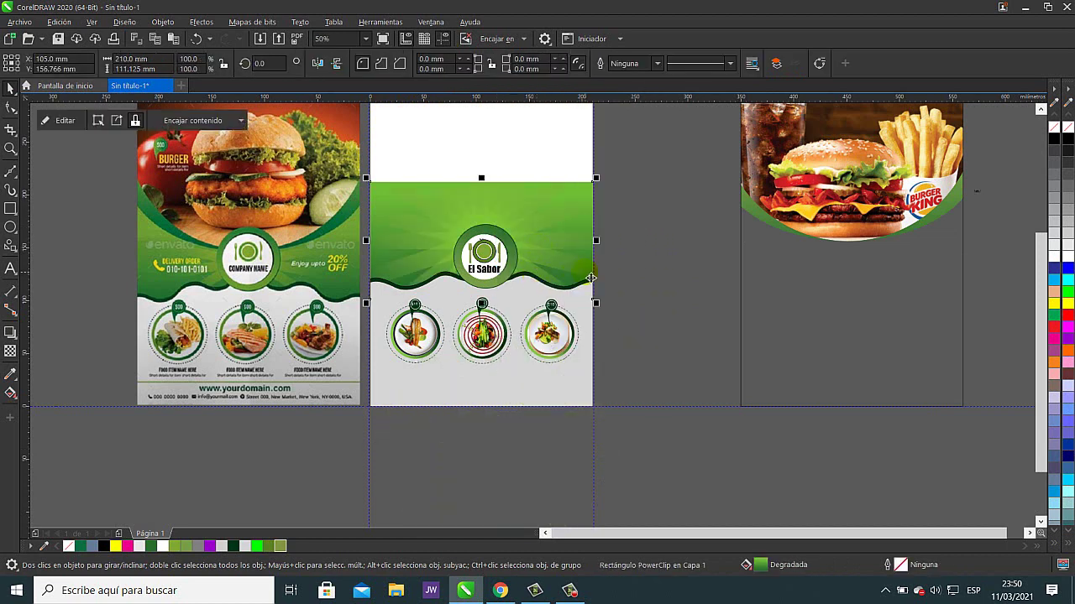
click(821, 198)
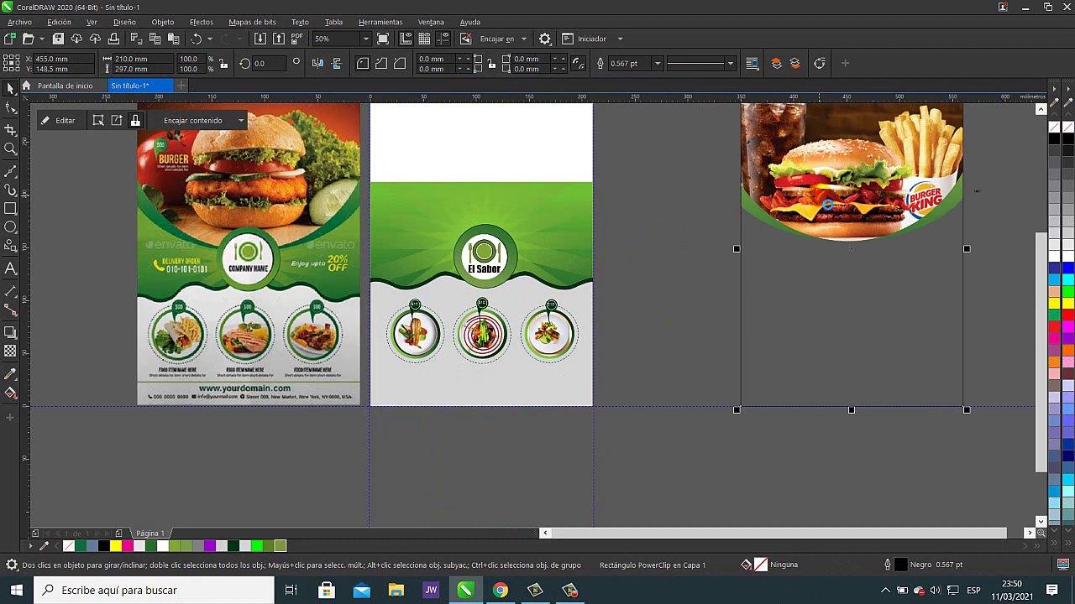
- Try centring the burger photo and reordering the green header behind and in front of it, then undo
key(p)
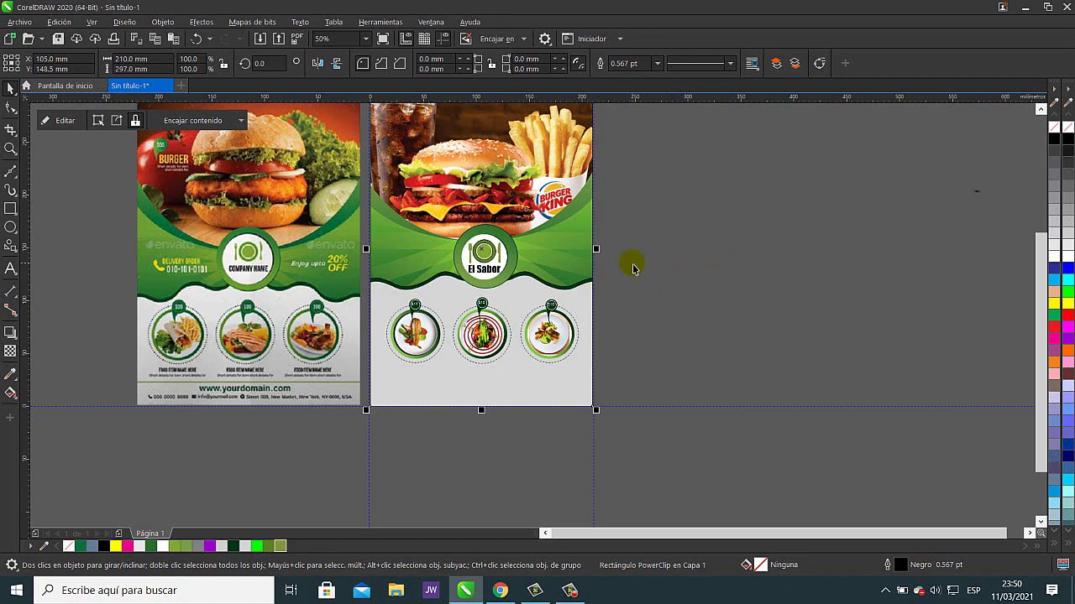
key(shift+Page_Down)
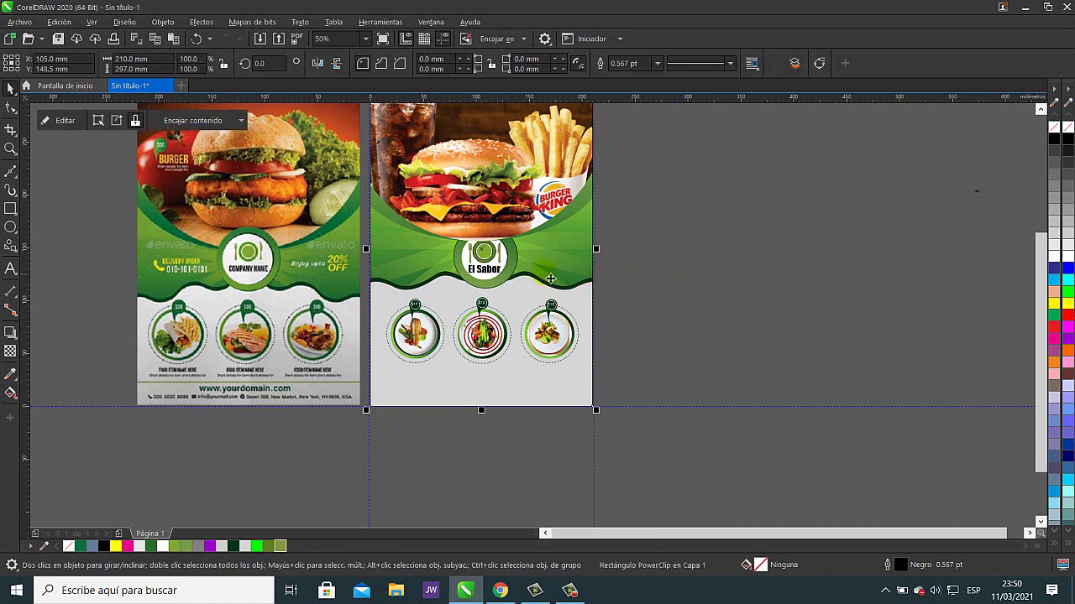
key(shift+Page_Up)
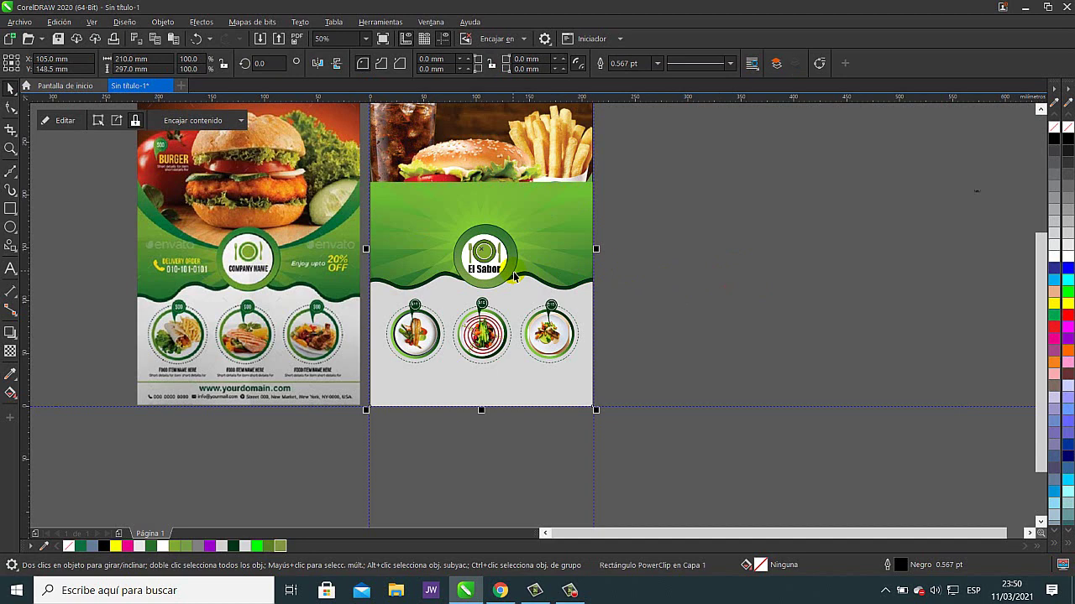
key(shift+Page_Down)
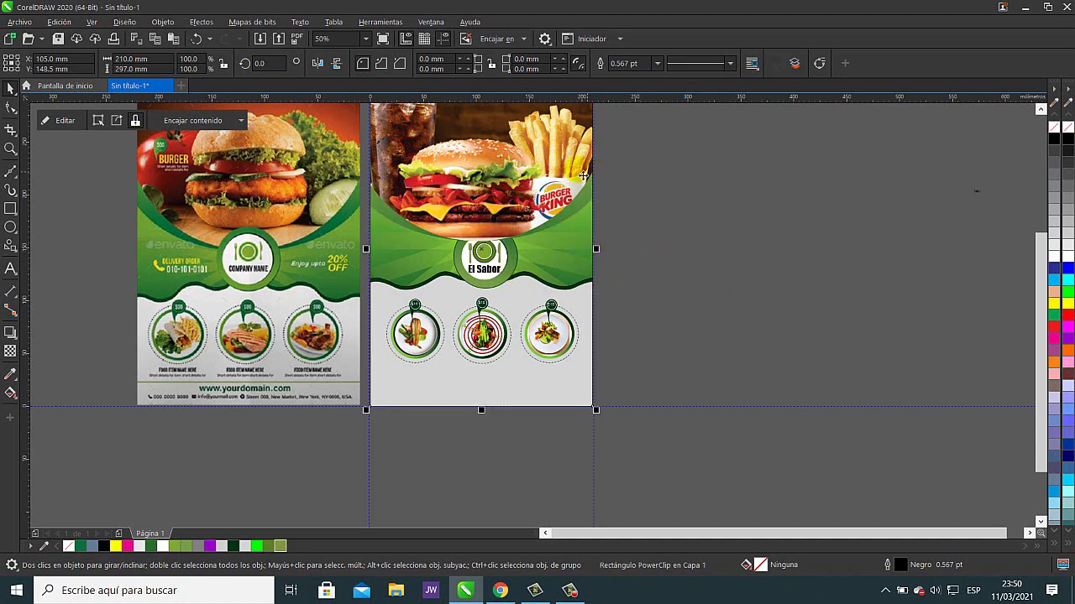
key(Escape)
click(547, 123)
key(shift+Page_Up)
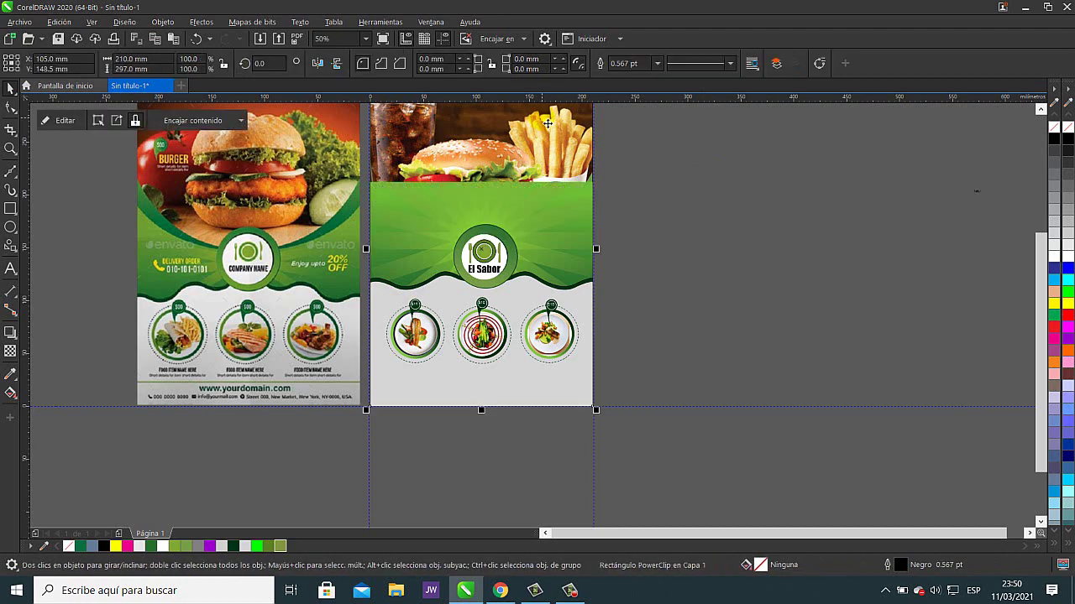
click(693, 156)
click(586, 132)
key(ctrl+z)
click(639, 241)
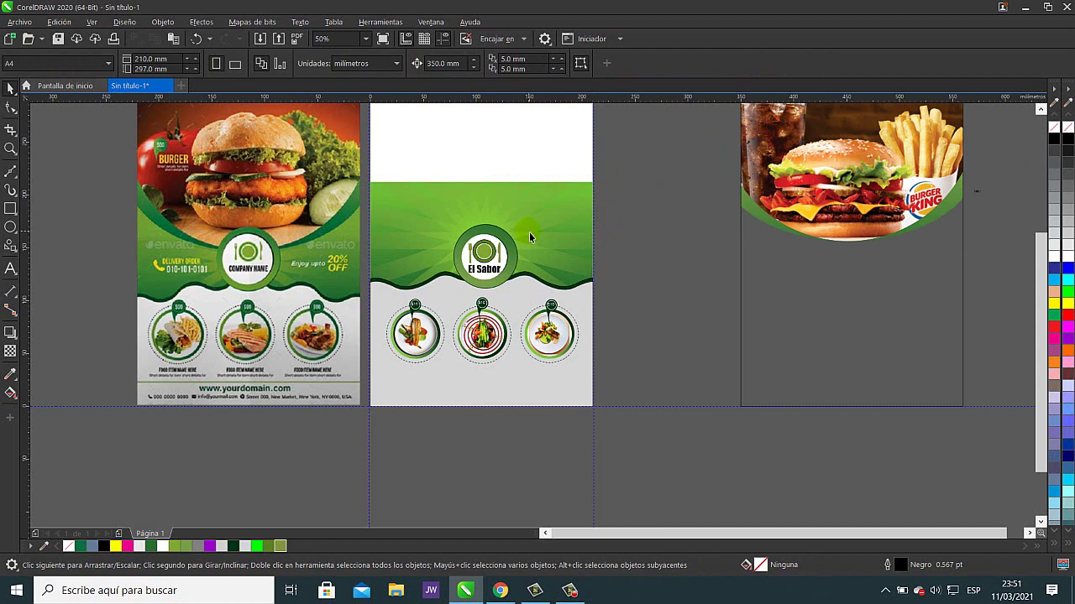
- Edit the header PowerClip's contents and move the sunburst rays lower
click(530, 240)
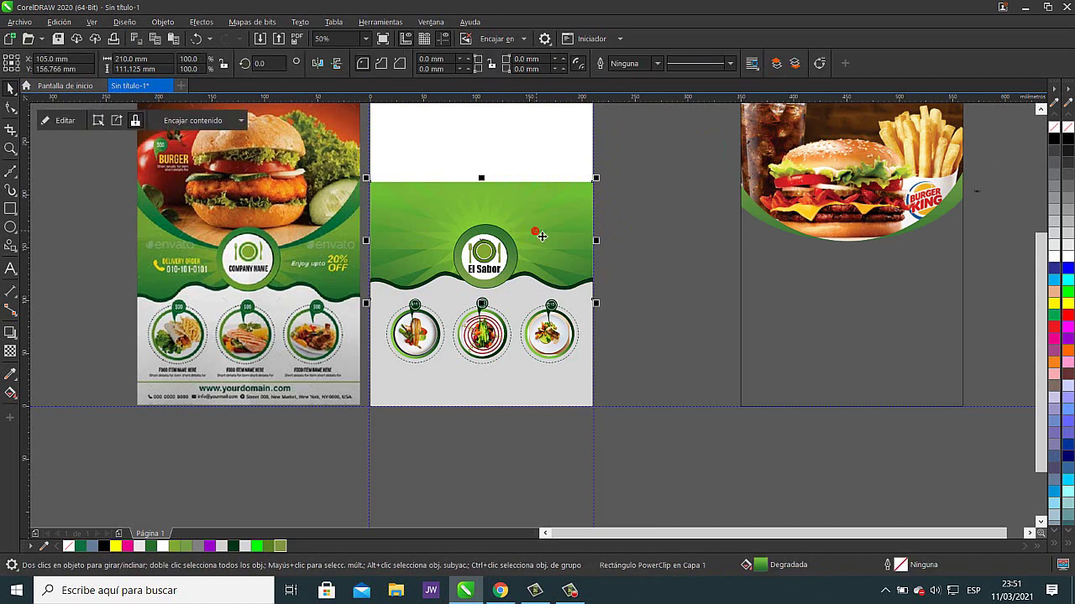
click(60, 120)
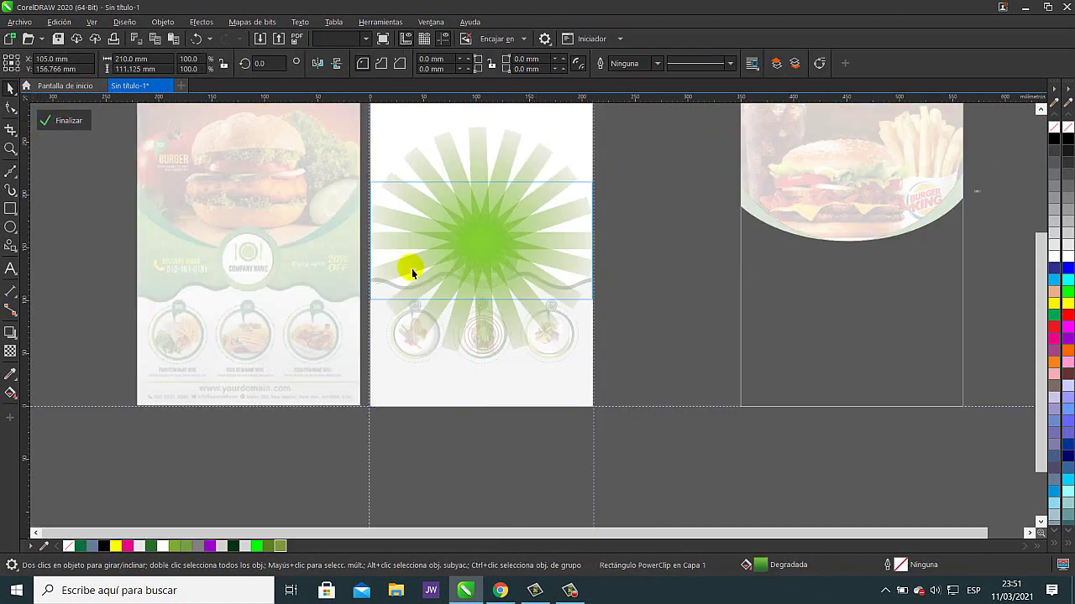
drag(480, 245, 487, 272)
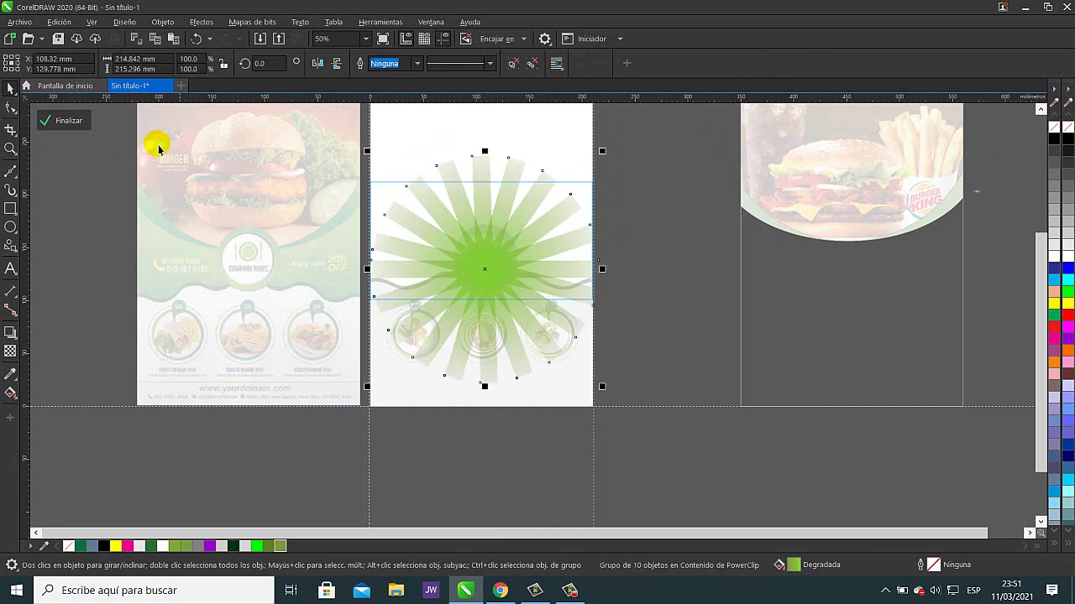
click(65, 120)
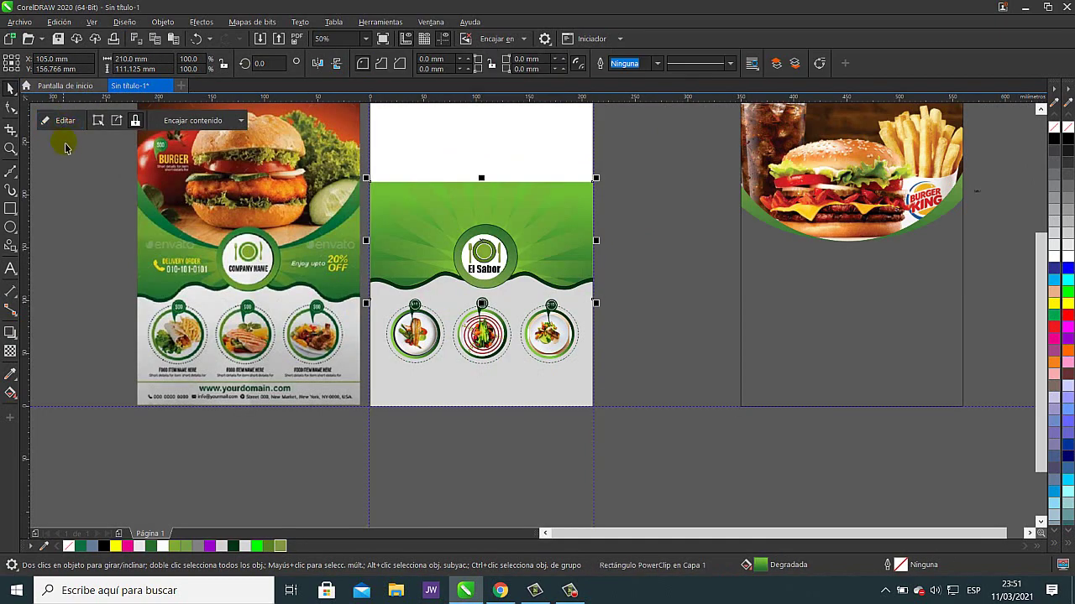
- Try placing the burger photo on the page, then undo to keep it beside the flyer
click(830, 193)
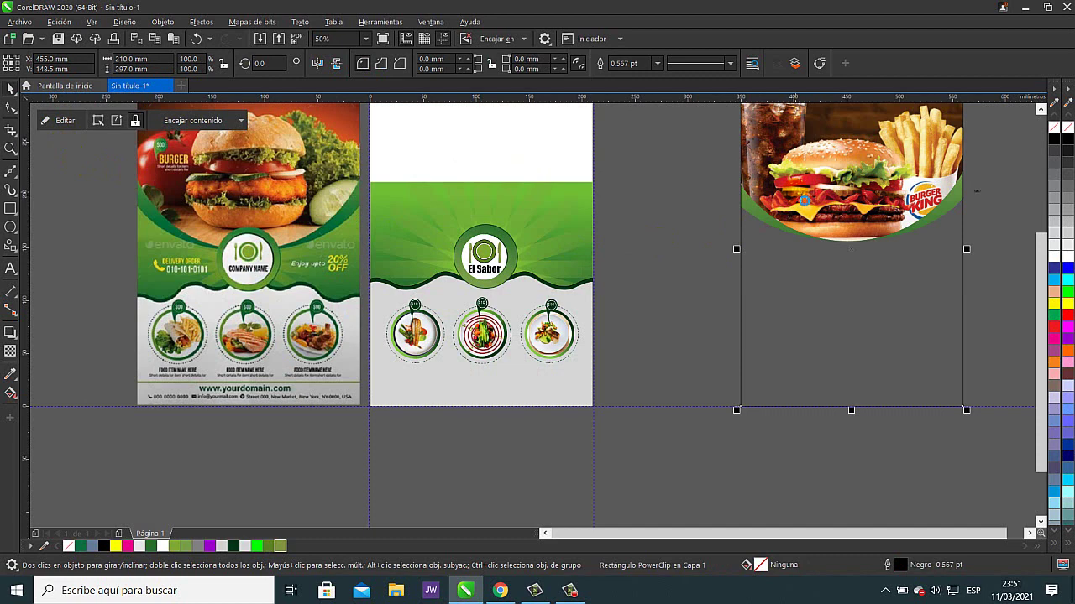
key(p)
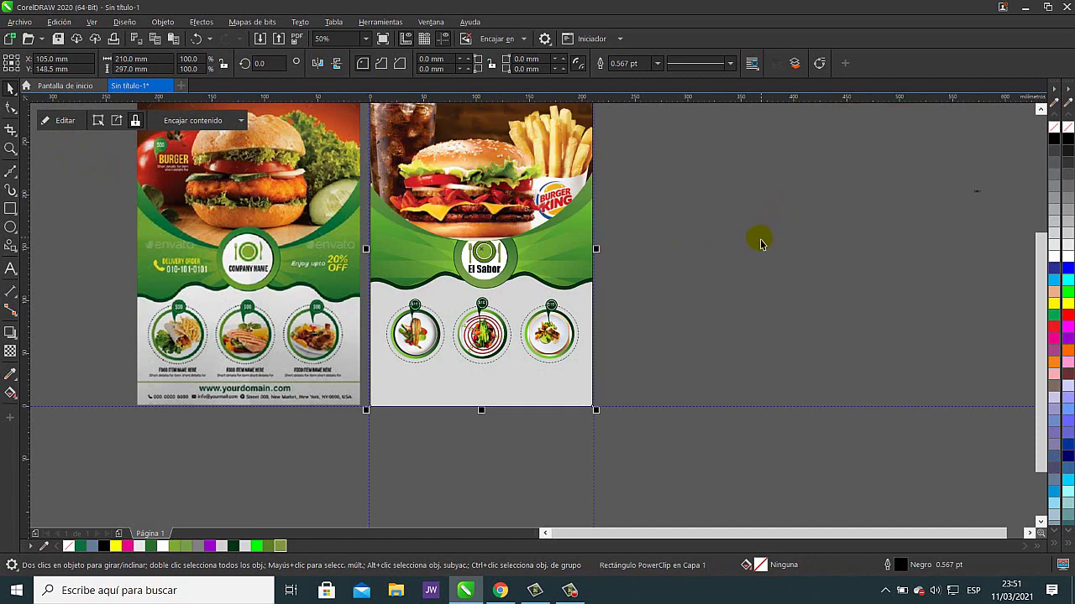
key(ctrl+z)
click(498, 270)
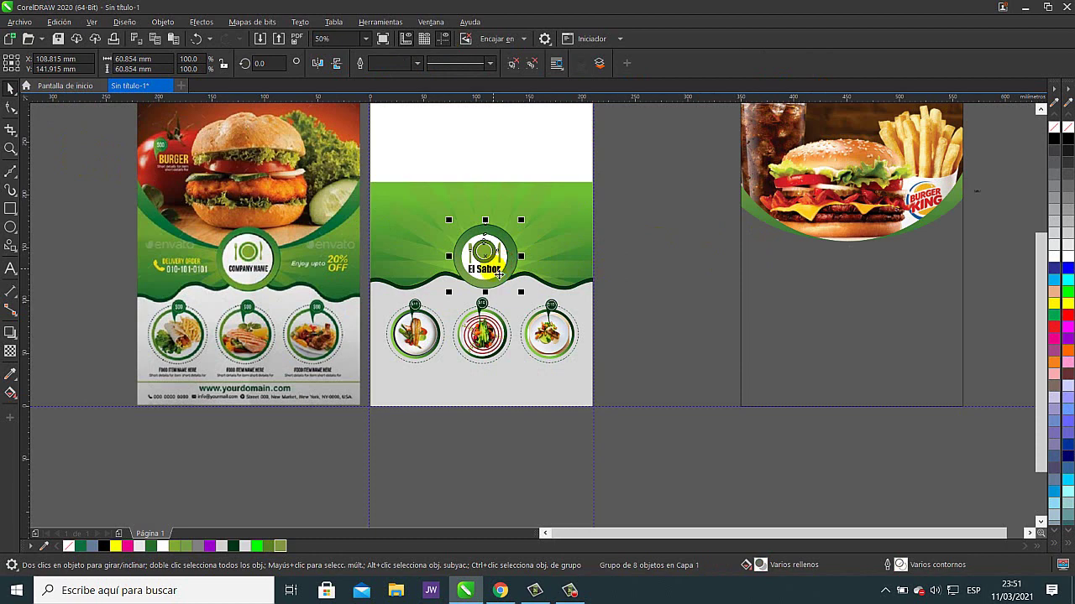
click(755, 214)
key(p)
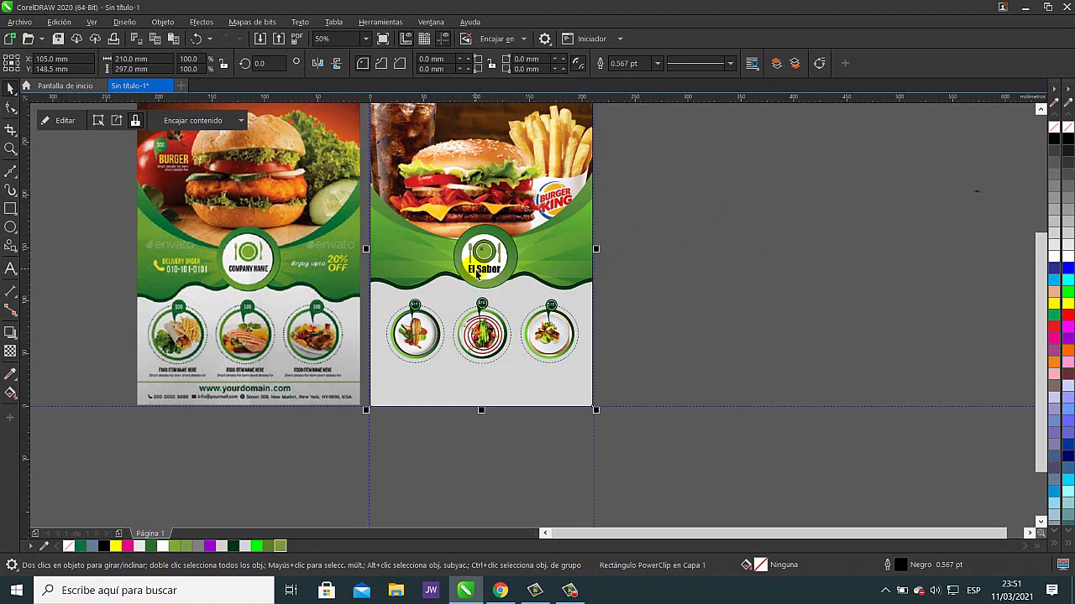
scroll(524, 273, up, 2)
scroll(535, 265, down, 2)
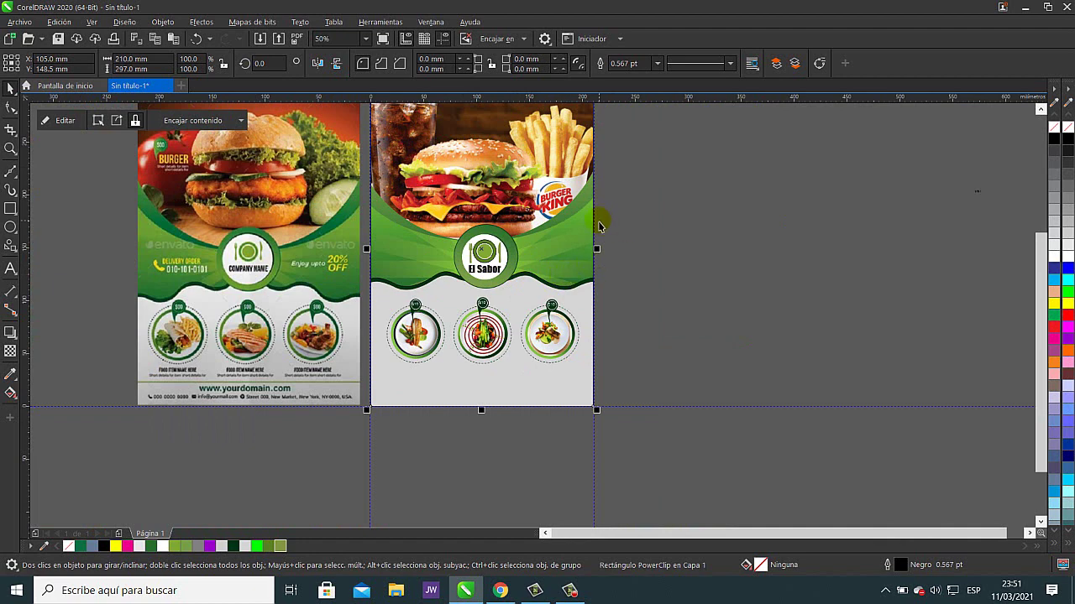
click(896, 191)
click(549, 142)
key(ctrl+z)
click(544, 255)
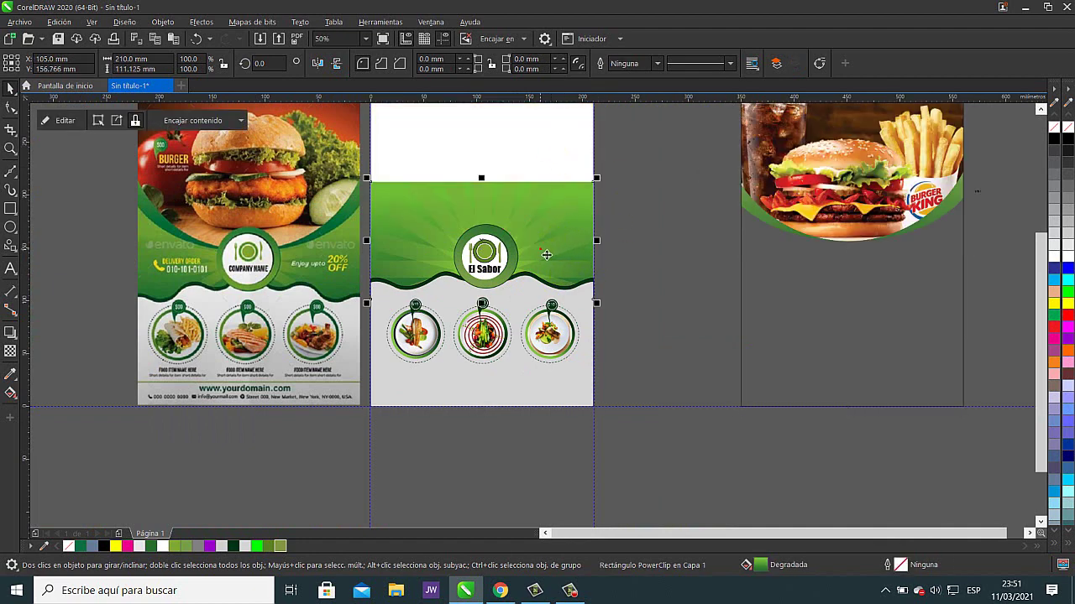
- Move the sunburst rays lower inside the header PowerClip
right_click(541, 248)
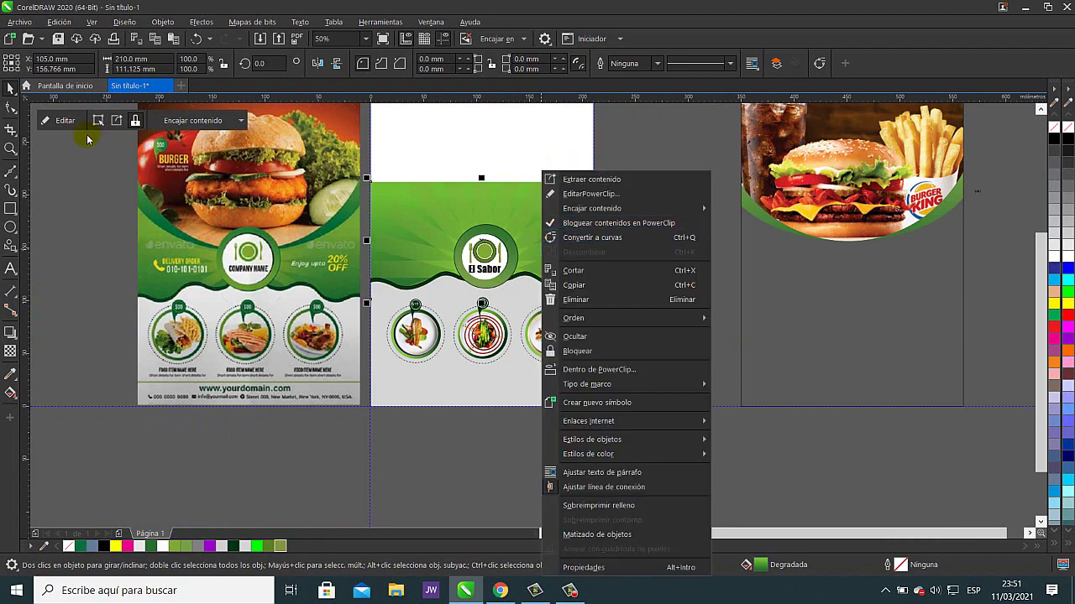
click(67, 121)
click(66, 120)
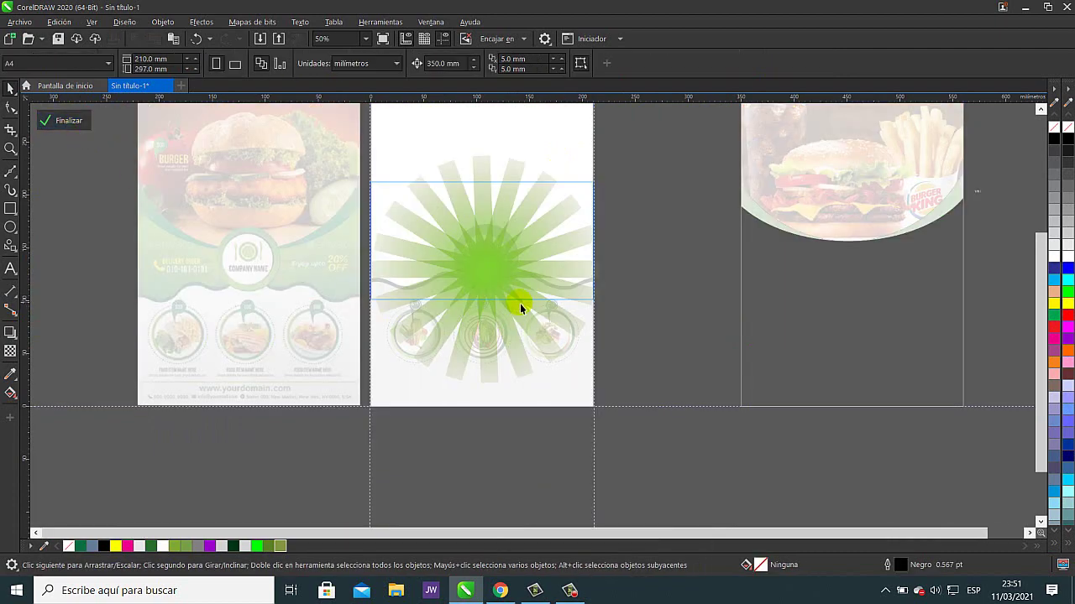
click(488, 272)
drag(486, 289, 489, 314)
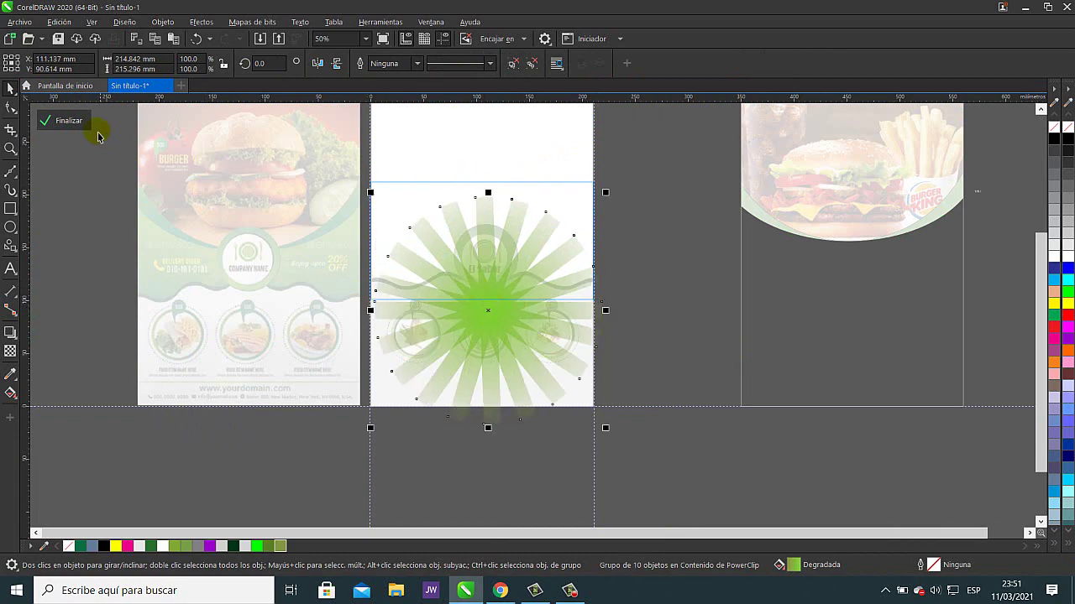
click(71, 123)
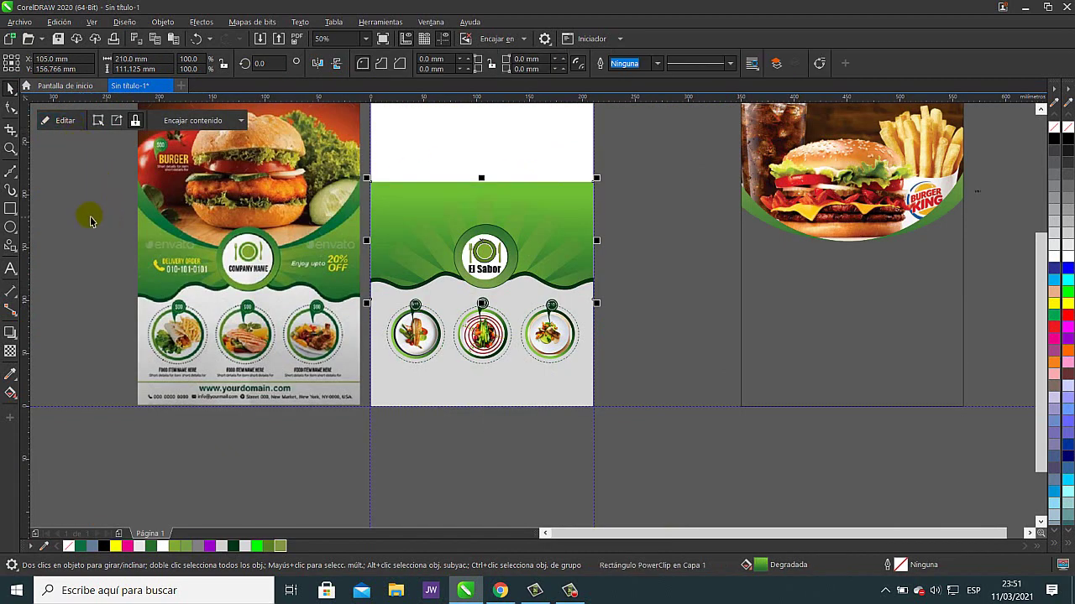
- Drag the burger photo over the flyer's top, then undo that placement
click(734, 210)
click(771, 202)
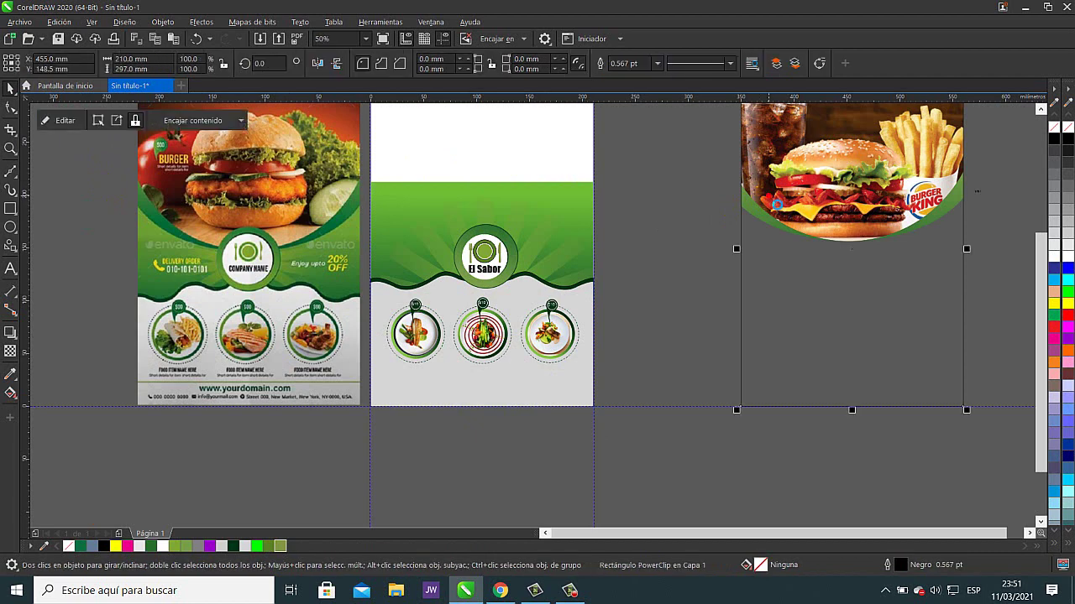
drag(770, 201, 401, 201)
click(714, 285)
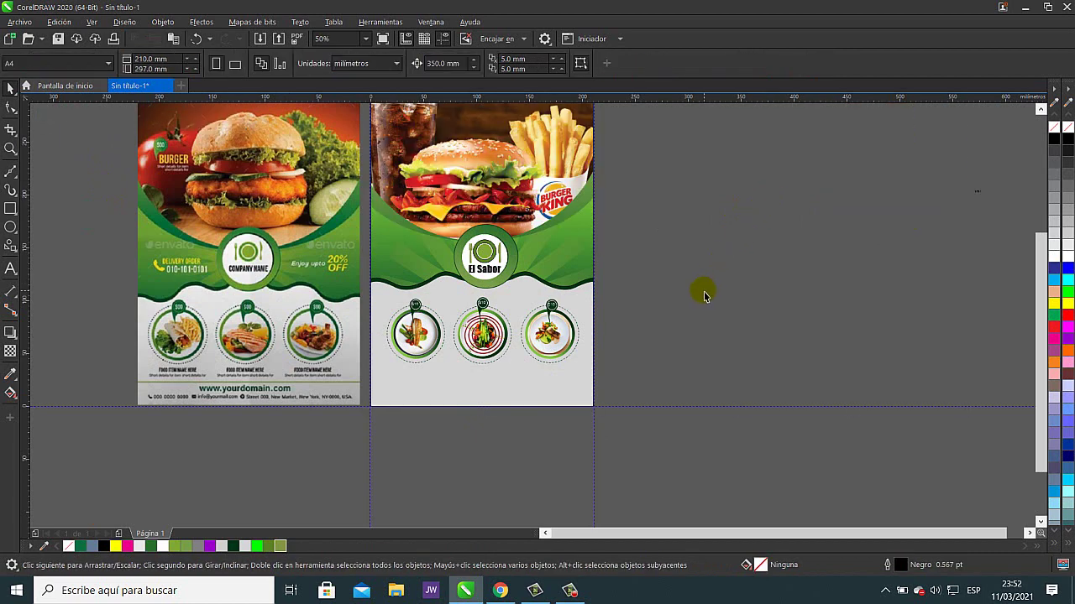
click(578, 168)
key(ctrl+z)
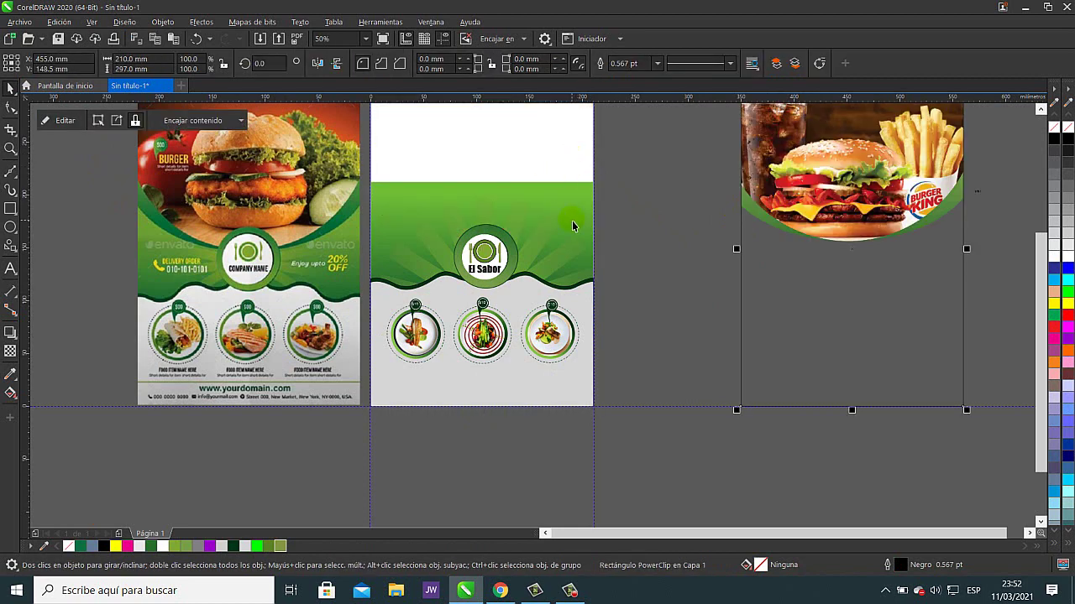
- Shrink the sunburst rays to 81.5% and recentre them behind the logo
click(573, 223)
click(59, 120)
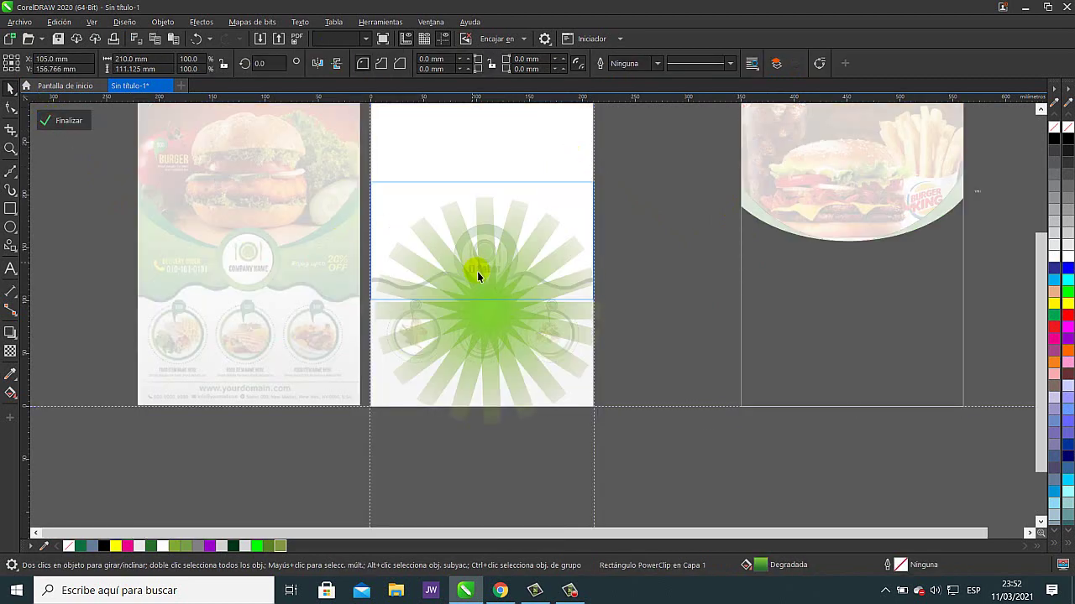
drag(486, 312, 487, 295)
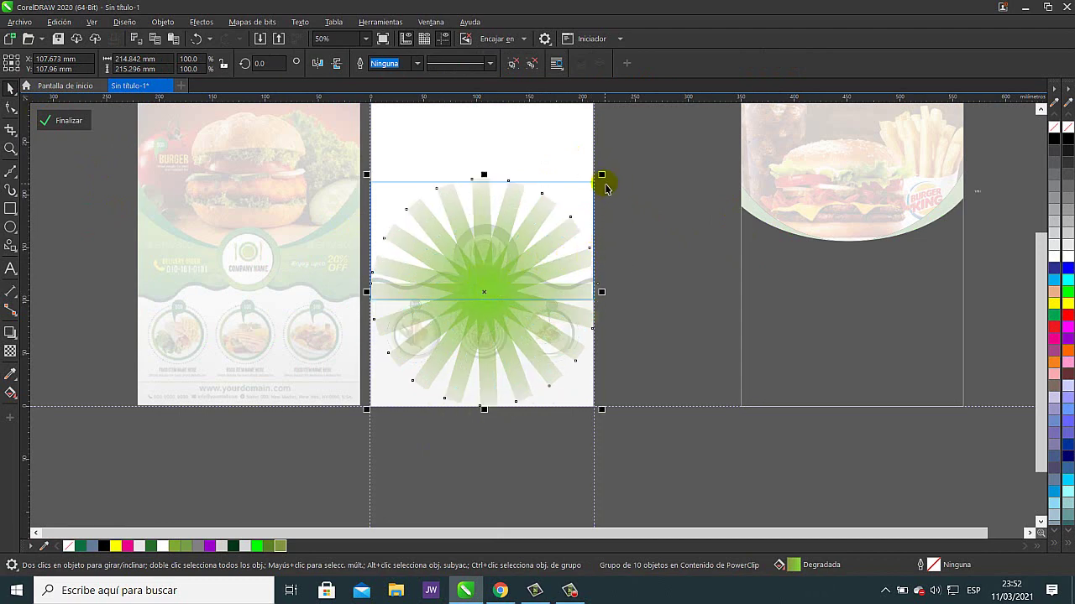
drag(602, 175, 581, 195)
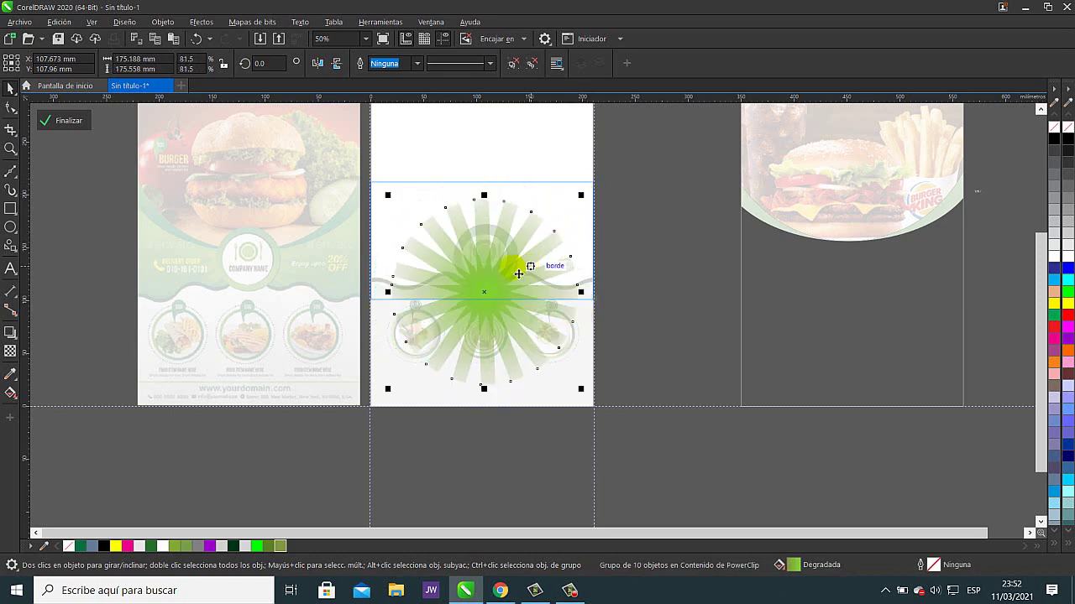
click(61, 118)
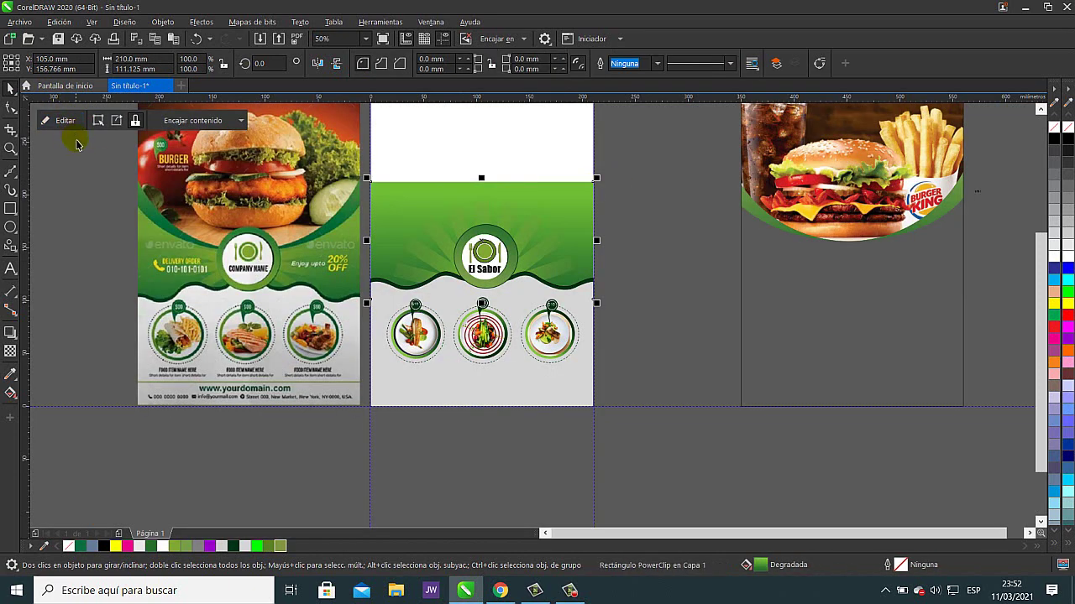
click(65, 120)
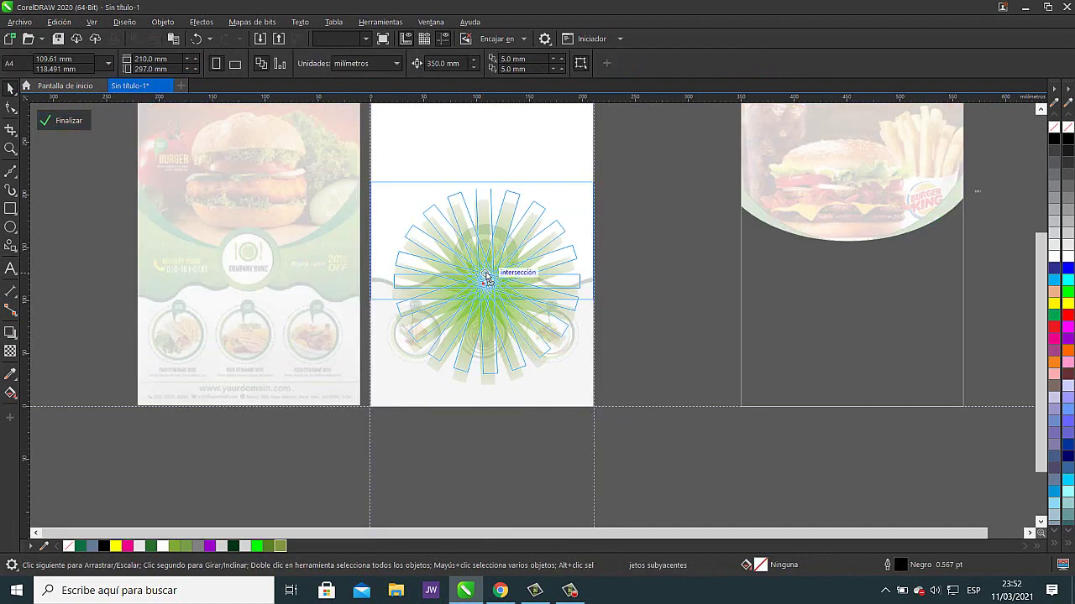
drag(486, 278, 489, 262)
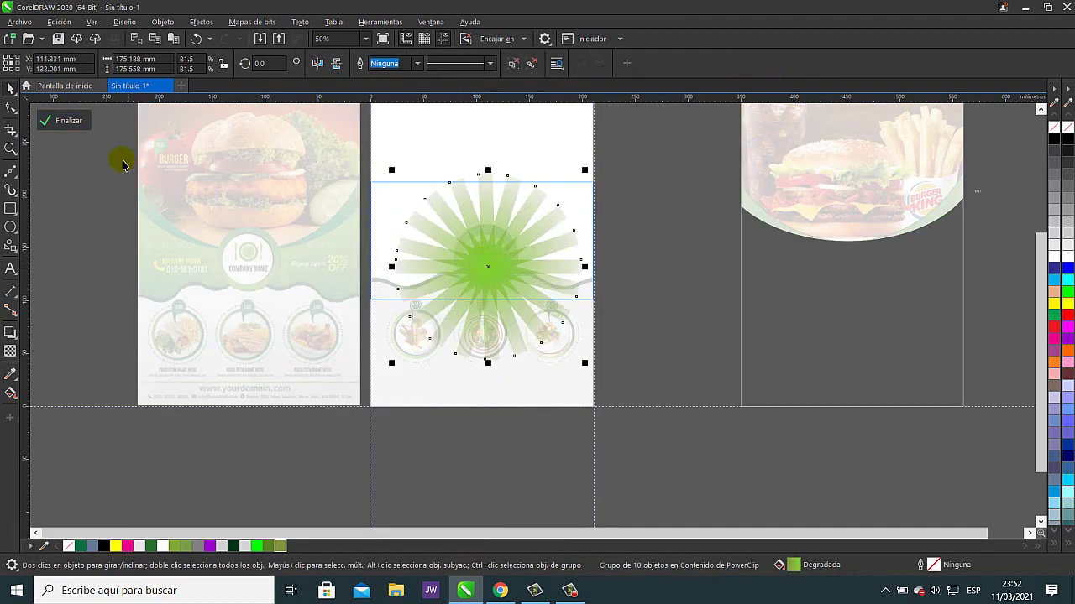
click(69, 120)
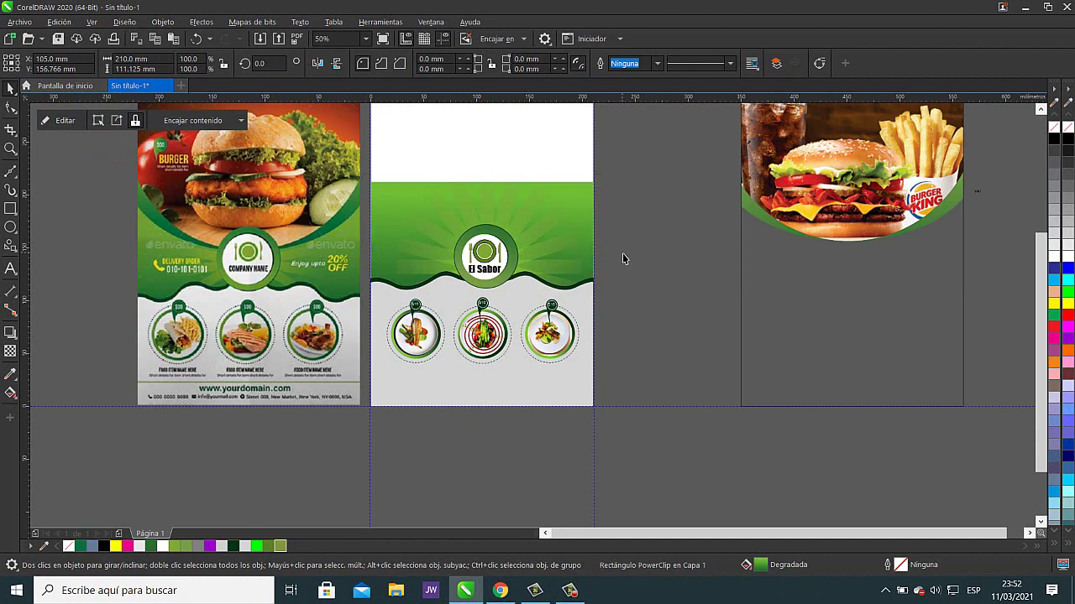
- Nudge the burger photo left onto the top of the flyer
click(820, 193)
key(Left)
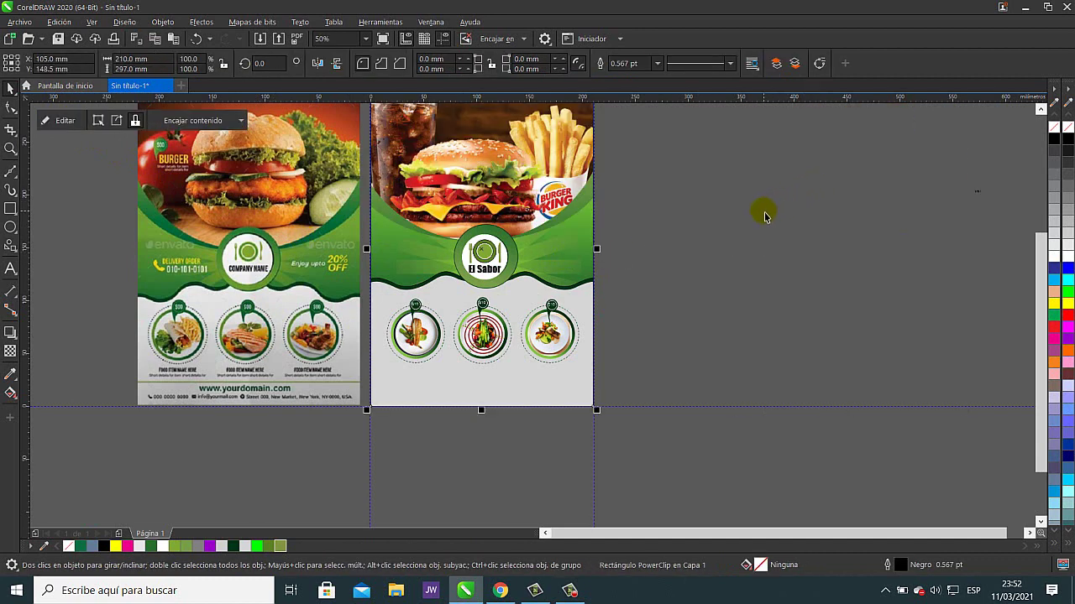
click(760, 214)
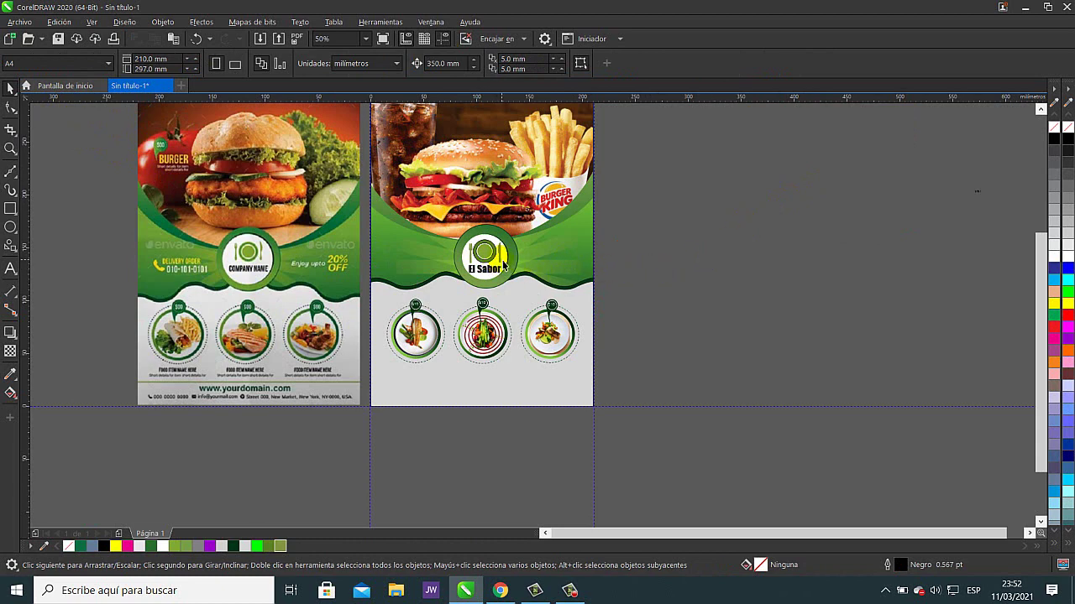
- Scale the El Sabor logo group to about 101.5% (63.4 mm) and recentre it on the header
drag(635, 212, 442, 302)
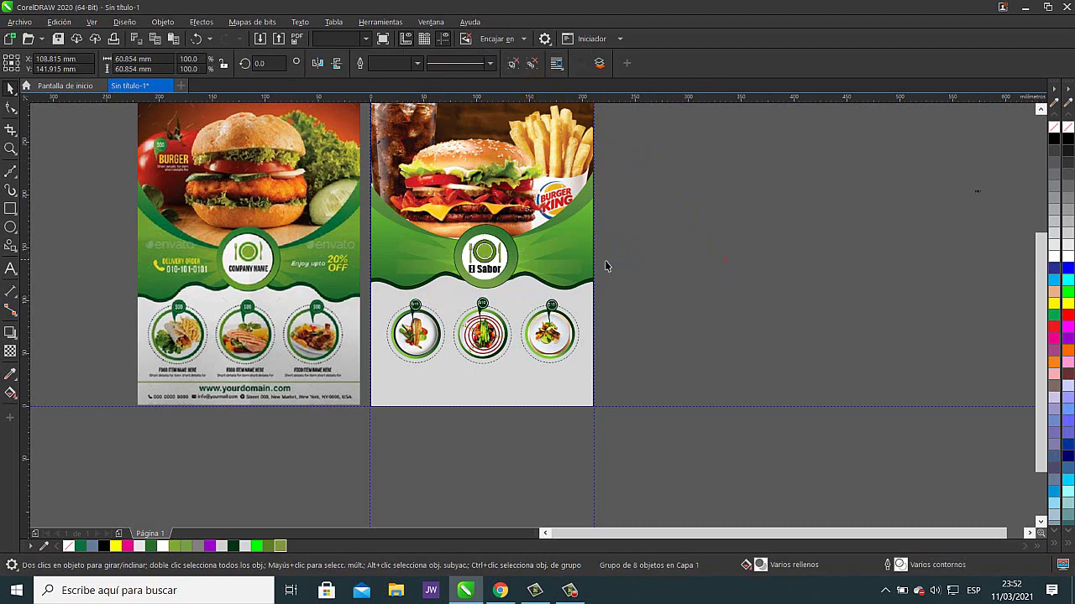
drag(494, 265, 497, 275)
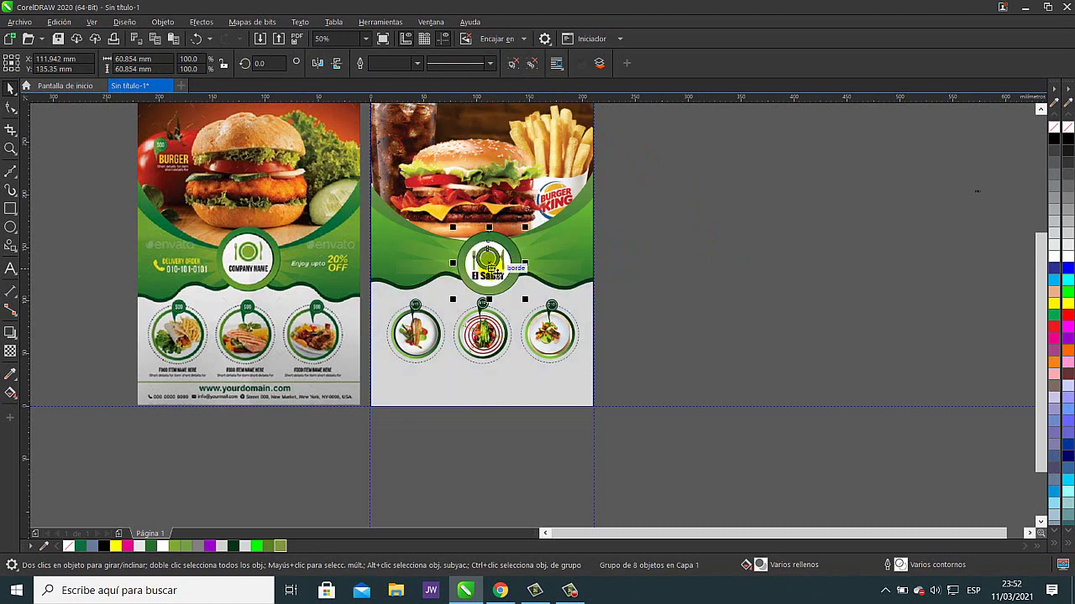
scroll(522, 261, up, 3)
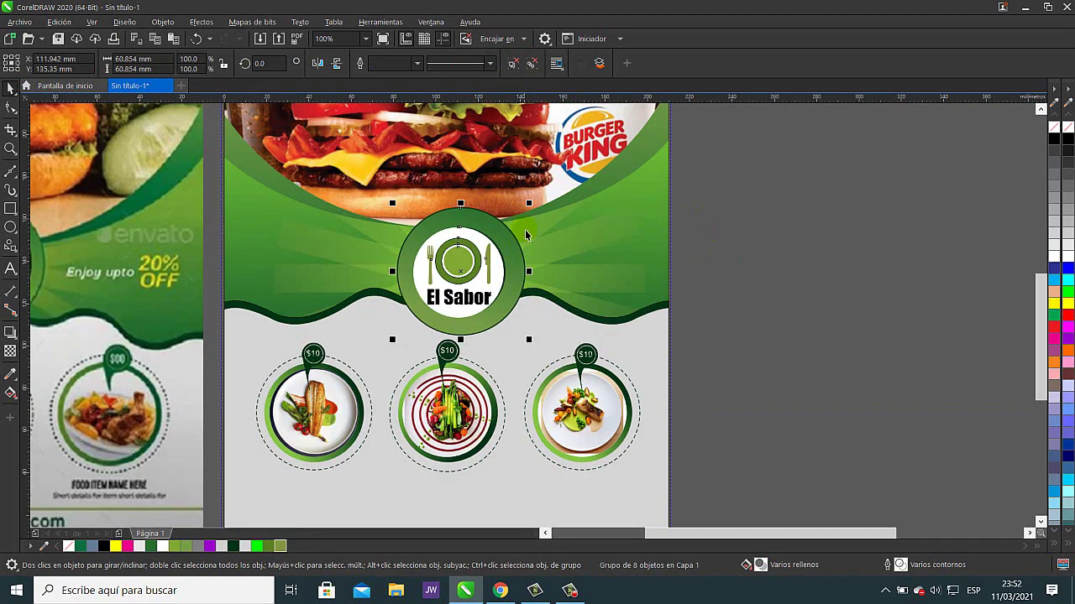
drag(536, 198, 545, 204)
drag(522, 248, 491, 263)
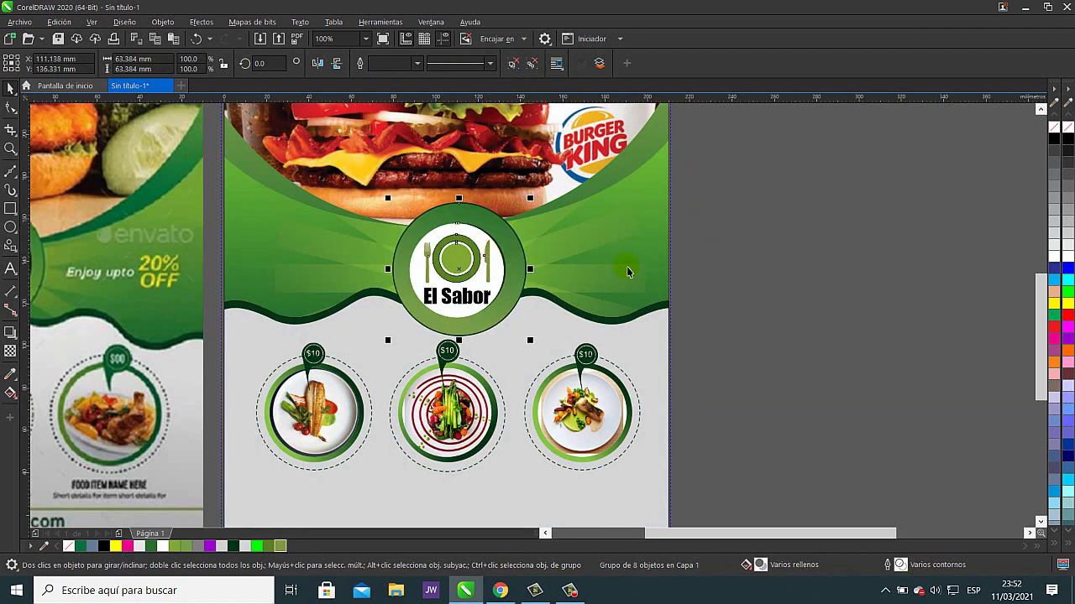
click(708, 298)
scroll(664, 314, down, 4)
scroll(629, 317, right, 2)
scroll(568, 295, up, 2)
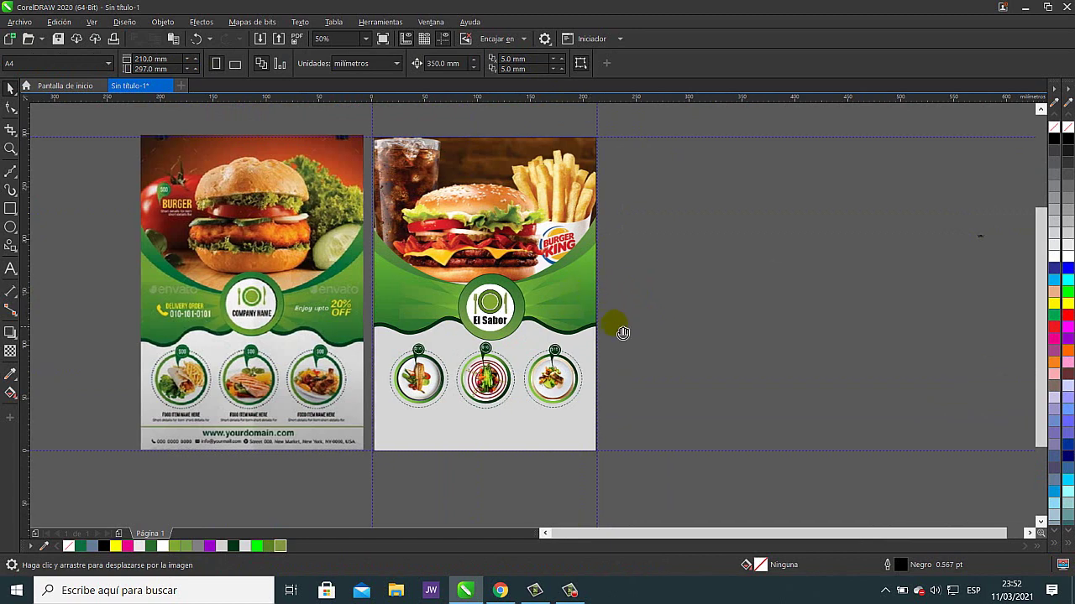
scroll(647, 299, left, 1)
scroll(647, 300, down, 1)
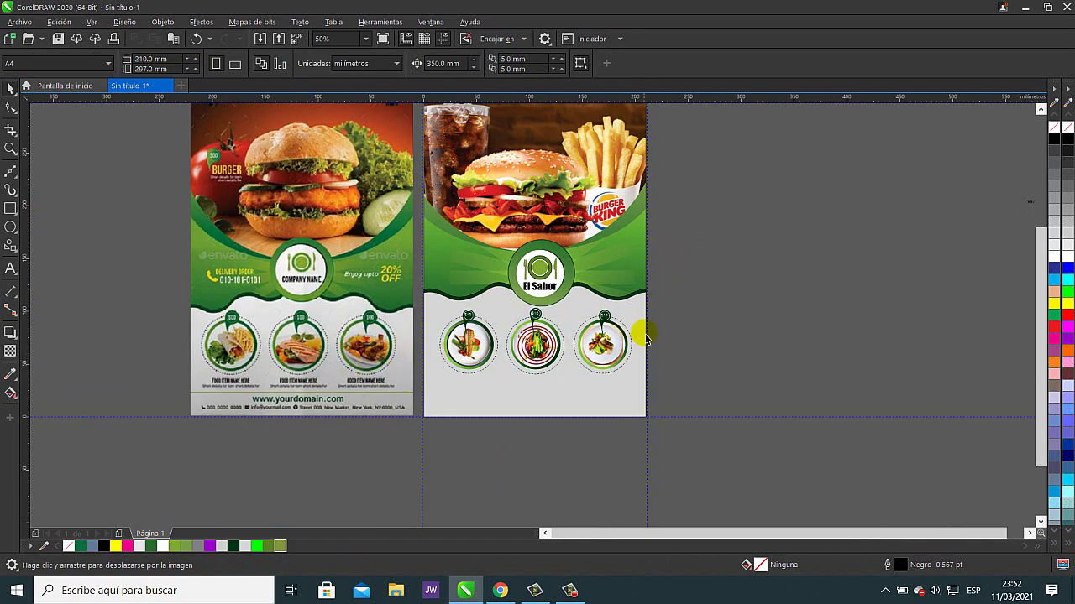
scroll(697, 311, right, 1)
scroll(697, 310, up, 1)
- Create a yellow 40.4 pt Arial 'Orden Delivery' text line and drag it onto the flyer header
click(11, 268)
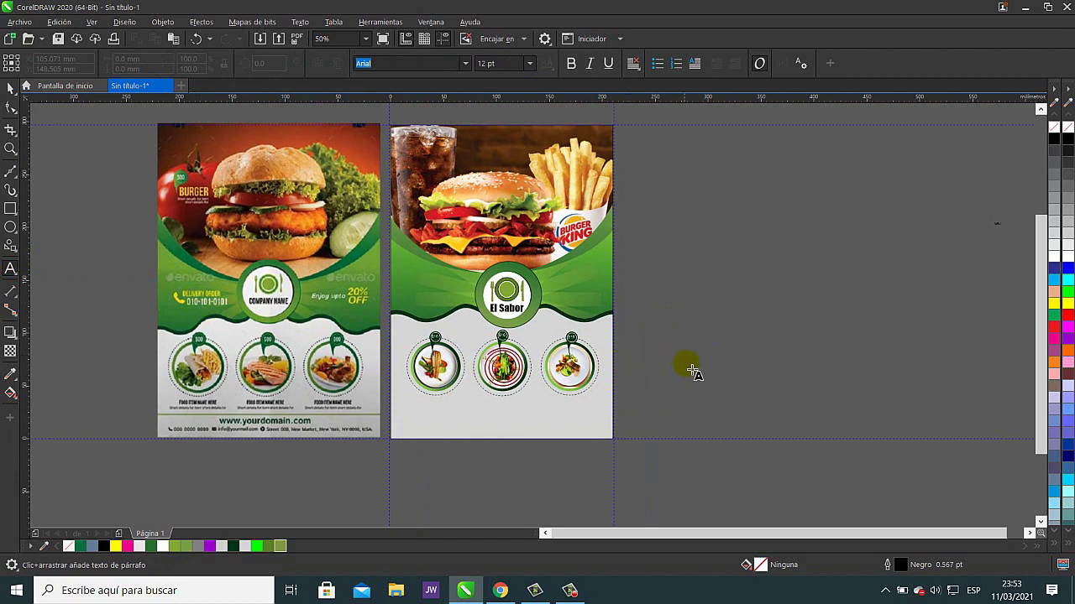
scroll(215, 300, up, 2)
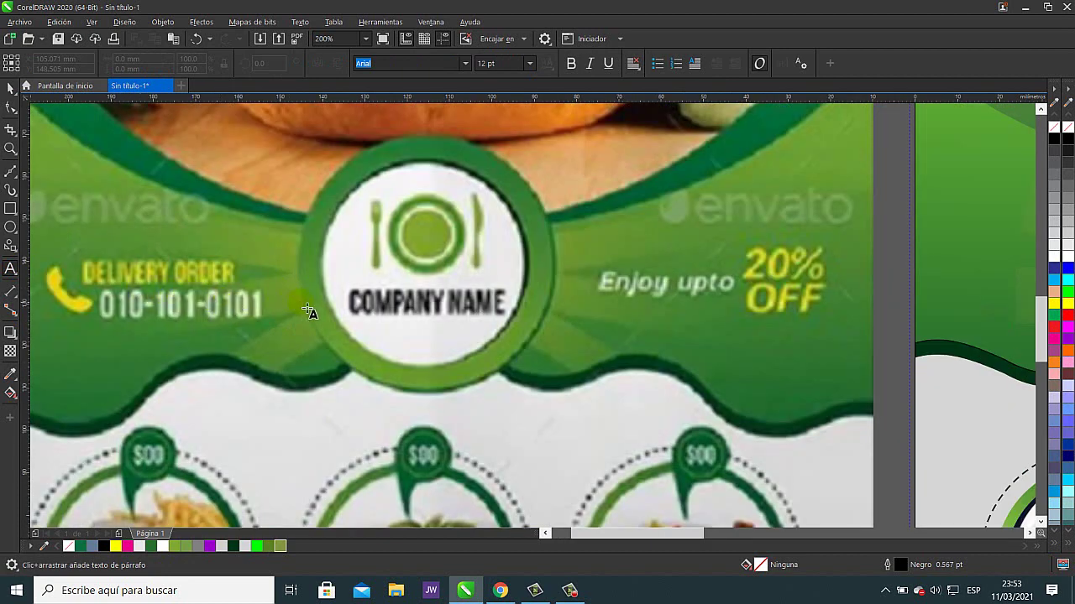
scroll(370, 311, down, 1)
scroll(527, 310, down, 1)
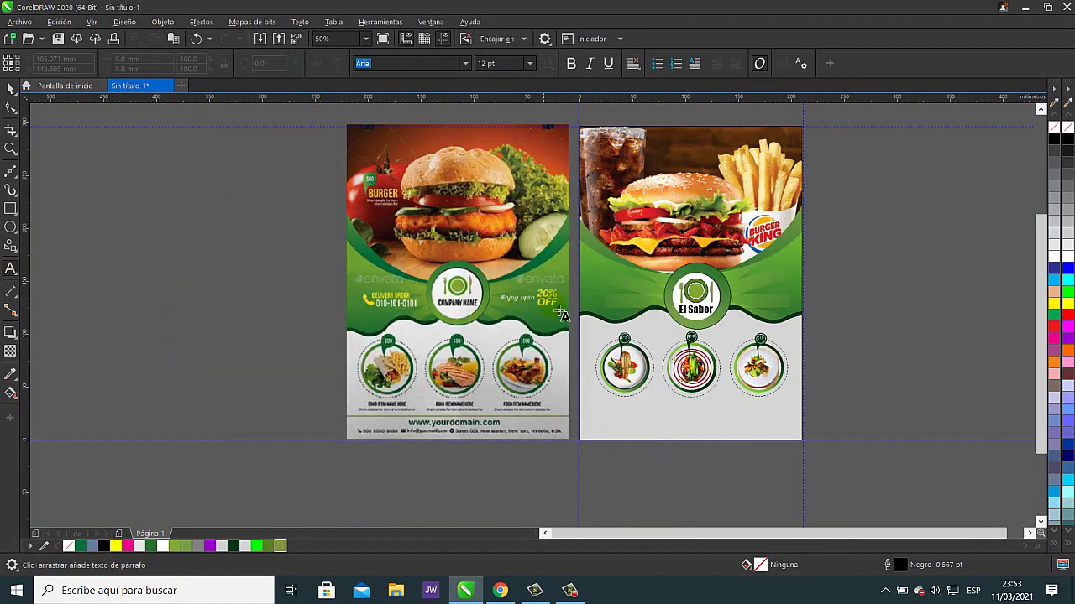
scroll(588, 315, right, 3)
click(611, 312)
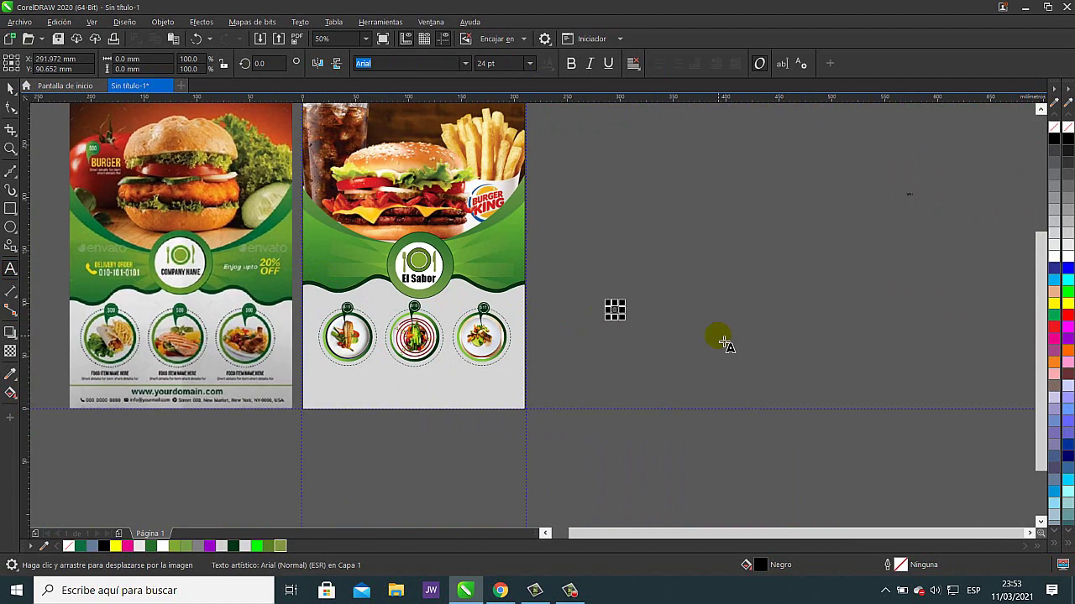
text(Orden Delivery)
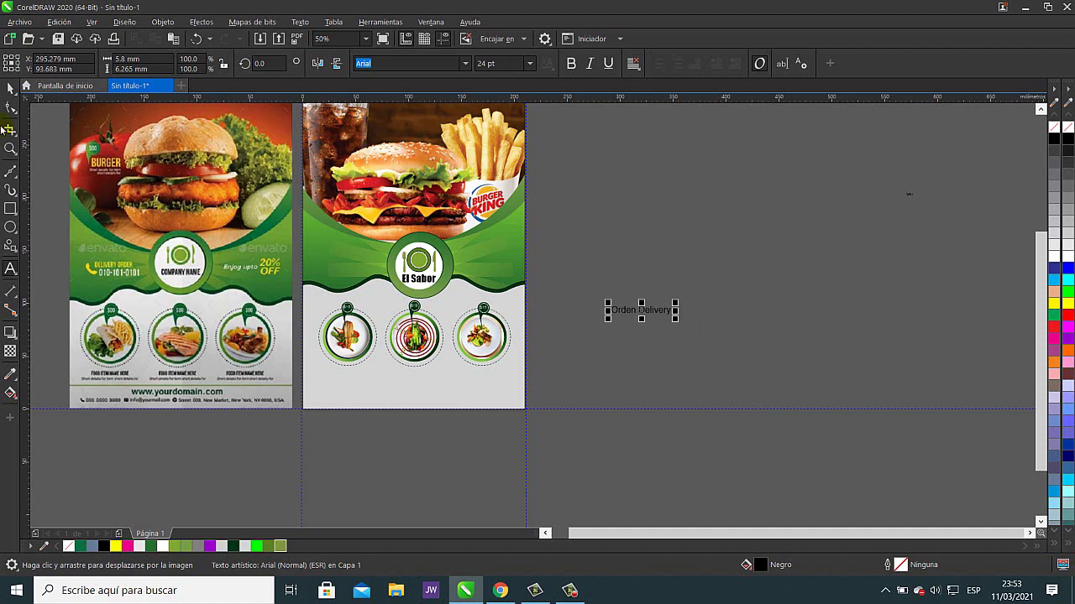
key(ctrl+space)
drag(680, 304, 634, 314)
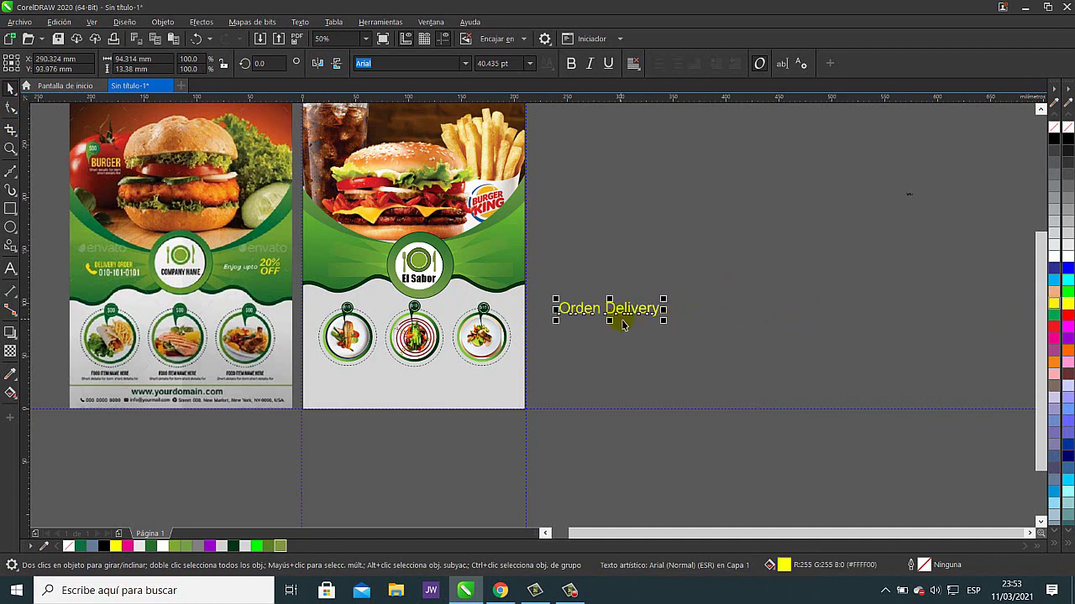
drag(634, 311, 374, 257)
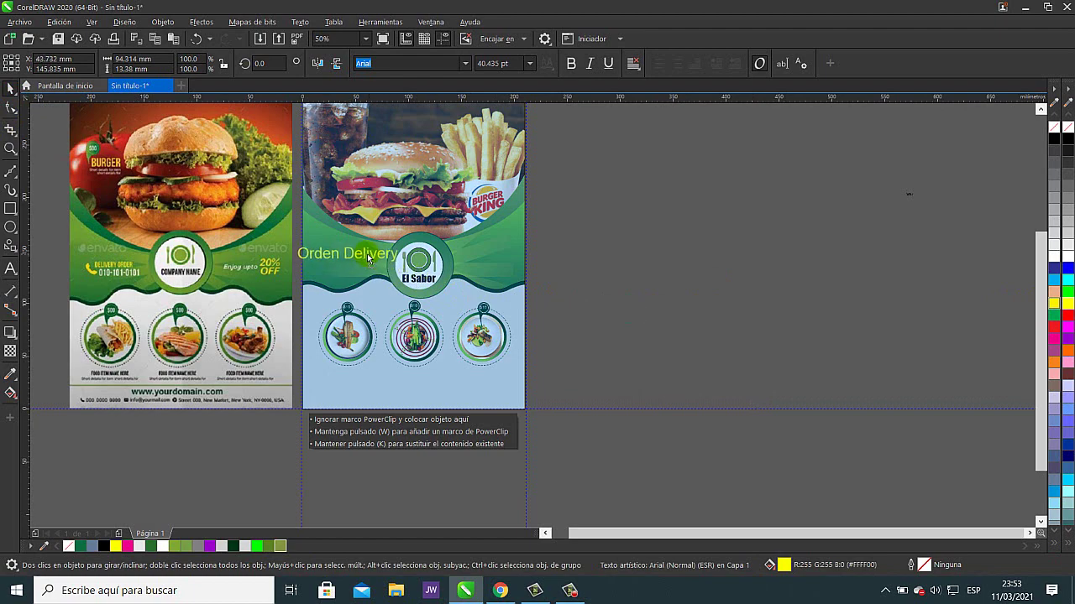
- Shrink 'Orden Delivery' to about 26 pt and place it left of the El Sabor badge
key(h)
drag(507, 277, 792, 326)
scroll(661, 268, up, 3)
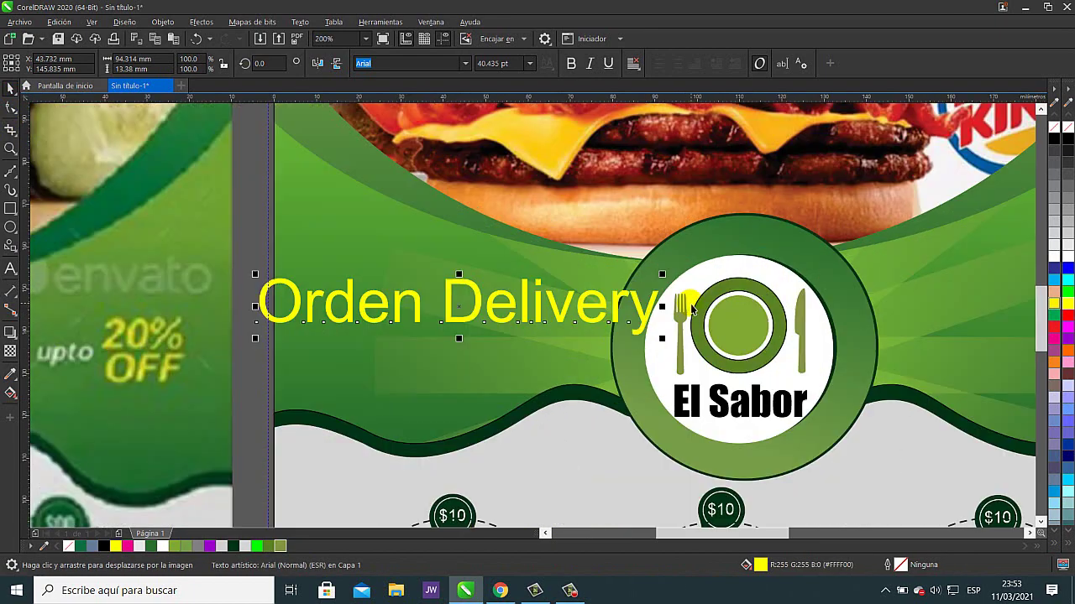
drag(669, 283, 594, 293)
drag(462, 321, 602, 301)
- Set 'Orden Delivery' in Georgia and stretch it taller
scroll(574, 332, down, 2)
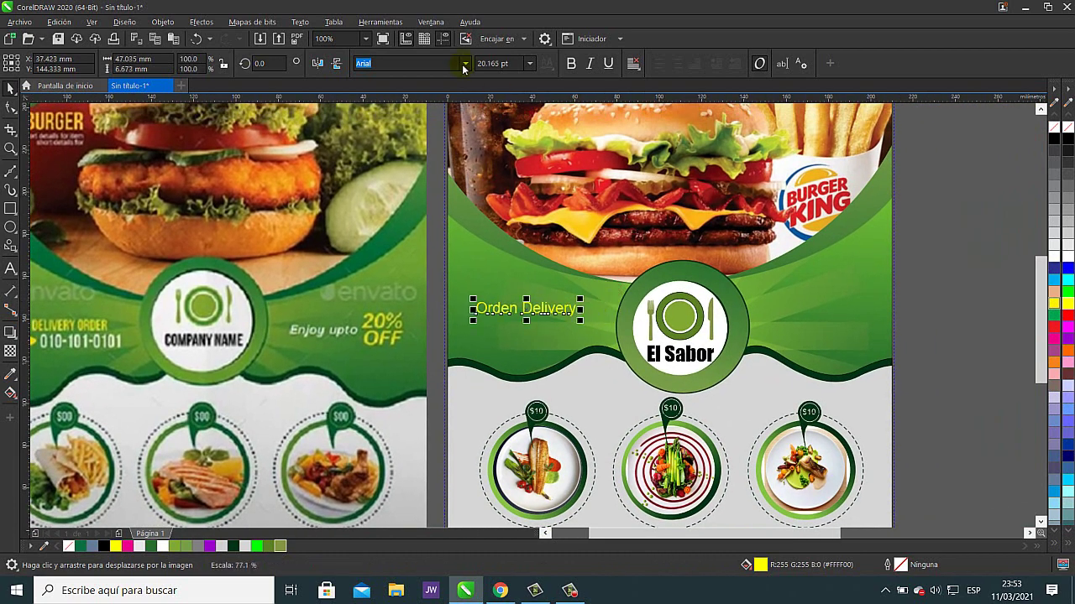
click(465, 63)
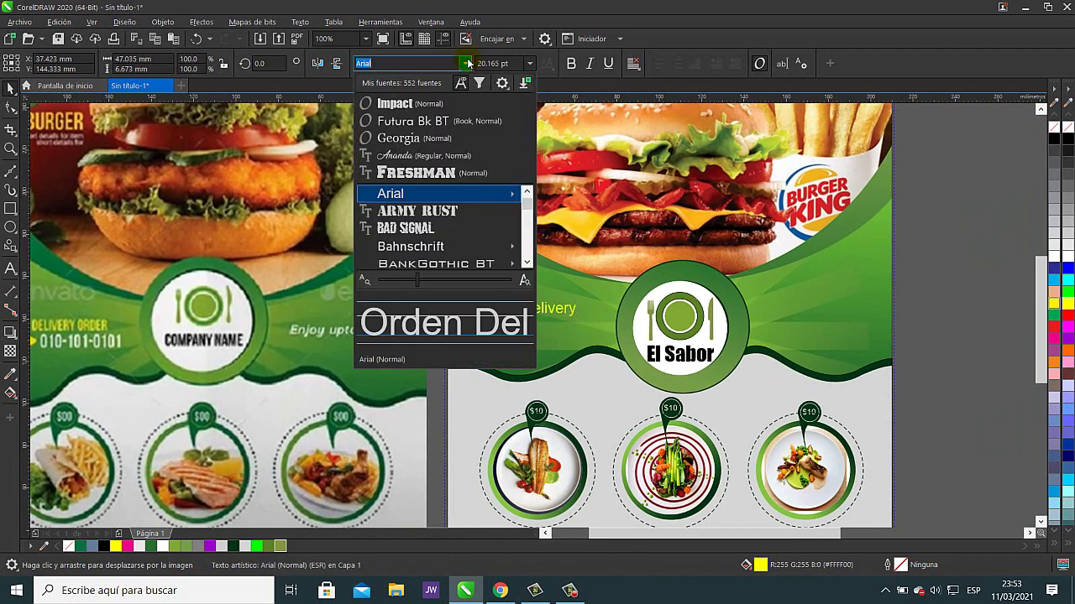
click(415, 141)
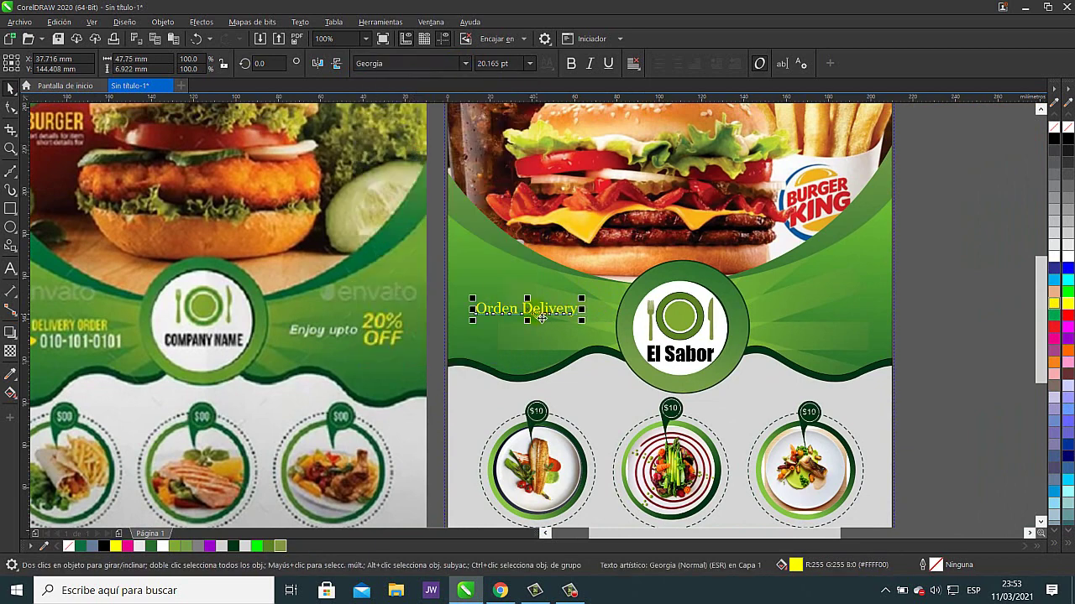
drag(534, 326, 546, 349)
- Replace the copied line's text with the delivery phone number
click(10, 268)
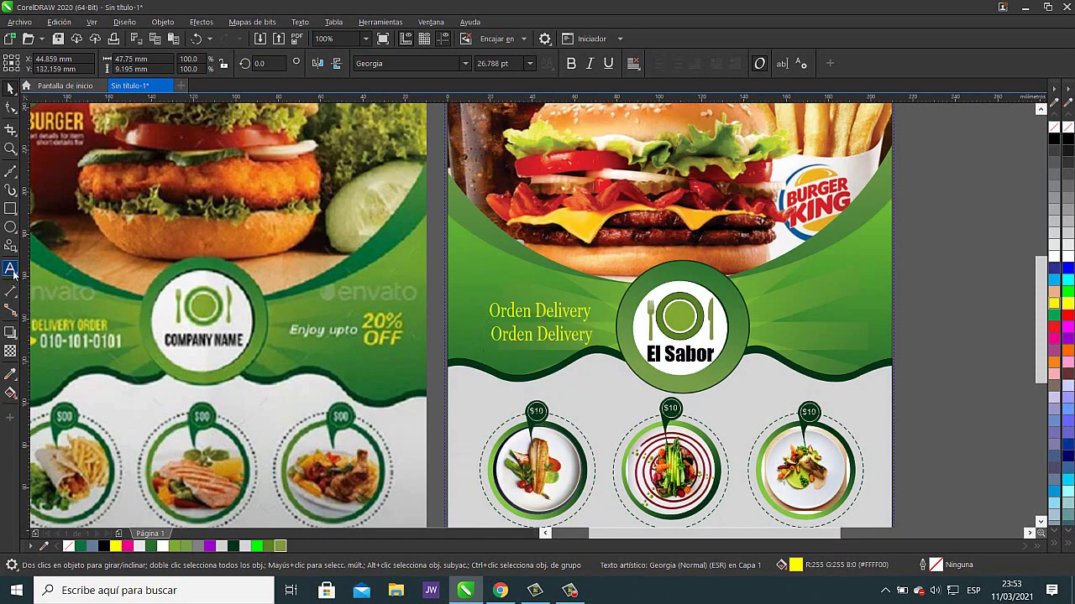
double_click(516, 346)
triple_click(516, 346)
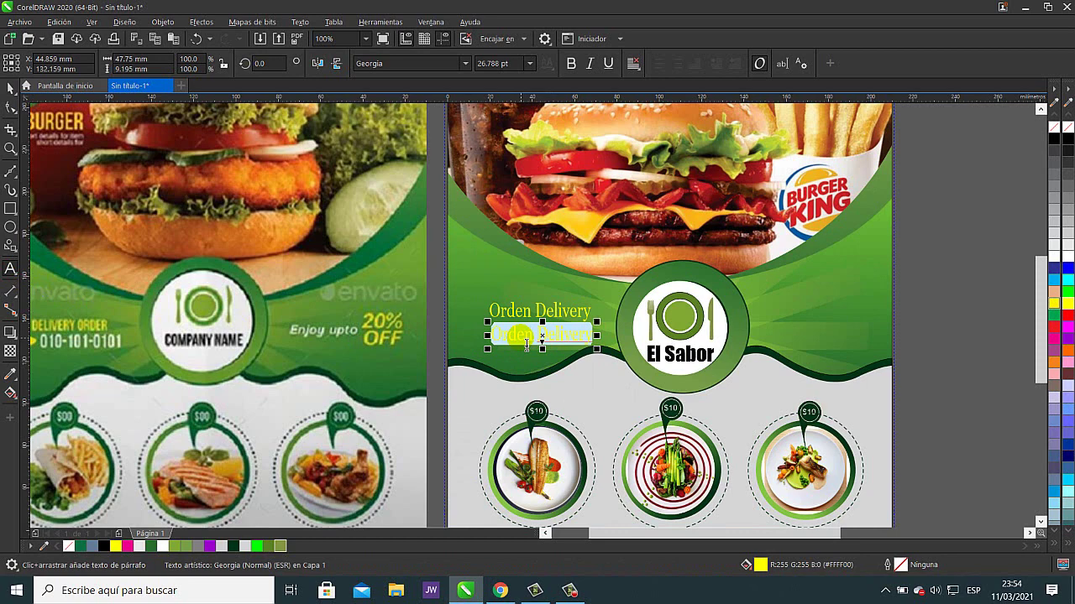
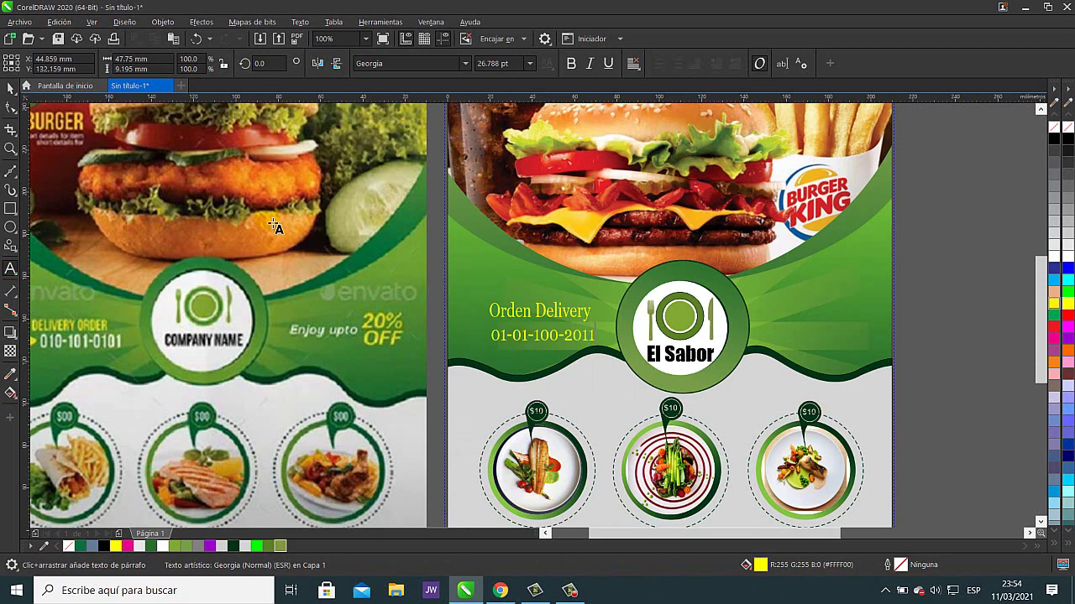
key(Escape)
- Colour the phone number white
click(10, 87)
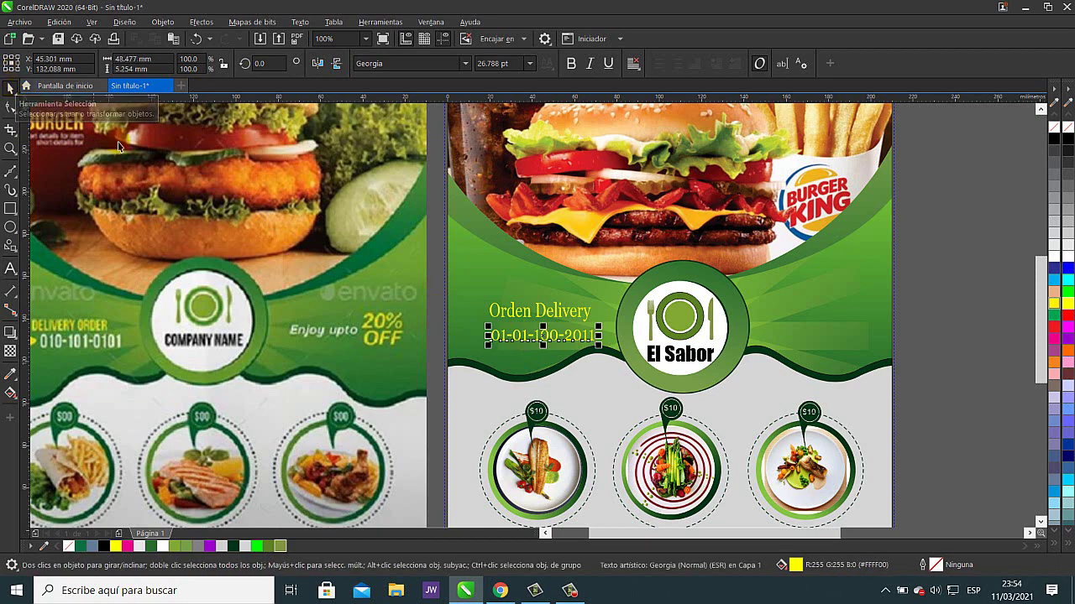
click(1054, 256)
click(989, 290)
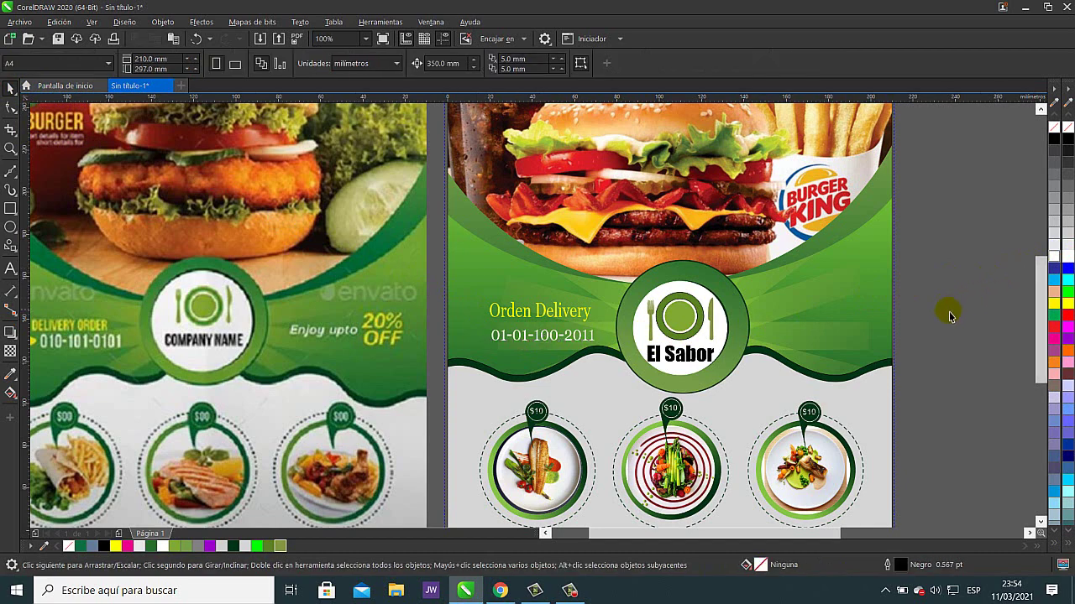
scroll(704, 363, left, 3)
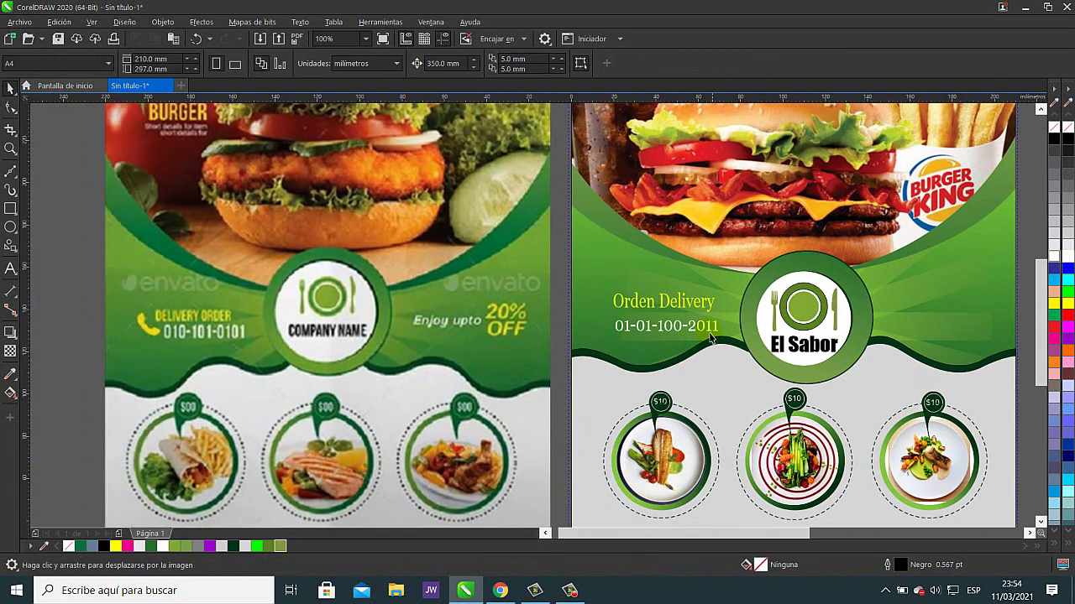
mouse_move(712, 334)
mouse_down()
mouse_move(538, 341)
mouse_move(535, 319)
mouse_move(771, 297)
mouse_up()
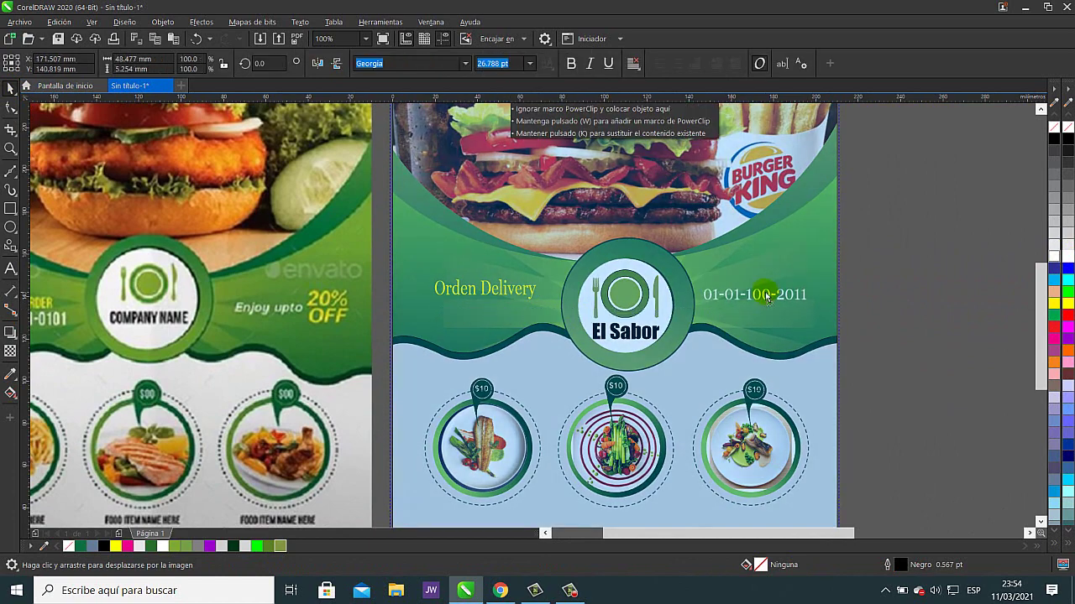
- Change the copied number right of the badge to 'Descuento' and narrow it slightly
click(10, 269)
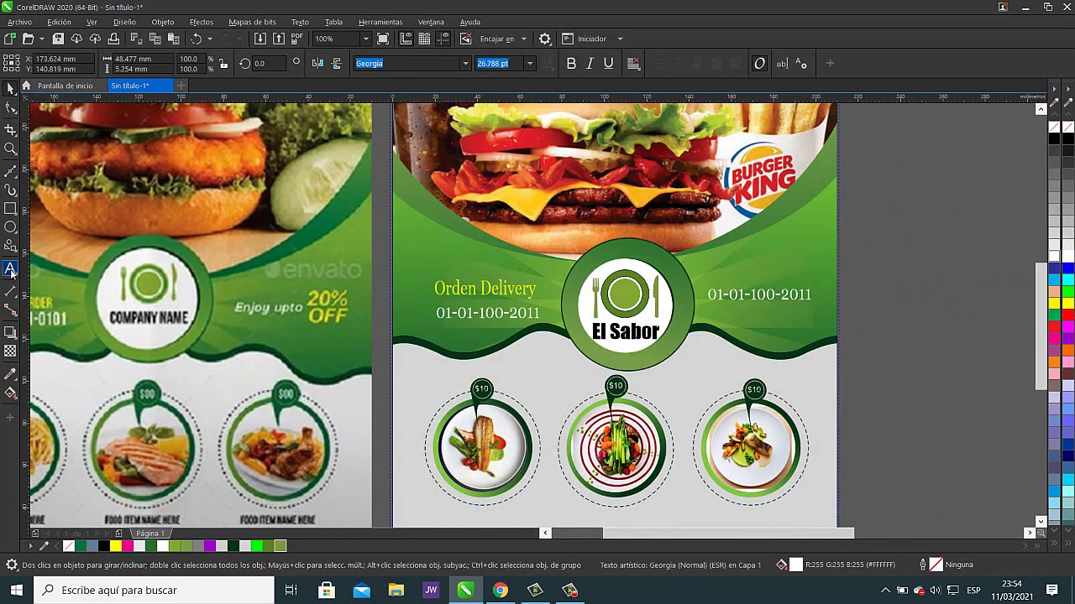
double_click(759, 295)
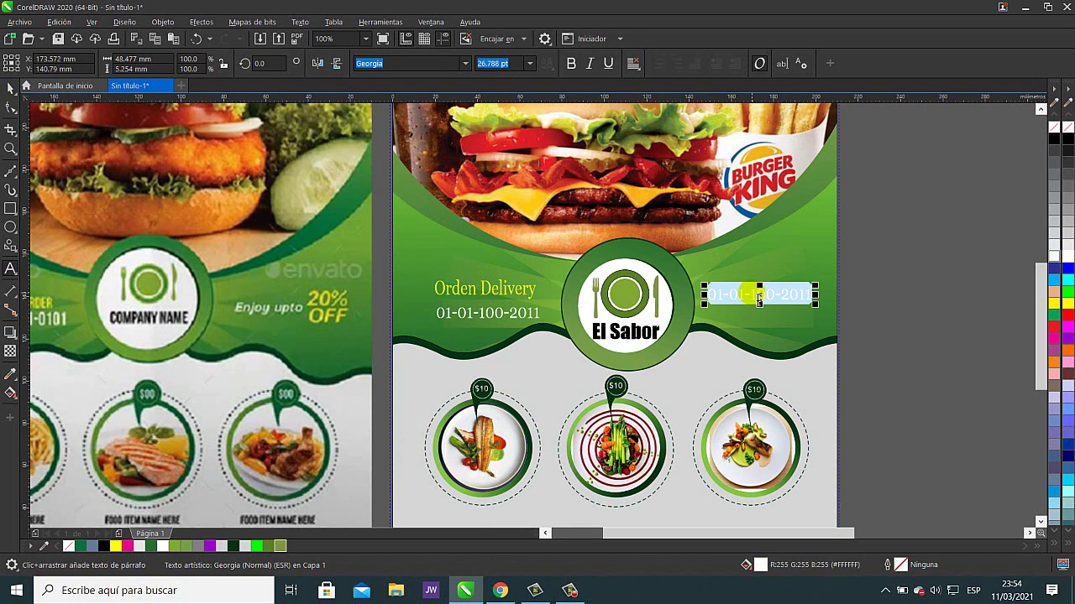
text(Descuento)
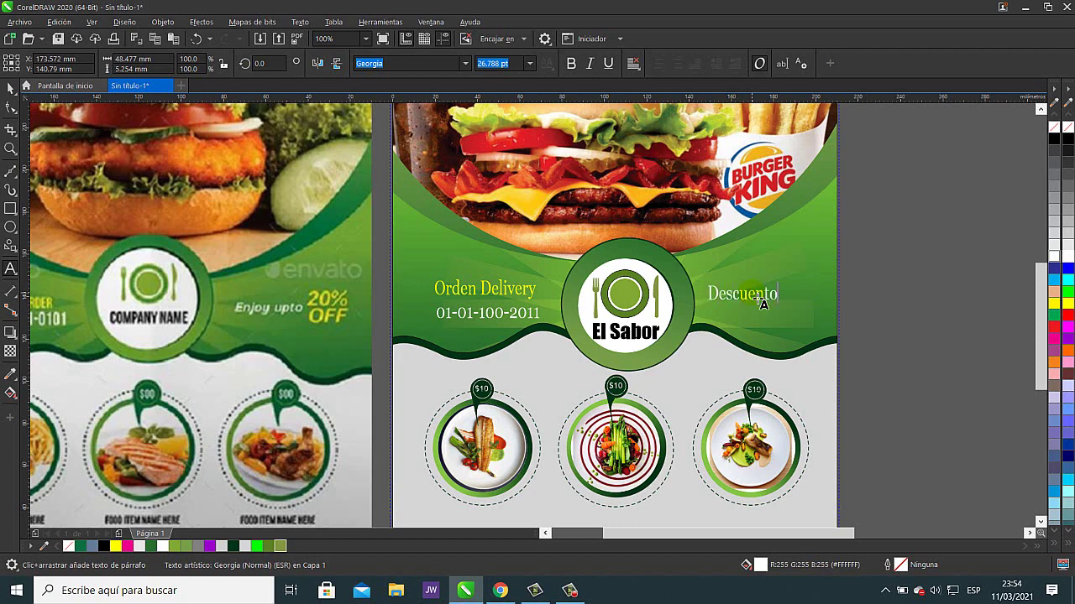
key(Escape)
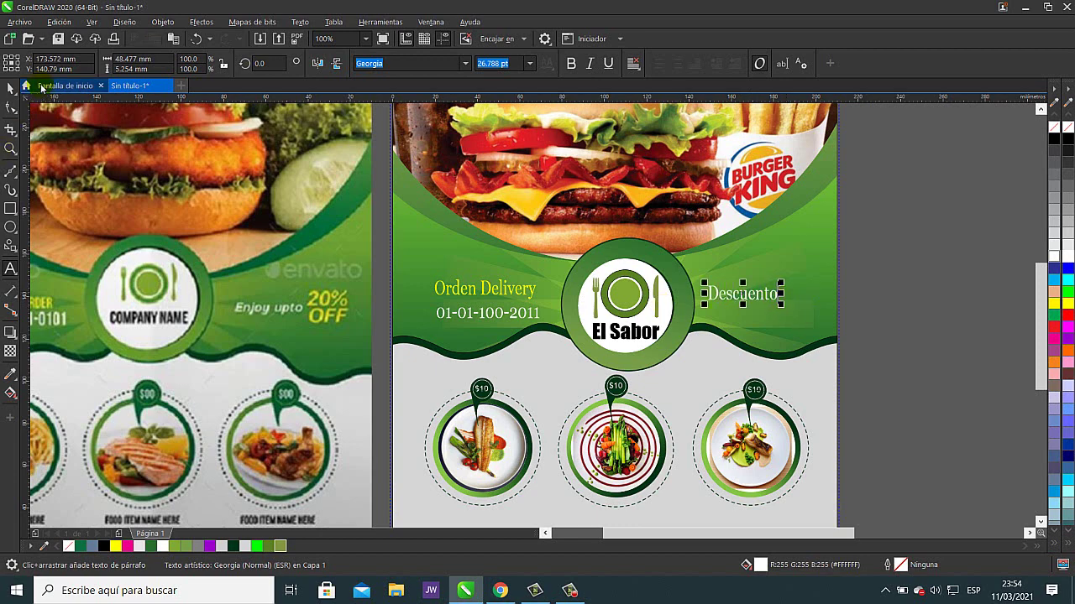
drag(781, 294, 777, 303)
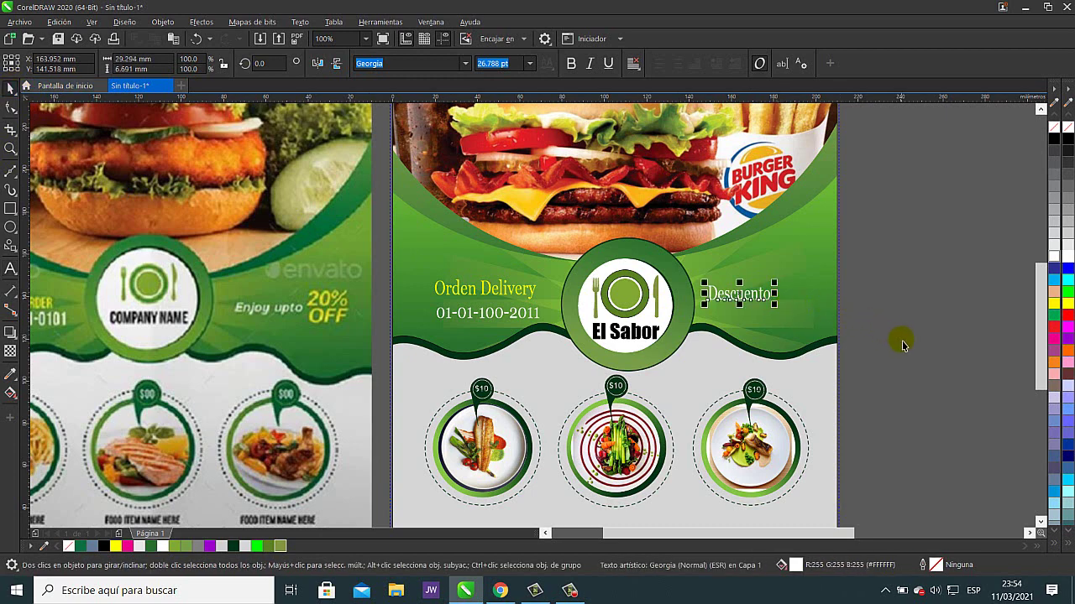
click(11, 269)
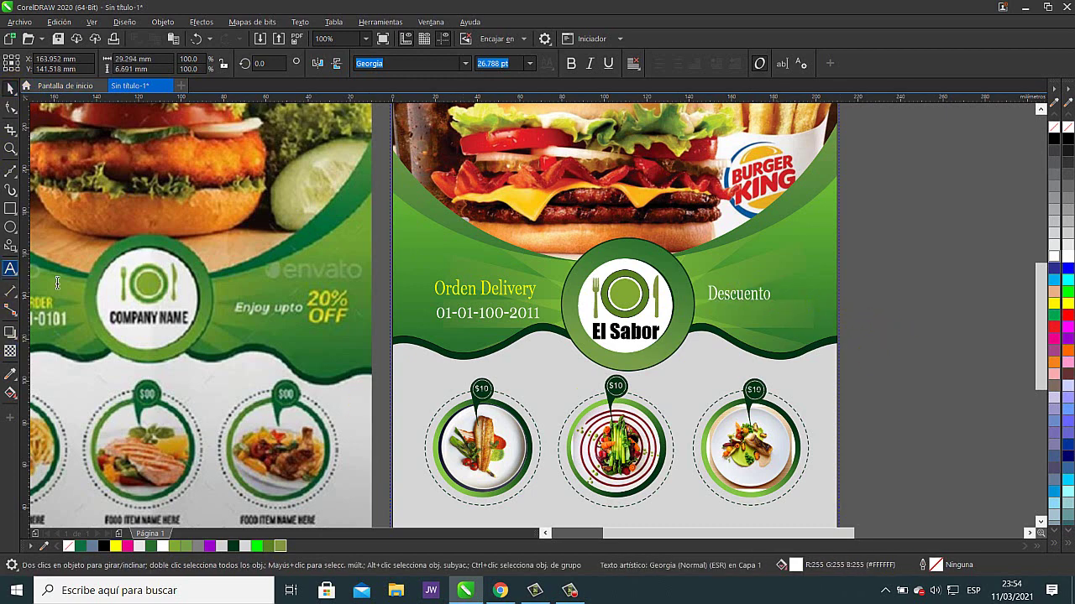
click(791, 275)
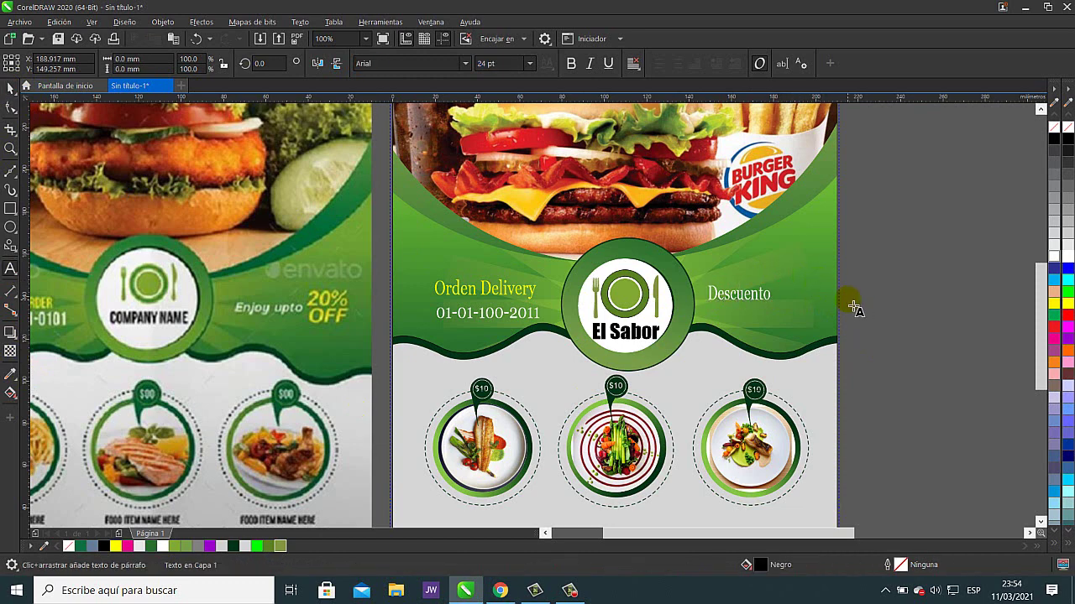
- Type '20% OFF' beside Descuento and apply italic styling to it
text(20)
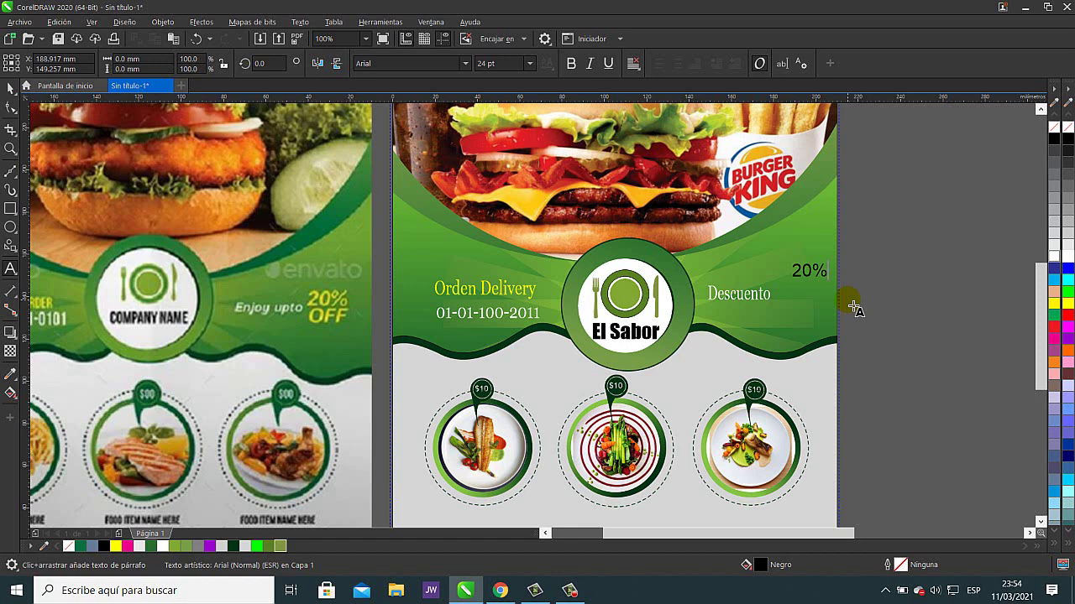
key(Escape)
text(+)
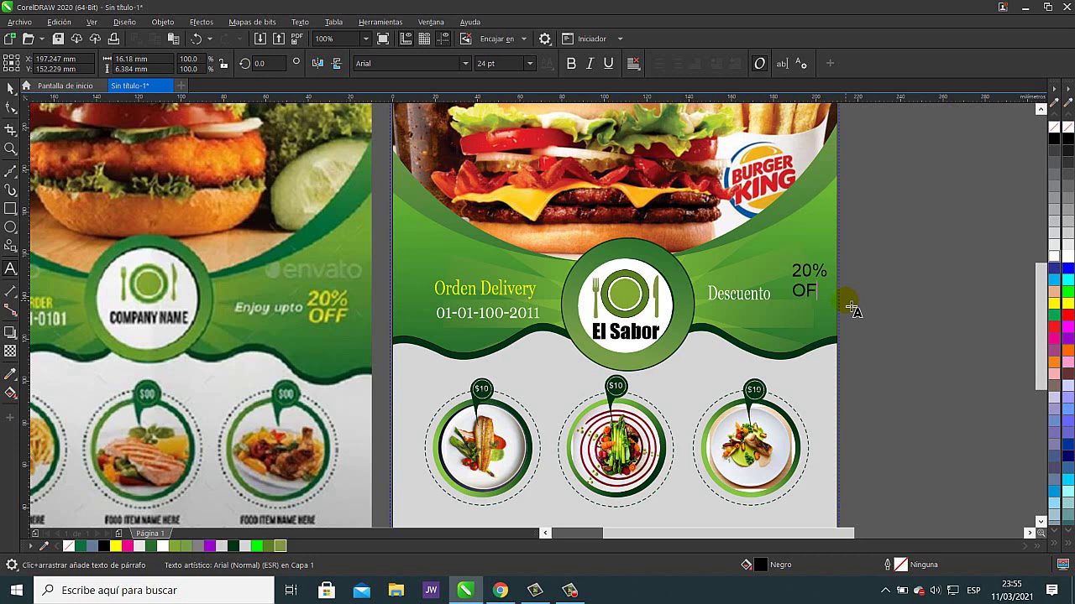
click(827, 301)
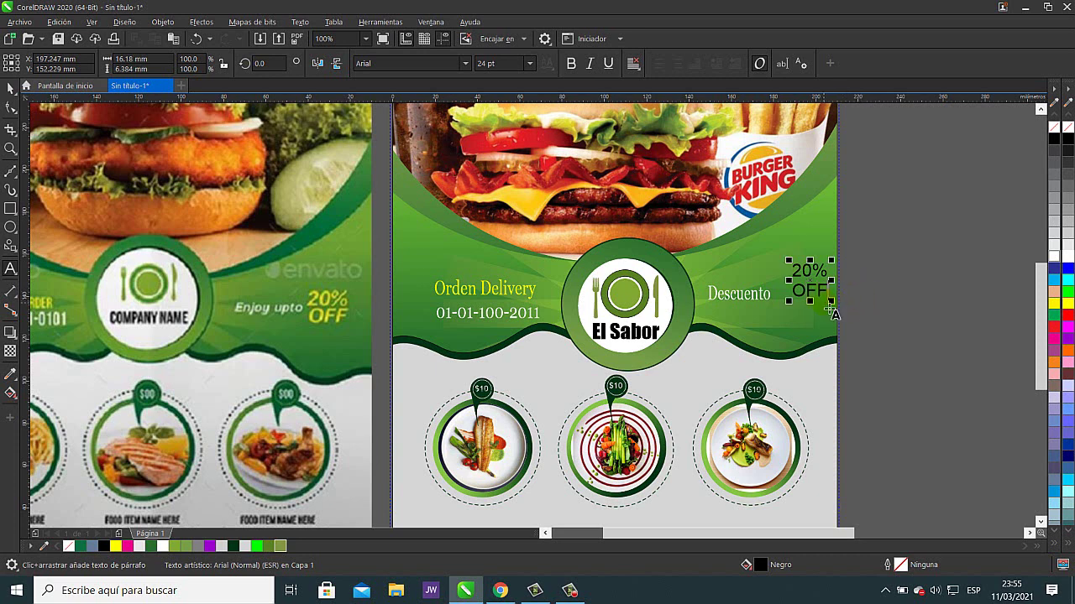
drag(793, 292, 841, 297)
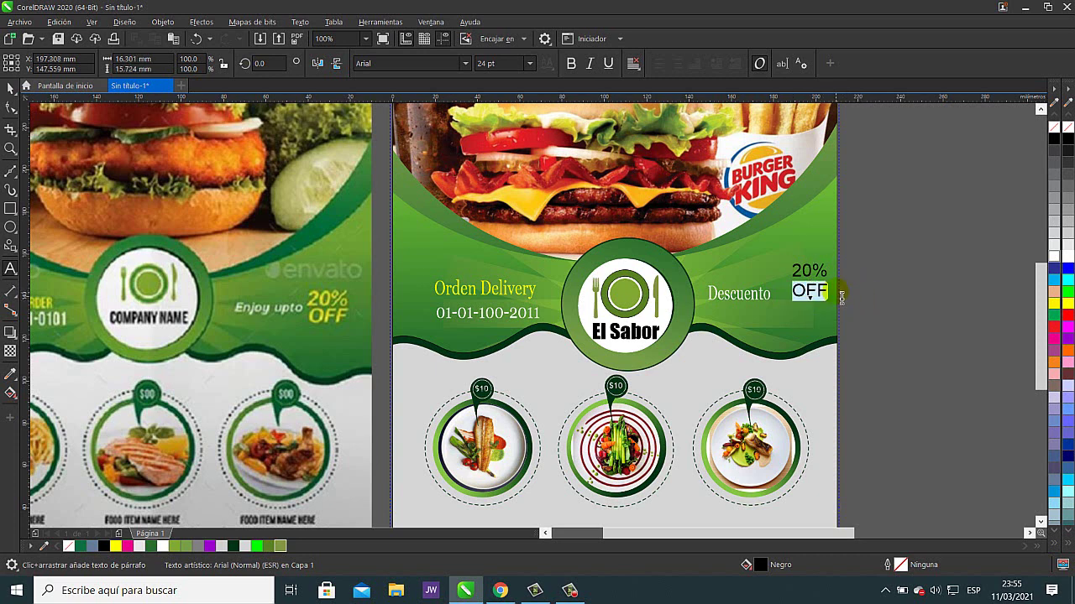
click(607, 67)
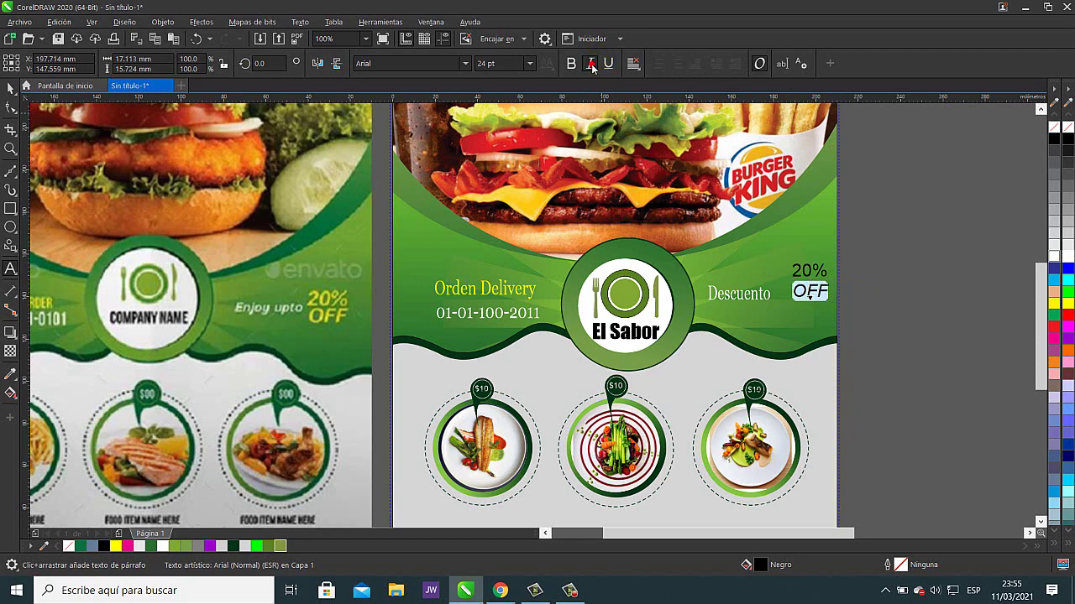
click(590, 65)
drag(792, 271, 828, 272)
click(590, 64)
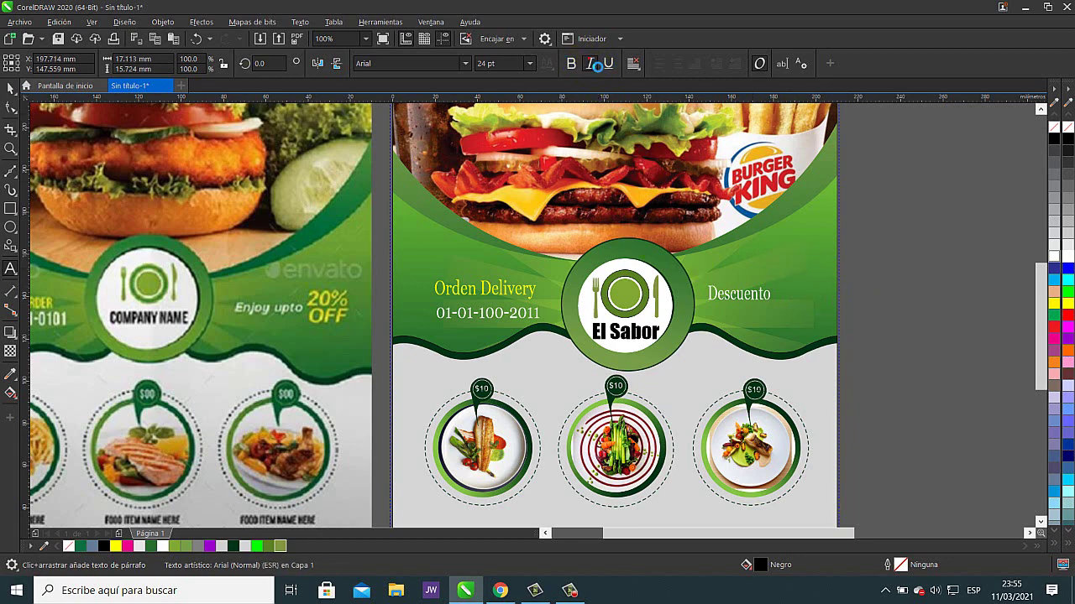
- Set the 20% OFF text to yellow Arial bold italic and nudge it into place
click(11, 89)
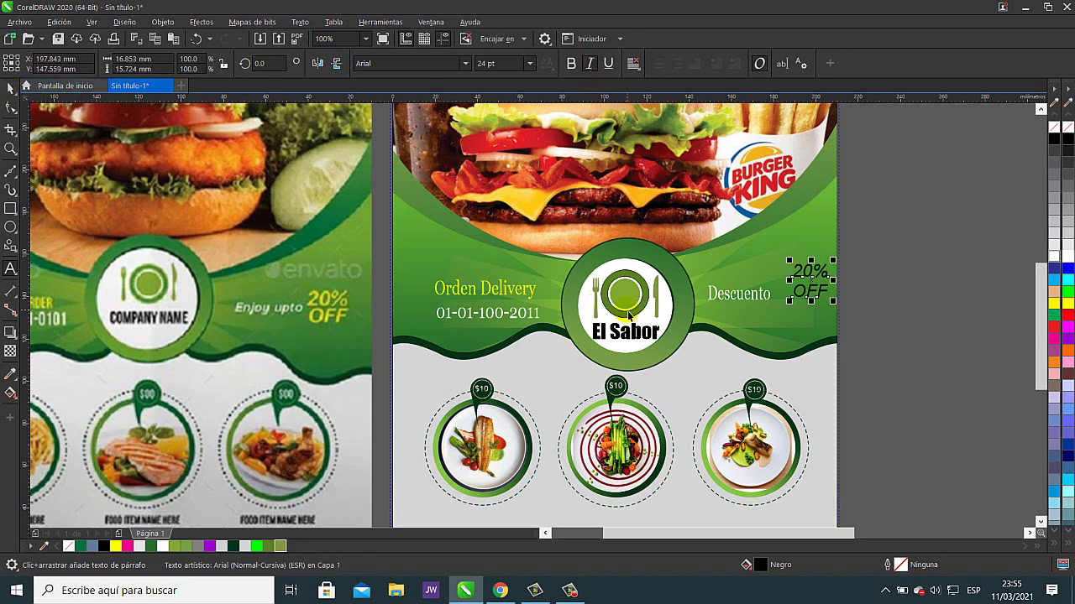
click(465, 63)
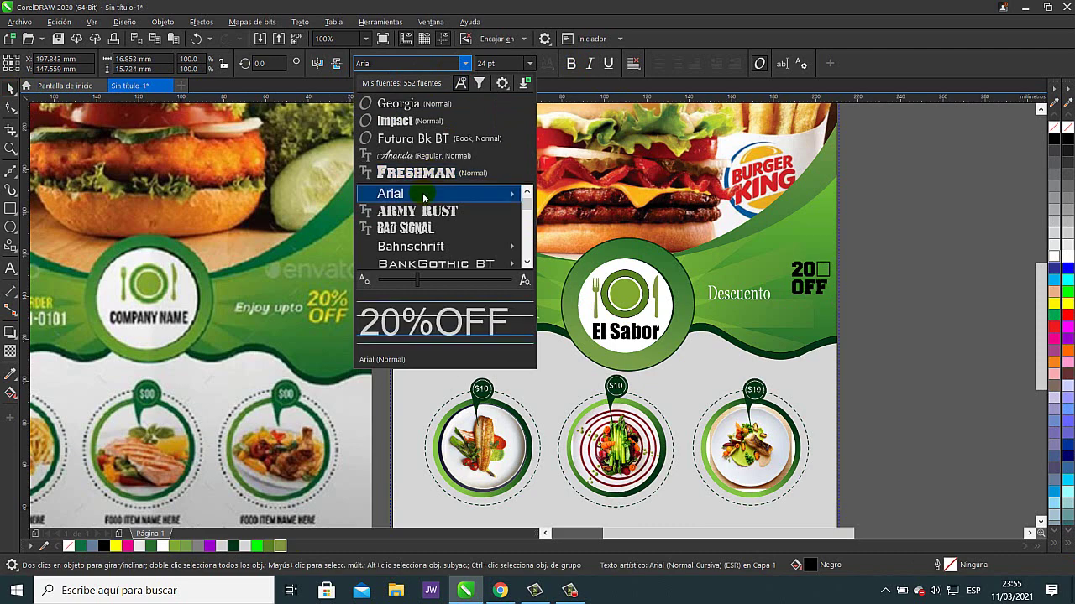
mouse_move(424, 202)
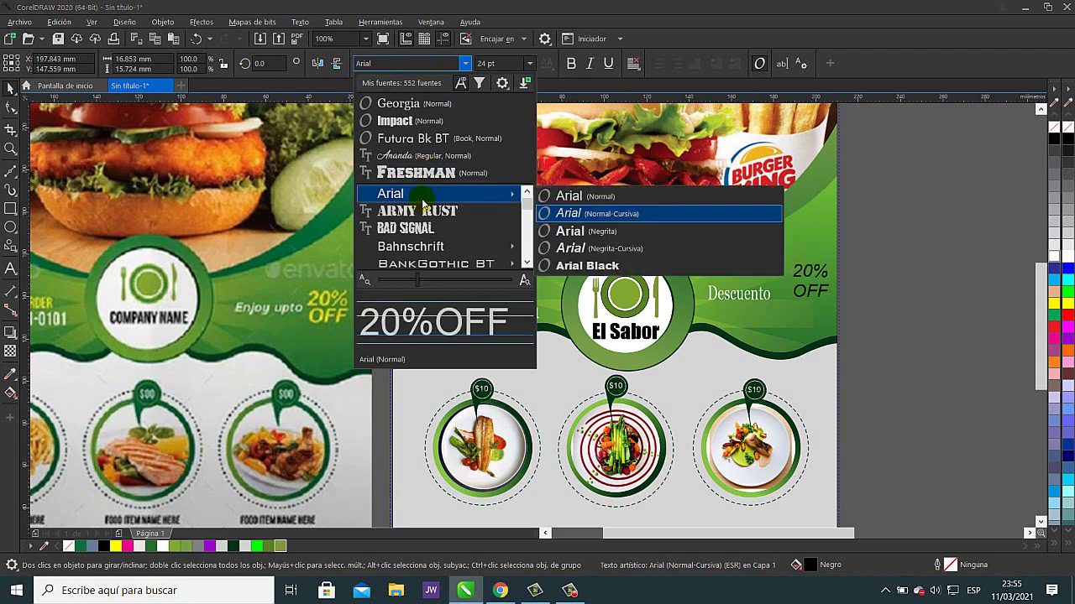
click(583, 248)
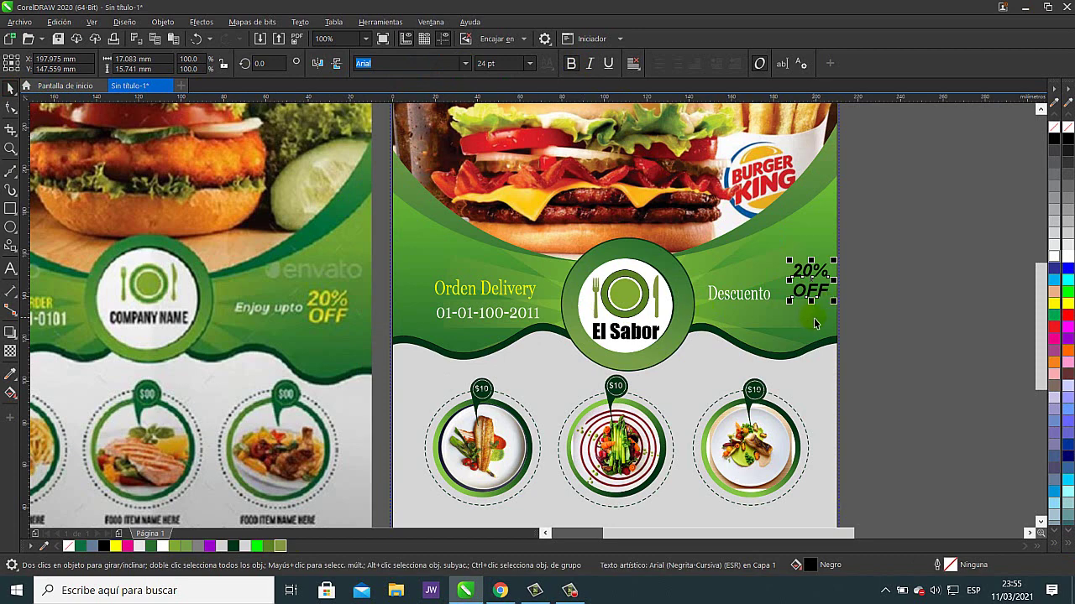
click(1068, 304)
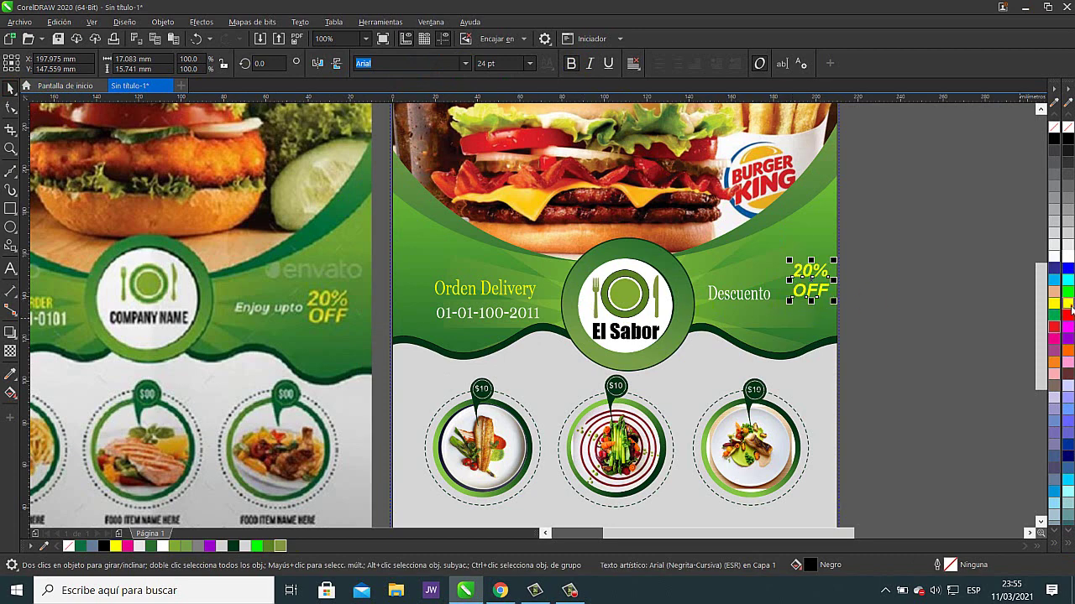
drag(818, 289, 790, 283)
click(912, 311)
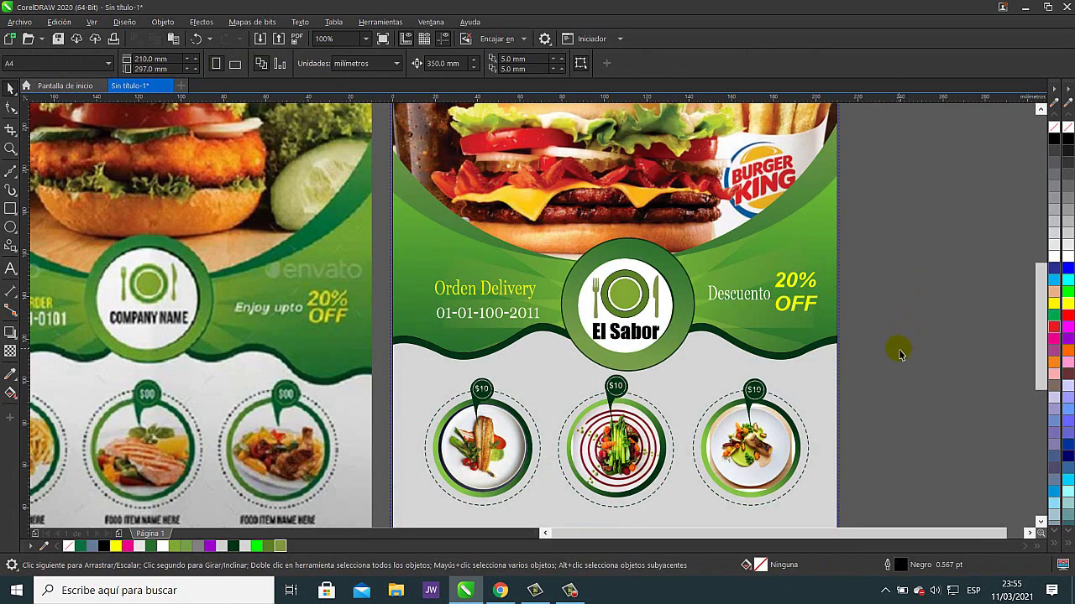
- Scale the yellow 20% OFF text down to about 24.4 pt beside Descuento
scroll(898, 348, down, 2)
drag(895, 350, 790, 337)
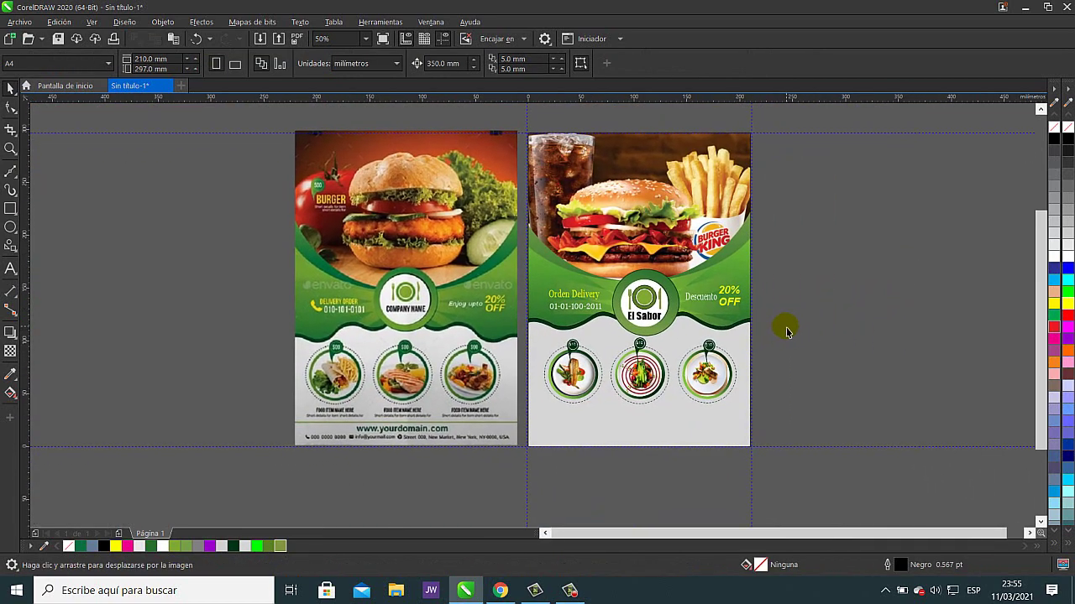
scroll(746, 302, up, 2)
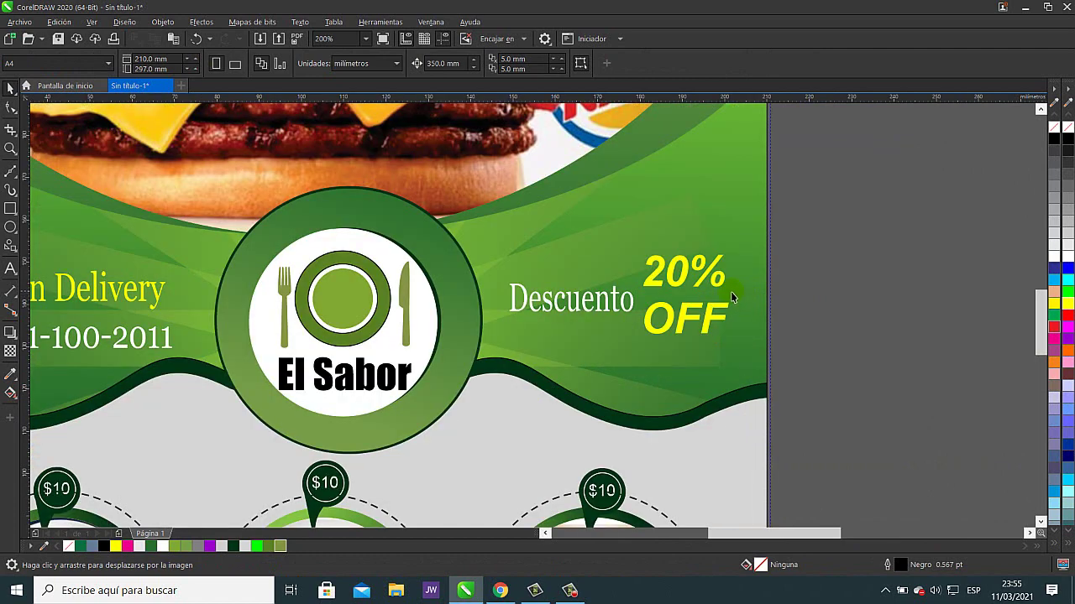
scroll(811, 305, down, 2)
drag(819, 328, 727, 270)
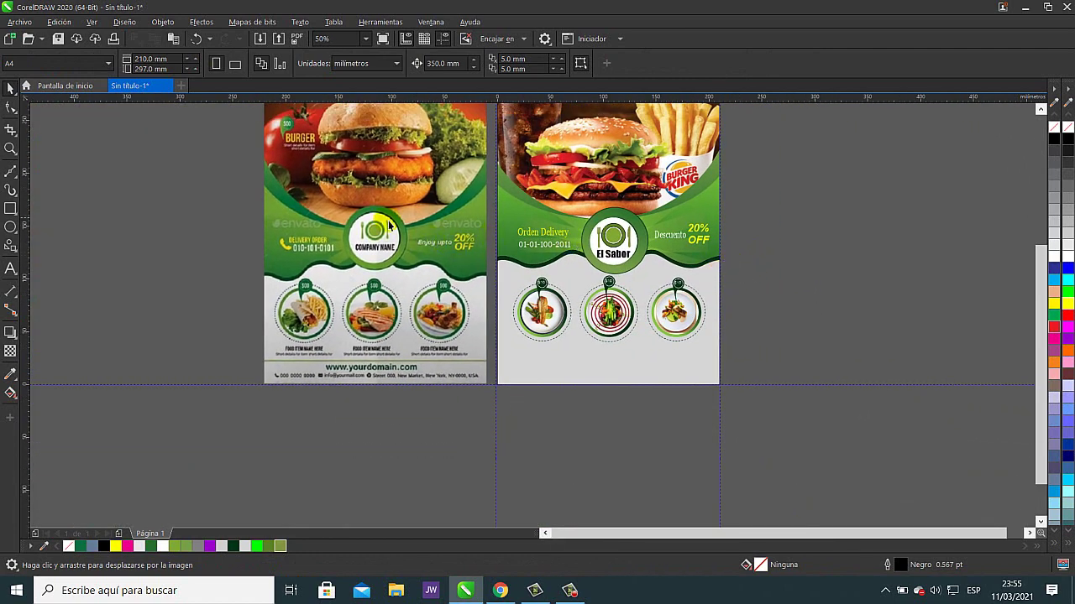
scroll(686, 231, up, 1)
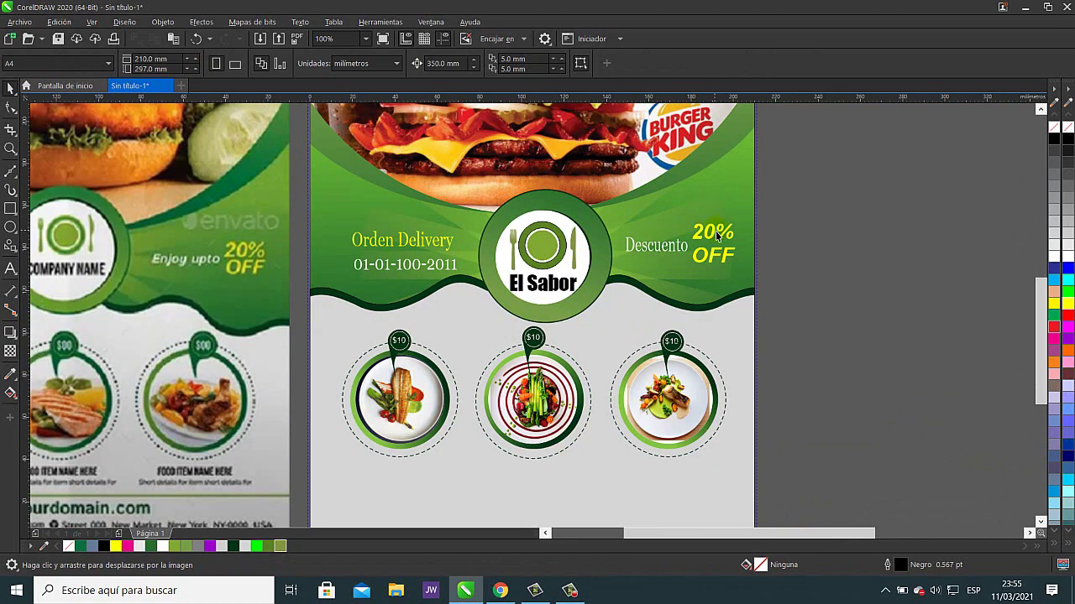
click(715, 237)
scroll(753, 230, up, 2)
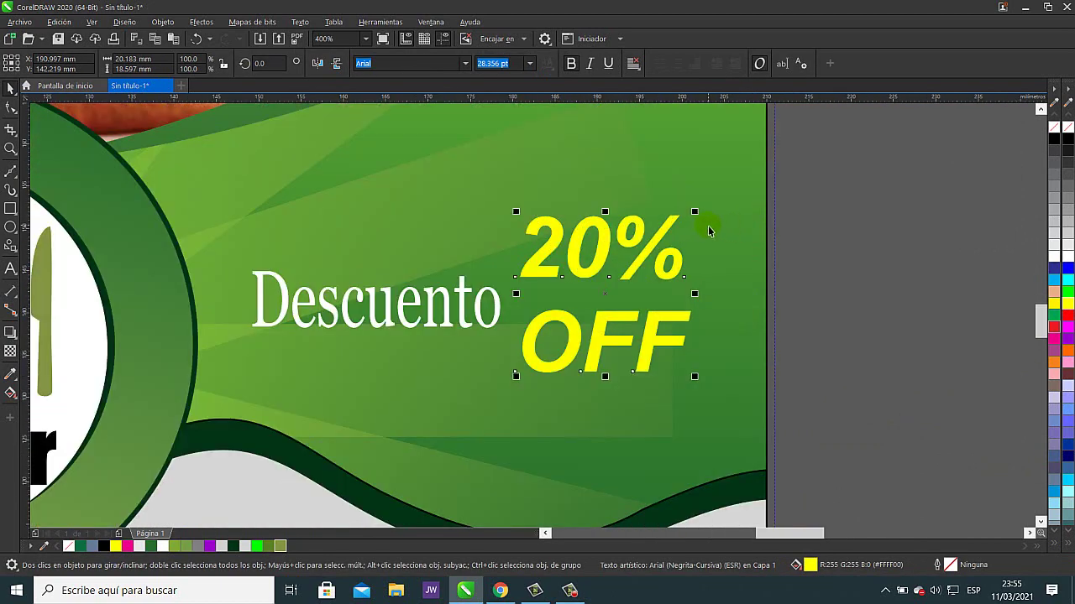
drag(695, 212, 686, 240)
click(863, 348)
scroll(621, 402, down, 2)
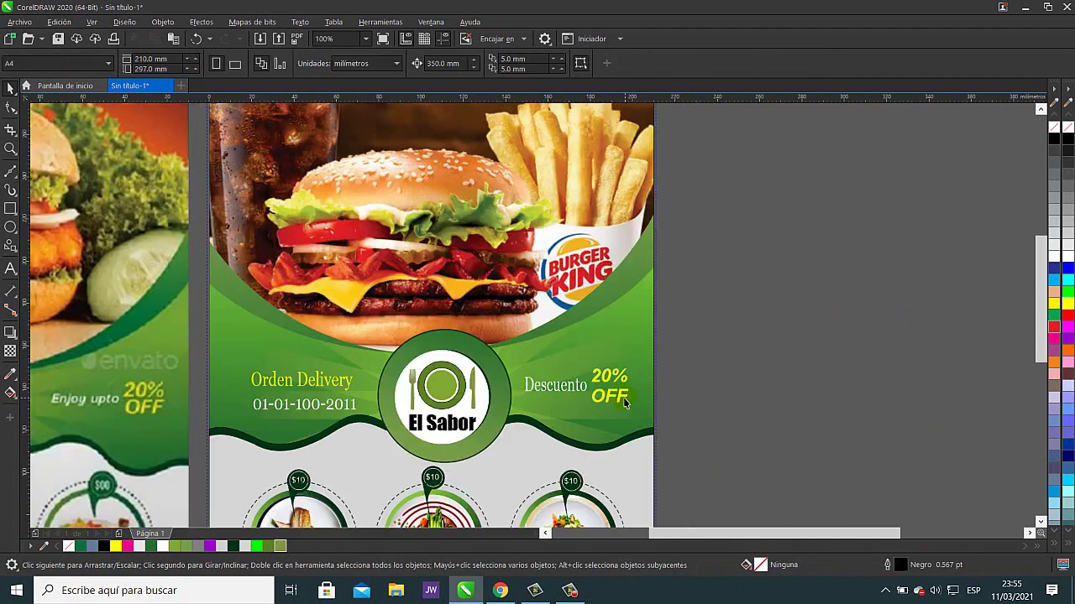
drag(568, 409, 743, 332)
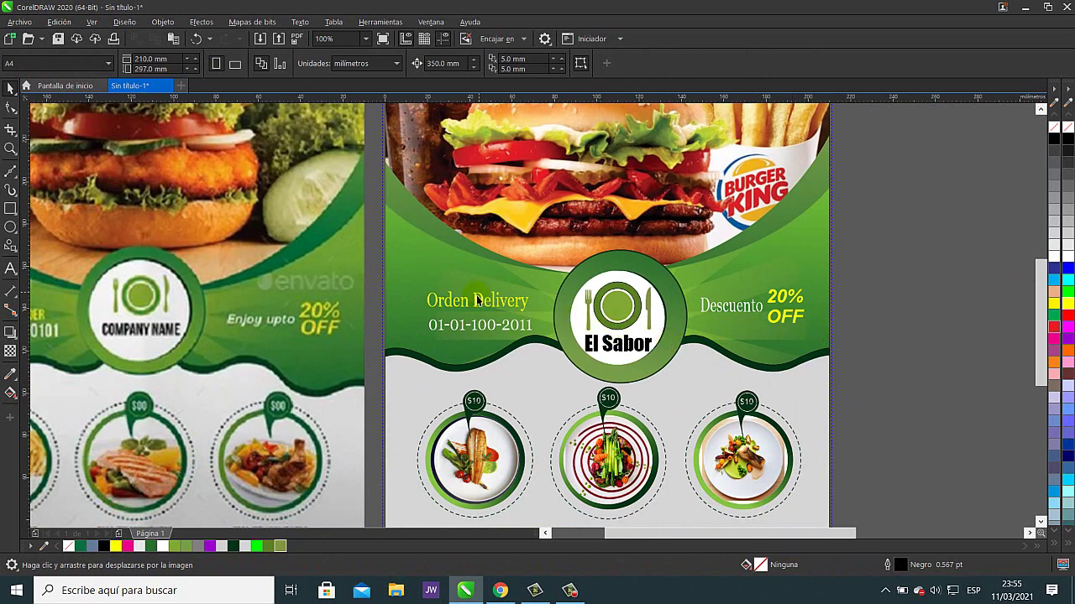
drag(419, 336, 763, 314)
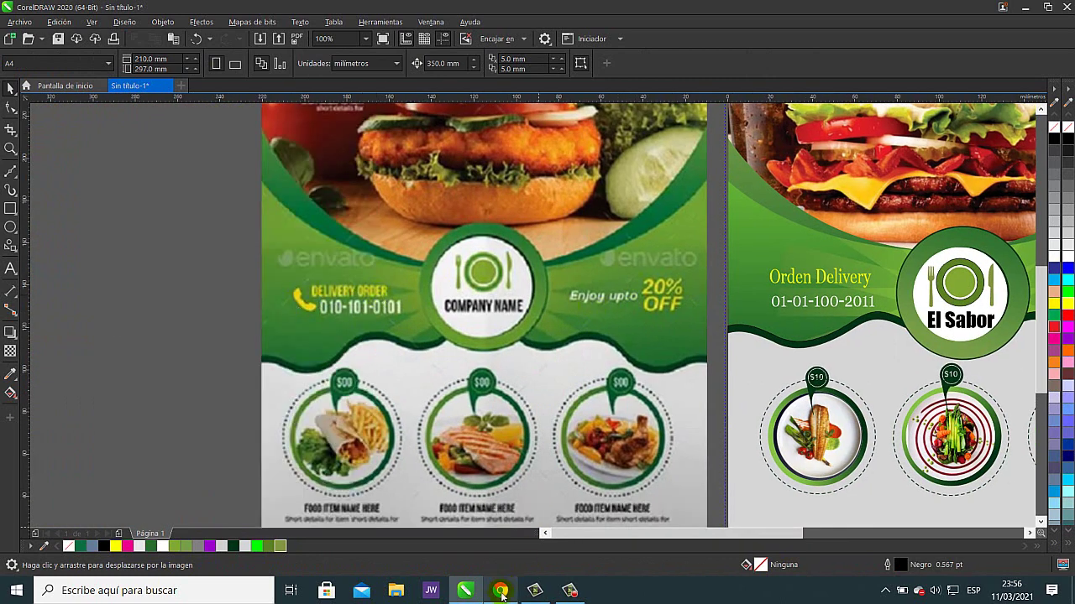
- Search Google Images for 'telefono vector' and copy the first phone icon image
click(499, 591)
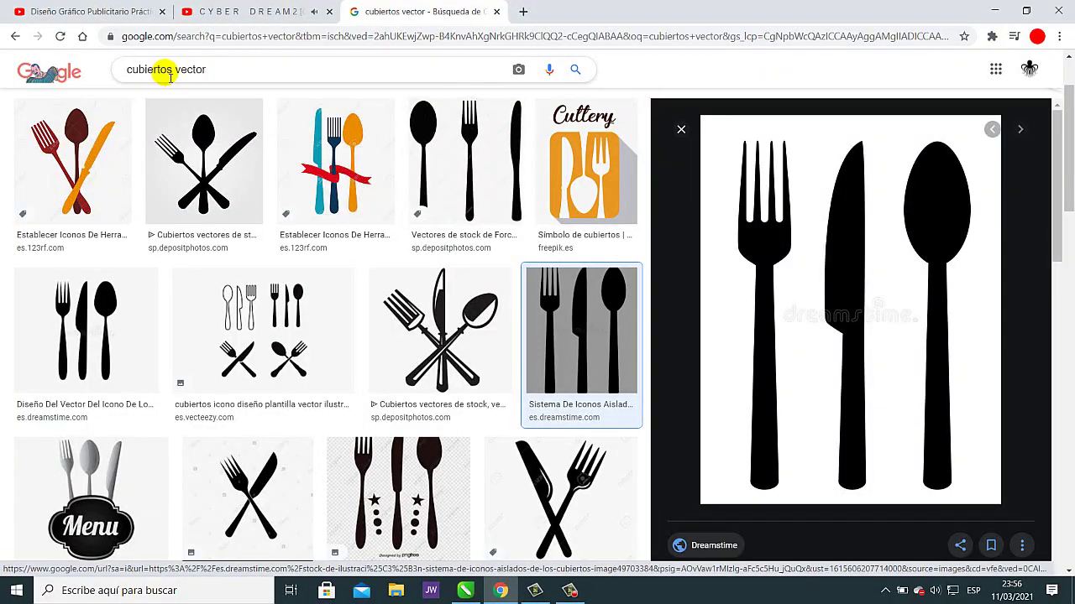
drag(173, 69, 84, 83)
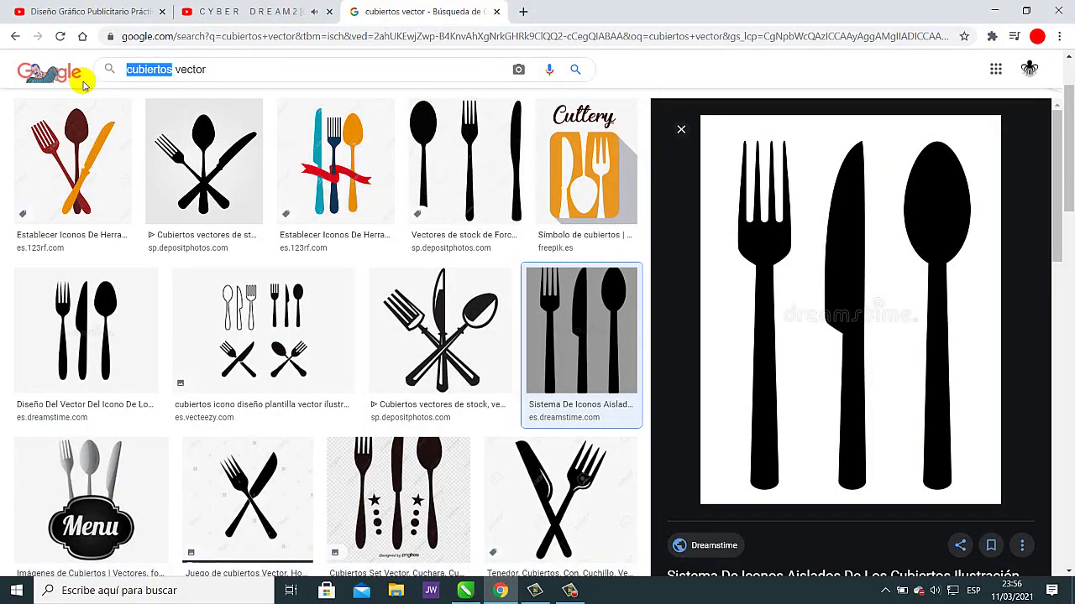
text(TELEFONO)
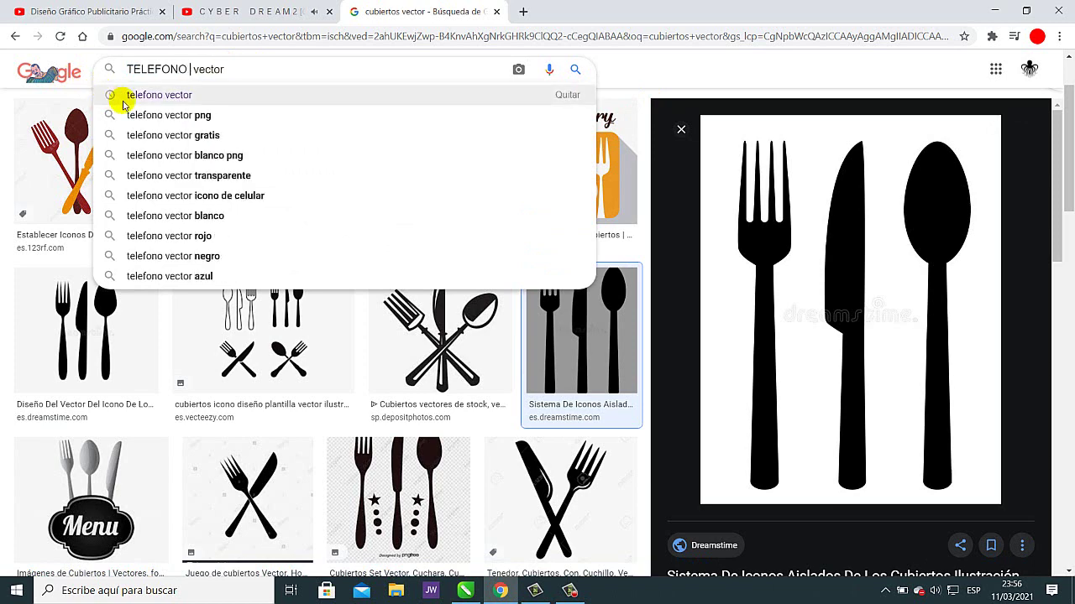
click(155, 96)
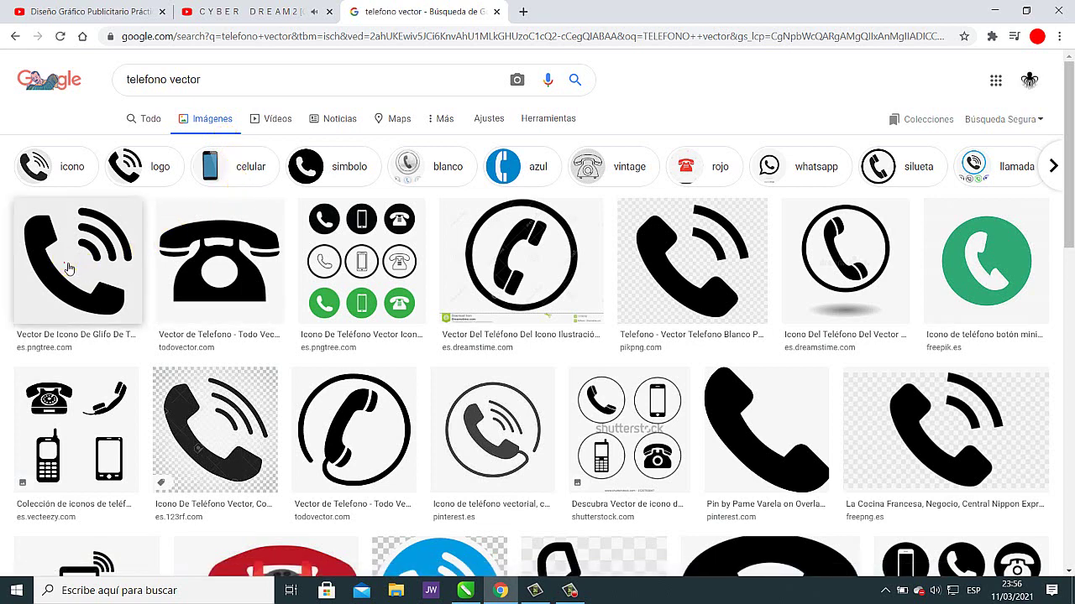
click(94, 268)
right_click(738, 267)
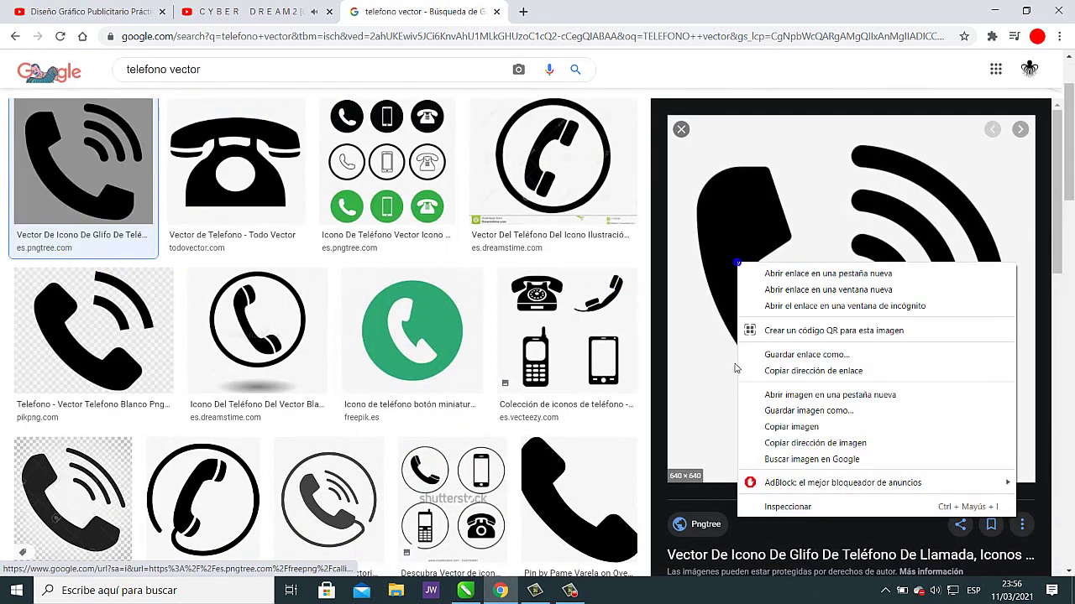
click(764, 429)
click(467, 592)
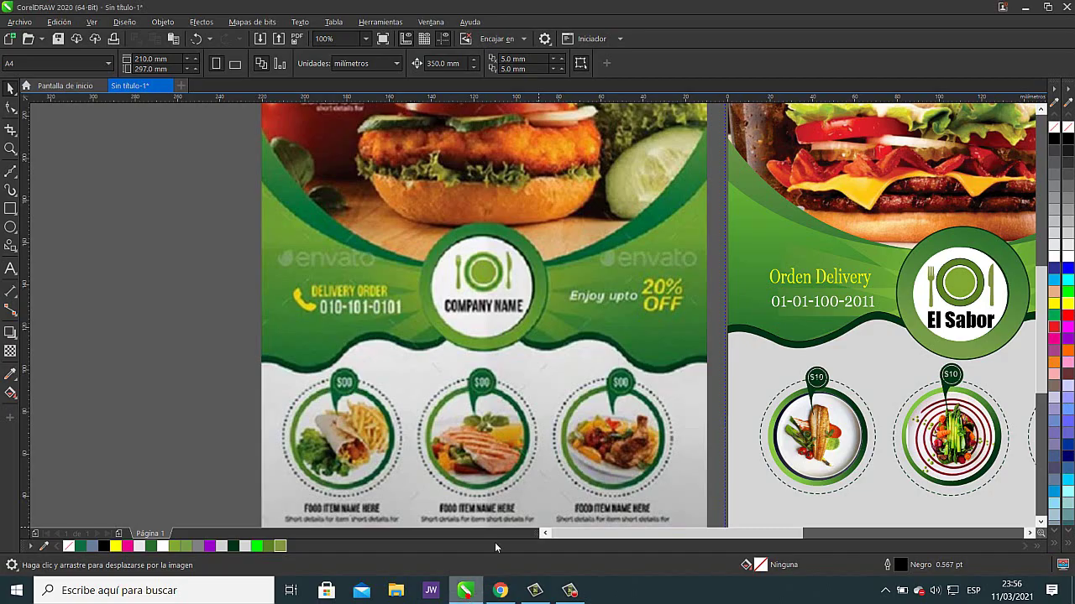
- Paste the phone image into CorelDRAW to the right of the flyers
scroll(840, 369, down, 4)
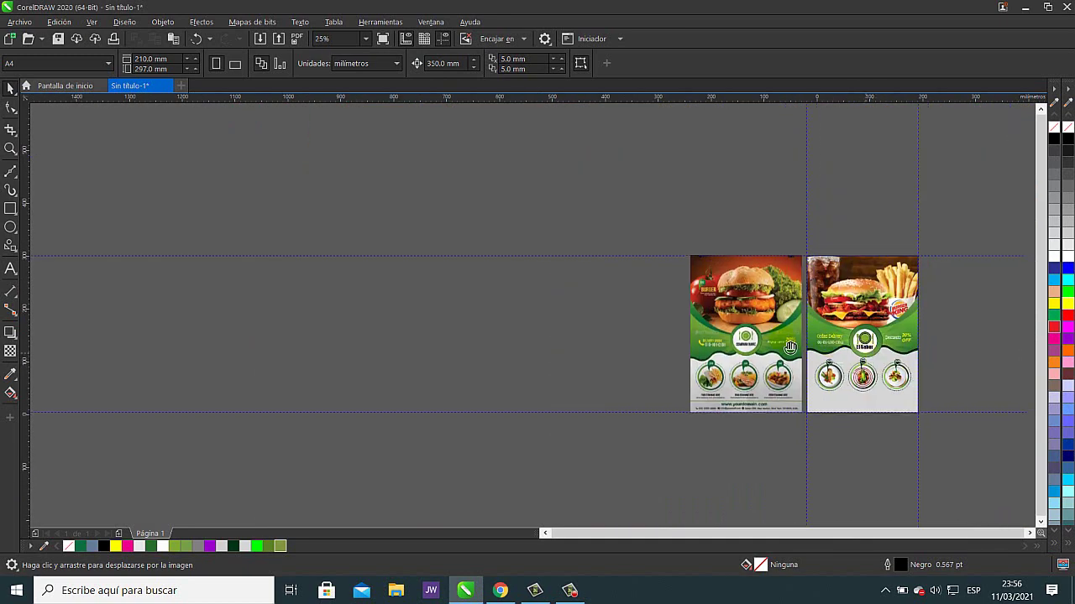
scroll(587, 324, up, 3)
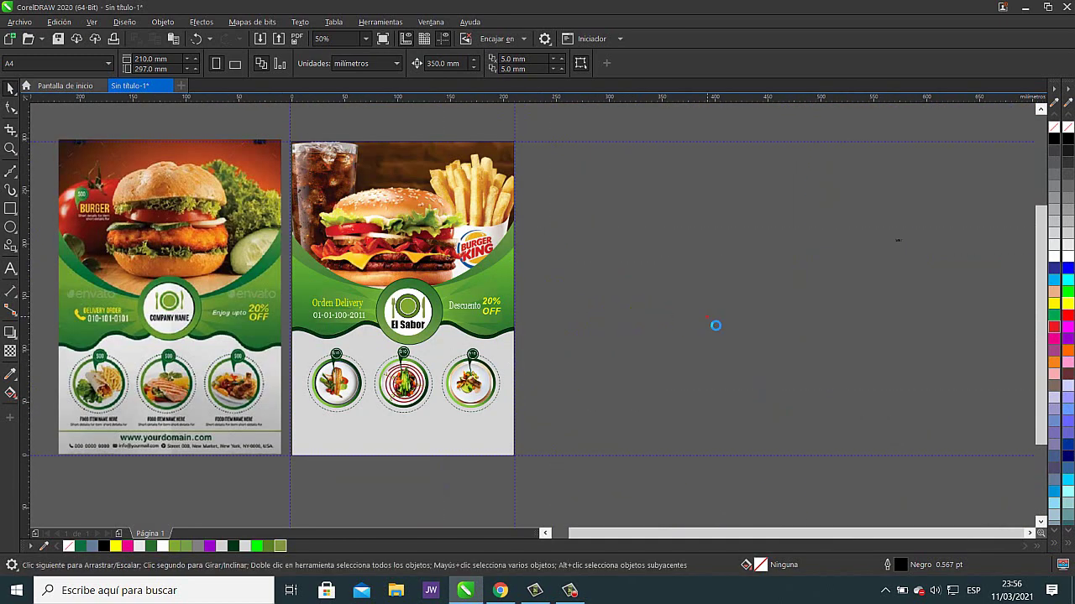
key(ctrl+v)
drag(462, 287, 765, 274)
- Trace the phone image as a detailed logo and delete its white background square
click(445, 67)
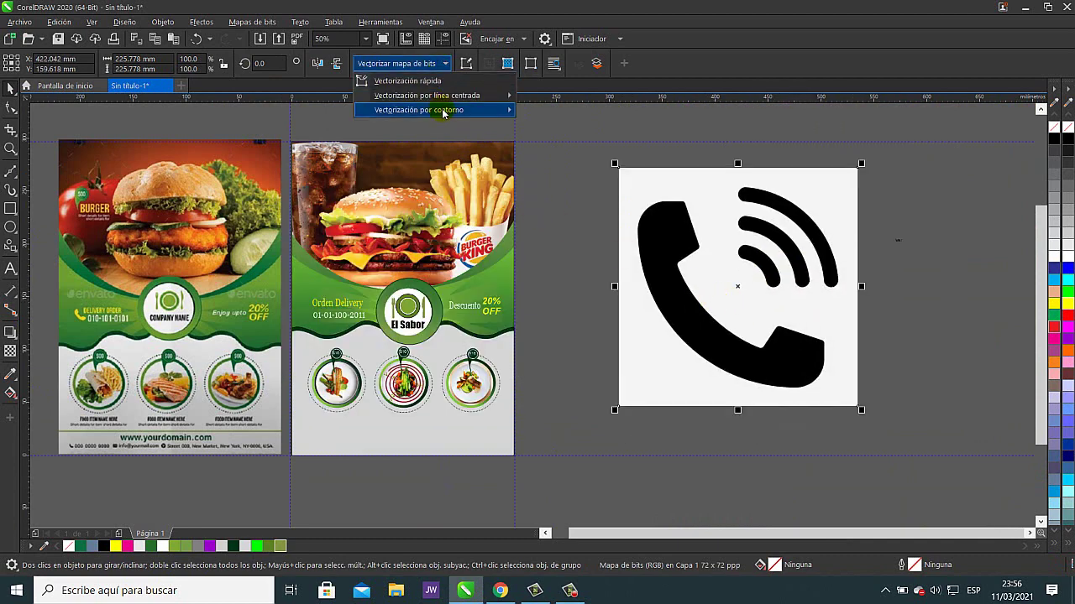
mouse_move(439, 109)
click(580, 140)
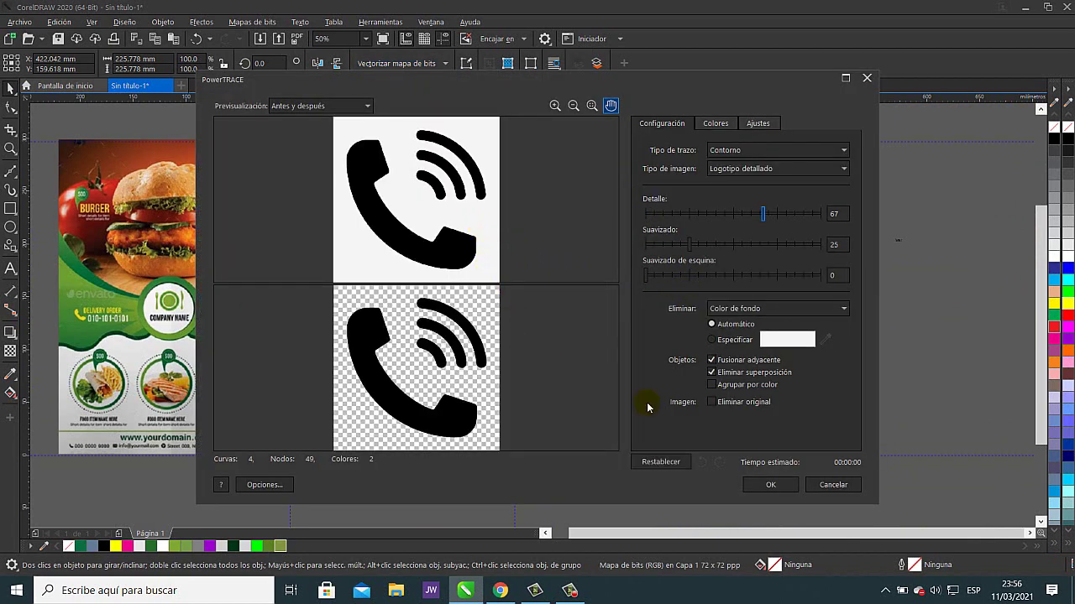
click(766, 484)
click(882, 235)
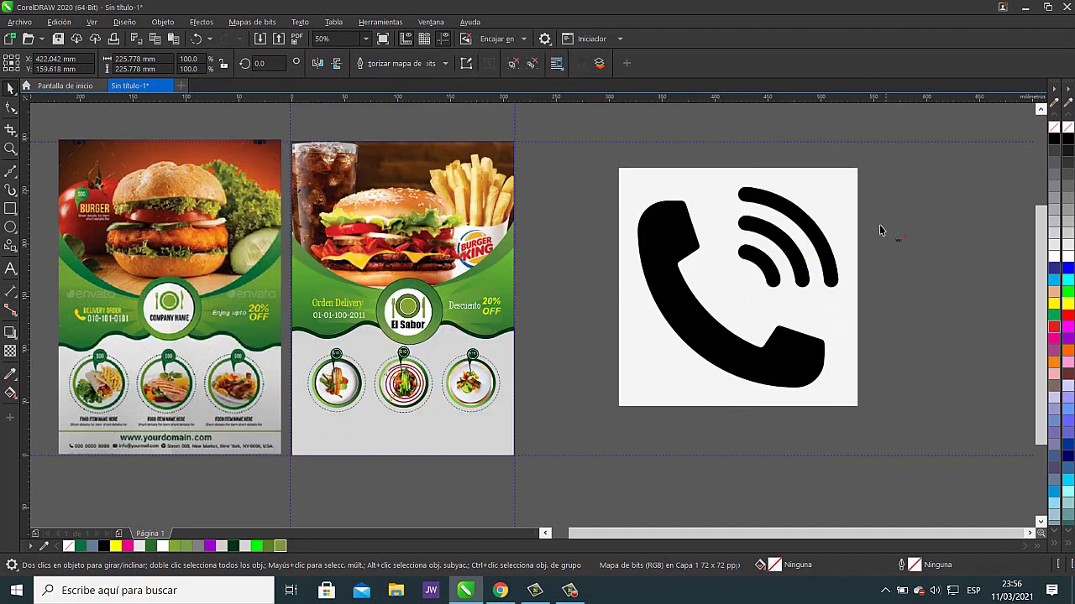
click(844, 197)
key(Delete)
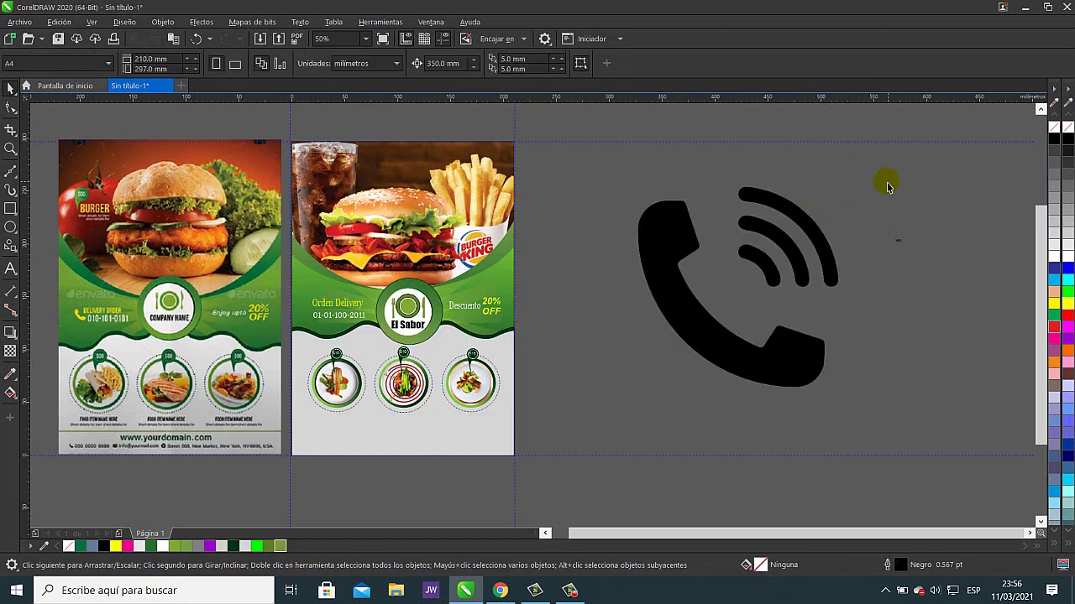
- Delete the sound waves from the traced phone icon and colour the remaining handset yellow
drag(886, 181, 715, 300)
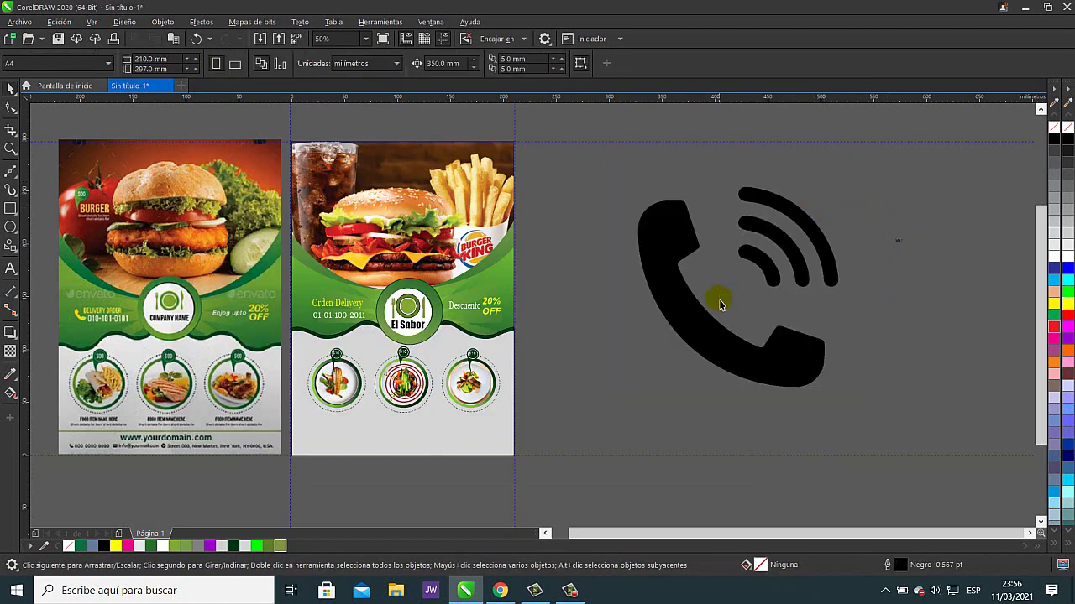
click(766, 267)
key(Delete)
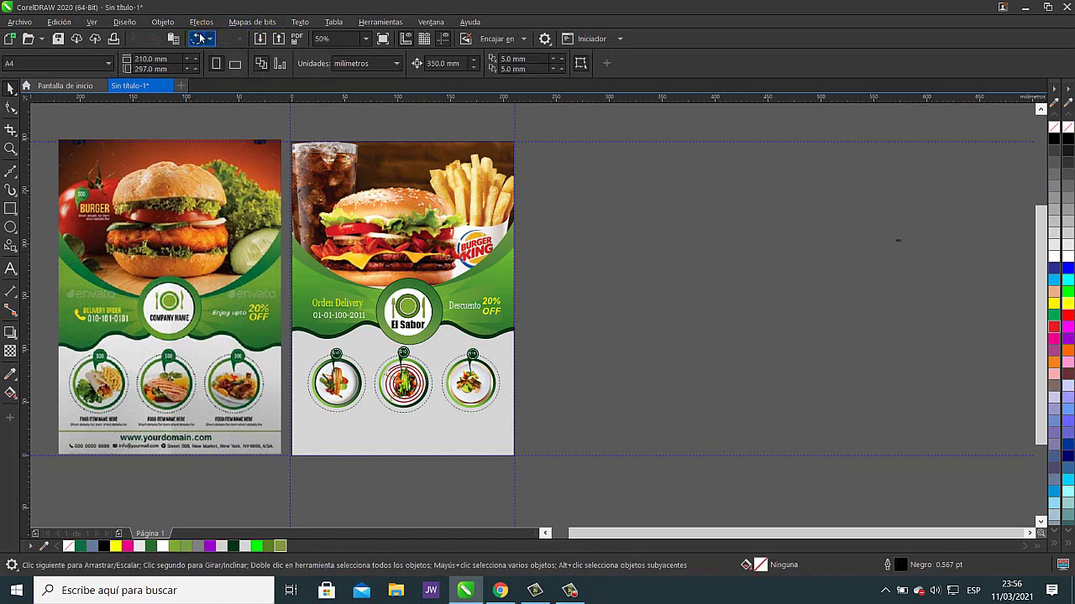
click(199, 38)
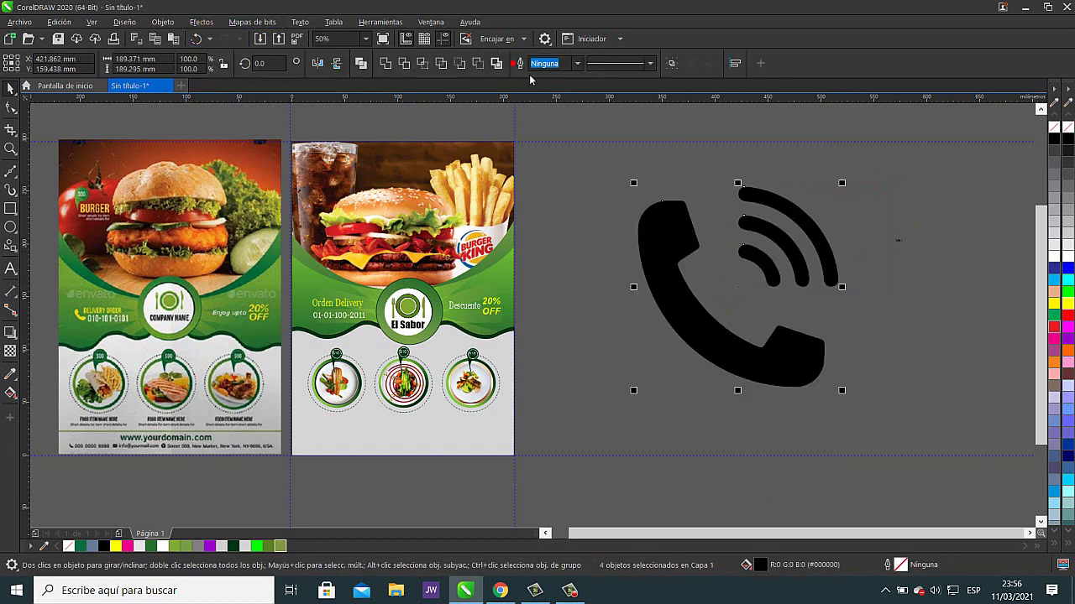
click(895, 180)
click(731, 277)
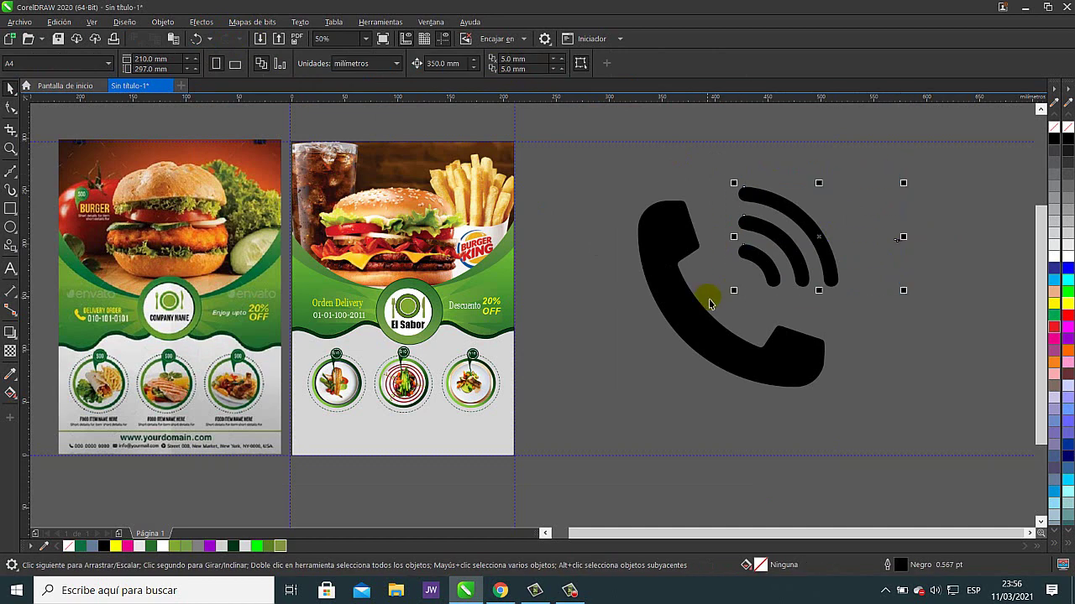
key(Delete)
click(703, 319)
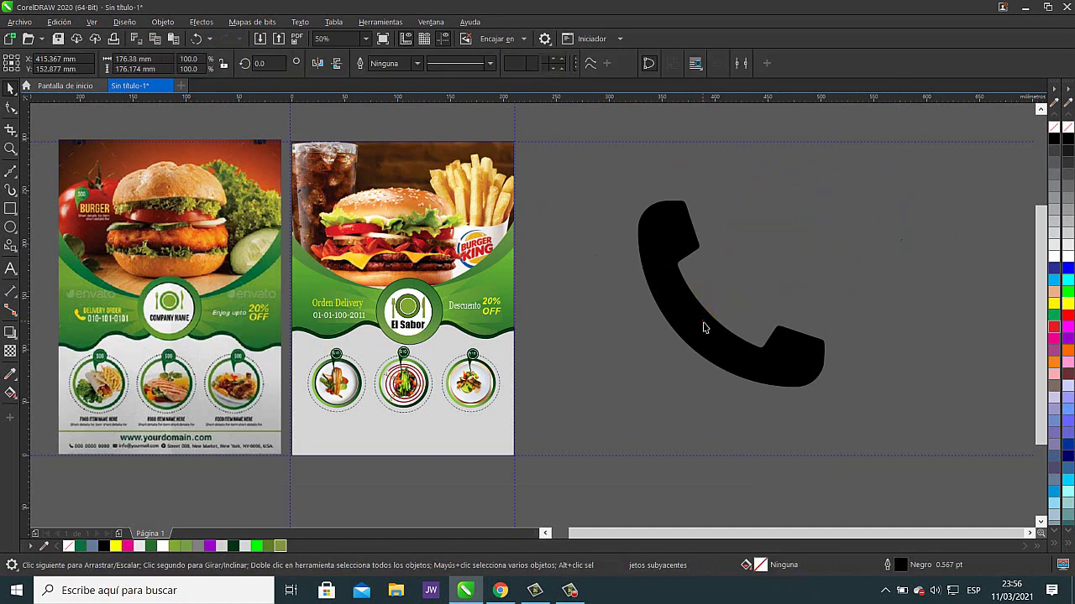
click(1055, 303)
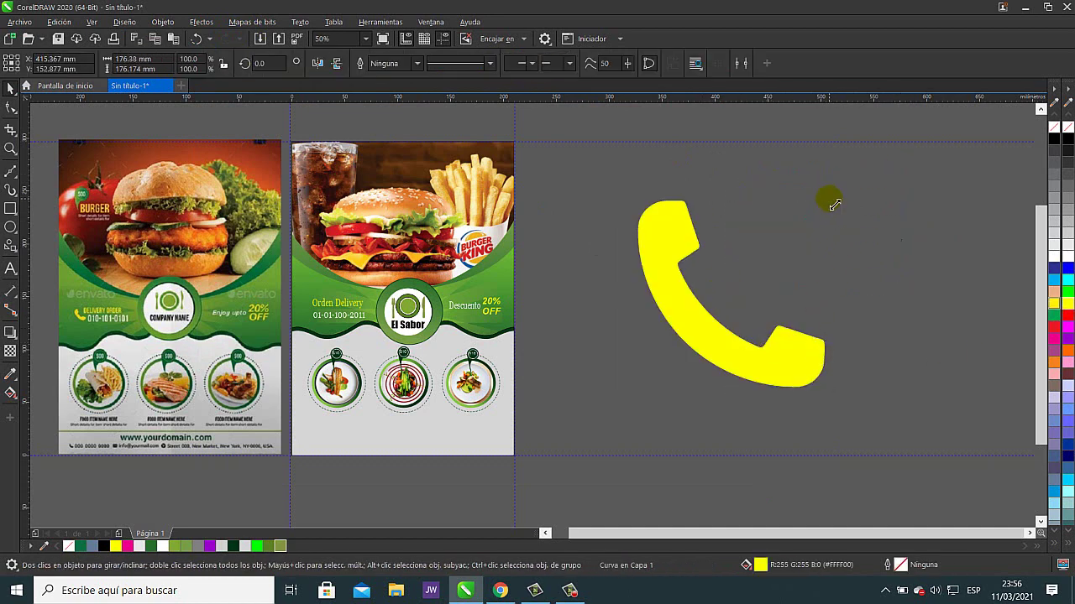
- Shrink the handset to about a quarter size and rotate it upright
drag(827, 197, 679, 338)
scroll(714, 351, up, 5)
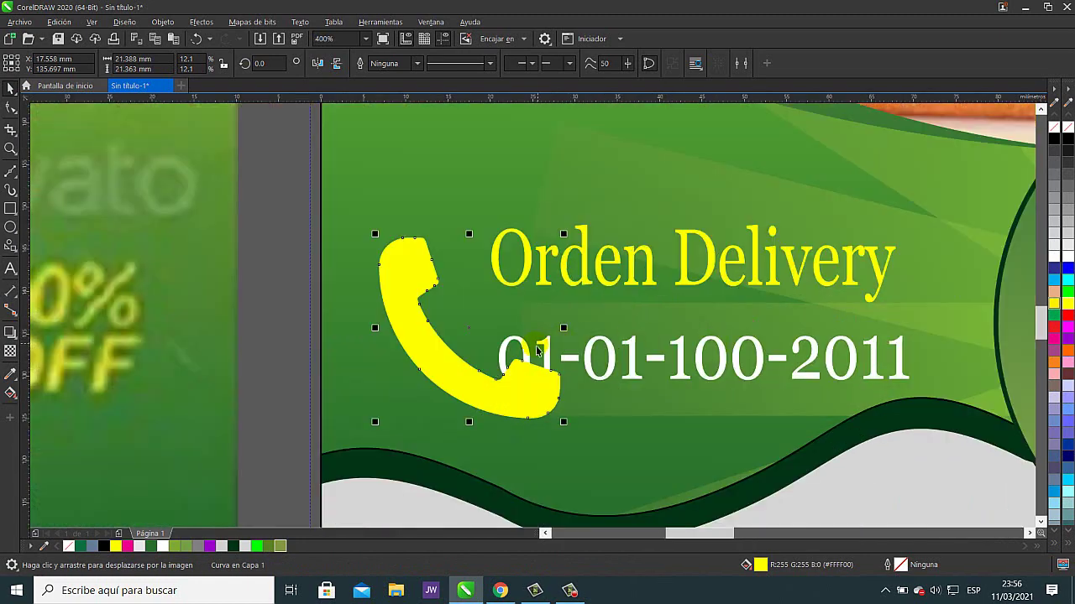
click(418, 324)
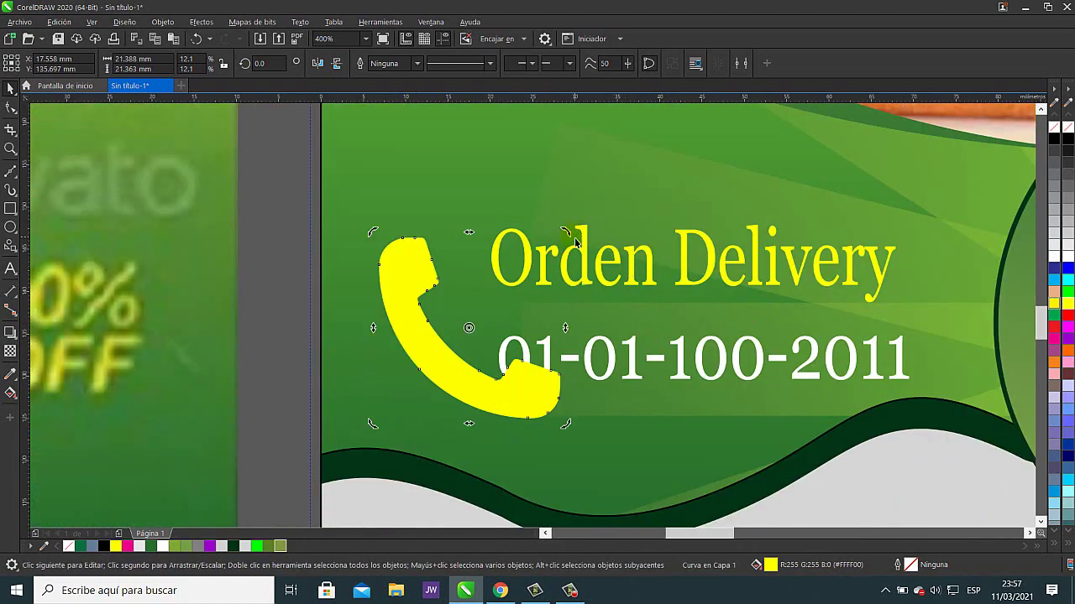
drag(565, 233, 557, 307)
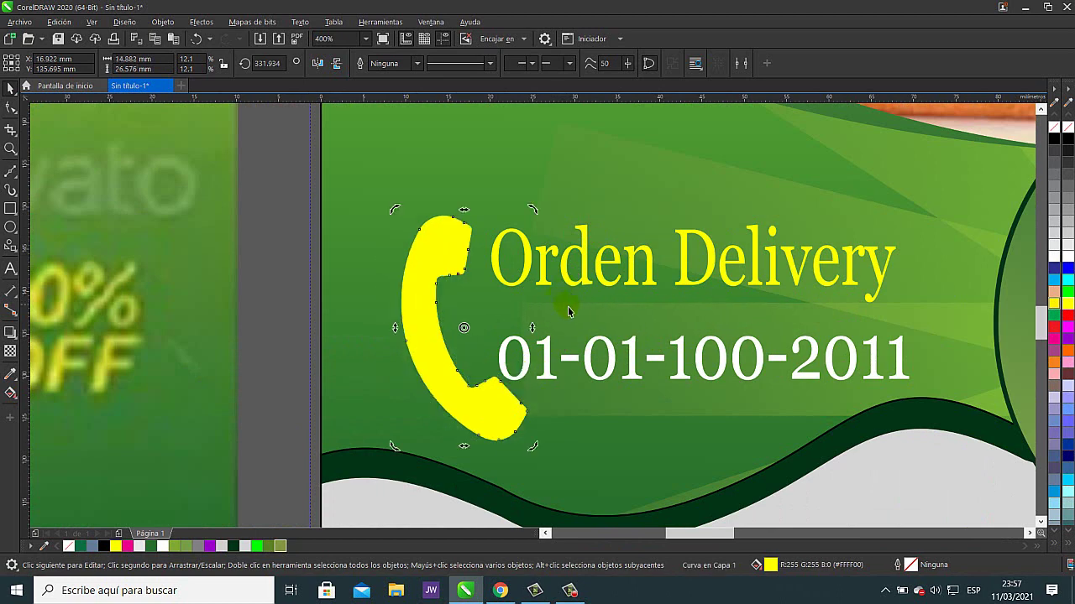
scroll(601, 328, down, 4)
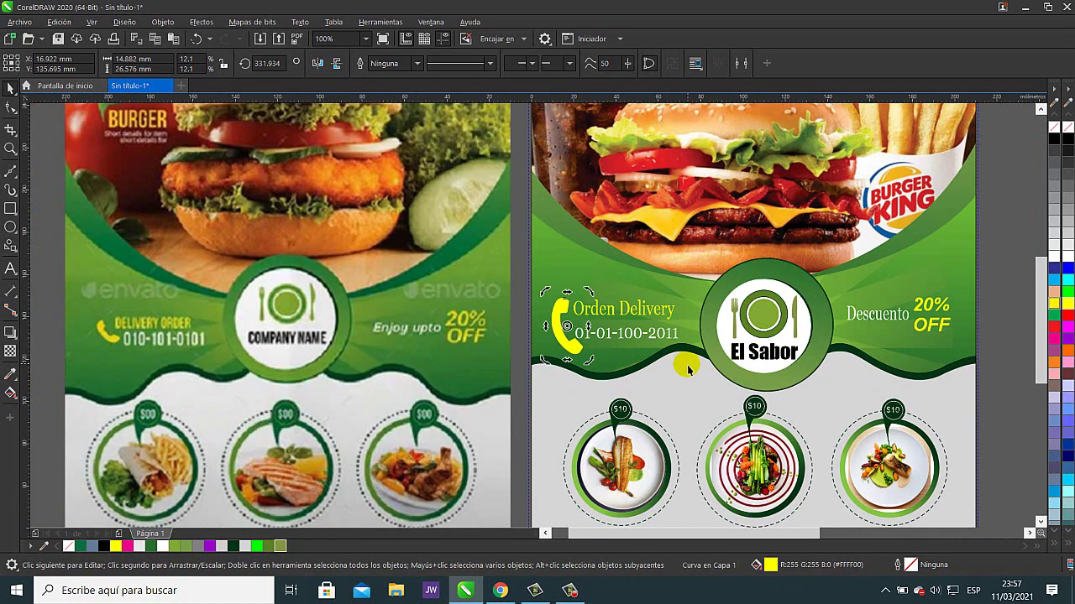
scroll(619, 331, up, 4)
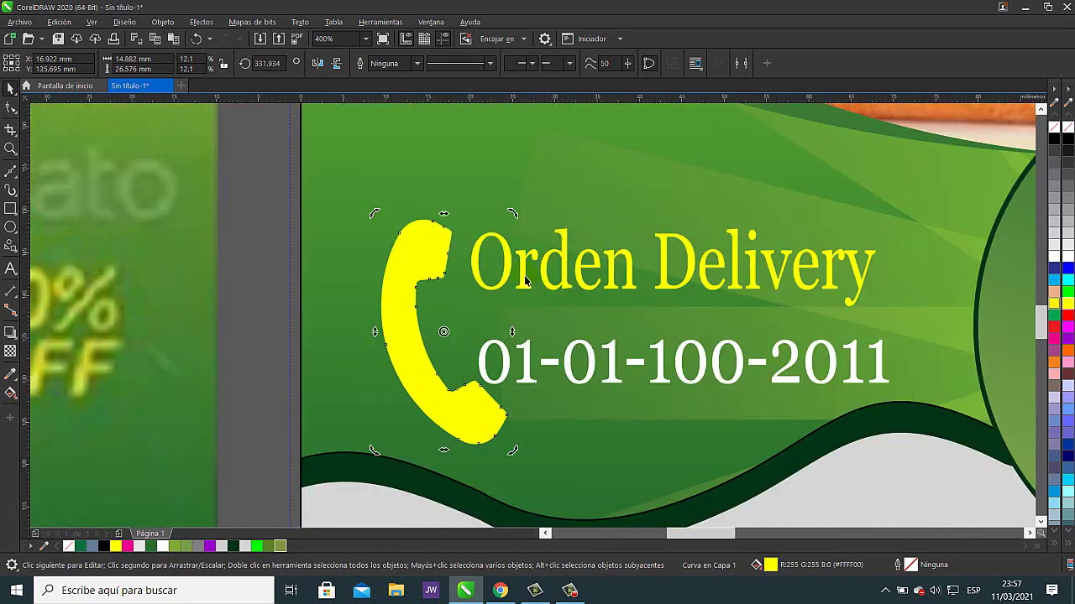
drag(513, 215, 437, 305)
- Move the phone icon beside the Orden Delivery number
drag(395, 400, 424, 318)
scroll(483, 338, up, 4)
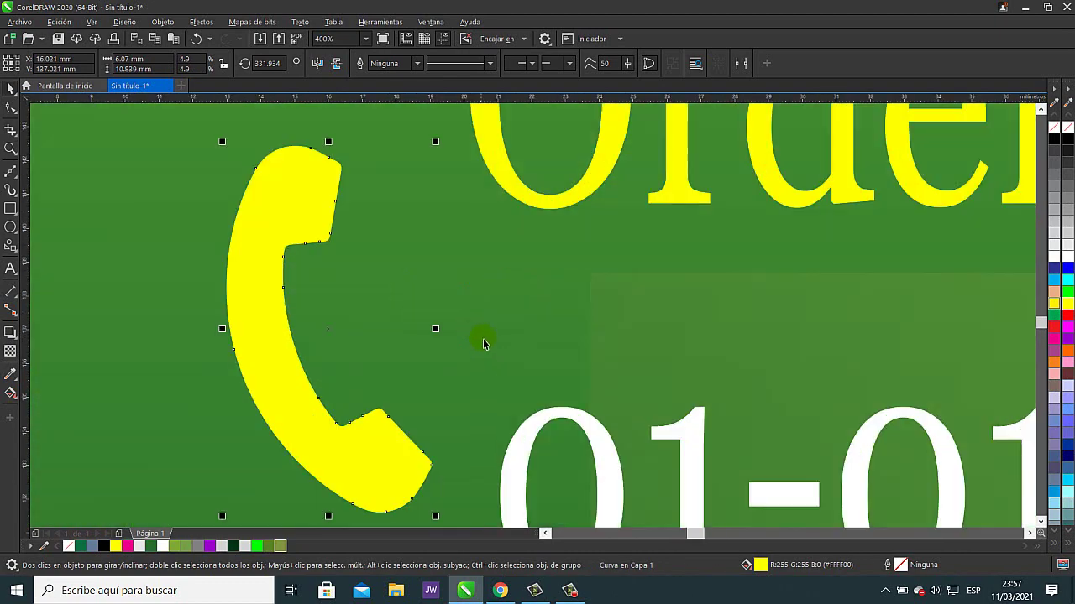
scroll(568, 370, down, 8)
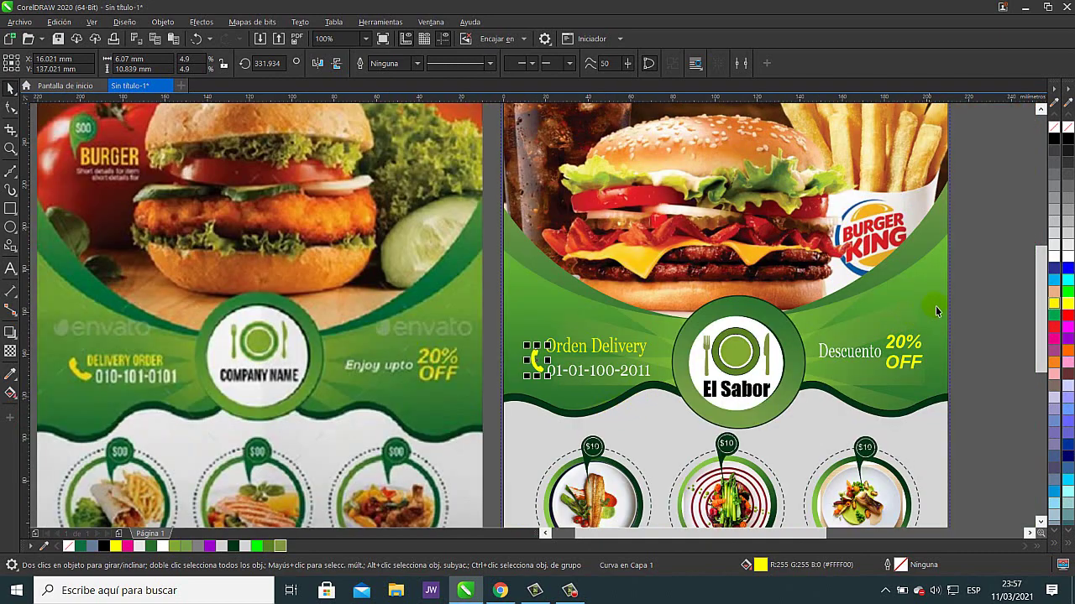
click(985, 273)
drag(547, 393, 426, 277)
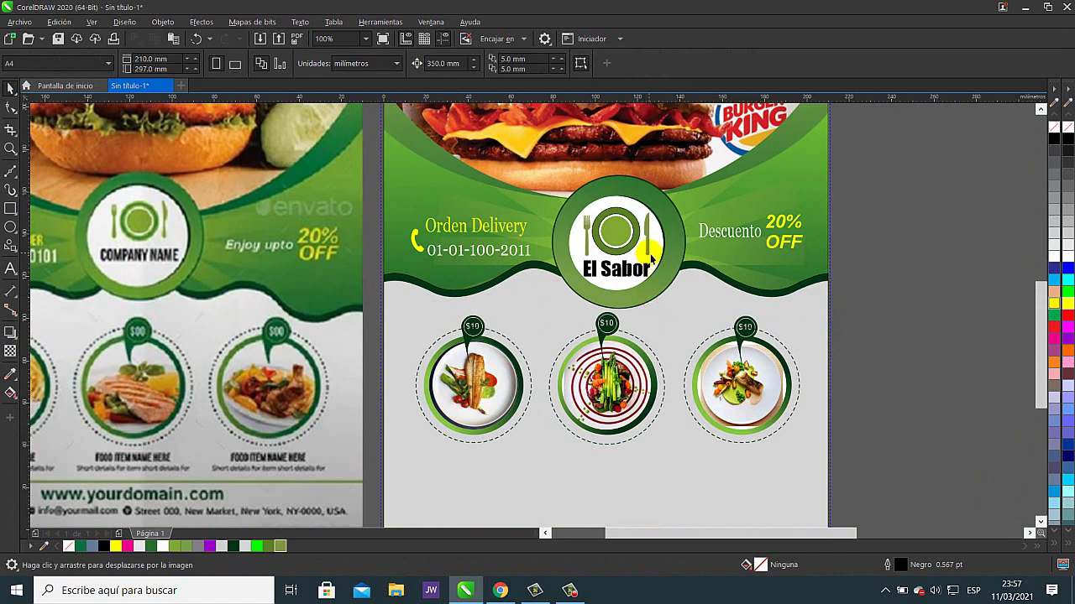
- Ungroup the El Sabor logo and slightly enlarge its two white inner circles
scroll(651, 256, up, 3)
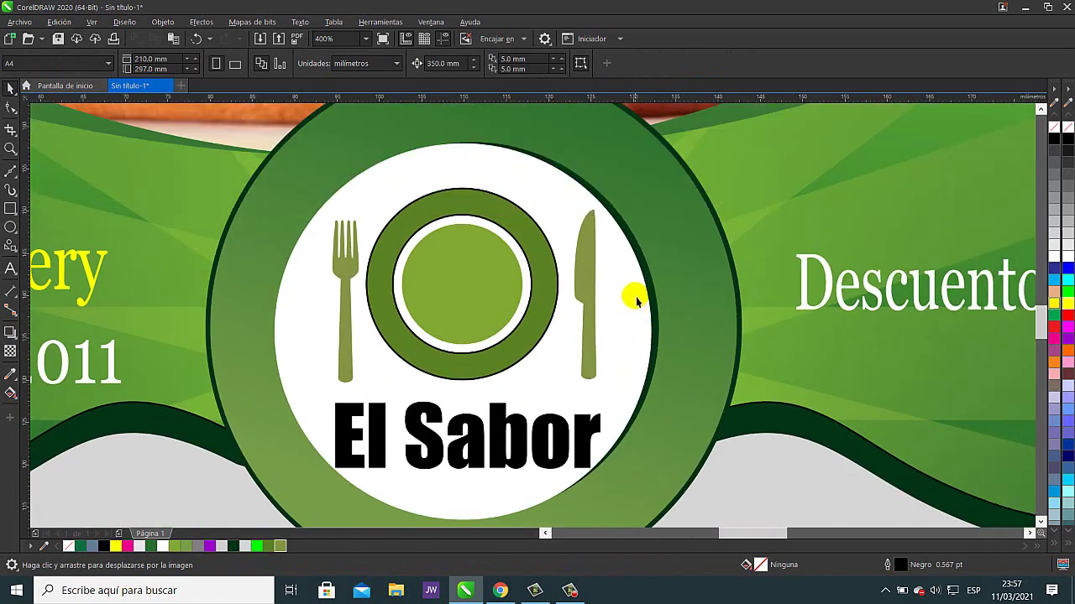
scroll(637, 300, down, 2)
click(638, 285)
click(511, 65)
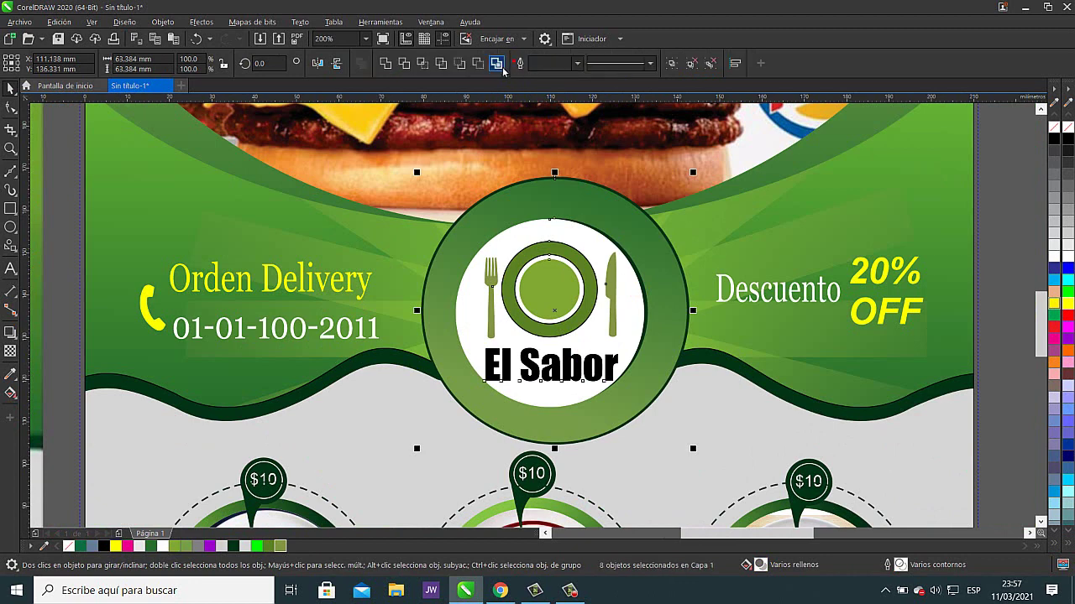
scroll(662, 266, up, 2)
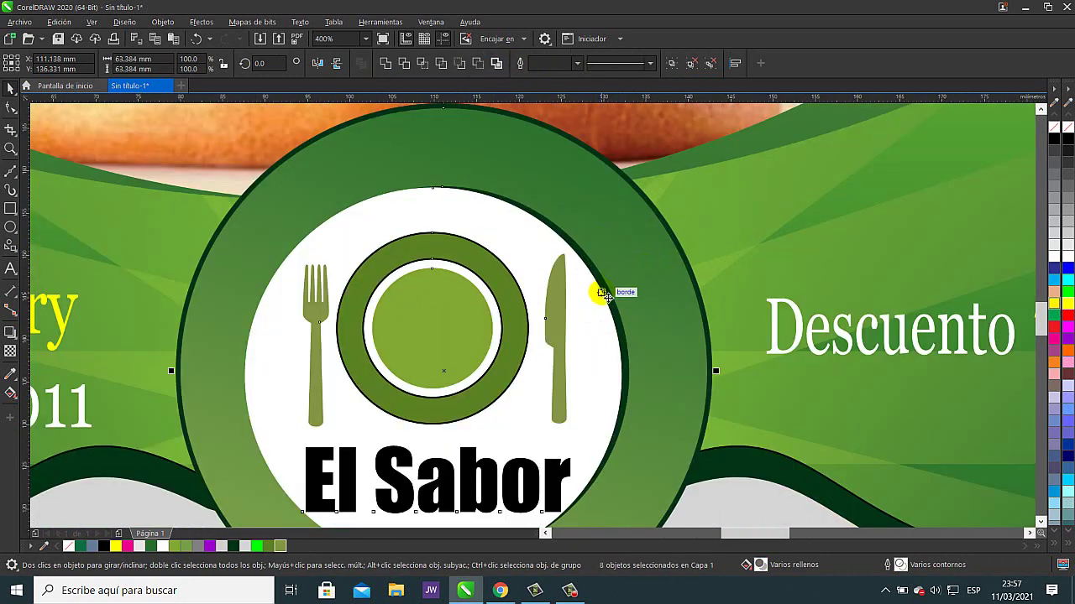
click(614, 309)
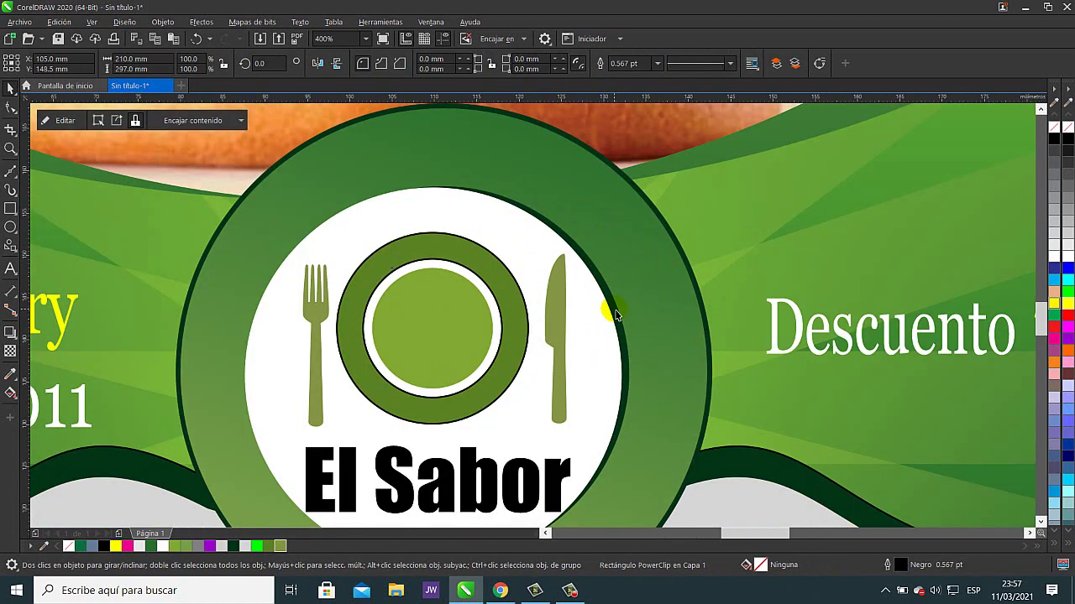
shift+click(601, 330)
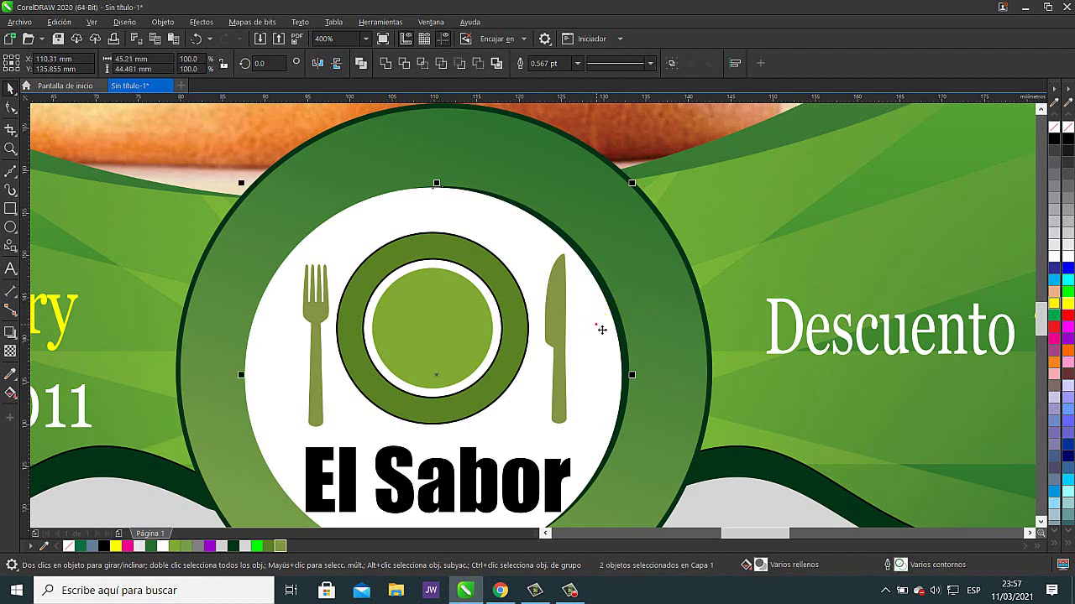
drag(632, 182, 650, 172)
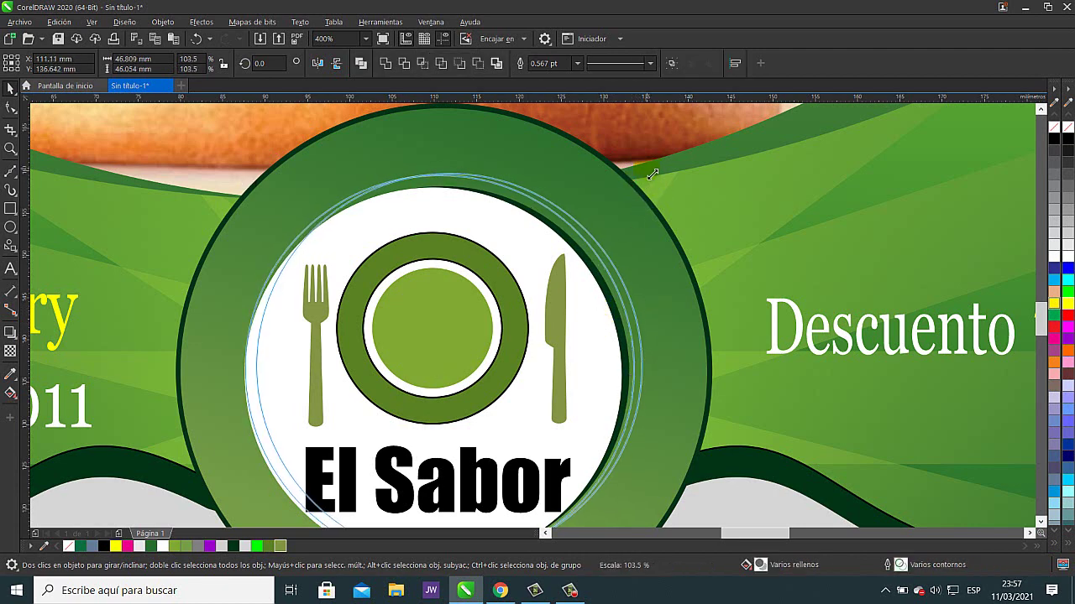
- Undo the accidental text move and recentre the El Sabor name in the badge
scroll(663, 300, down, 1)
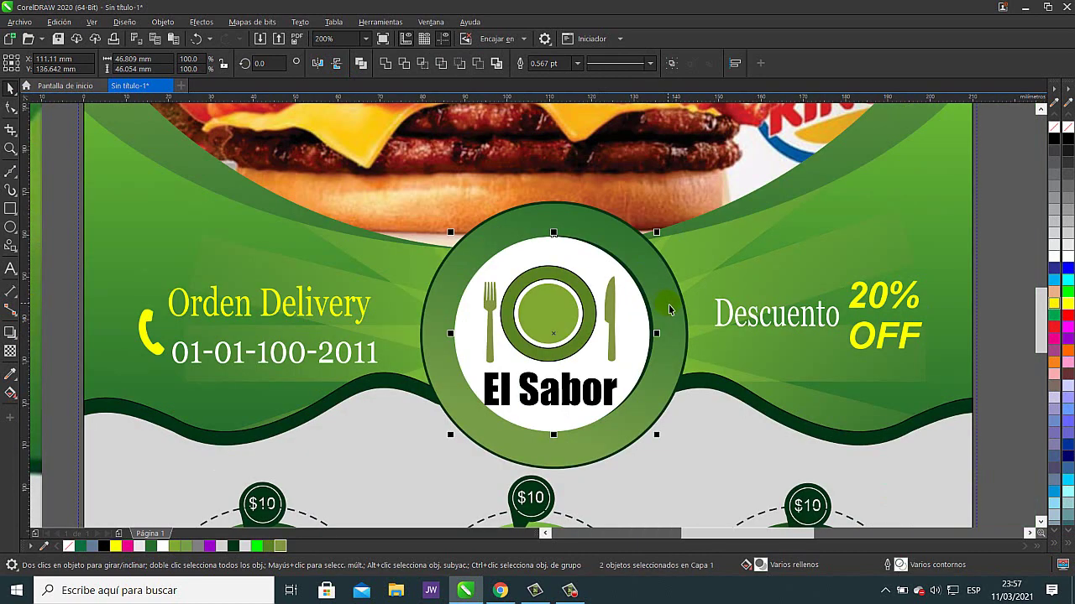
click(571, 393)
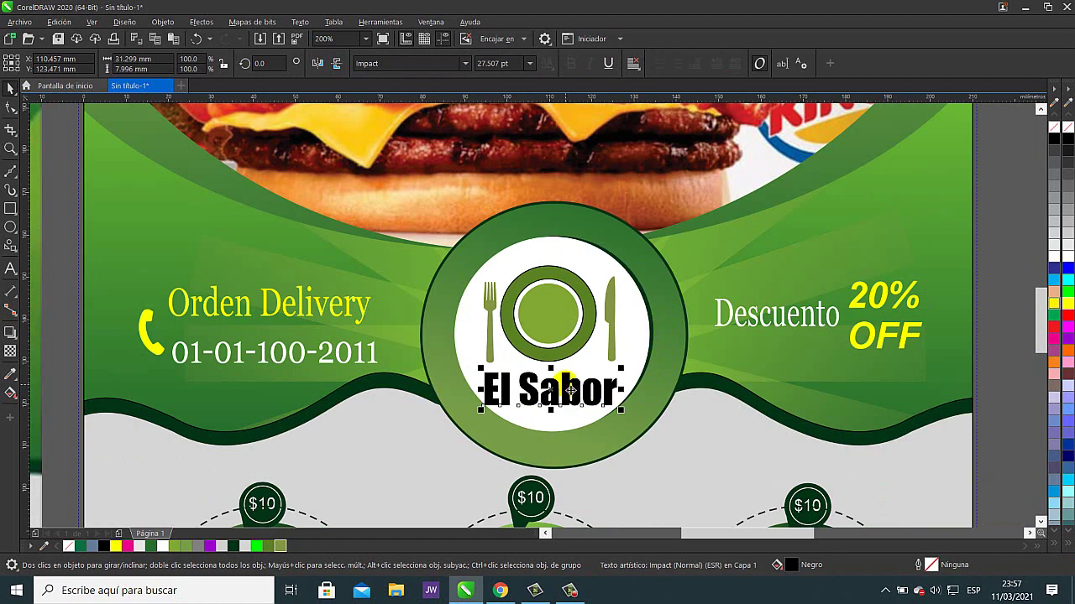
key(ctrl+z)
scroll(568, 391, down, 1)
scroll(568, 391, up, 4)
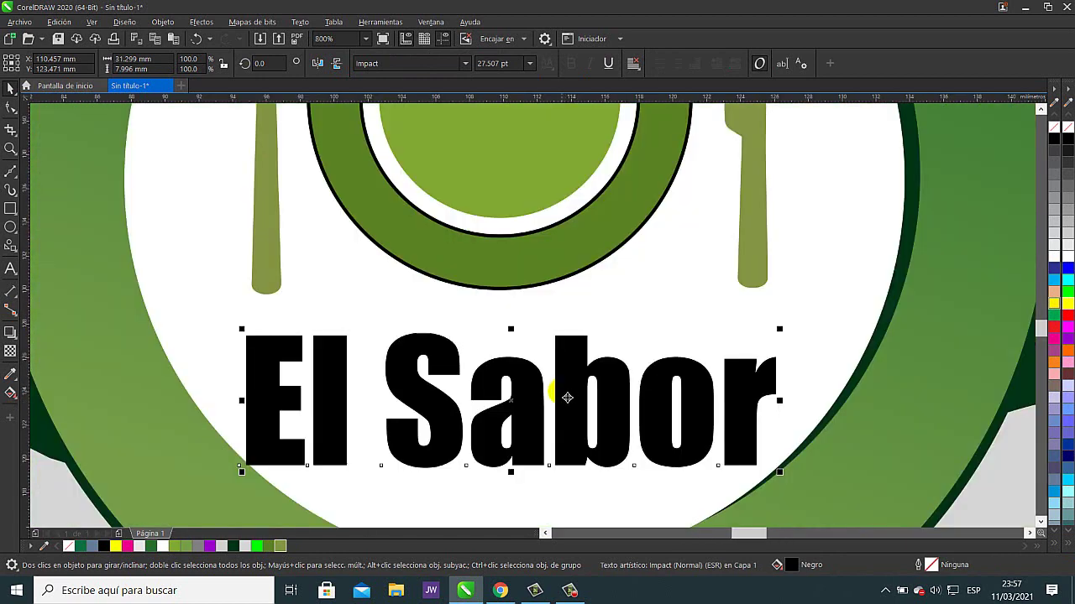
drag(572, 395, 573, 391)
scroll(664, 377, down, 8)
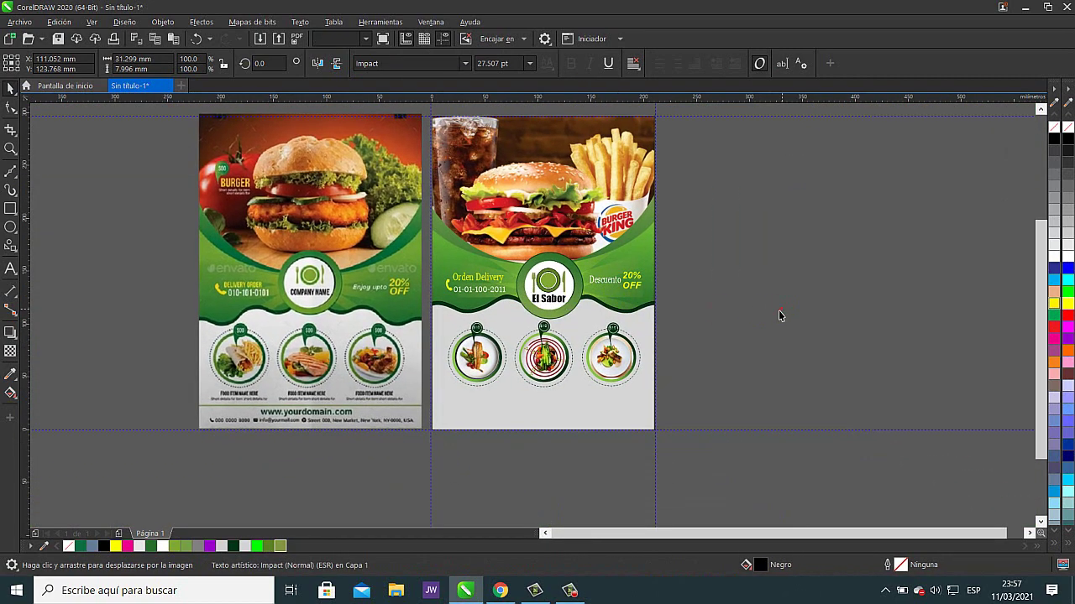
click(764, 313)
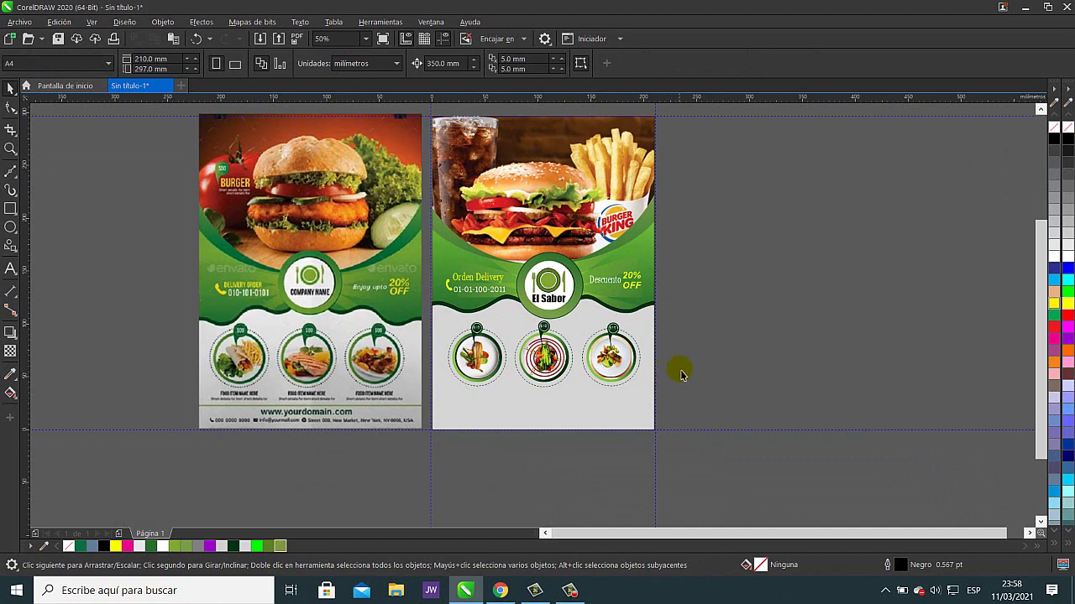
drag(604, 409, 725, 411)
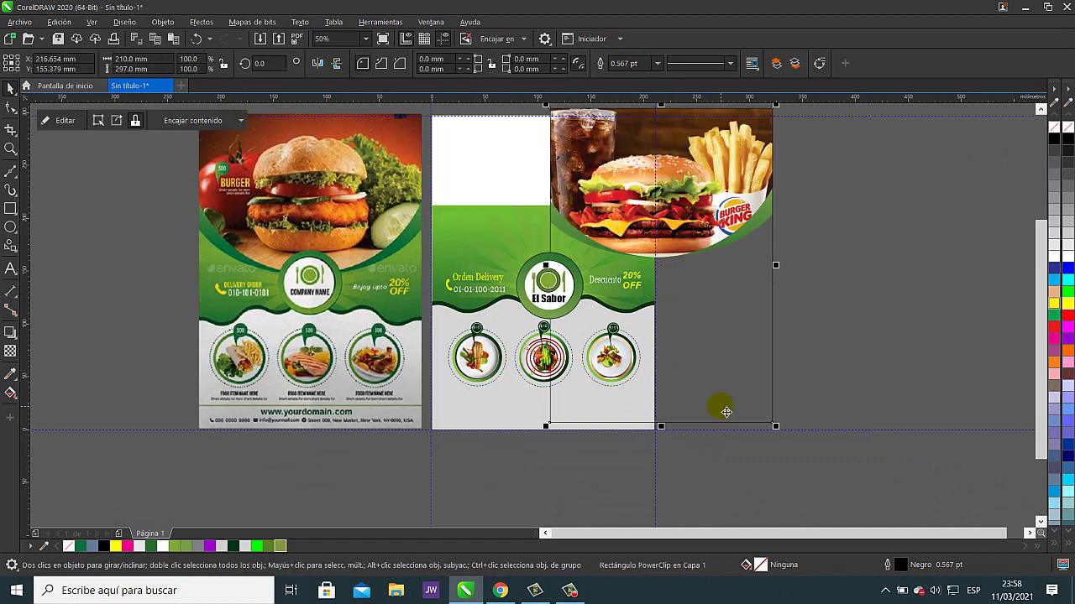
click(196, 39)
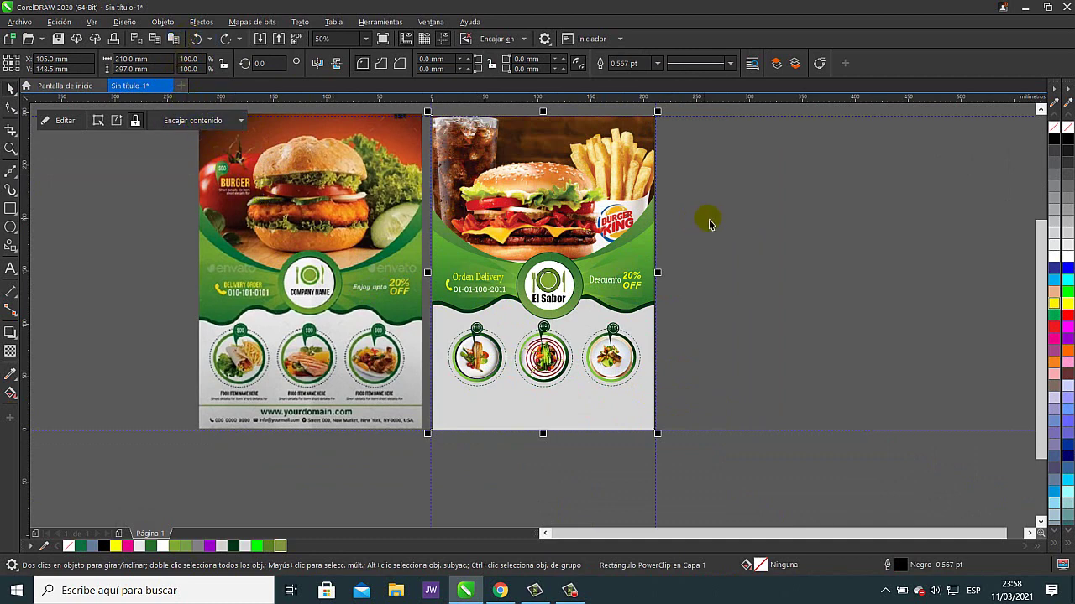
click(758, 251)
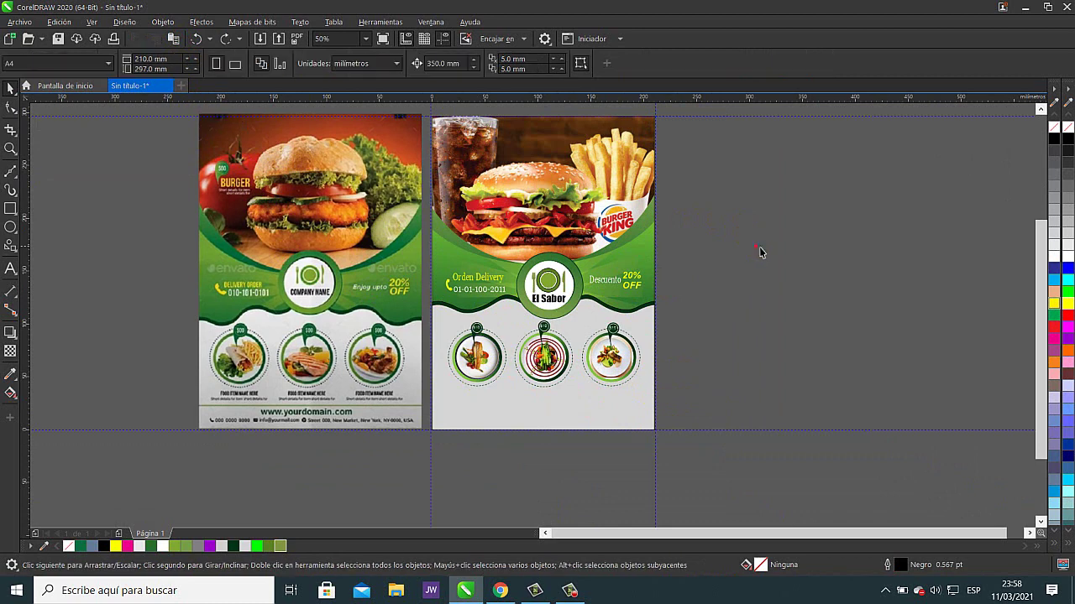
click(583, 411)
drag(583, 412, 715, 405)
click(196, 38)
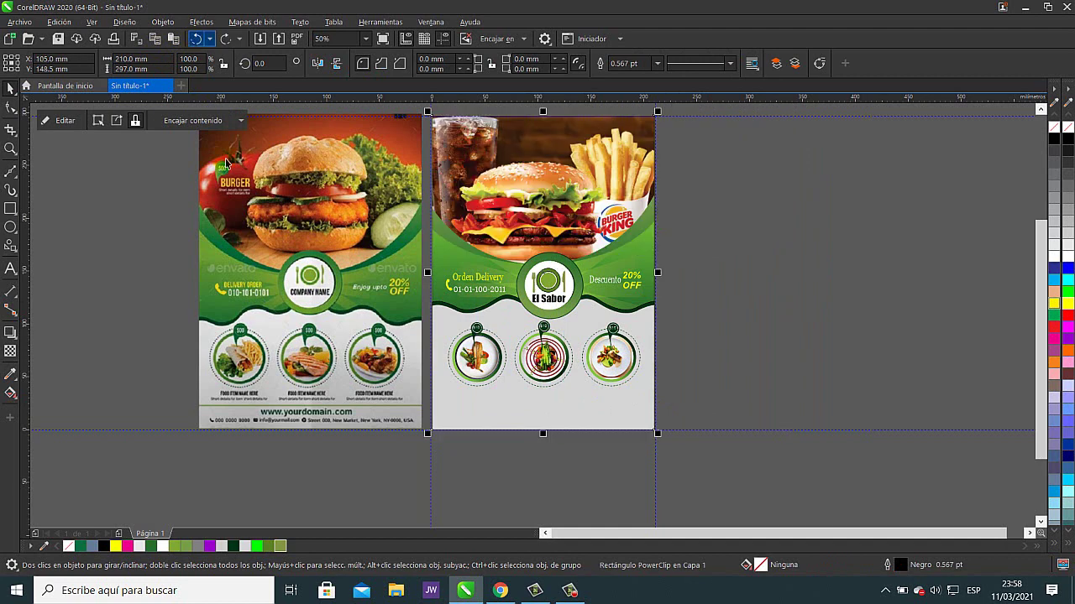
click(811, 269)
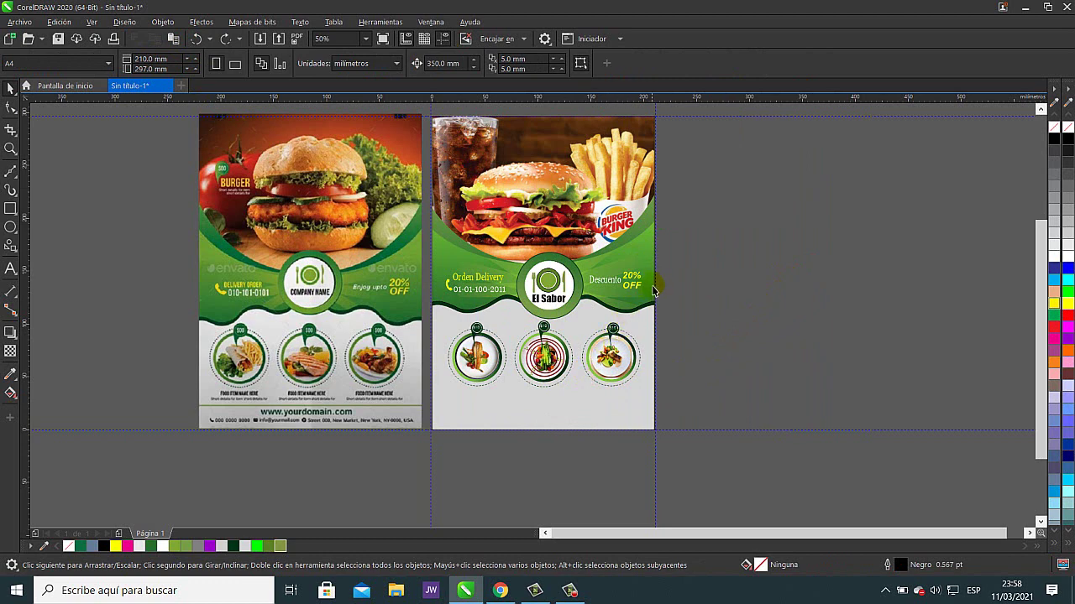
click(652, 259)
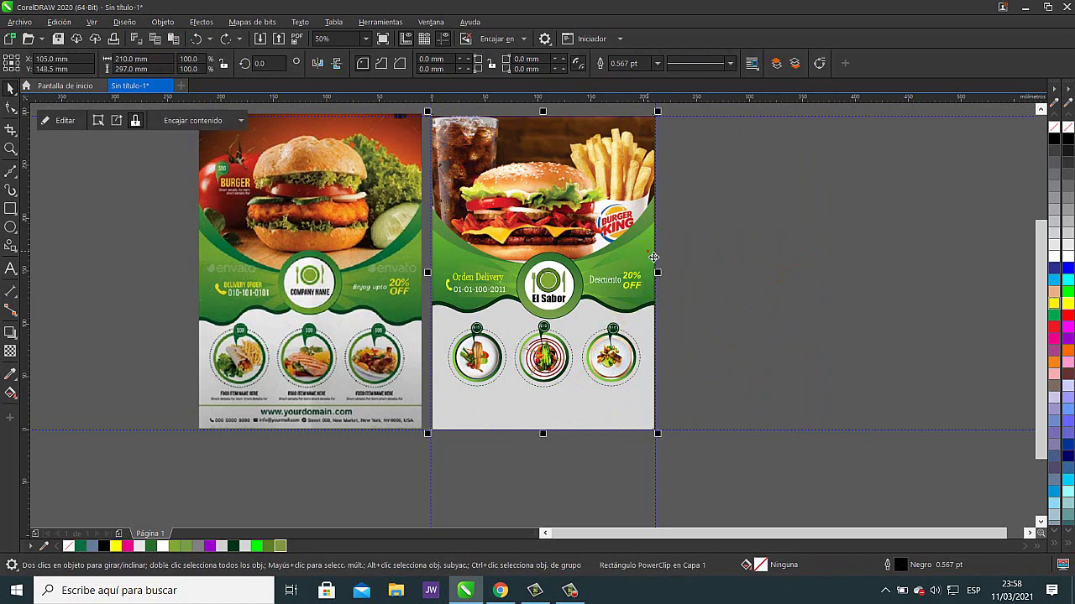
key(Escape)
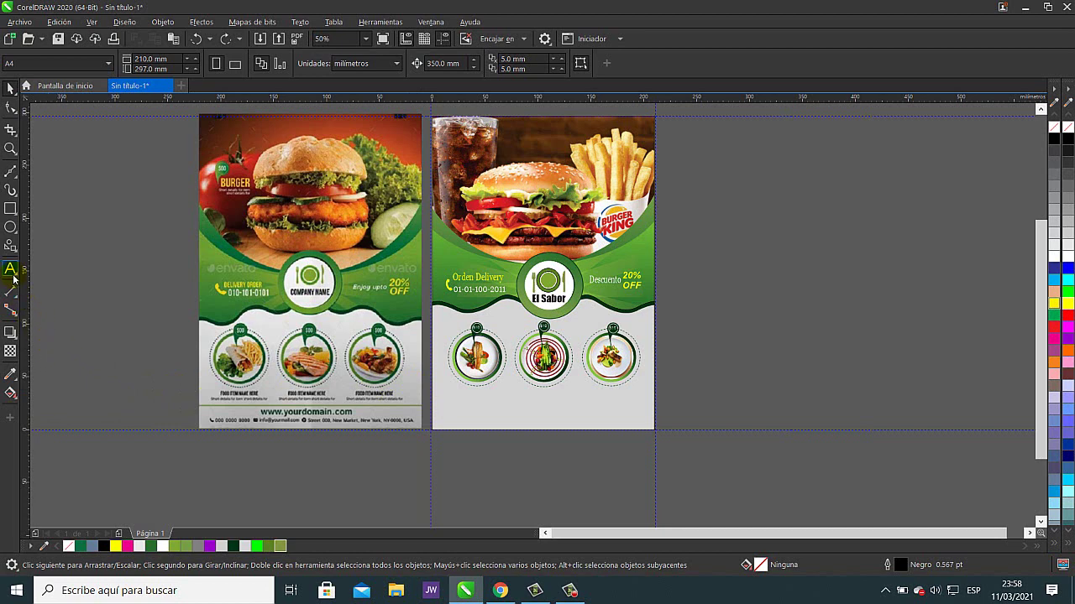
- Type the PLATOS GOURMED caption as a new text line beside the flyer
click(689, 374)
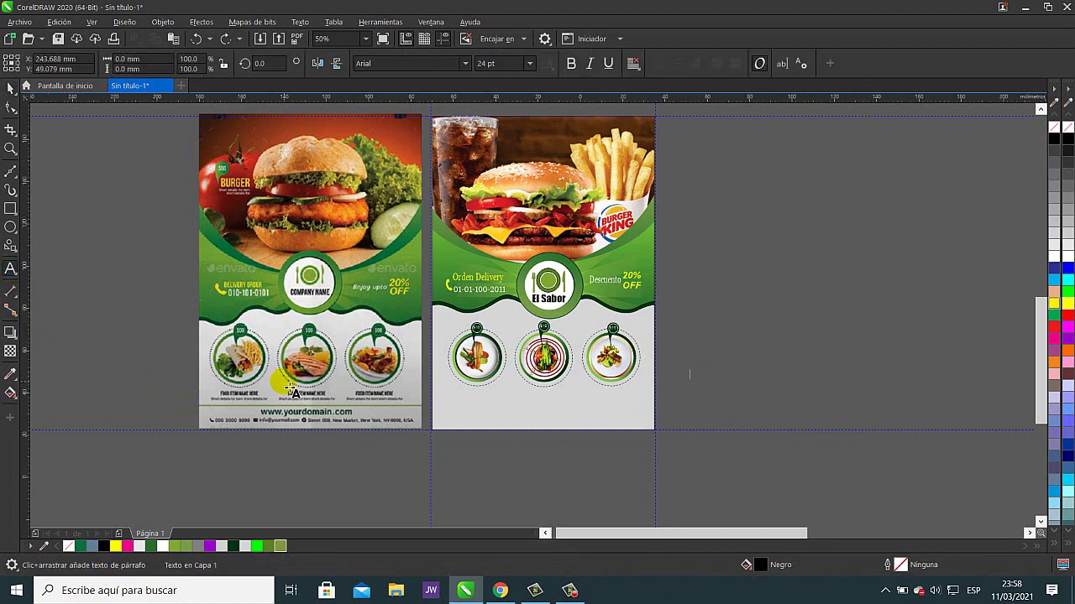
scroll(284, 379, up, 2)
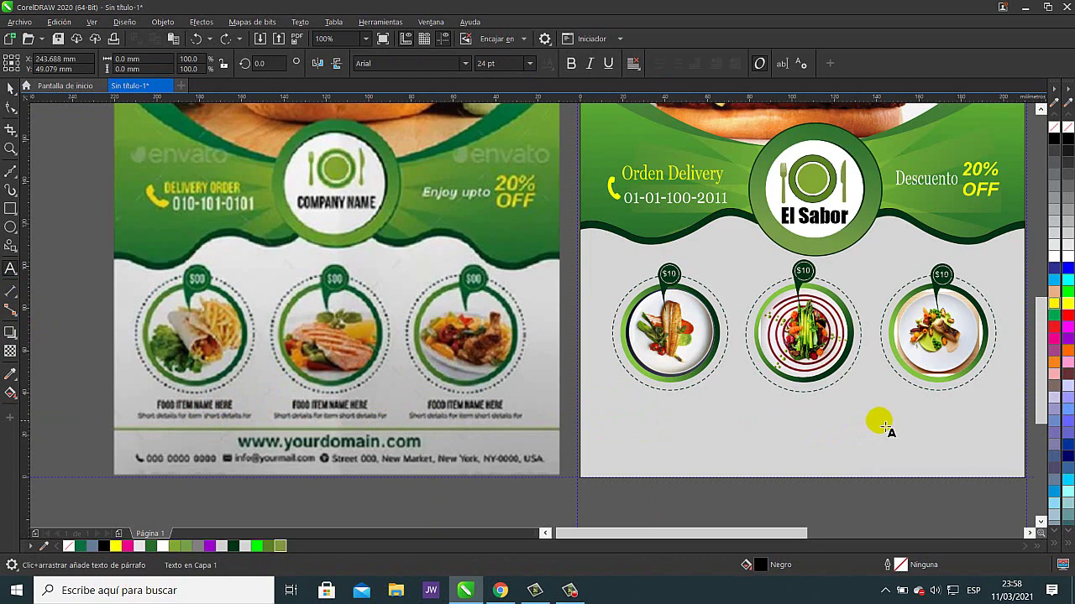
scroll(894, 424, down, 3)
scroll(892, 422, right, 5)
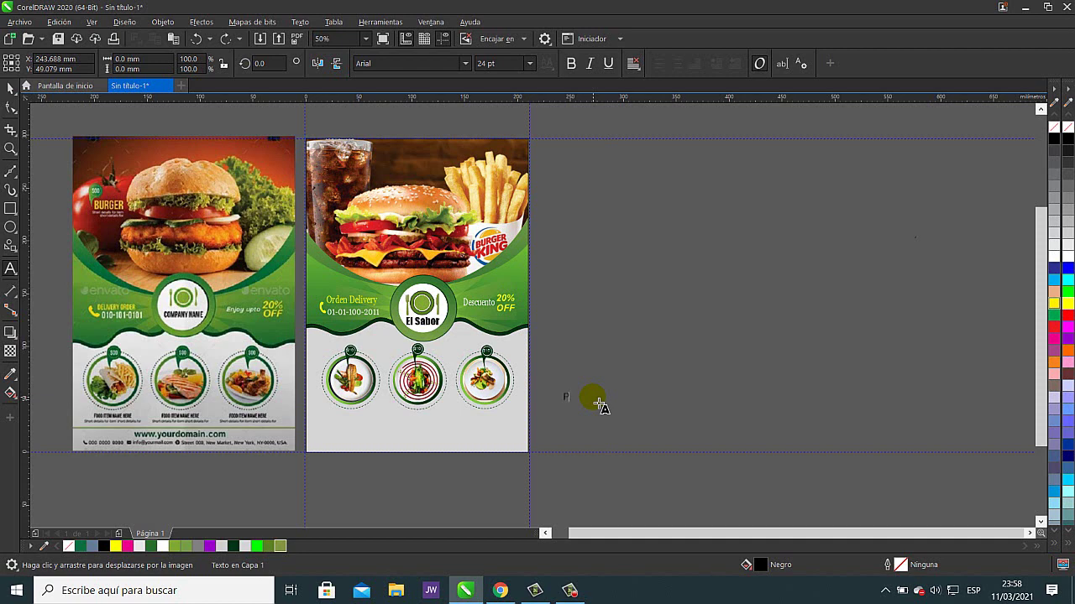
text(LATOS GOURMET)
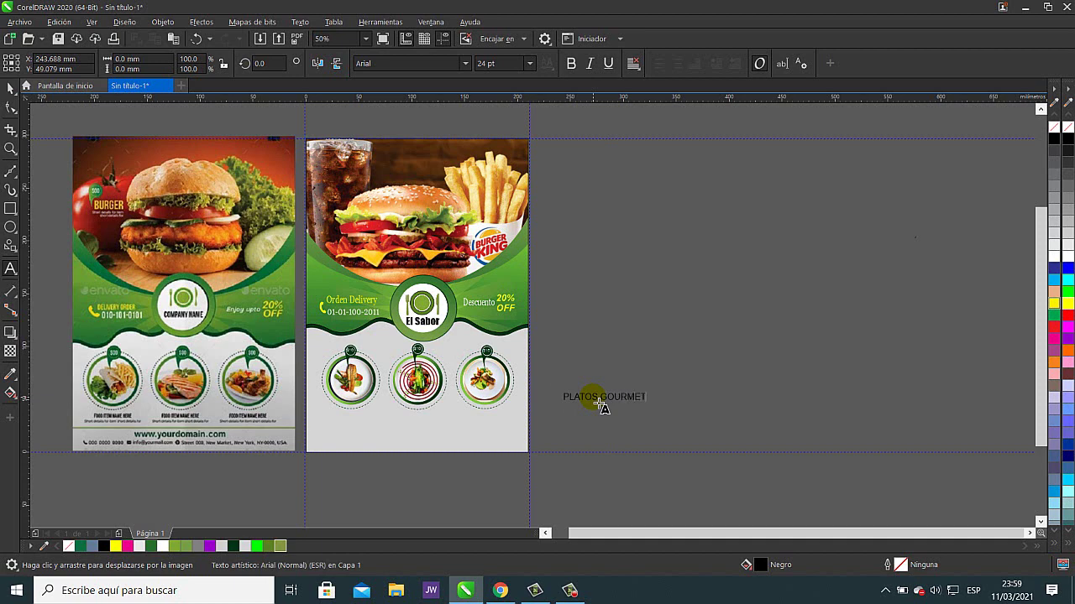
key(BackSpace)
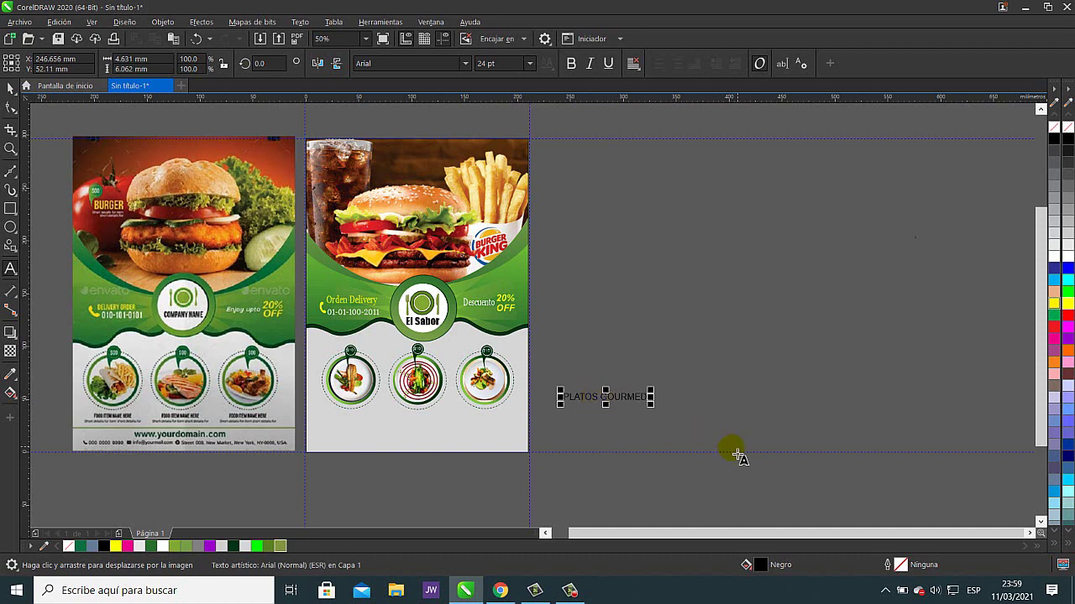
- Make the caption bold and place it under the first dish circle
mouse_move(596, 395)
mouse_down()
mouse_move(700, 370)
mouse_move(612, 391)
mouse_move(277, 402)
mouse_up()
scroll(715, 361, up, 2)
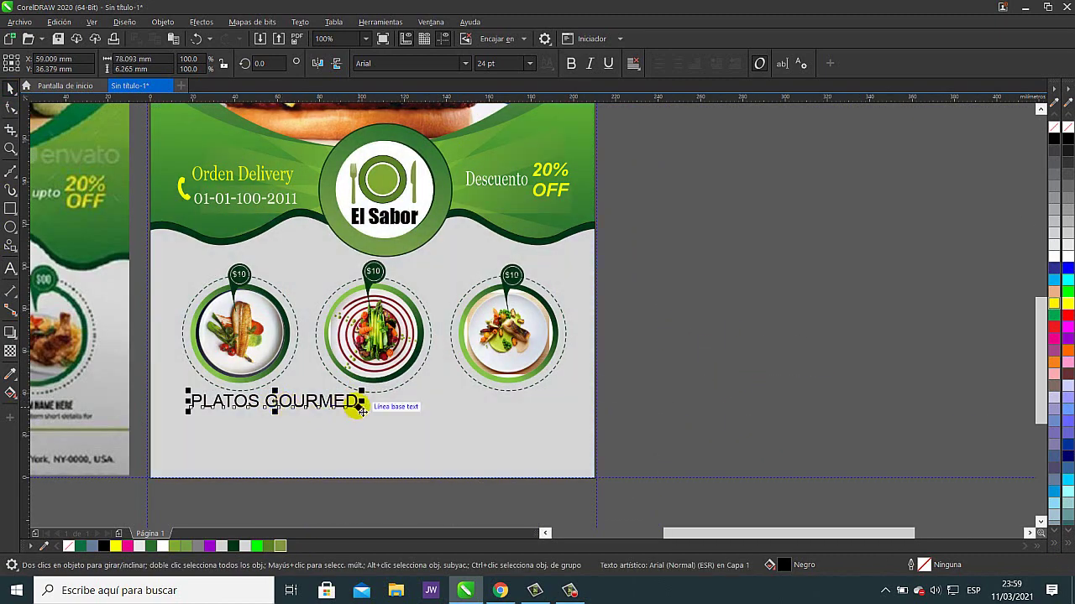
mouse_move(361, 409)
mouse_down()
mouse_move(665, 410)
mouse_move(640, 395)
mouse_move(654, 401)
mouse_up()
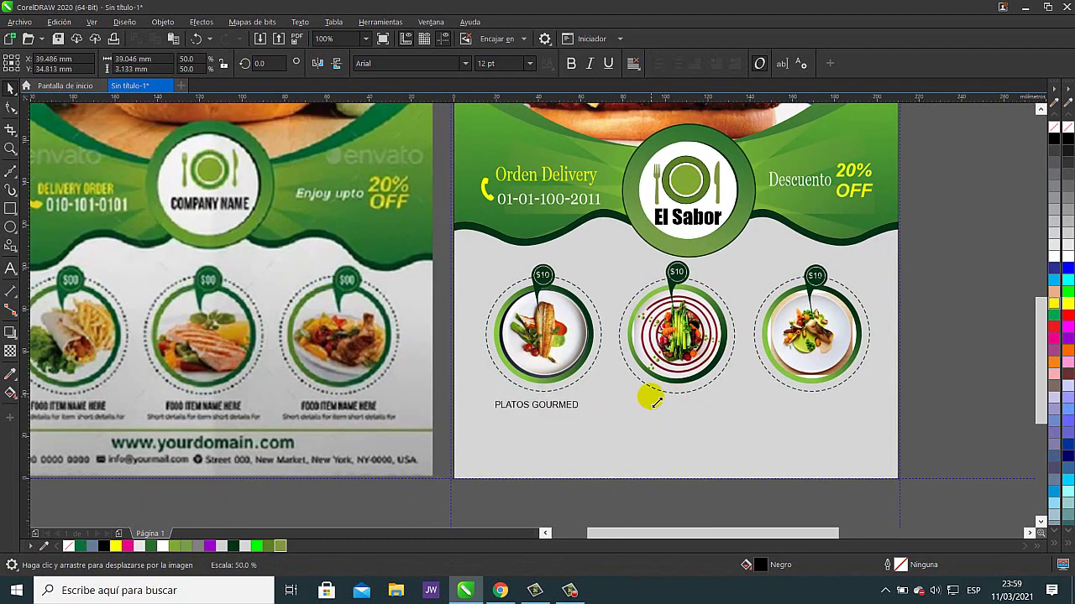
key(ctrl+b)
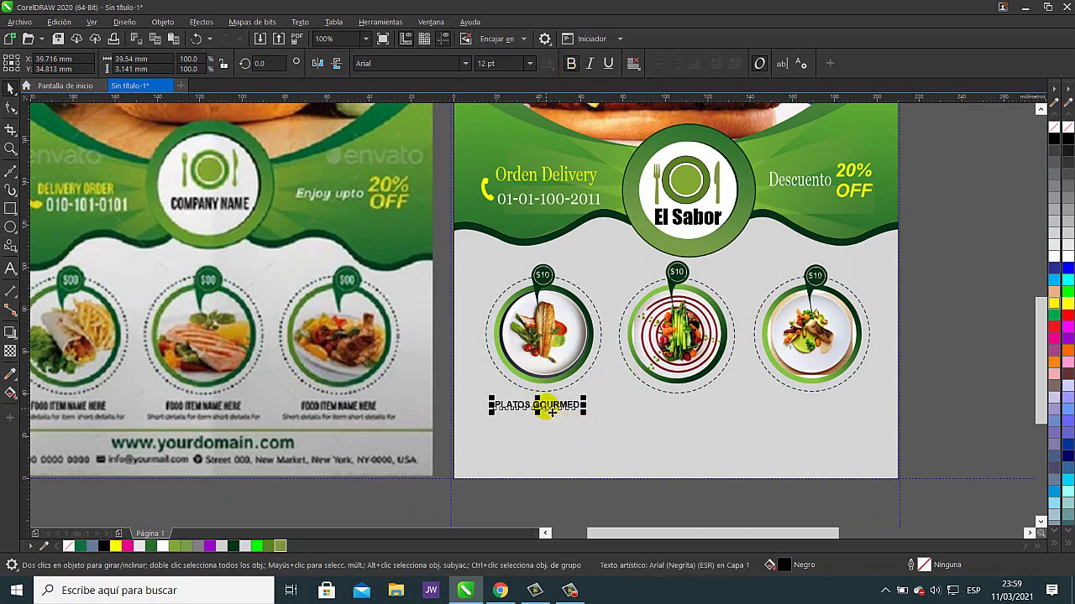
drag(551, 411, 827, 419)
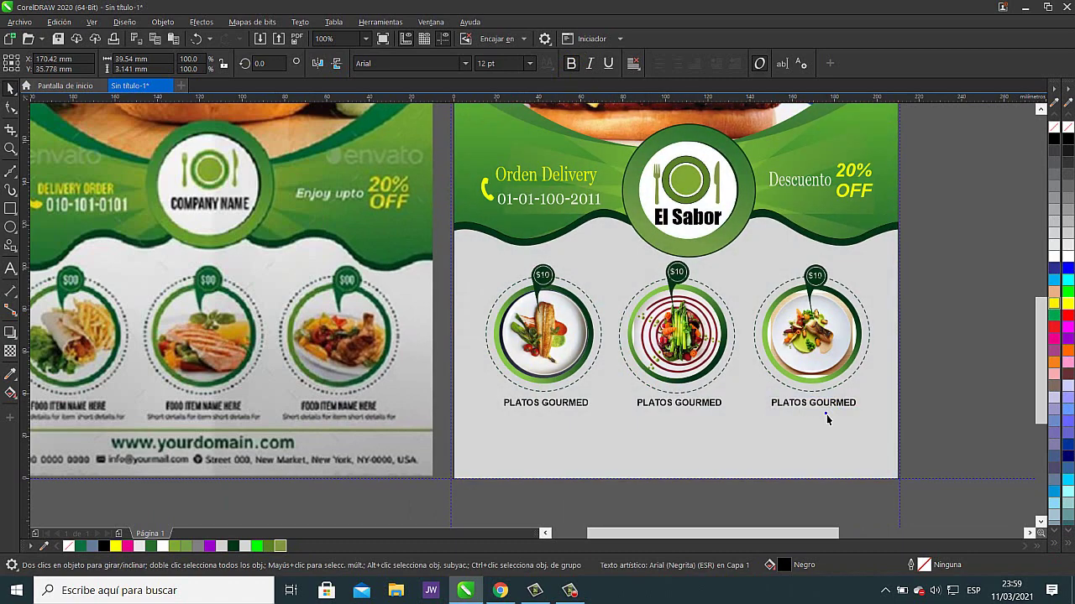
click(928, 385)
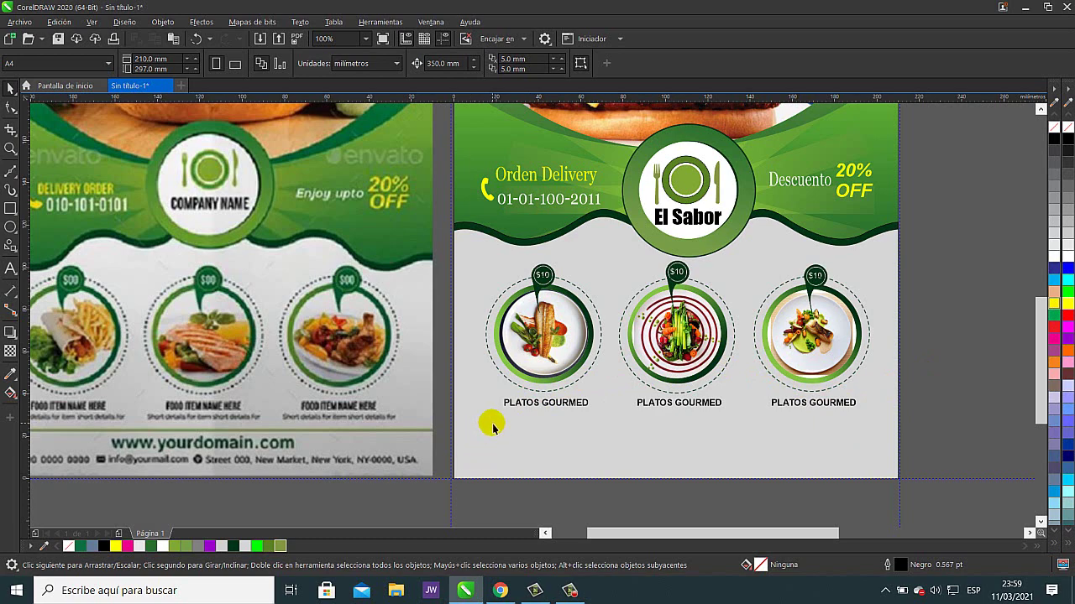
- Duplicate the first caption below itself and change it to 'Plato al salón cosido'
click(546, 404)
drag(546, 406, 546, 418)
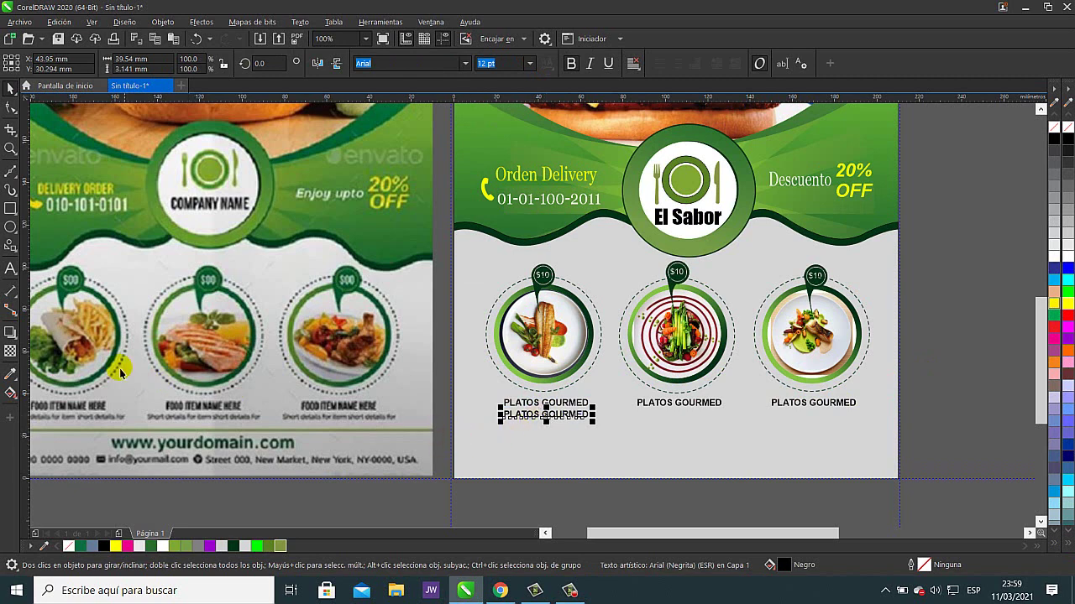
click(11, 269)
click(522, 415)
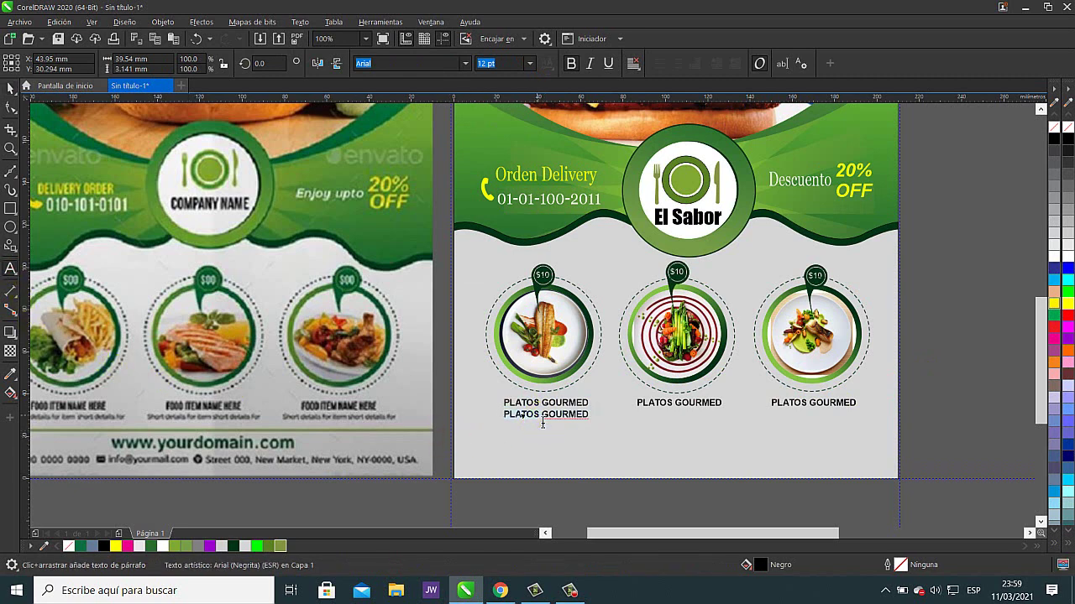
click(543, 423)
click(545, 423)
text(Plato al salm)
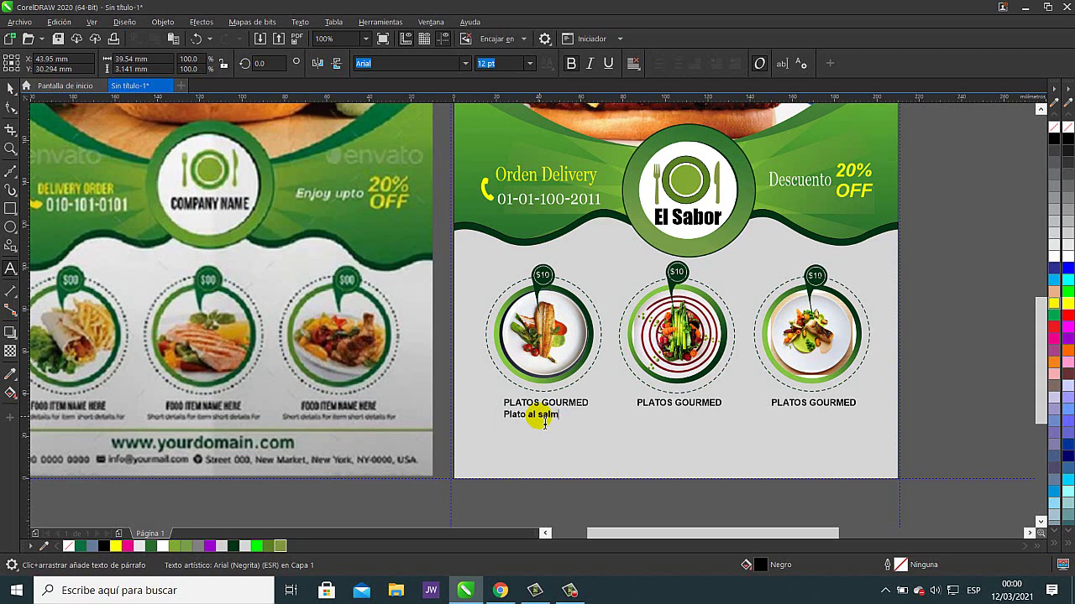
key(BackSpace)
key(BackSpace)
key(BackSpace)
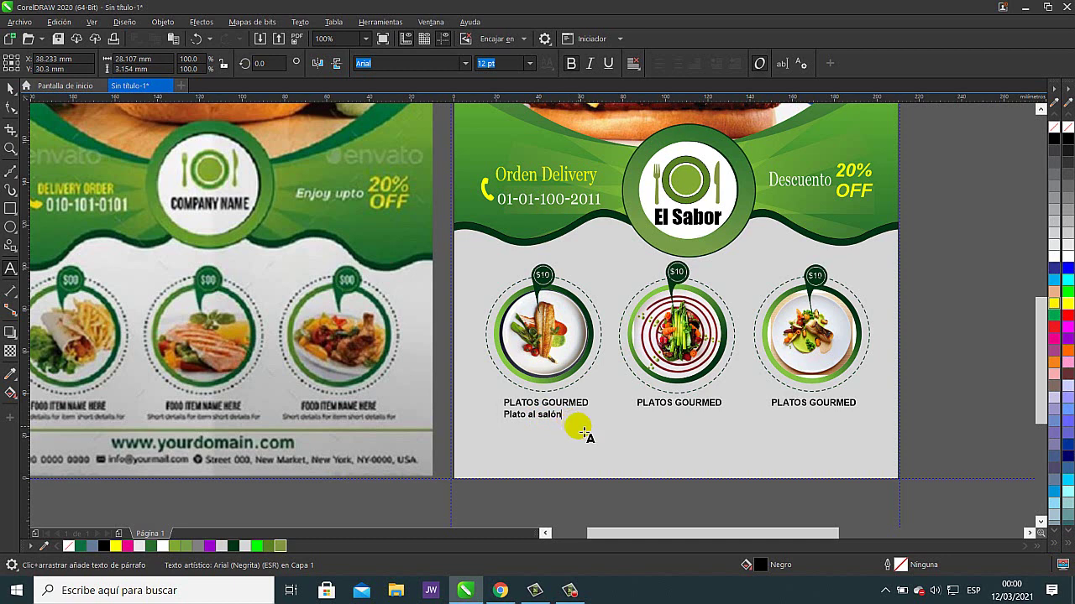
key(Escape)
key(F8)
text(cosido)
key(Escape)
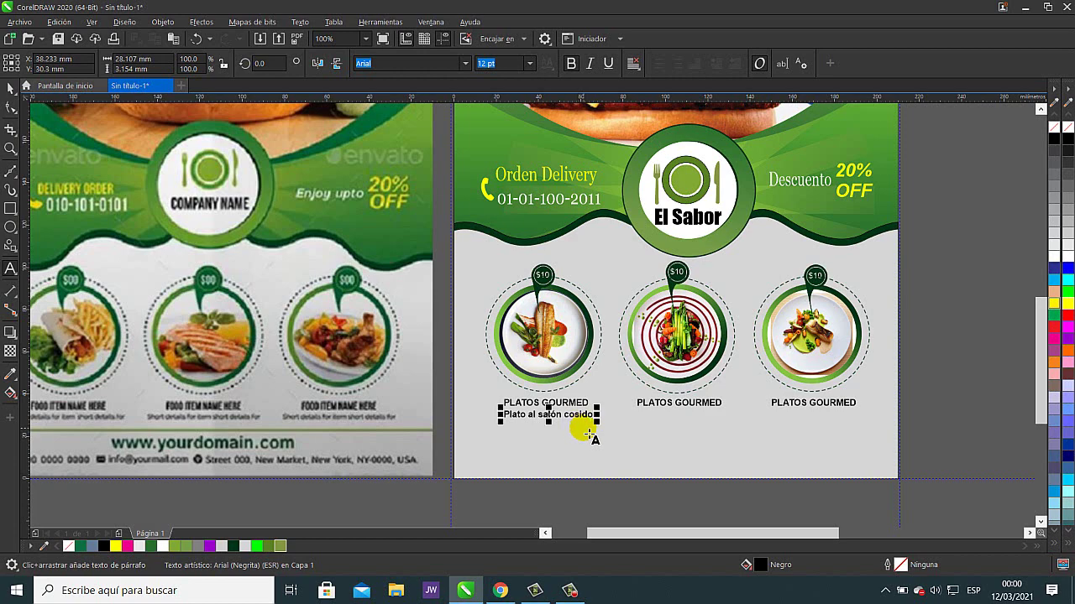
- Copy the 'Plato al salón cosido' subtitle under the second dish
click(10, 89)
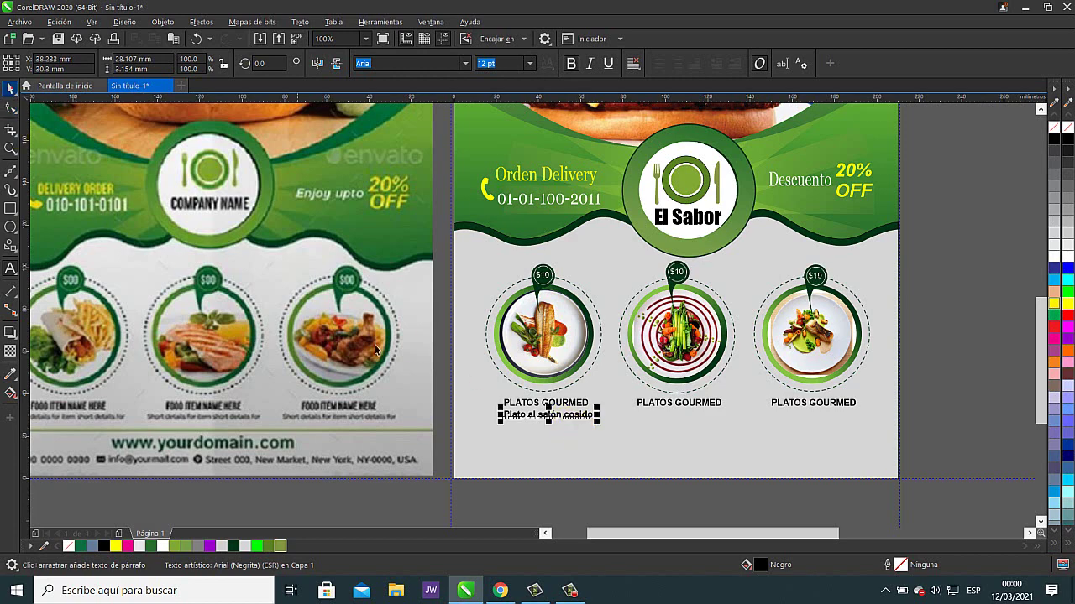
drag(585, 423, 817, 428)
click(941, 408)
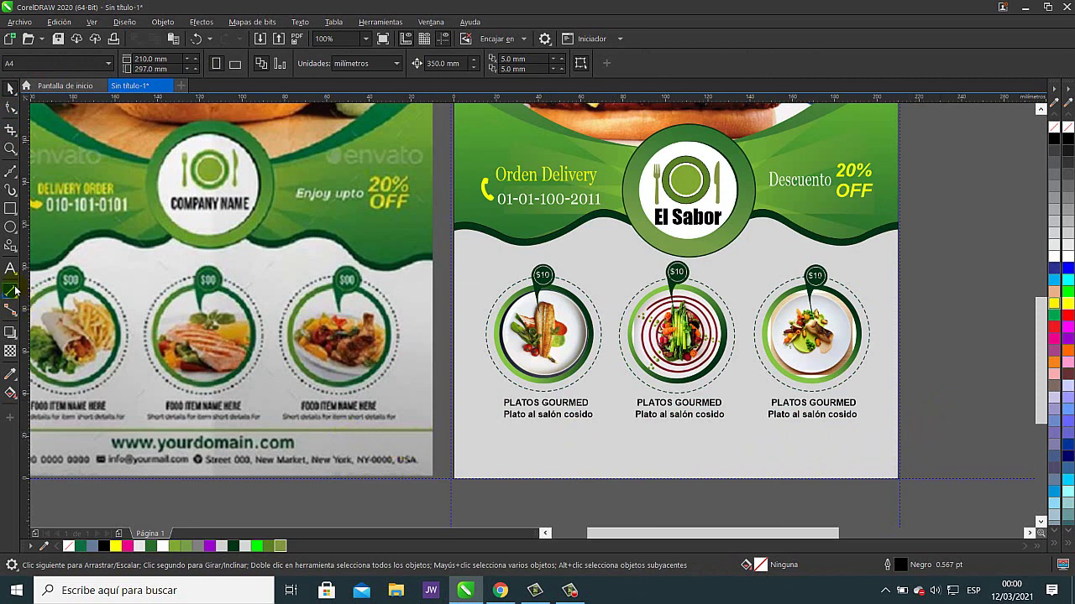
- Draw a straight Bézier line from the page's left edge to its right edge below the captions
click(11, 172)
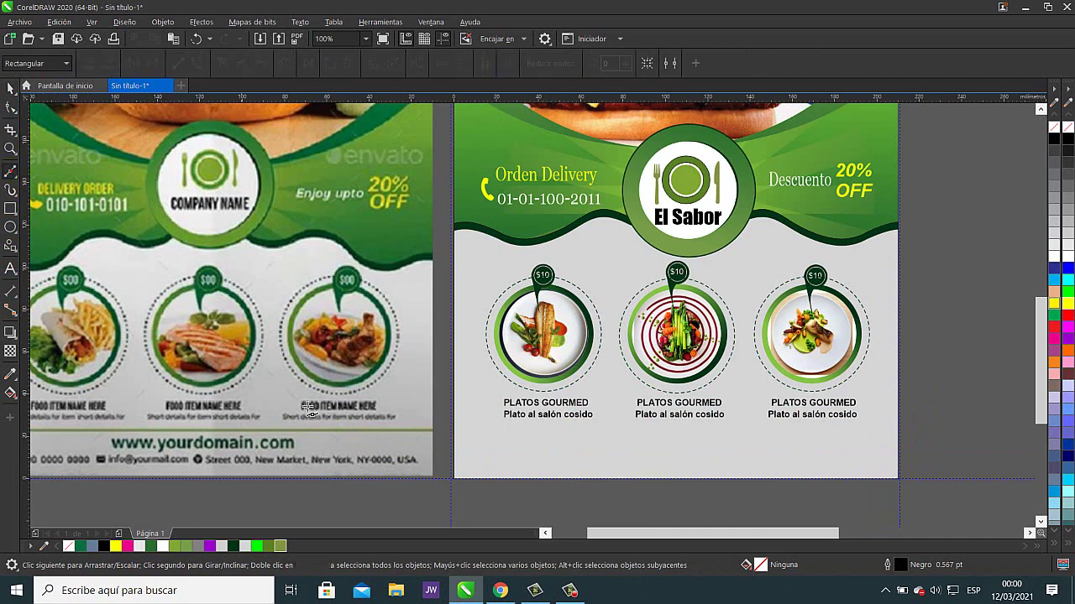
click(458, 433)
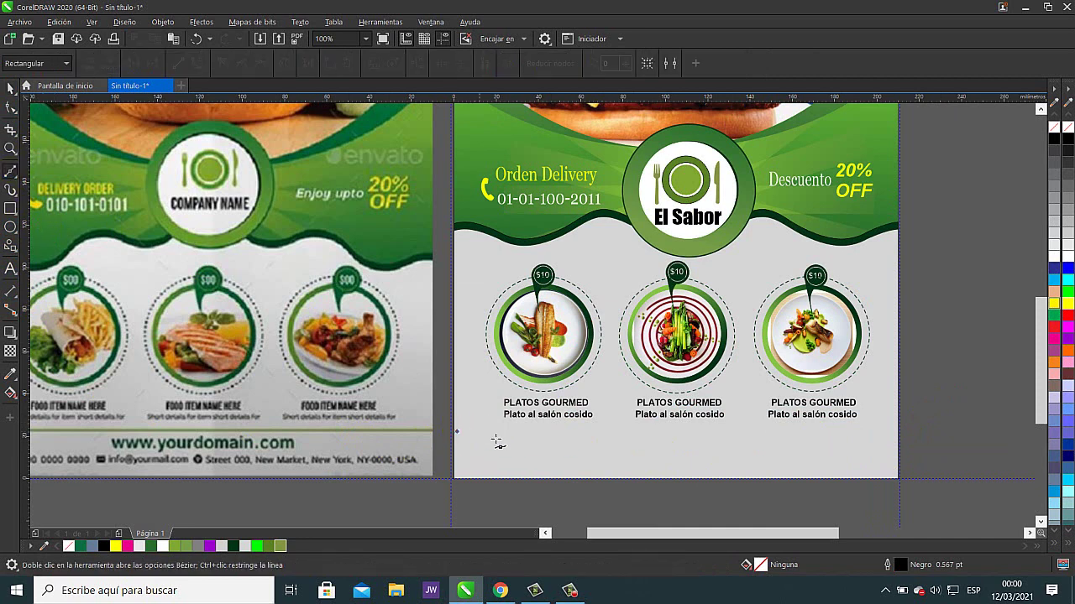
drag(897, 433, 847, 430)
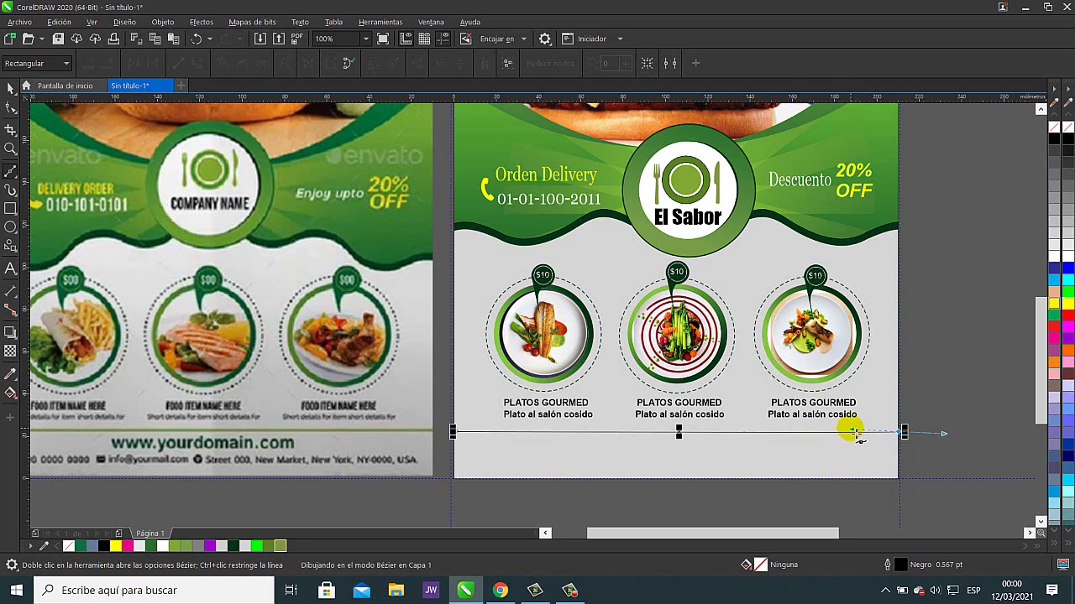
click(7, 85)
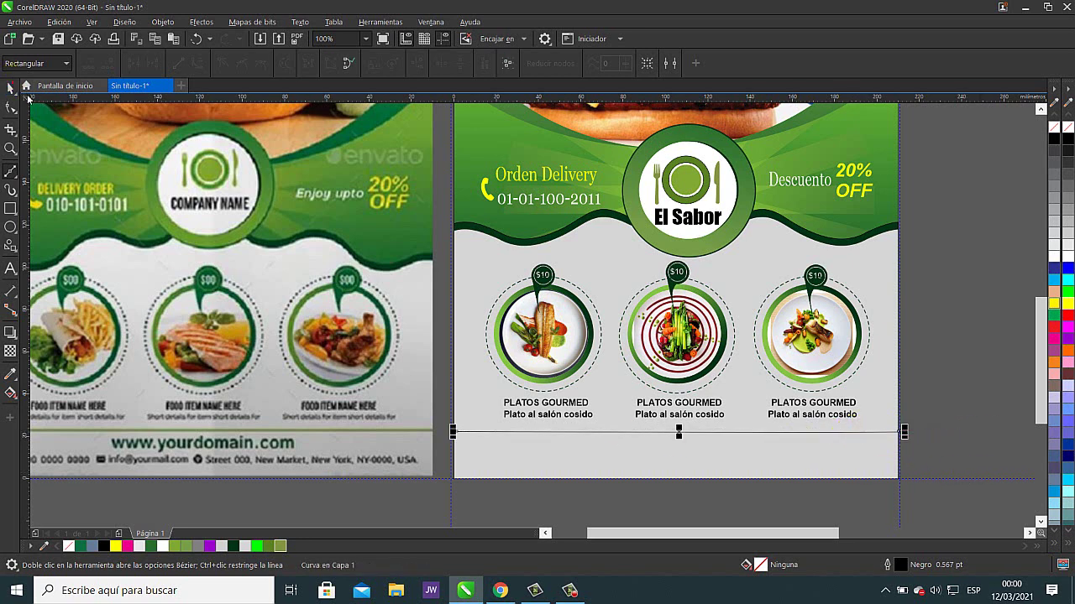
click(830, 440)
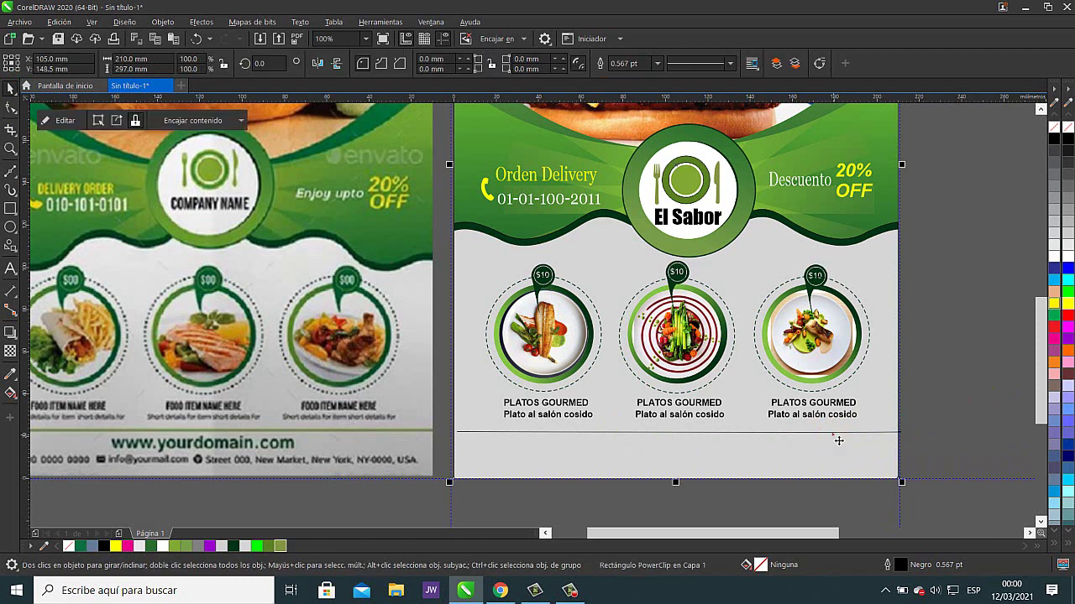
click(838, 434)
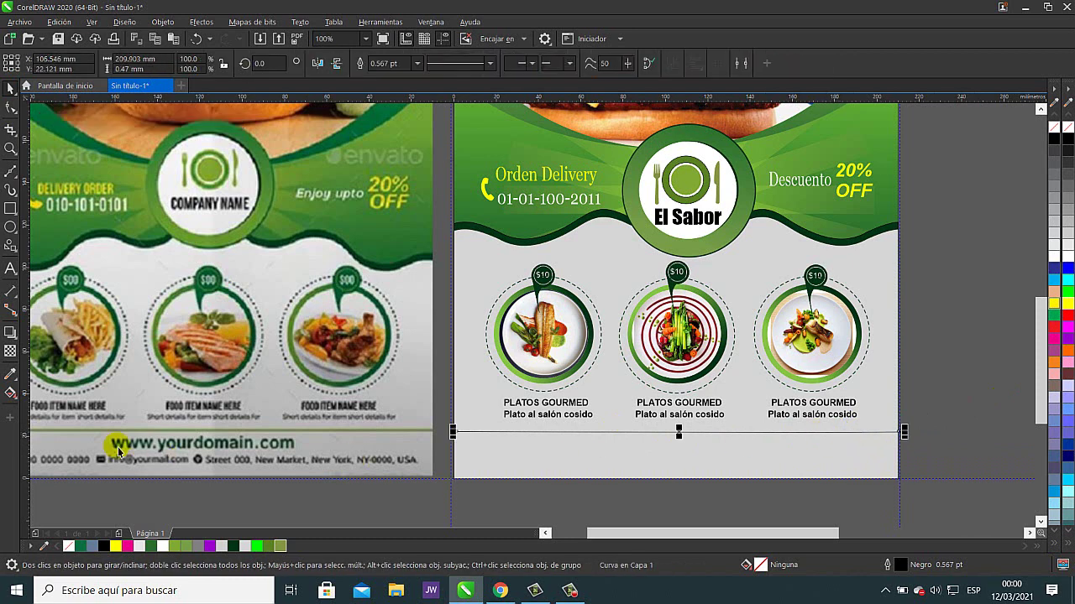
- Give the divider line a 3.0 pt outline width and an olive green colour
click(489, 63)
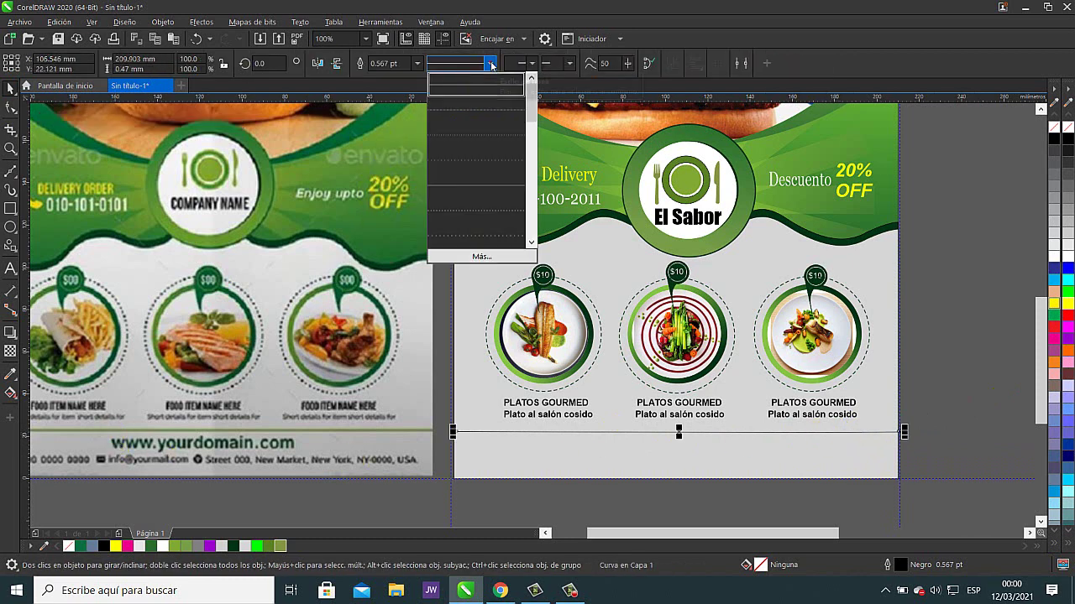
click(512, 80)
click(417, 63)
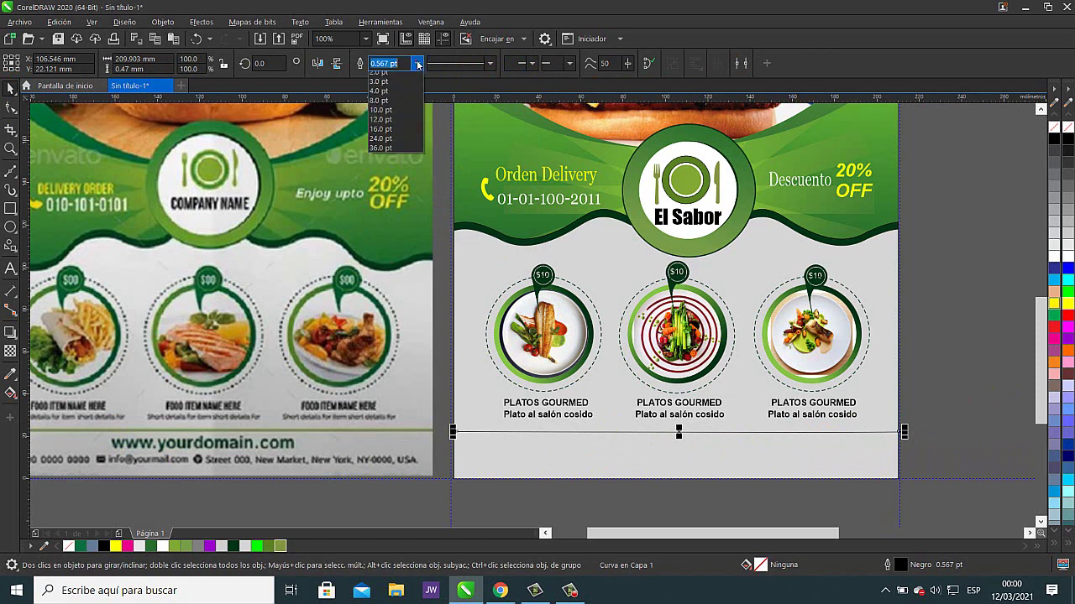
click(397, 116)
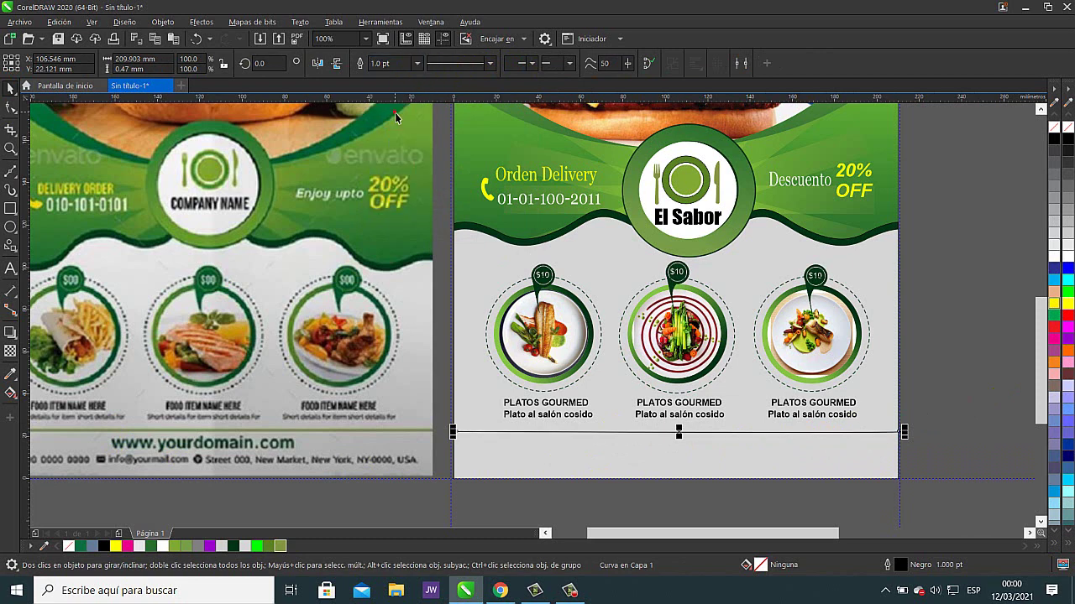
click(416, 63)
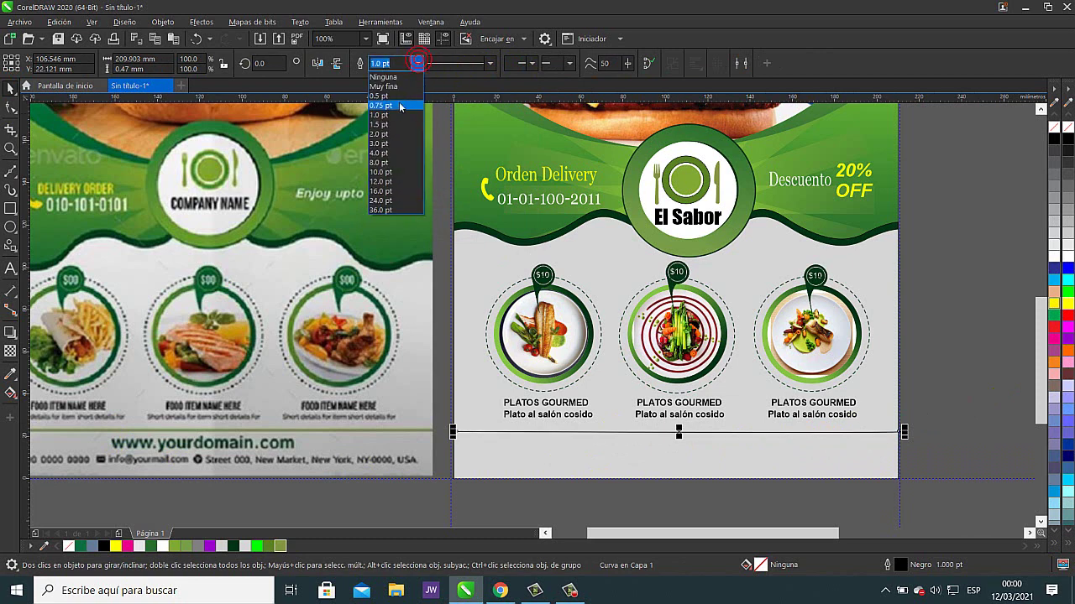
click(396, 134)
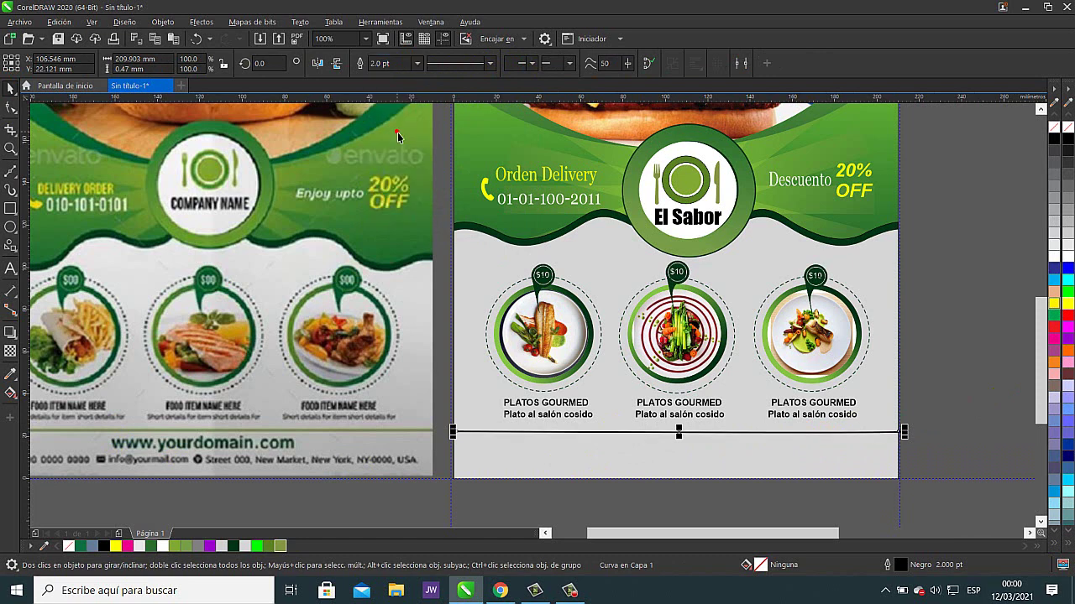
right_click(280, 548)
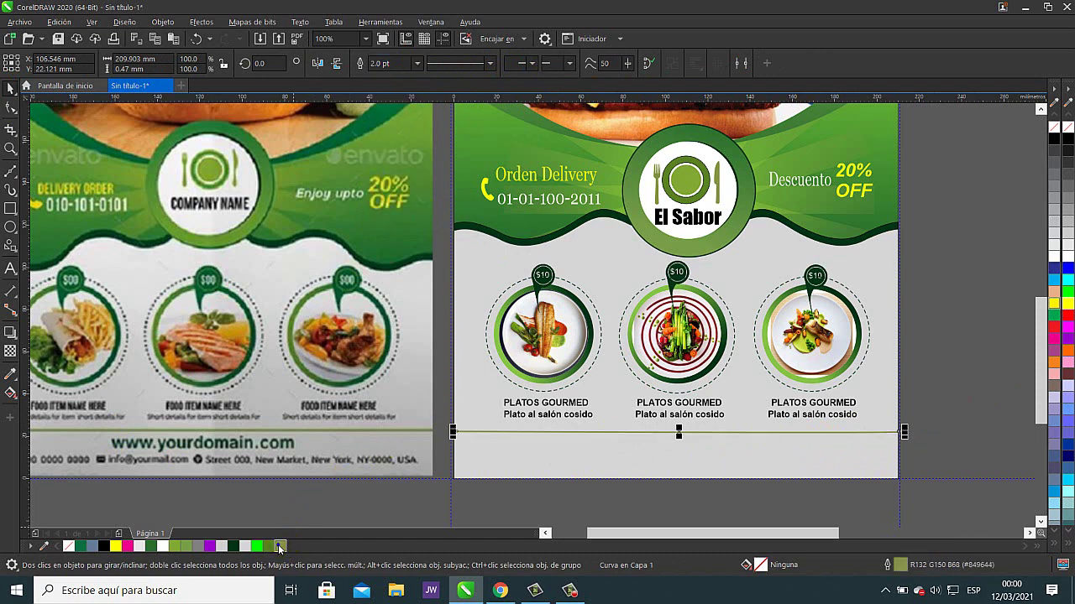
click(416, 63)
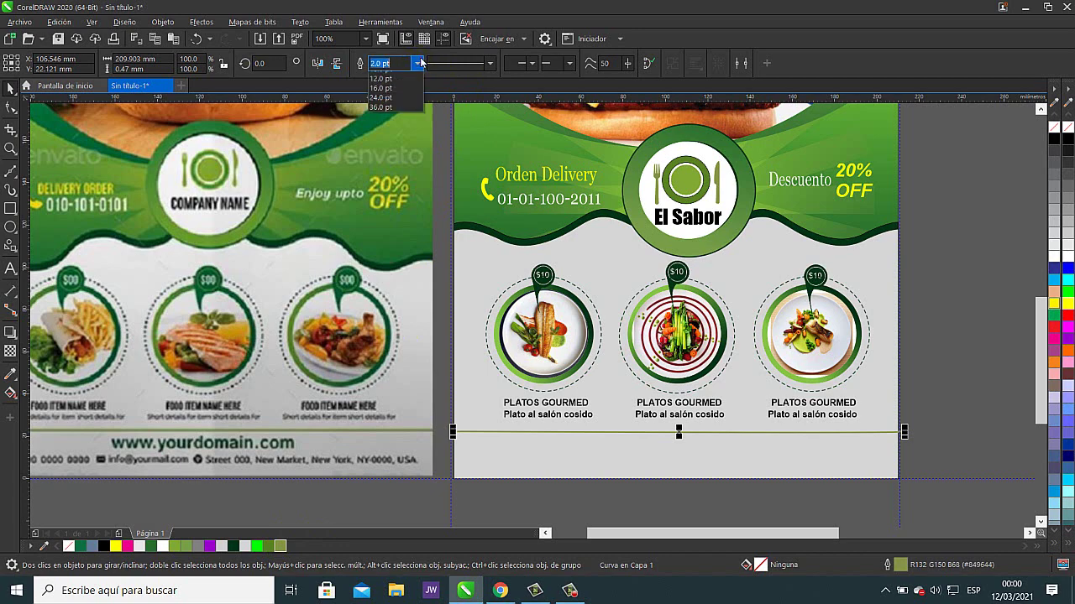
click(397, 136)
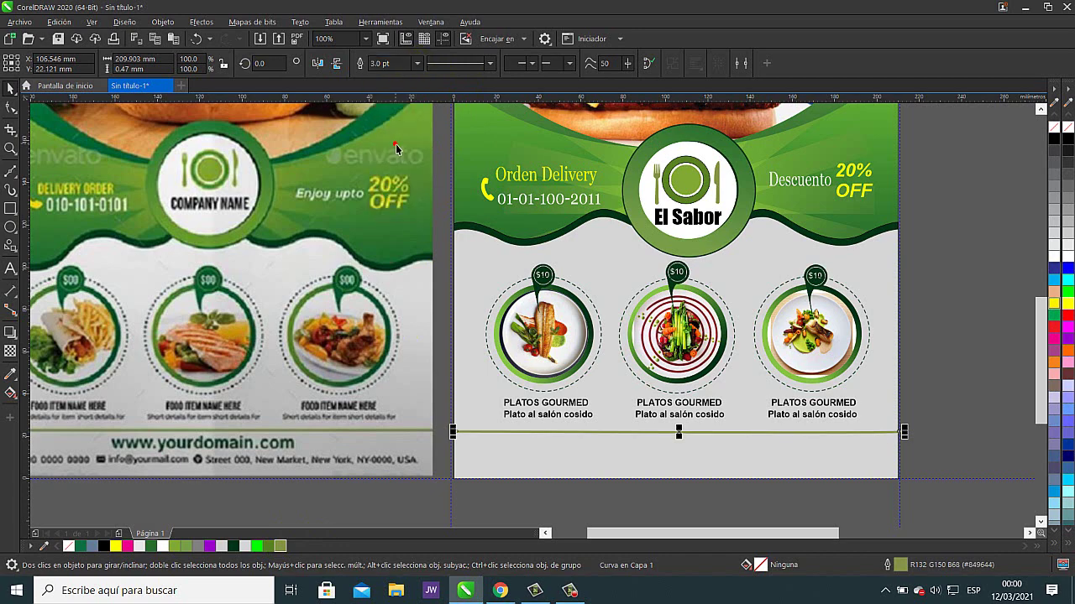
click(942, 292)
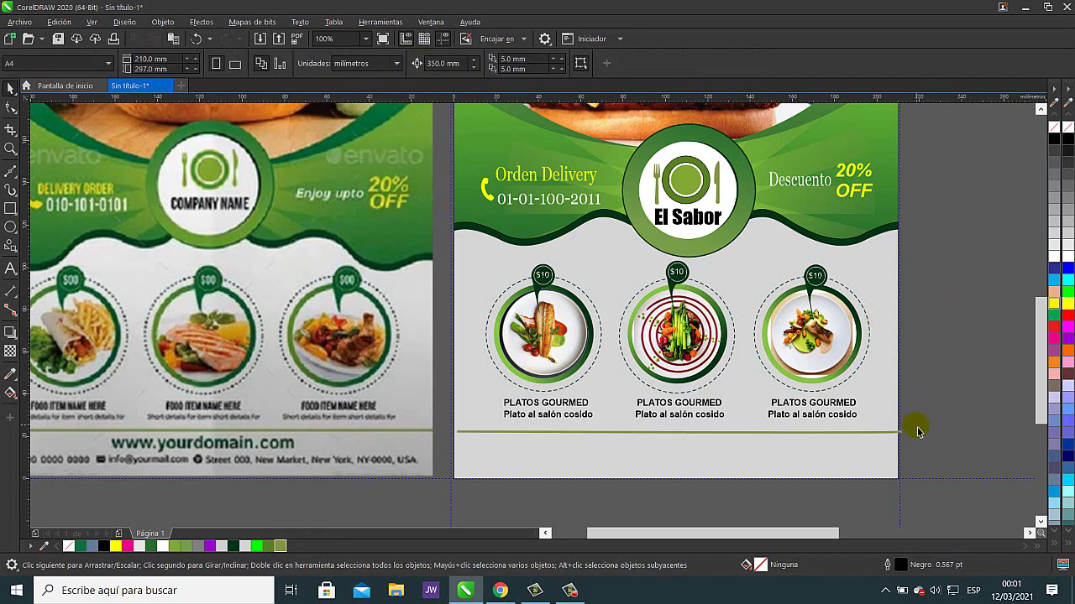
- Delete the green divider line and select the leftover fragment beside the page
scroll(903, 431, up, 4)
click(866, 415)
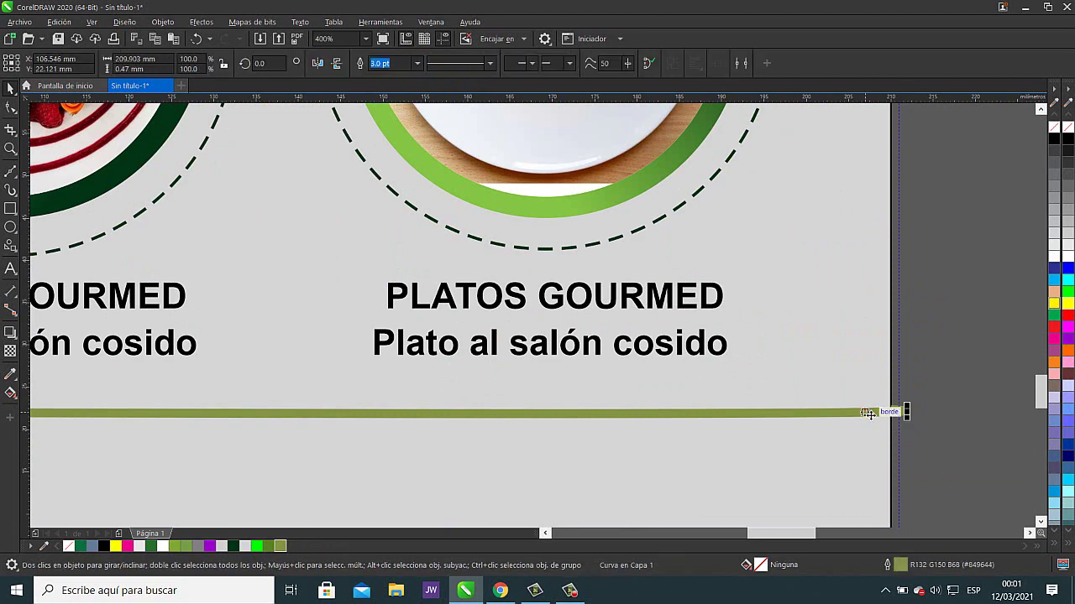
key(F10)
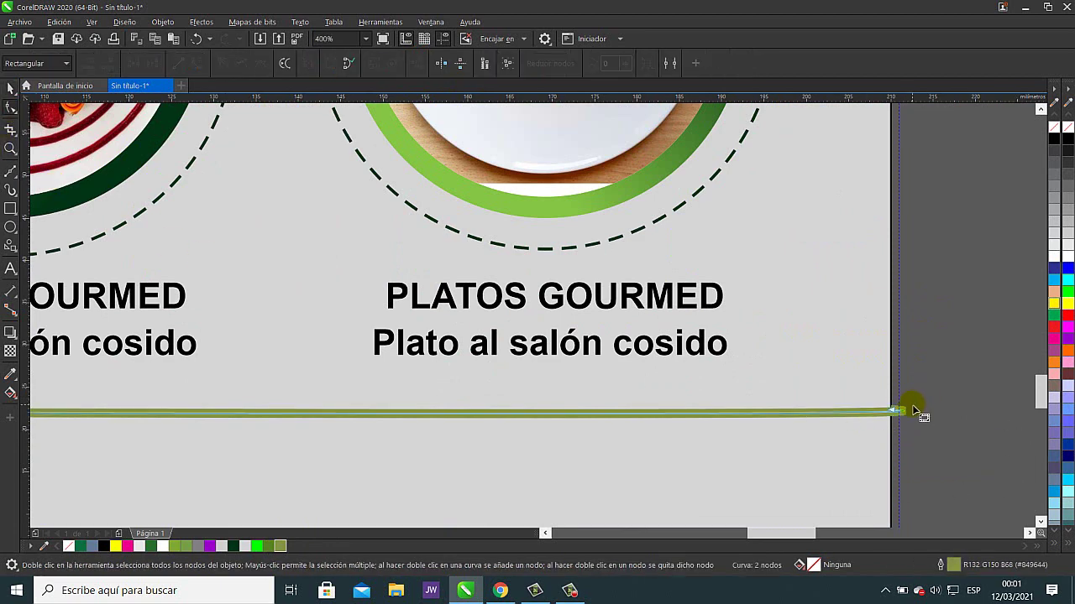
scroll(919, 412, up, 3)
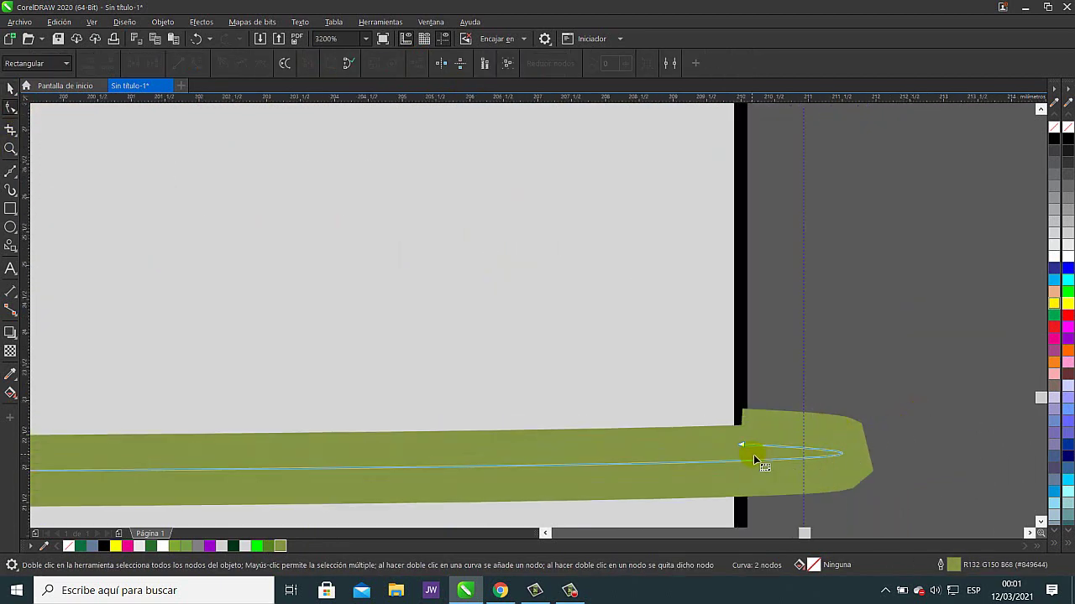
scroll(823, 465, down, 2)
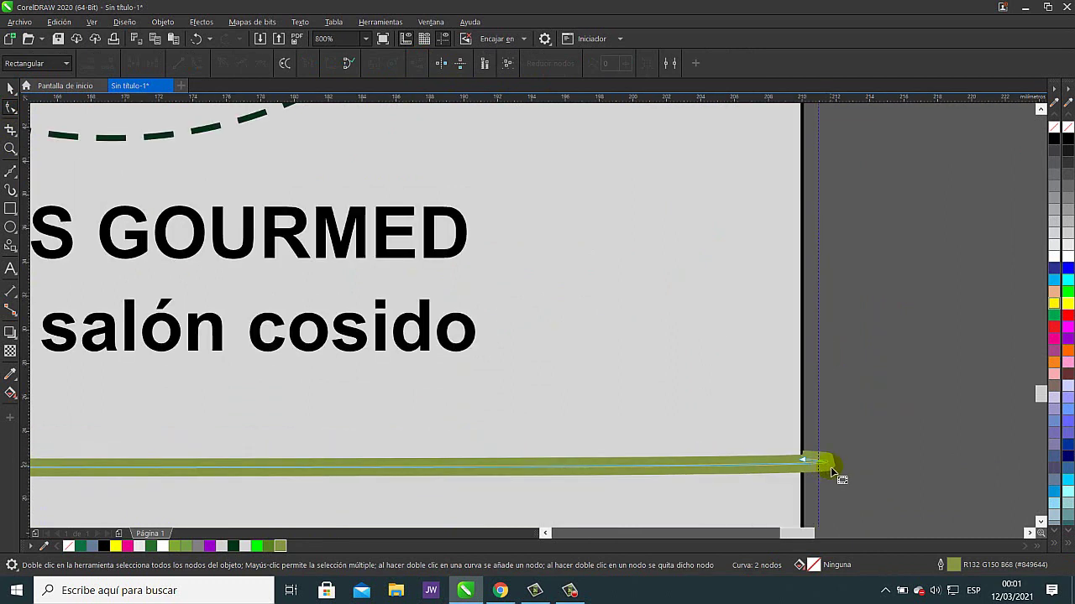
click(10, 89)
key(Delete)
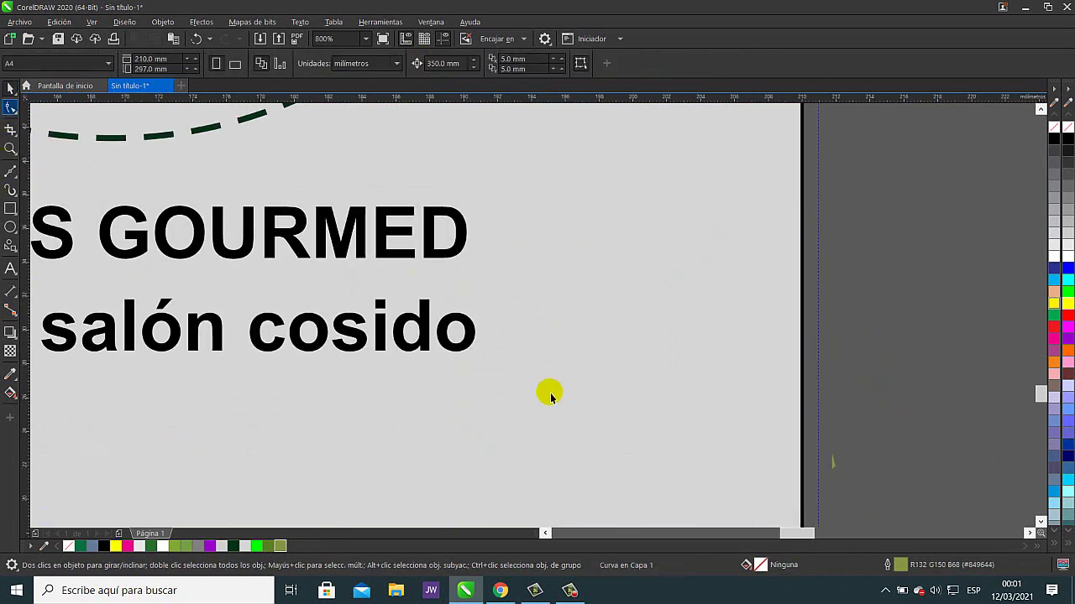
drag(883, 436, 940, 428)
scroll(756, 434, down, 1)
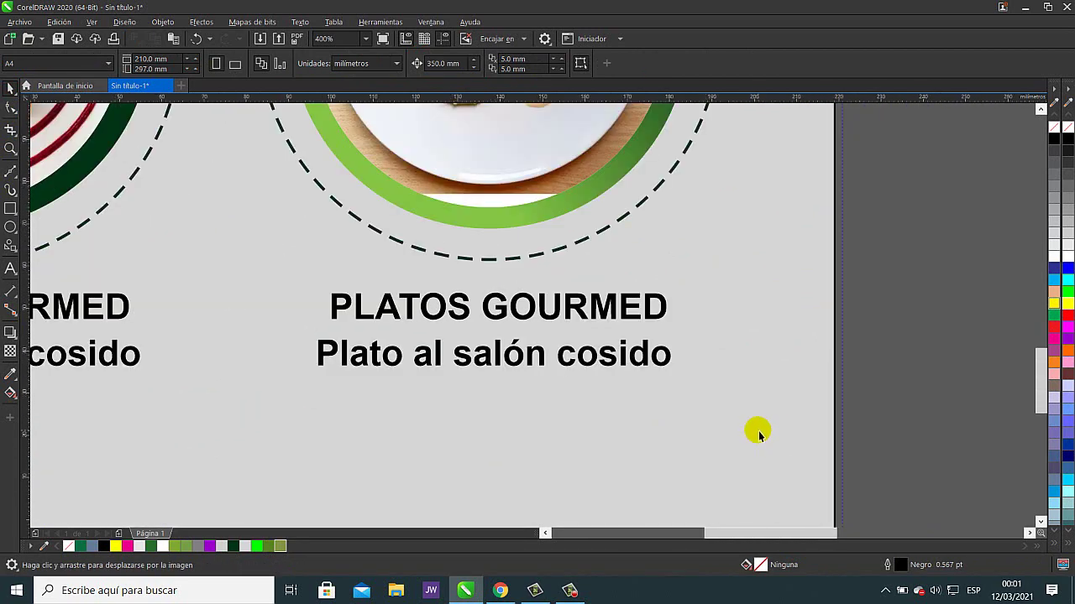
scroll(758, 434, down, 2)
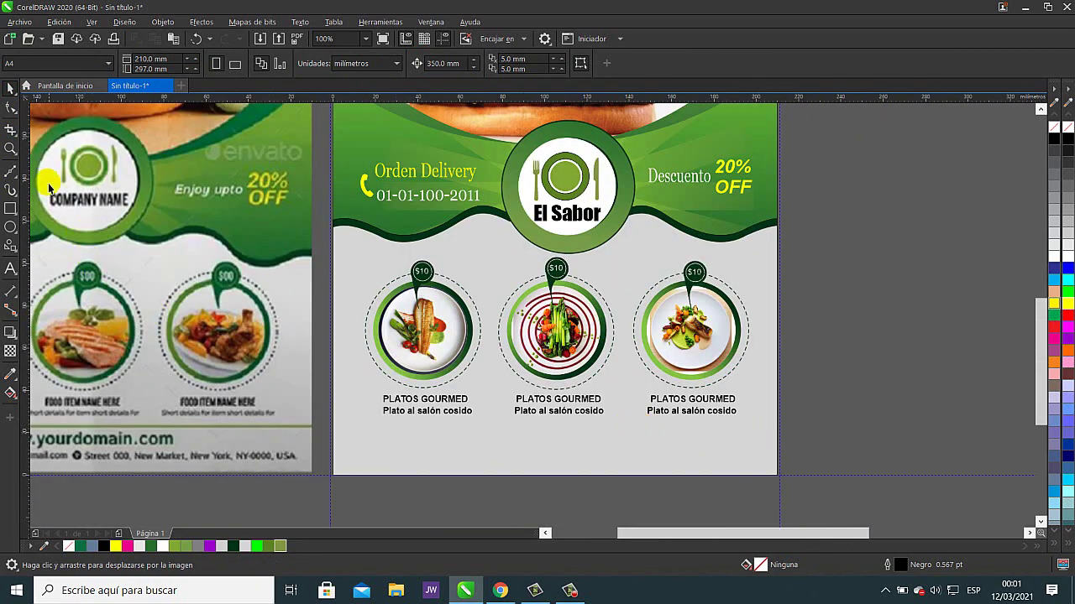
- Draw a straight Bézier line across the page beneath the dish captions
click(12, 175)
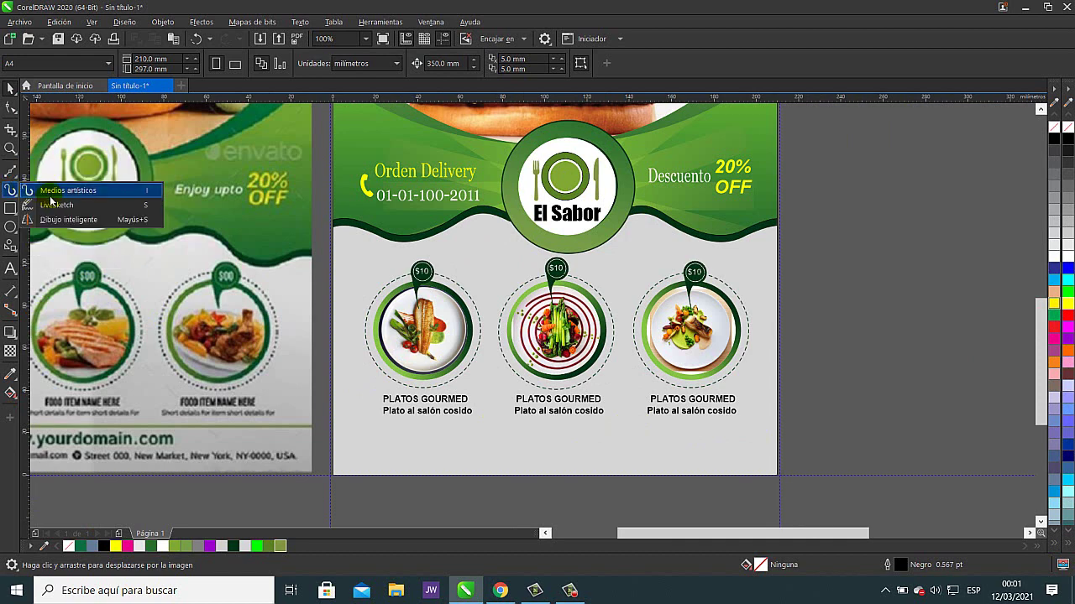
click(10, 173)
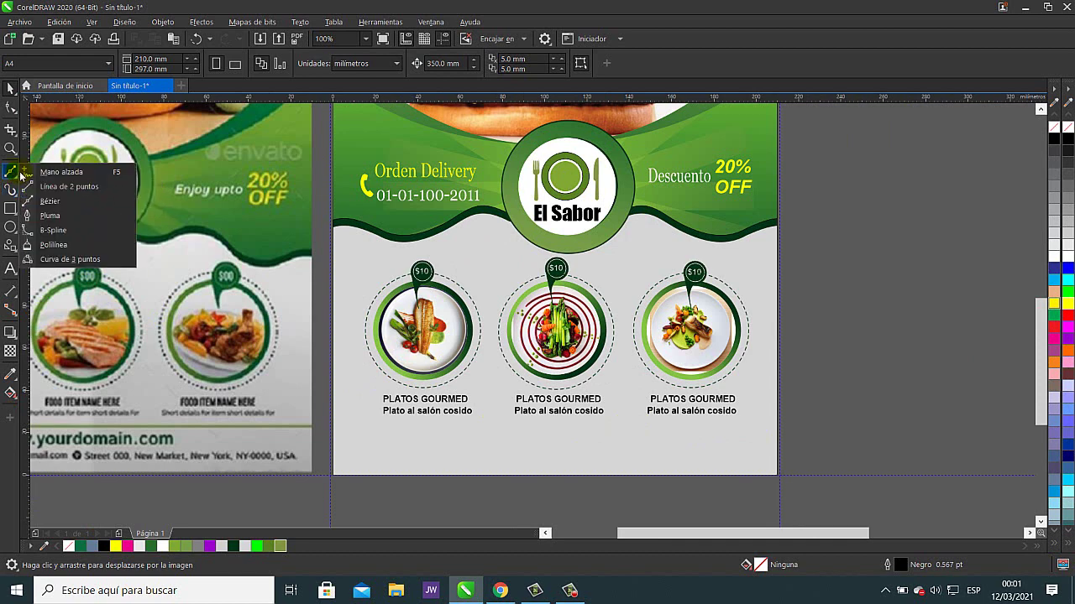
click(48, 201)
click(329, 430)
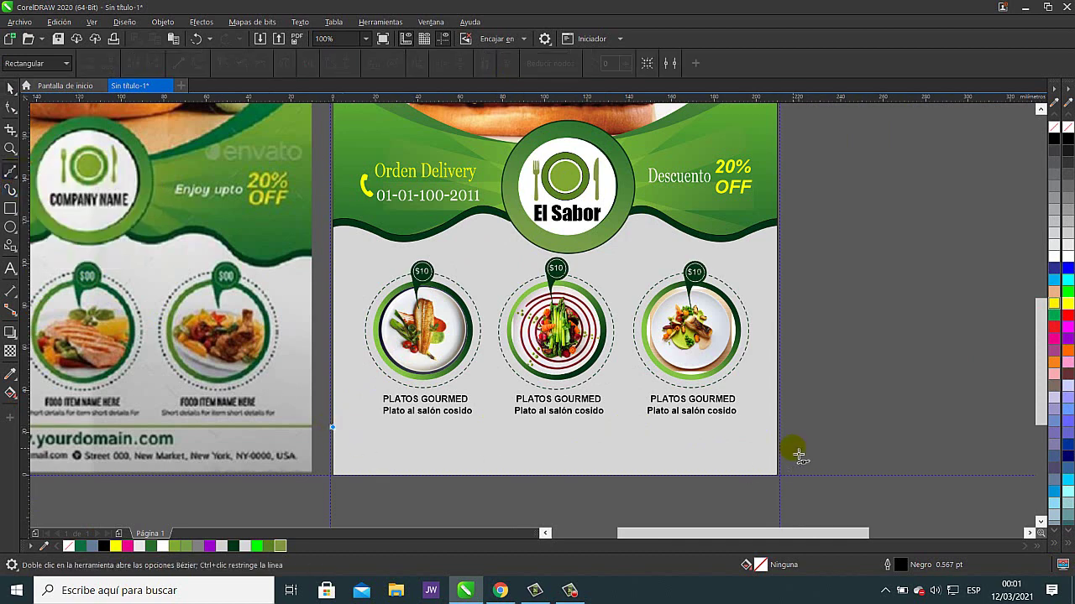
click(779, 433)
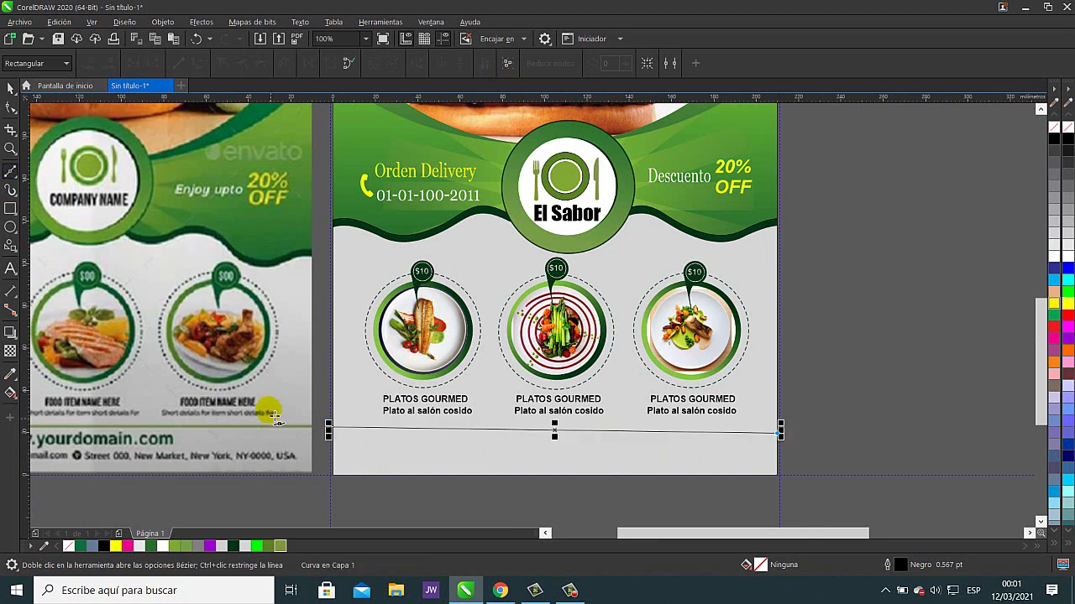
click(10, 89)
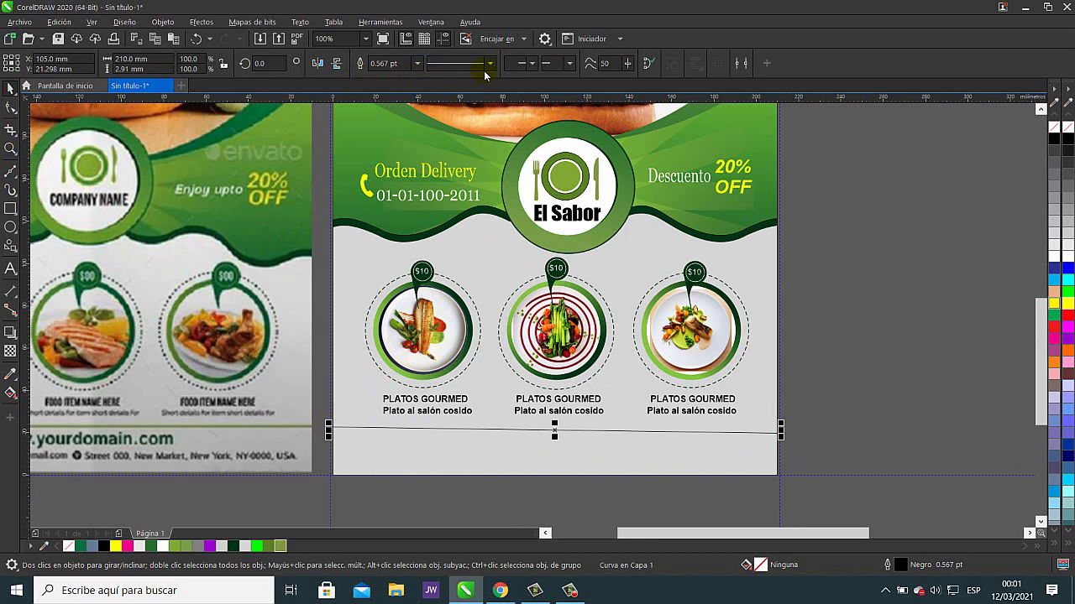
- Set the new line to 3.0 pt thickness and colour it olive green
click(417, 63)
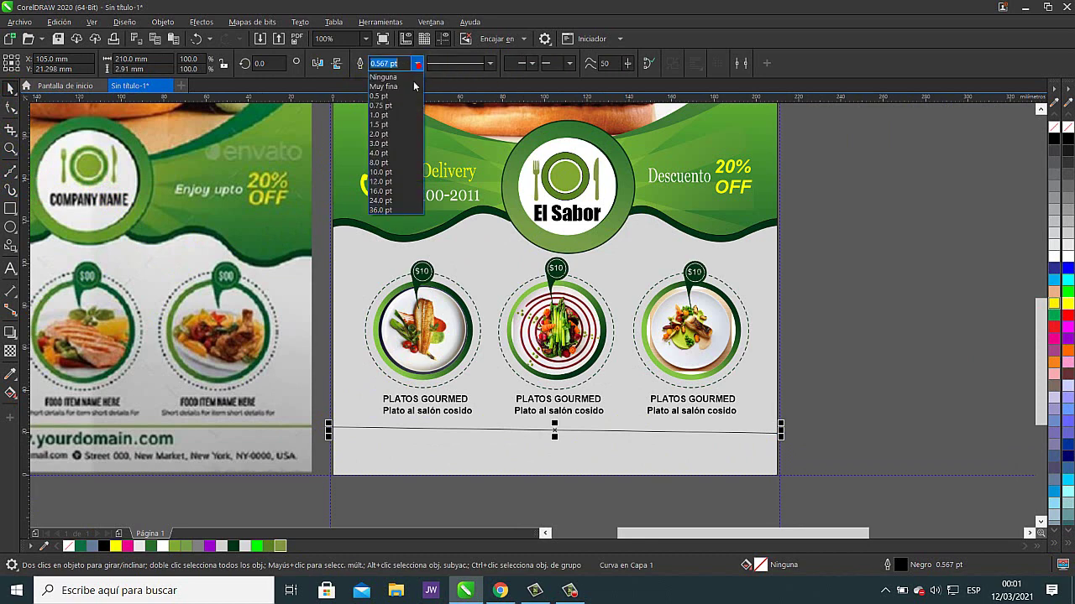
click(384, 144)
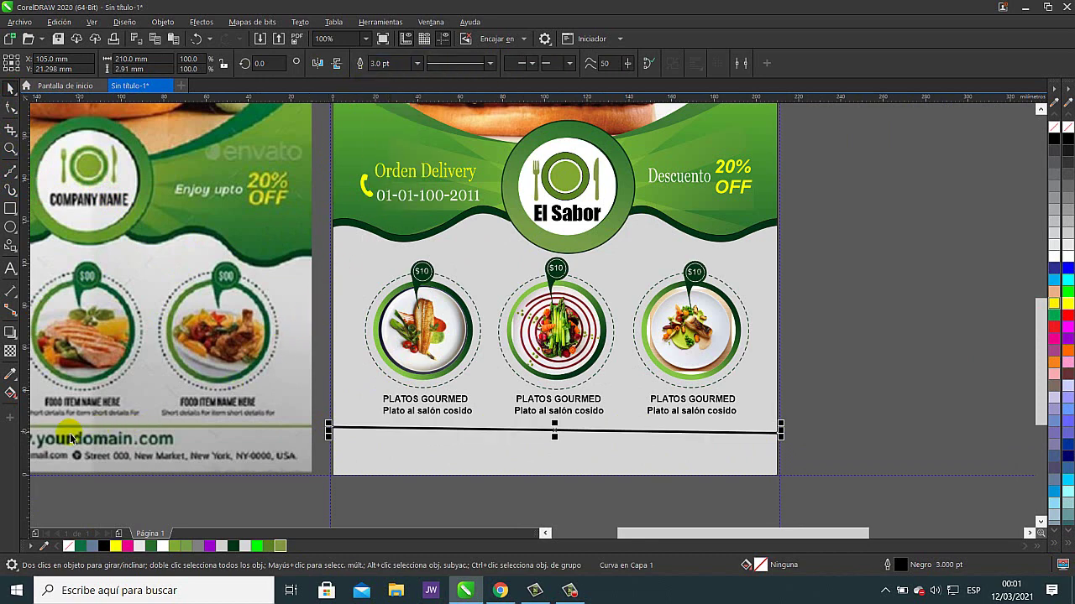
right_click(279, 546)
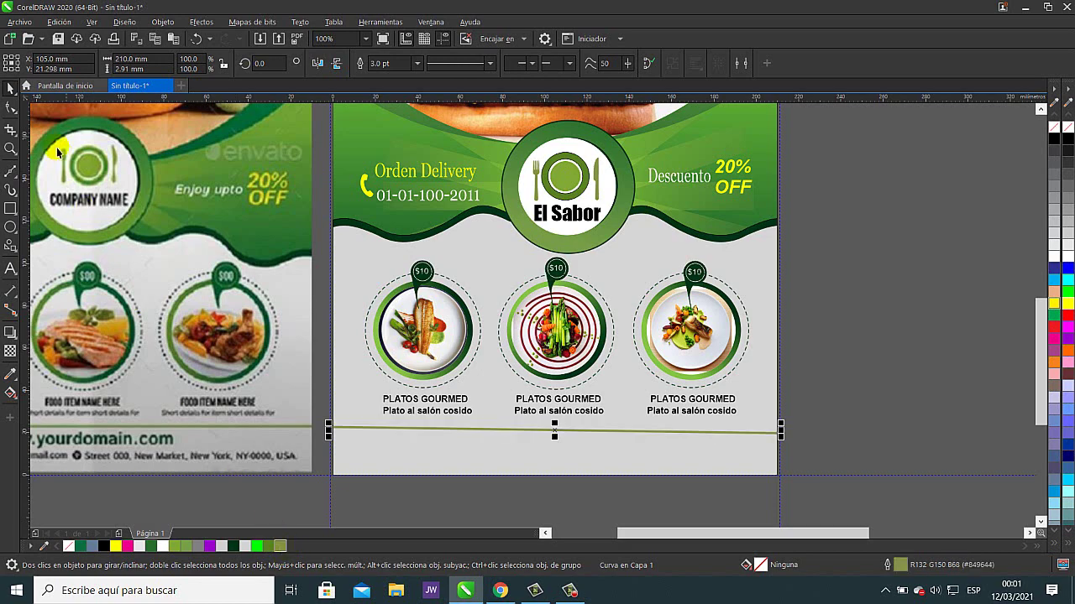
click(11, 107)
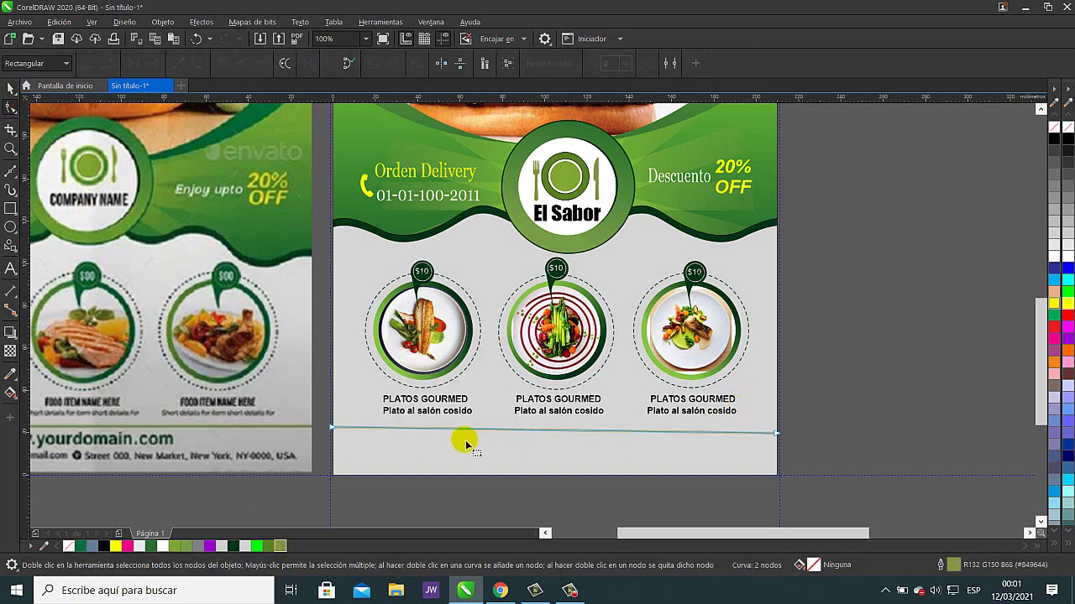
- Raise the divider's right-end node so the olive line runs level across the page
scroll(440, 450, up, 4)
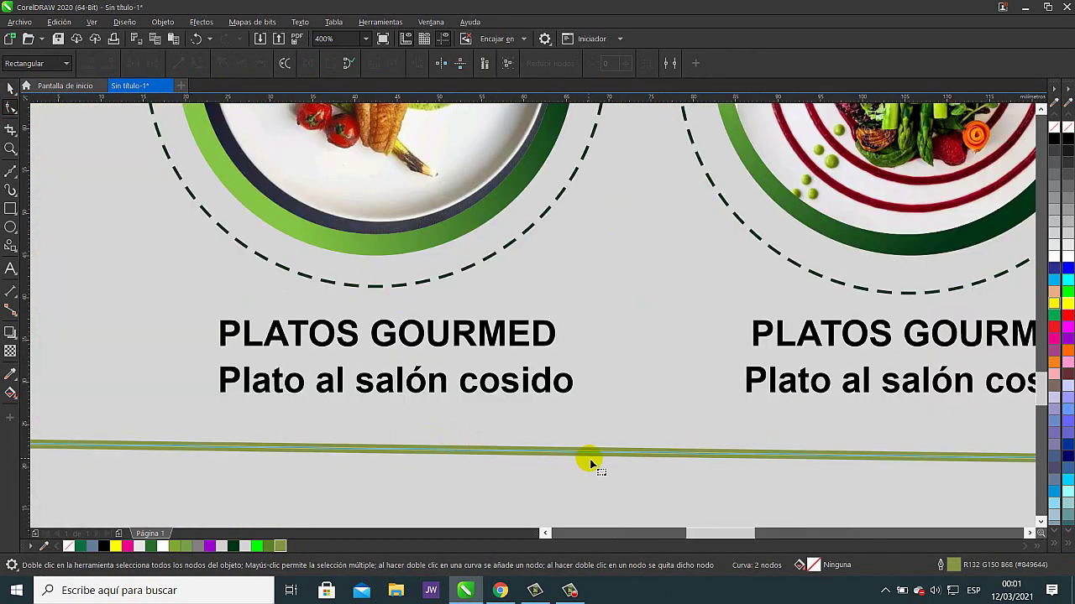
drag(821, 451, 498, 422)
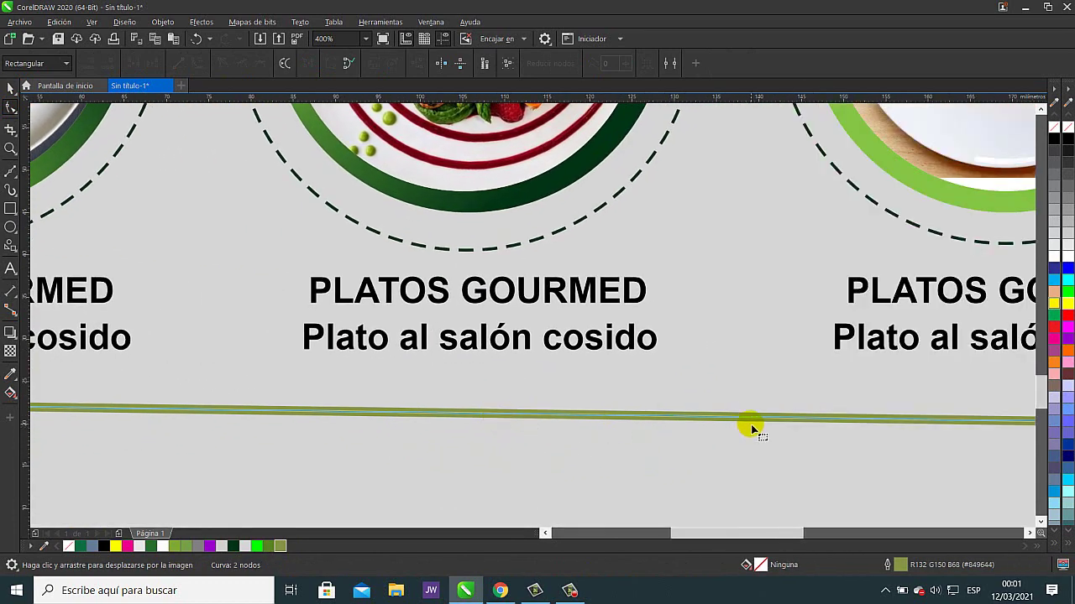
scroll(851, 423, down, 2)
scroll(883, 420, down, 2)
drag(882, 420, 665, 421)
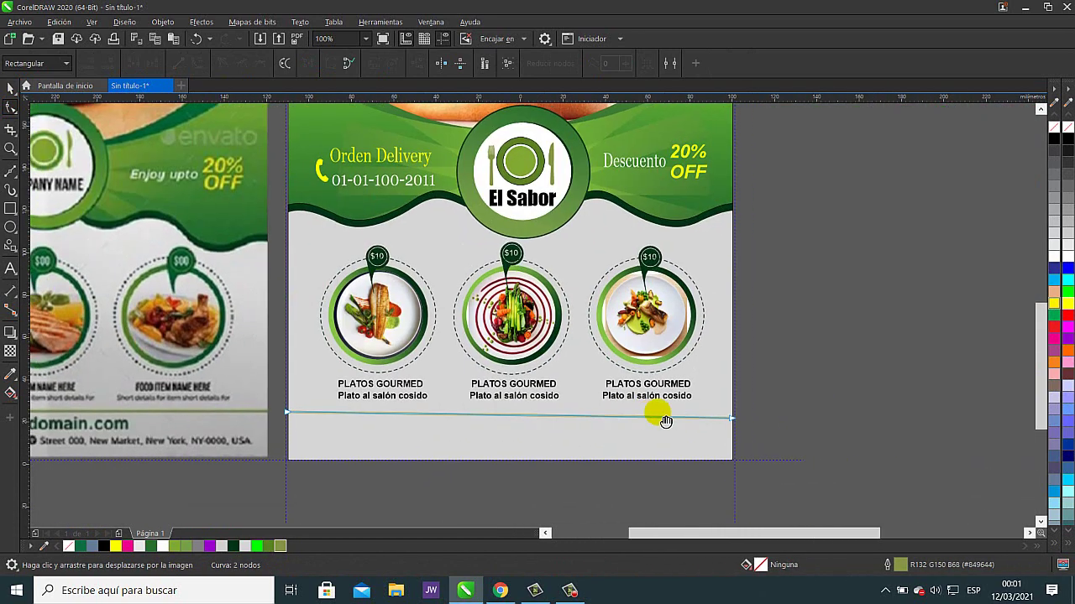
drag(732, 418, 733, 412)
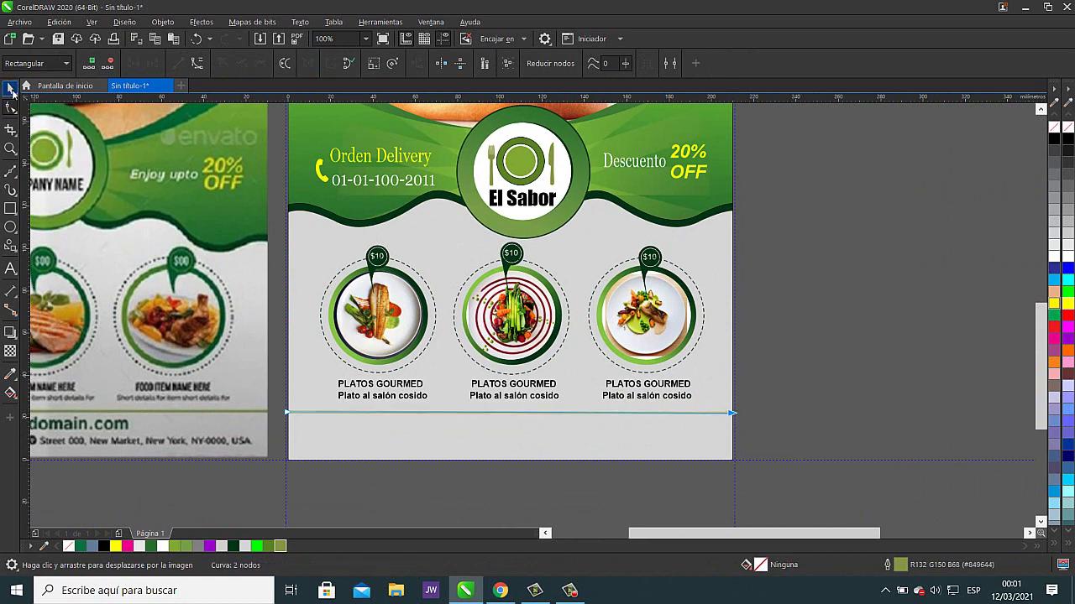
click(12, 92)
click(868, 297)
scroll(801, 413, down, 2)
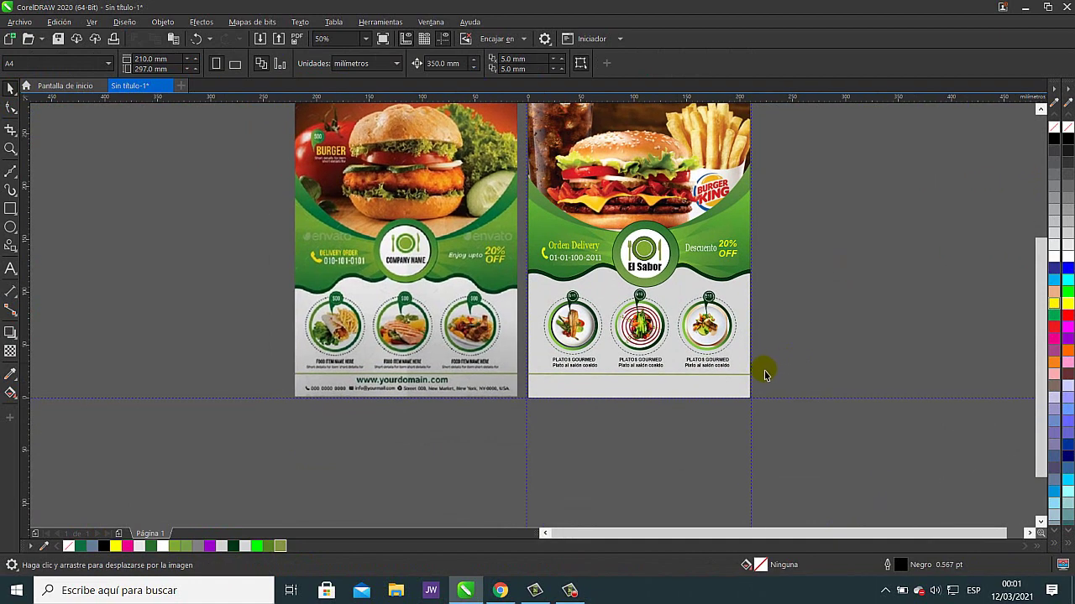
scroll(664, 391, up, 2)
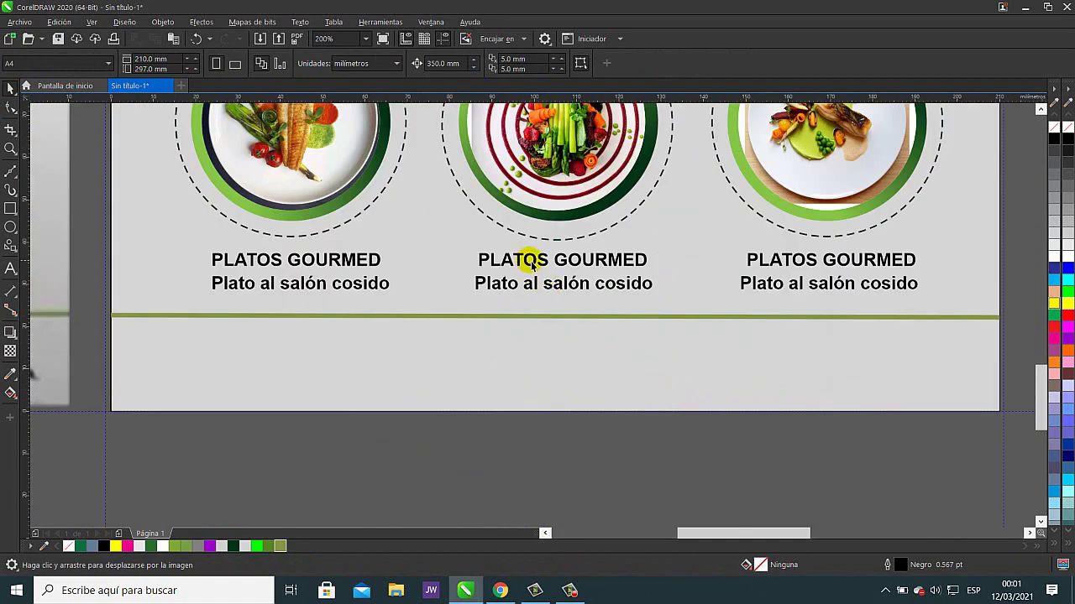
click(526, 306)
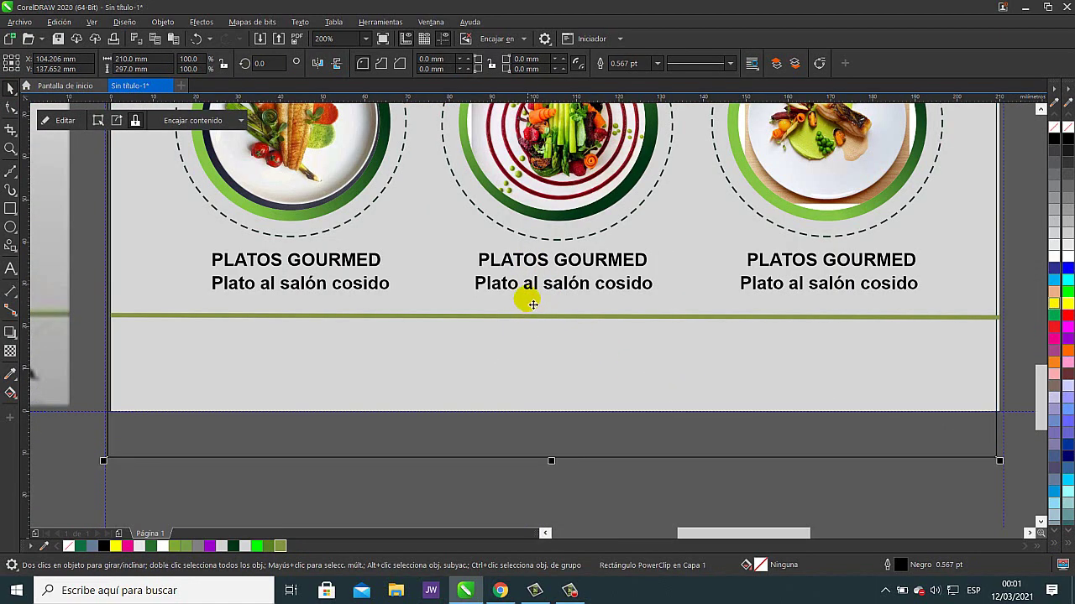
click(554, 458)
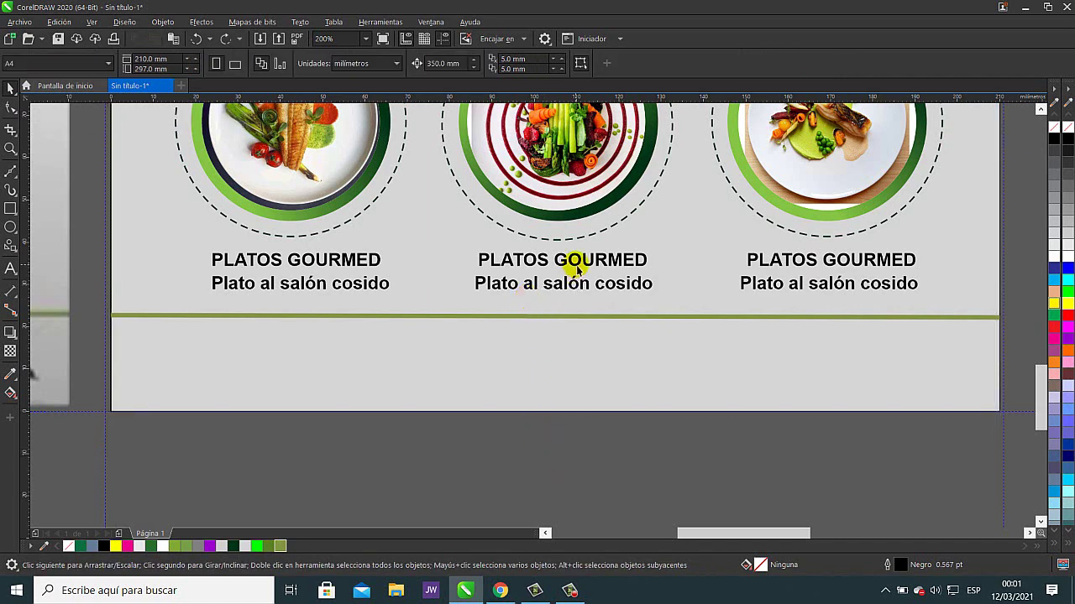
- Place a copy of the middle PLATOS GOURMED title below the green divider
click(577, 267)
drag(569, 263, 537, 334)
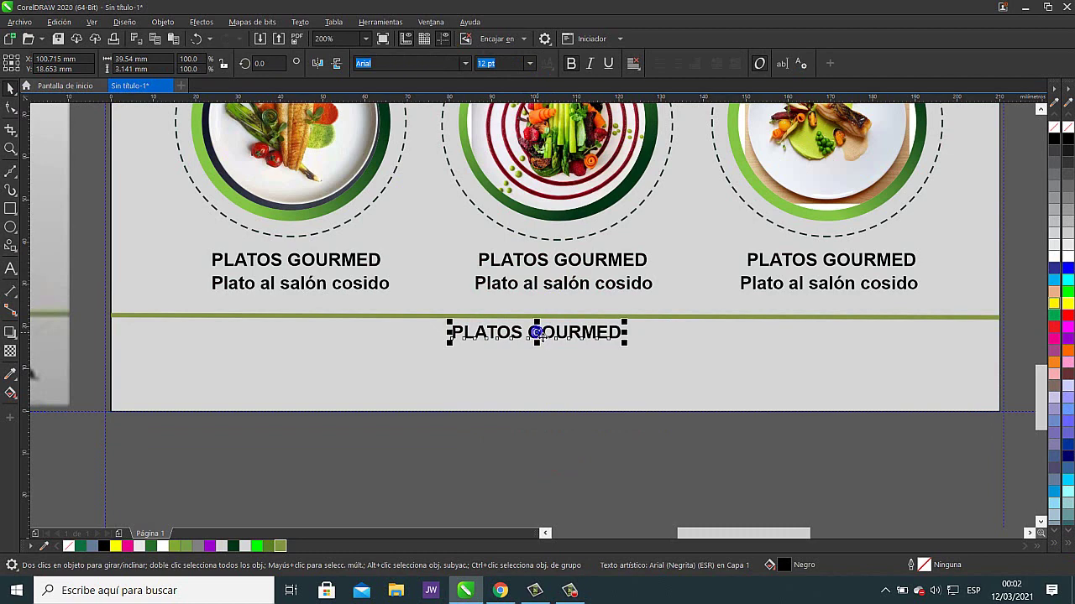
scroll(537, 333, down, 3)
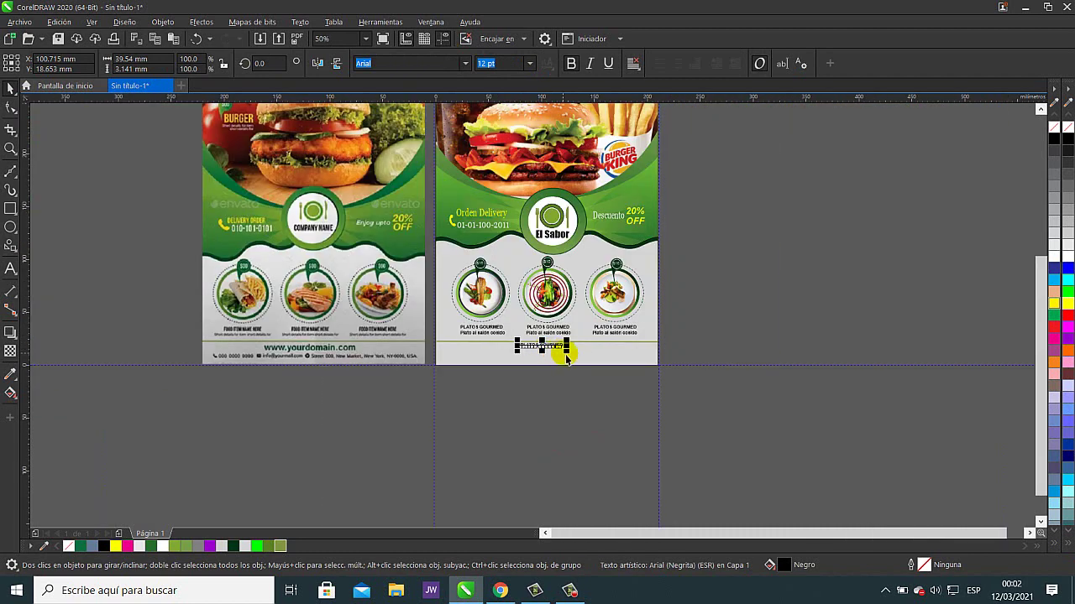
- Set the nudge distance to 0.1 mm
key(Escape)
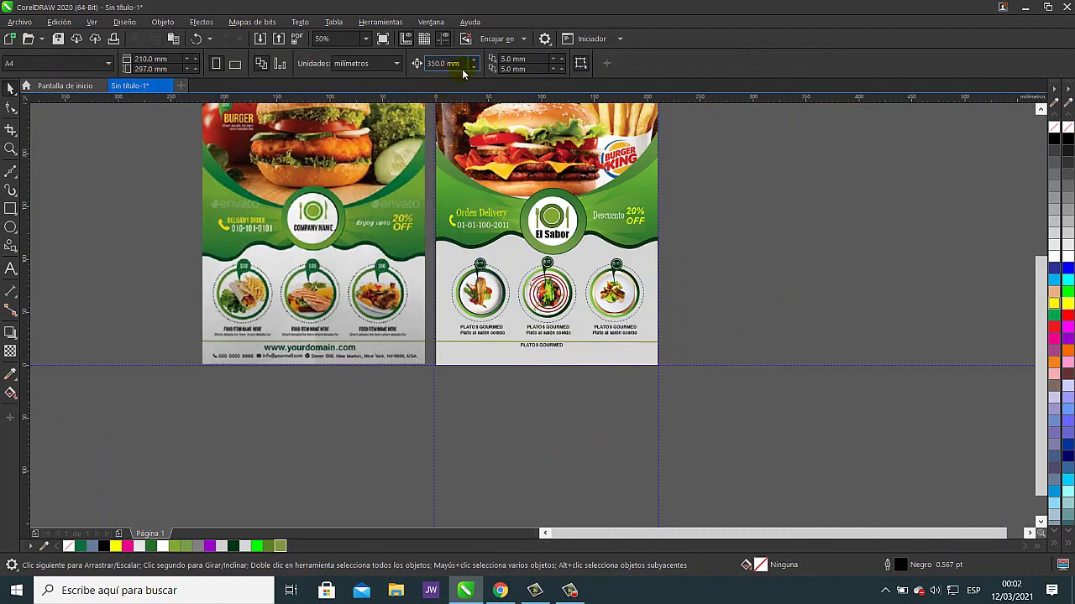
drag(462, 67, 370, 62)
text(0)
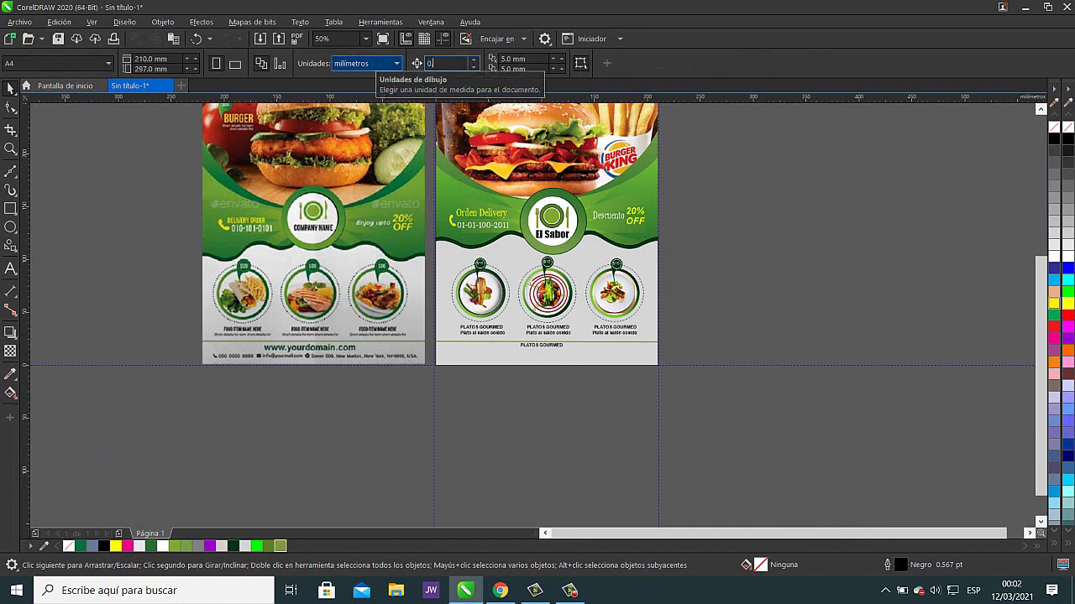
text(.1)
key(Return)
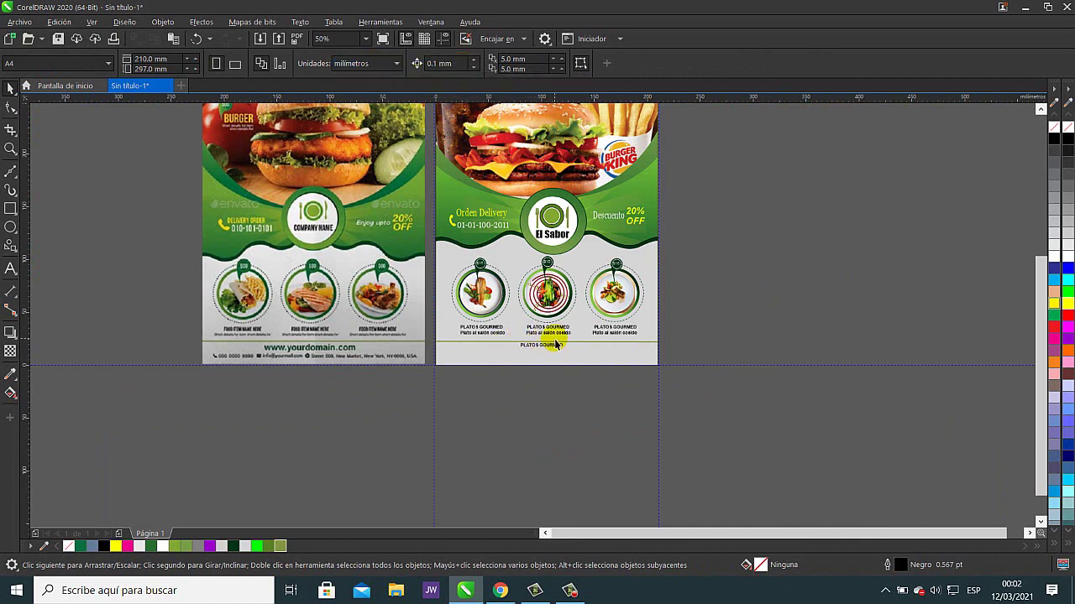
- Replace the copied title's text with 'www' to begin the footer web address
scroll(554, 344, up, 2)
click(522, 375)
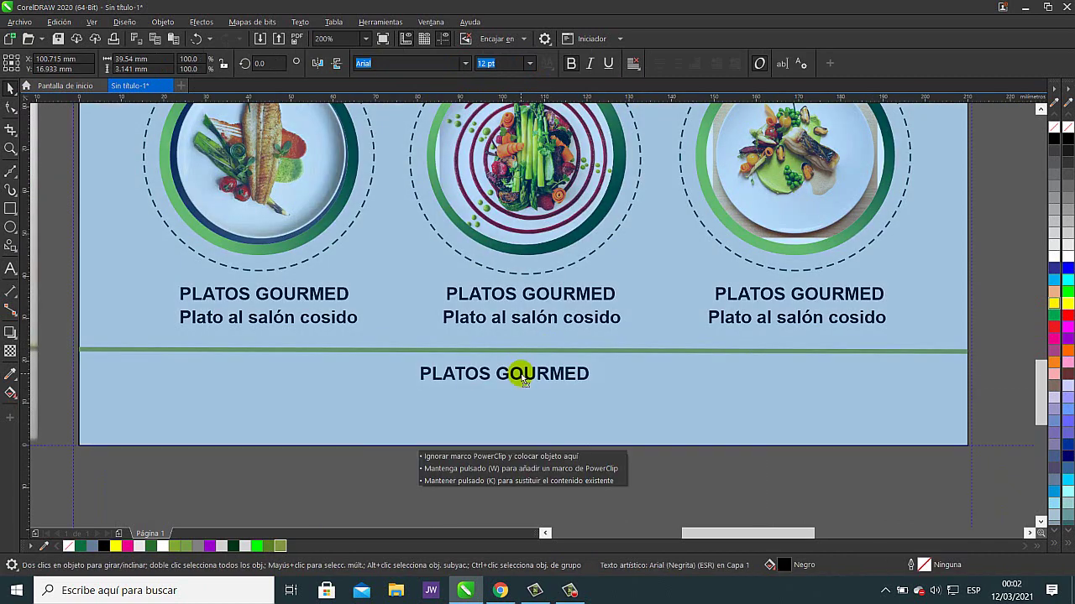
click(11, 270)
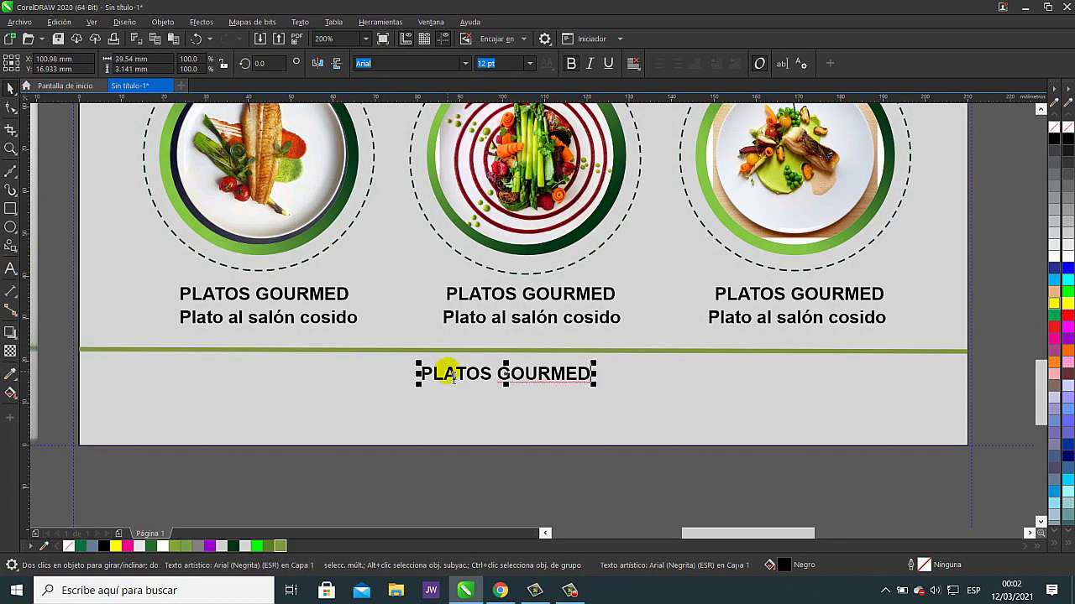
click(458, 378)
click(454, 377)
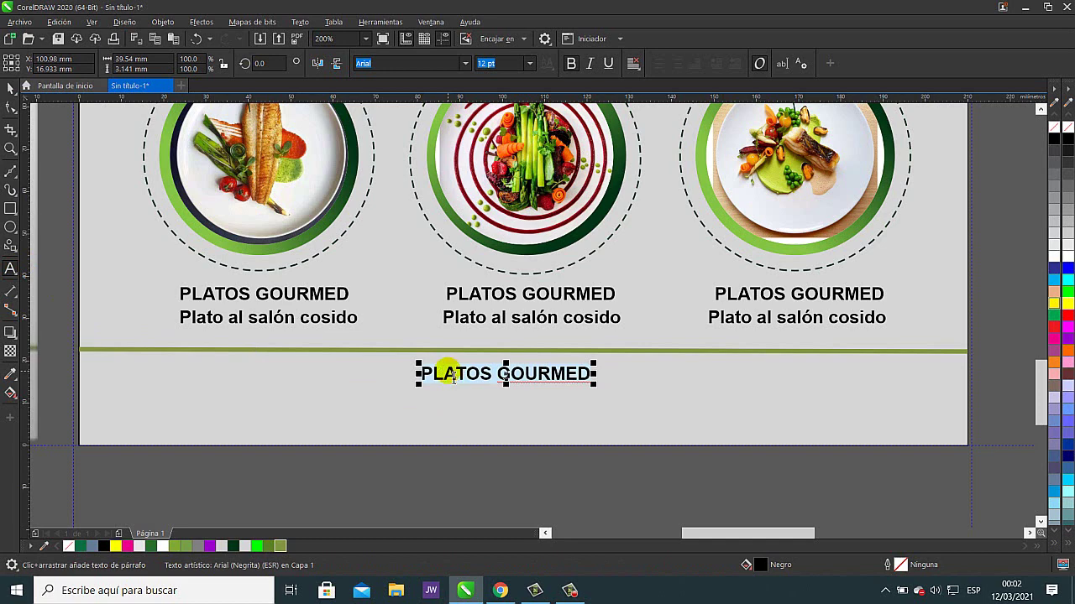
text(www el Sabor Peruano.com)
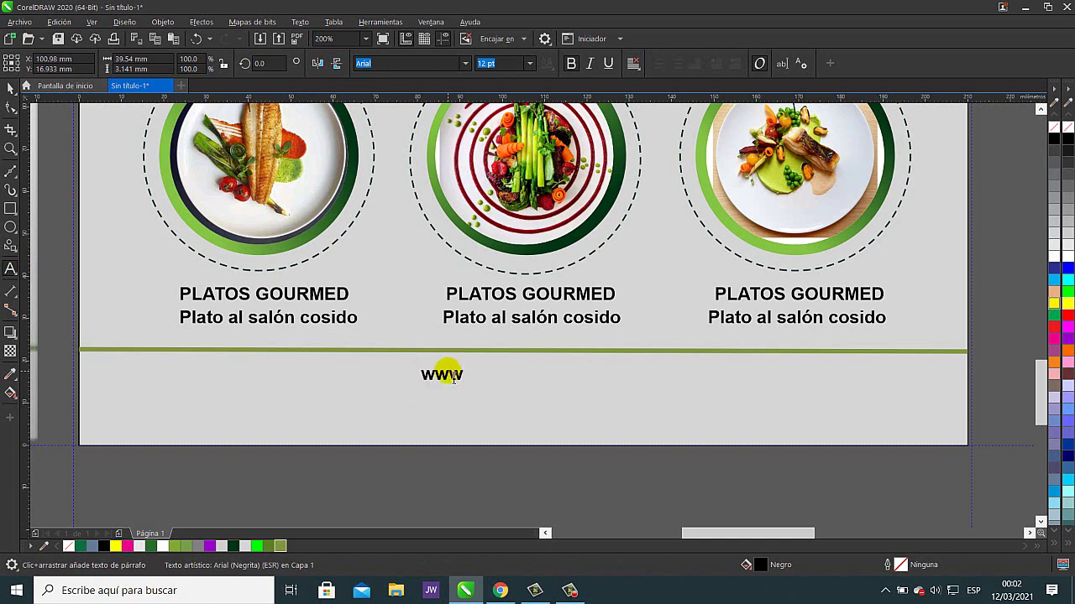
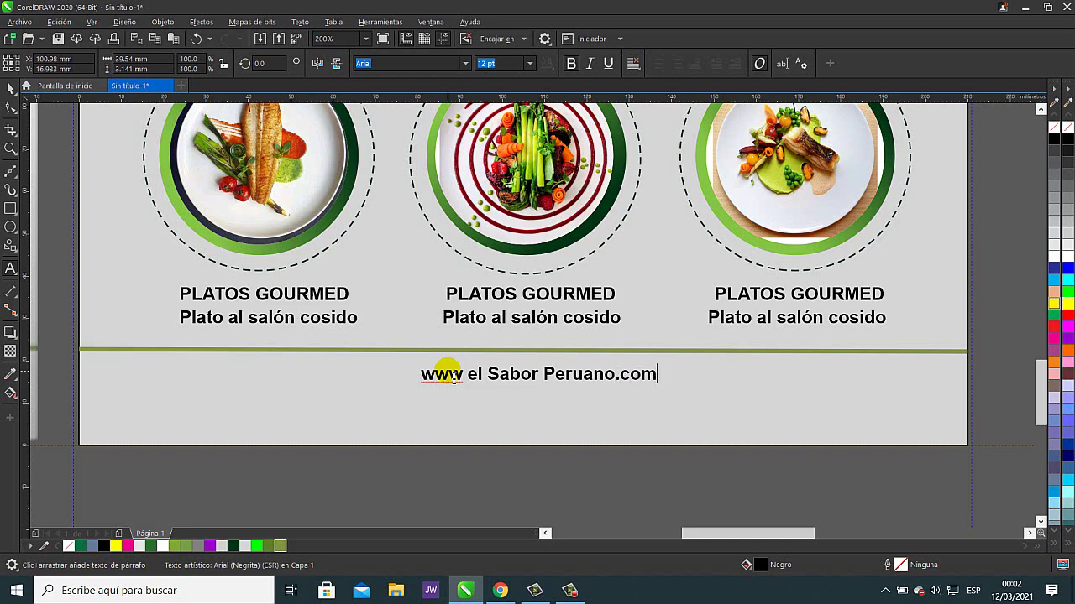
- Colour the web address text dark green
click(406, 384)
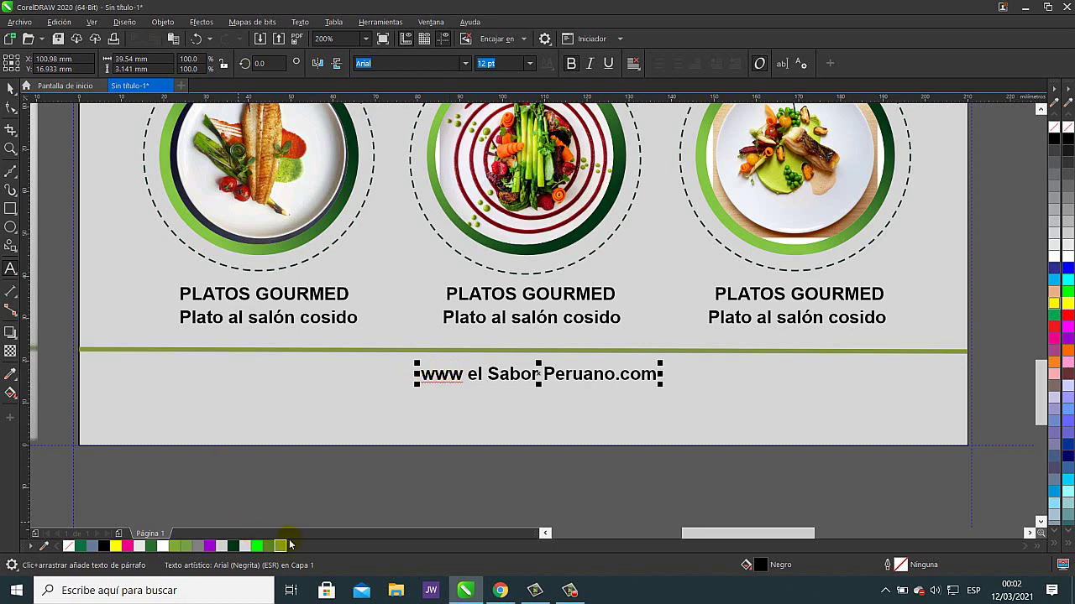
click(153, 546)
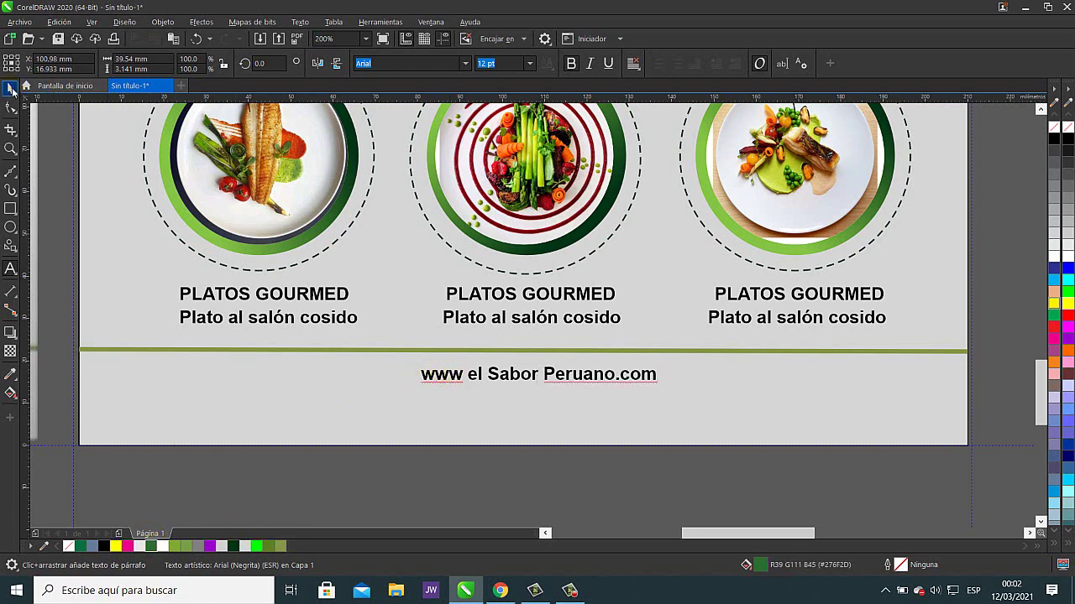
click(12, 87)
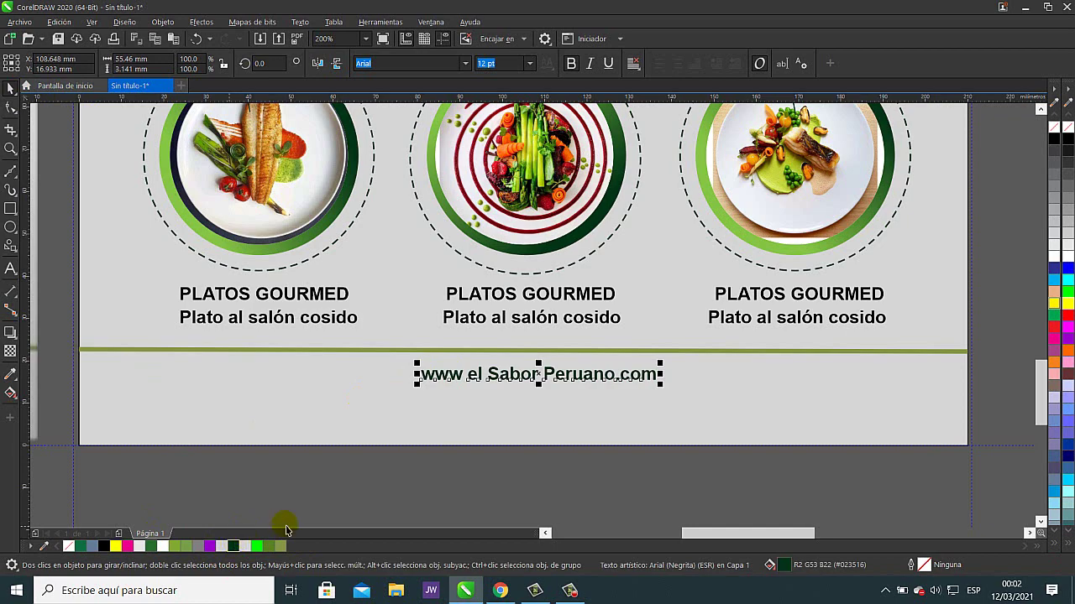
click(398, 492)
- Bring both flyers into view and move the yellow phone icon into the footer's lower-left corner
scroll(432, 504, down, 1)
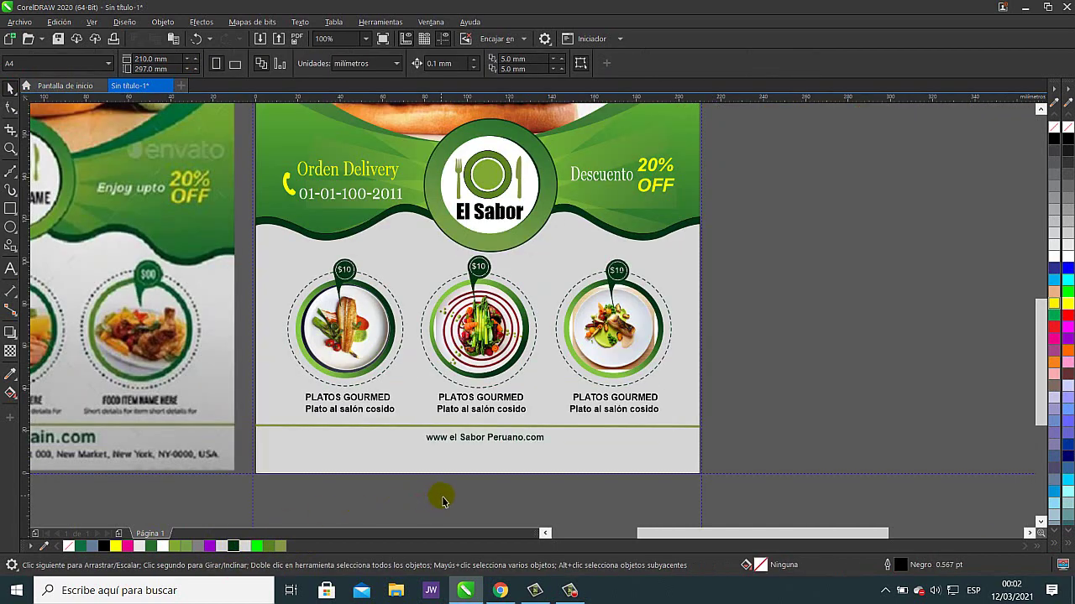
drag(443, 501, 657, 444)
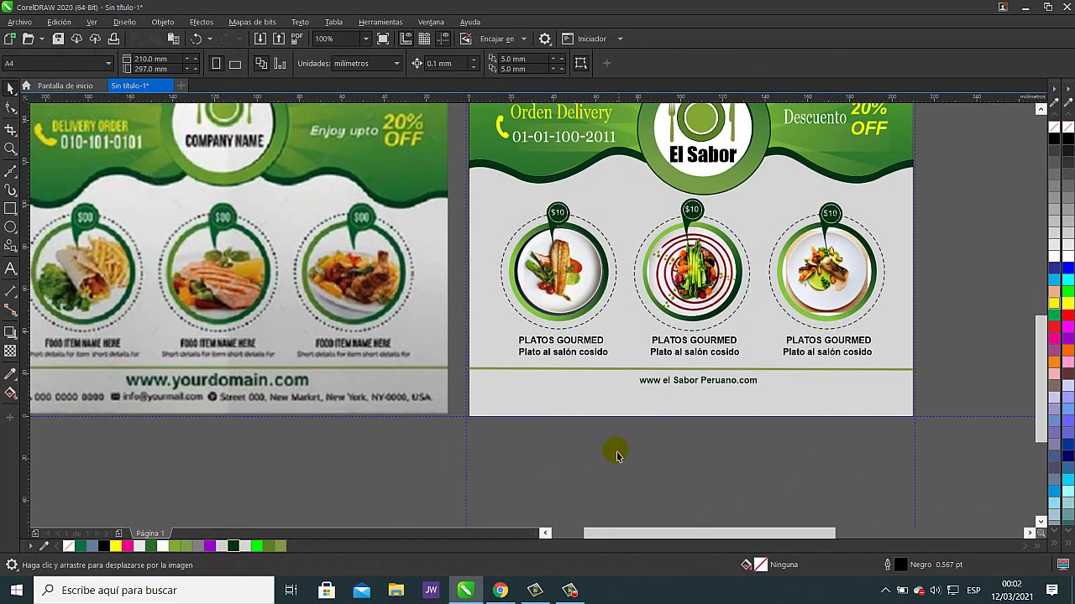
drag(590, 456, 652, 443)
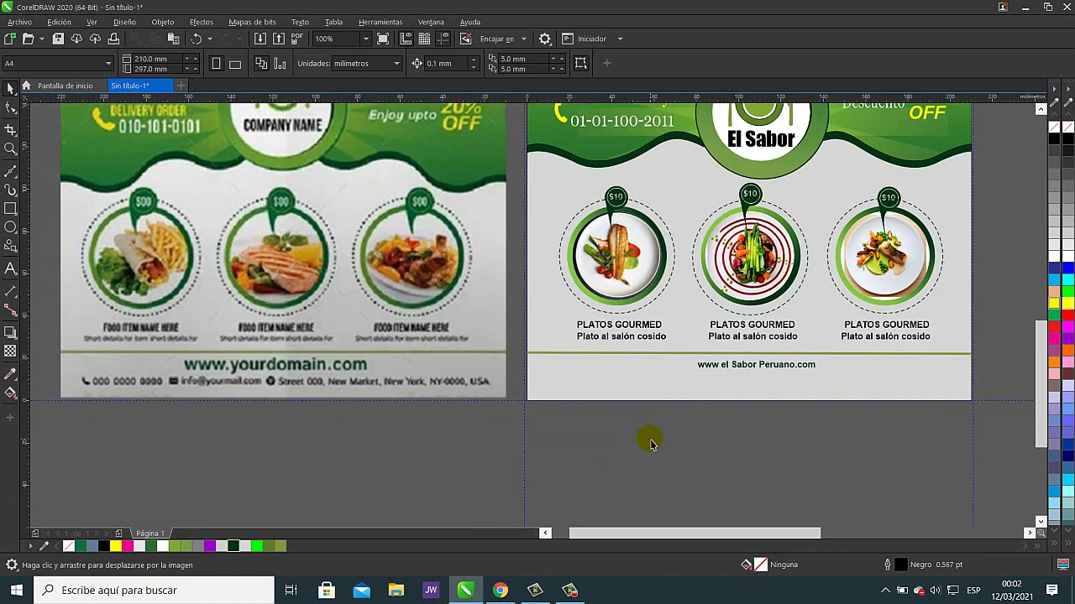
drag(561, 123, 556, 381)
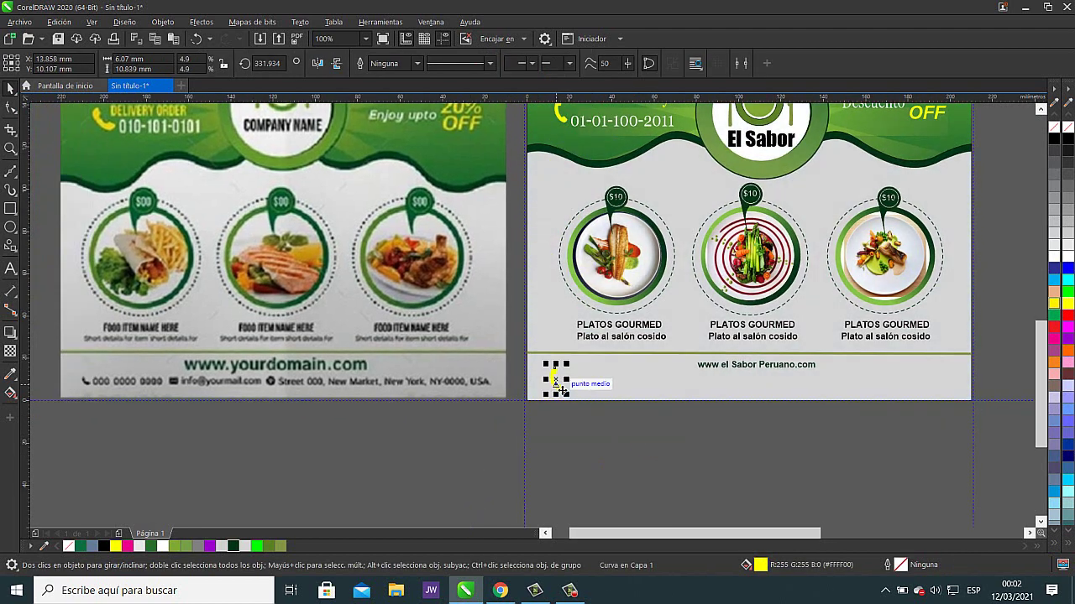
- Make the phone icon black and shrink it to about 3.6 by 6.5 mm
click(102, 547)
scroll(566, 410, up, 1)
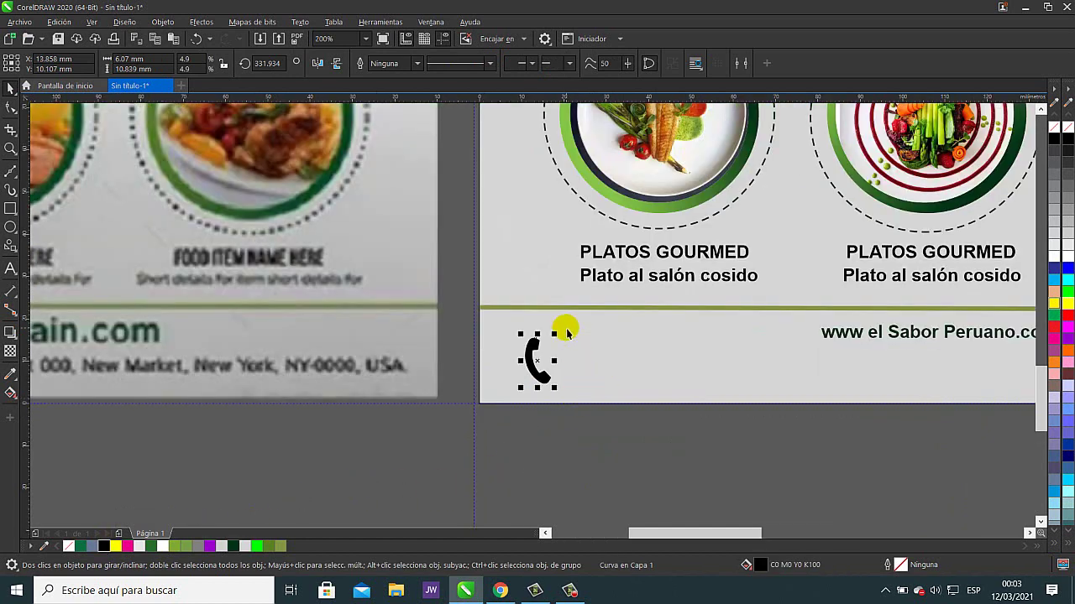
drag(554, 335, 545, 354)
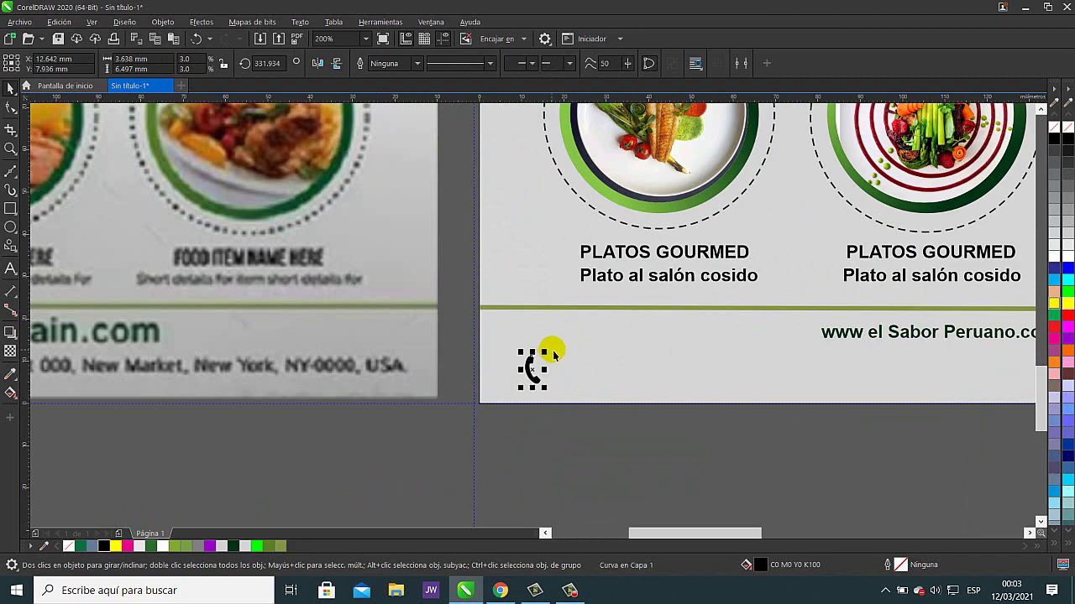
click(583, 451)
- Check the reference flyer's footer and place a copy of the web address beside the phone icon
scroll(616, 441, down, 1)
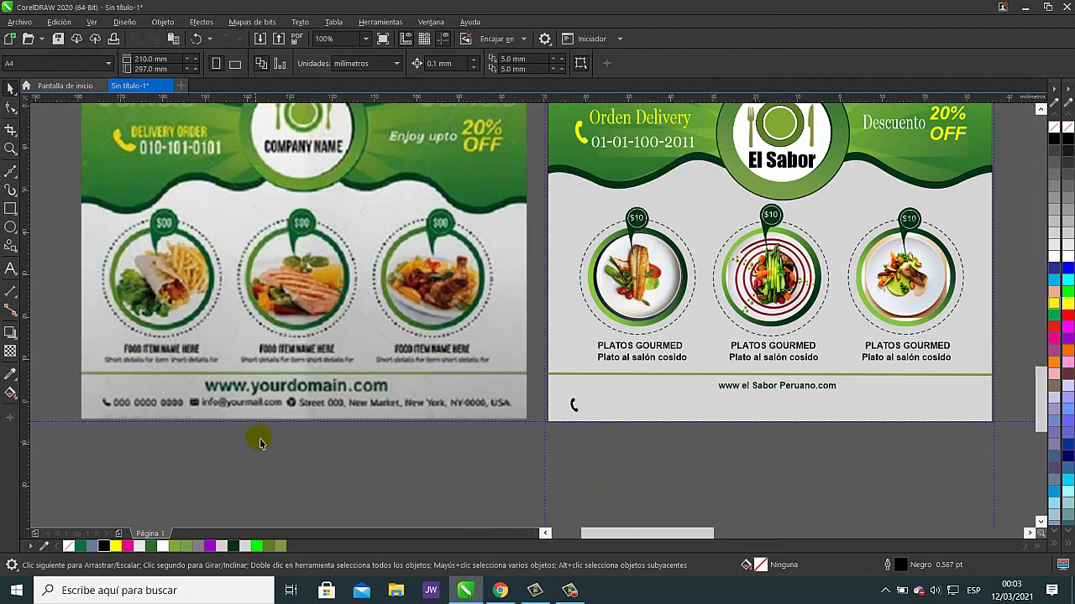
scroll(257, 392, up, 2)
scroll(268, 379, down, 1)
drag(288, 379, 381, 384)
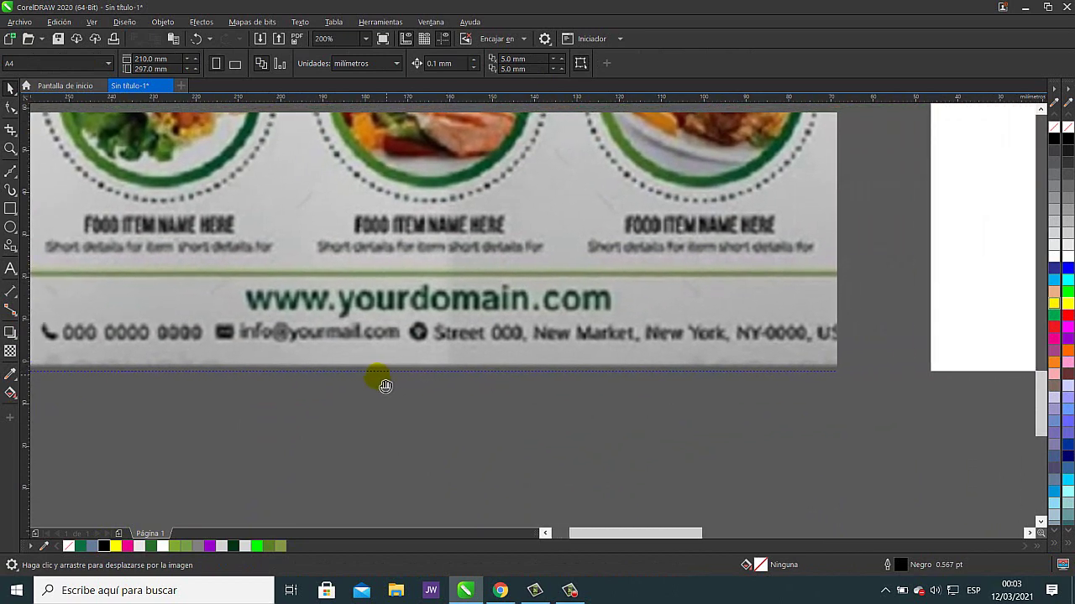
scroll(730, 393, down, 1)
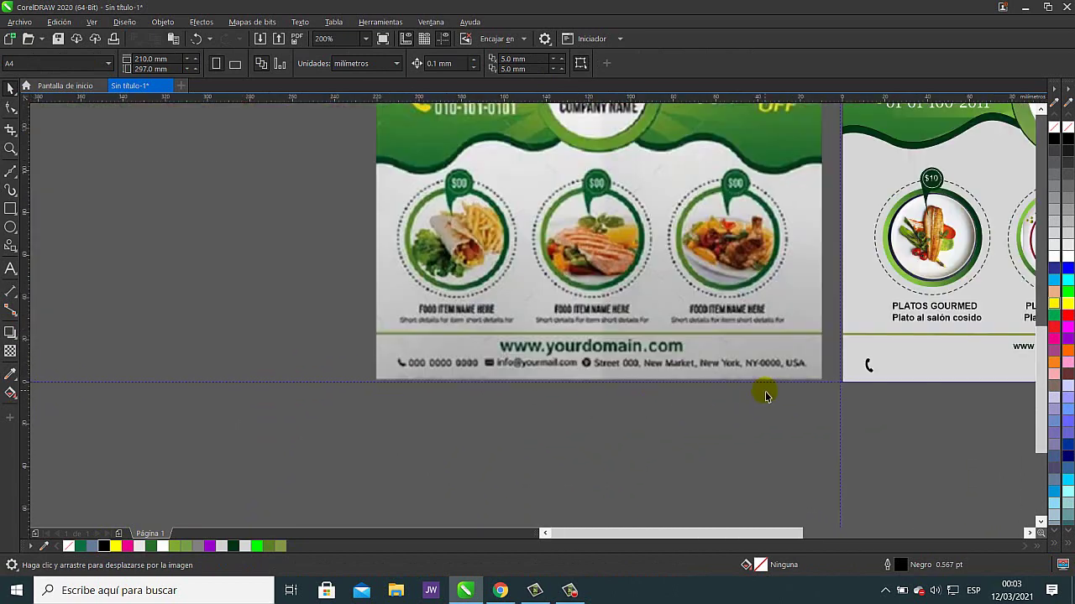
drag(763, 392, 319, 420)
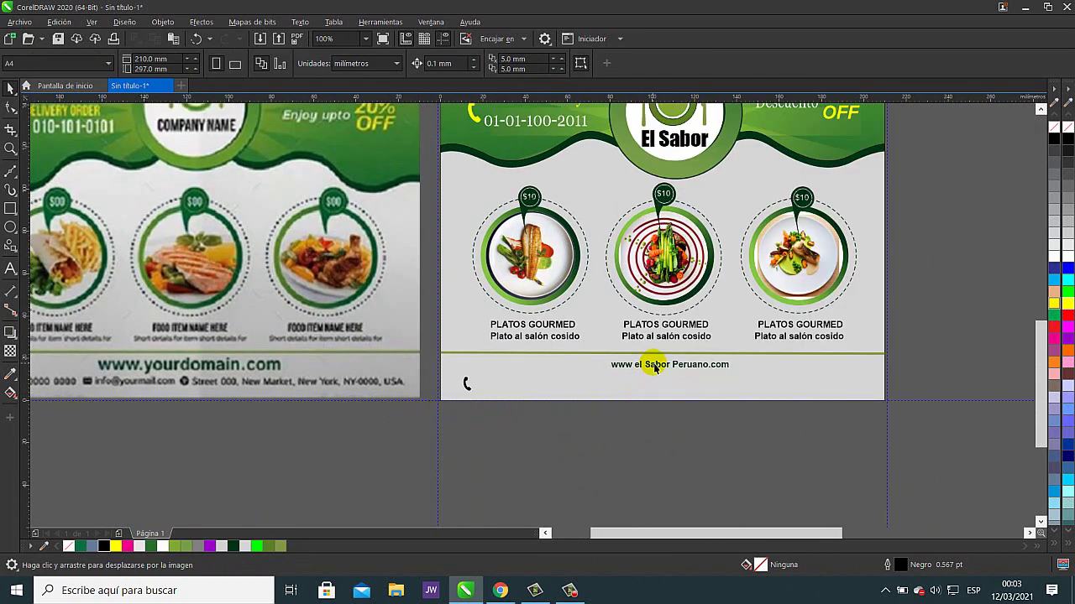
mouse_move(658, 370)
mouse_down()
mouse_move(504, 386)
mouse_move(654, 390)
mouse_up()
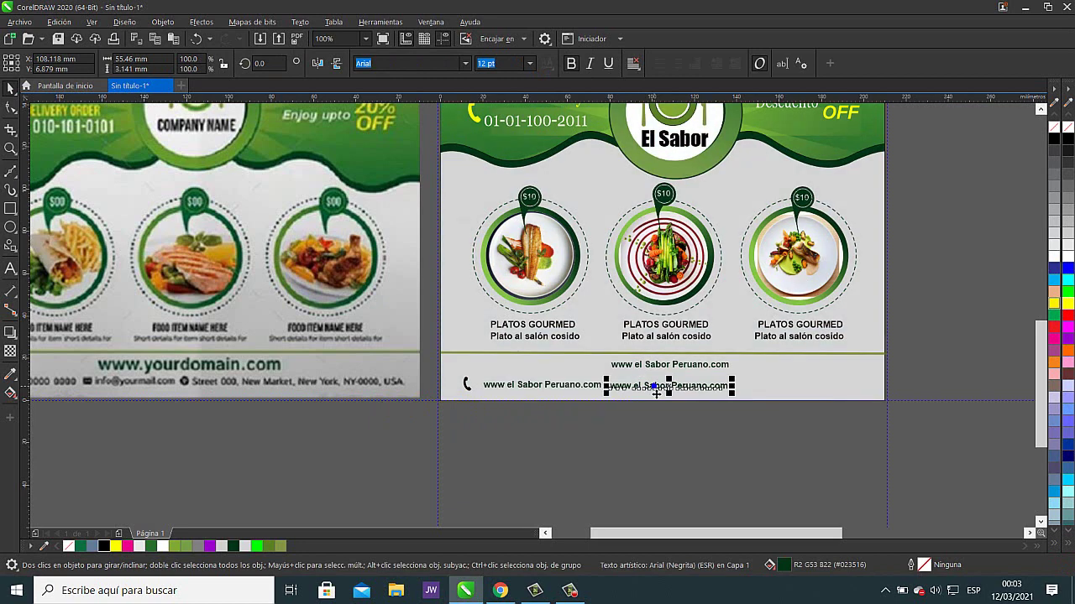
- Nudge the web address copy up slightly and drop a third copy at the footer's right end
scroll(622, 427, up, 2)
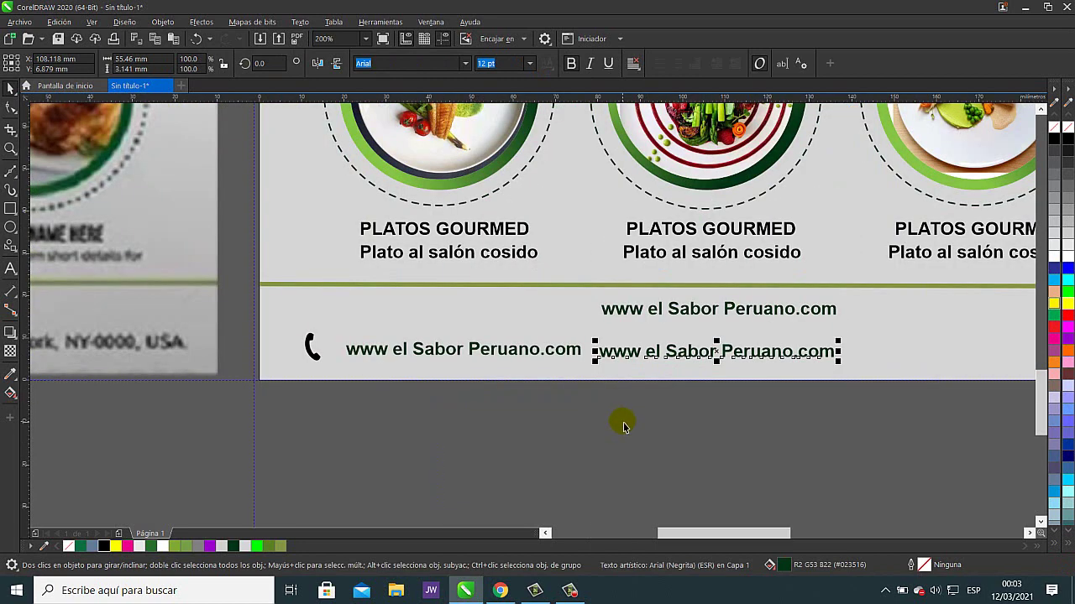
key(Up)
key(Up)
key(Up)
key(Up)
key(Up)
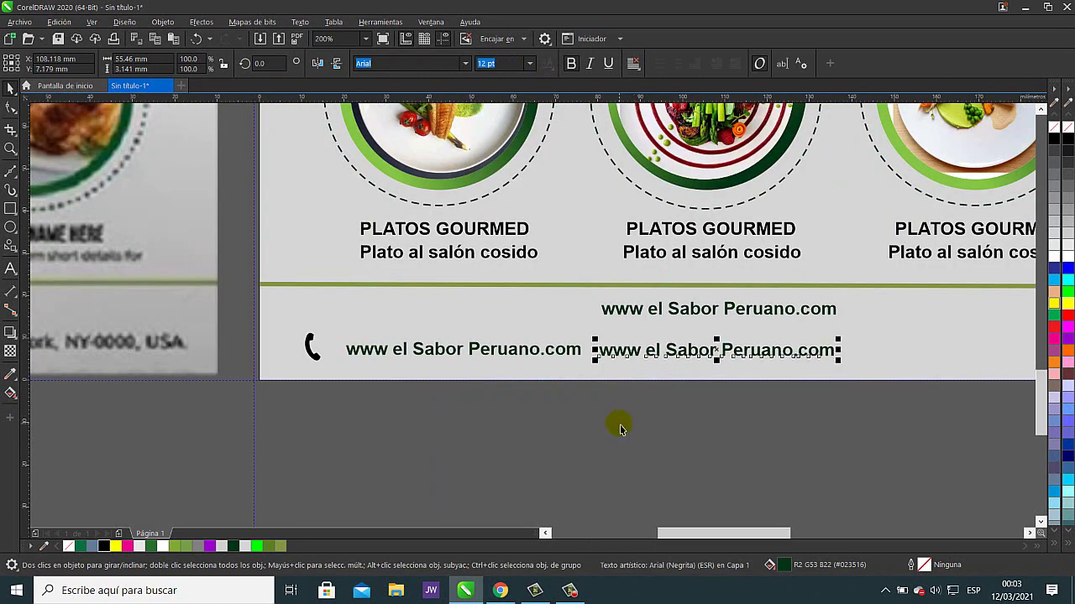
click(493, 438)
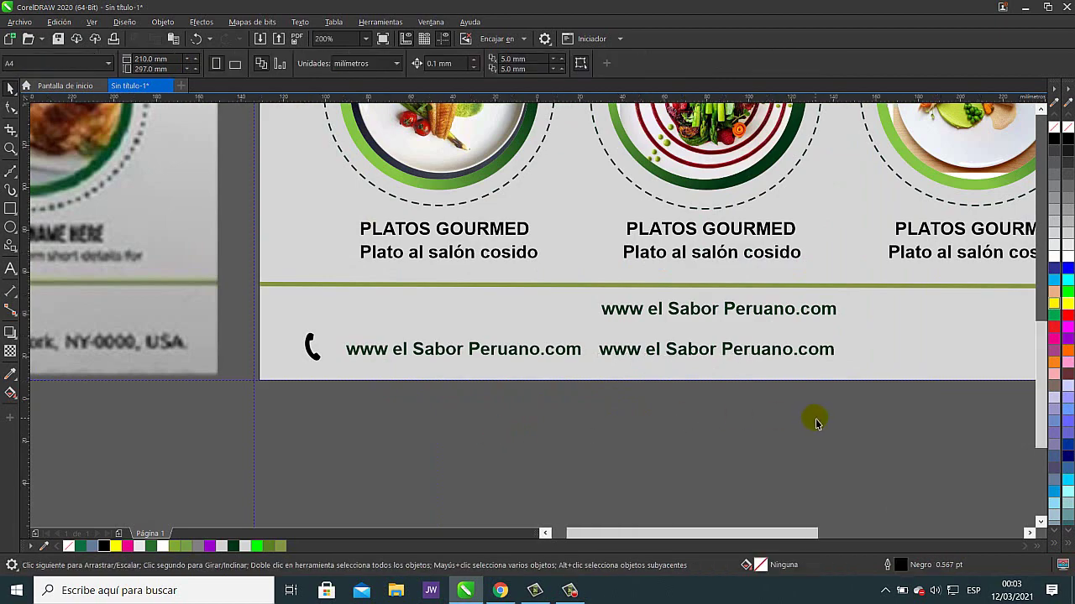
scroll(815, 420, down, 2)
drag(727, 419, 401, 392)
click(359, 438)
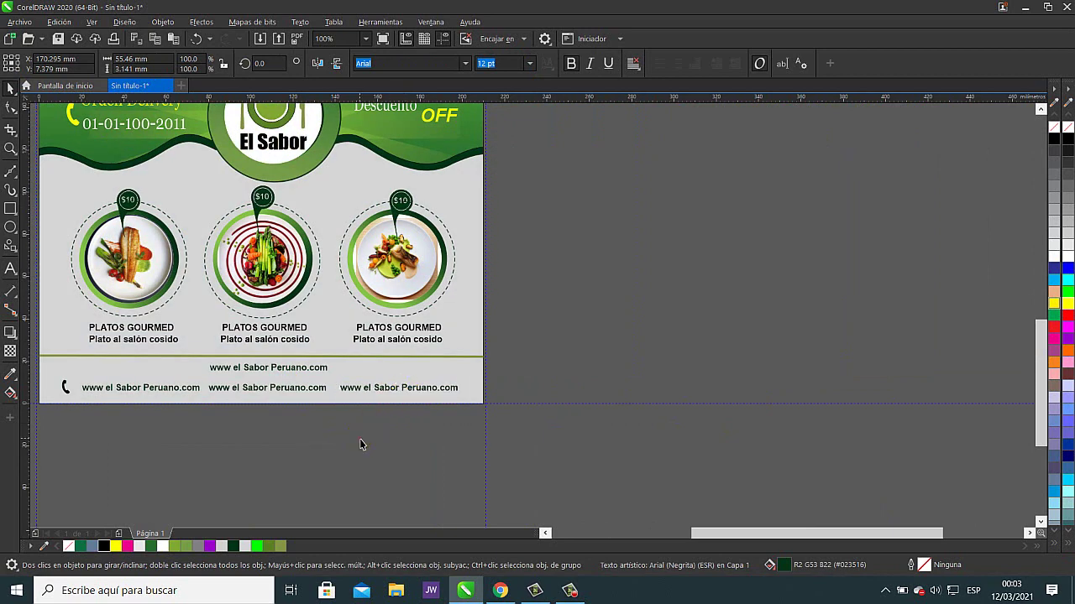
- Zoom out to 50% and centre the finished flyer beside the reference flyer
drag(380, 447, 635, 463)
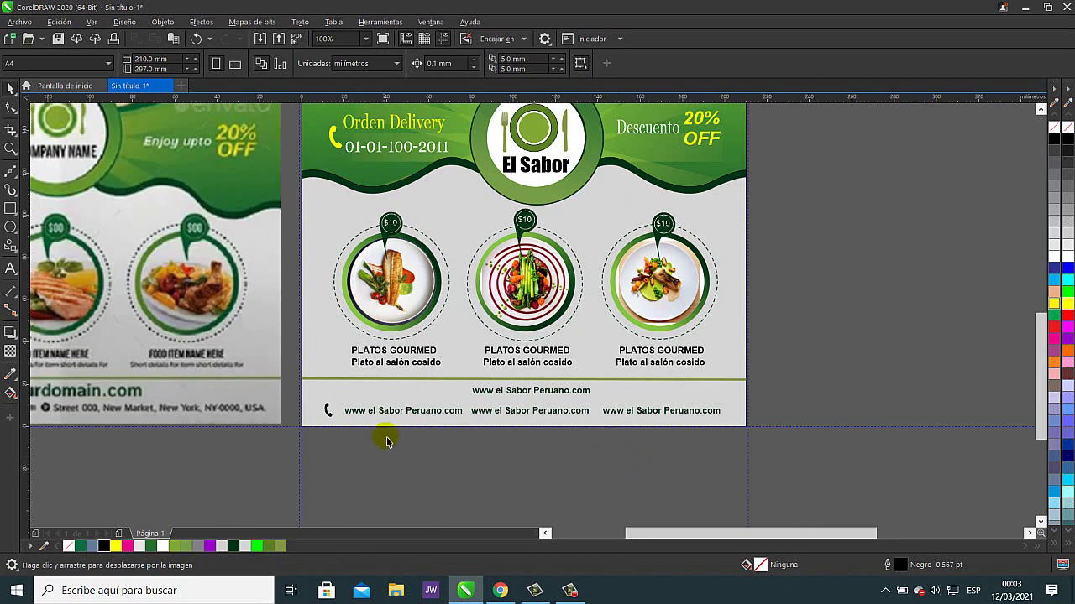
scroll(561, 387, down, 2)
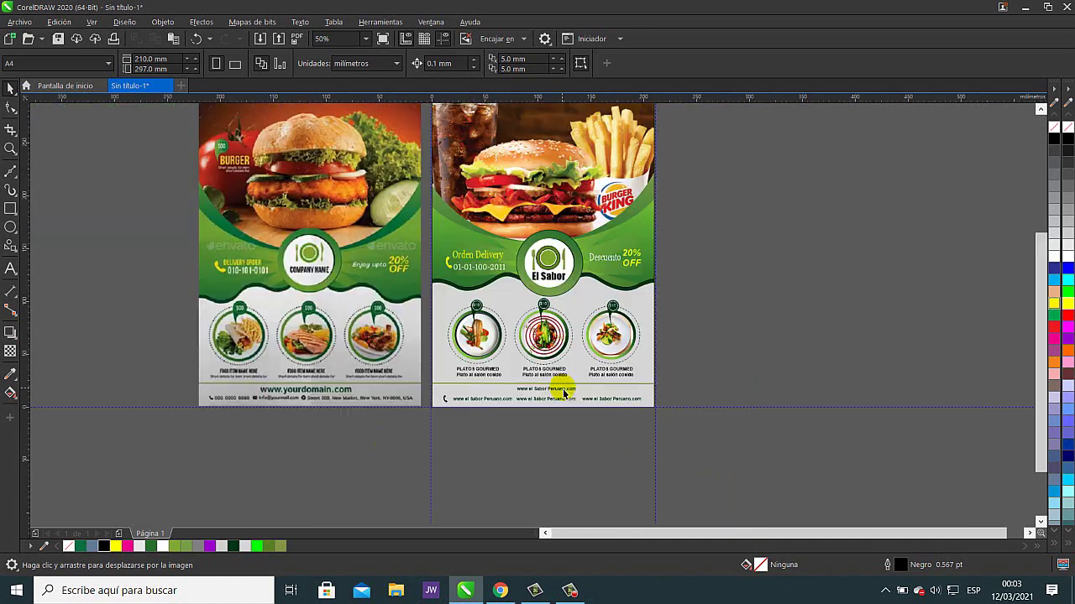
drag(684, 360, 564, 391)
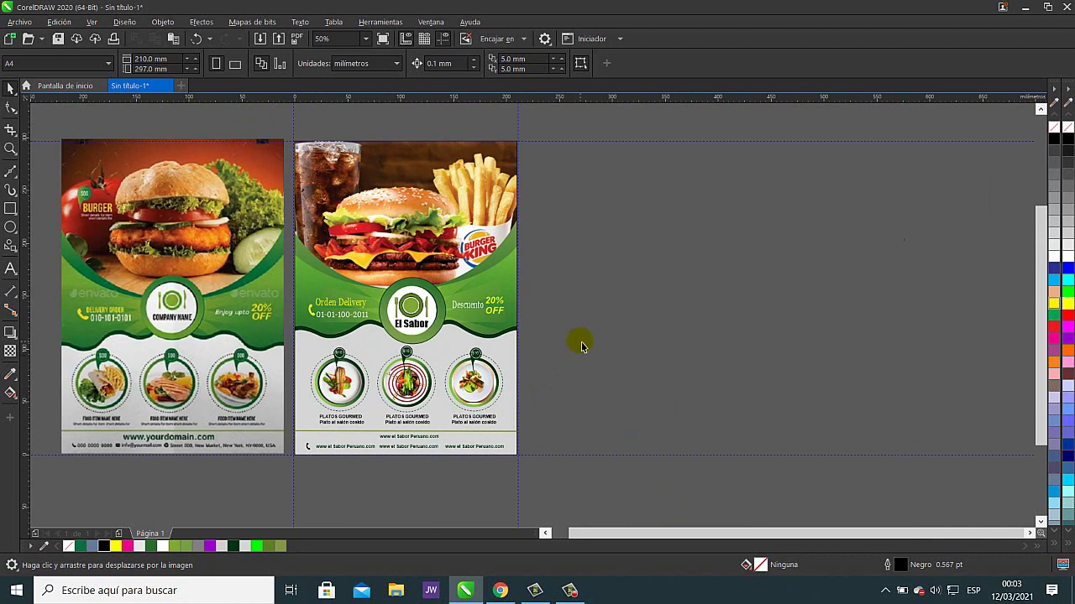
key(space)
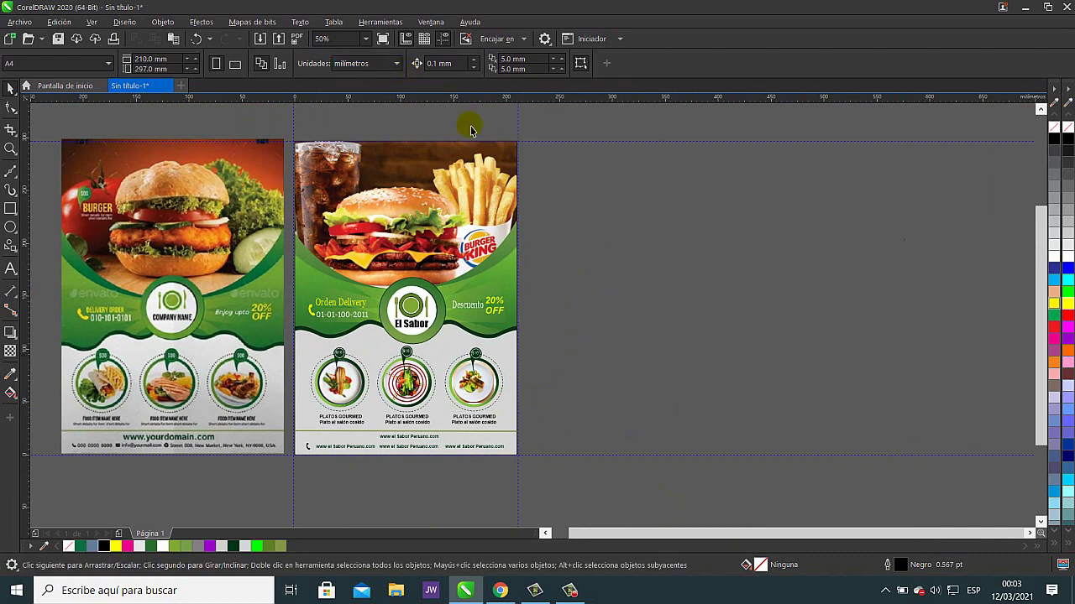
click(460, 64)
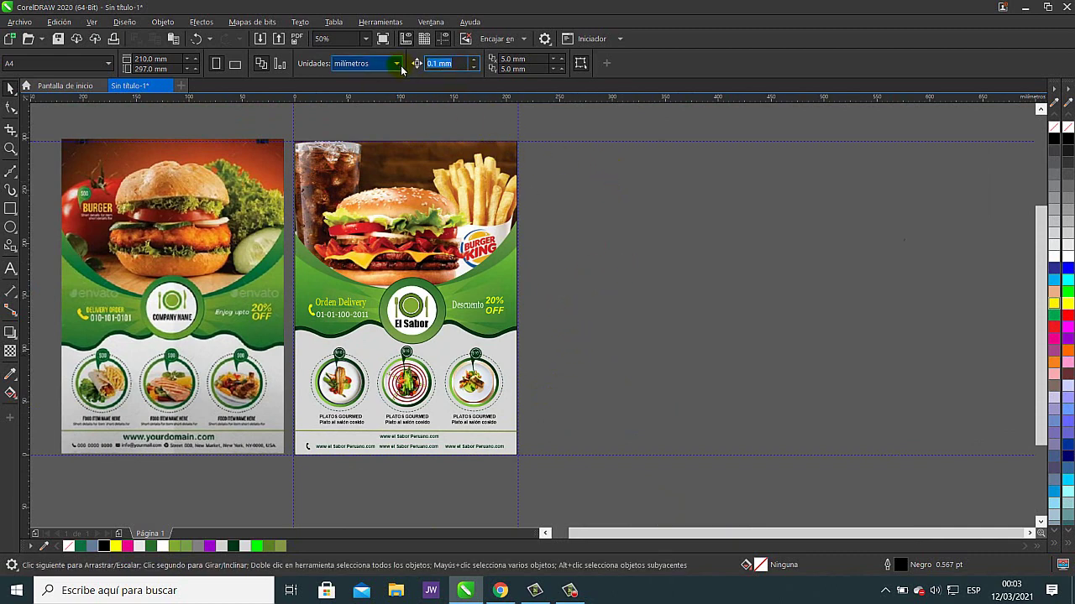
text(35)
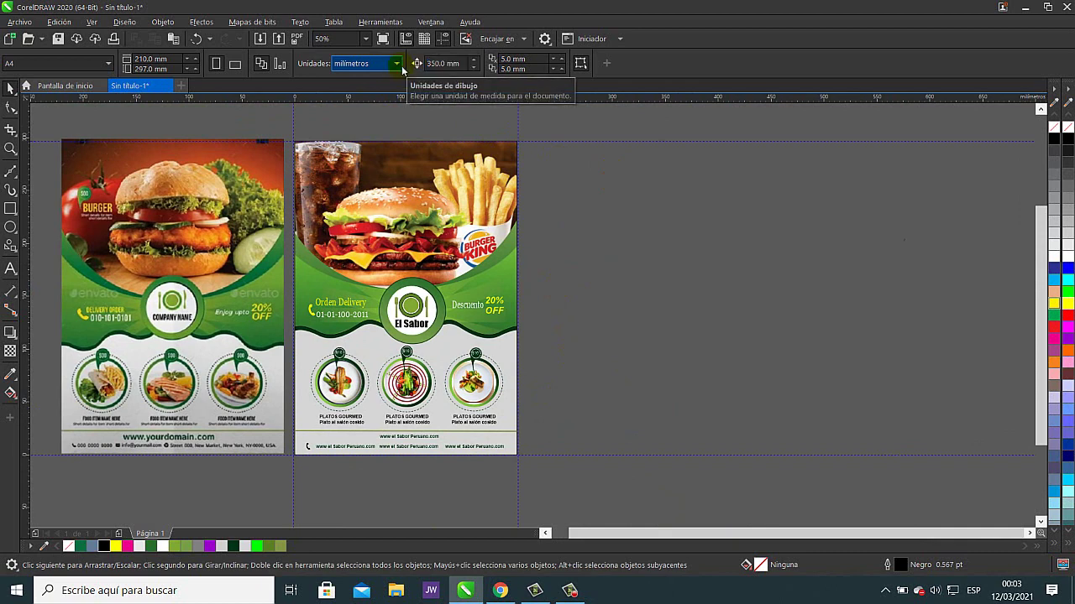
key(Return)
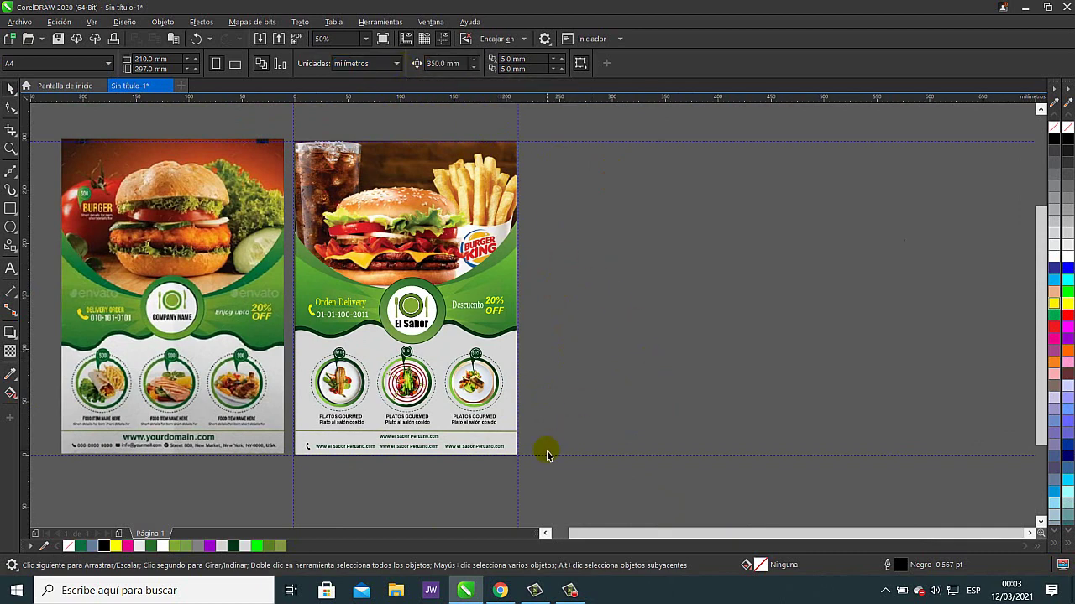
drag(553, 476, 291, 337)
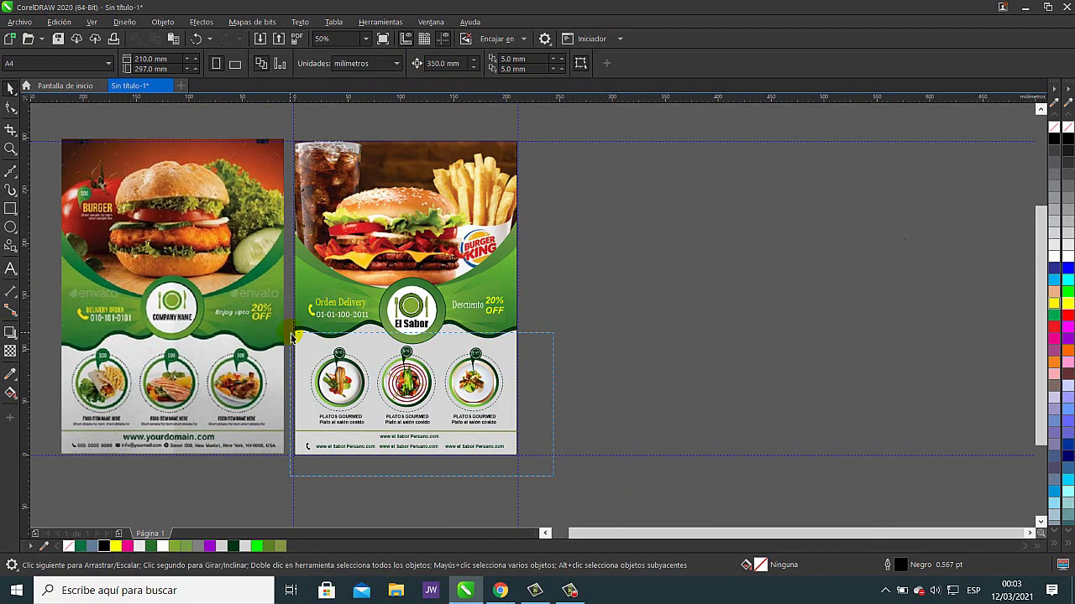
drag(292, 338, 294, 337)
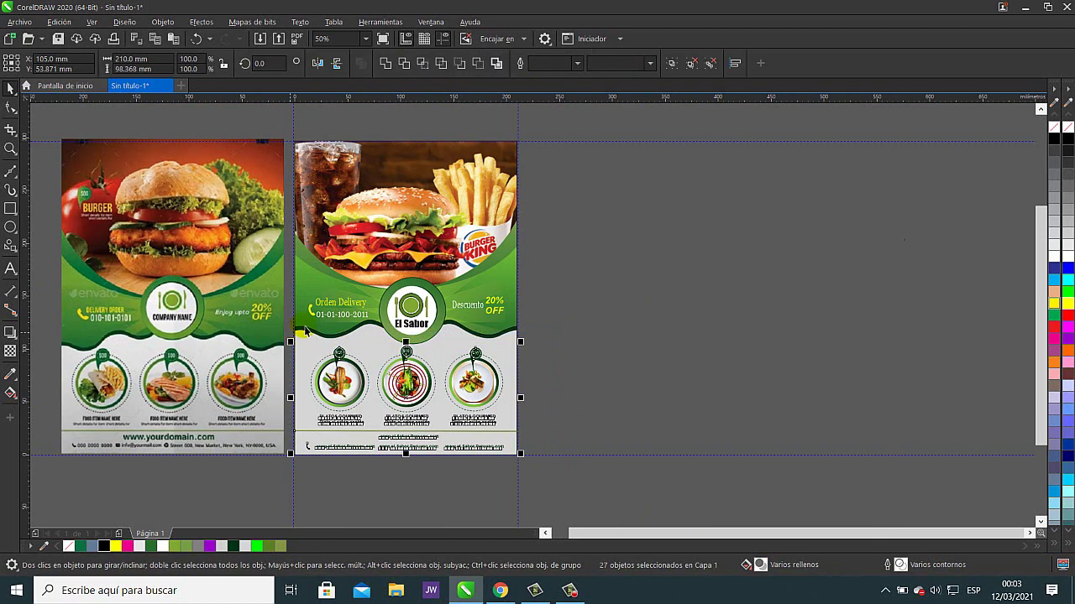
click(672, 65)
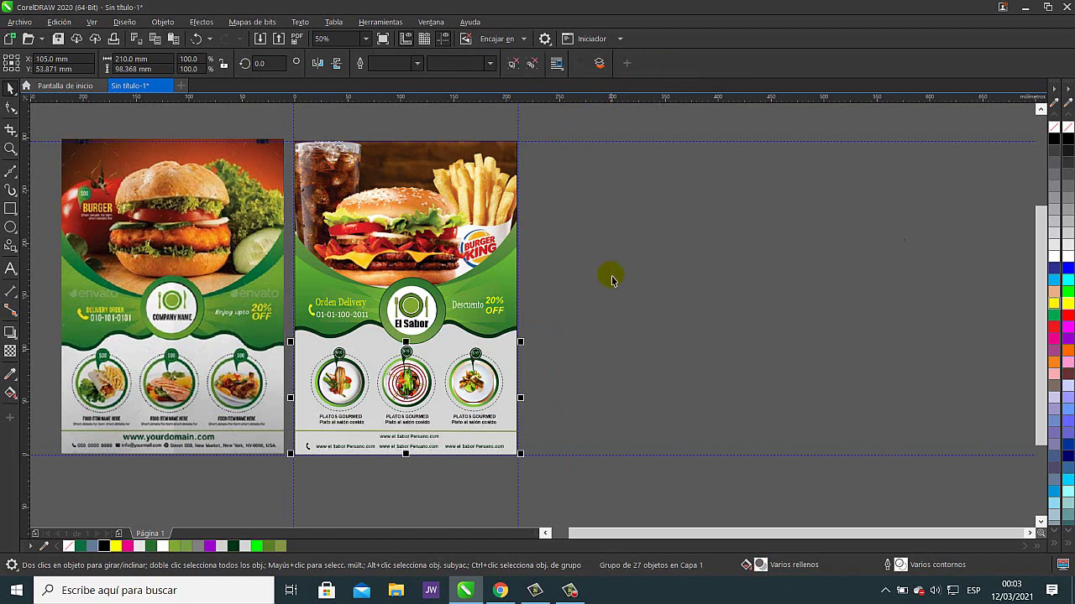
key(Right)
click(627, 336)
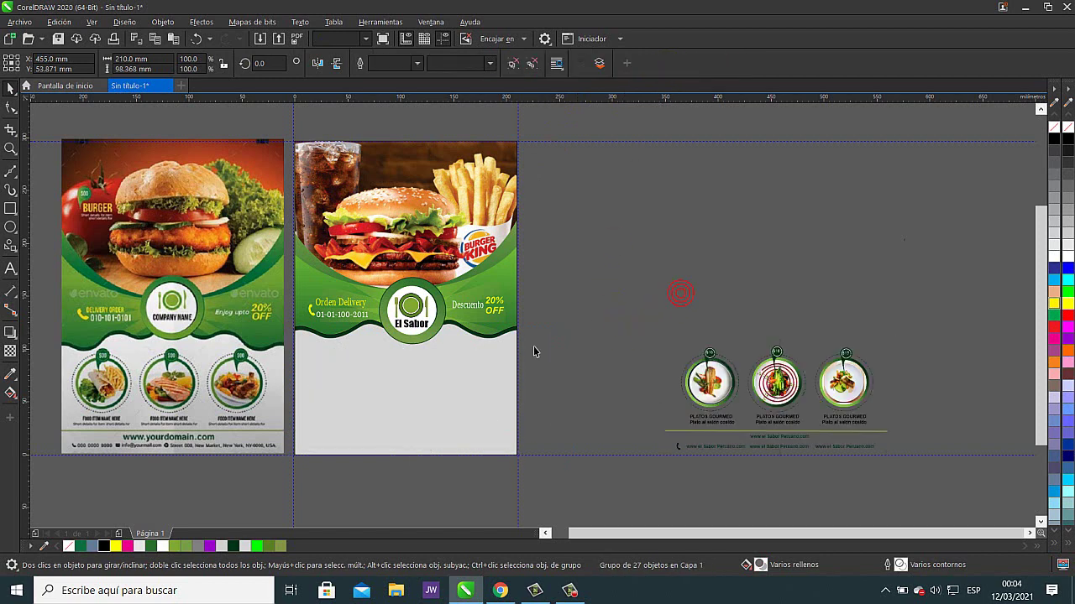
drag(461, 377, 534, 377)
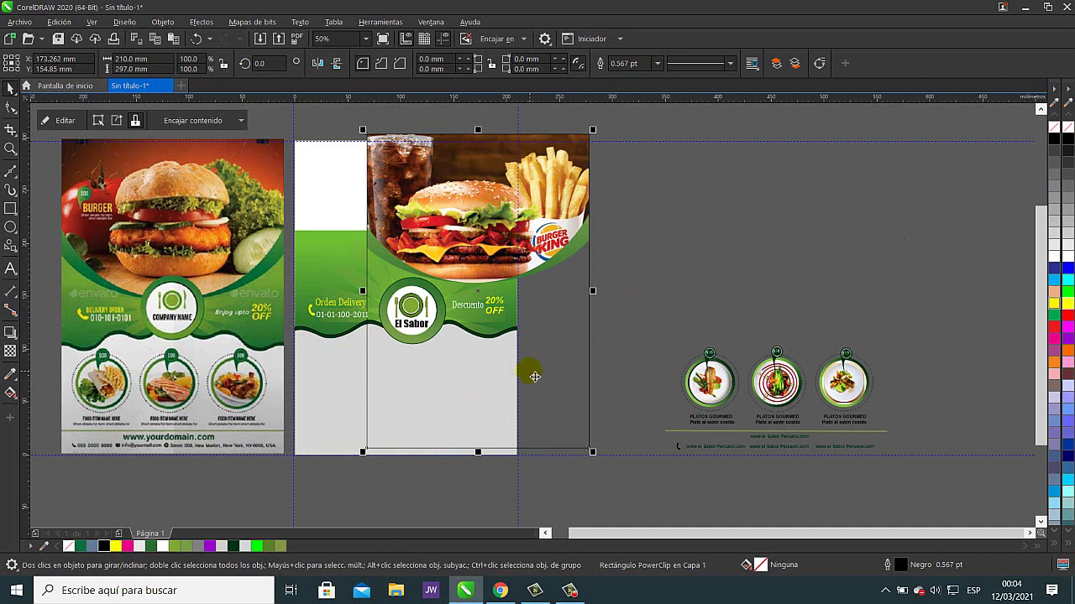
key(ctrl+z)
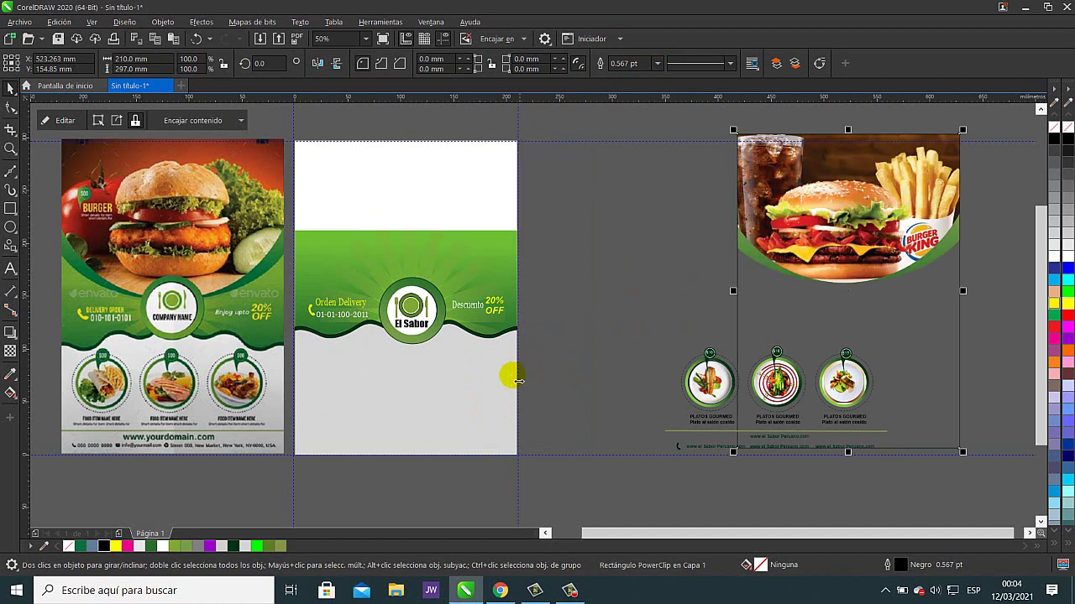
click(468, 393)
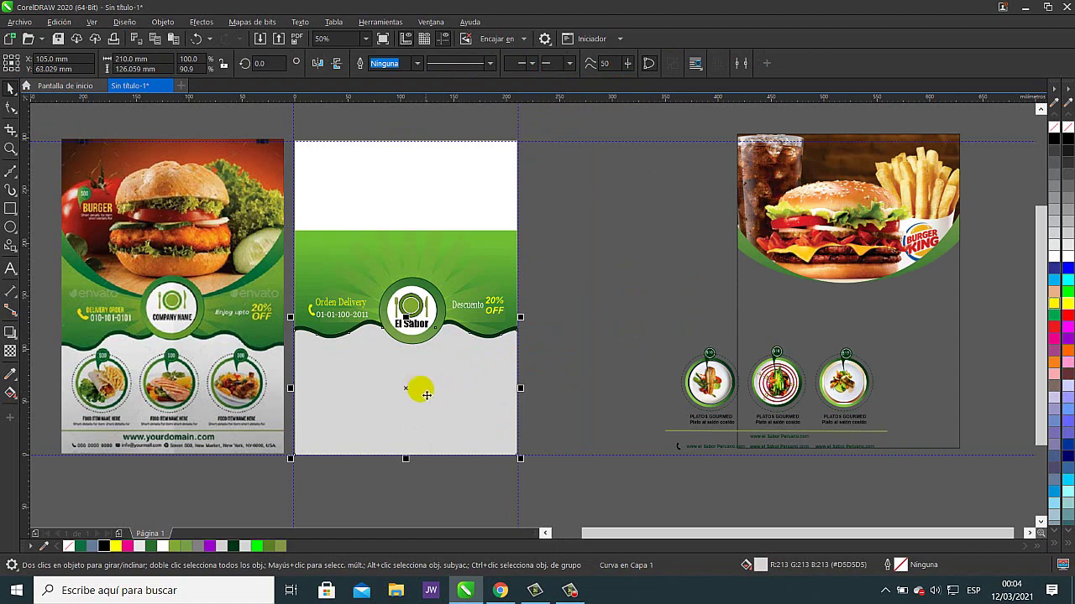
drag(210, 369, 425, 325)
scroll(425, 320, up, 2)
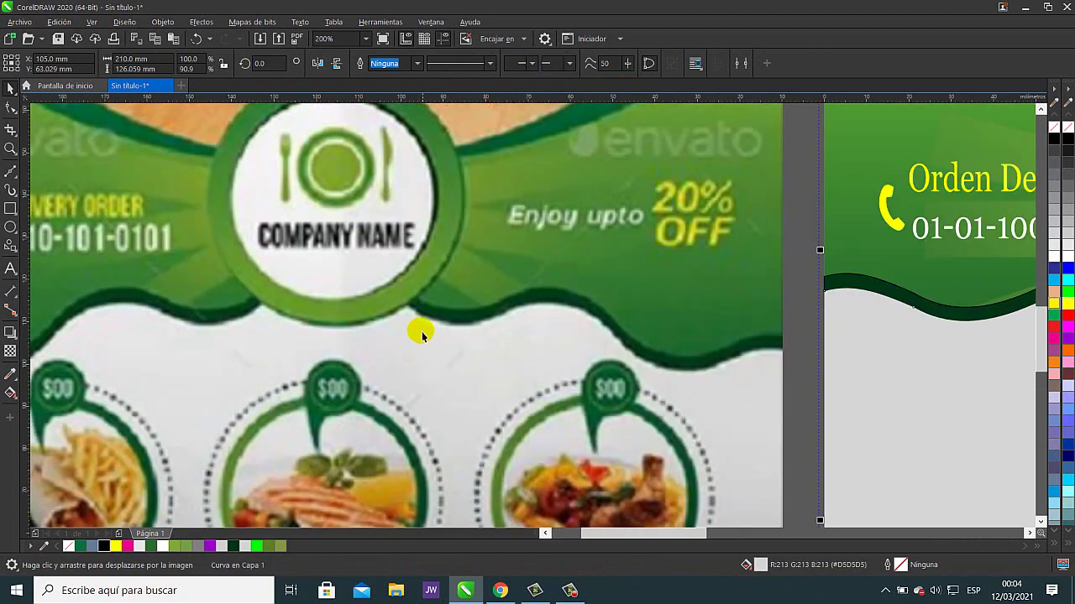
scroll(489, 356, down, 2)
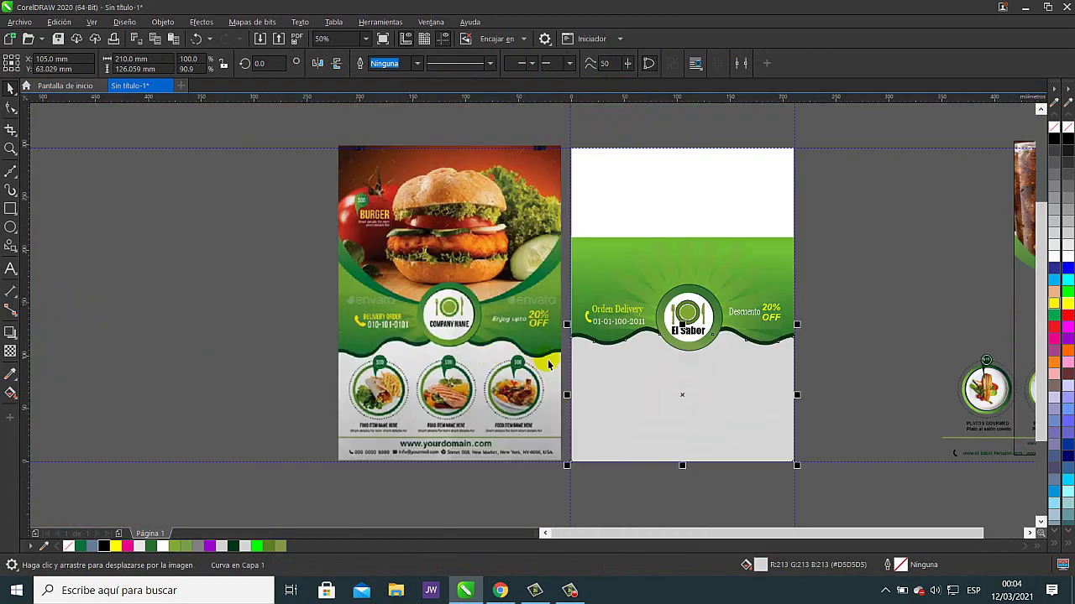
- Apply a vertical fountain fill to the grey lower panel, running from the page bottom toward the logo
drag(566, 389, 350, 353)
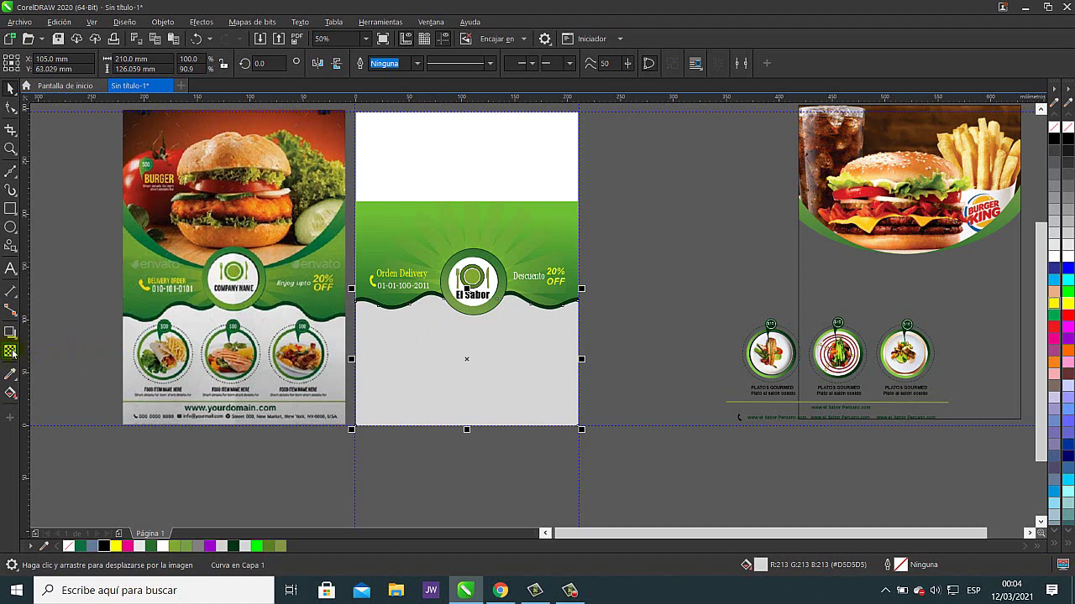
click(10, 393)
click(10, 393)
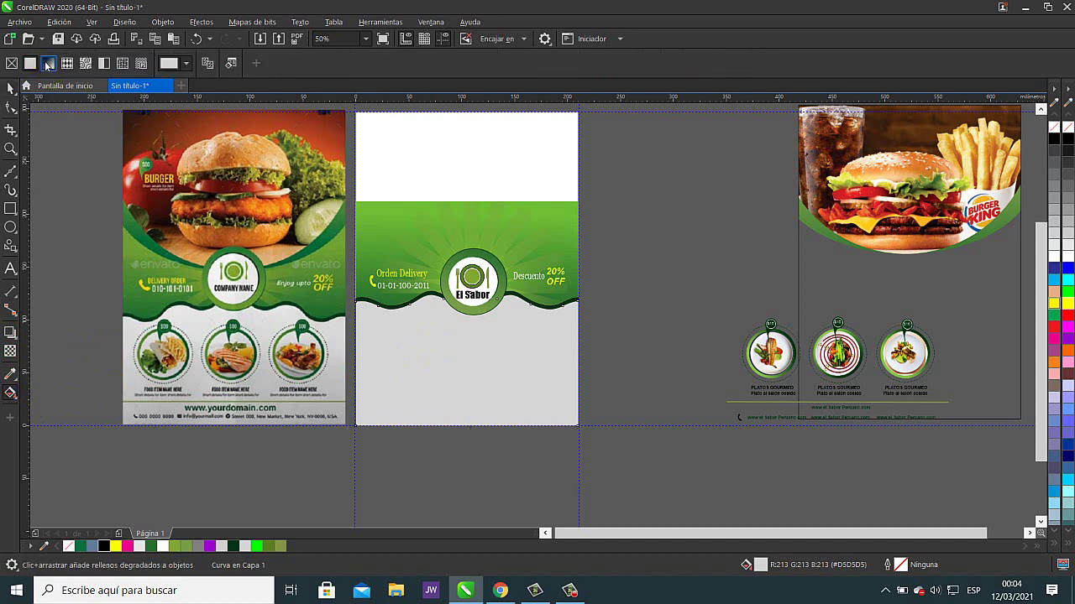
click(48, 65)
drag(458, 395, 459, 295)
drag(464, 294, 462, 427)
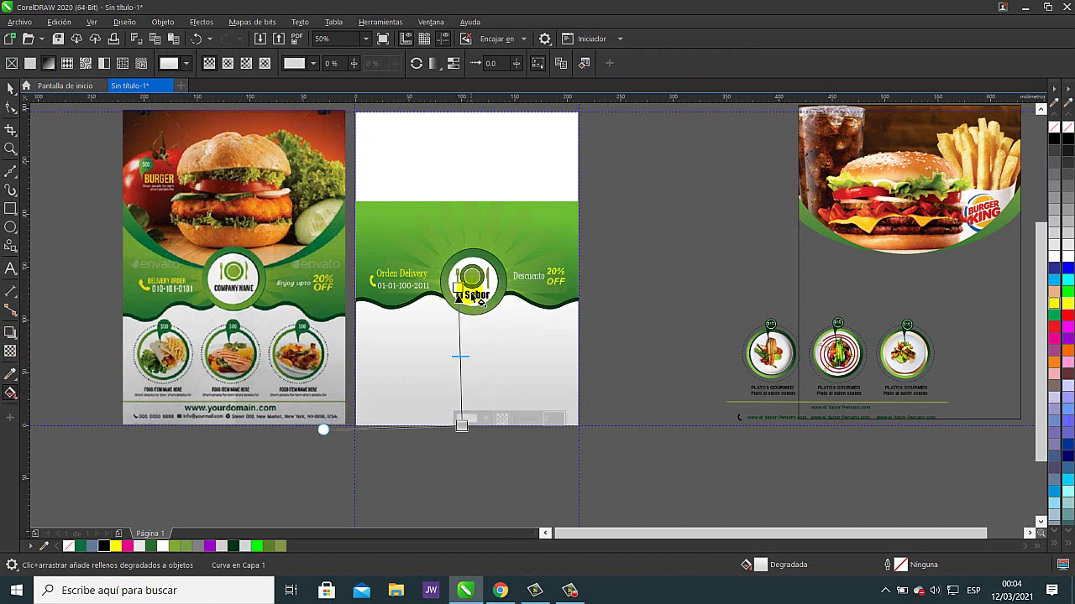
drag(458, 294, 467, 301)
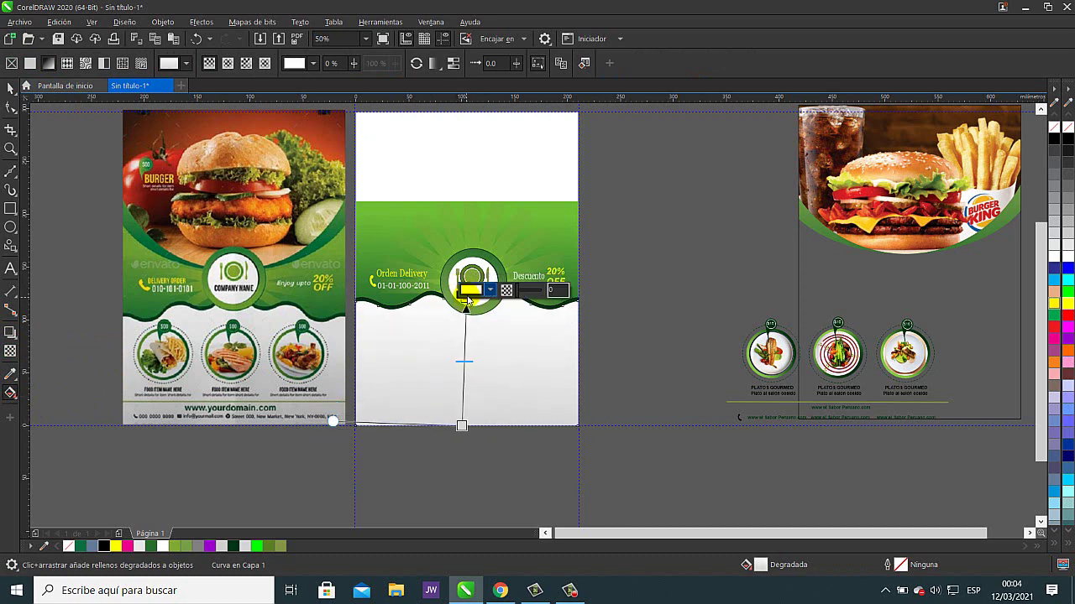
- Refine the gradient's start and end points so it fades softly up toward the logo circle
click(463, 426)
drag(462, 426, 468, 407)
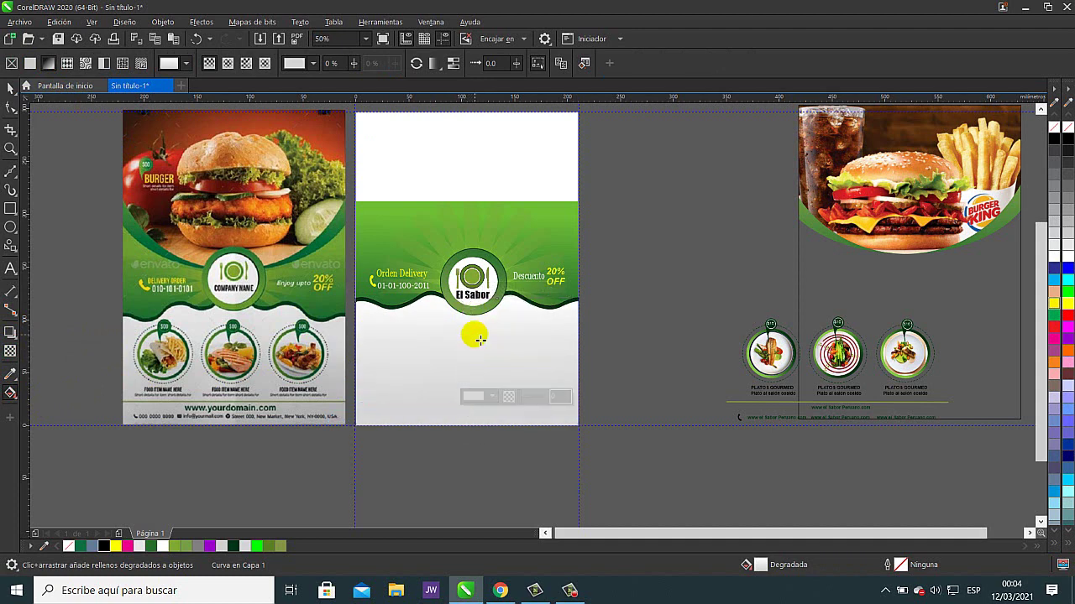
drag(476, 338, 473, 280)
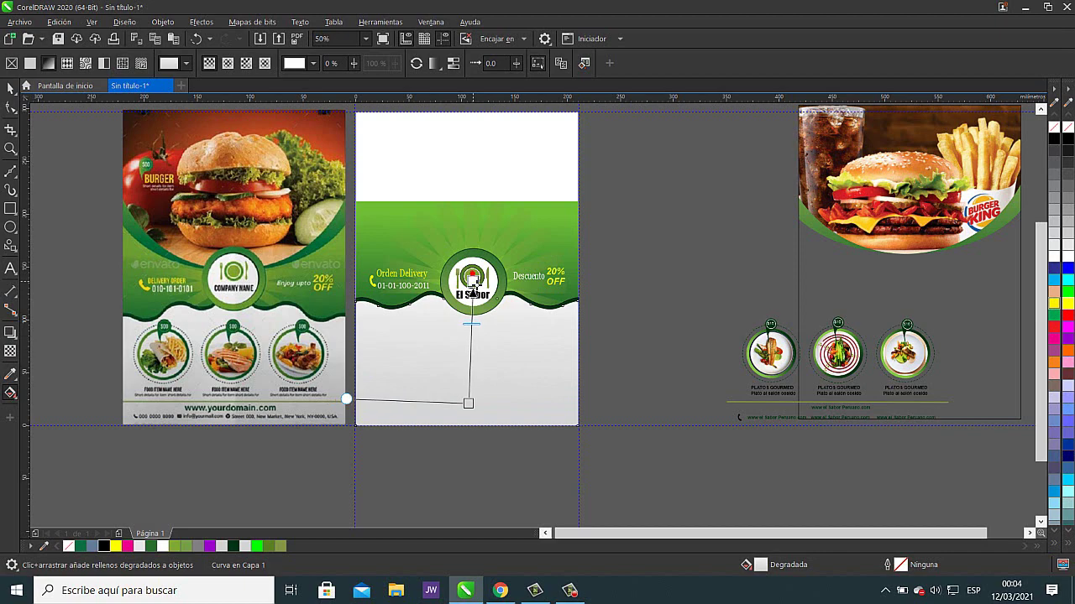
drag(476, 277, 466, 293)
scroll(473, 294, up, 2)
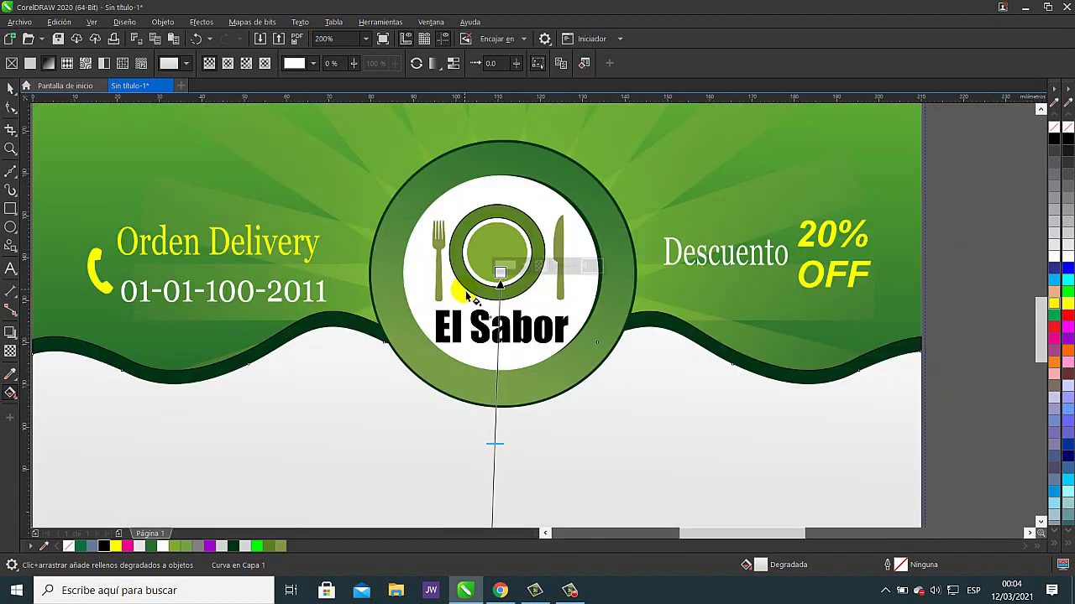
scroll(475, 309, down, 2)
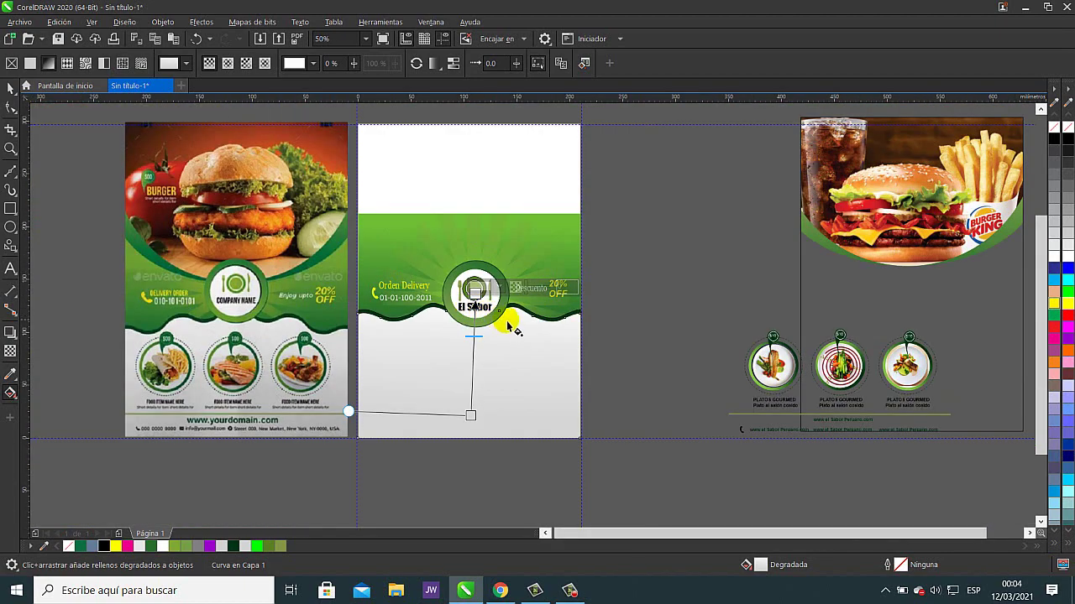
drag(475, 412, 476, 395)
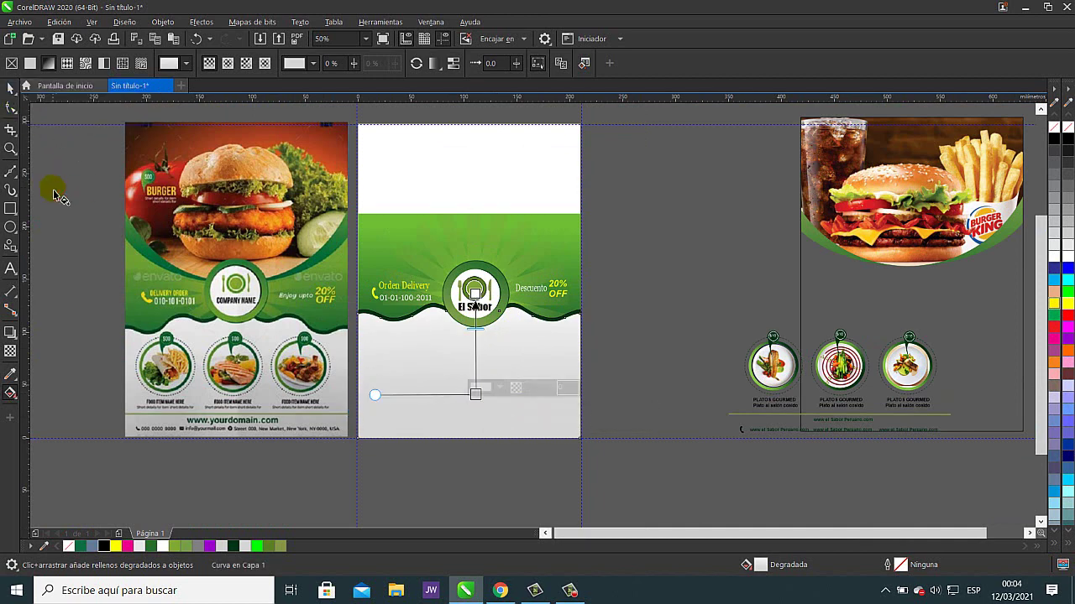
click(14, 91)
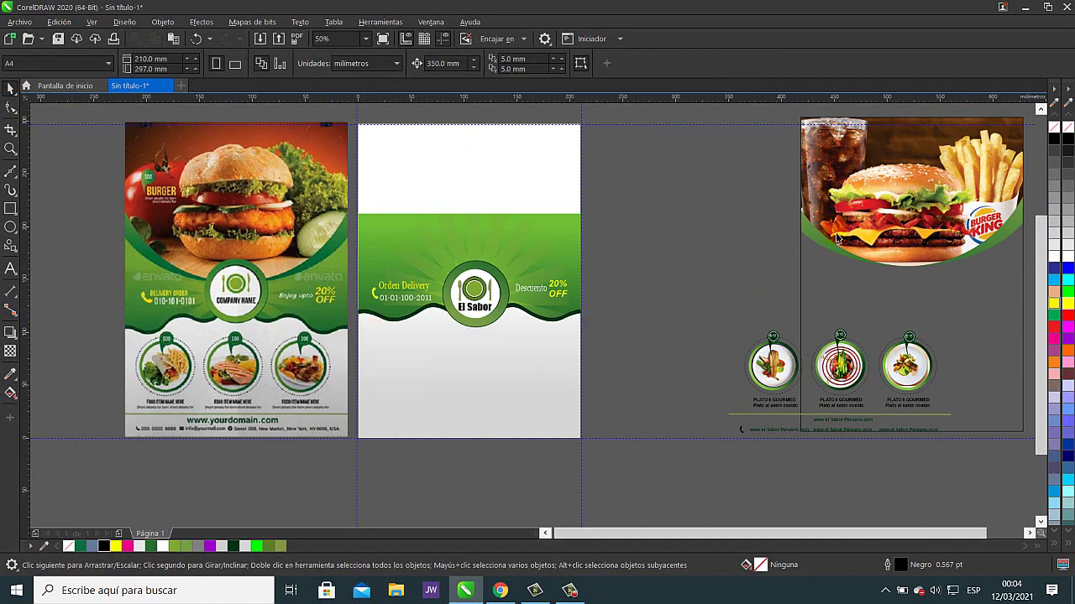
- Place the burger photo header at the top of the middle-page flyer
click(865, 226)
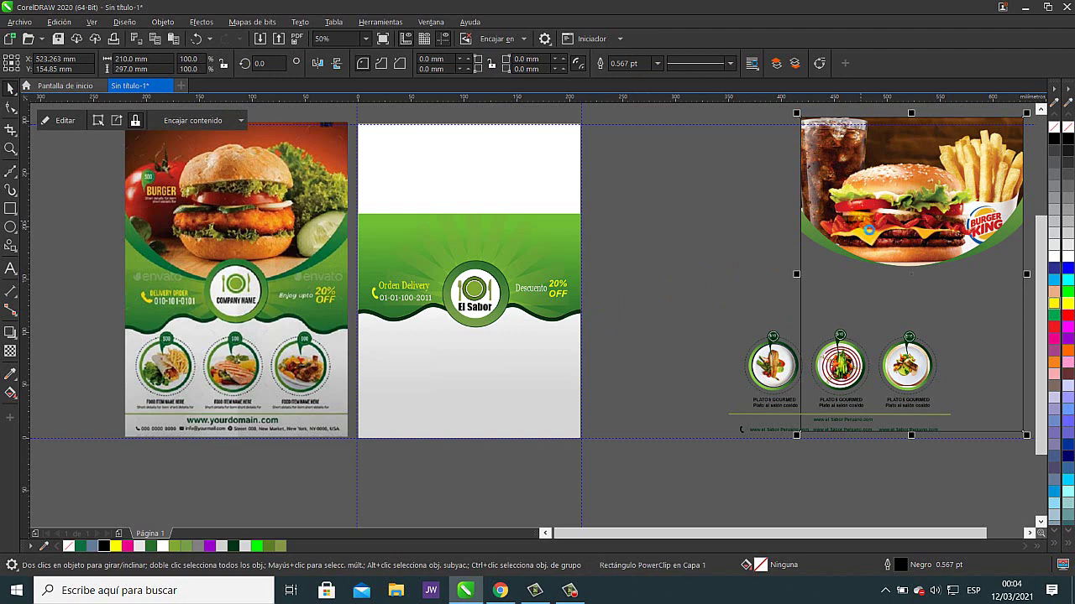
key(ctrl+z)
key(ctrl+z)
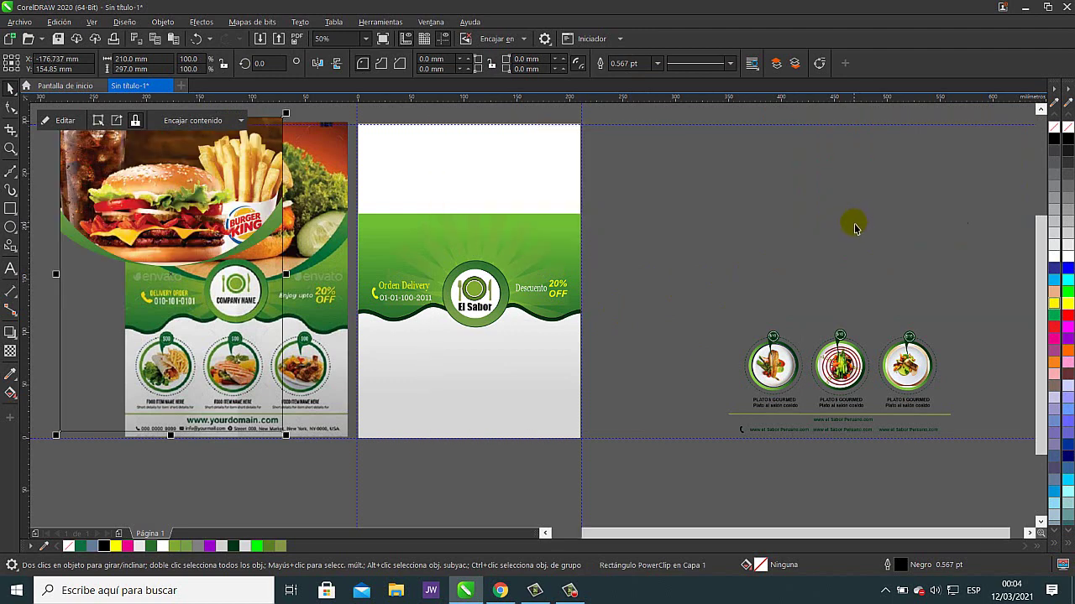
key(ctrl+shift+z)
key(ctrl+shift+z)
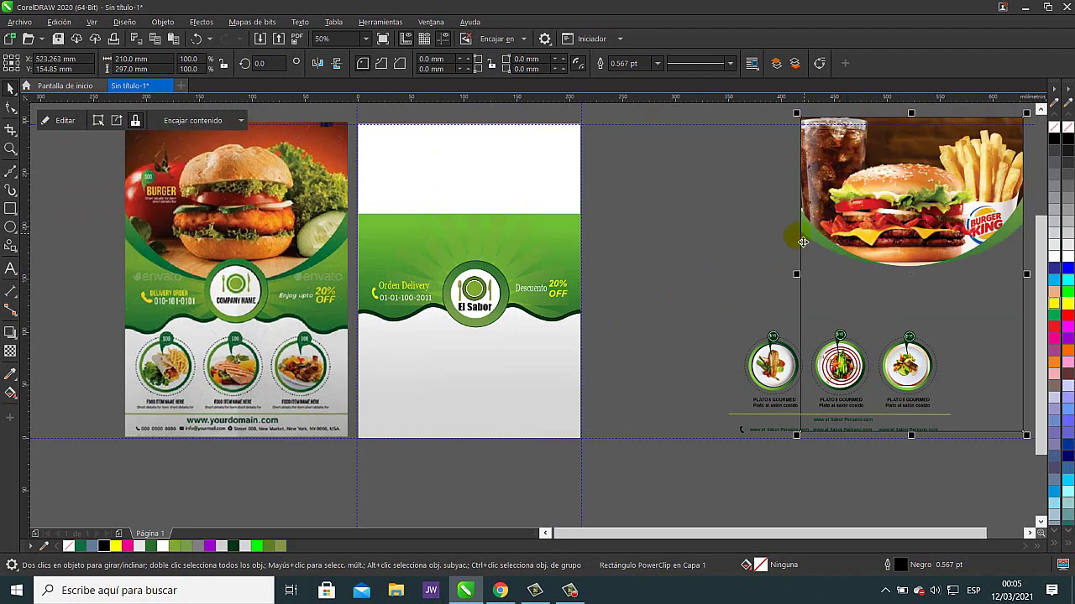
key(ctrl+z)
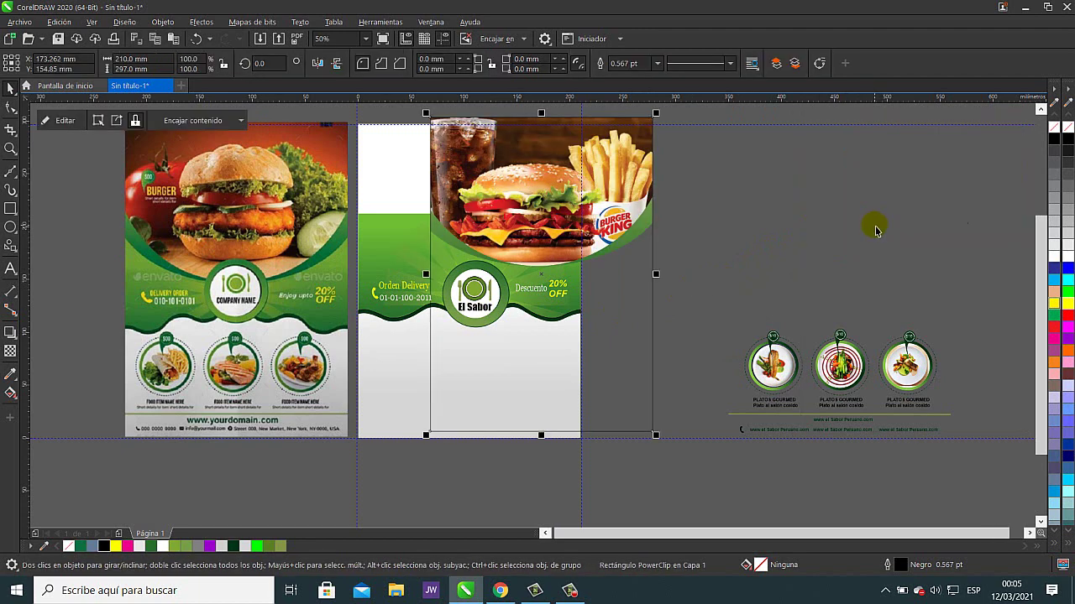
key(ctrl+shift+z)
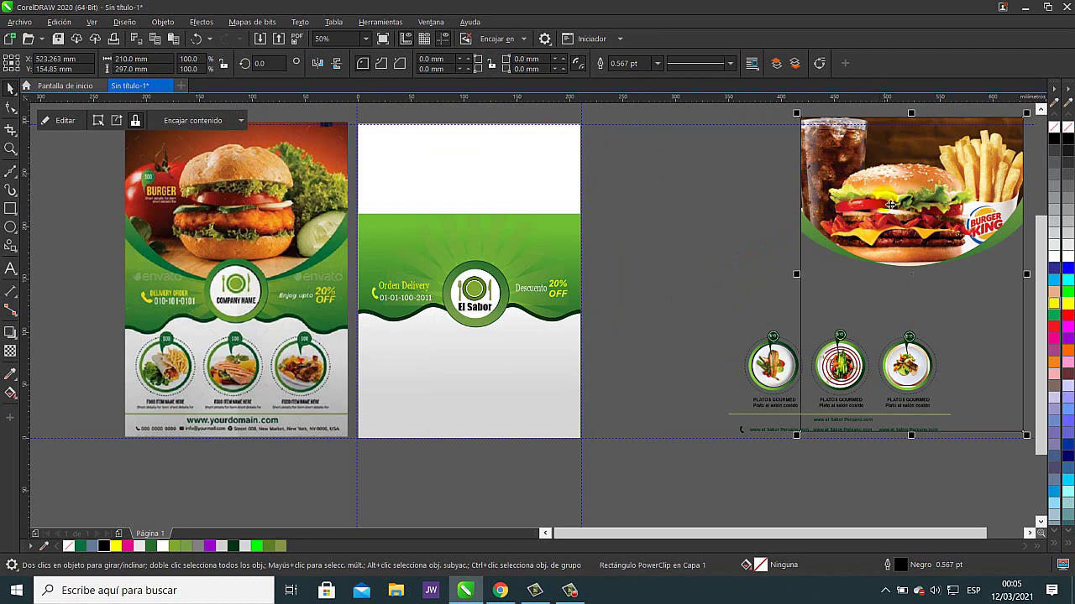
drag(883, 209, 781, 213)
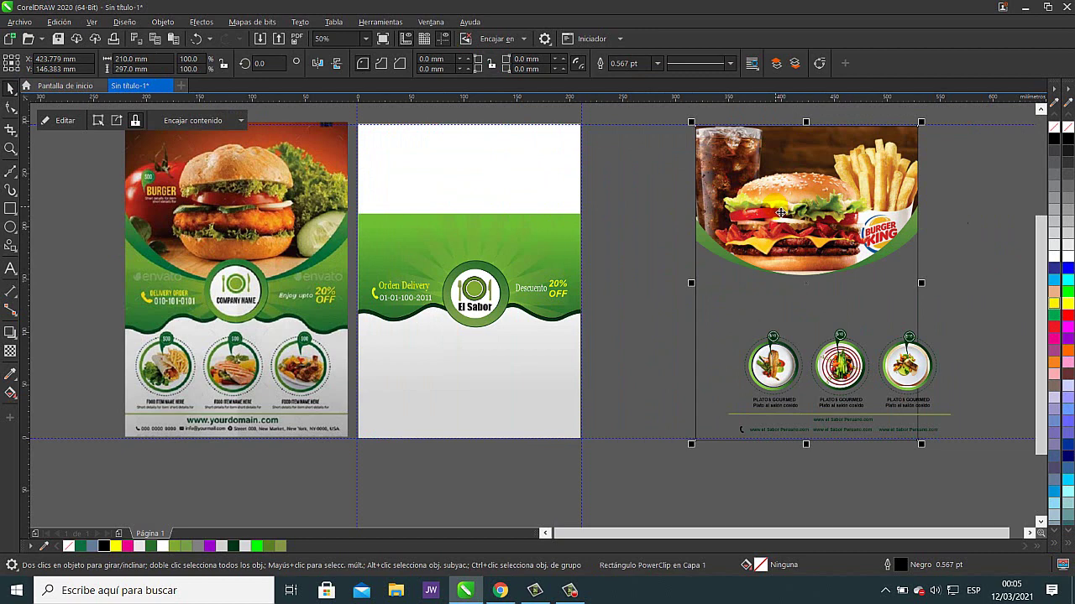
key(ctrl+z)
click(757, 219)
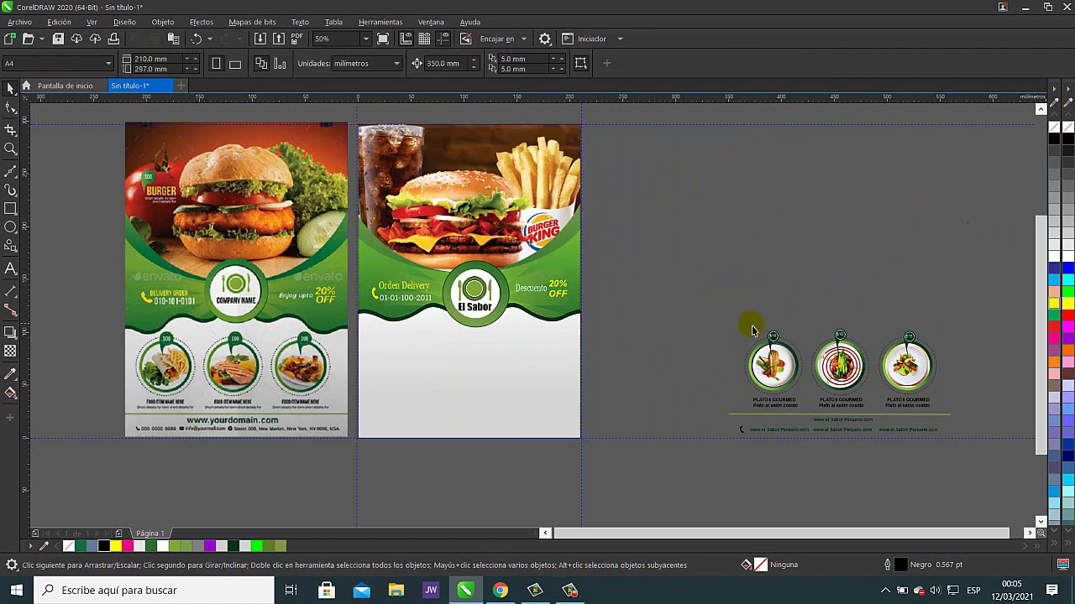
- Move the group of three dish circles into the flyer's lower half
click(776, 370)
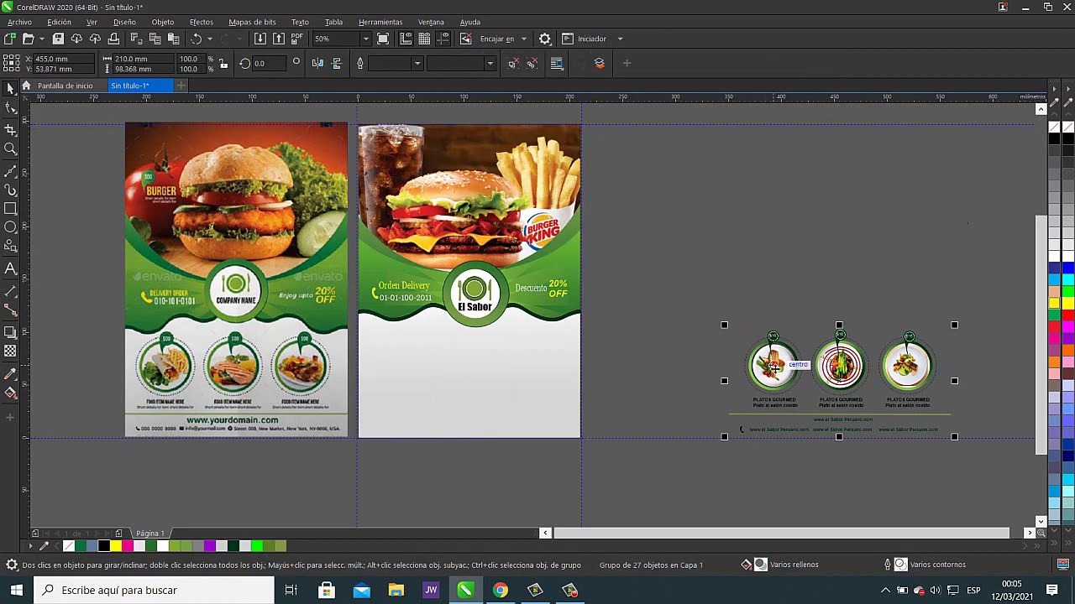
key(ctrl+z)
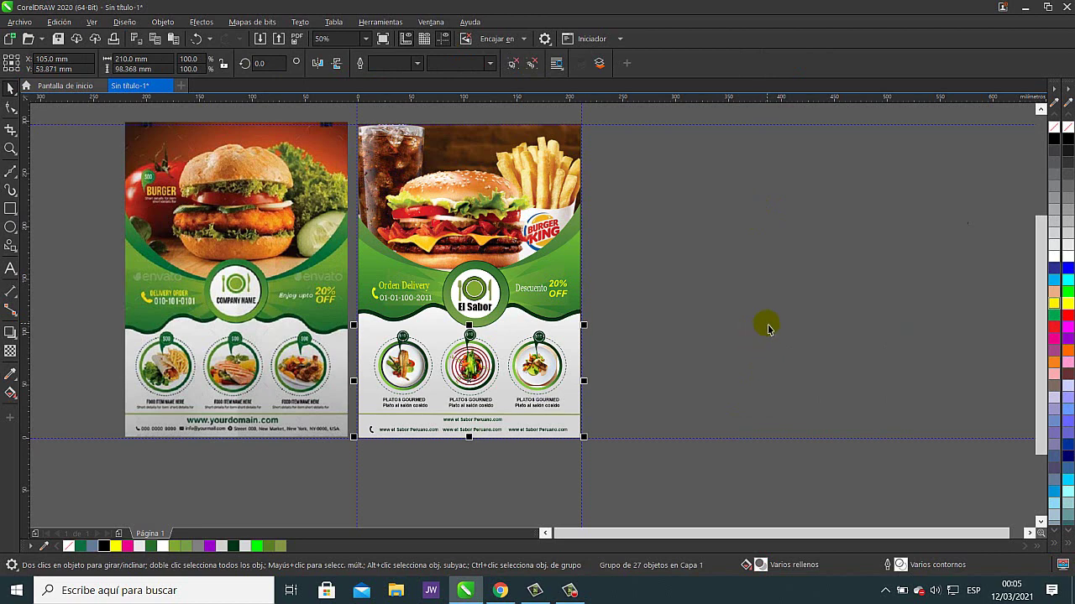
click(765, 324)
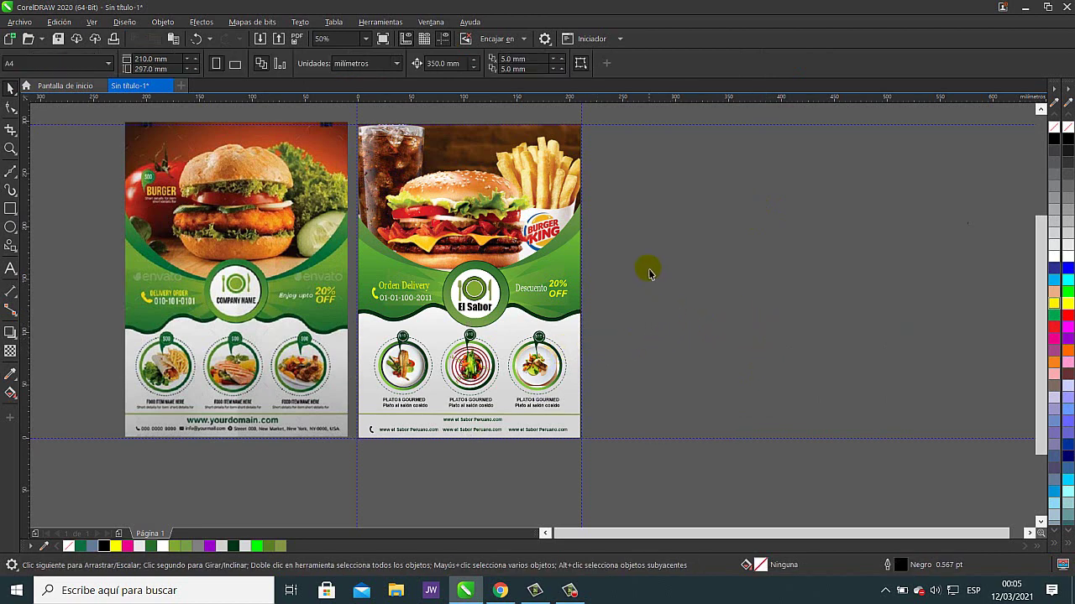
- Zoom to 100% on the flyer's burger header and open the Freehand curve tools flyout
drag(667, 253, 664, 289)
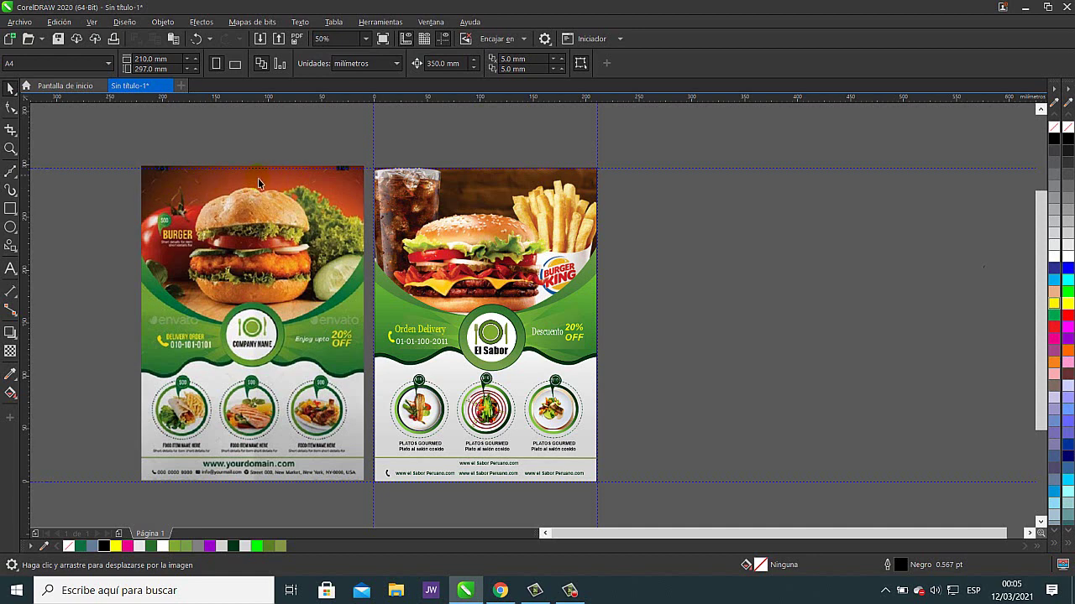
click(720, 228)
scroll(449, 185, up, 2)
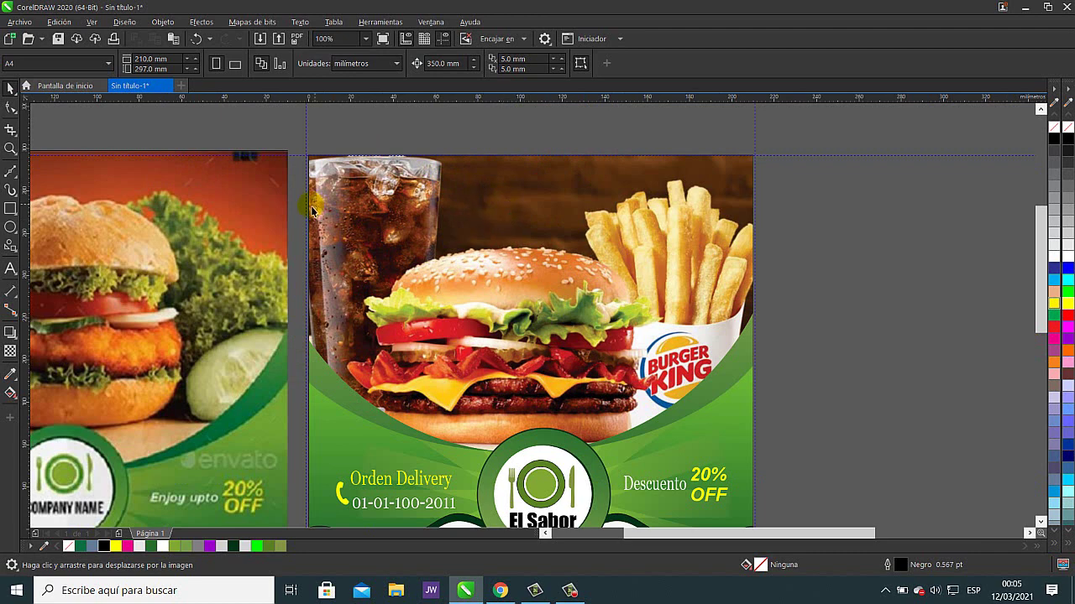
click(15, 196)
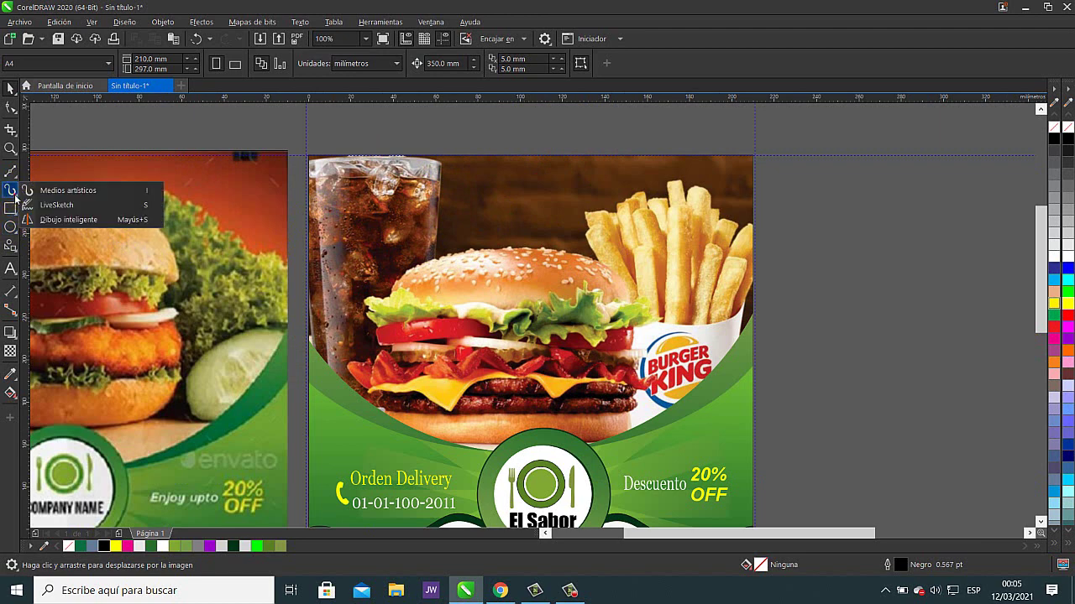
click(17, 180)
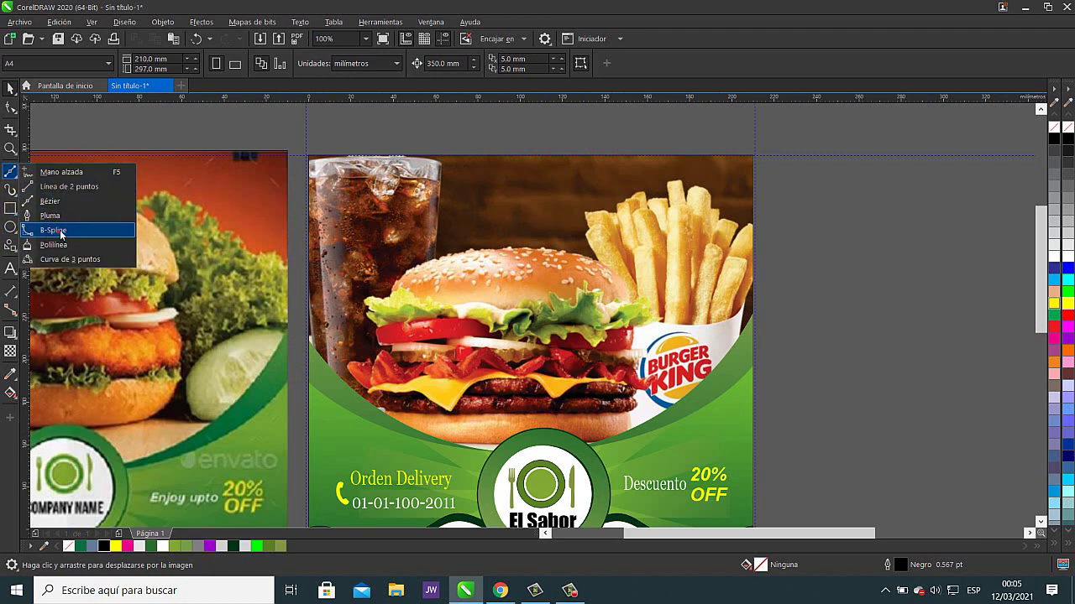
- With the B-Spline tool, trace points along the header's top edge to its right border
click(54, 230)
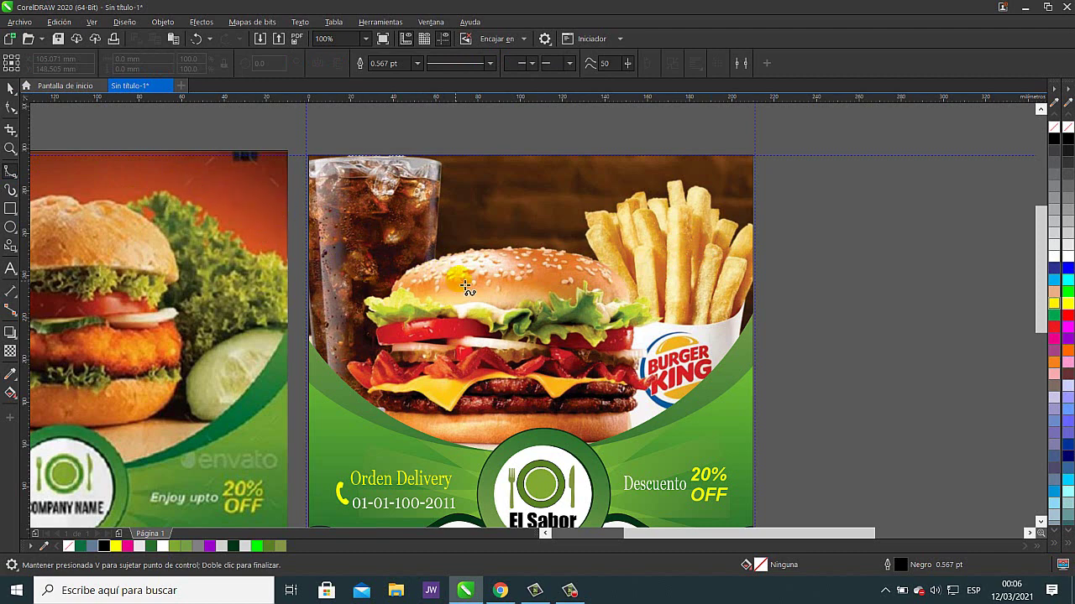
click(424, 155)
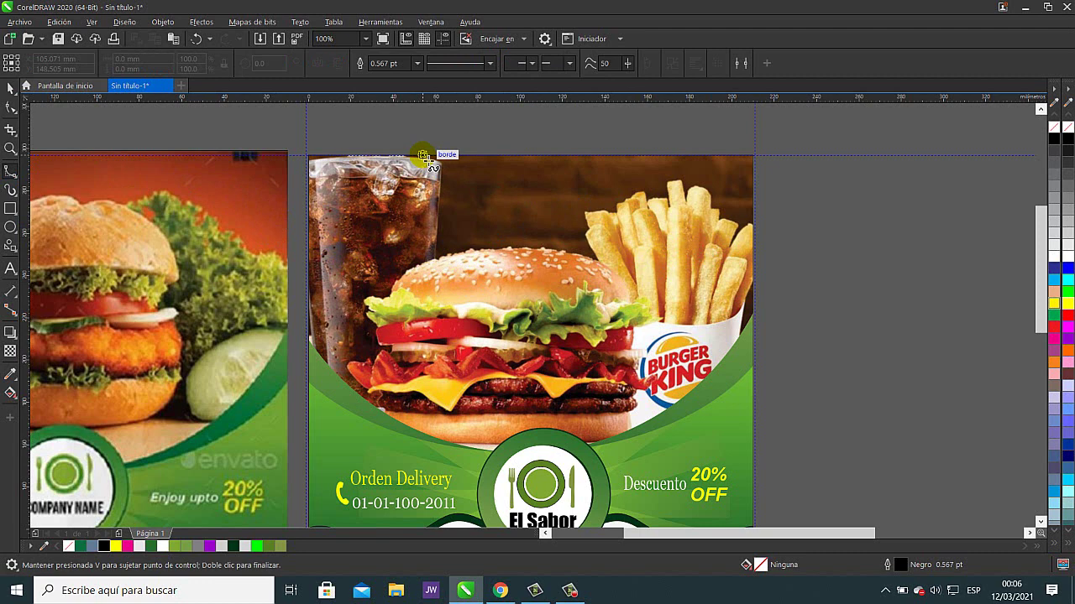
click(753, 154)
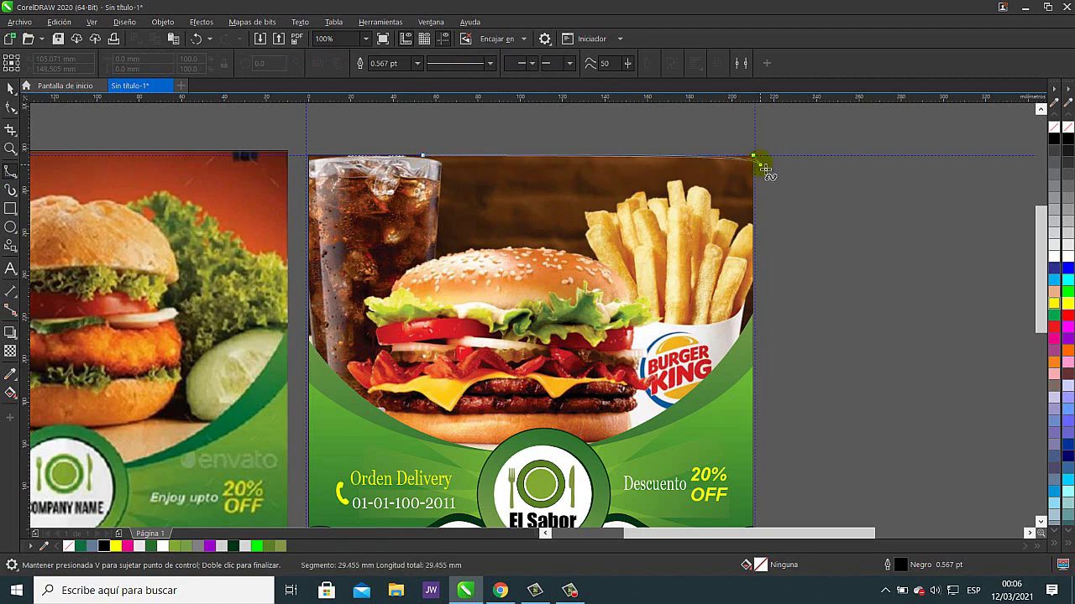
click(761, 163)
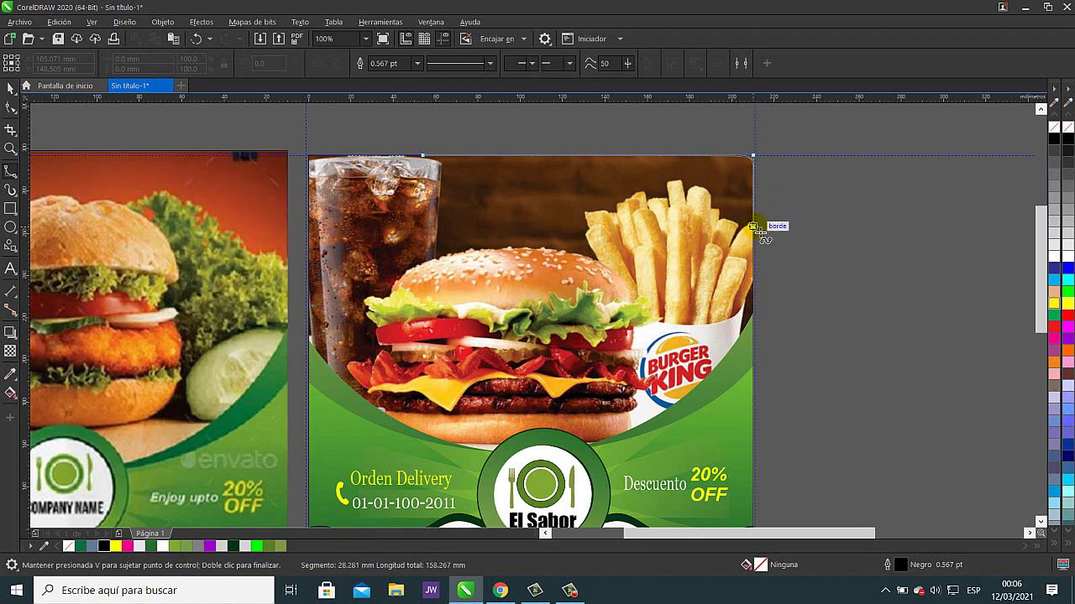
click(758, 232)
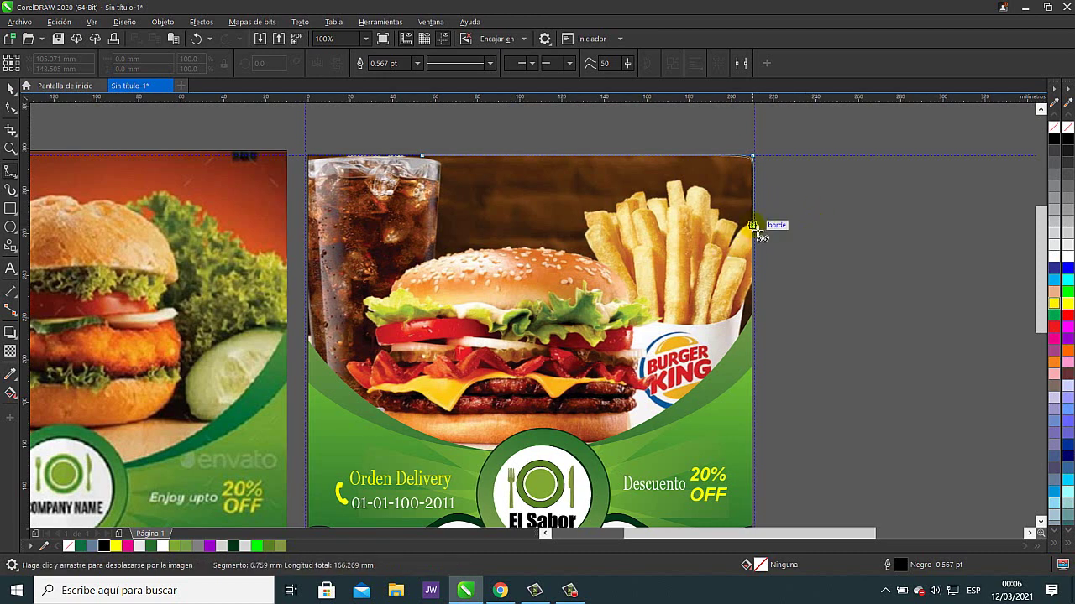
scroll(760, 237, up, 2)
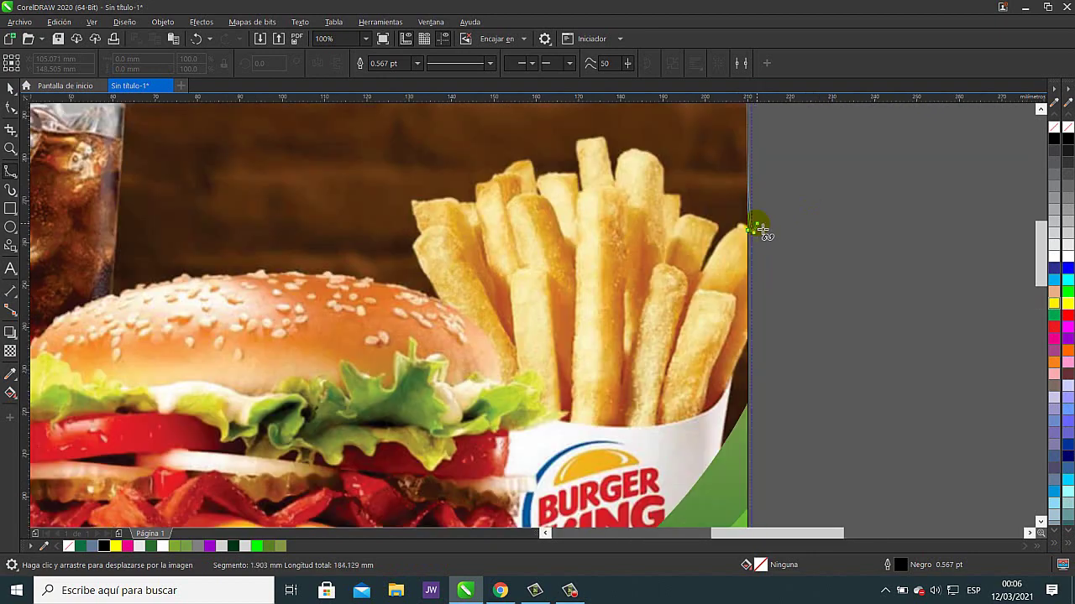
- Continue the B-Spline outline to the cola glass and trace points leftward along its rim
mouse_move(750, 241)
mouse_down()
mouse_move(753, 210)
mouse_move(782, 182)
mouse_move(731, 231)
mouse_move(740, 210)
mouse_move(755, 227)
mouse_move(757, 217)
mouse_move(744, 237)
mouse_move(739, 228)
mouse_move(705, 252)
mouse_move(653, 320)
mouse_move(686, 239)
mouse_move(661, 222)
mouse_move(606, 215)
mouse_move(601, 168)
mouse_move(585, 171)
mouse_move(566, 115)
mouse_move(581, 118)
mouse_move(644, 243)
mouse_move(619, 212)
mouse_move(566, 201)
mouse_move(550, 207)
mouse_move(526, 252)
mouse_move(513, 181)
mouse_move(482, 180)
mouse_move(462, 192)
mouse_move(463, 282)
mouse_move(459, 253)
mouse_move(408, 241)
mouse_move(388, 249)
mouse_move(379, 289)
mouse_move(367, 223)
mouse_move(263, 267)
mouse_move(259, 304)
mouse_move(136, 306)
mouse_move(134, 397)
mouse_move(174, 479)
mouse_move(151, 488)
mouse_move(53, 466)
mouse_move(73, 446)
mouse_move(527, 398)
mouse_move(287, 383)
mouse_move(137, 392)
mouse_move(51, 414)
mouse_move(308, 340)
mouse_move(657, 302)
mouse_move(608, 330)
mouse_move(595, 322)
mouse_move(622, 163)
mouse_move(508, 379)
mouse_move(508, 360)
mouse_up()
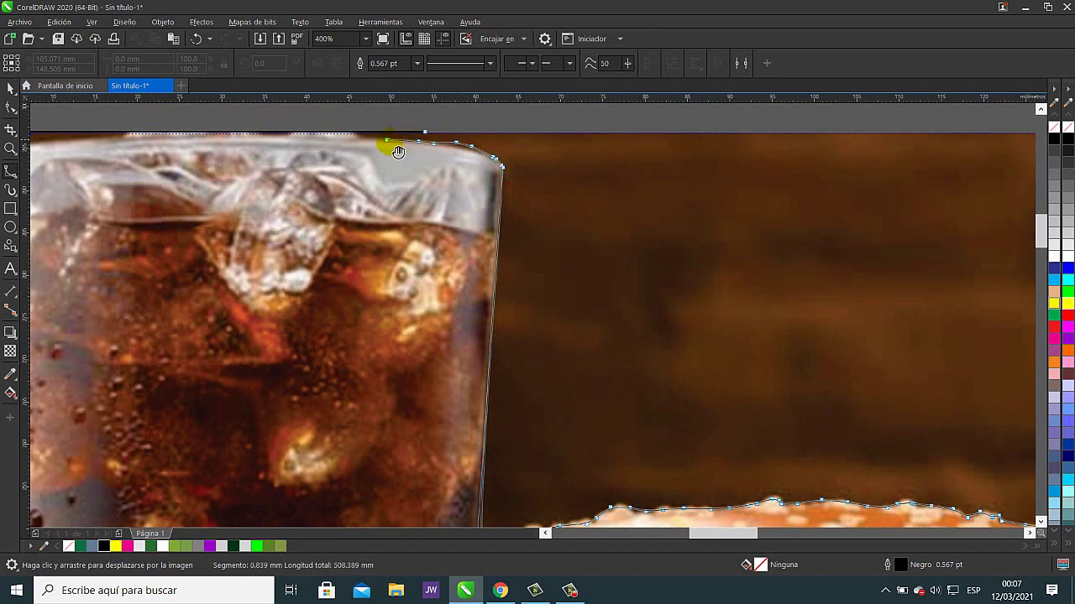
drag(398, 152, 655, 252)
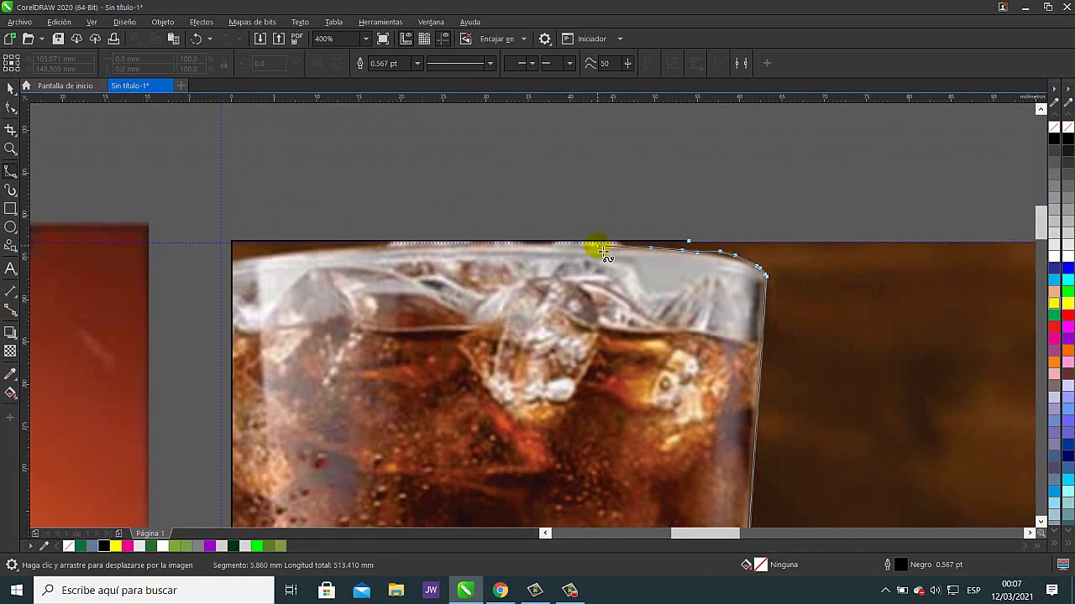
click(559, 245)
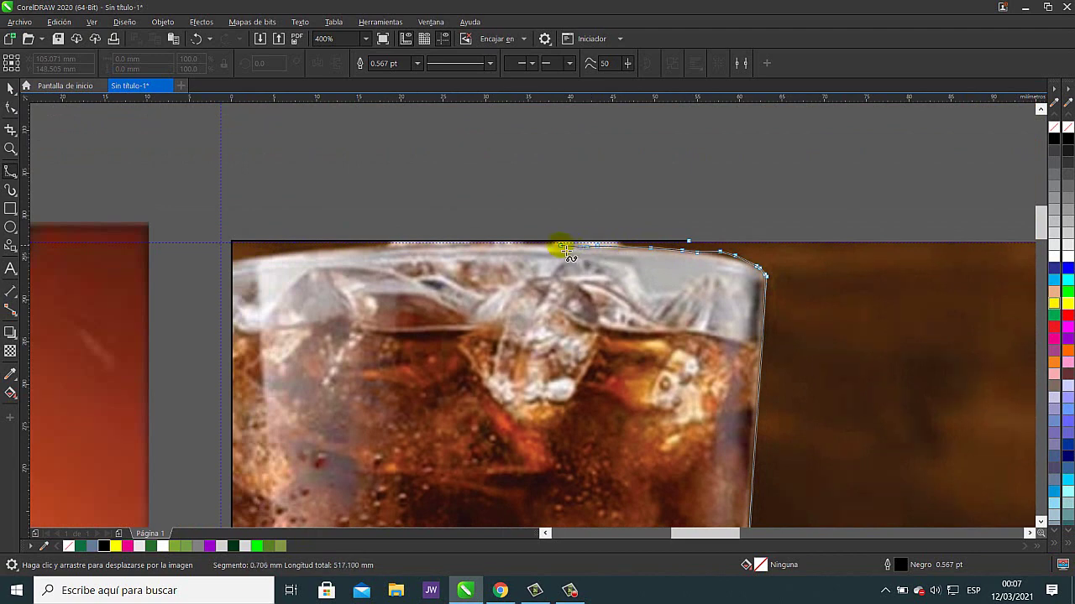
click(462, 246)
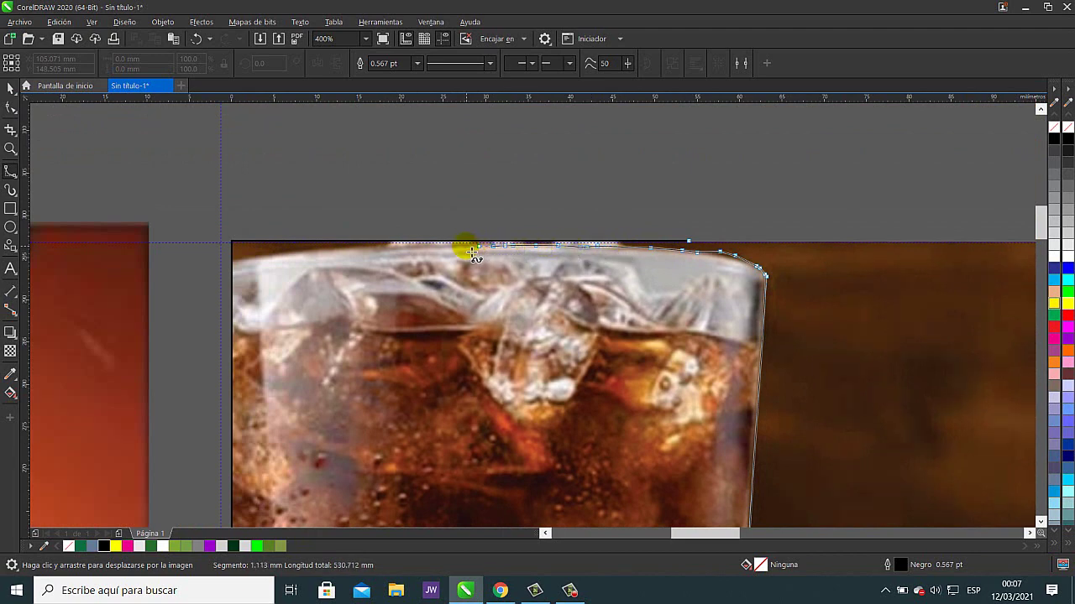
click(439, 249)
click(417, 251)
click(388, 256)
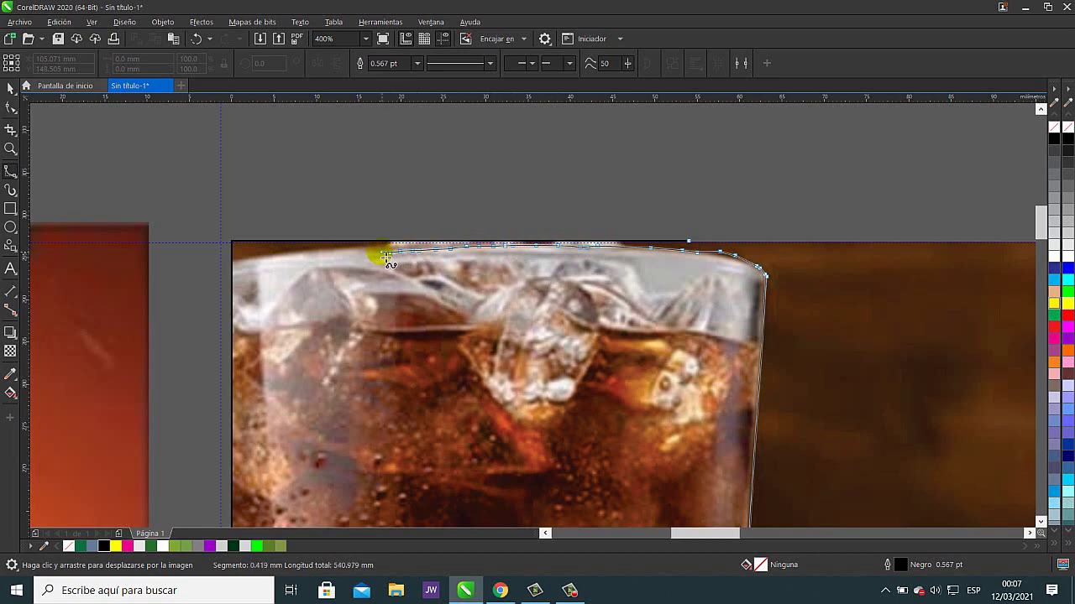
click(362, 251)
click(343, 253)
click(315, 257)
click(292, 259)
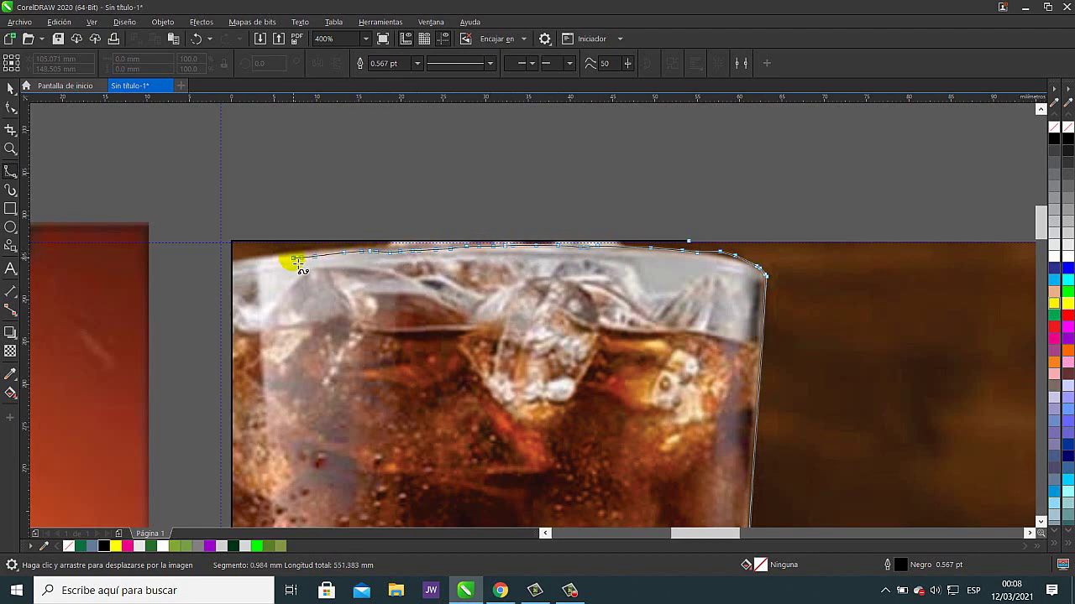
click(259, 260)
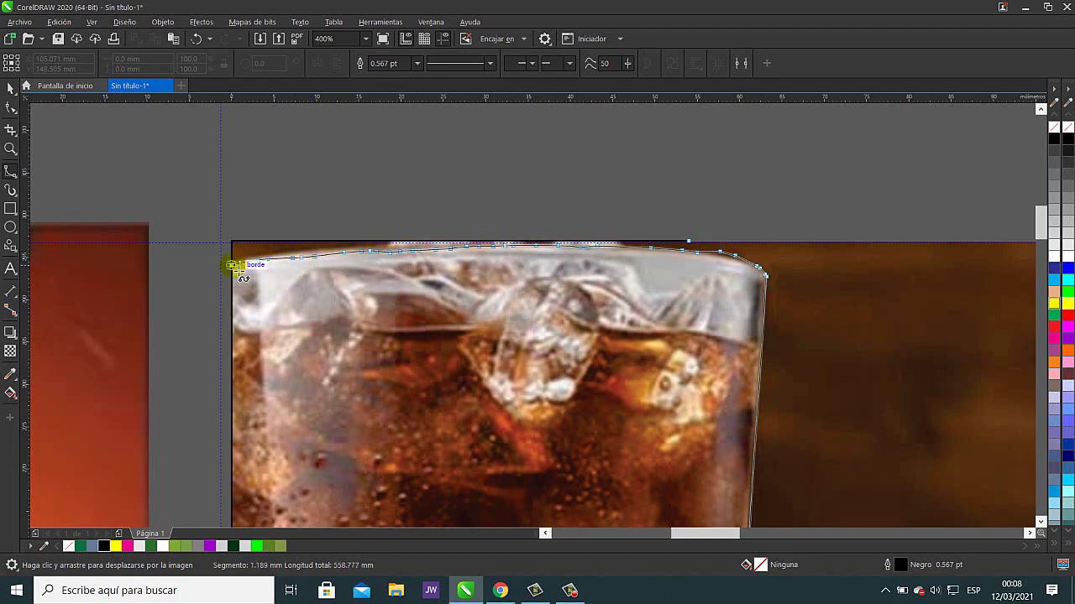
- Bring the outline to the glass's left edge and the image's top-left corner, and finish the curve
click(236, 261)
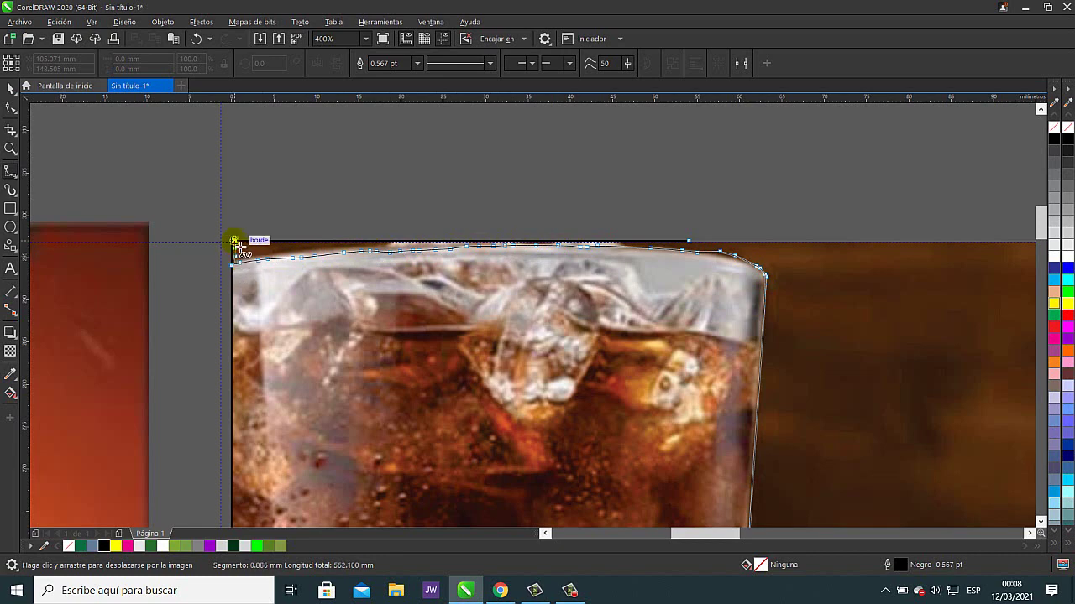
click(241, 245)
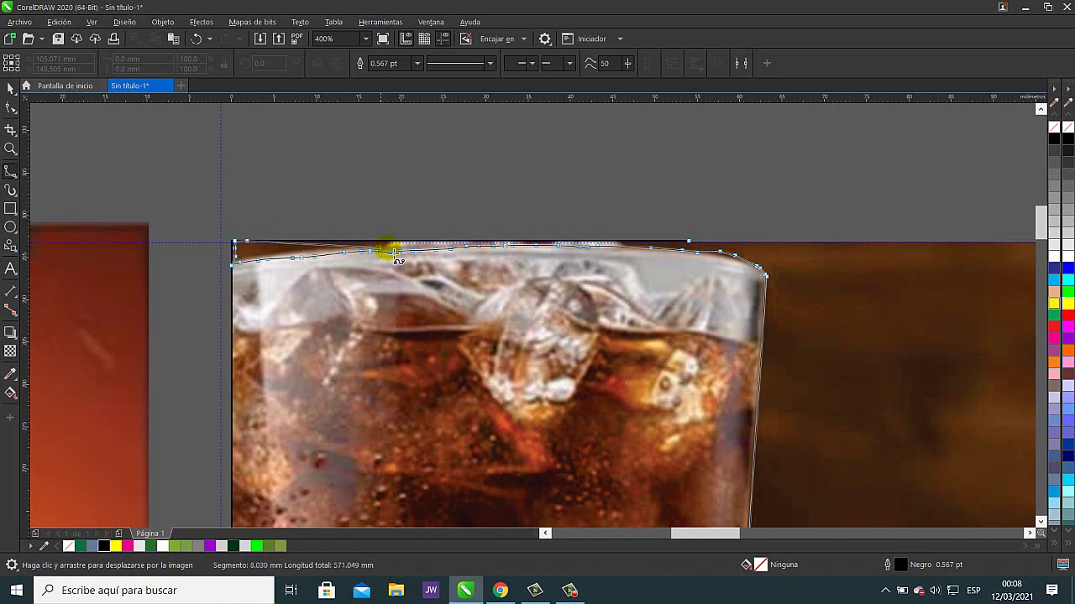
click(295, 250)
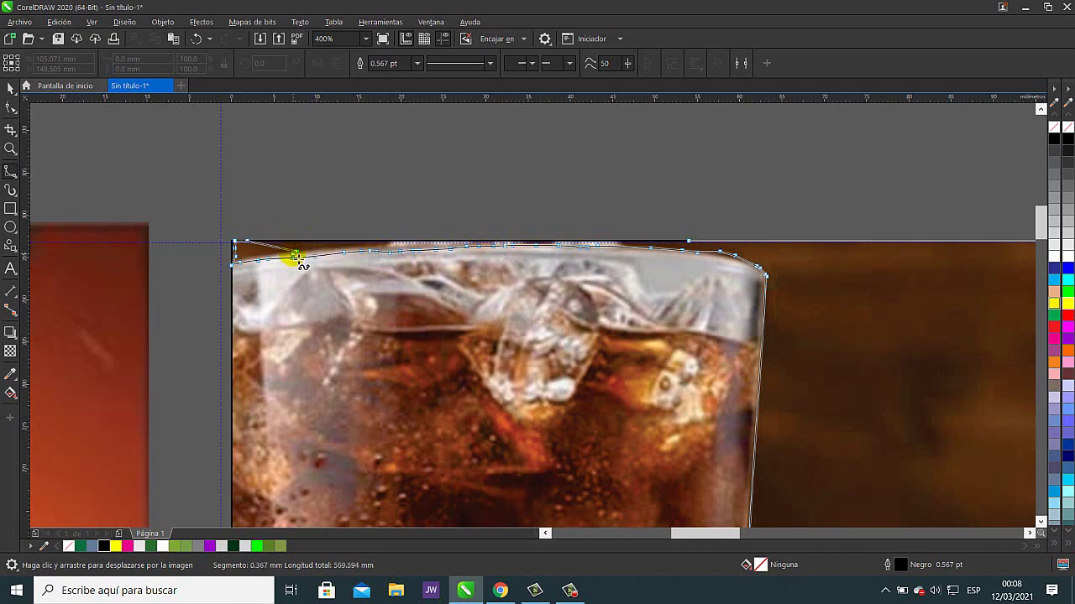
double_click(295, 255)
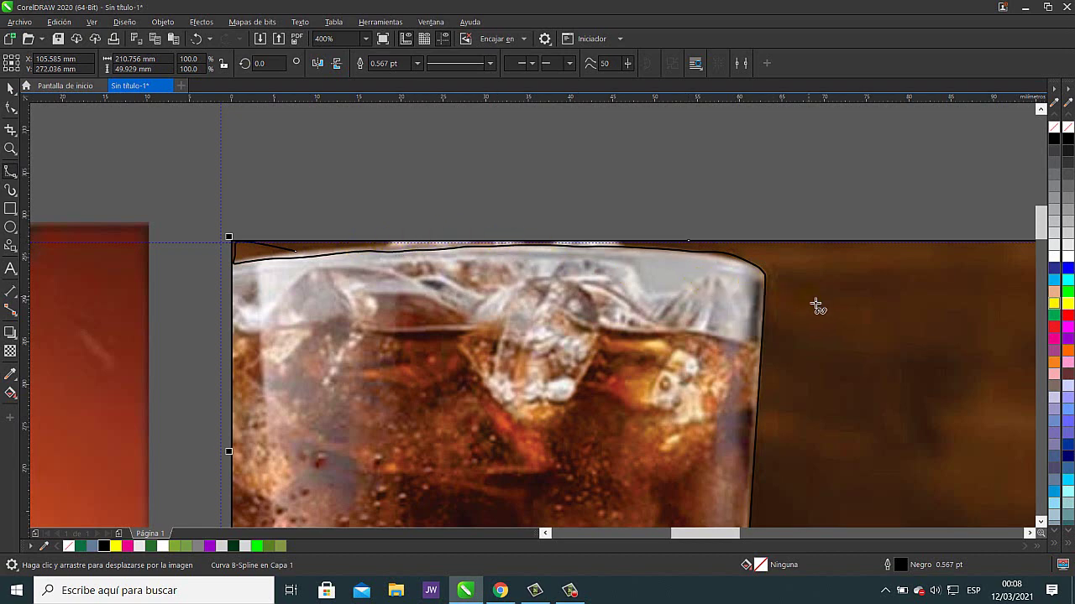
- Fill the traced shape with orange, undoing an accidental move of the curve
click(1068, 351)
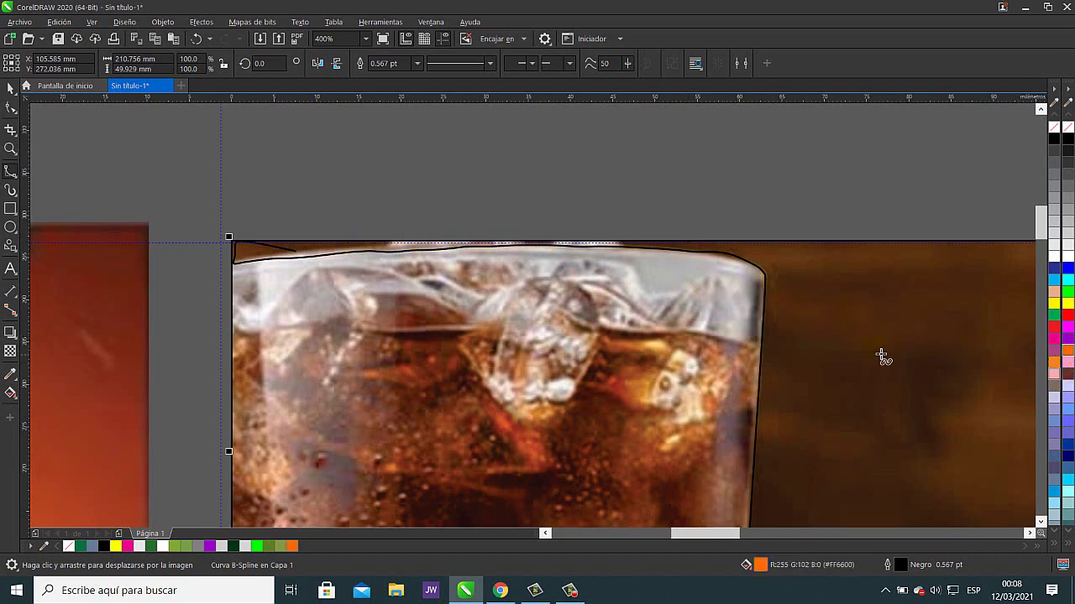
scroll(873, 353, down, 2)
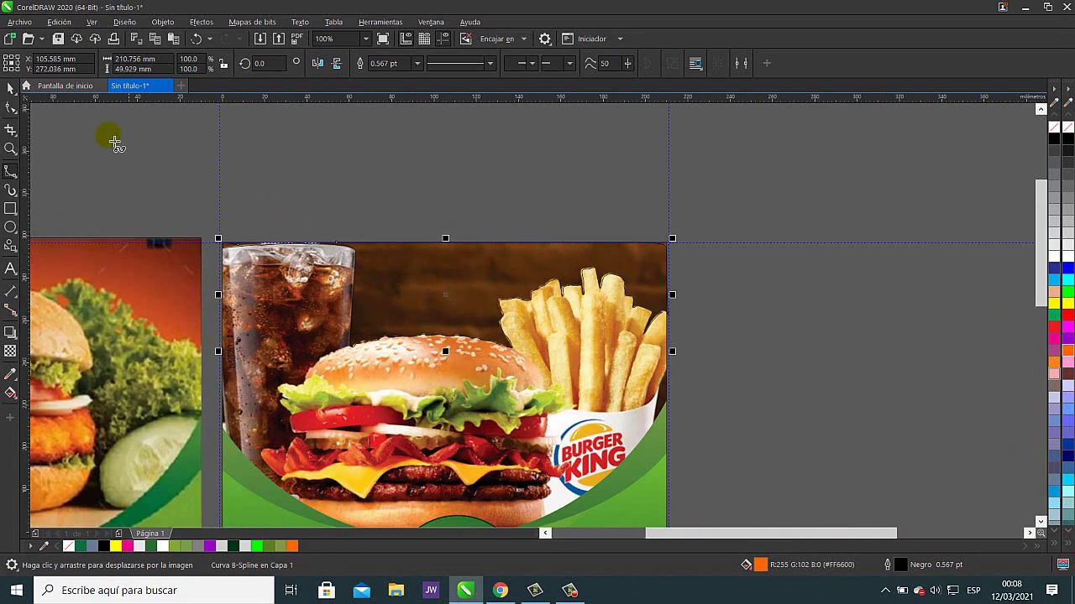
drag(445, 295, 539, 251)
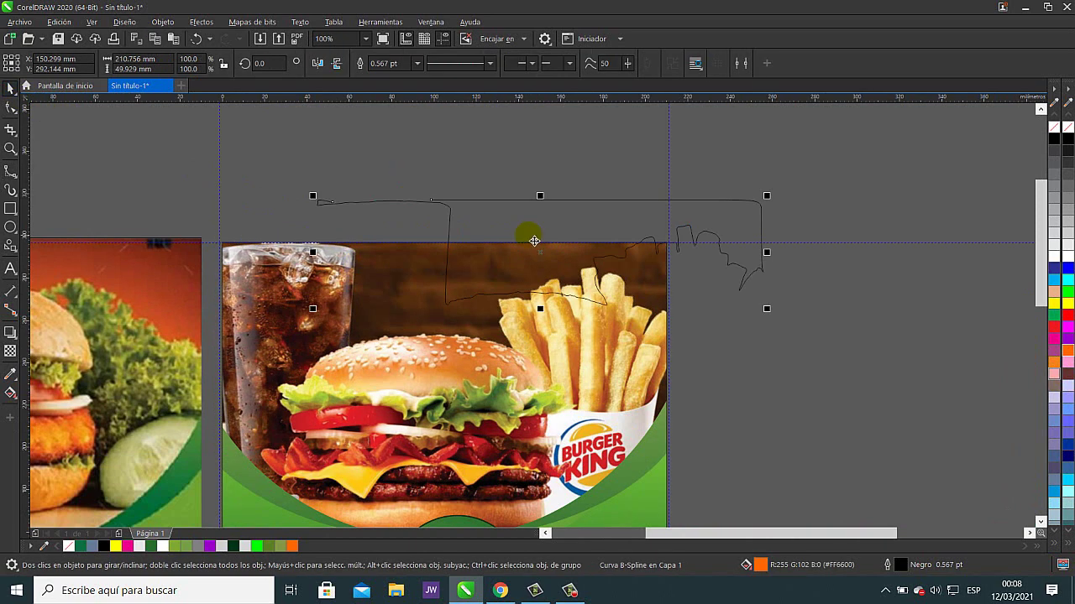
click(194, 39)
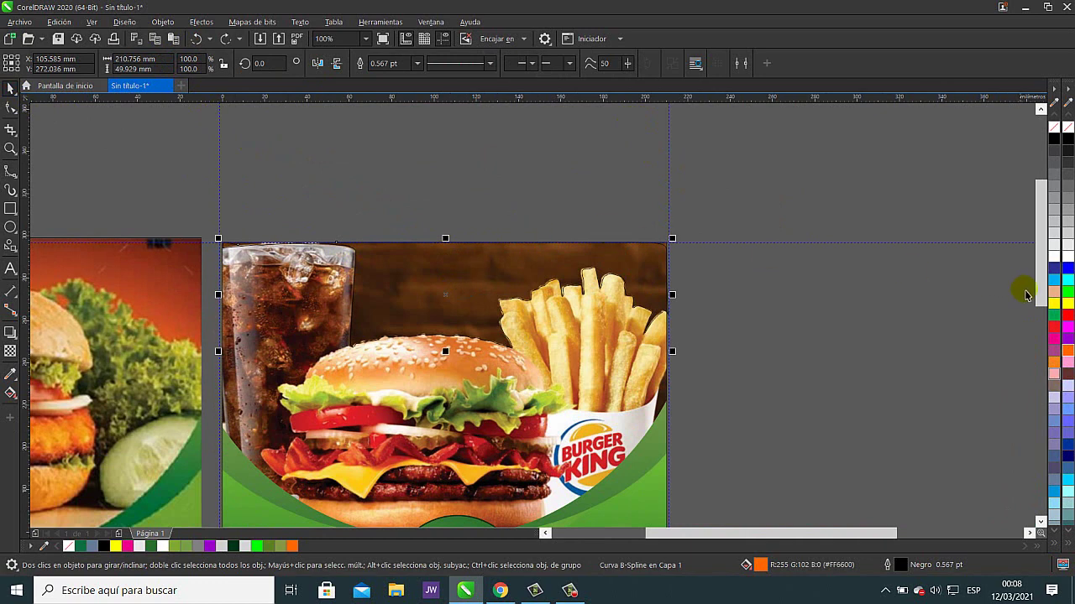
click(1069, 360)
- Convert the shape to curves and close it so the orange fill shows
right_click(462, 287)
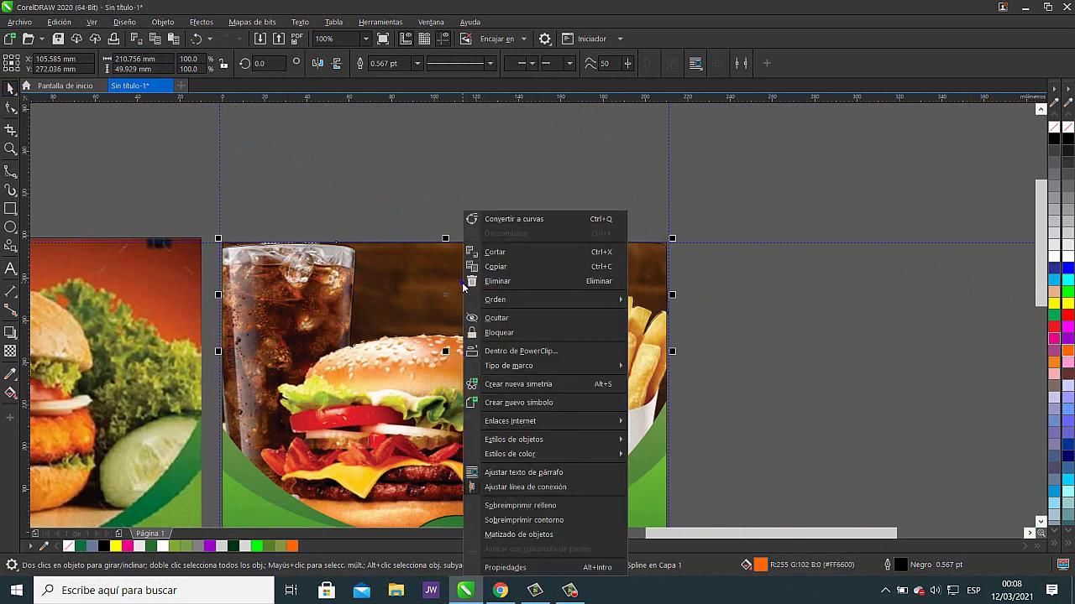
click(513, 219)
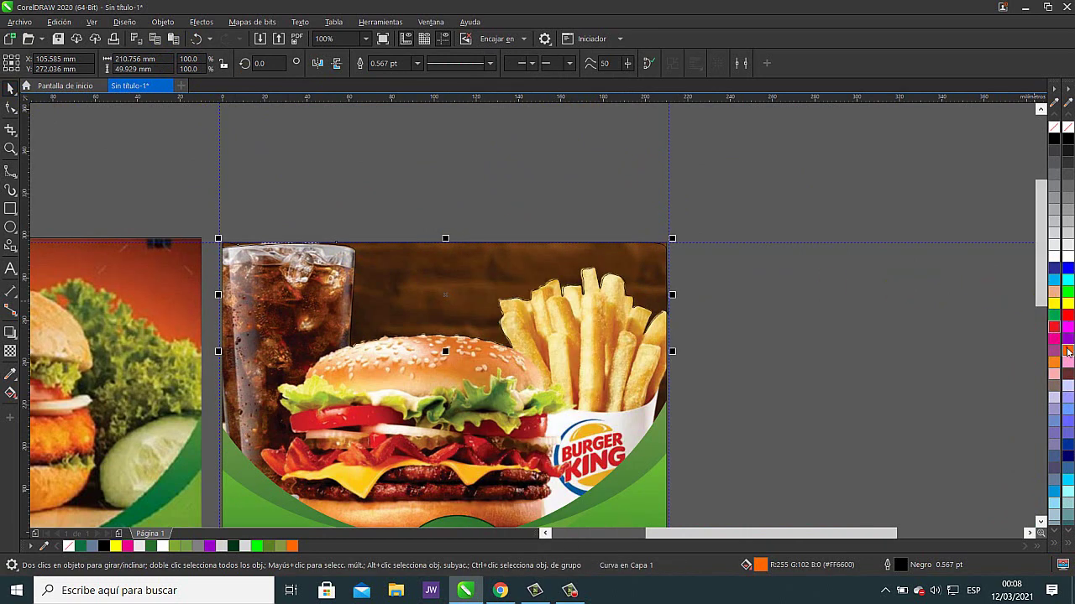
click(648, 64)
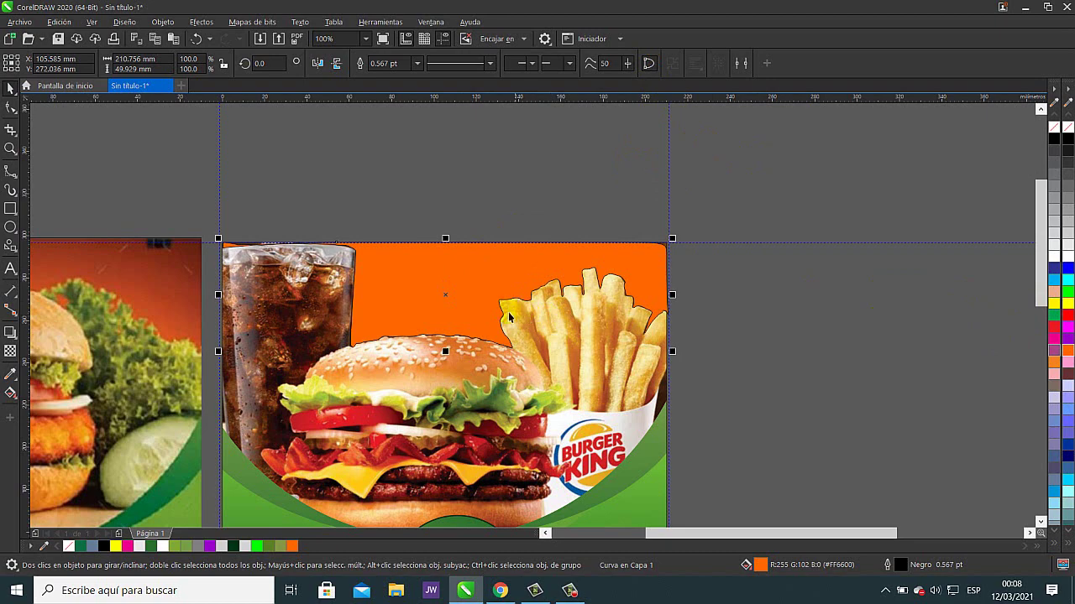
- With the Shape tool, pull top-edge nodes up to the image's top and delete the spiking node
scroll(522, 319, up, 4)
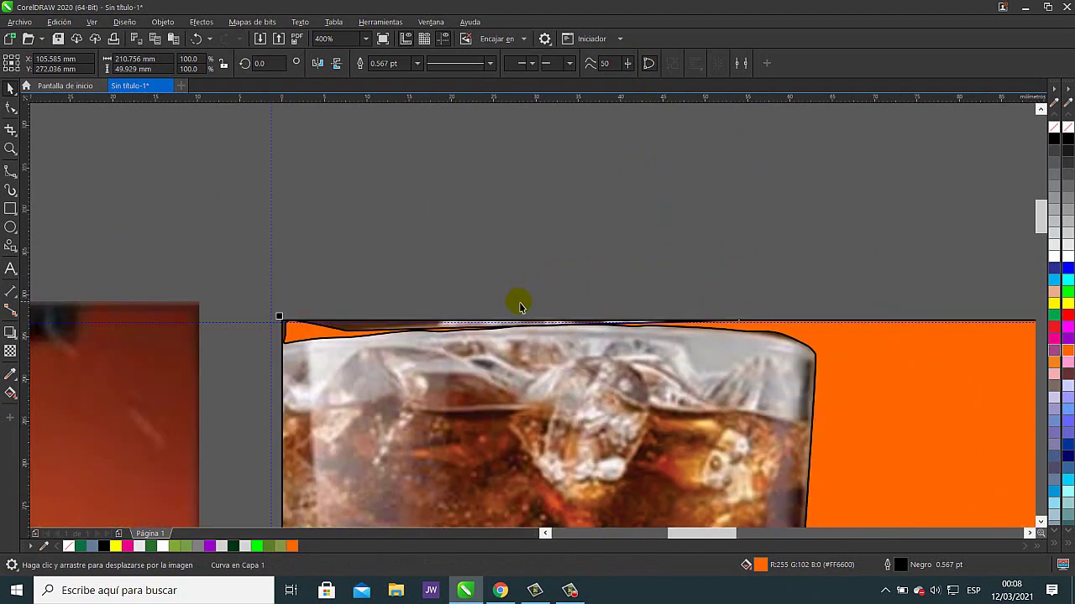
click(11, 107)
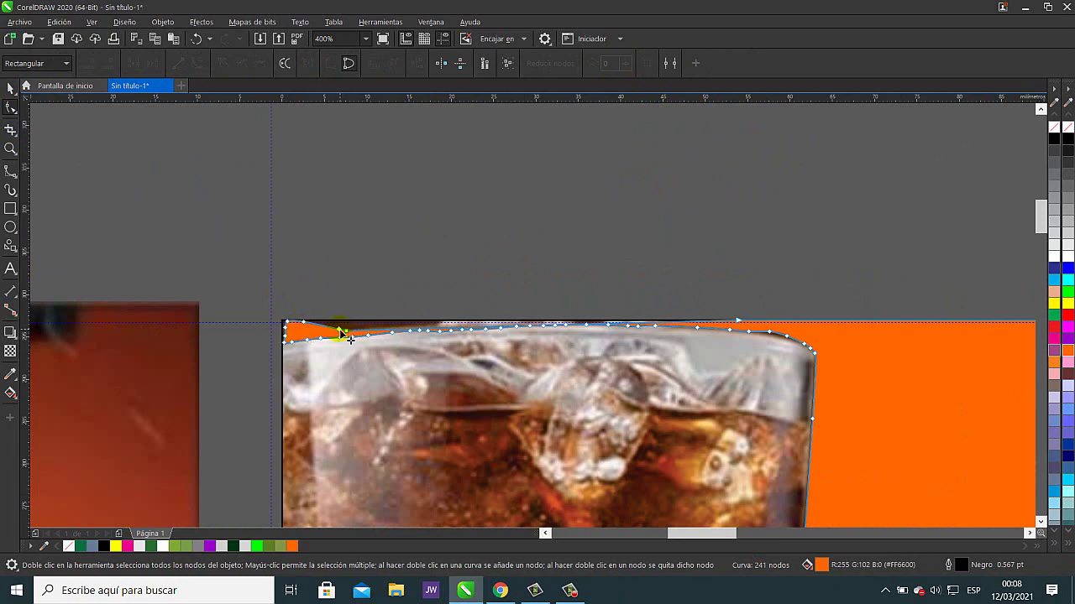
drag(340, 331, 426, 327)
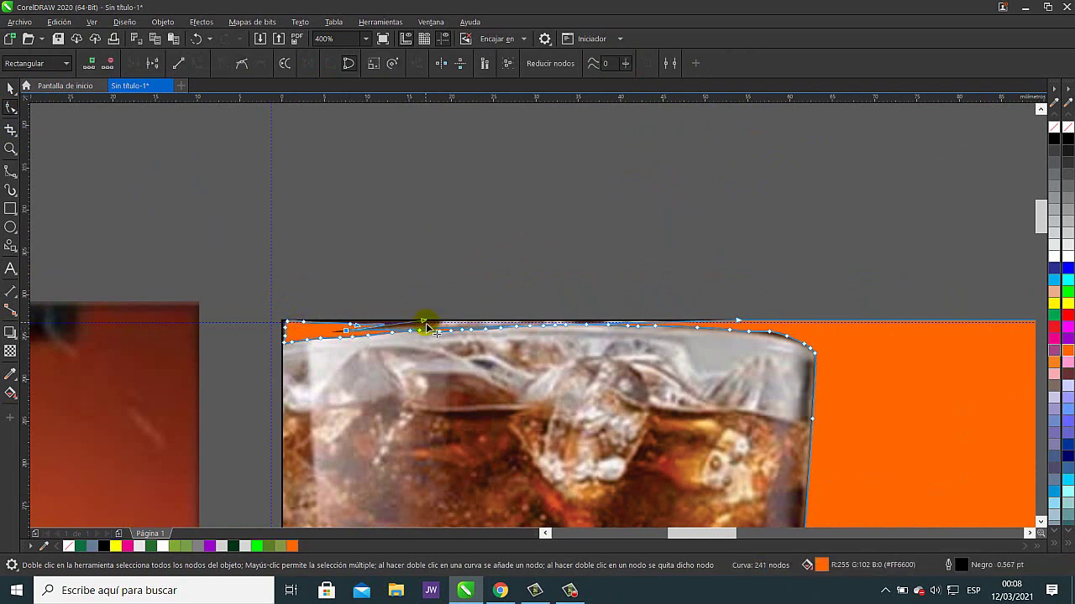
scroll(427, 328, up, 2)
click(428, 347)
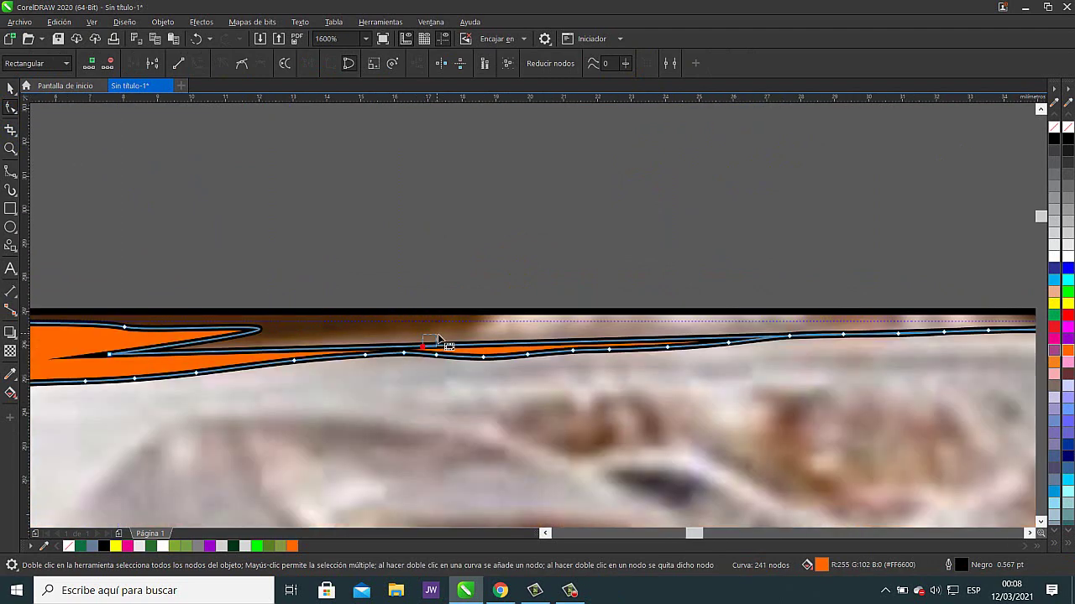
drag(462, 346, 528, 302)
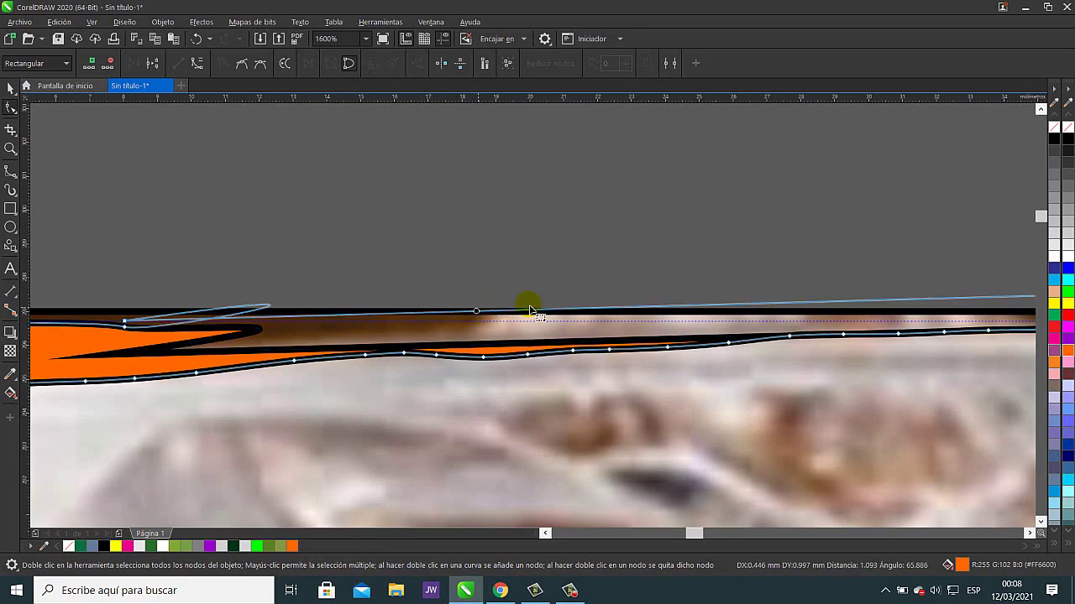
scroll(746, 305, down, 1)
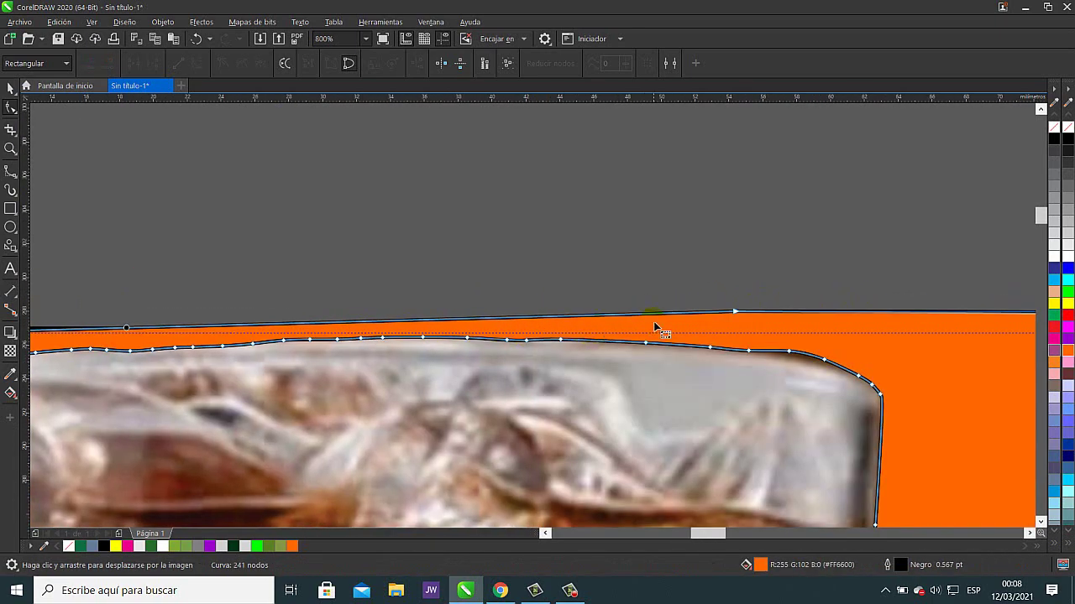
scroll(656, 328, down, 3)
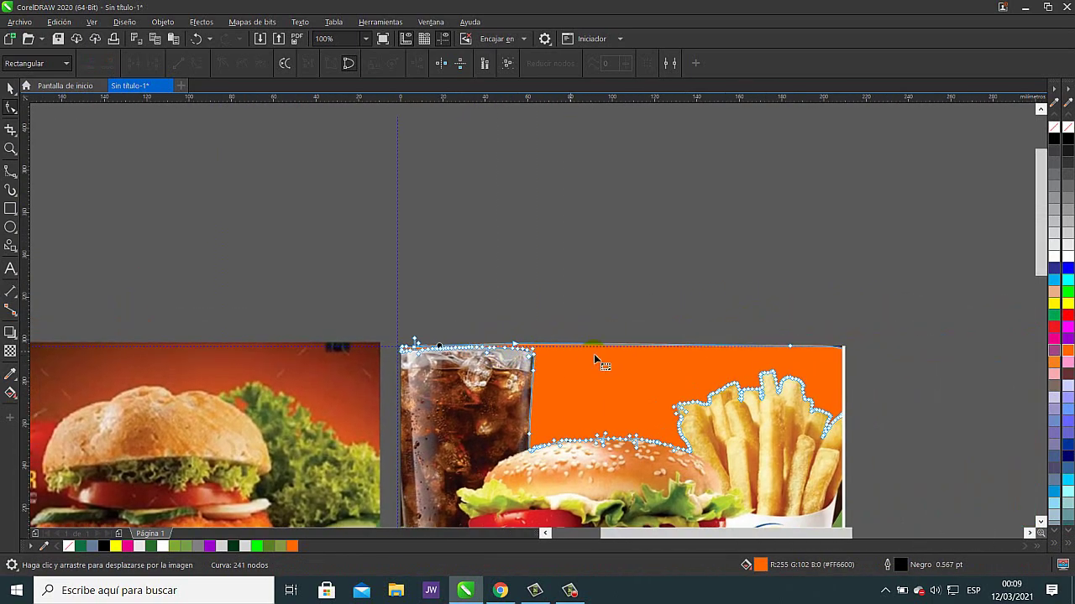
scroll(547, 339, down, 3)
scroll(529, 336, up, 3)
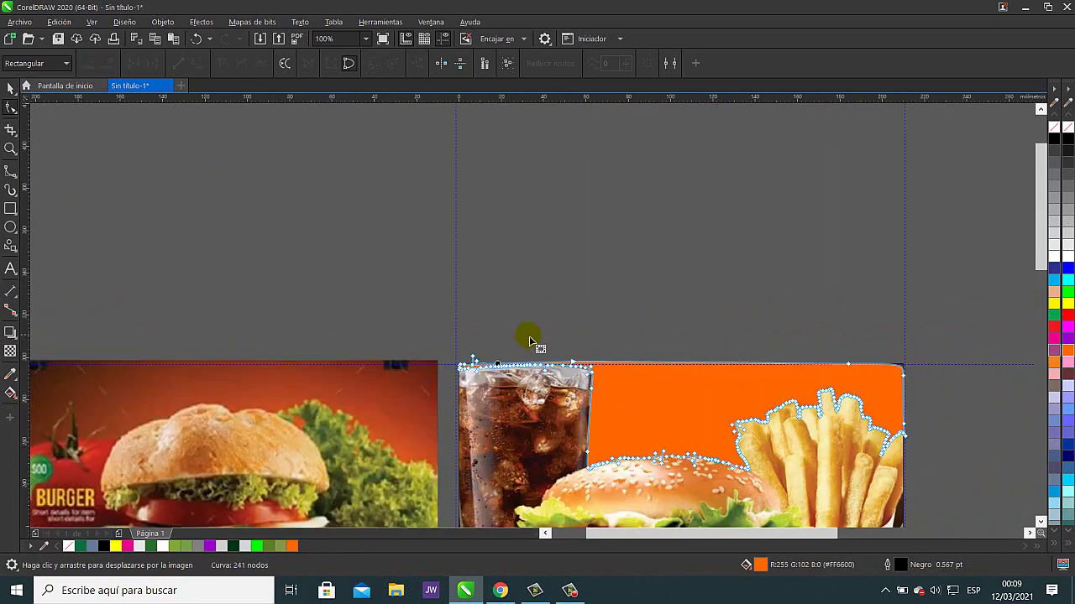
scroll(529, 336, up, 4)
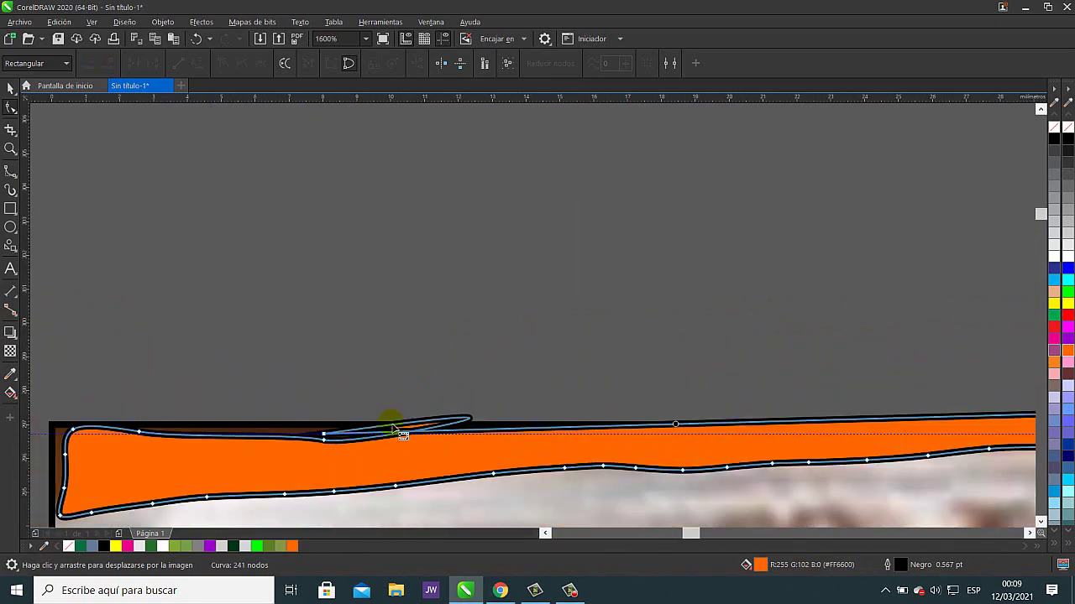
key(Delete)
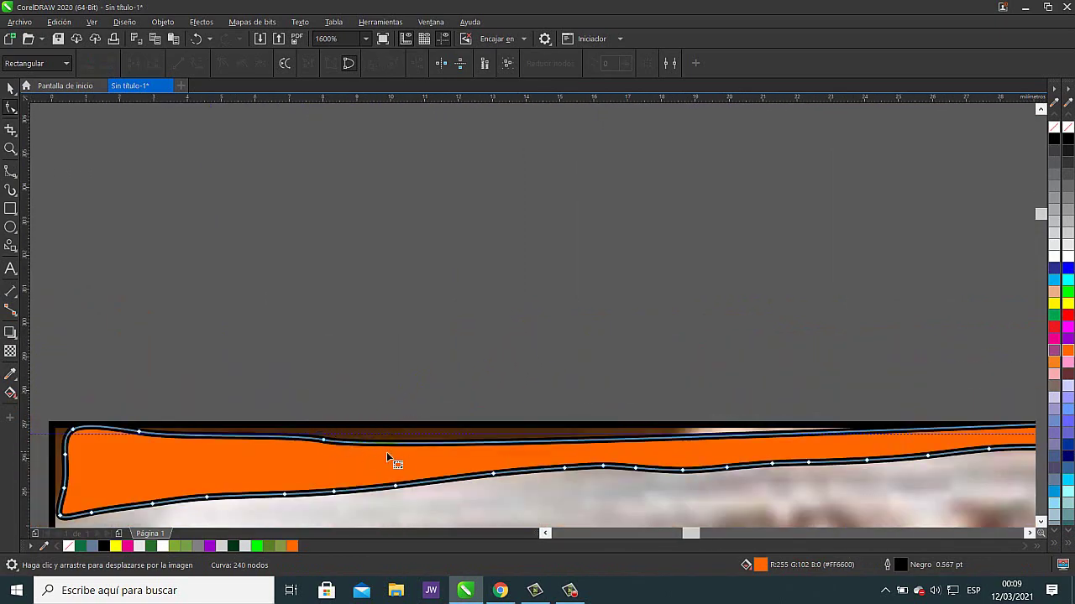
key(Delete)
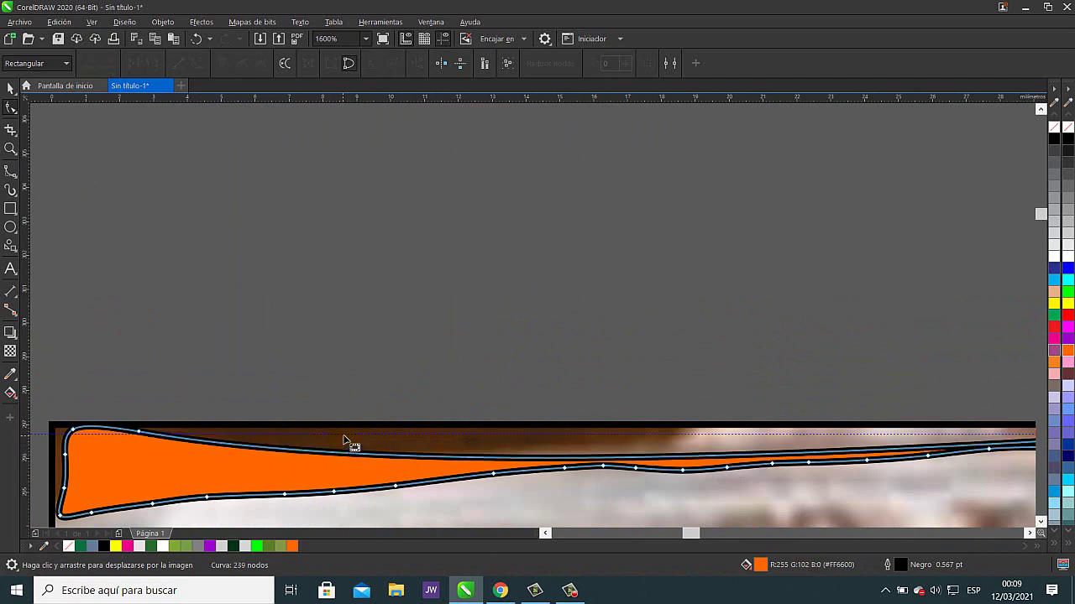
click(195, 39)
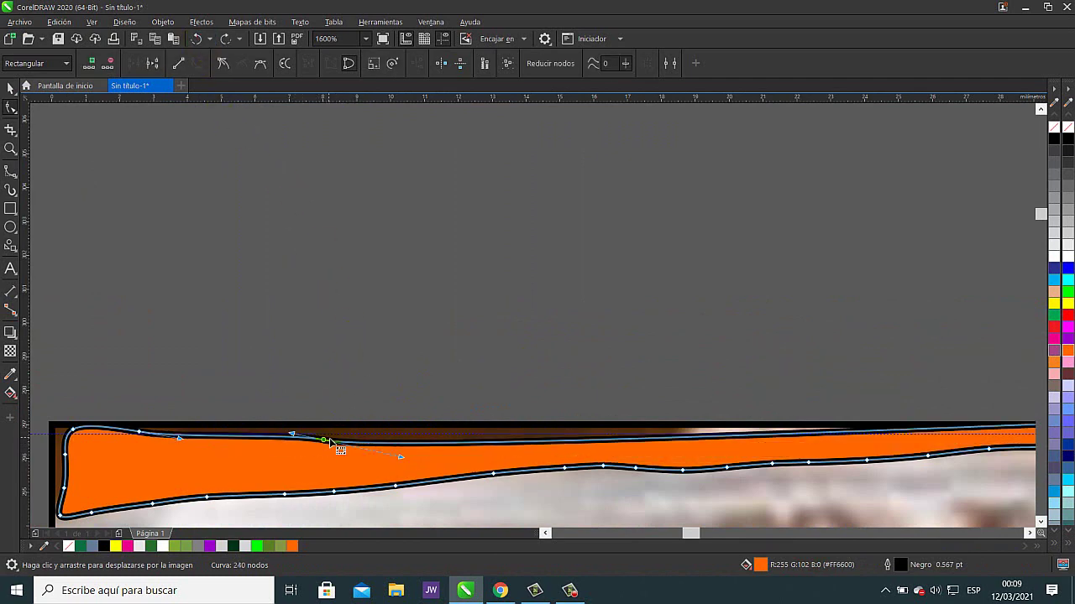
- Reshape the top edge and adjust the left-end corner nodes to hug the header border
drag(447, 444, 446, 437)
drag(324, 440, 321, 424)
drag(82, 442, 63, 439)
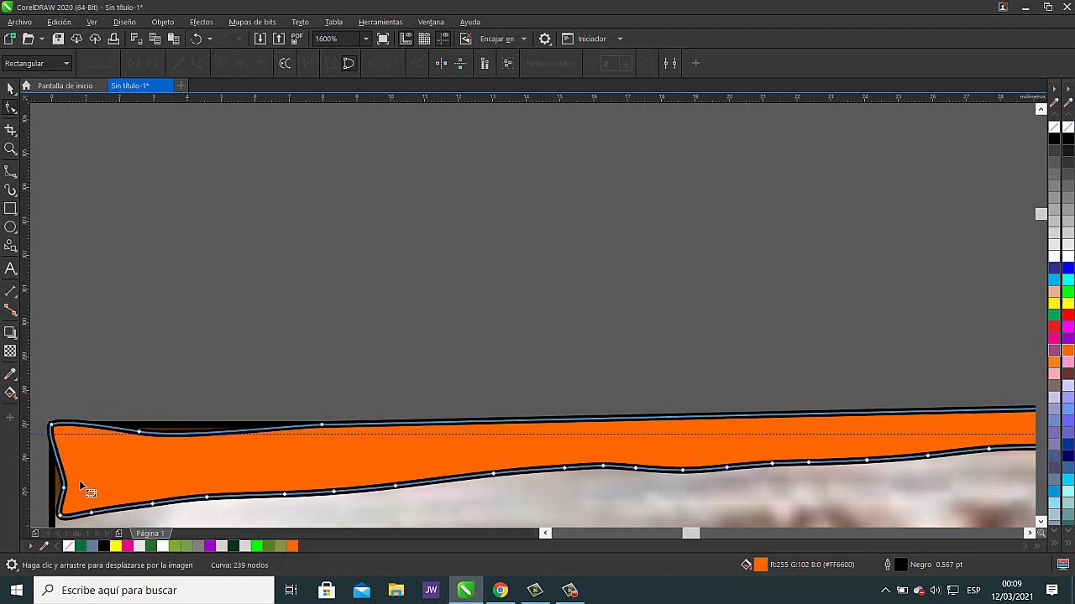
key(Delete)
drag(184, 455, 450, 326)
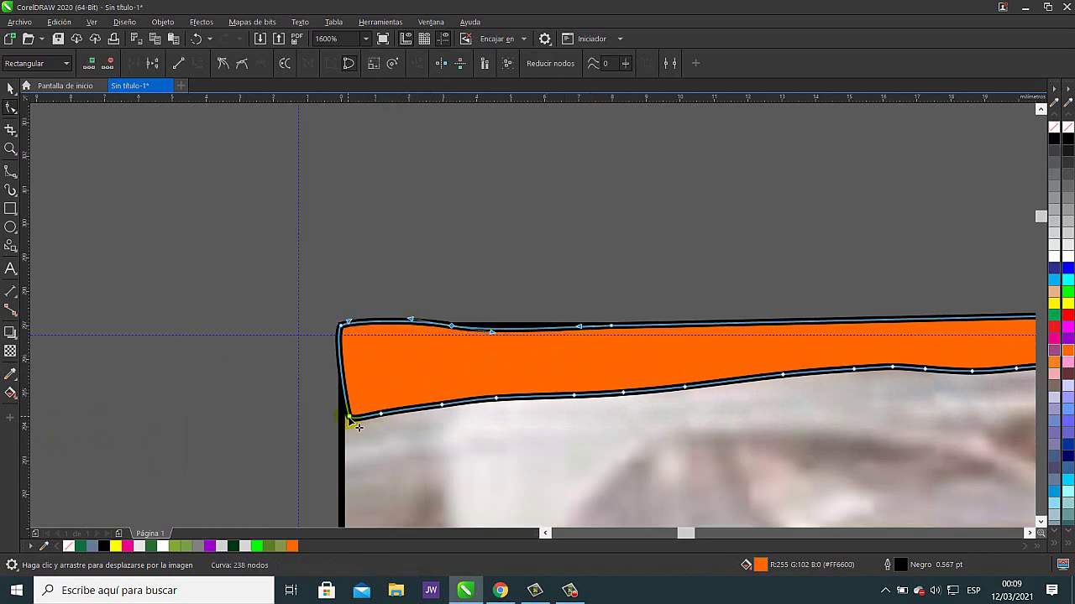
drag(349, 418, 342, 414)
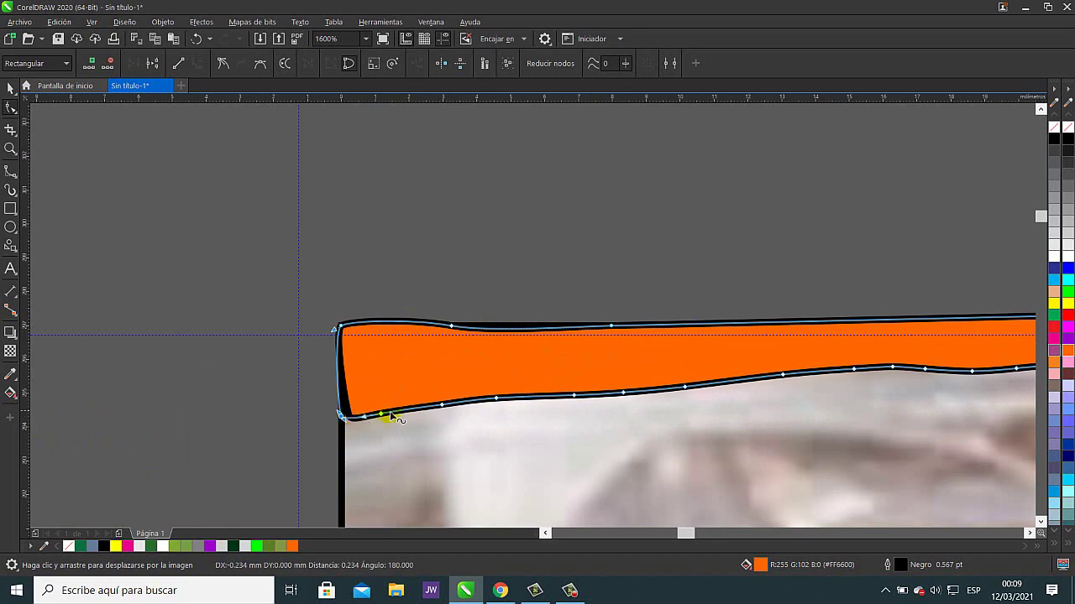
scroll(590, 409, down, 2)
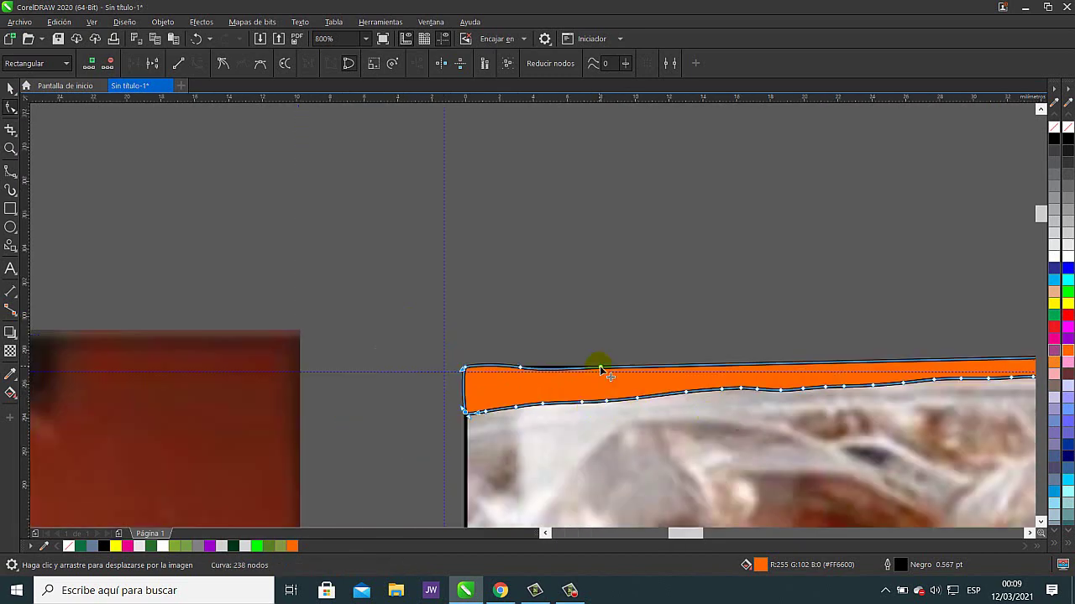
scroll(600, 366, up, 4)
scroll(529, 380, up, 1)
scroll(630, 403, down, 2)
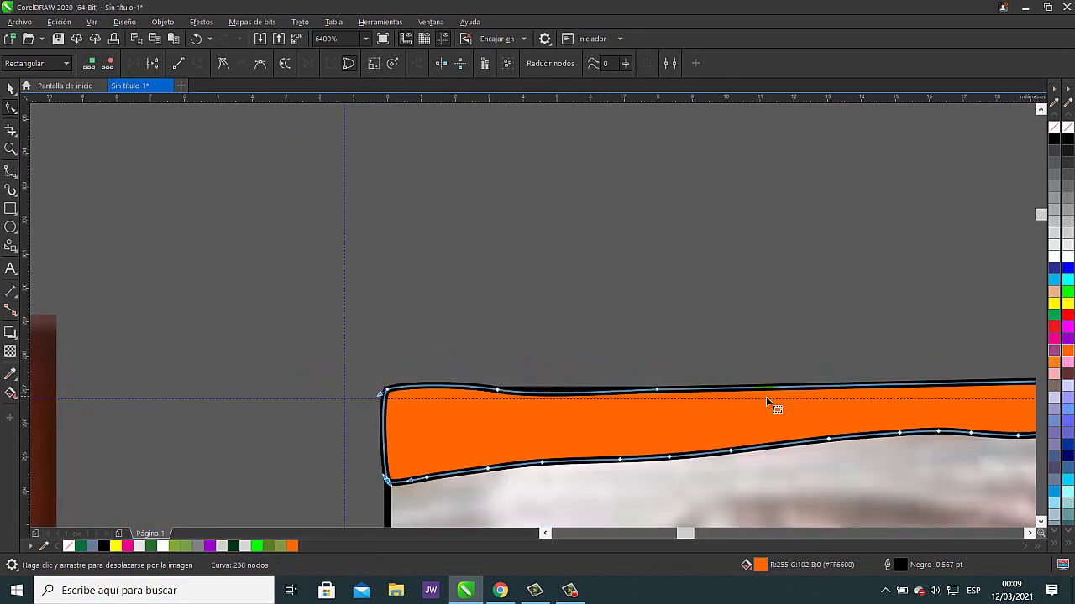
scroll(365, 384, up, 2)
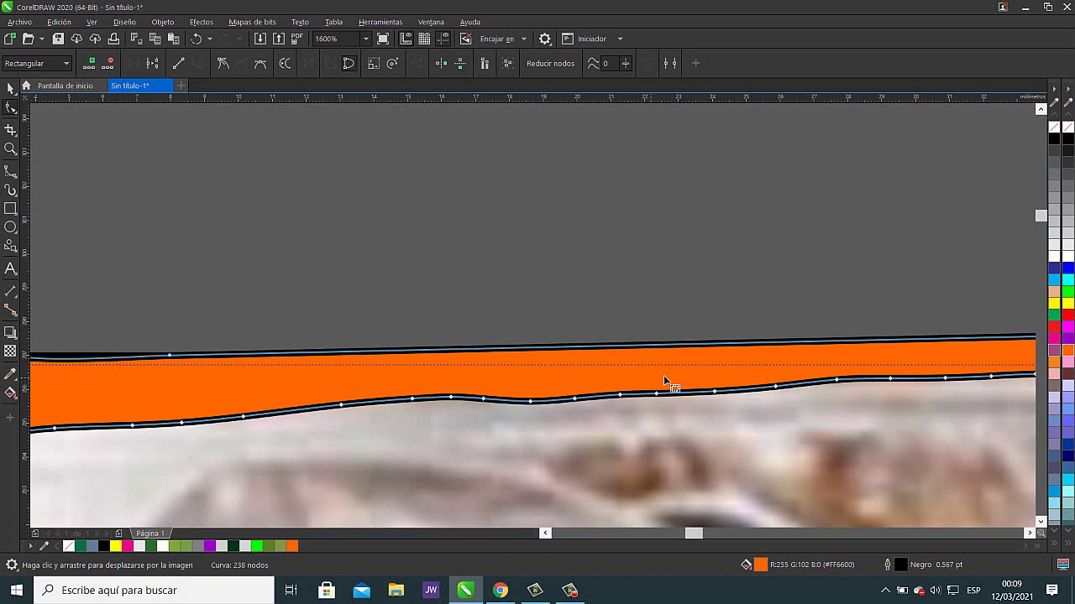
- Remove the black outline from the orange header shape
right_click(1054, 128)
scroll(307, 350, down, 2)
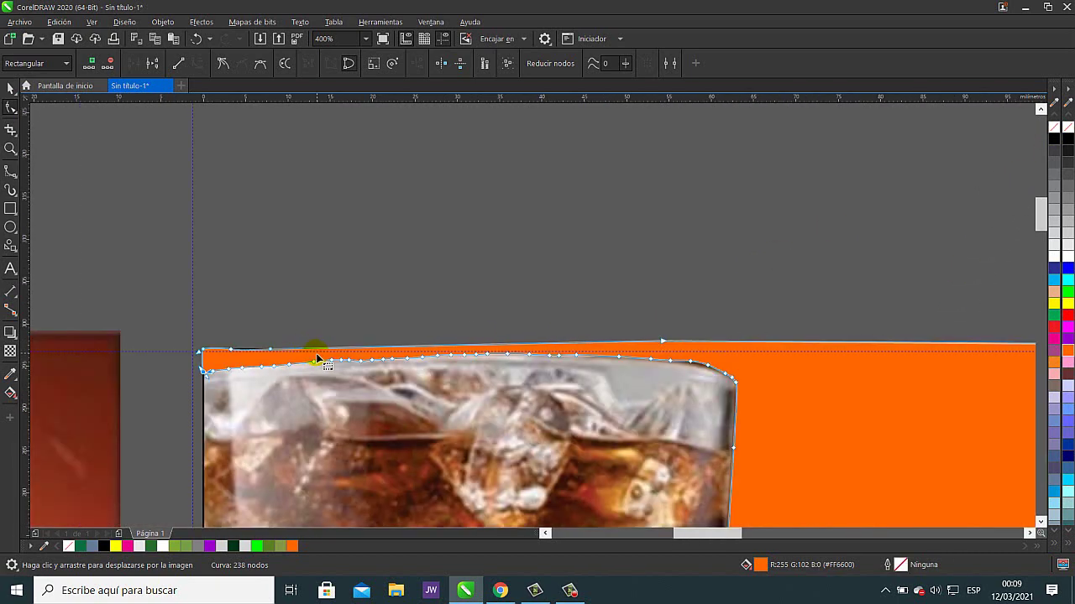
scroll(704, 363, right, 2)
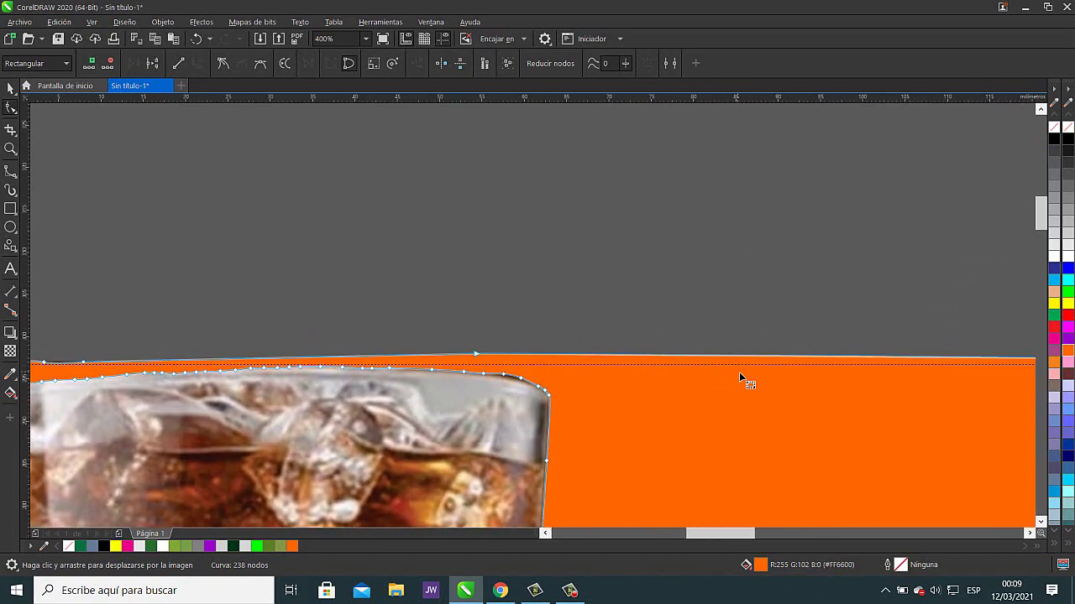
scroll(798, 382, down, 2)
scroll(764, 387, right, 3)
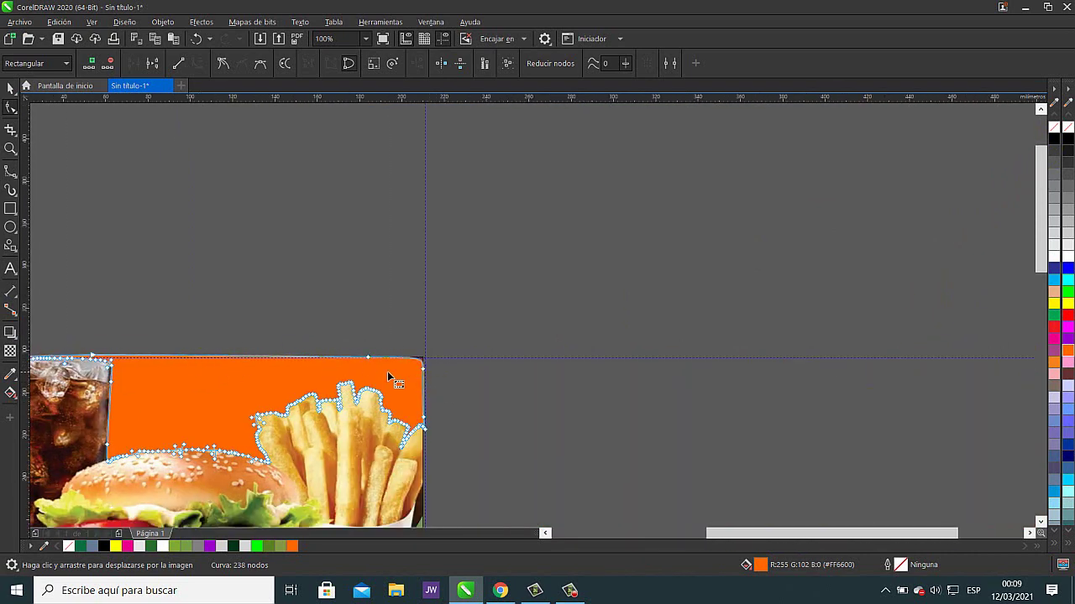
scroll(391, 377, up, 2)
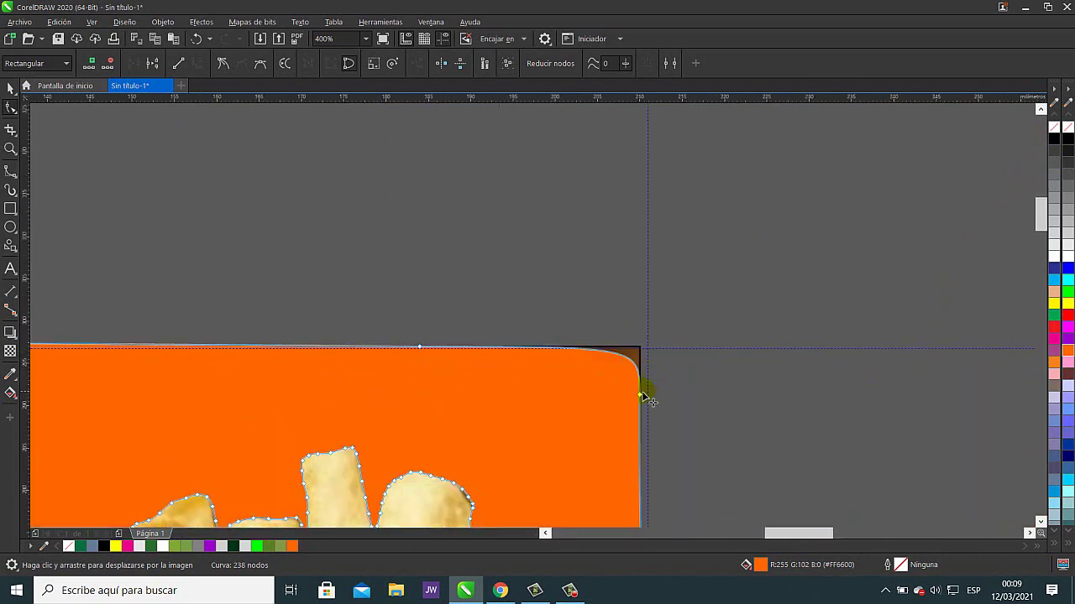
- Add a node near the top-right corner and raise the top-edge nodes to level the edge
double_click(641, 382)
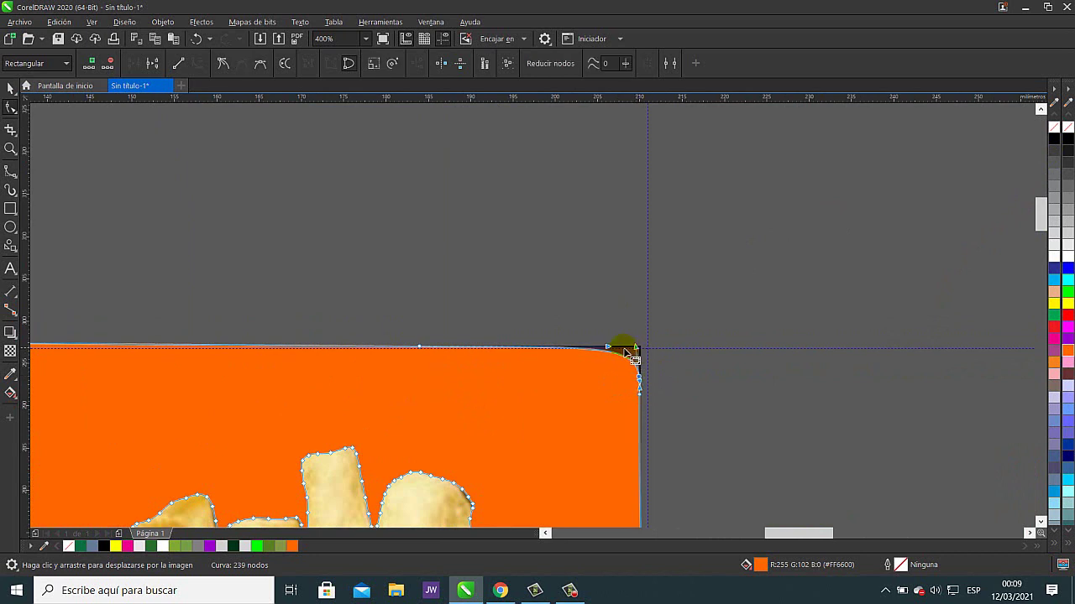
drag(609, 346, 711, 336)
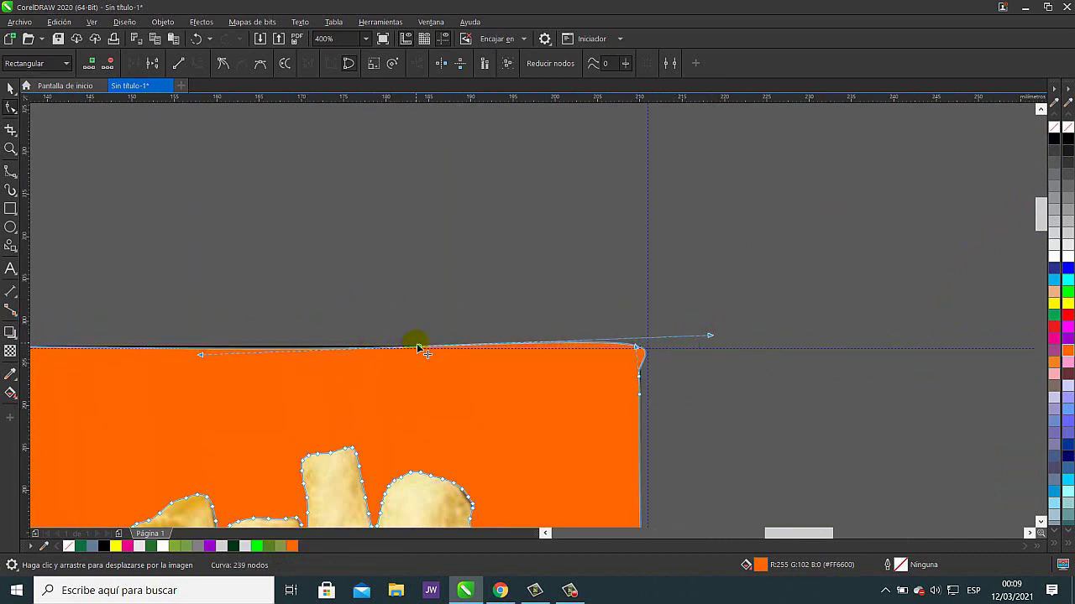
drag(420, 347, 420, 335)
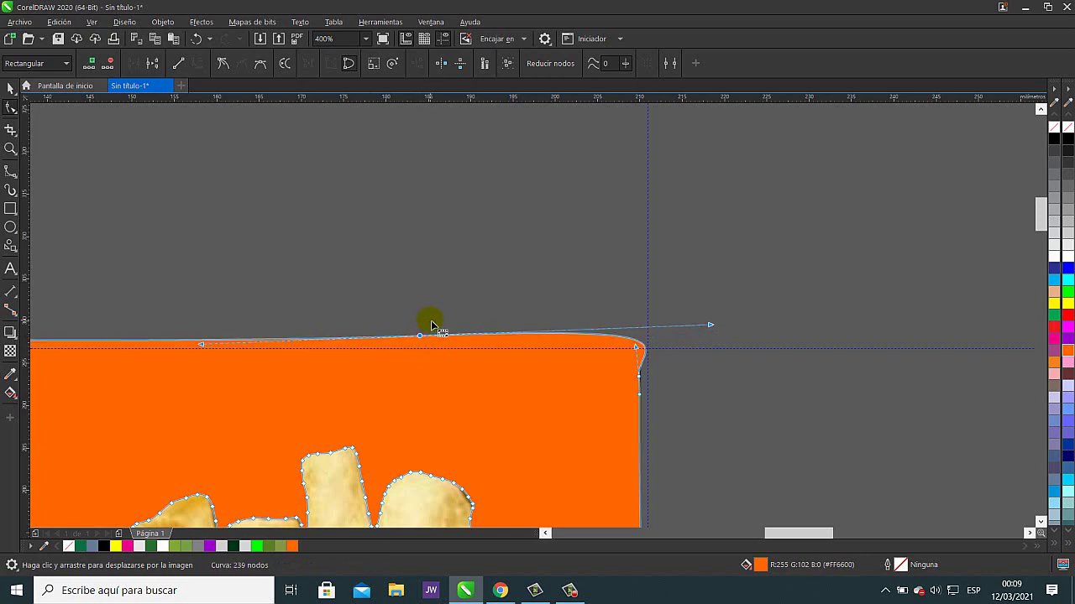
scroll(431, 320, down, 2)
scroll(358, 347, left, 6)
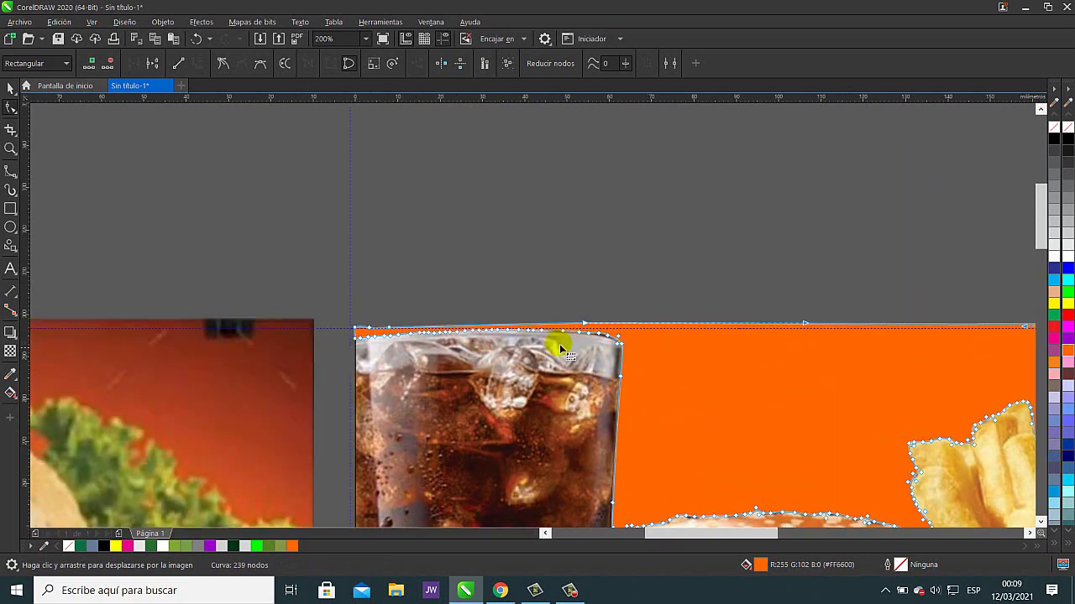
- Select the nodes along the glass's top edge and shift them up and left
drag(315, 274, 538, 366)
drag(498, 323, 453, 331)
click(389, 330)
drag(387, 326, 382, 323)
scroll(362, 350, up, 2)
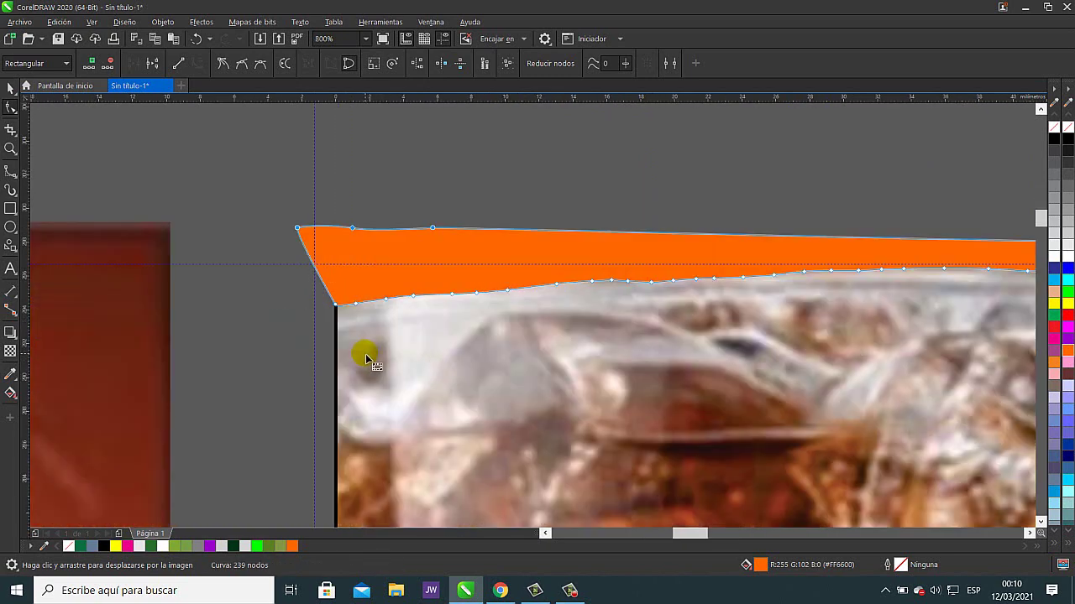
scroll(380, 316, down, 2)
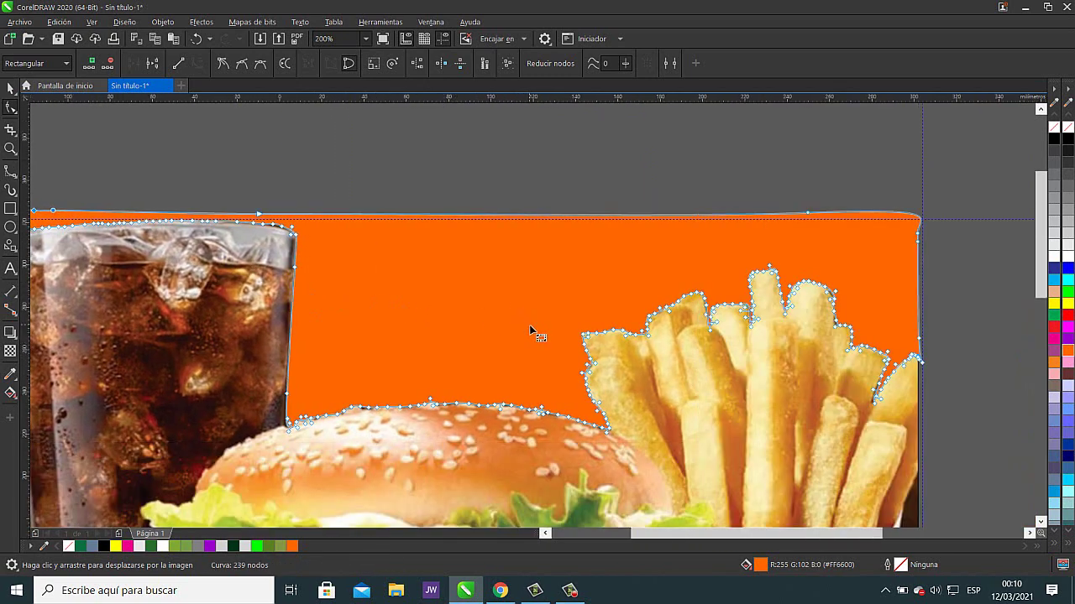
scroll(529, 328, down, 1)
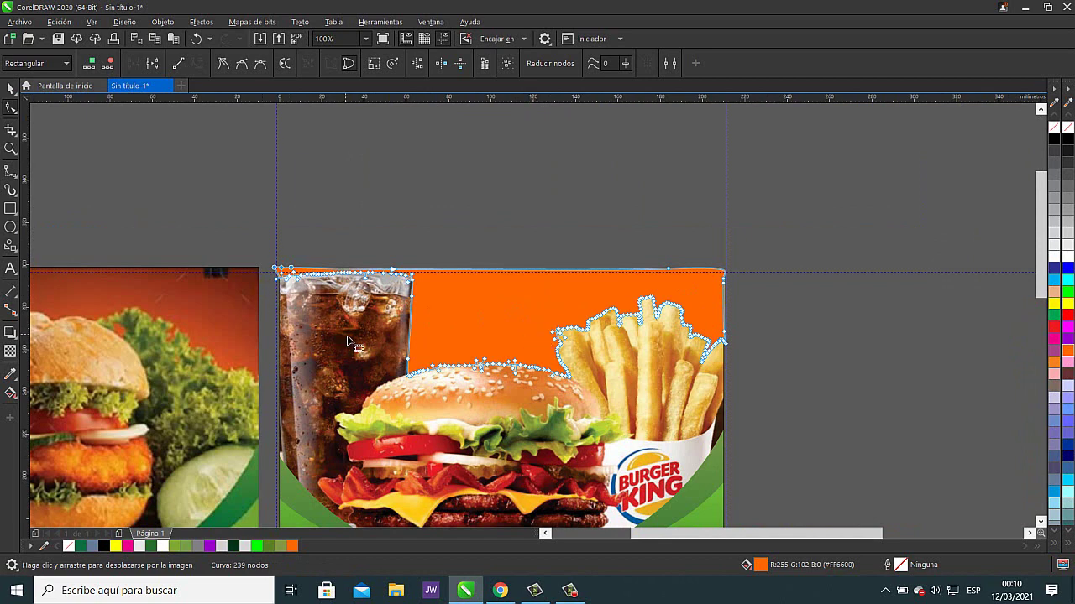
- Move the left burger image further left
drag(267, 294, 638, 300)
click(11, 89)
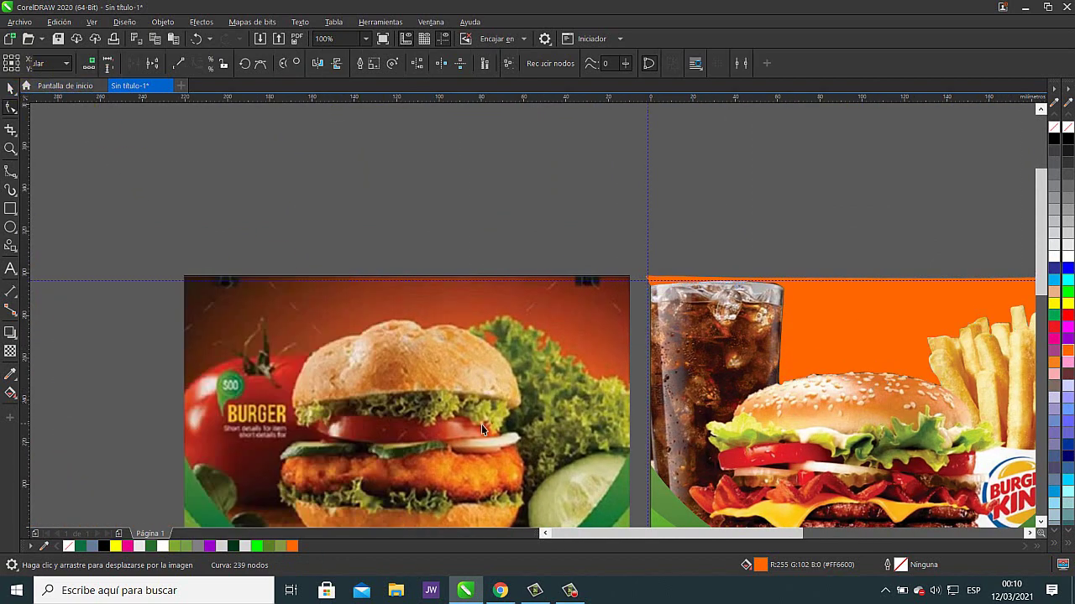
drag(481, 424, 377, 414)
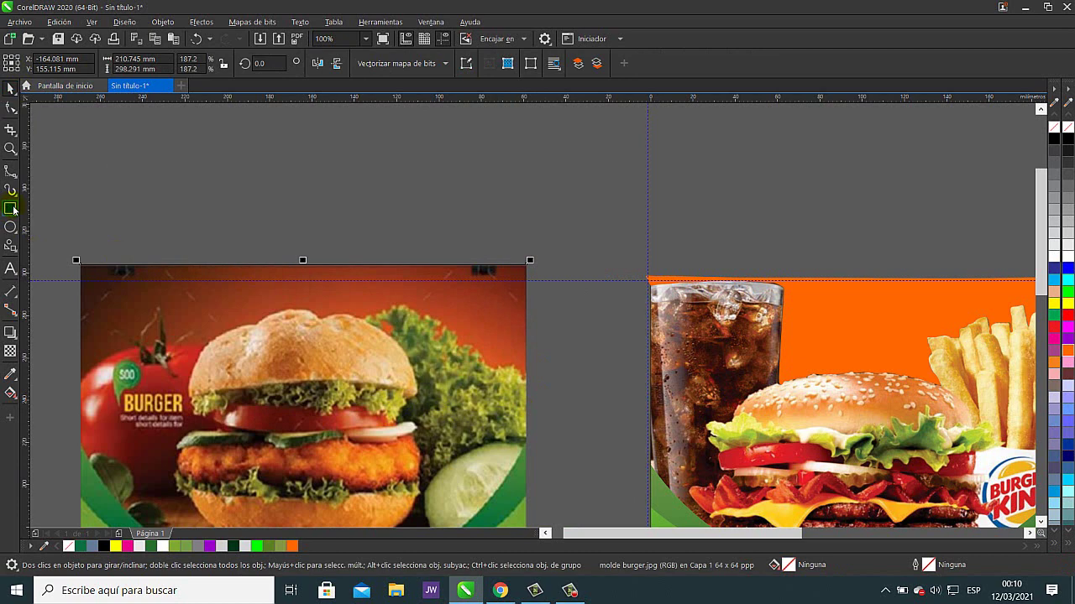
- Trim the orange shape's left edge with a tall rectangle beside the glass
mouse_move(599, 234)
mouse_down()
mouse_move(612, 251)
mouse_move(619, 353)
mouse_move(636, 389)
mouse_move(651, 393)
mouse_up()
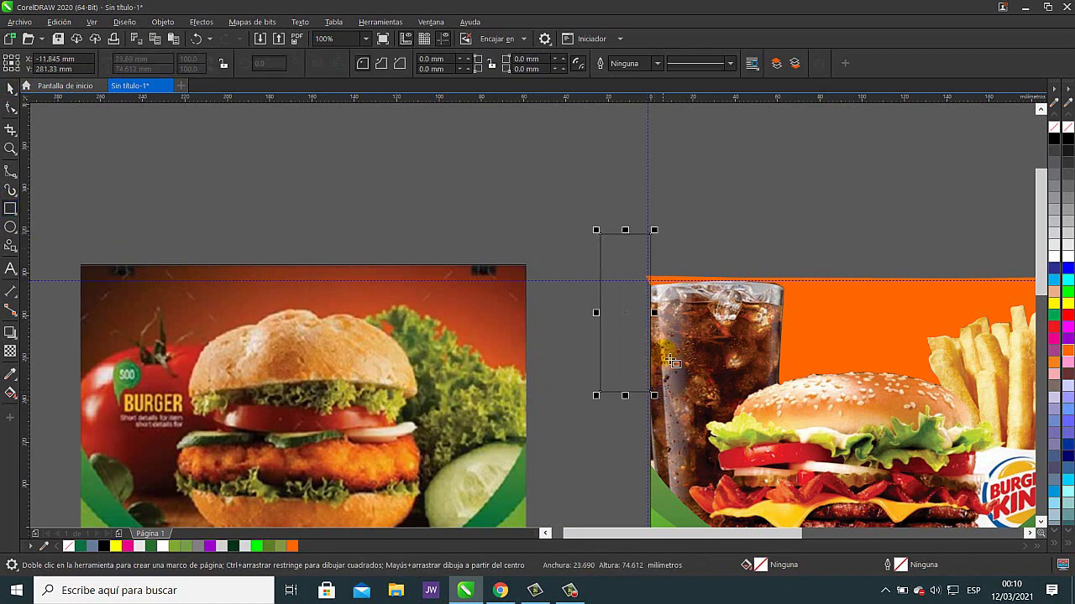
scroll(651, 294, up, 4)
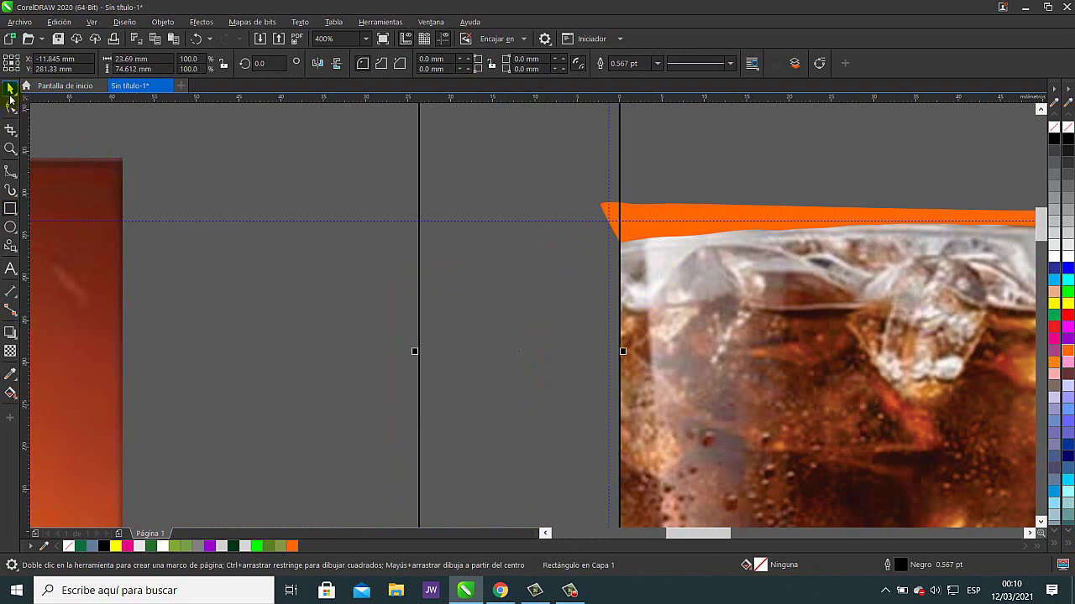
click(10, 89)
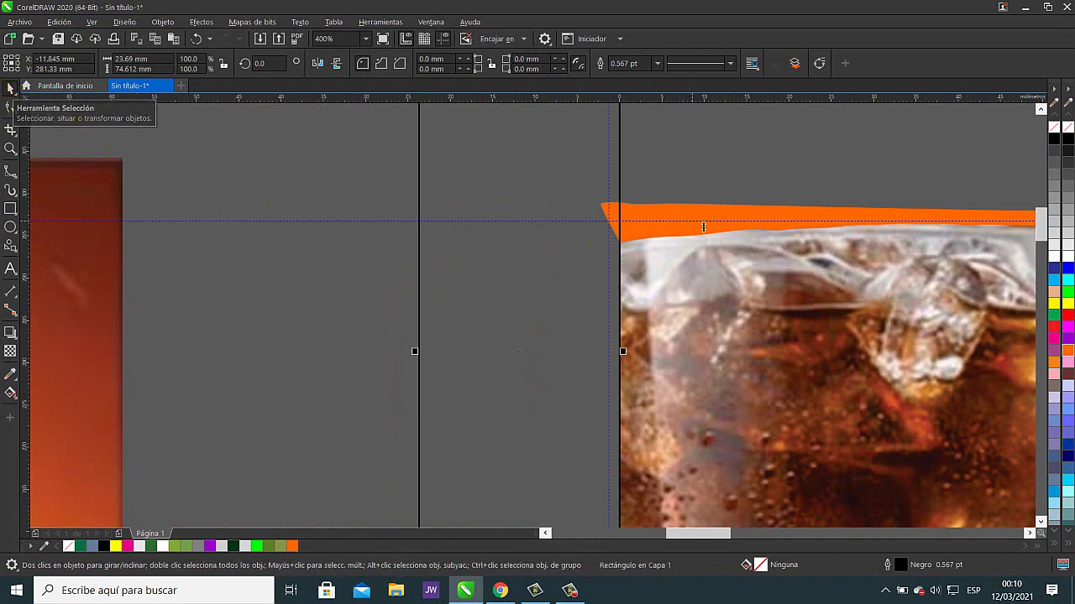
shift+click(727, 209)
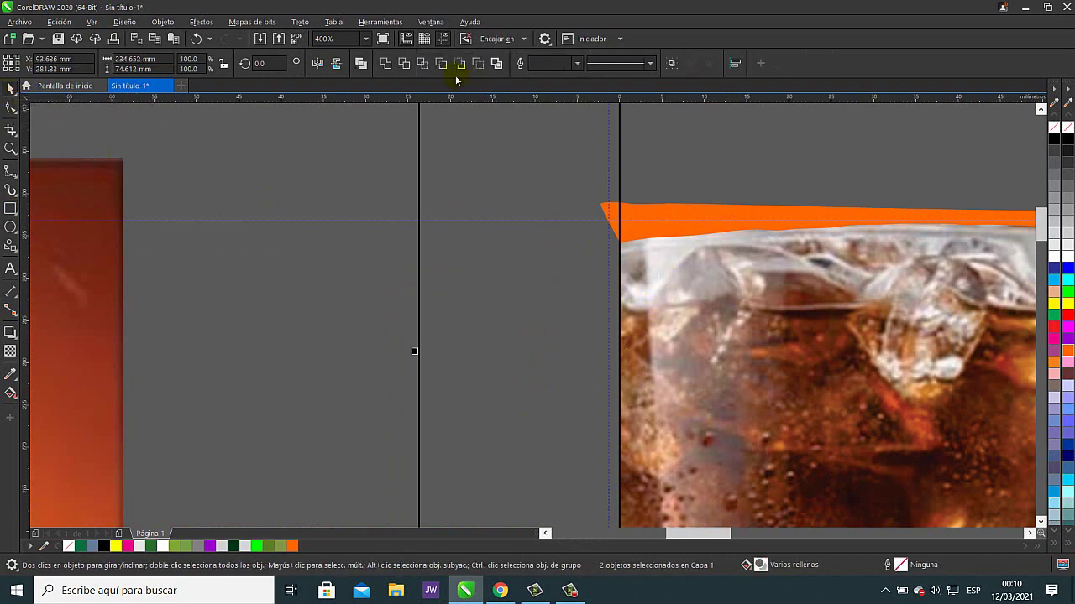
click(404, 63)
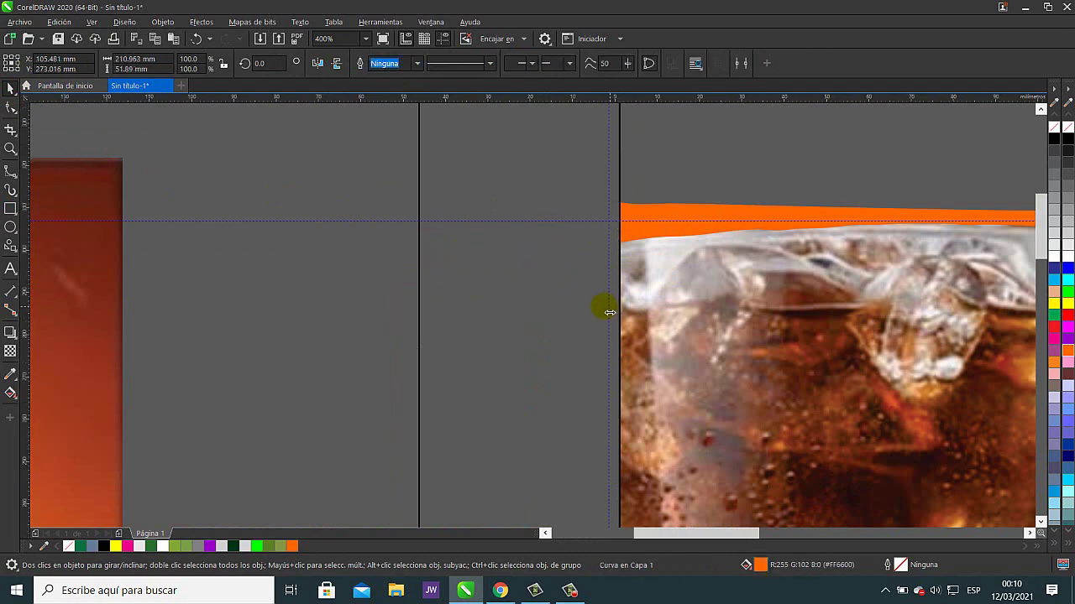
scroll(610, 307, down, 1)
drag(566, 228, 445, 225)
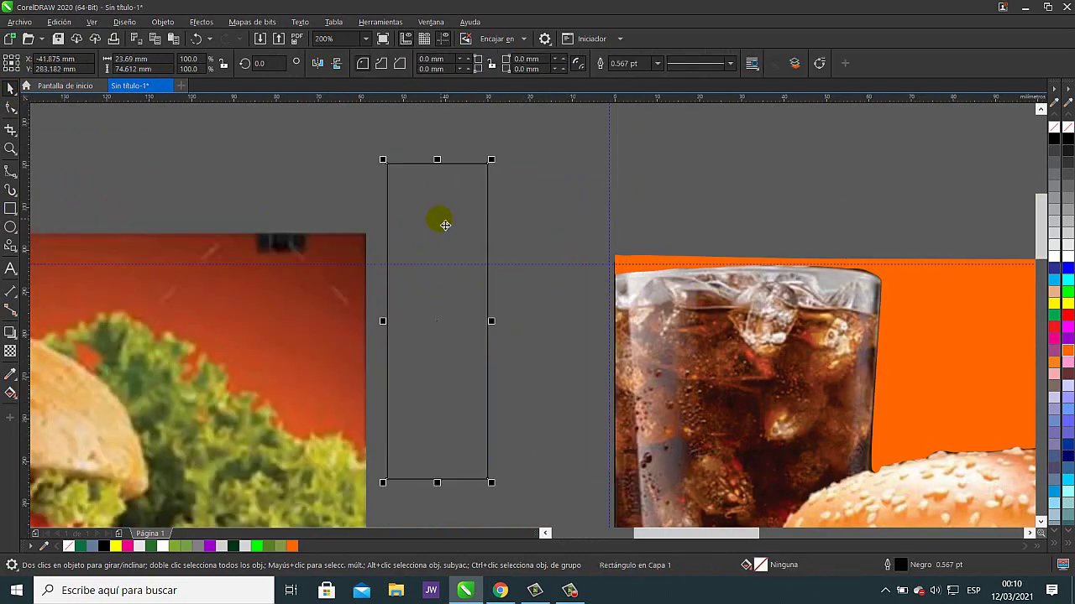
click(537, 216)
- Trim the orange shape's top edge flat using a wide rectangle across it
scroll(360, 223, right, 6)
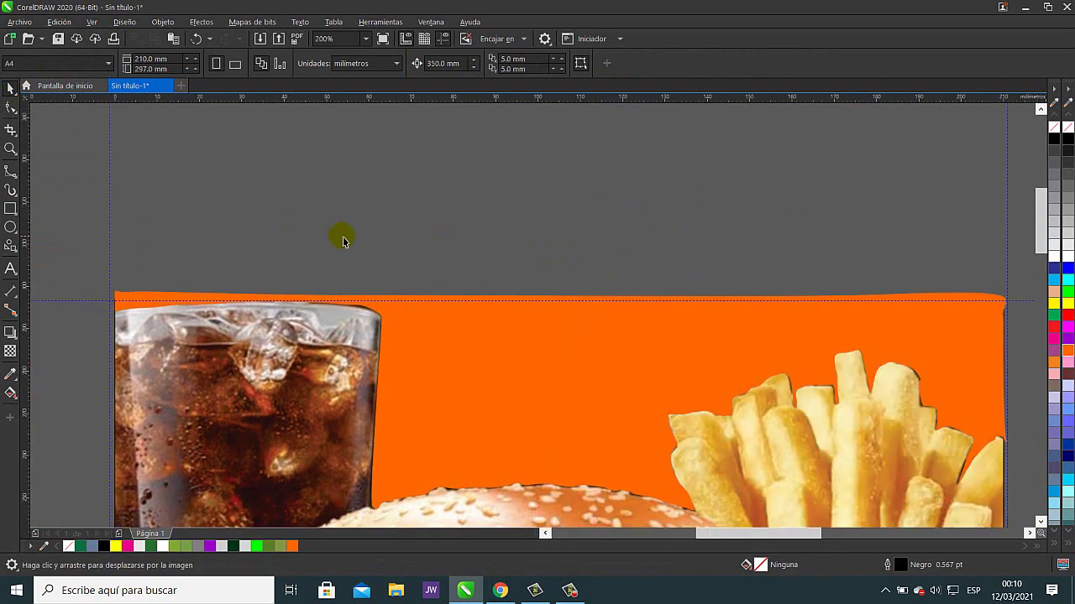
click(10, 209)
drag(69, 206, 1029, 303)
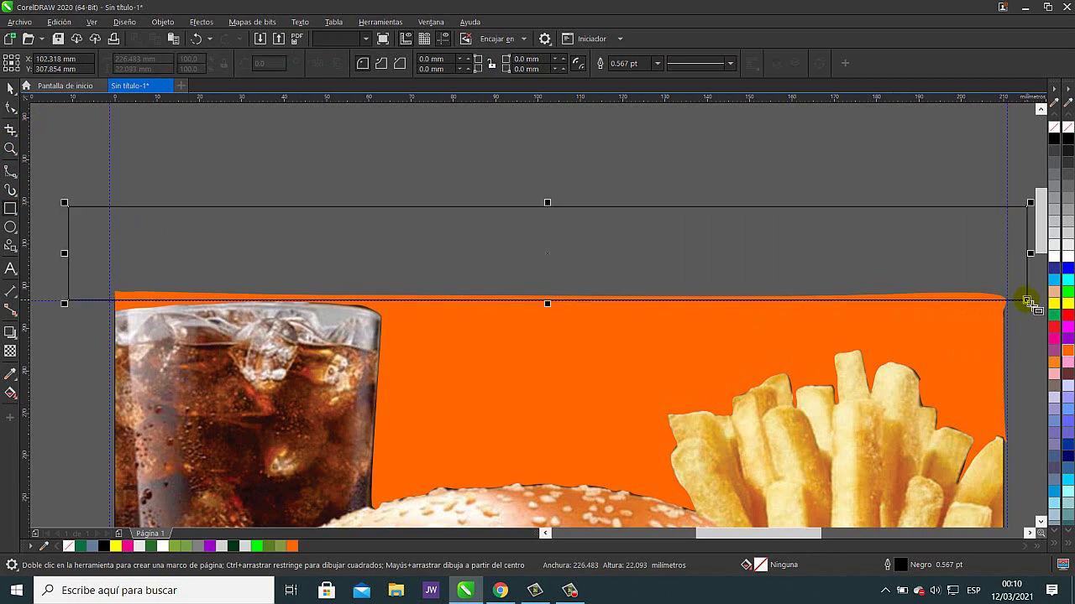
click(10, 89)
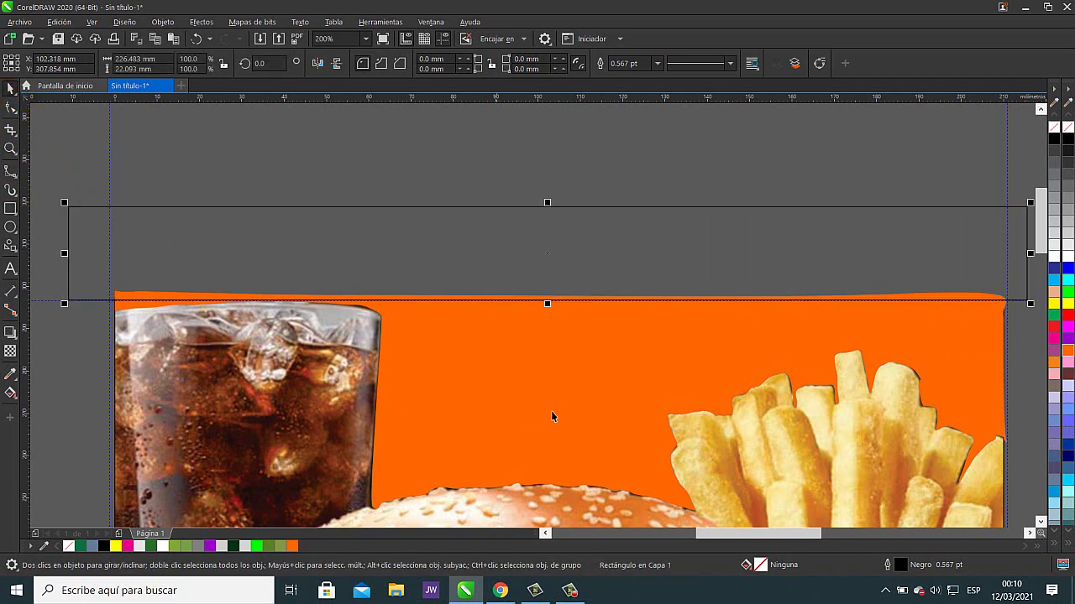
shift+click(970, 370)
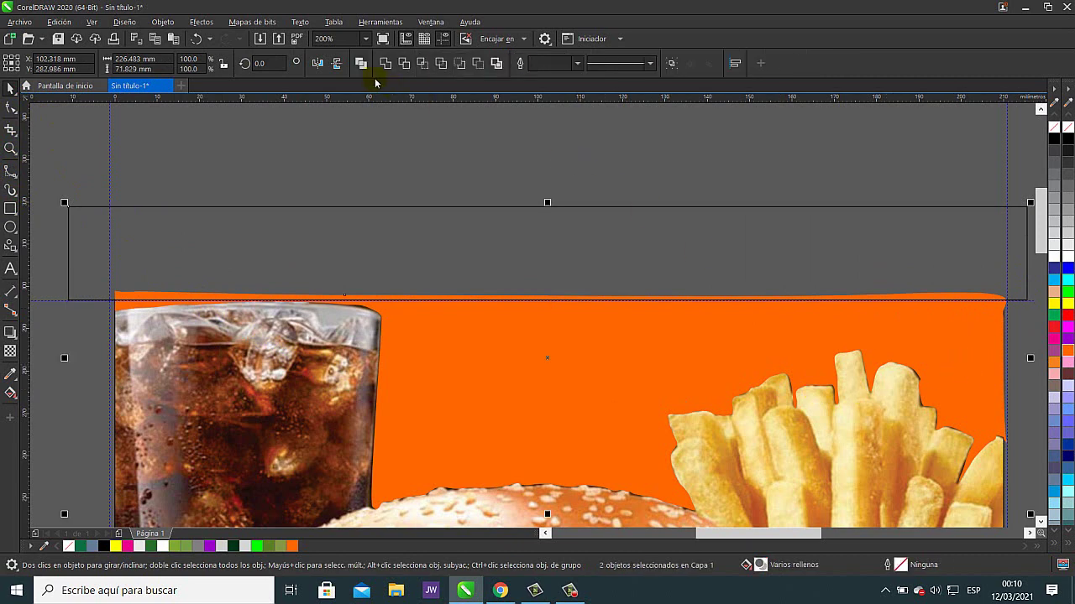
click(404, 64)
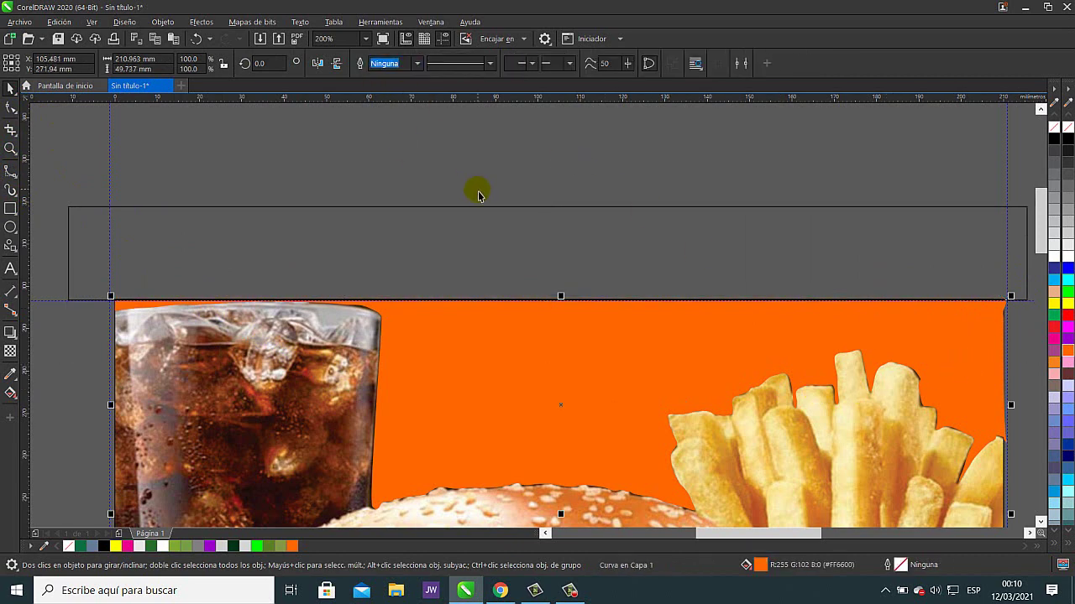
- Restore the accidentally deleted orange shape and delete the empty helper rectangle
key(Delete)
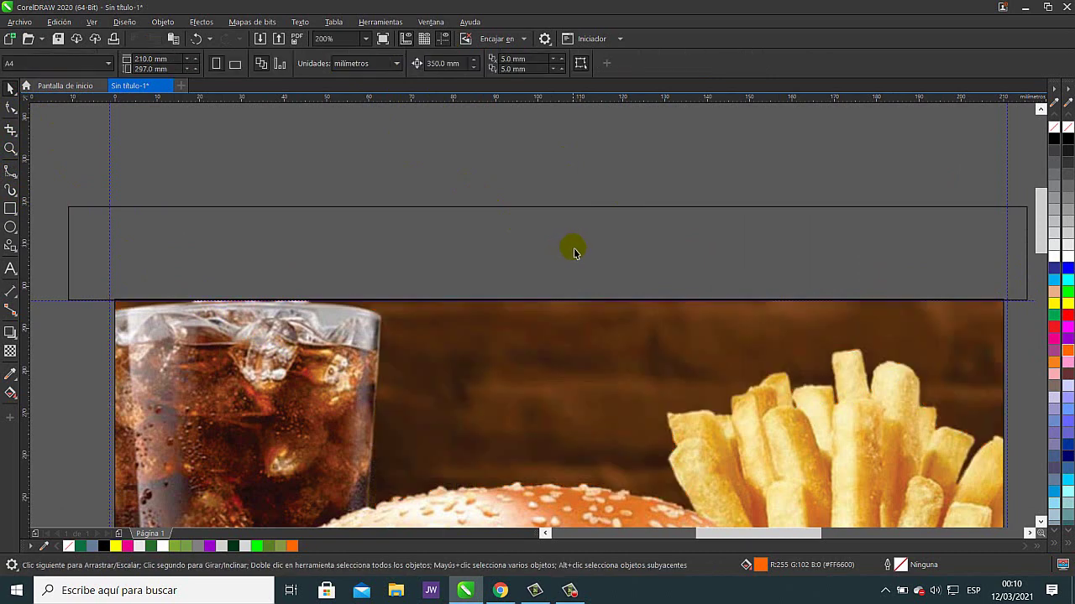
key(ctrl+z)
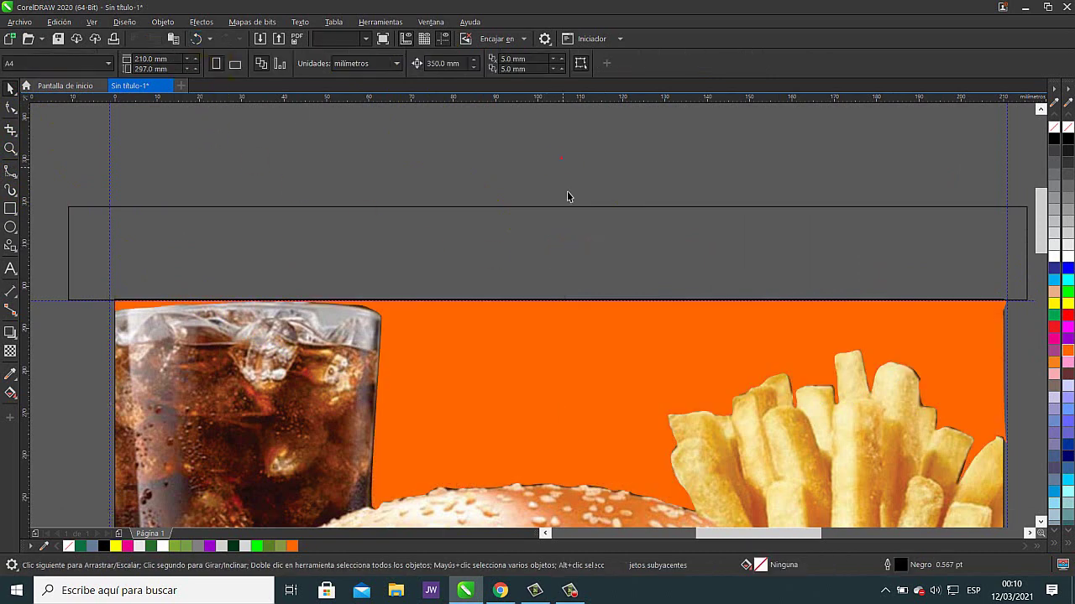
click(604, 244)
key(Delete)
- Trim the orange background at the page's right edge with a rectangle drawn past it
drag(613, 269, 294, 231)
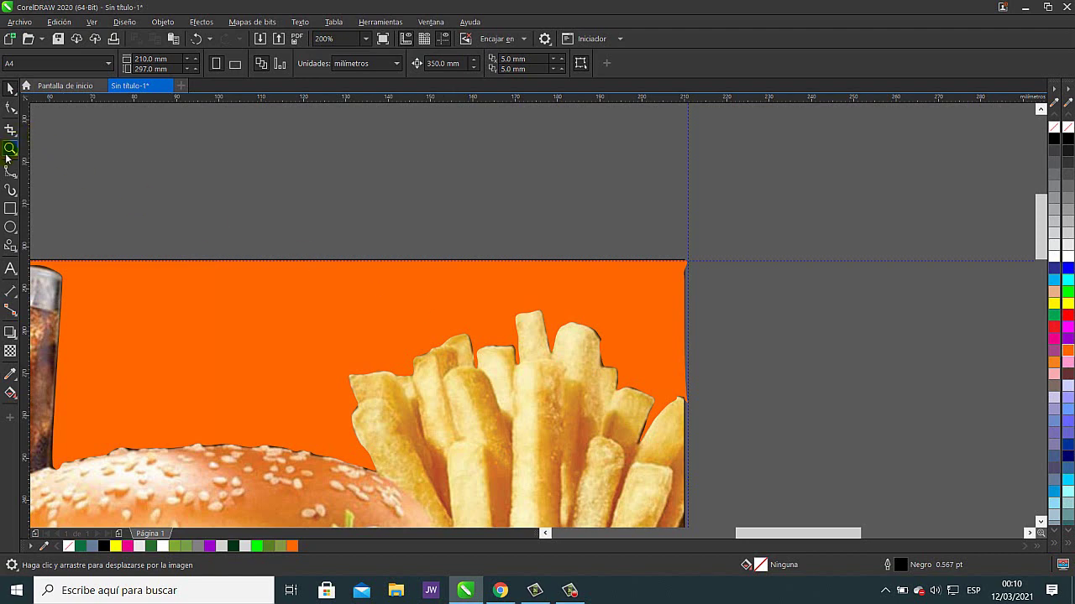
drag(784, 223, 685, 477)
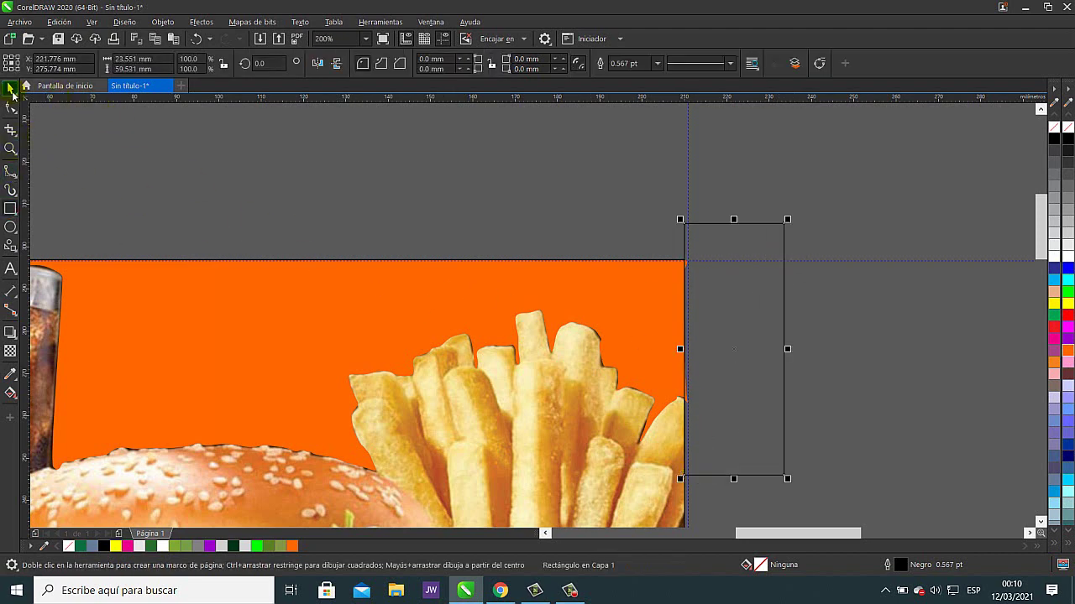
click(6, 92)
shift+click(480, 280)
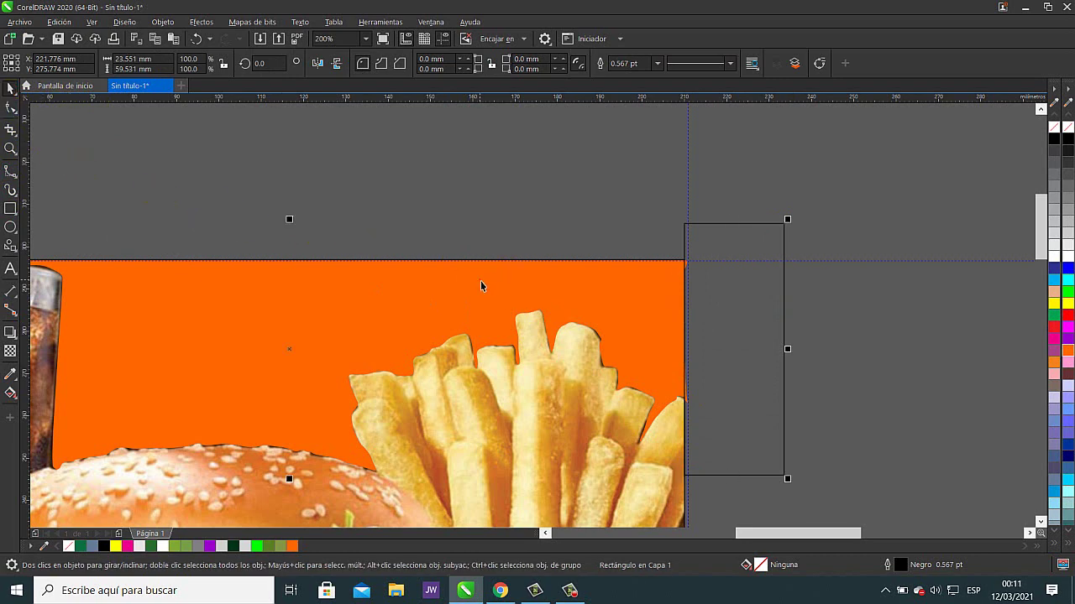
click(404, 64)
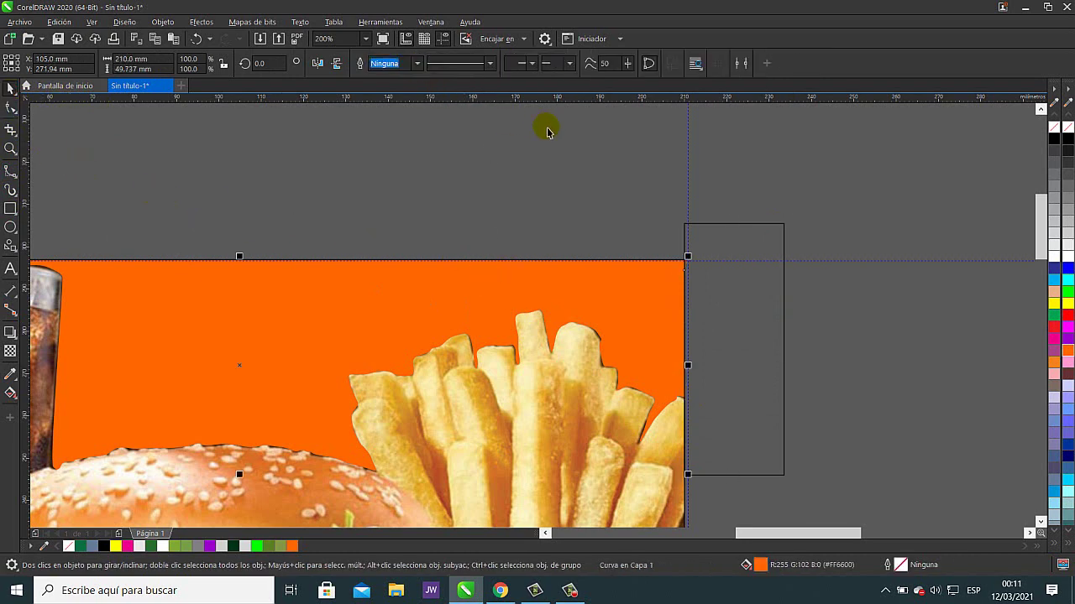
click(746, 332)
click(740, 334)
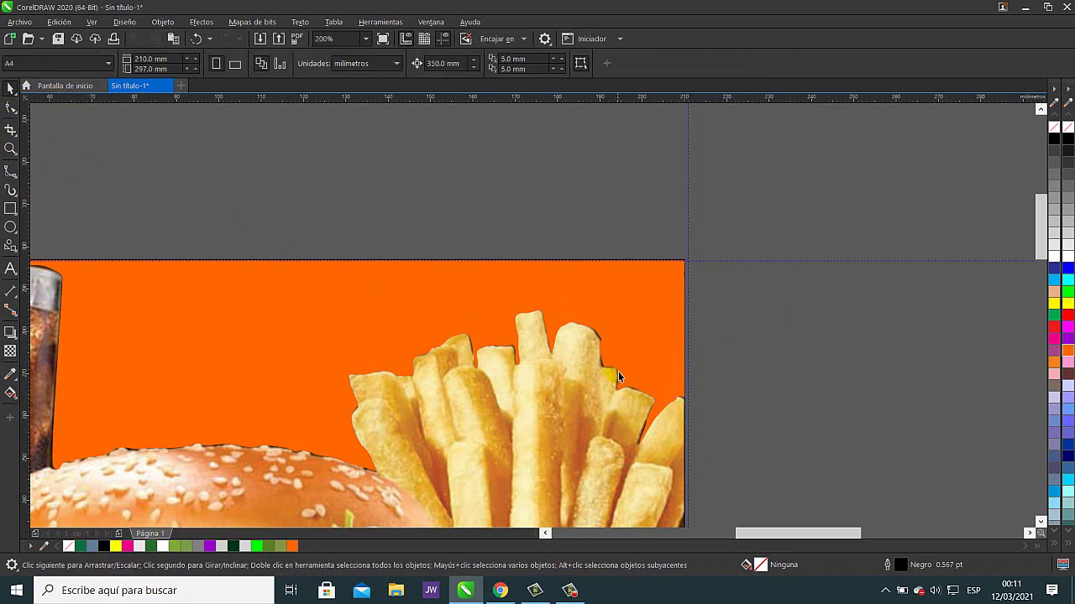
- Drag the orange curve's stray node tight onto the fry tip outline
click(11, 107)
scroll(626, 373, up, 3)
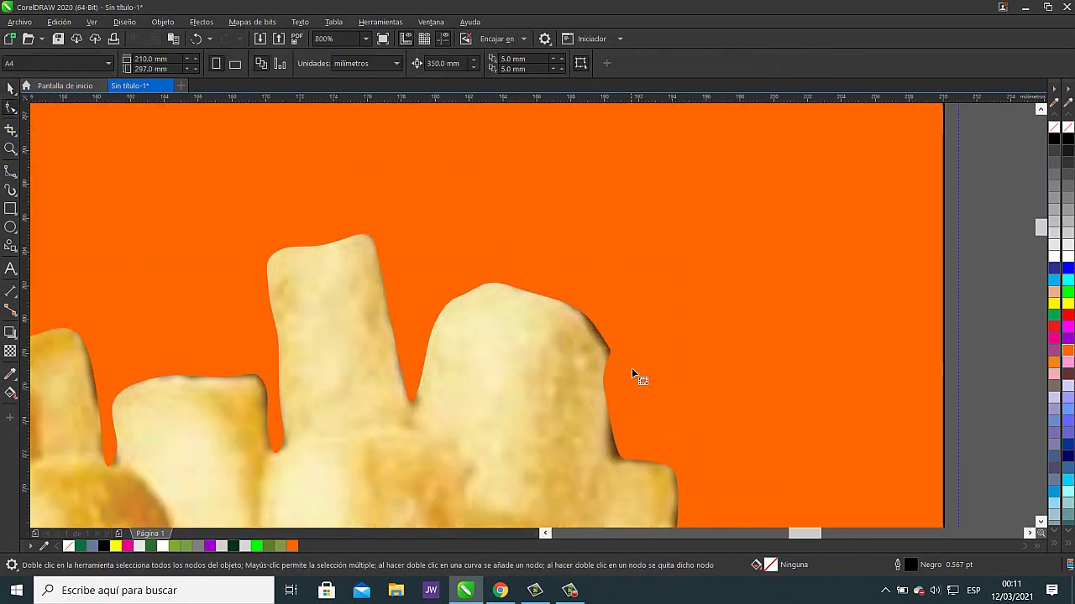
click(613, 354)
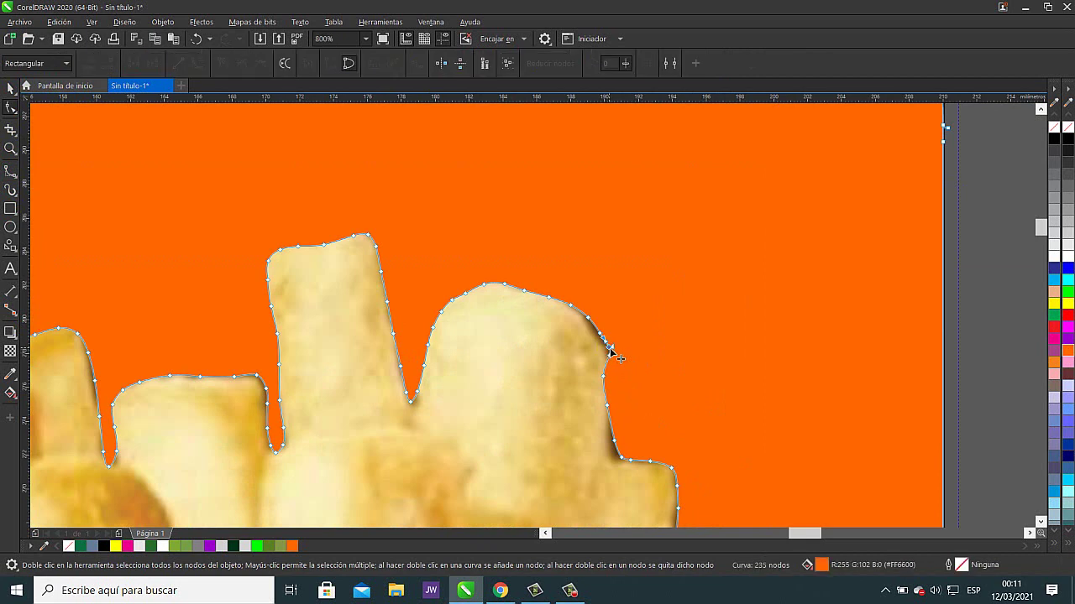
scroll(618, 344, up, 2)
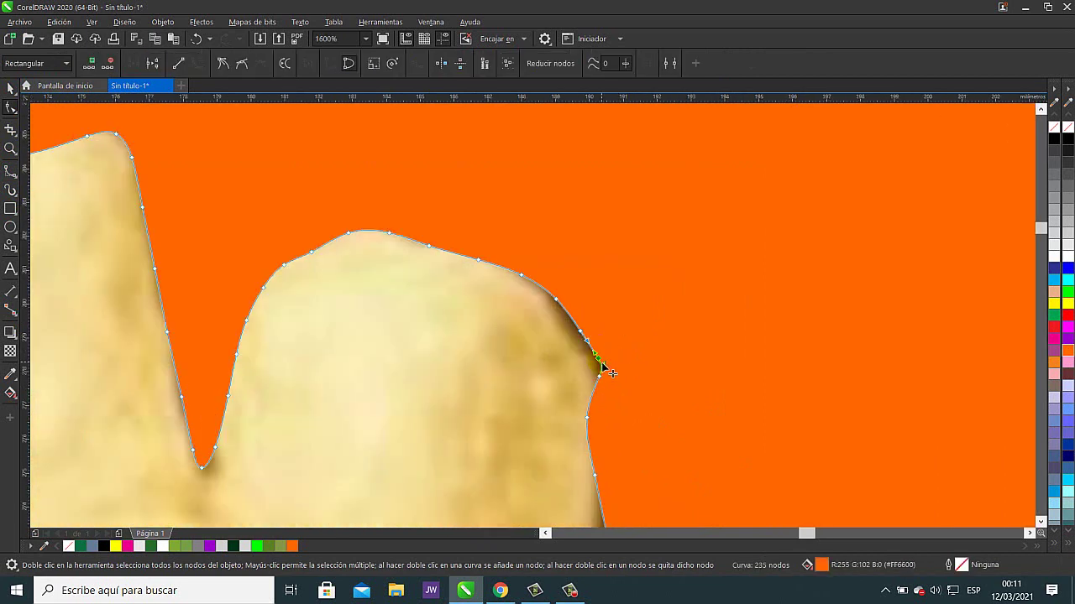
drag(601, 366, 596, 373)
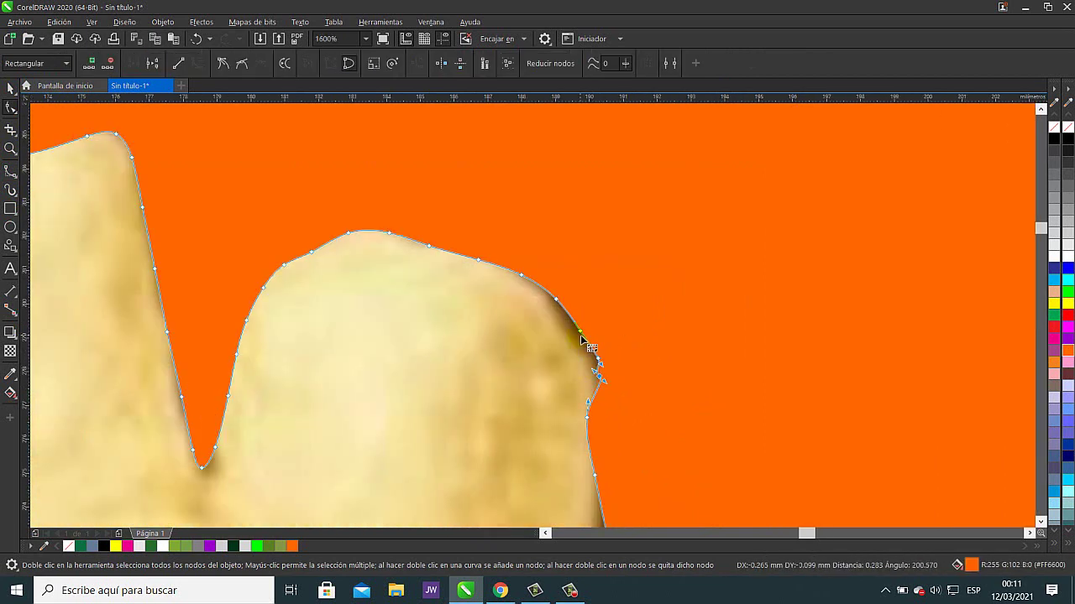
drag(578, 337, 600, 371)
drag(641, 426, 647, 286)
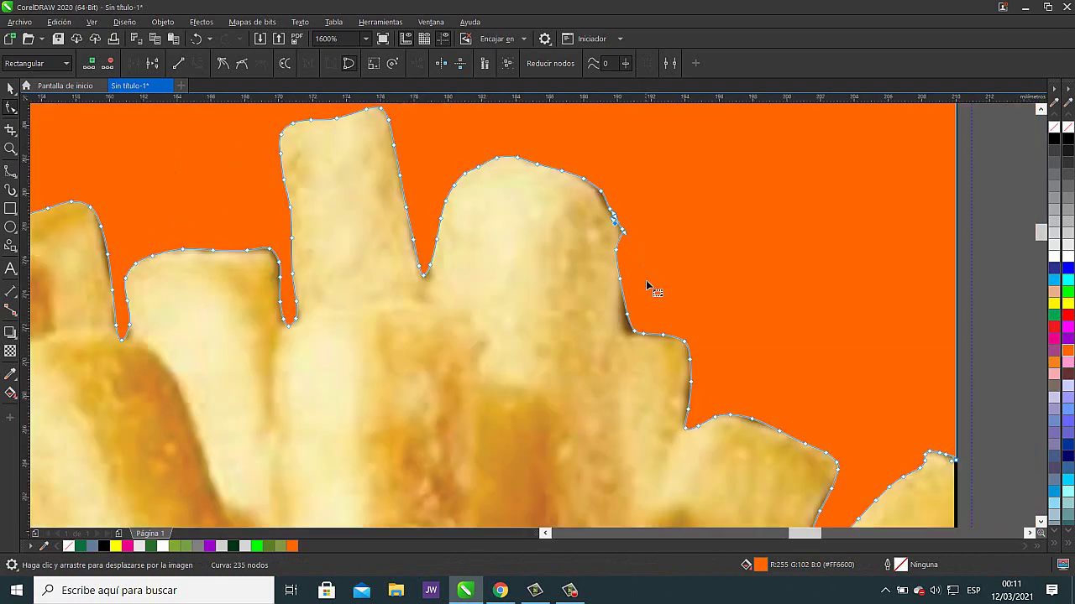
scroll(702, 336, down, 2)
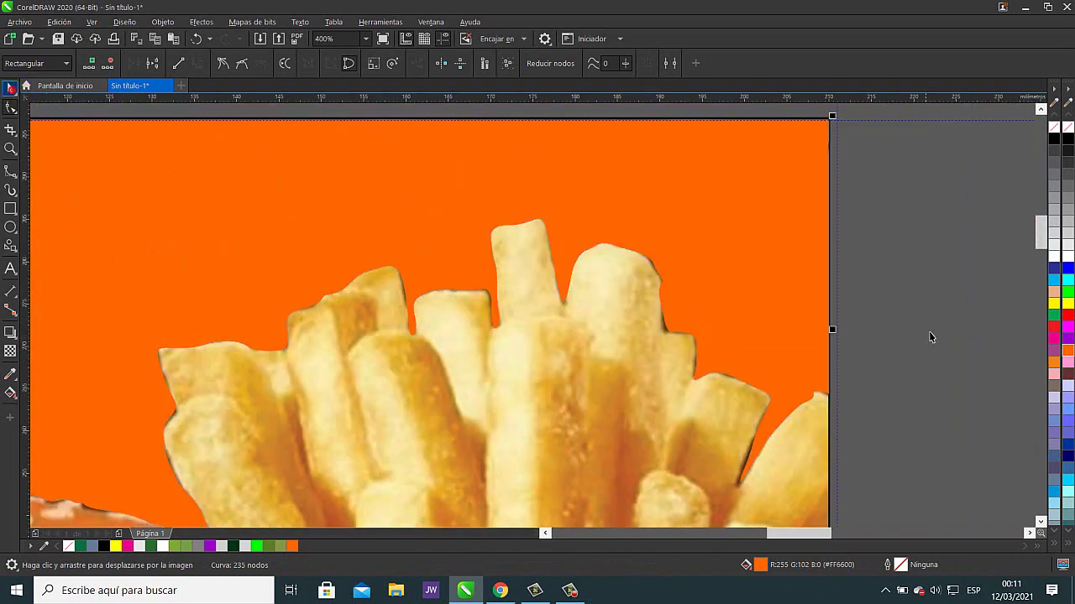
key(space)
scroll(857, 396, down, 4)
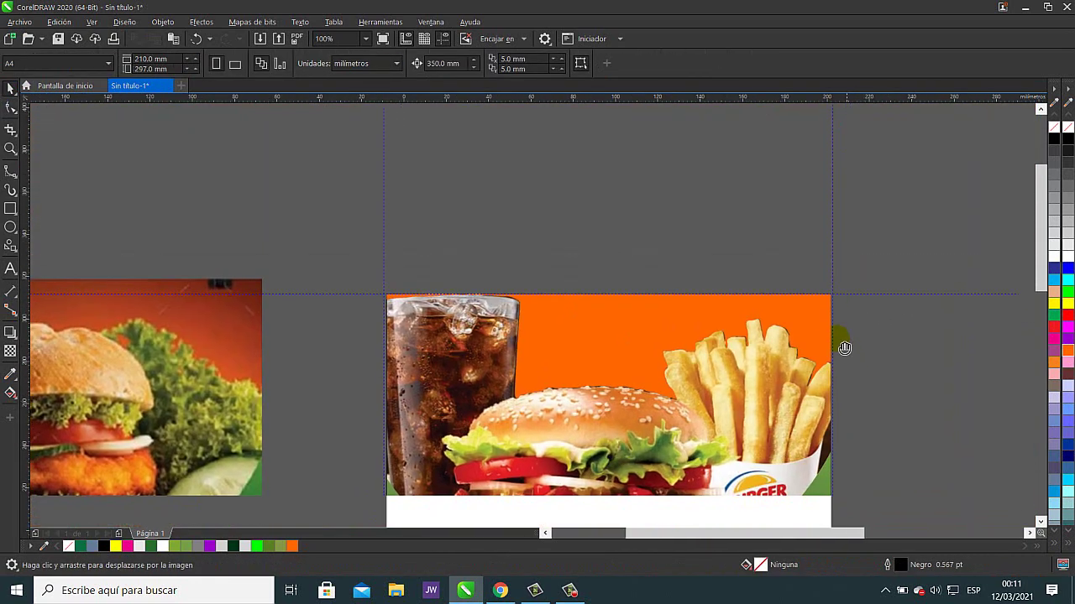
- Fill the orange background with the reddish-brown sampled from the reference flyer
scroll(823, 304, down, 2)
drag(828, 312, 725, 259)
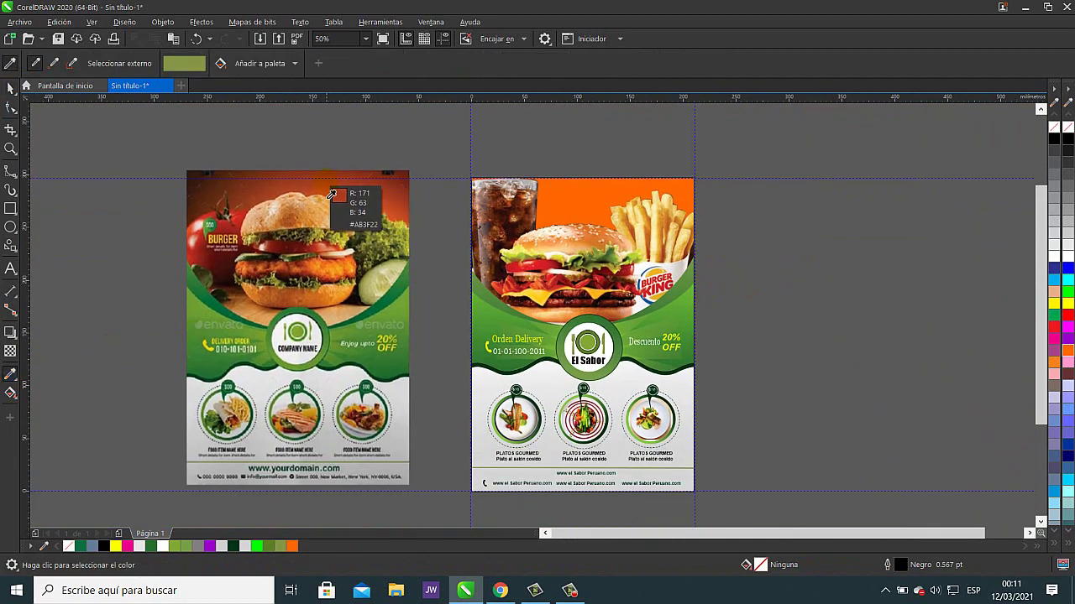
click(365, 209)
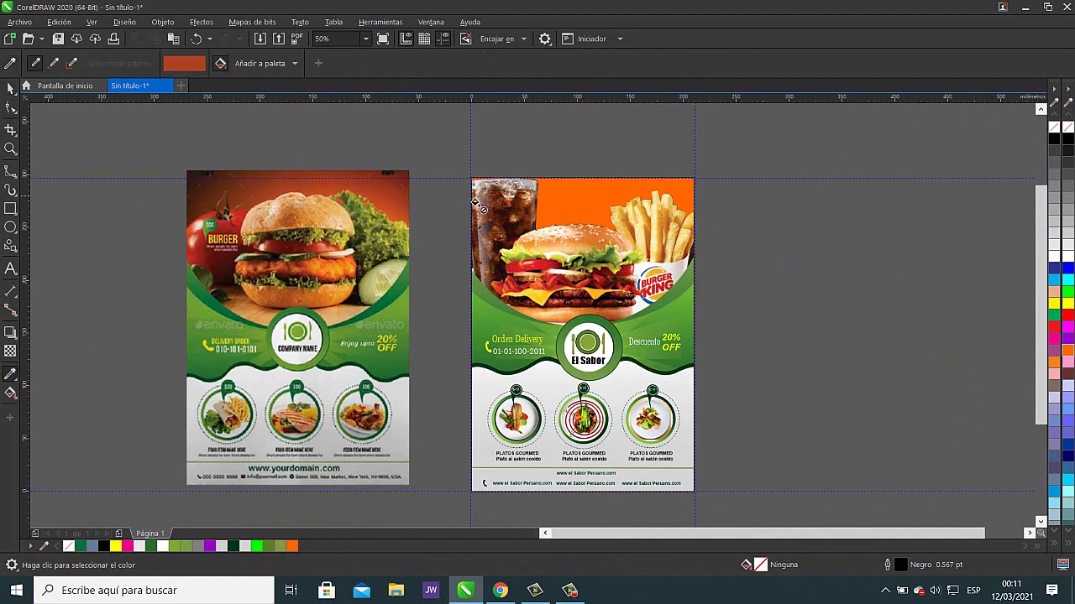
click(588, 206)
drag(605, 219, 545, 289)
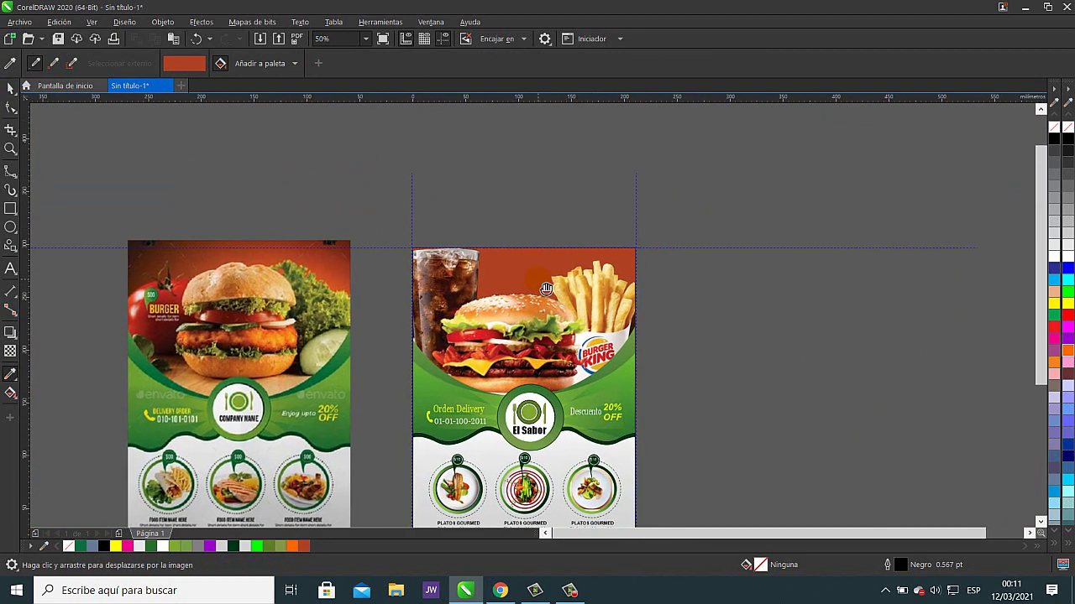
- Select the recoloured background shape, undoing an accidental move of it
click(10, 87)
scroll(324, 244, up, 2)
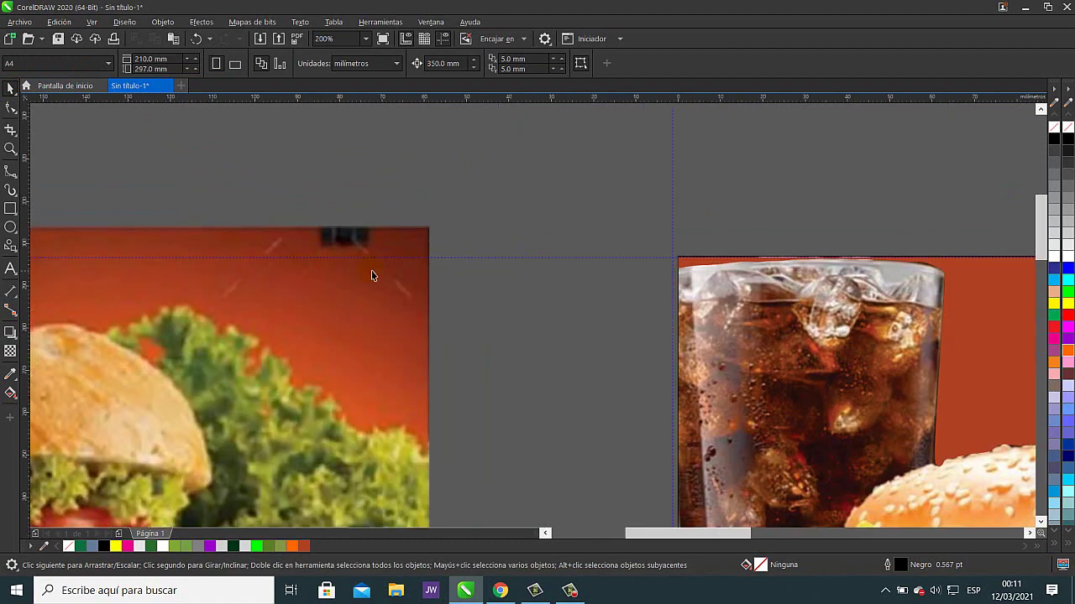
scroll(489, 293, down, 1)
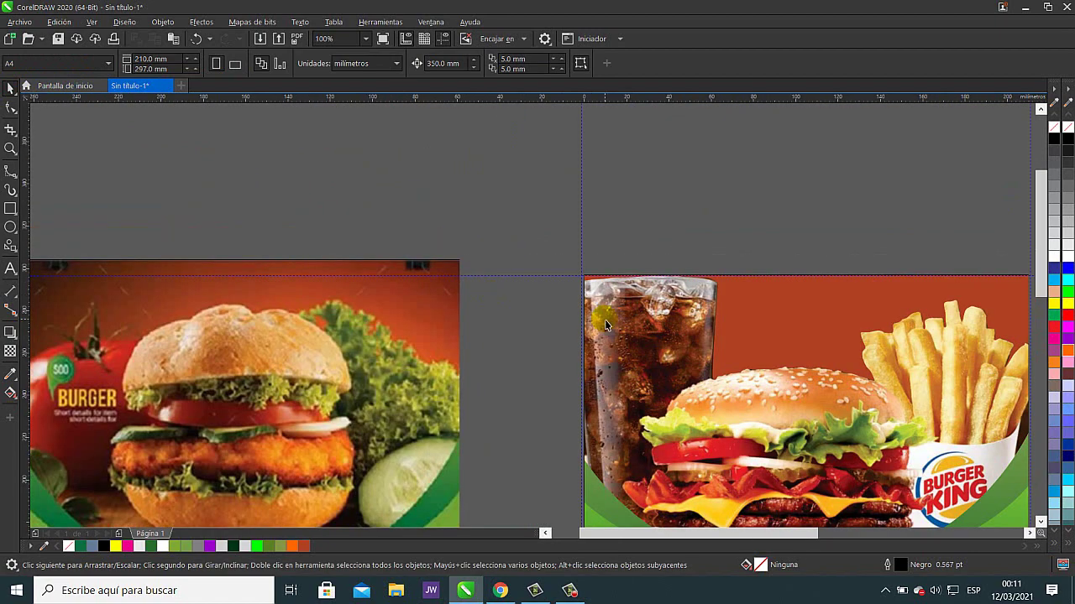
drag(840, 324, 613, 263)
click(589, 255)
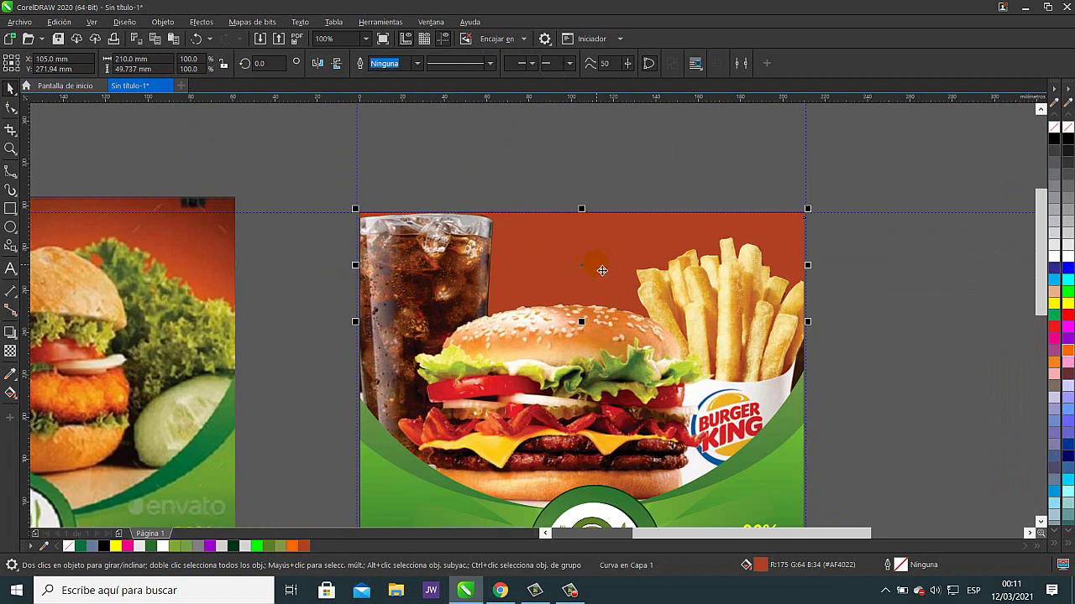
drag(602, 270, 693, 199)
click(196, 40)
click(11, 394)
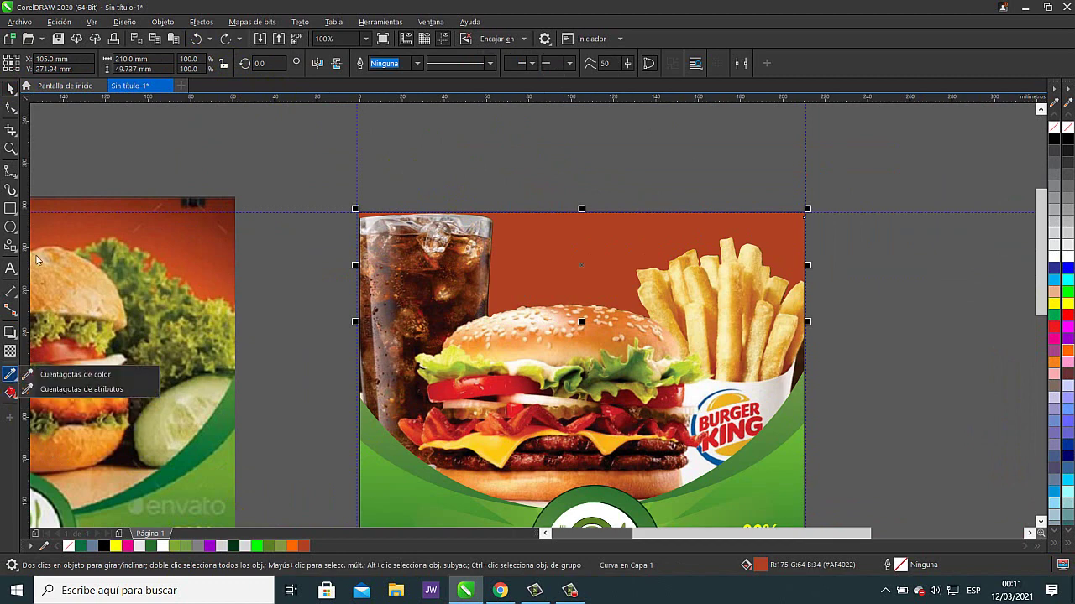
- Give the background an elliptical fountain fill and stretch the ellipse taller
click(8, 400)
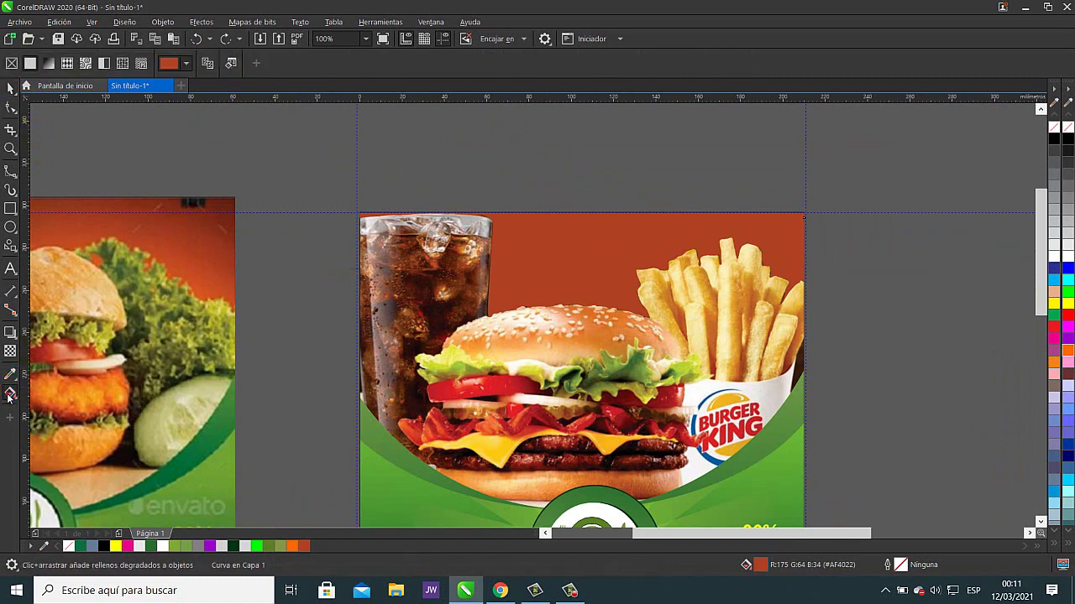
click(48, 65)
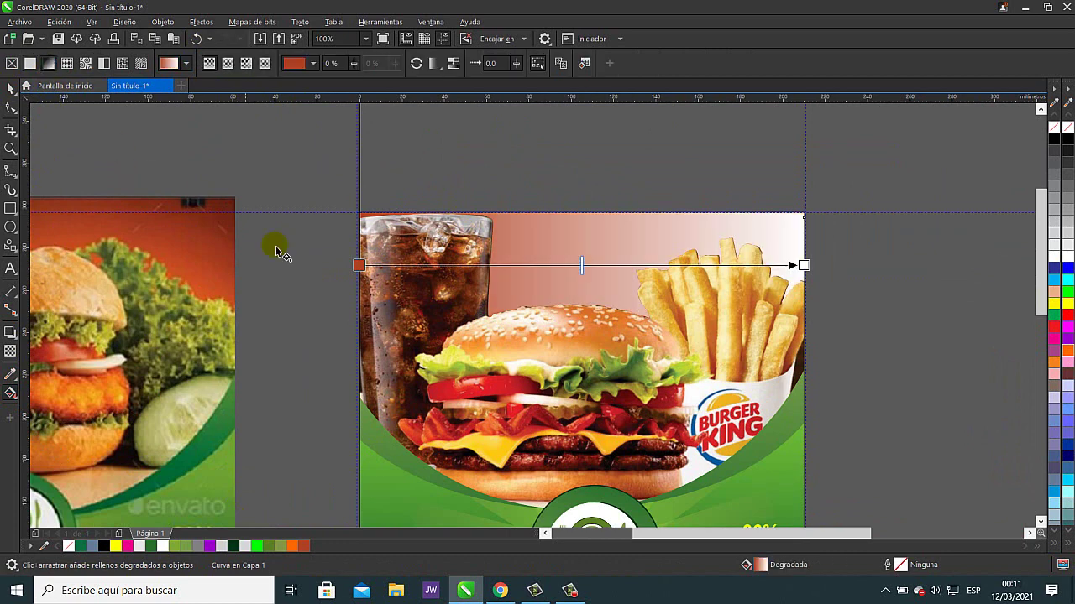
click(227, 67)
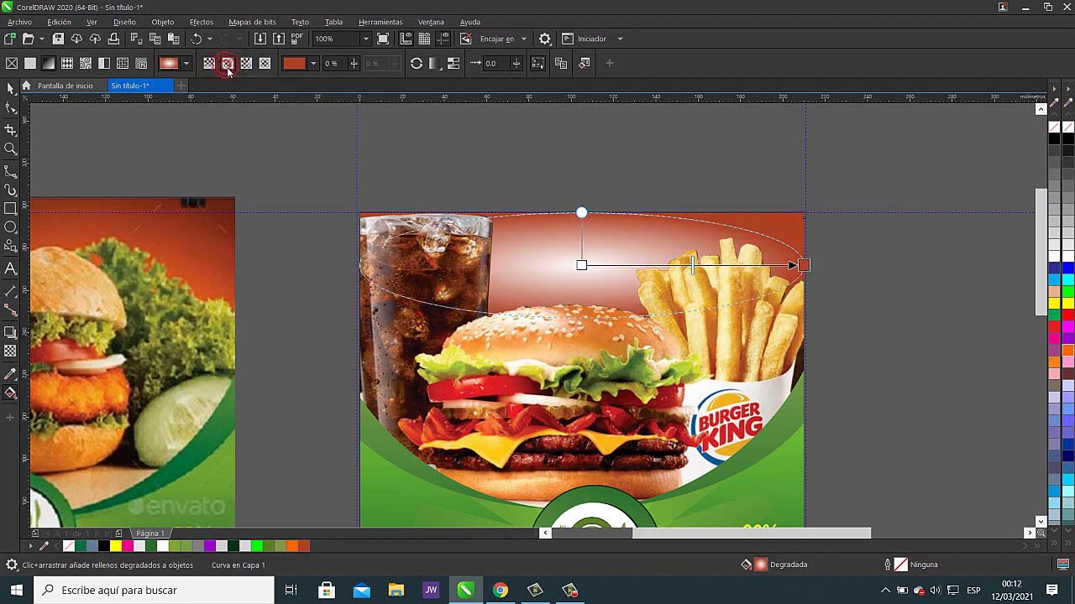
drag(696, 210, 612, 288)
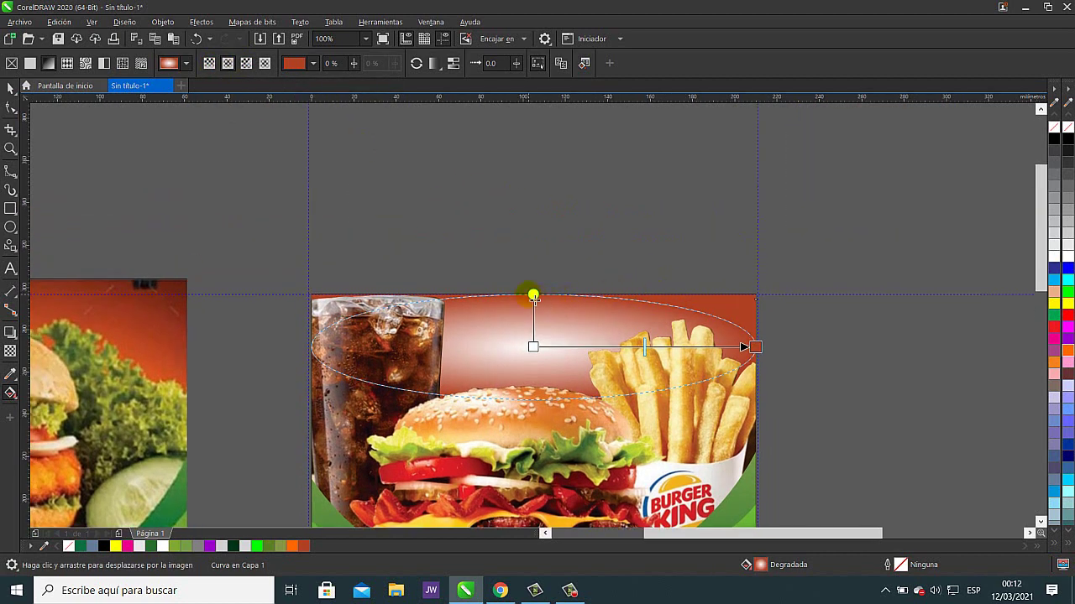
drag(533, 295, 533, 198)
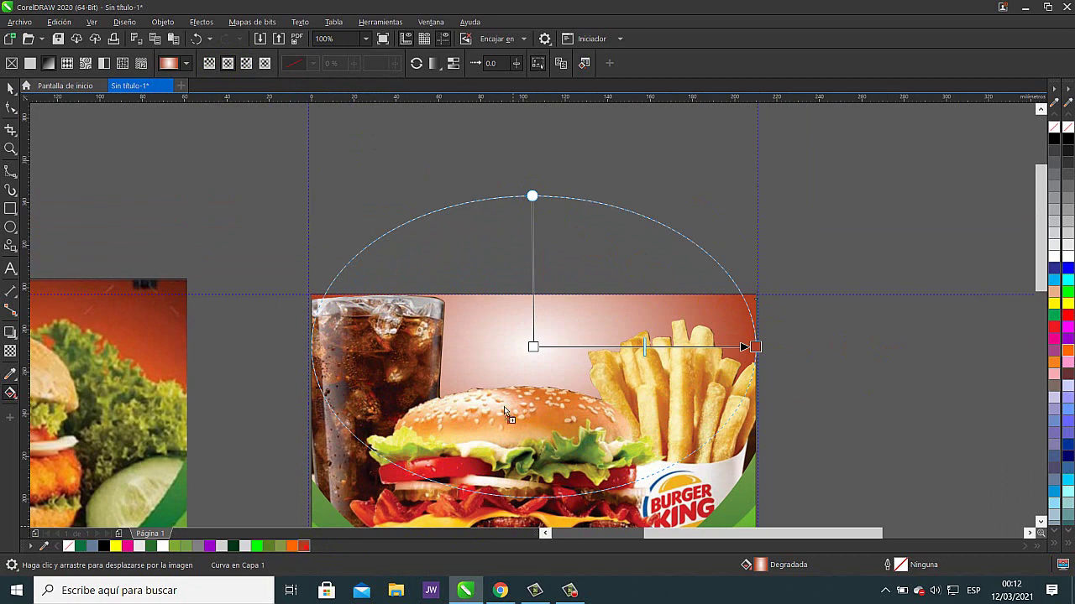
- Set the gradient to brick-red centre and black outer colour, pushing the midpoint outward
click(533, 347)
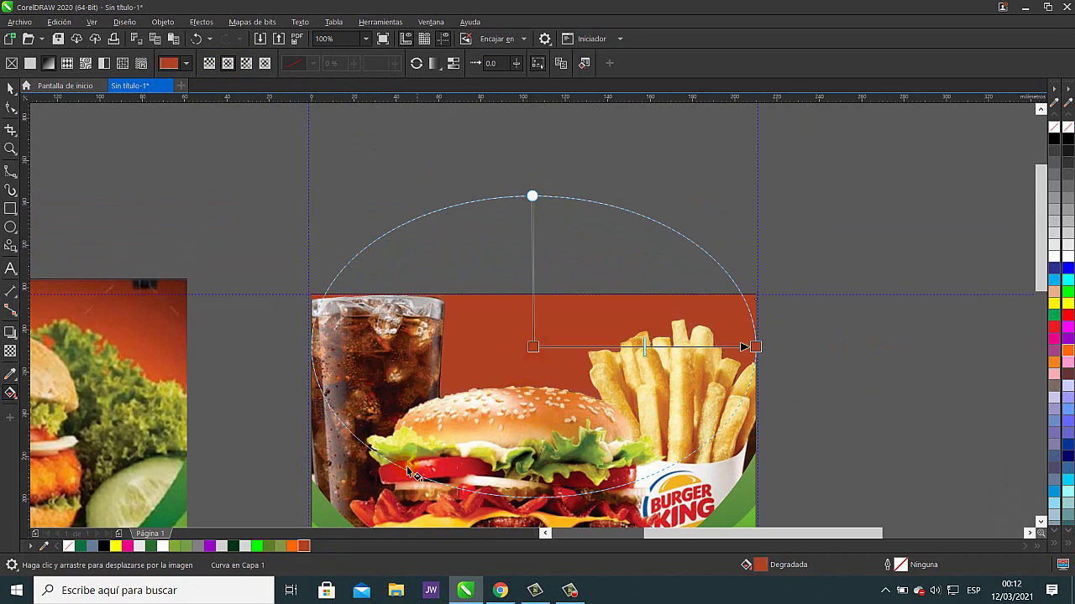
drag(104, 549, 796, 342)
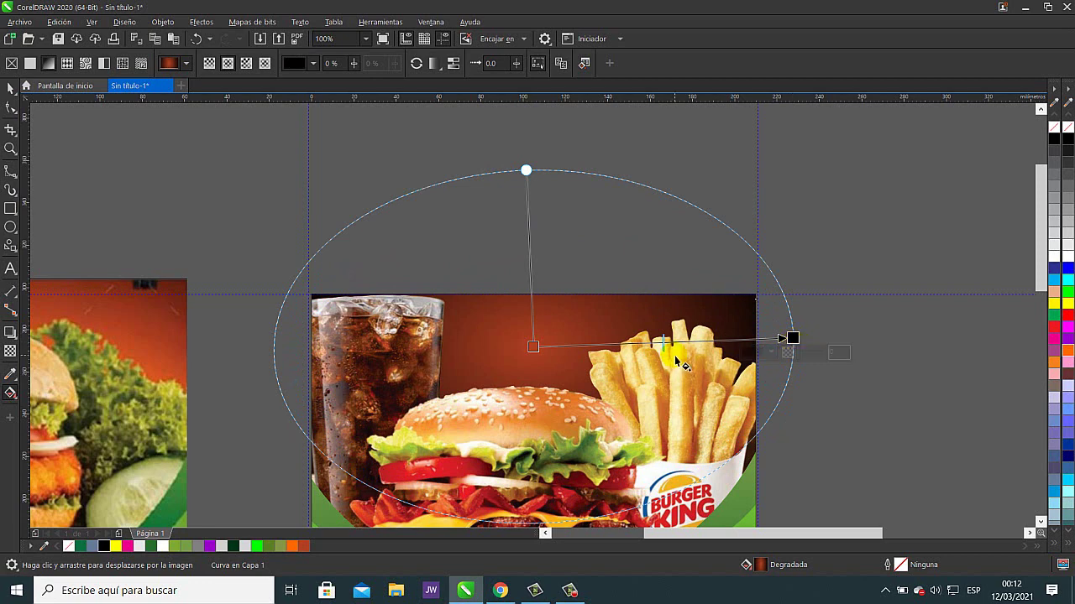
drag(682, 351, 710, 349)
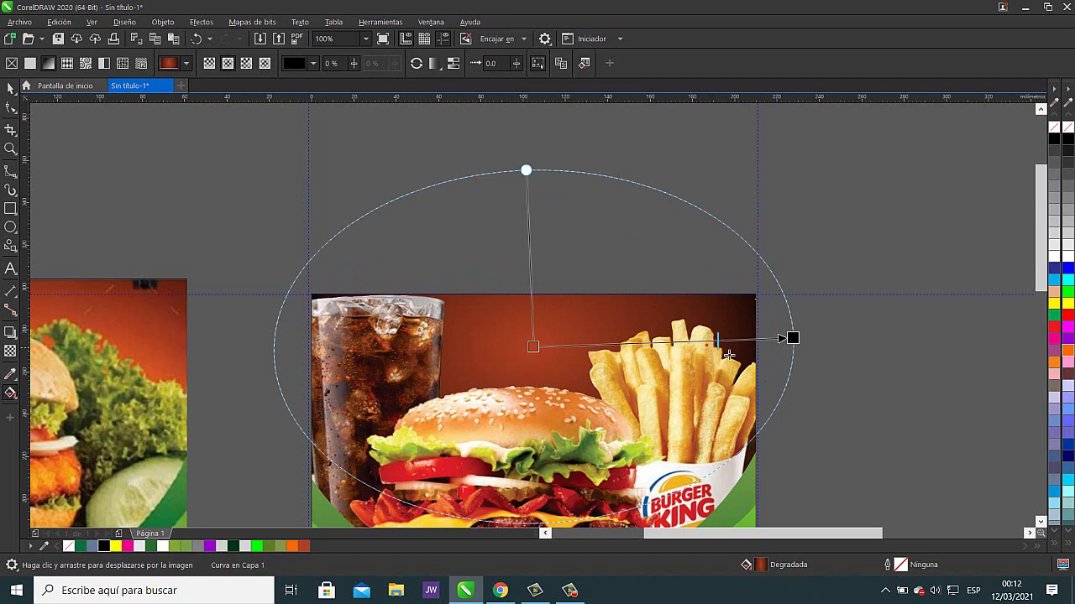
drag(729, 355, 739, 355)
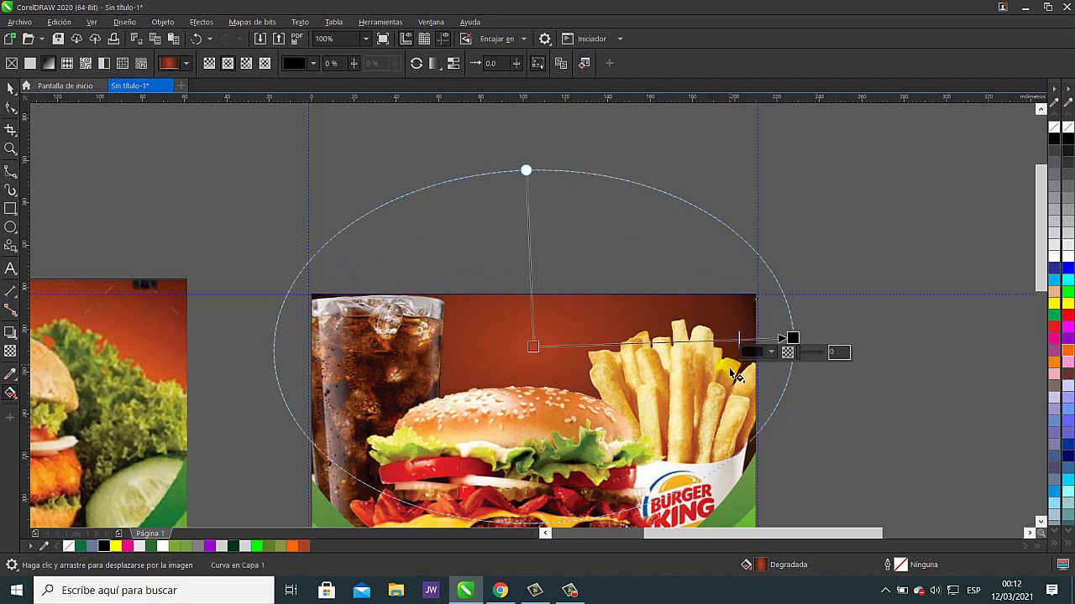
- Move the gradient's end point to the photo's top-right corner and enlarge the ellipse
click(789, 339)
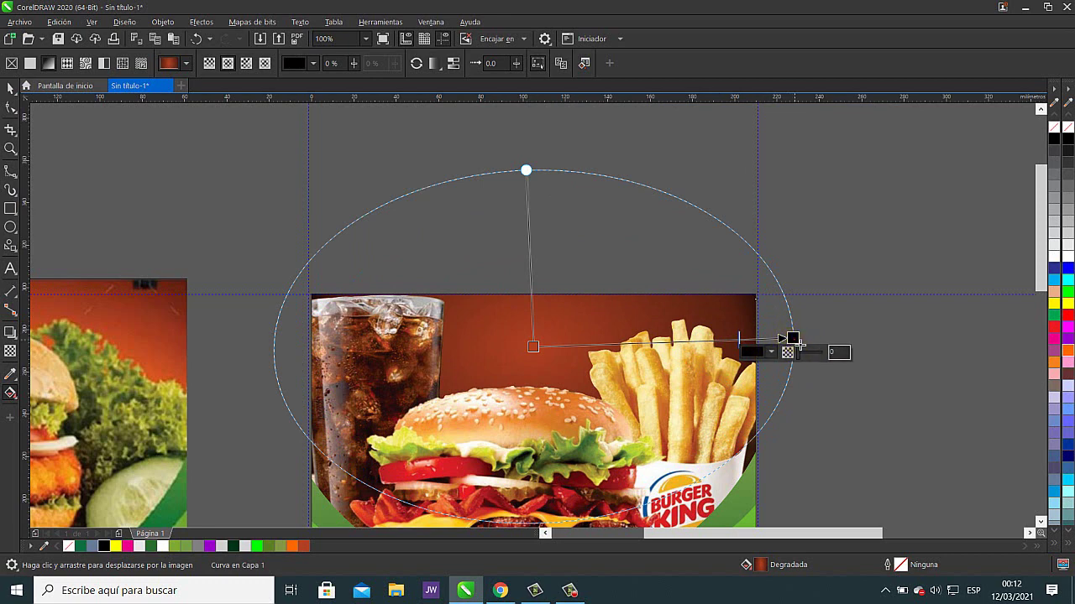
drag(798, 342, 788, 280)
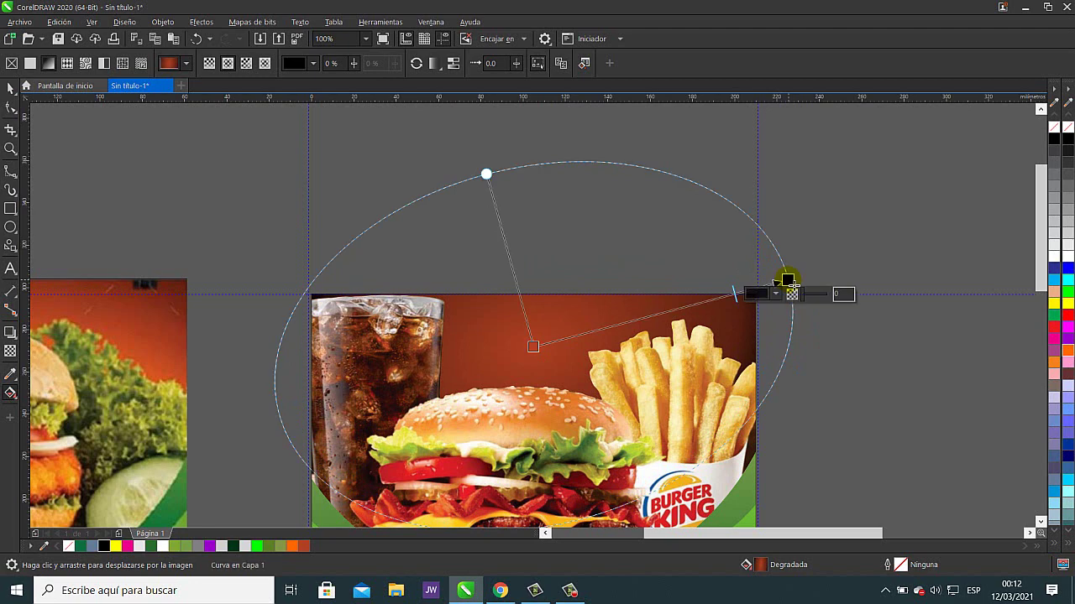
drag(487, 175, 476, 159)
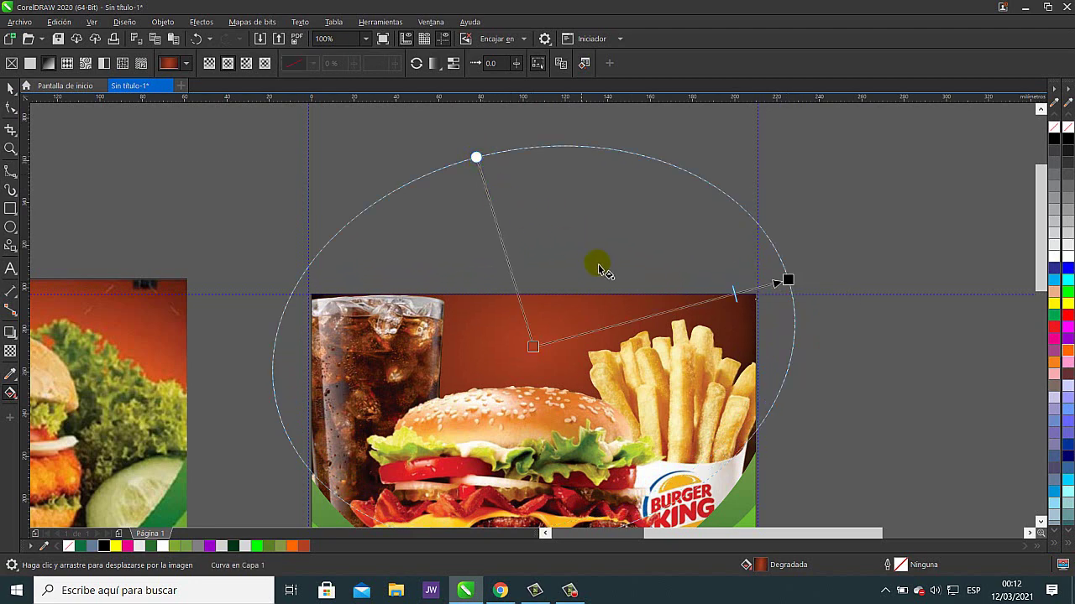
scroll(621, 283, down, 2)
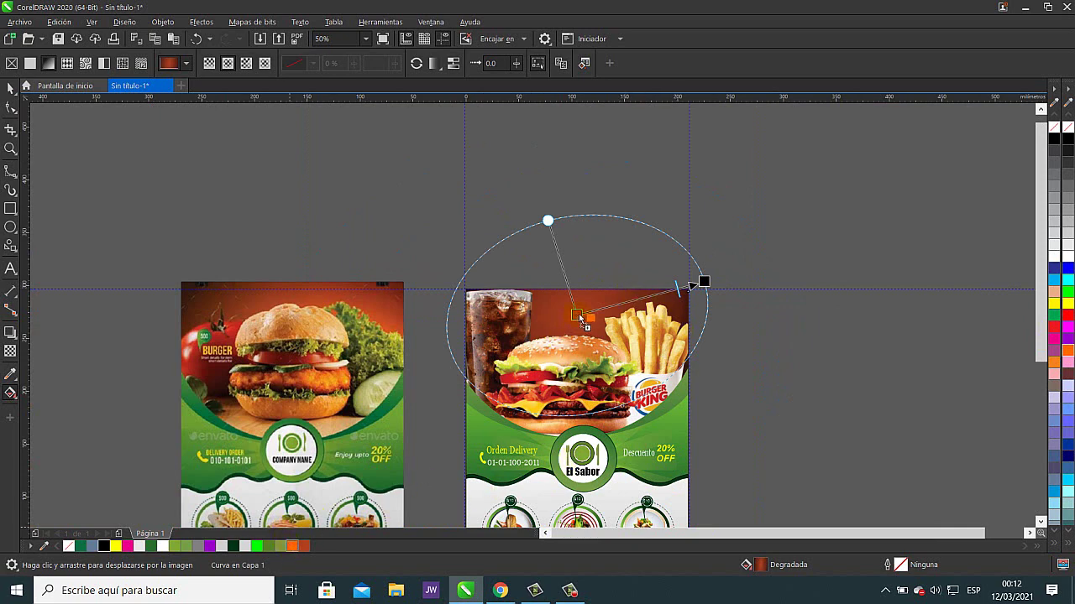
- Make the gradient centre orange, stretch it farther around the photo, then deselect
drag(580, 321, 580, 319)
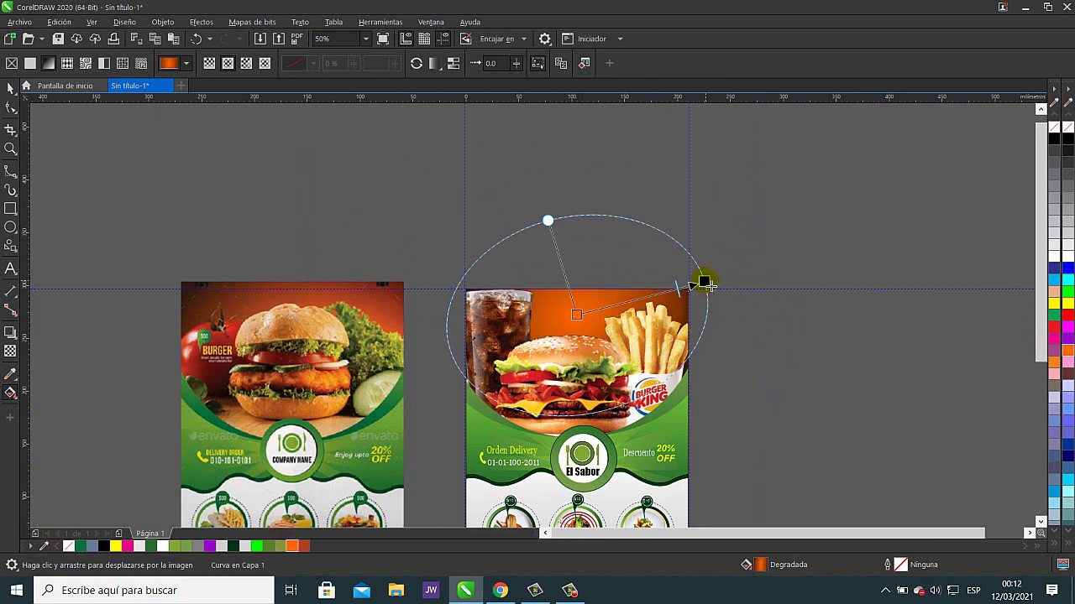
drag(704, 283, 715, 275)
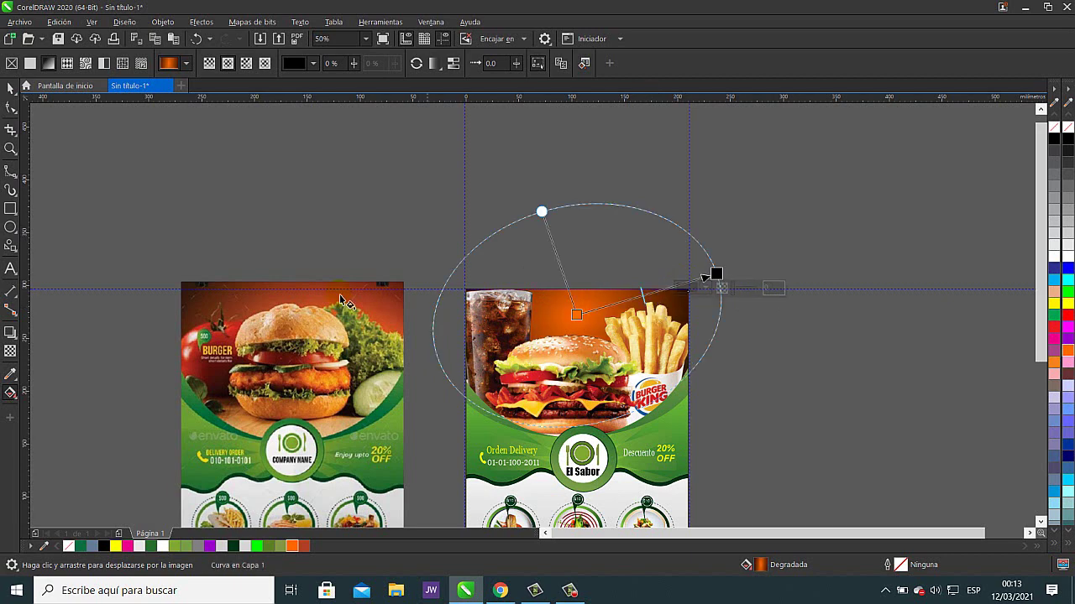
key(space)
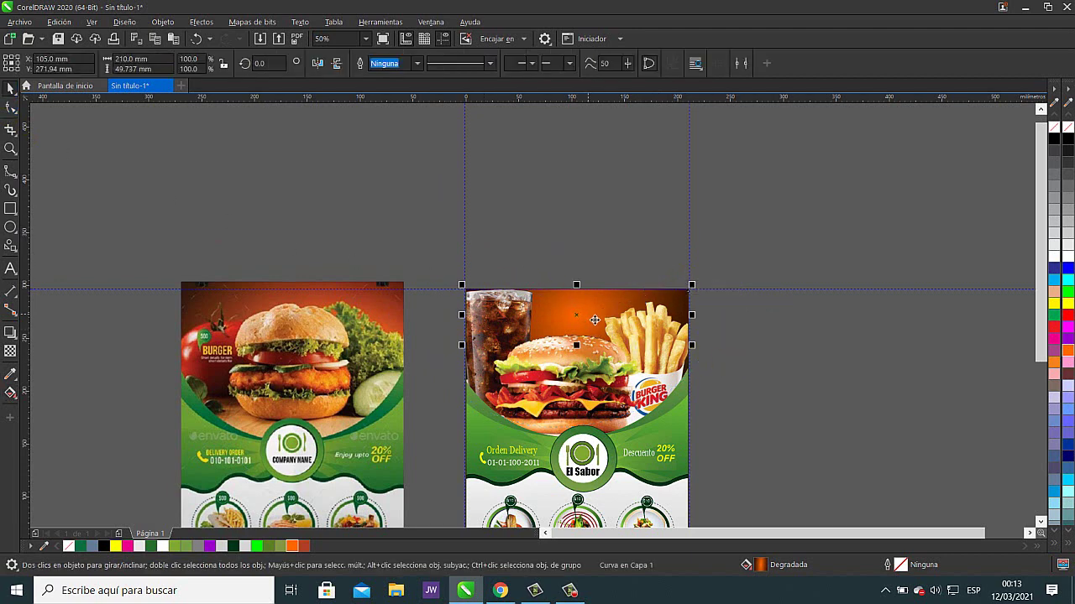
scroll(737, 387, down, 2)
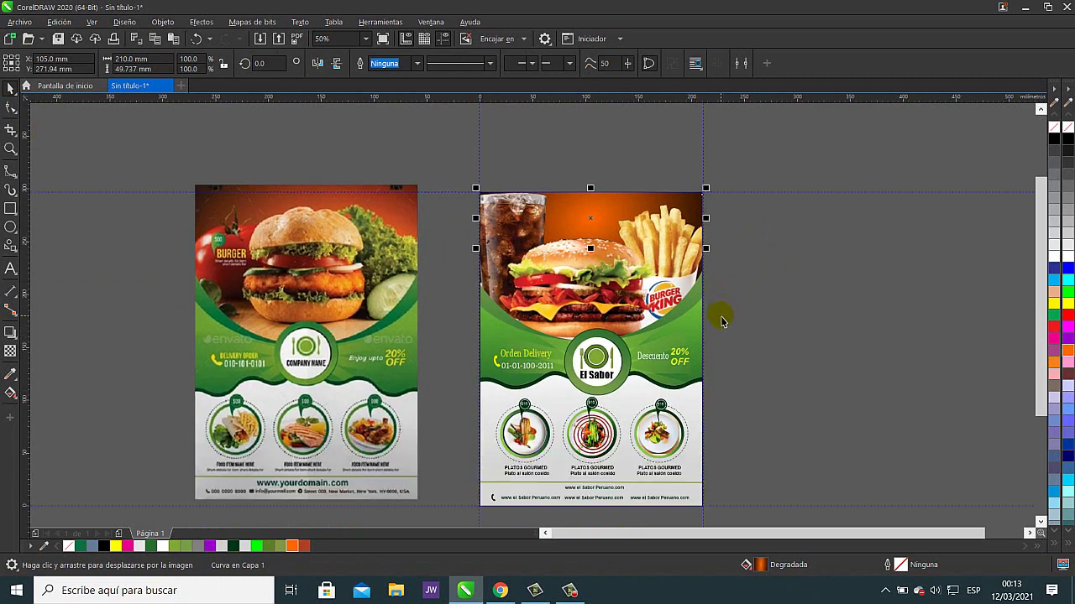
click(769, 329)
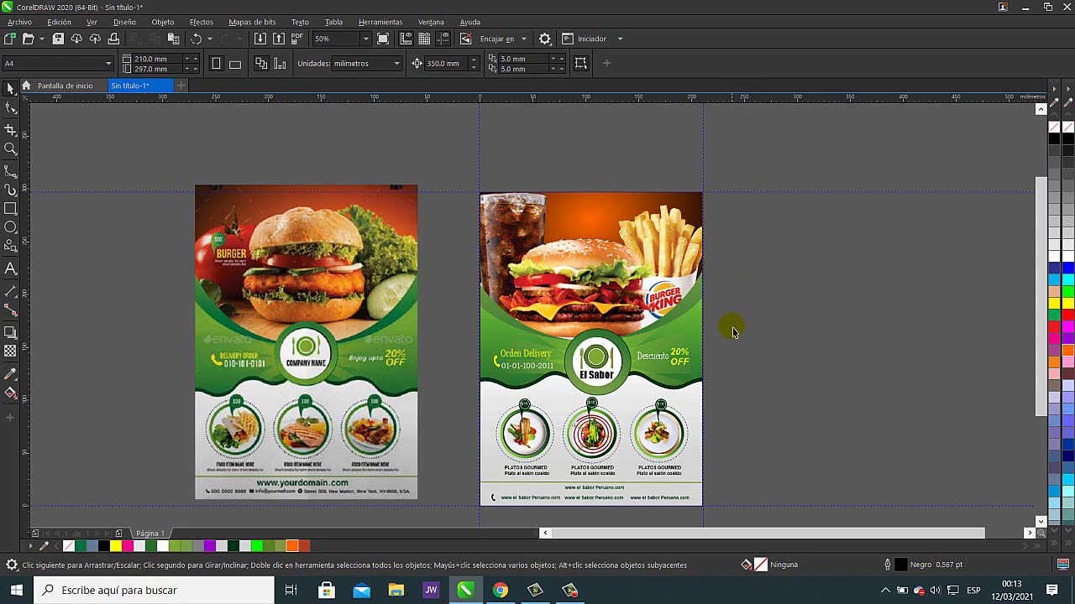
key(h)
drag(742, 391, 719, 343)
scroll(710, 394, up, 1)
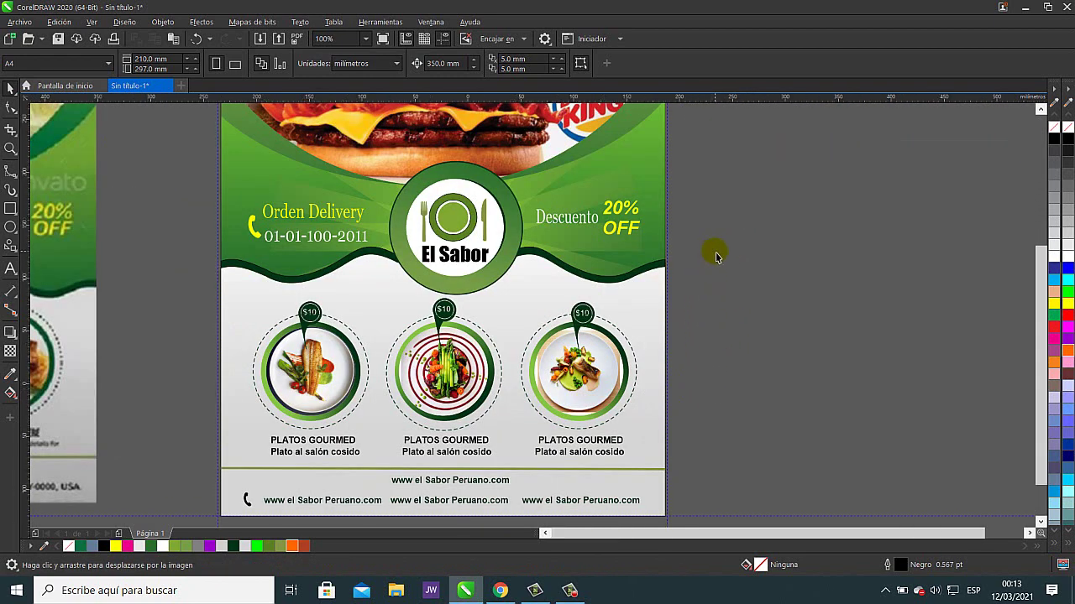
- Delete both vertical guidelines in the Guidelines docker
scroll(714, 249, down, 1)
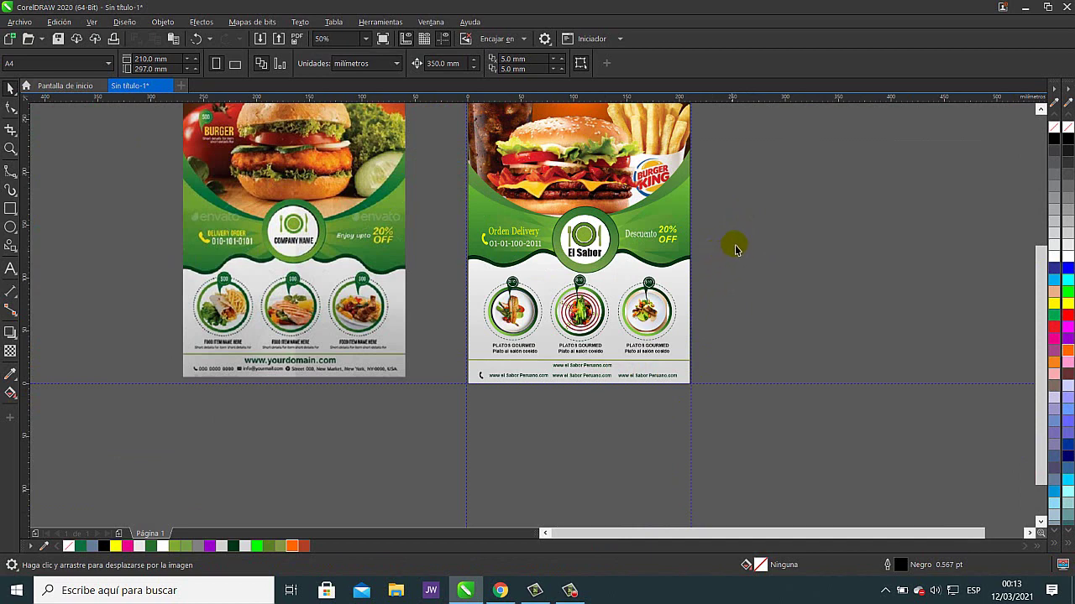
double_click(817, 389)
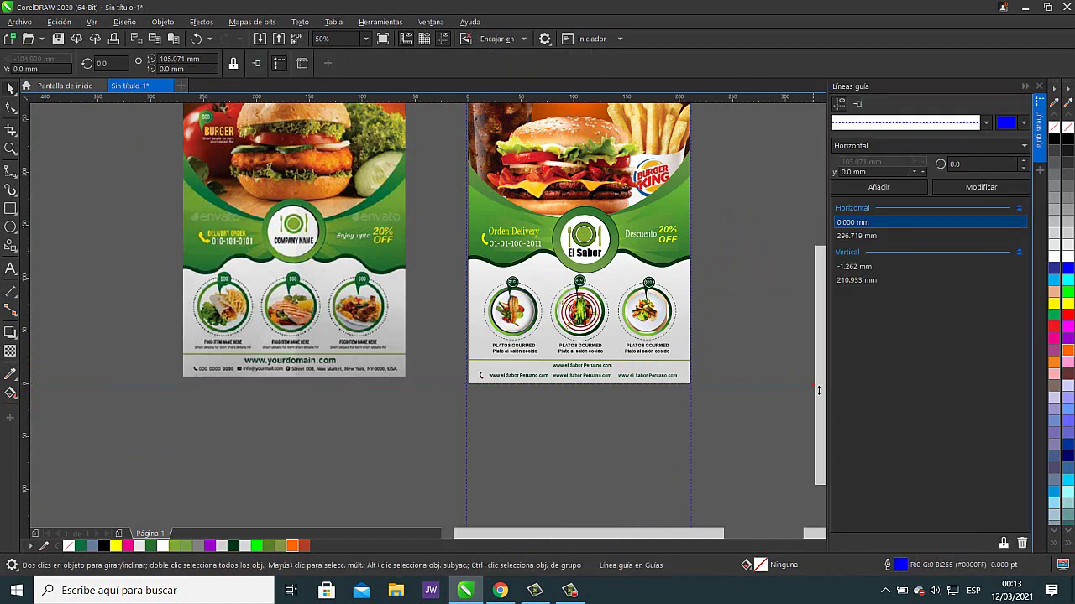
click(833, 252)
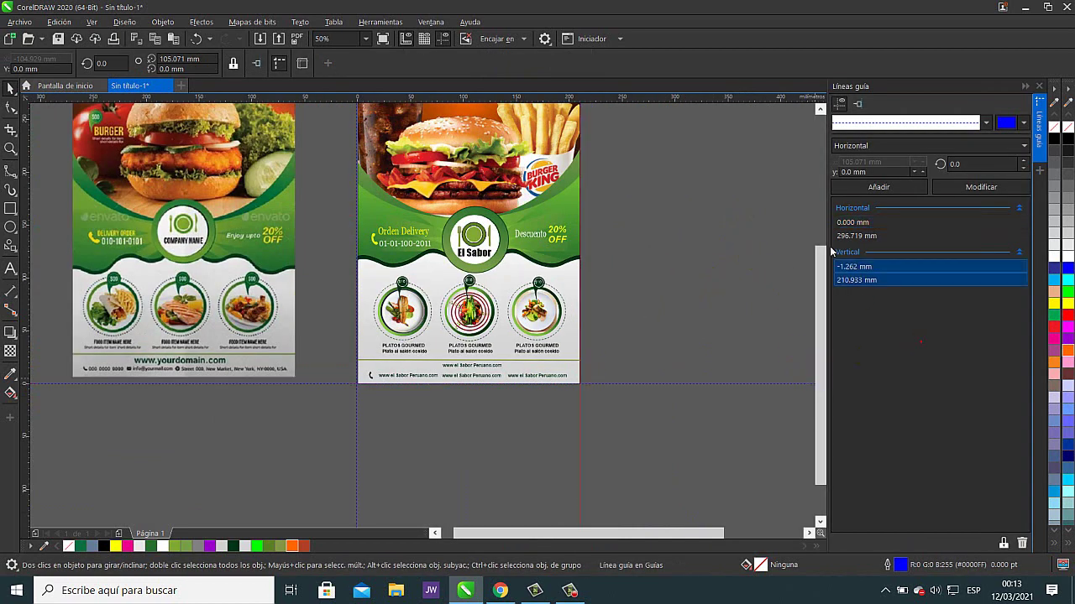
click(1023, 543)
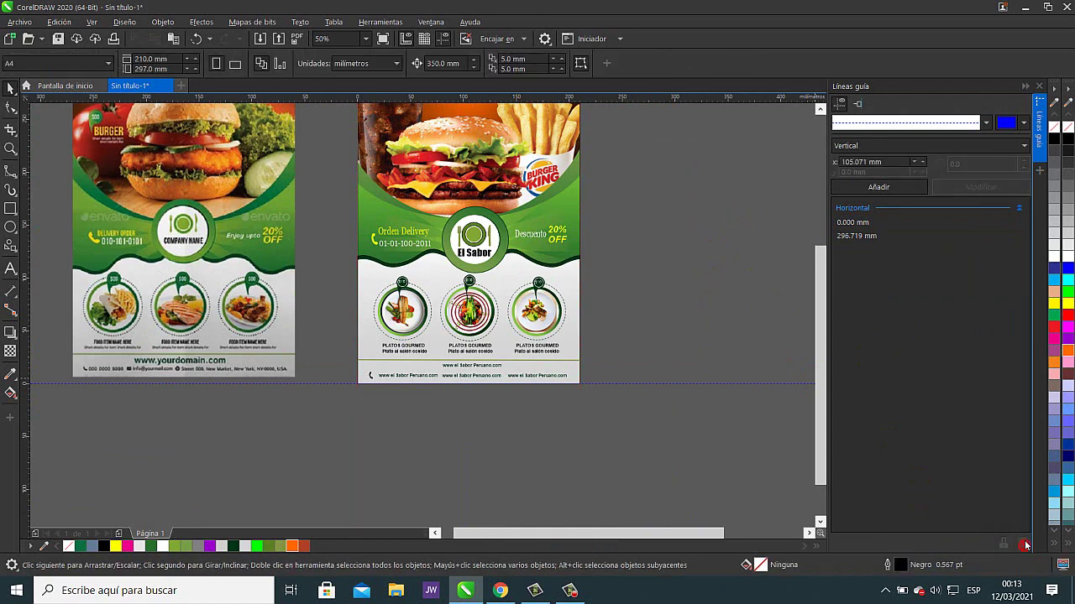
click(1038, 85)
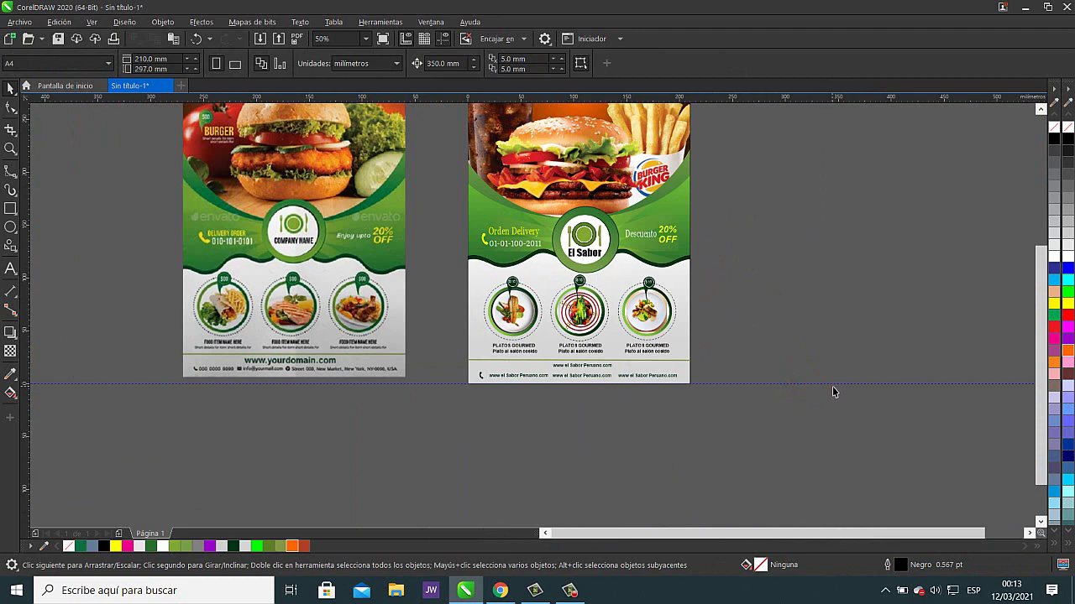
drag(874, 393, 895, 392)
- Delete the two horizontal guidelines at 0 and 296.719 mm
scroll(919, 393, up, 4)
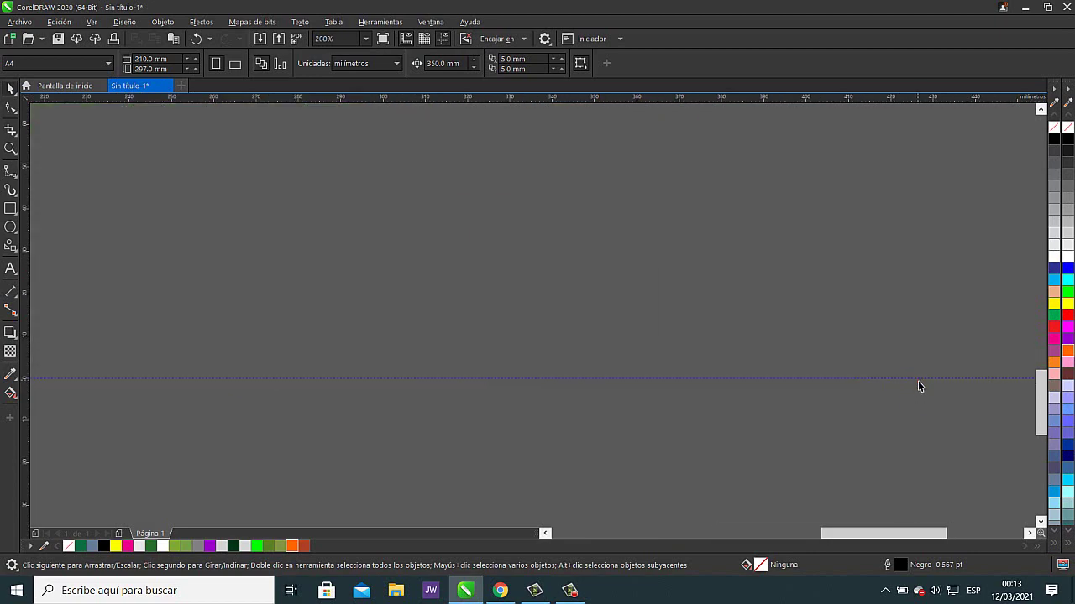
scroll(770, 369, down, 8)
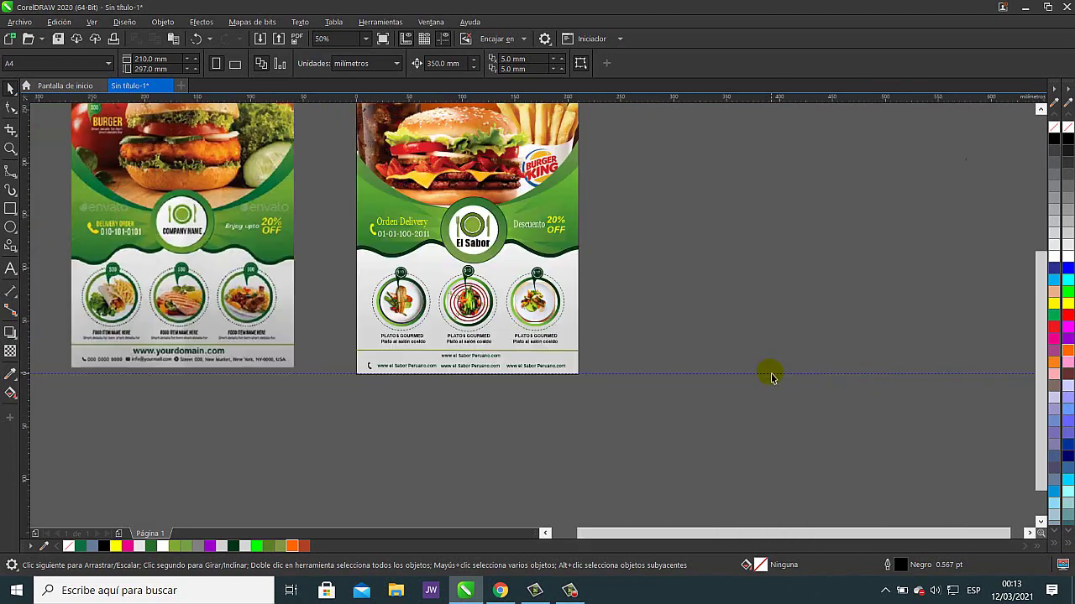
scroll(770, 369, up, 4)
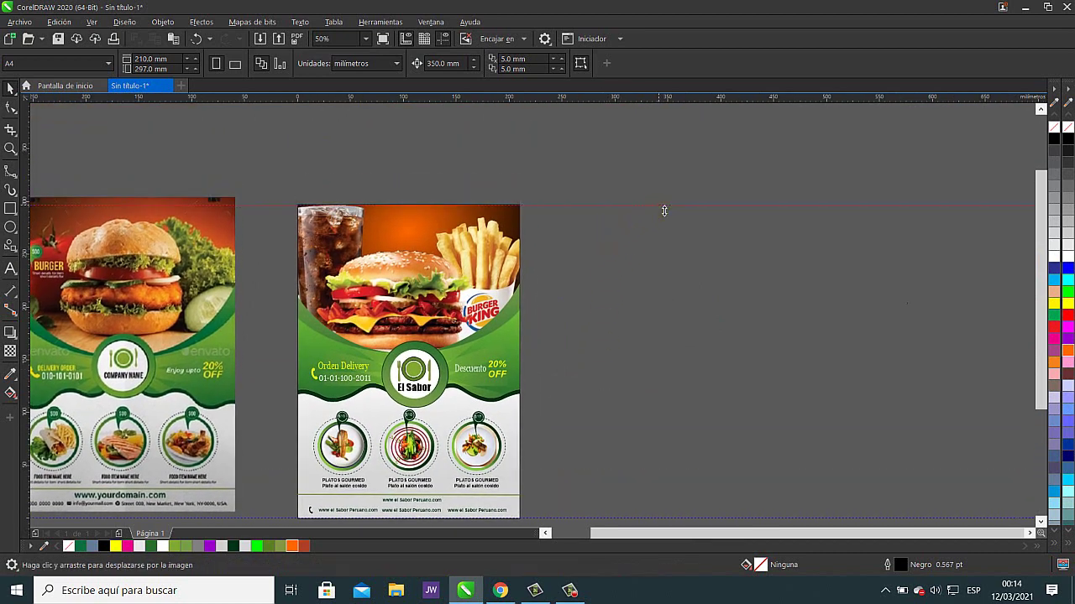
double_click(665, 209)
shift+click(880, 222)
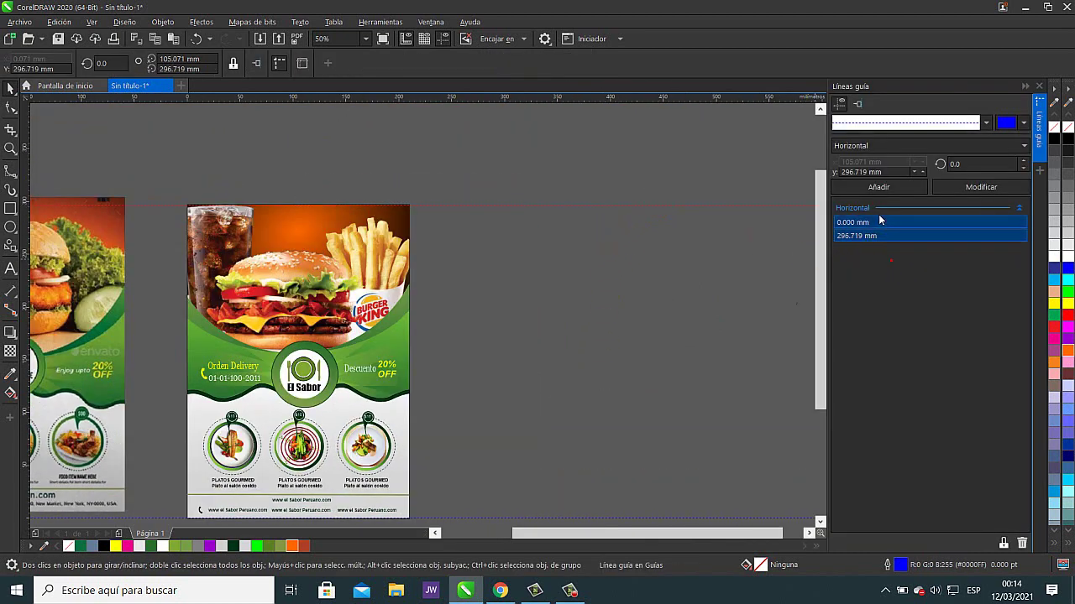
click(1023, 544)
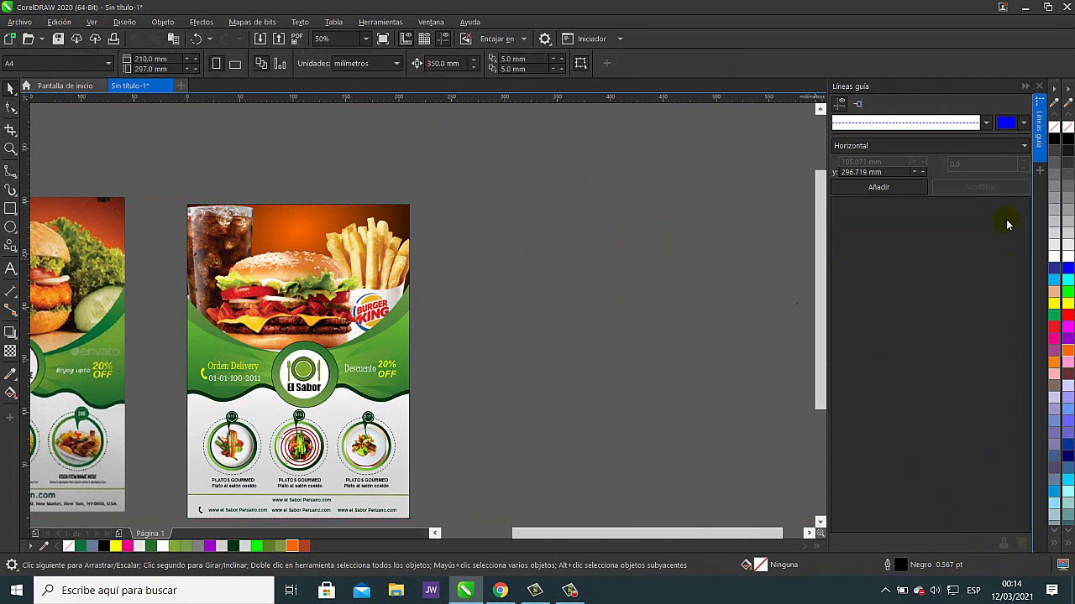
click(1039, 87)
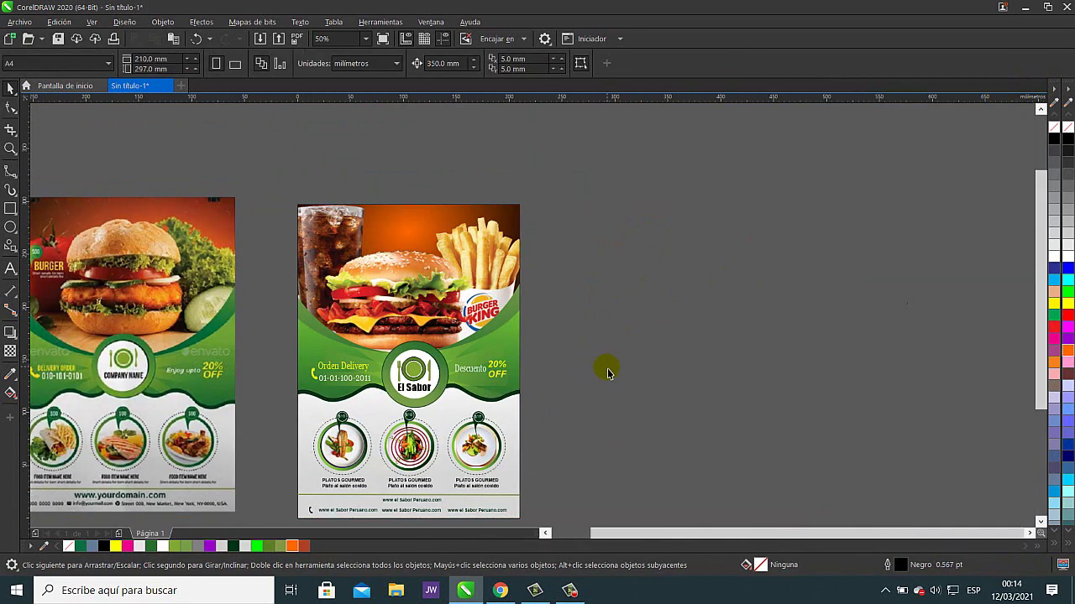
scroll(610, 367, down, 2)
scroll(696, 319, up, 2)
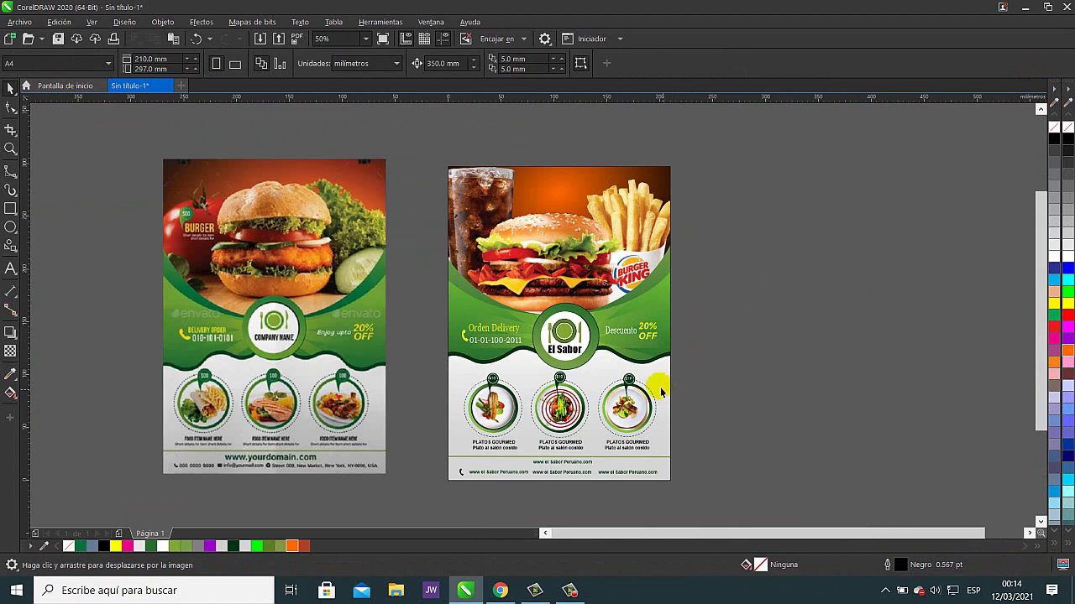
- Shift the reference burger flyer slightly right toward the El Sabor flyer
drag(293, 294, 326, 312)
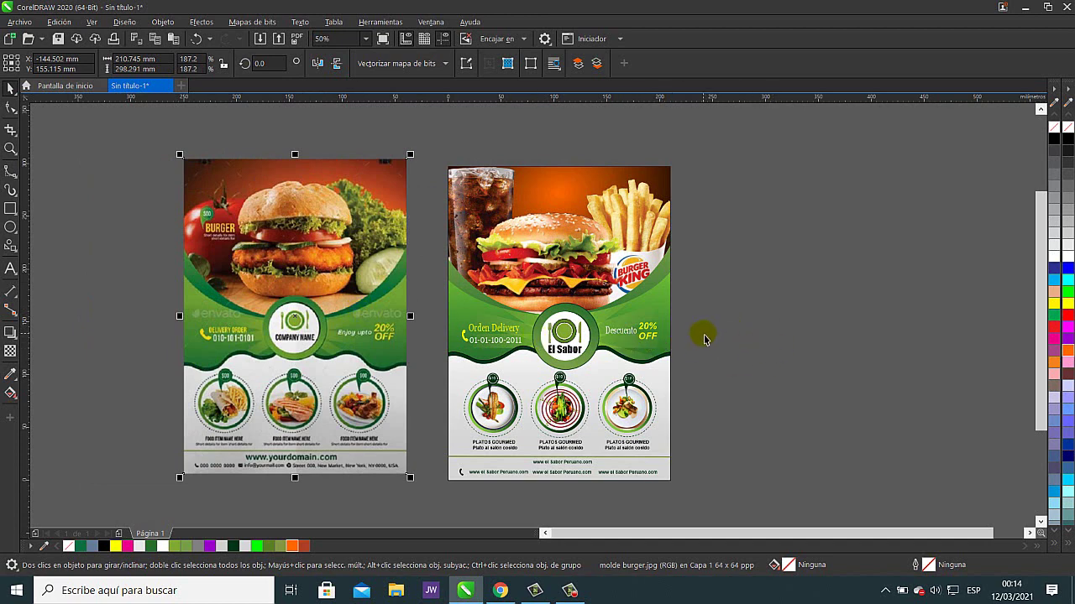
drag(714, 304, 588, 349)
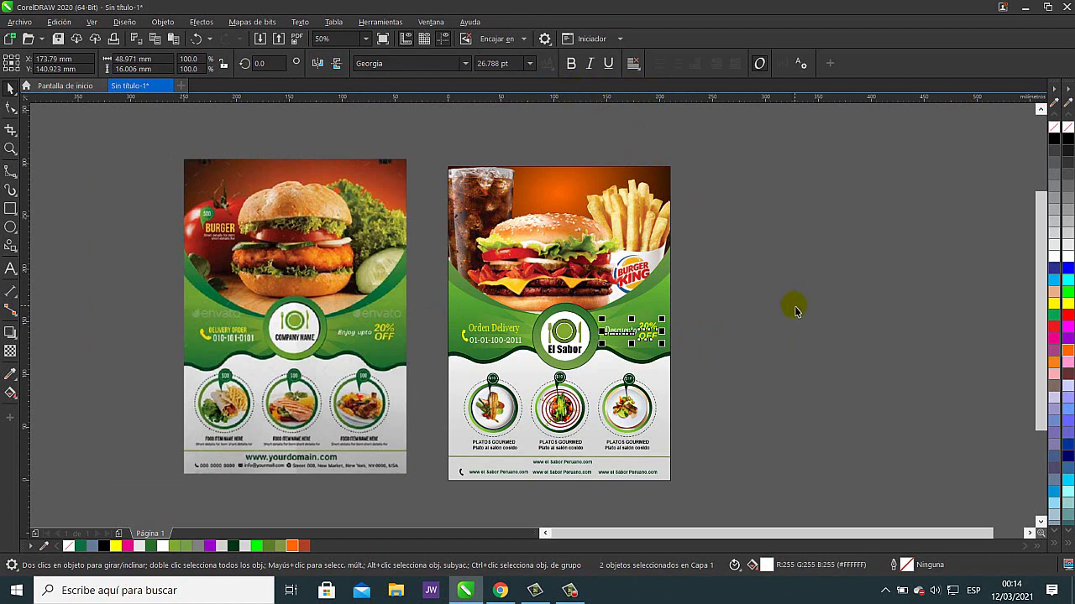
click(771, 326)
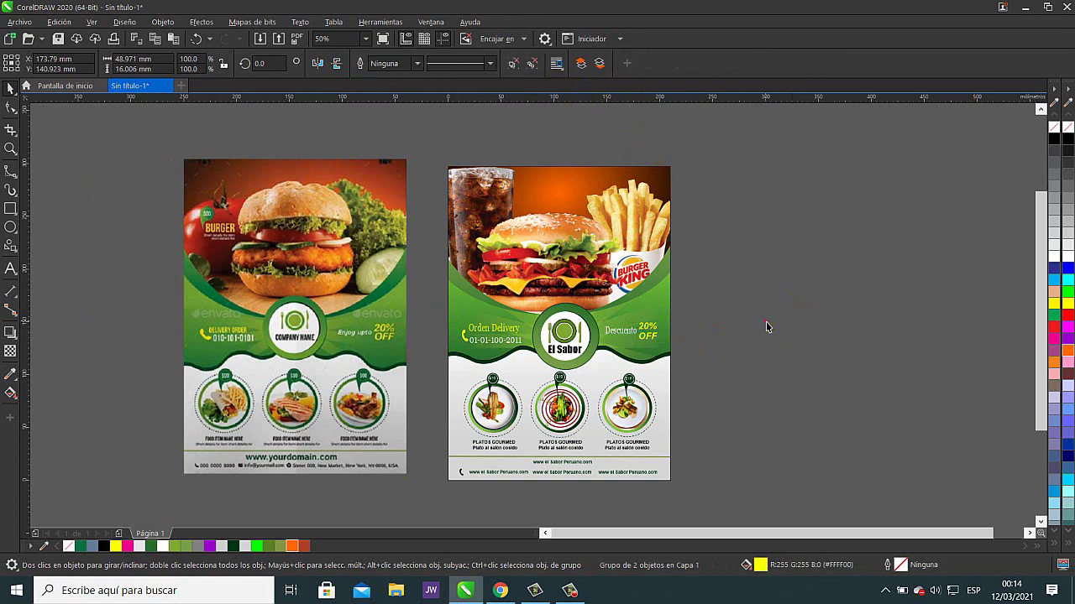
- Undo an accidental move of the food-circles and footer group, leaving it in place
click(649, 411)
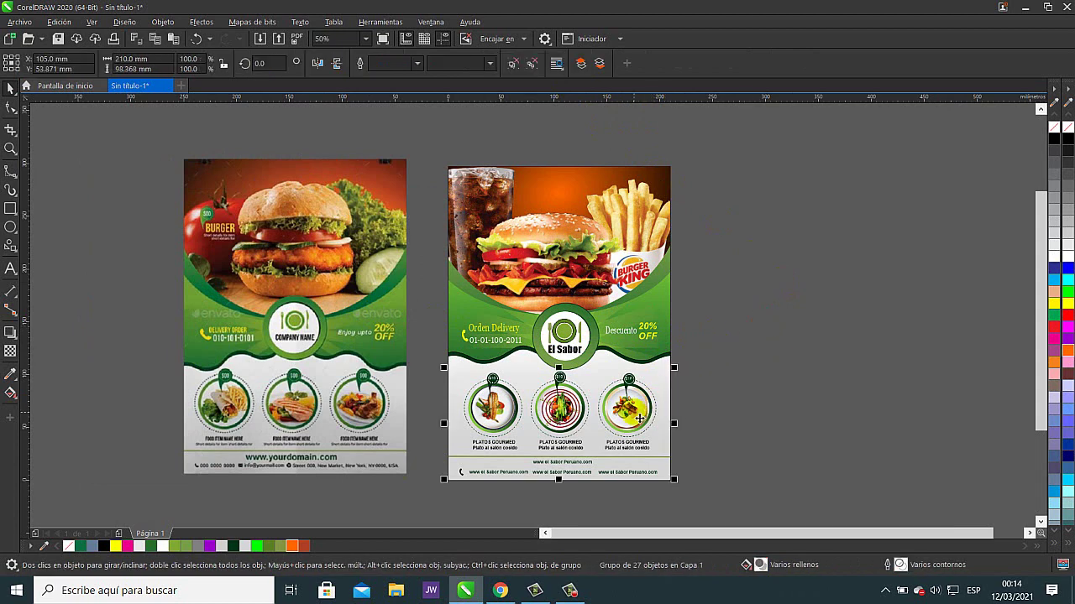
drag(650, 411, 891, 378)
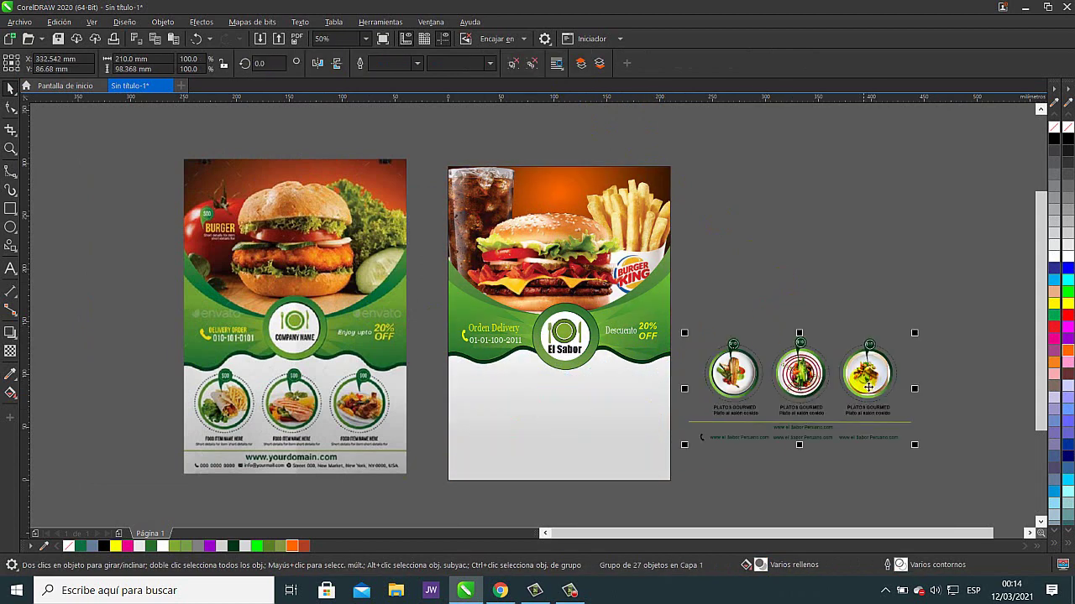
click(196, 39)
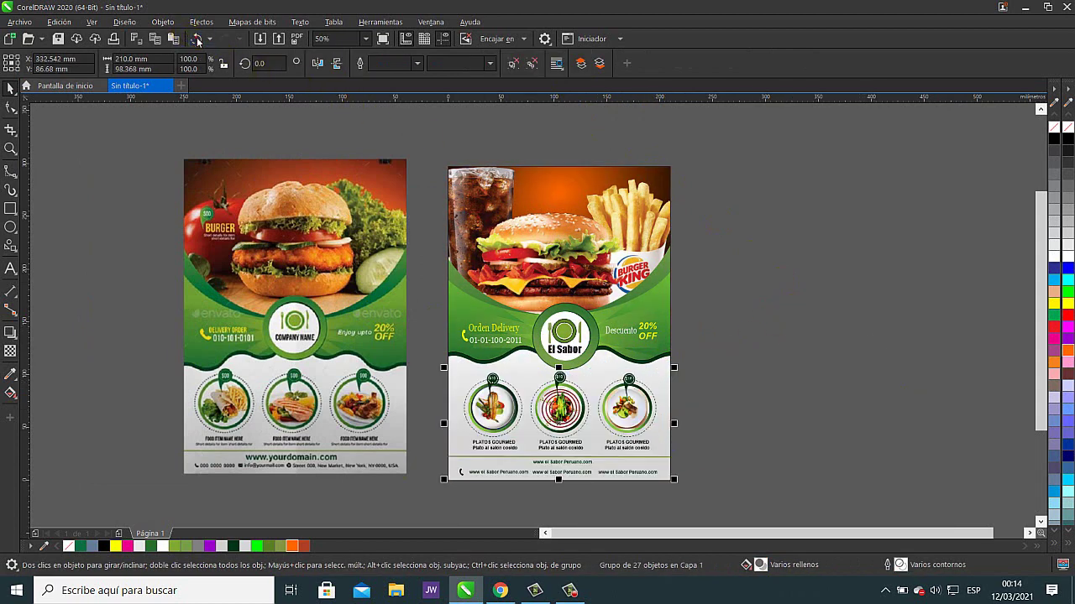
click(819, 326)
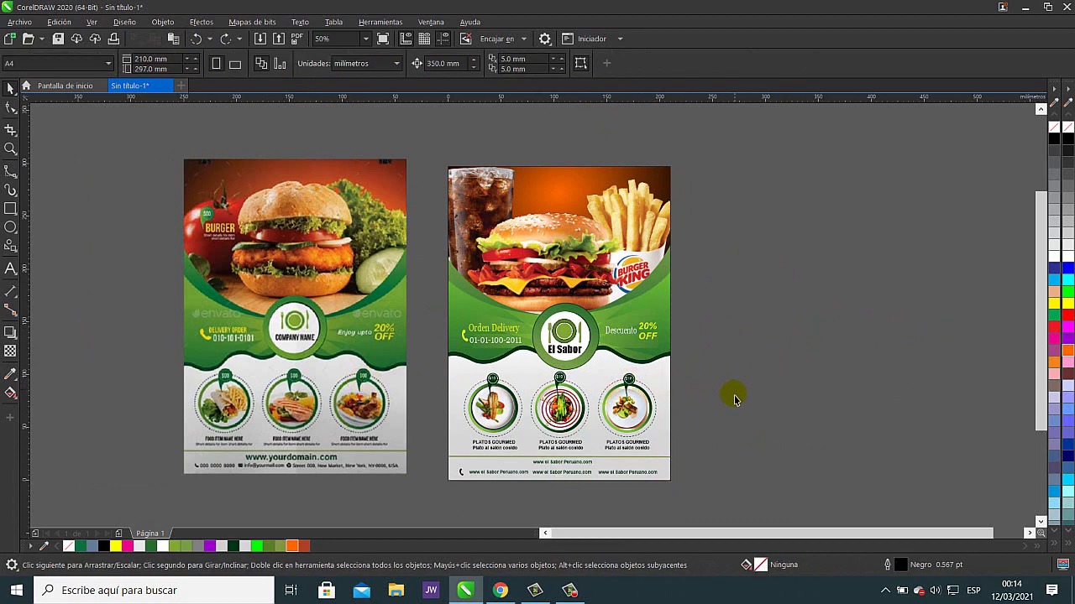
scroll(647, 395, up, 2)
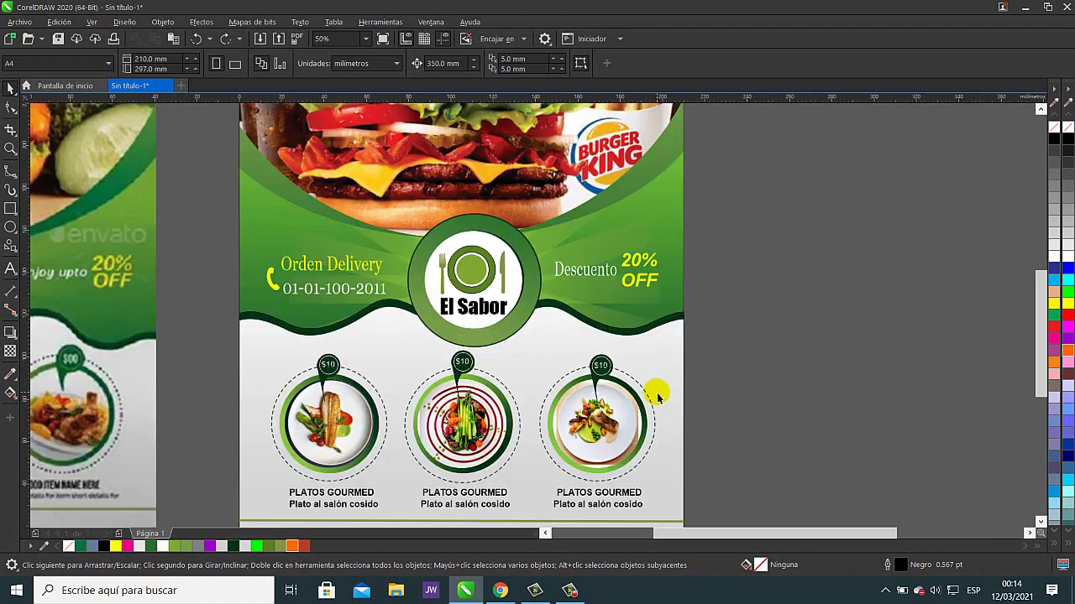
click(605, 384)
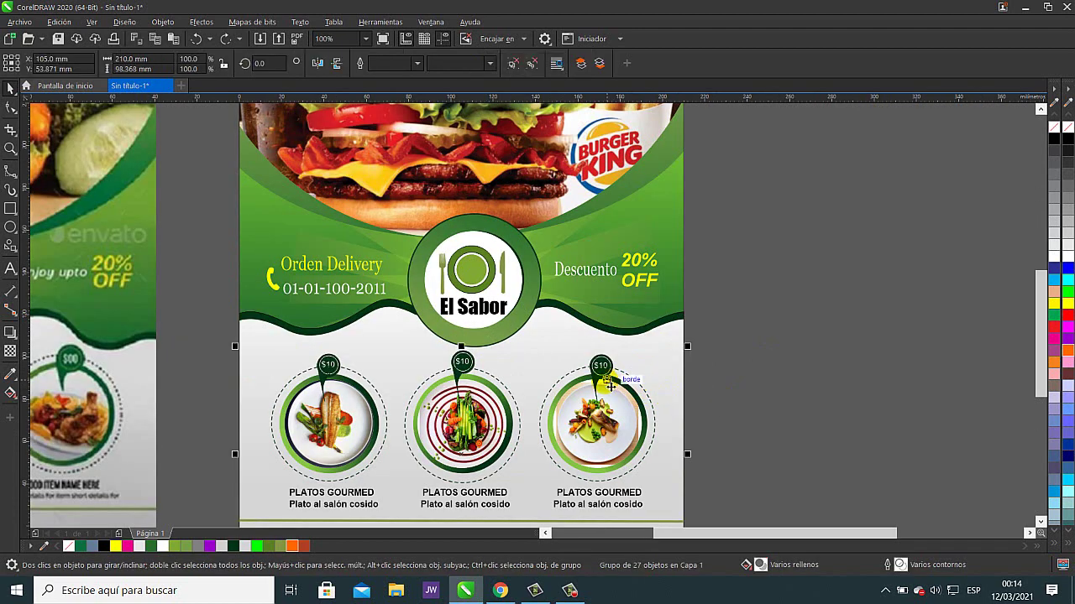
click(793, 402)
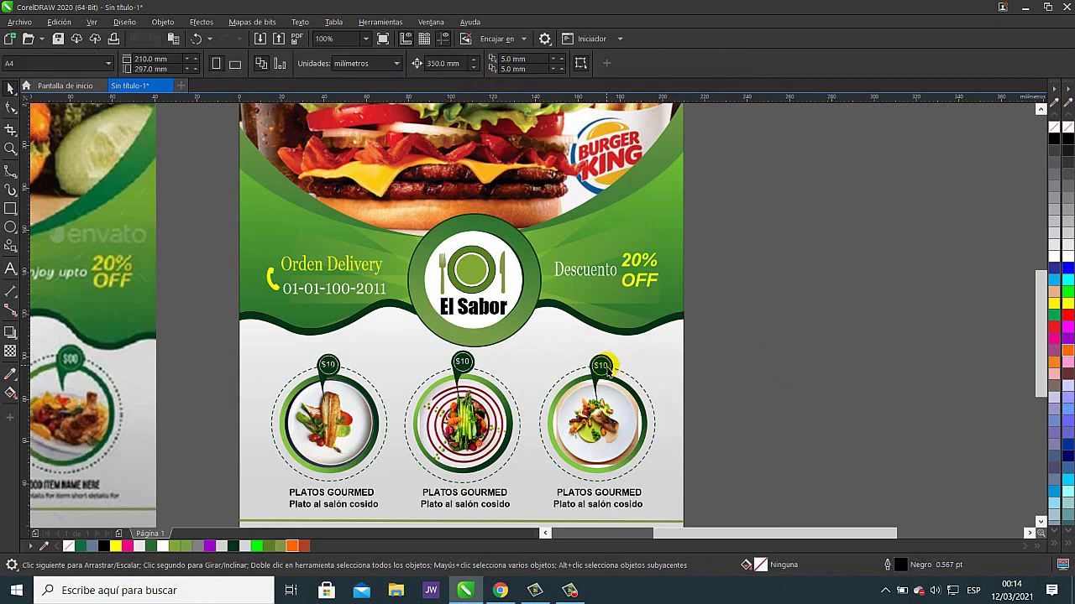
- Check how the $10 ring, dark badge and dashed circle stack, undoing each trial move
scroll(608, 367, up, 4)
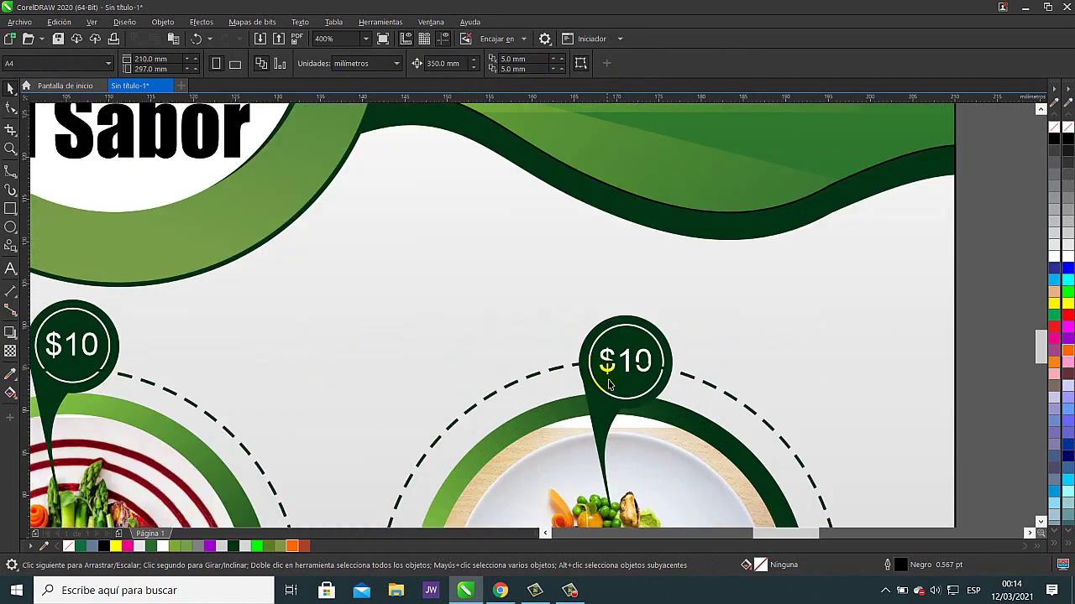
click(624, 391)
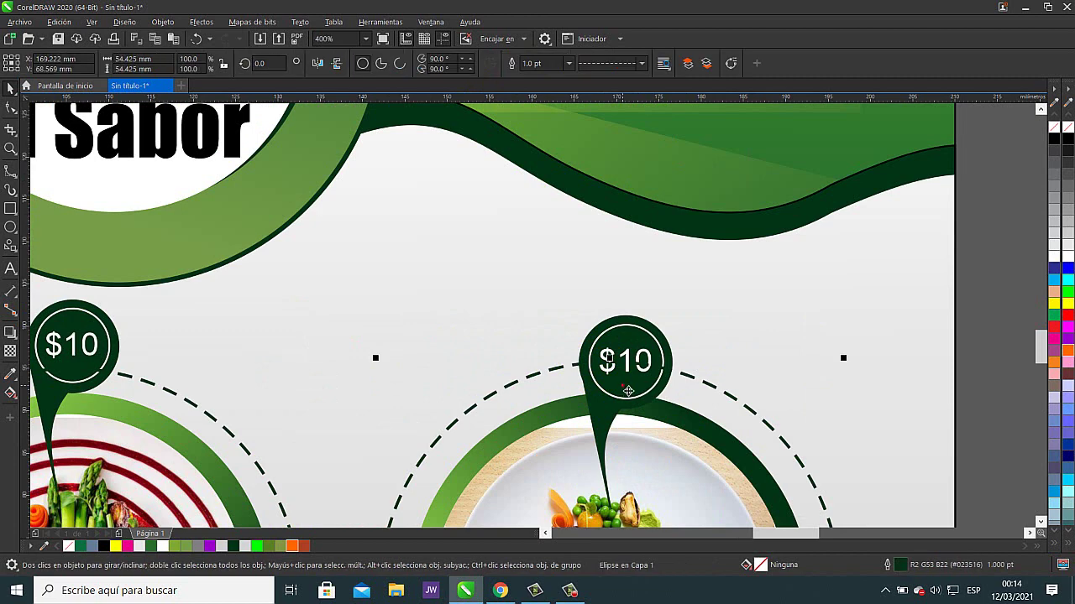
click(657, 335)
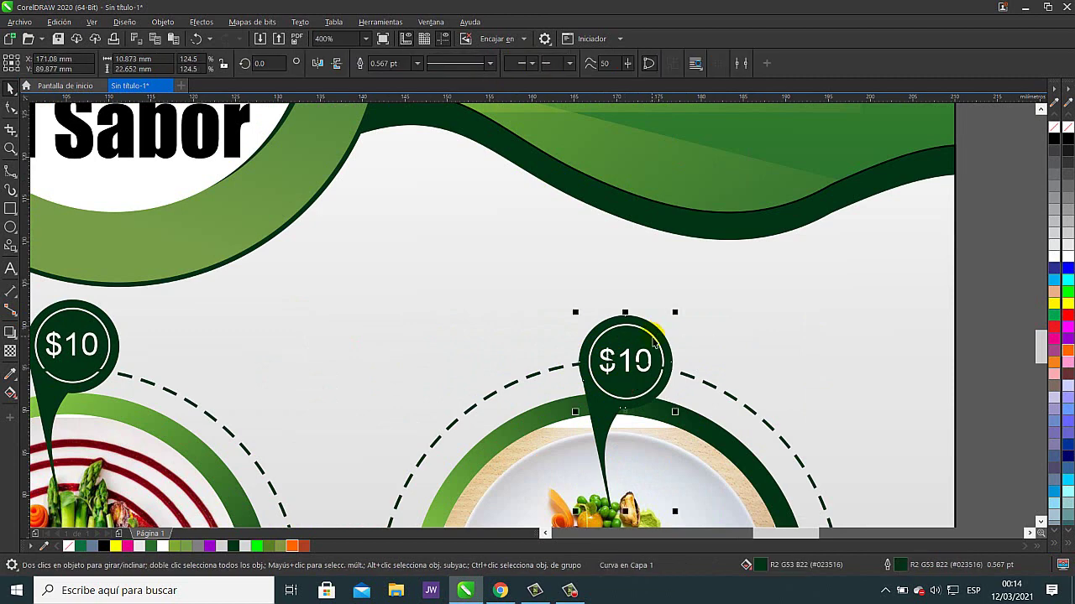
drag(654, 342, 759, 327)
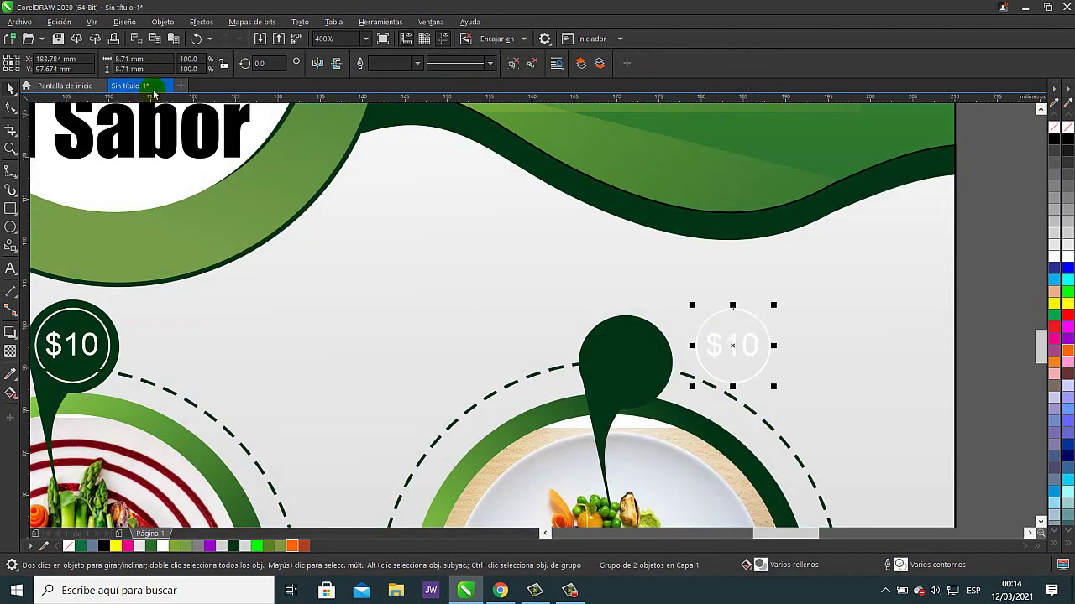
click(197, 38)
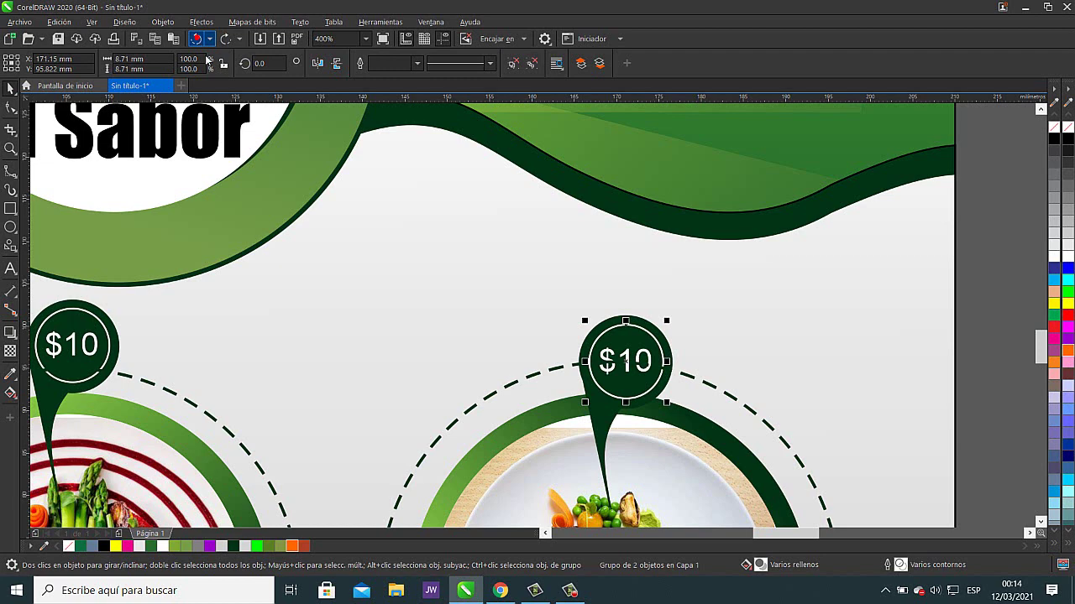
shift+click(608, 425)
drag(608, 425, 676, 392)
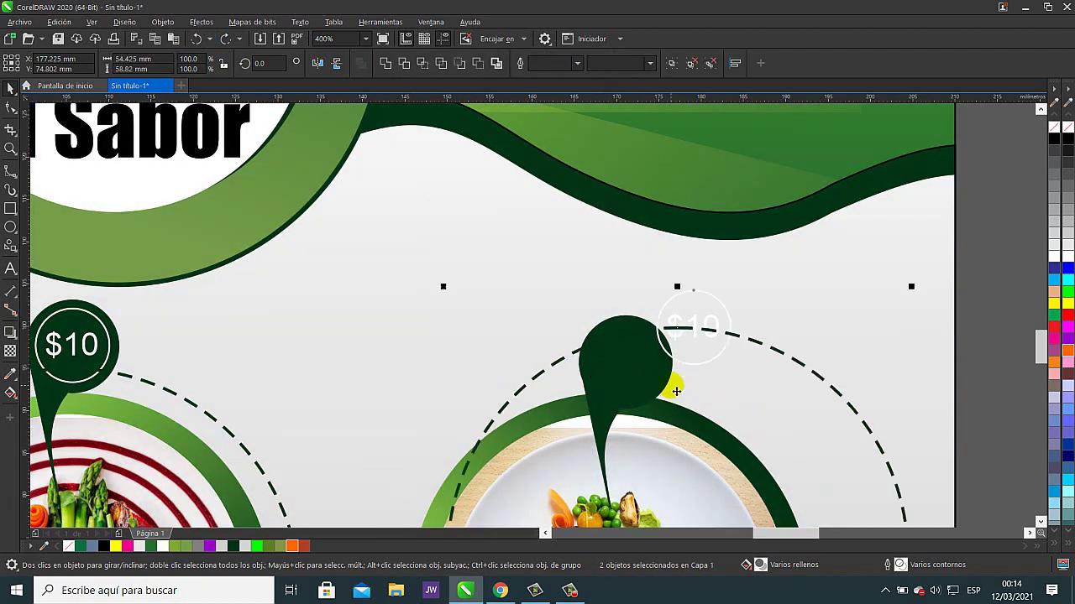
click(197, 38)
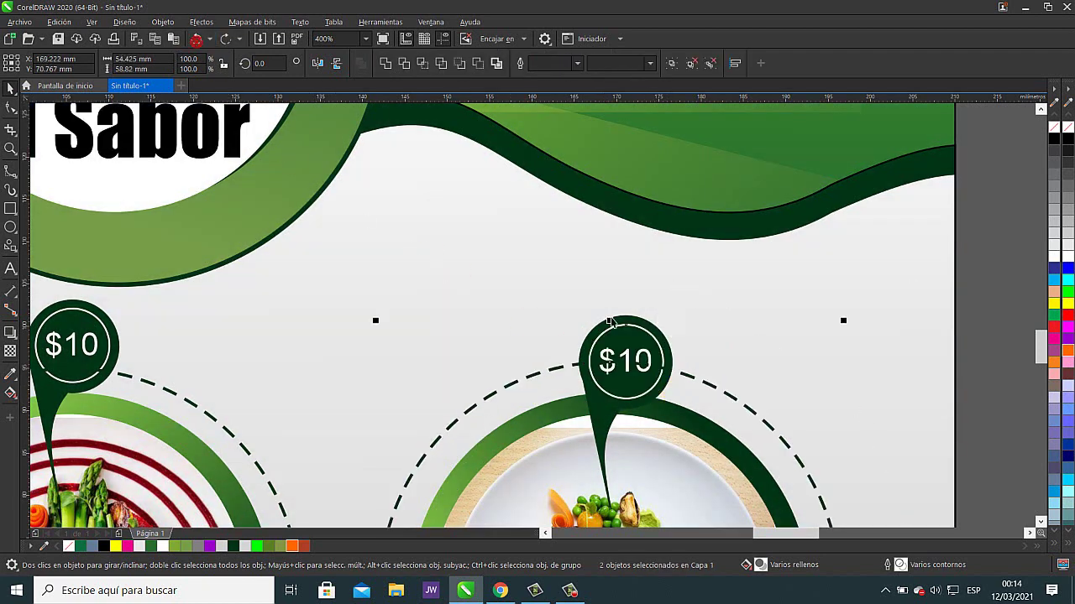
click(971, 314)
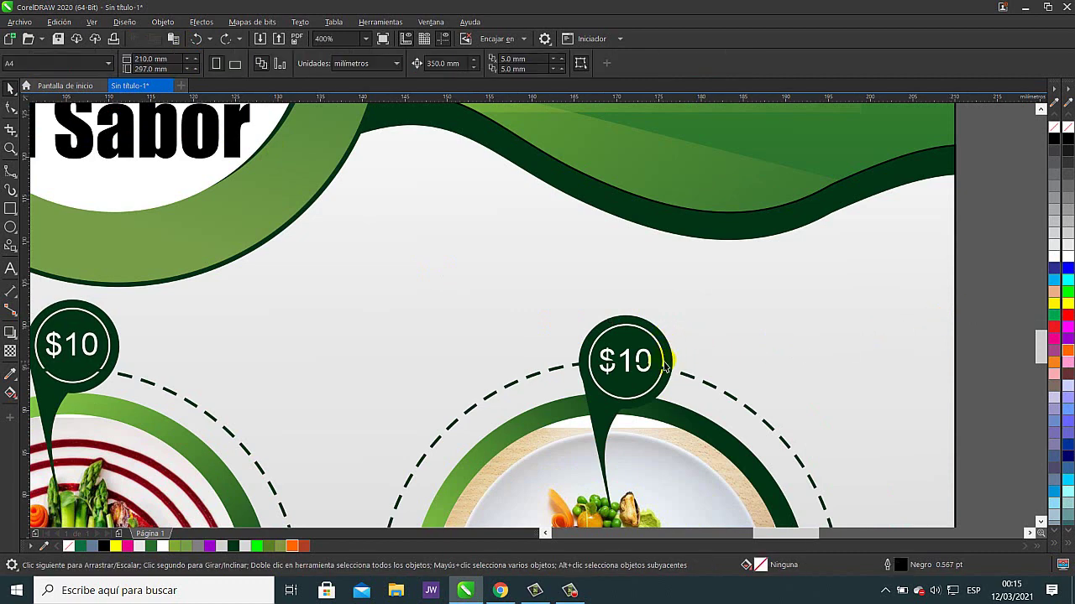
- Group the dark-green badge circle with its white $10 ring
scroll(663, 365, up, 2)
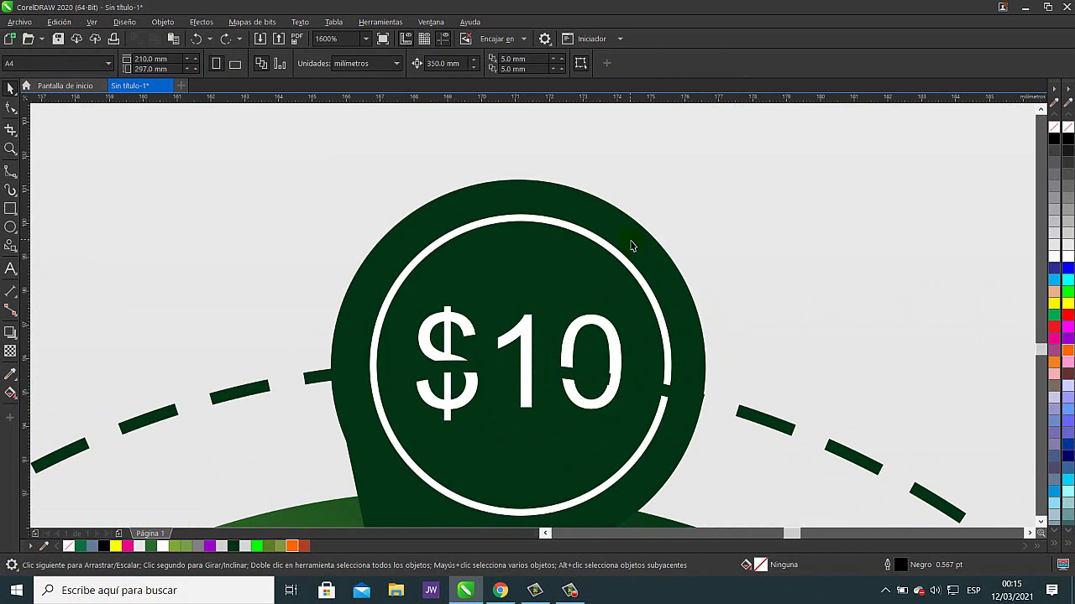
click(632, 246)
drag(636, 243, 689, 213)
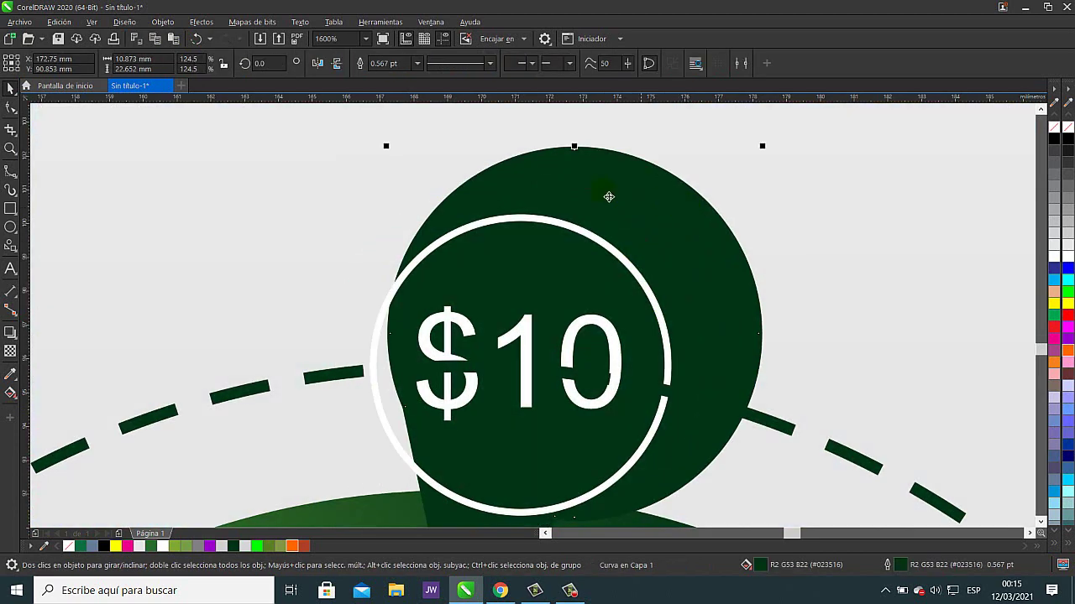
click(195, 39)
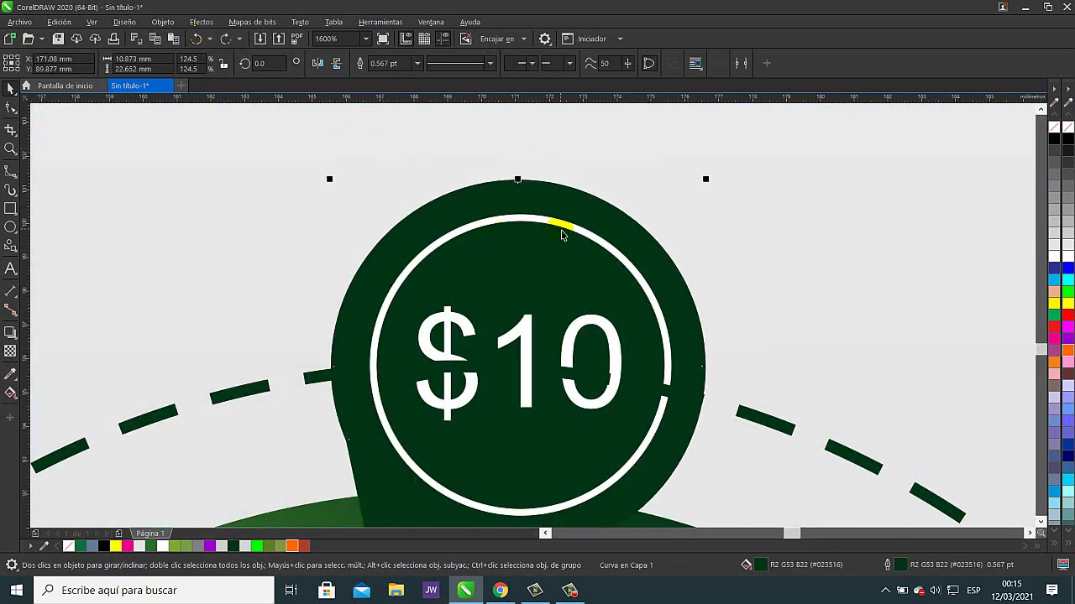
shift+click(569, 232)
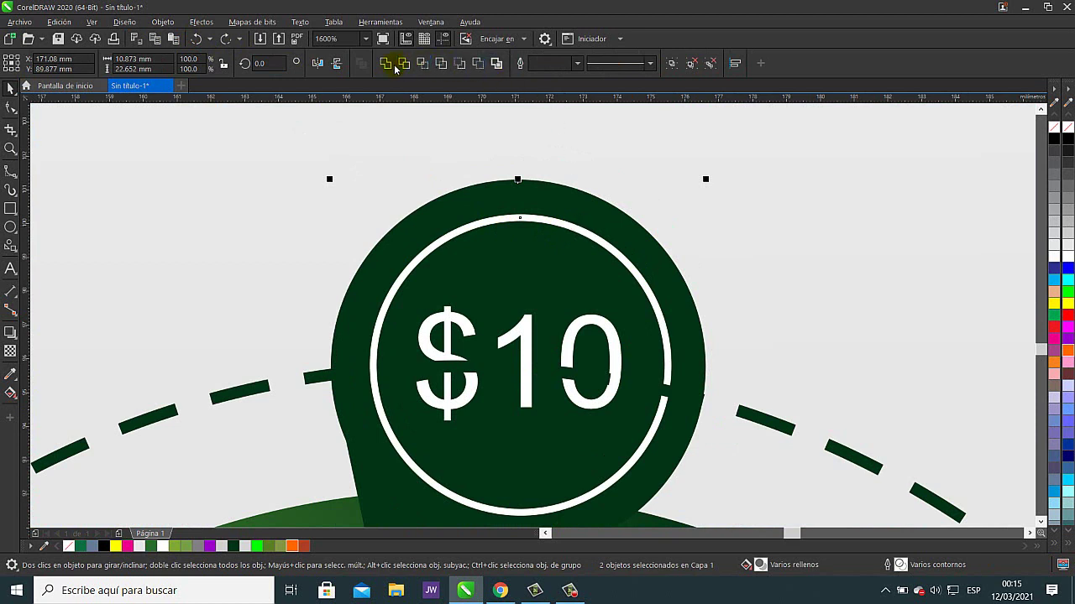
click(670, 64)
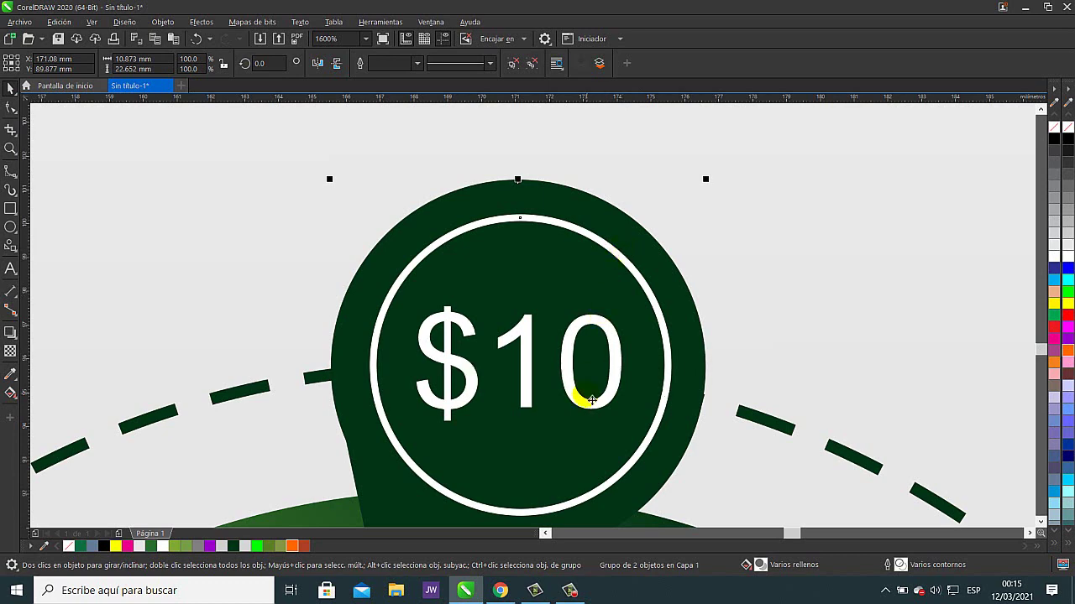
- Enlarge the grouped $10 badge to about 119%
scroll(502, 430, down, 2)
scroll(497, 426, down, 3)
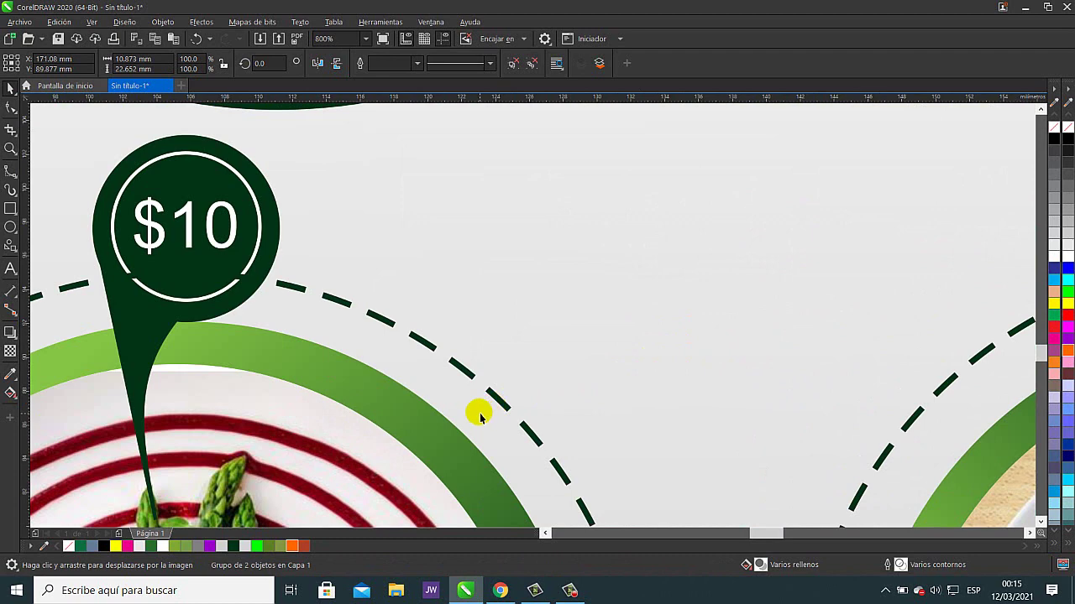
scroll(756, 344, down, 2)
scroll(827, 351, down, 1)
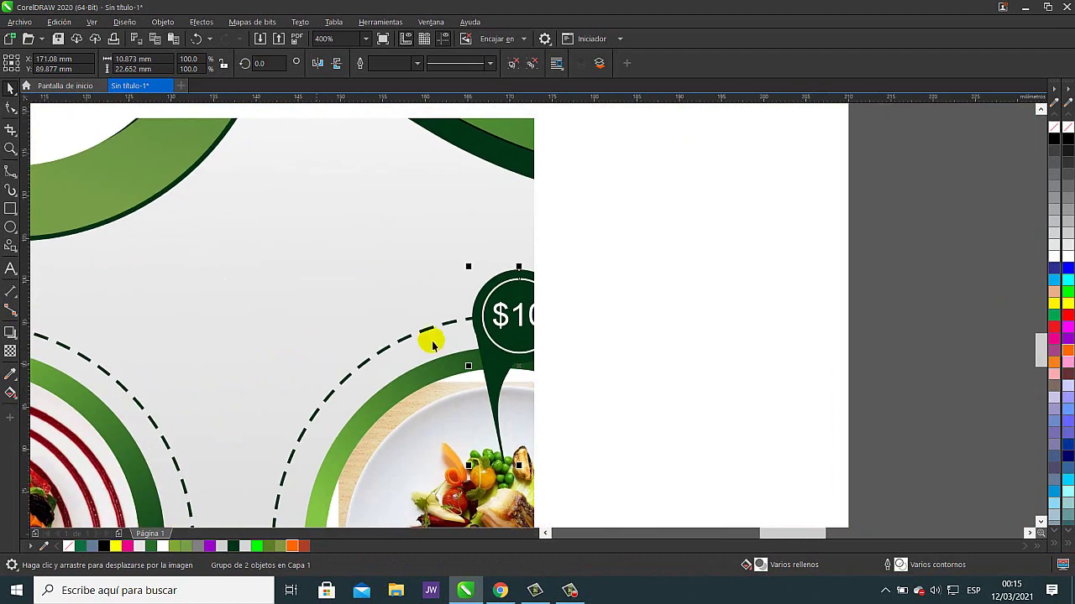
drag(569, 267, 614, 236)
scroll(610, 304, down, 1)
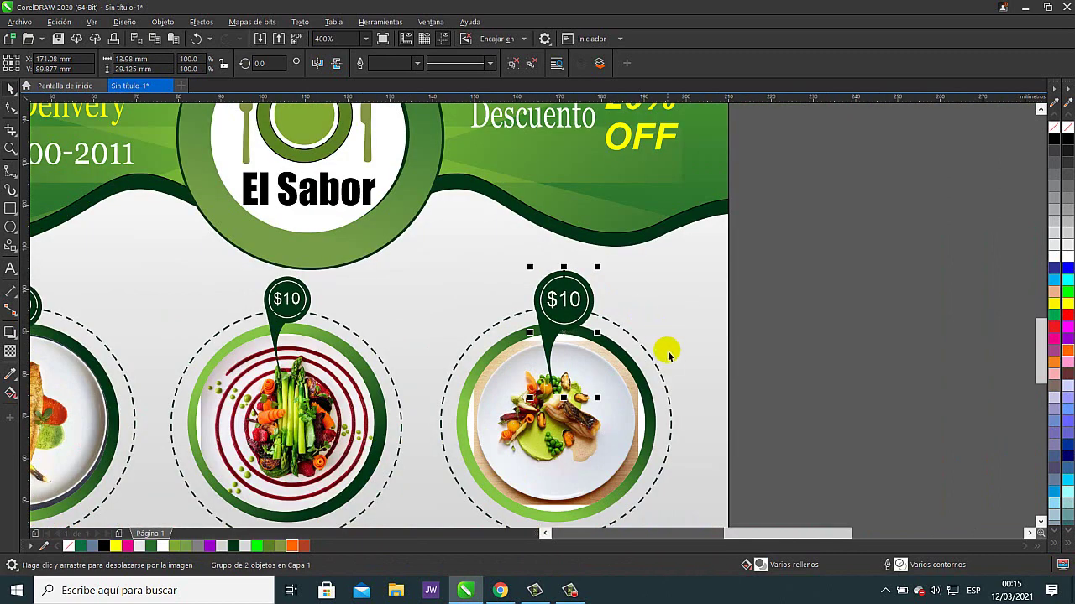
- Delete the old $10 badges and their leftover pieces from the middle and left plates
click(308, 287)
key(Delete)
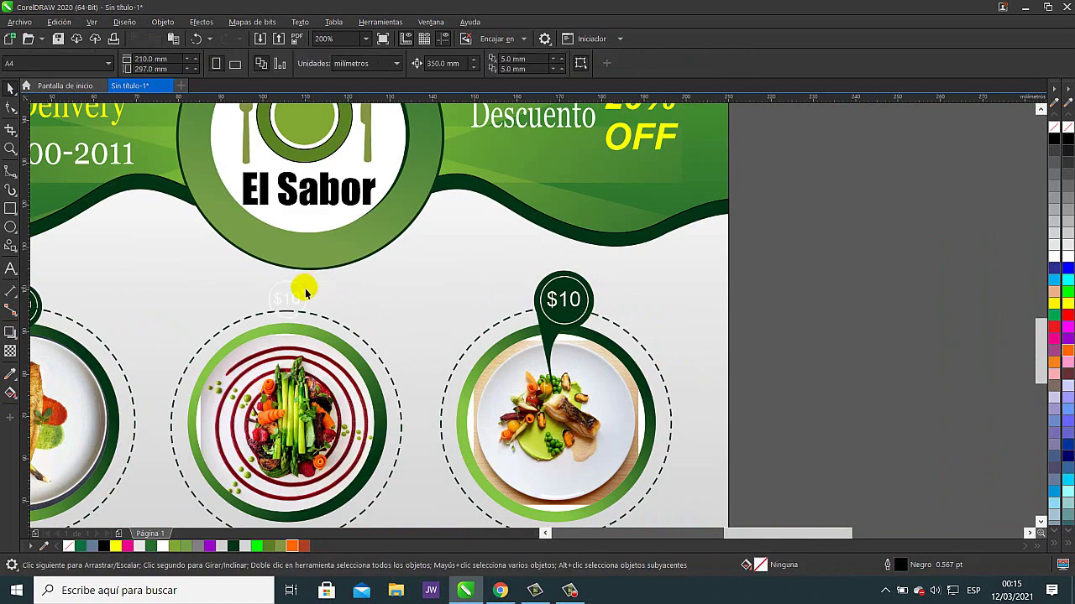
click(295, 296)
key(Delete)
drag(264, 342, 720, 349)
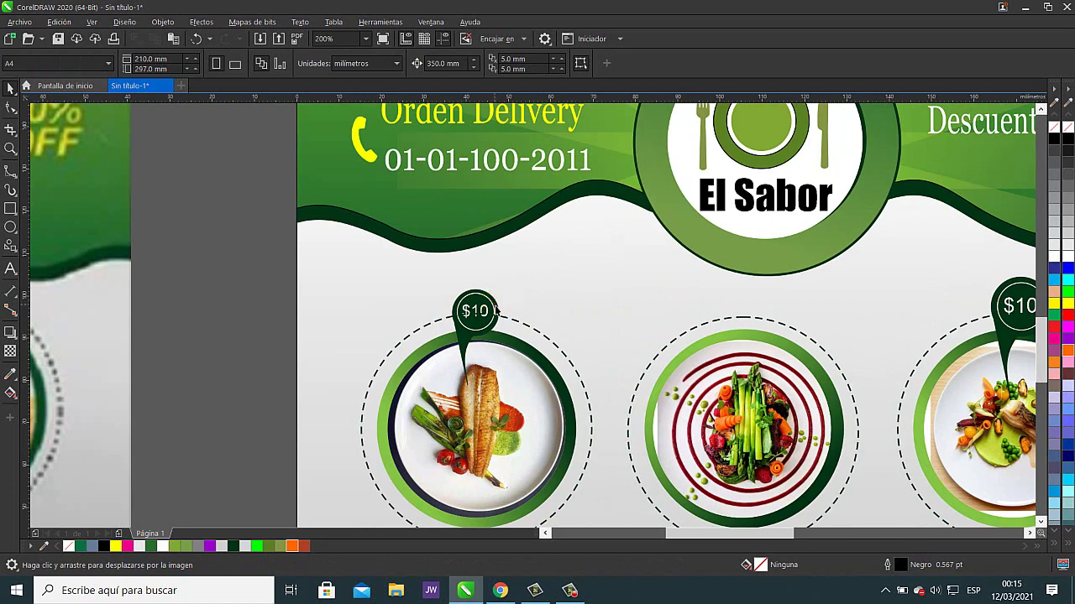
click(495, 307)
key(Delete)
click(491, 312)
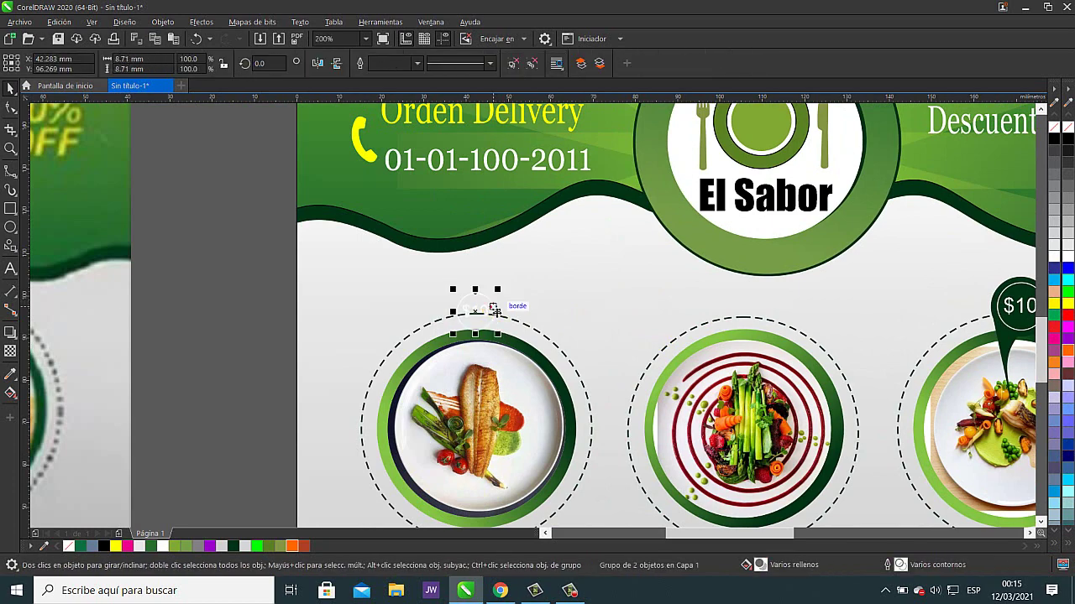
key(Delete)
- Copy the enlarged $10 badge onto the left and middle plates, centering the middle one
key(h)
drag(841, 337, 682, 369)
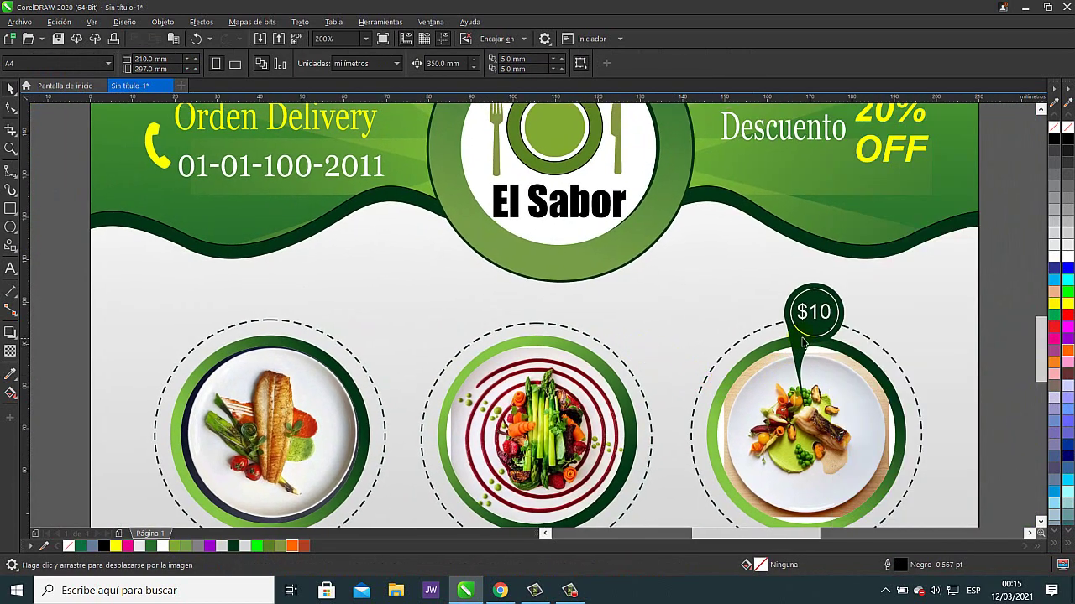
key(space)
drag(819, 336, 250, 336)
scroll(429, 370, down, 4)
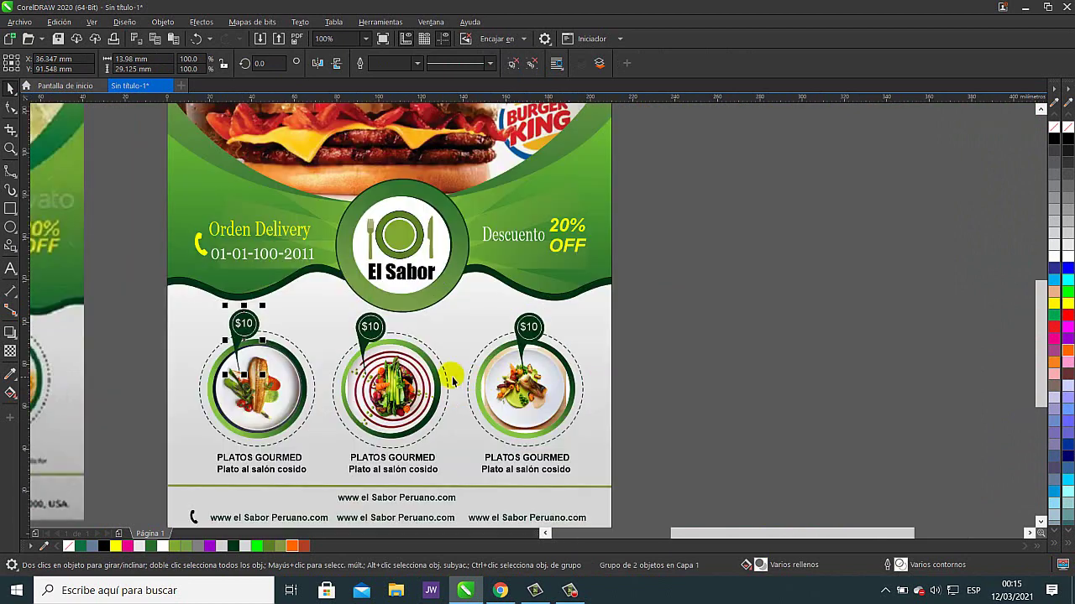
scroll(512, 379, up, 2)
drag(370, 337, 386, 338)
click(681, 353)
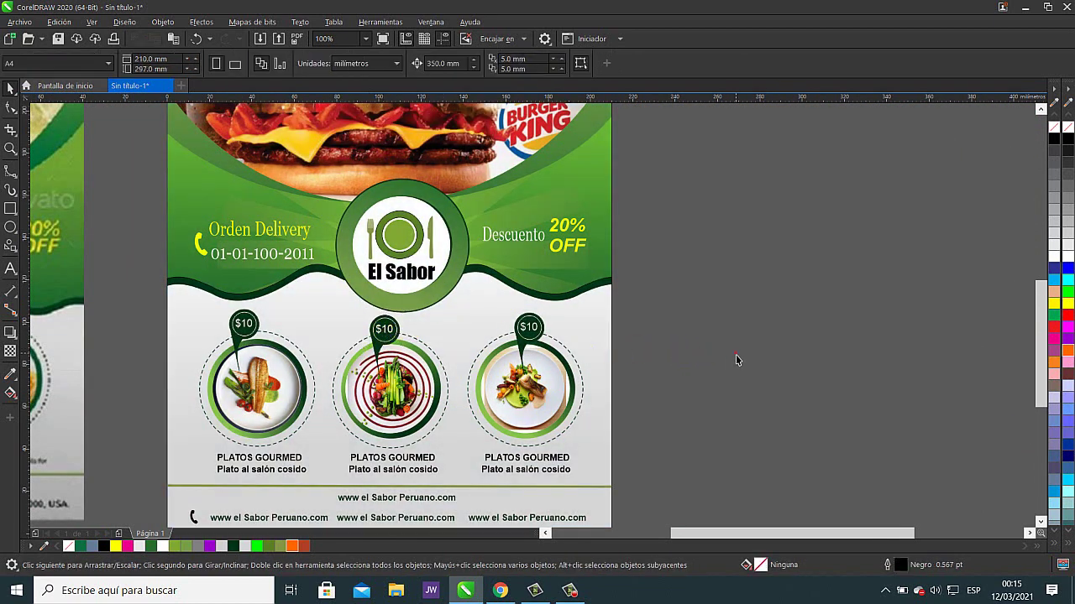
- Set the nudge distance to 0.1 mm
click(531, 334)
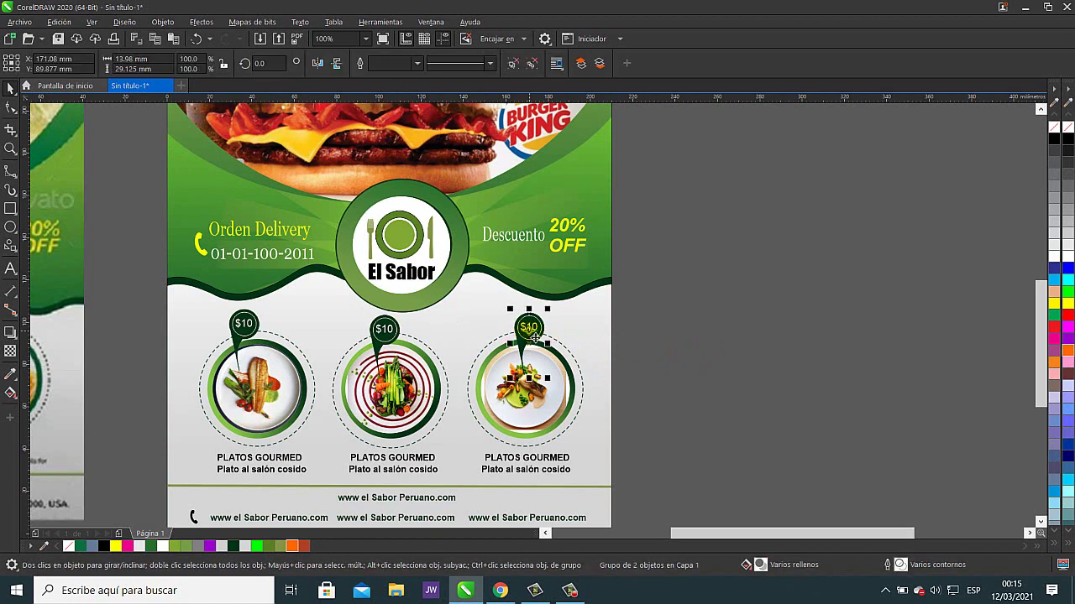
click(699, 349)
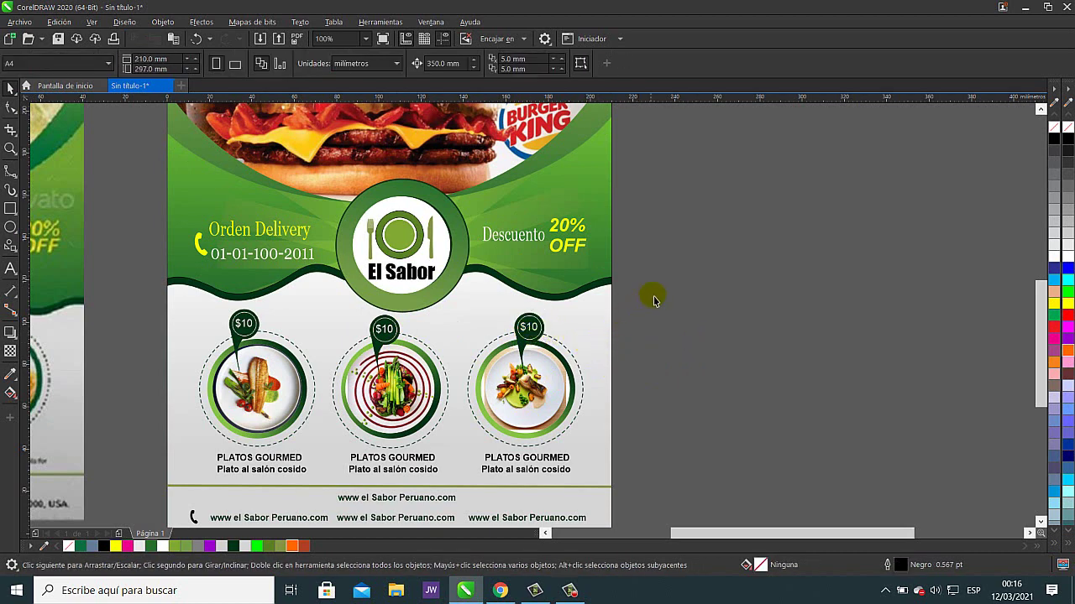
drag(464, 63, 407, 67)
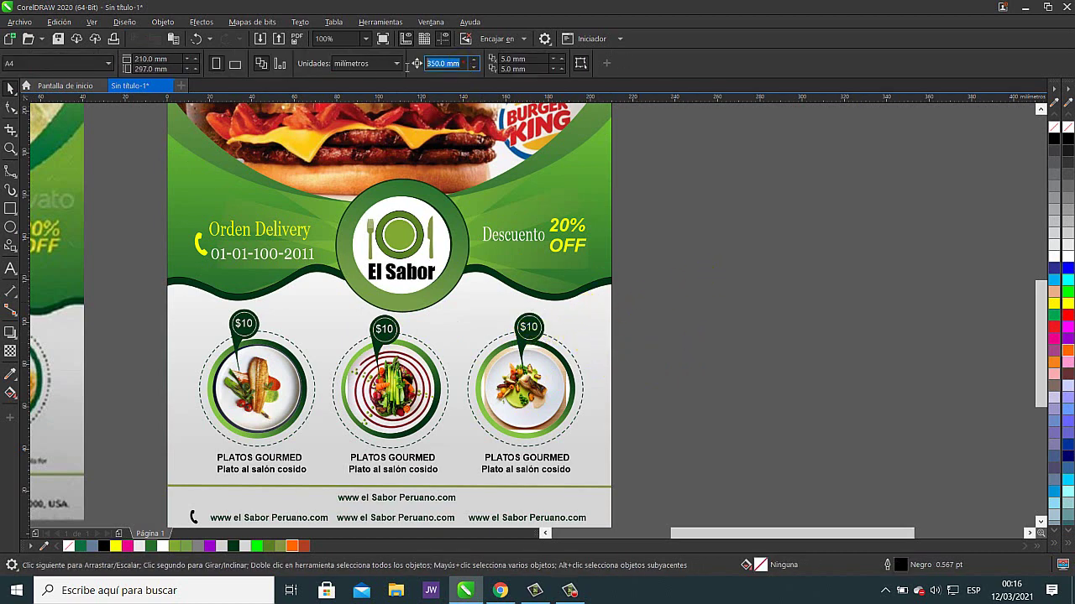
text(0.1)
key(Return)
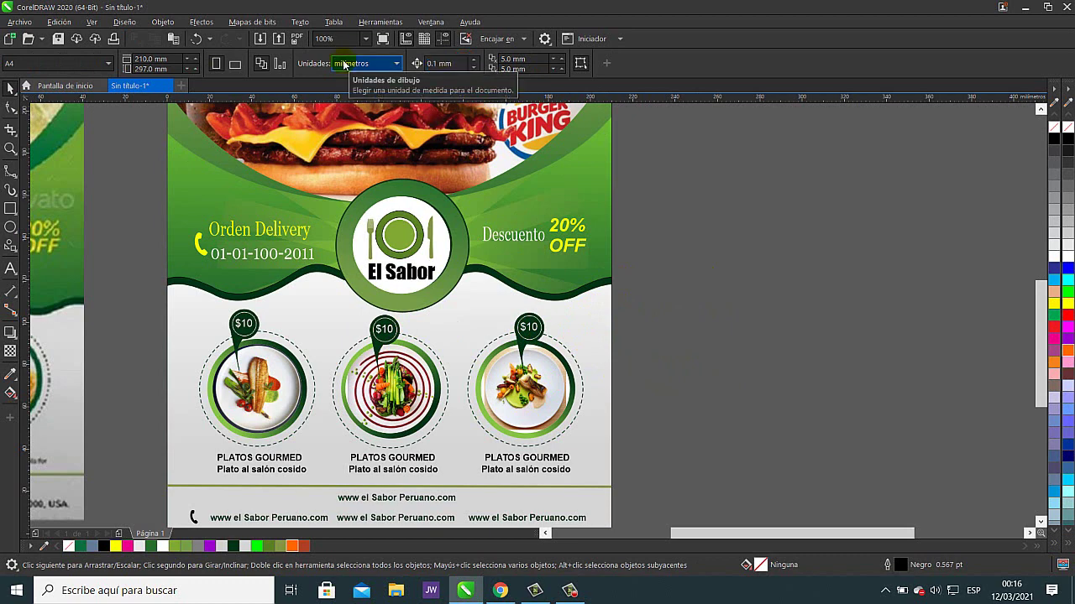
- Nudge the right and left $10 badges slightly down toward their plates
click(529, 329)
click(612, 340)
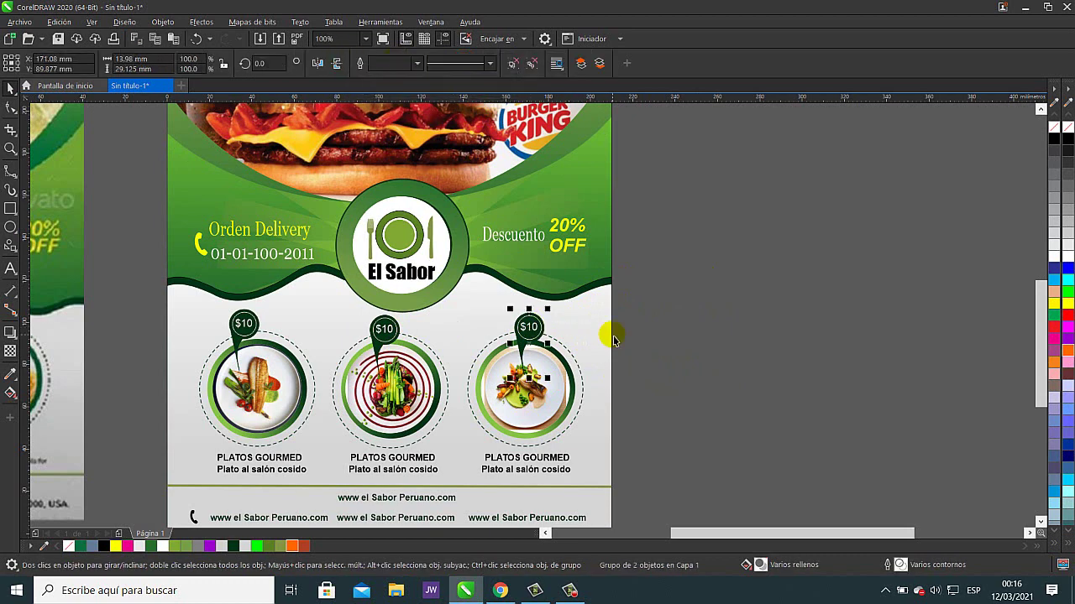
key(Down)
key(Down)
key(Down)
key(Down)
key(Down)
key(Down)
key(Down)
key(Down)
key(Down)
key(Down)
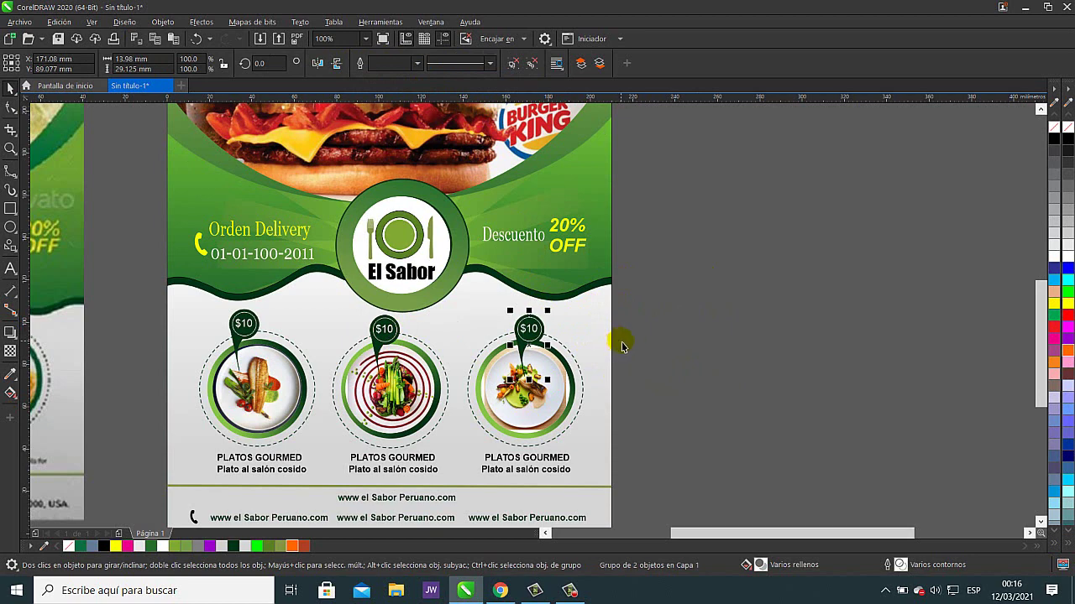
click(246, 329)
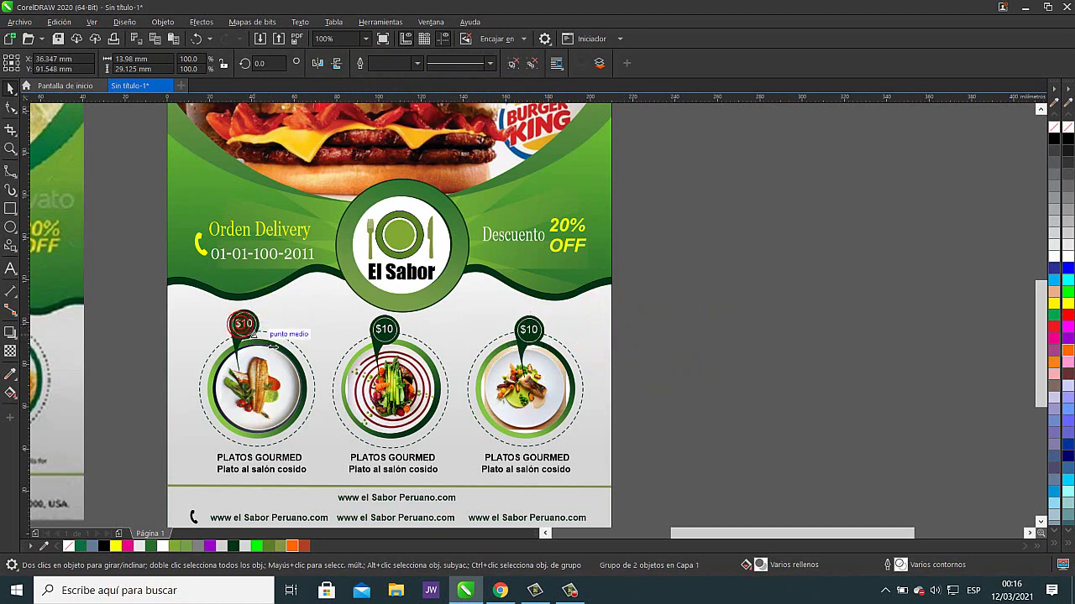
key(Down)
key(Down)
key(Down)
key(Down)
key(Down)
key(Down)
key(Down)
key(Down)
key(Down)
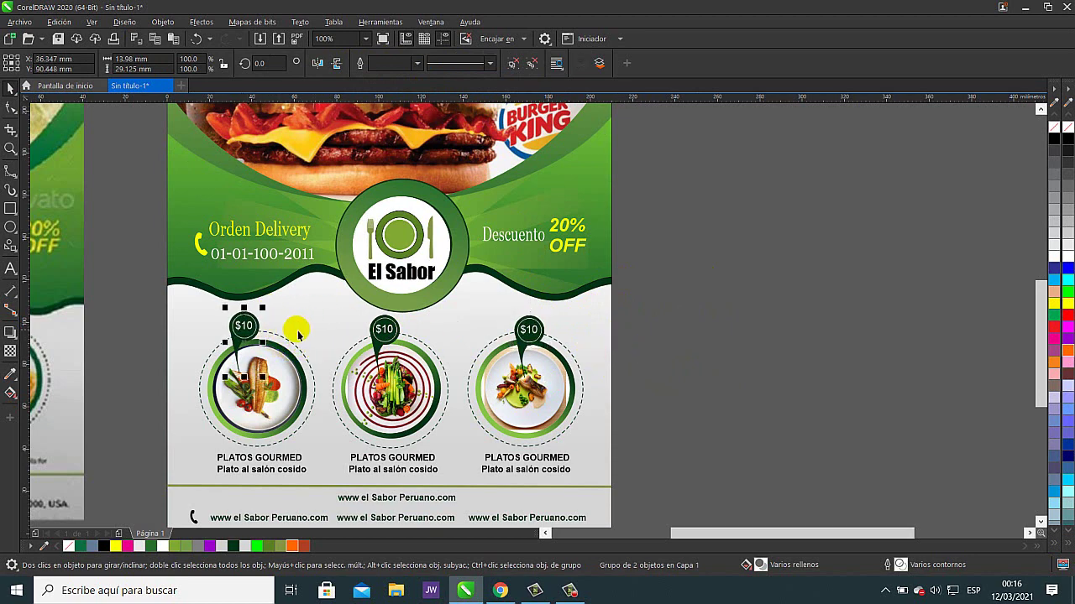
click(655, 362)
drag(472, 422, 567, 370)
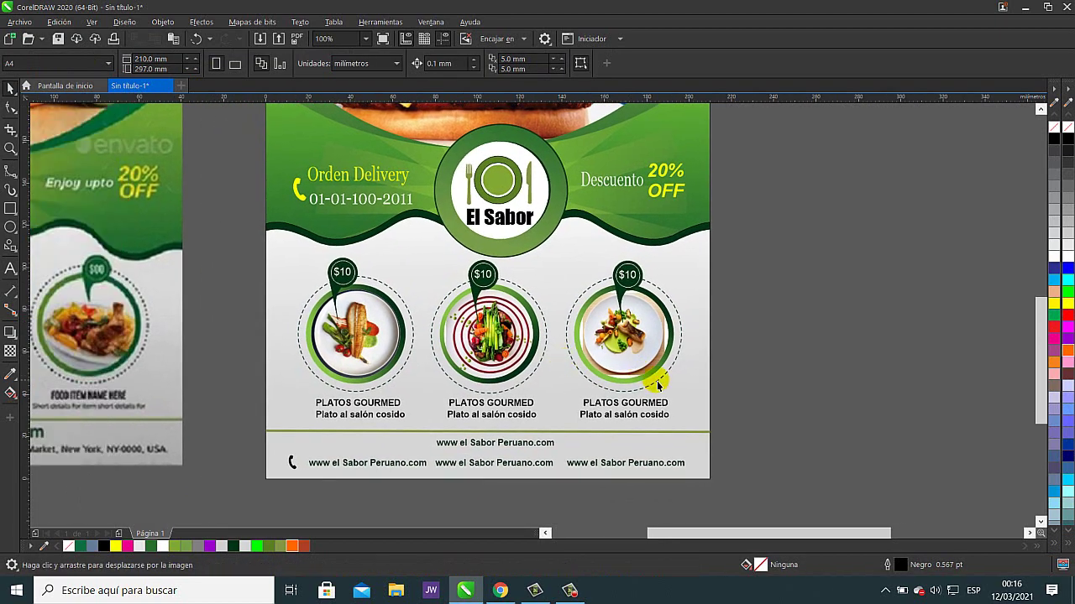
- Zoom to frame the El Sabor flyer beside its green reference and show Full Screen Preview
scroll(626, 338, down, 2)
drag(624, 330, 636, 359)
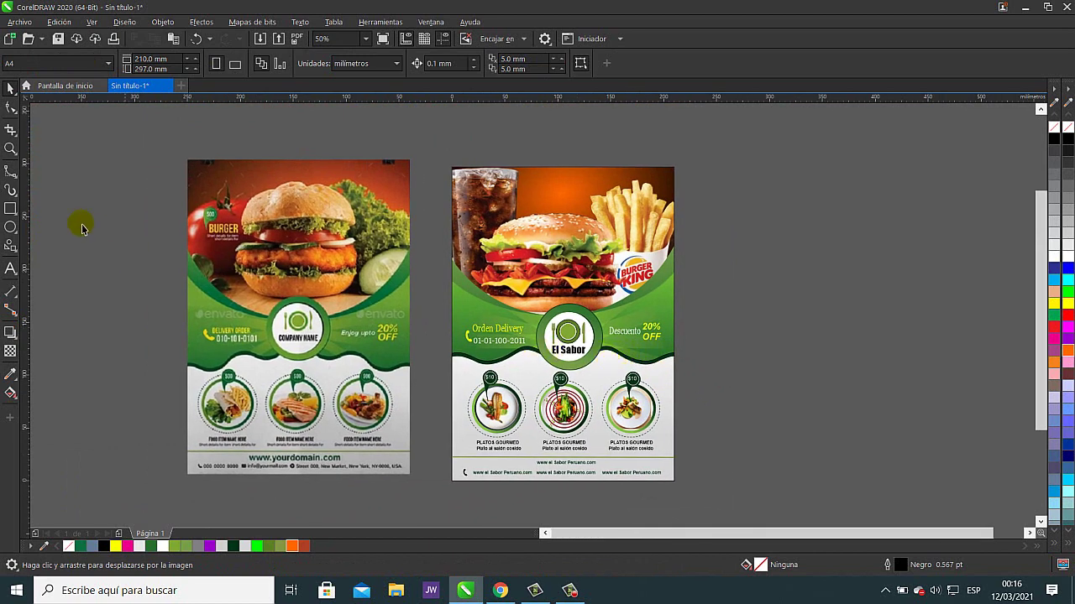
click(11, 148)
drag(192, 159, 696, 492)
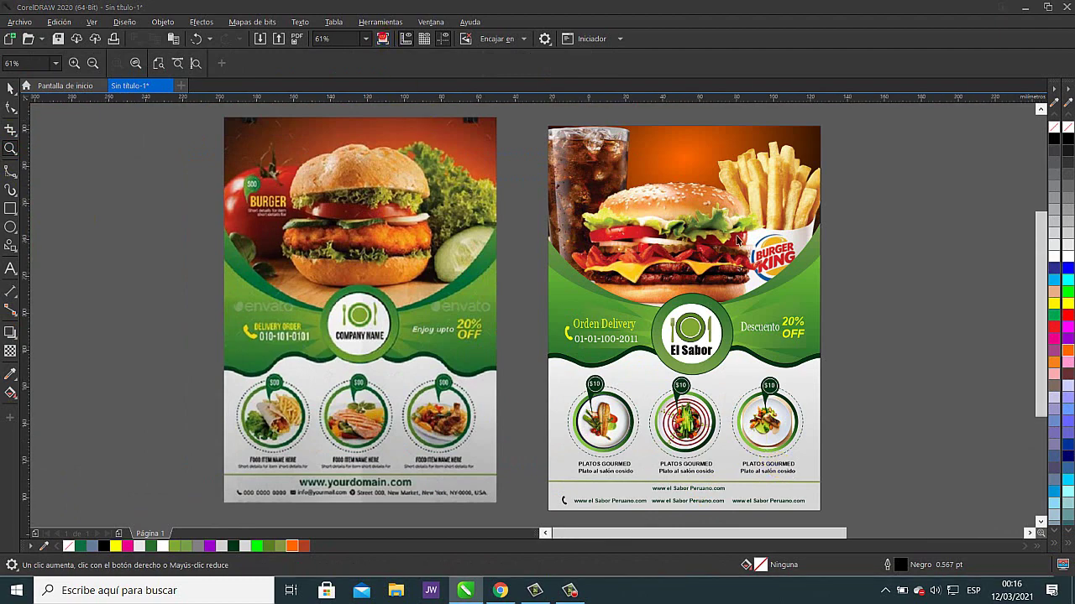
click(382, 39)
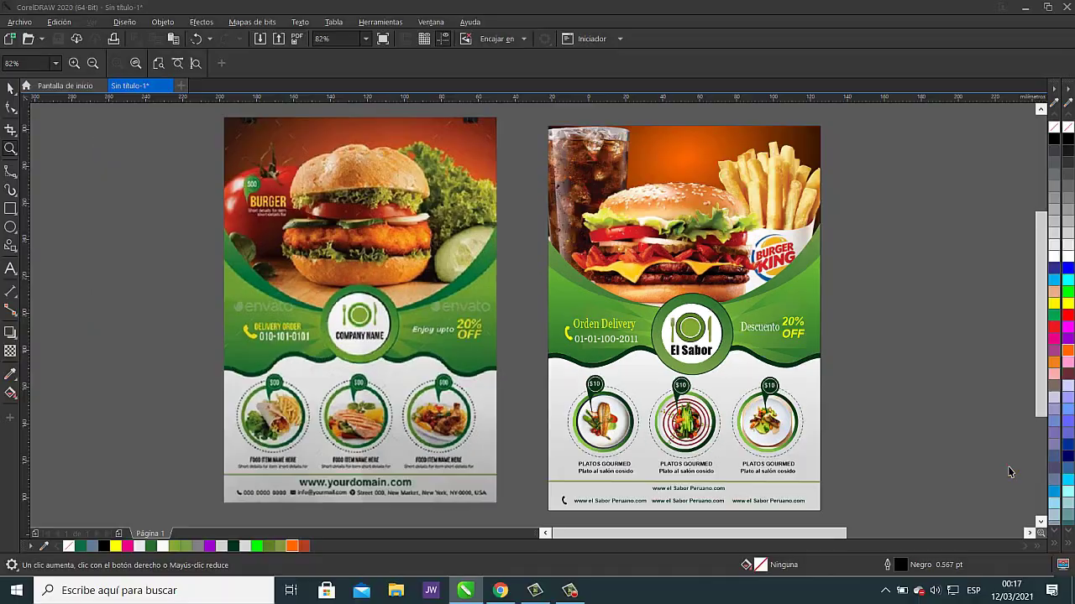
- Open the 'burger' drawing from the trabajos corel draw x7 folder
click(27, 39)
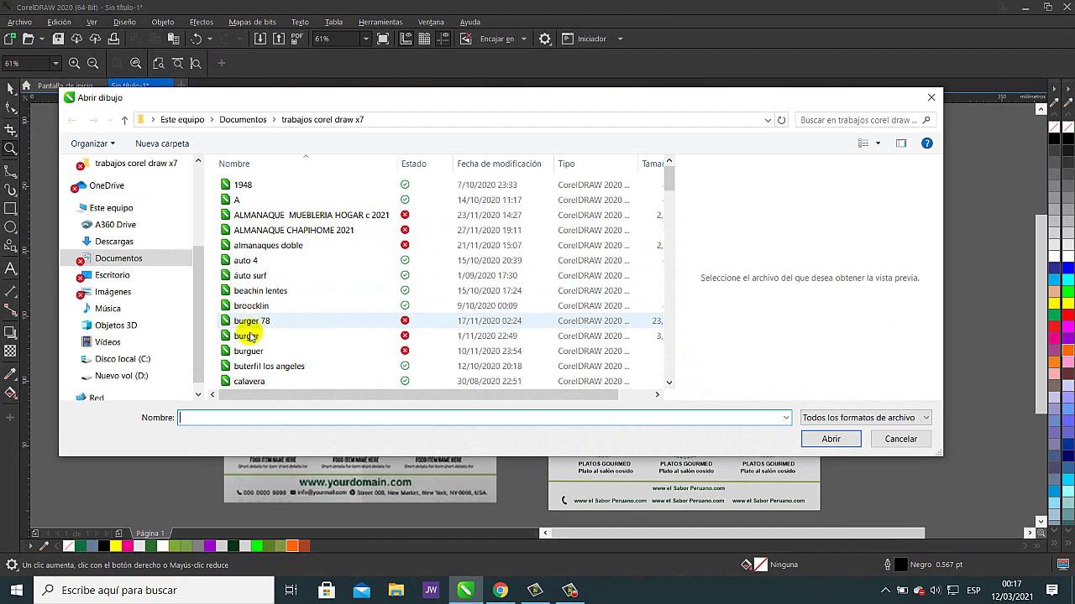
click(246, 336)
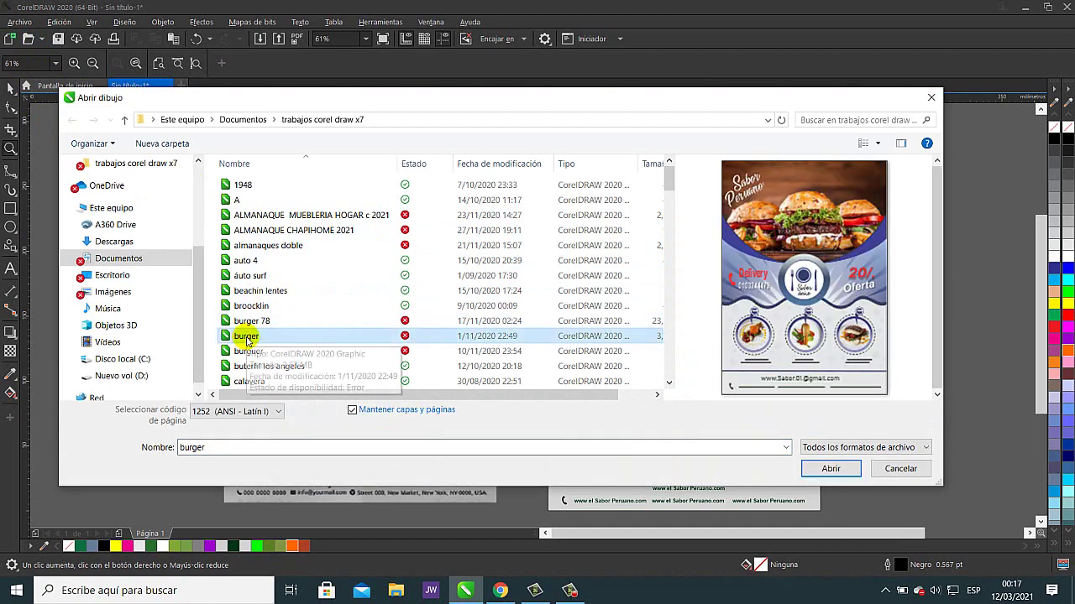
click(826, 469)
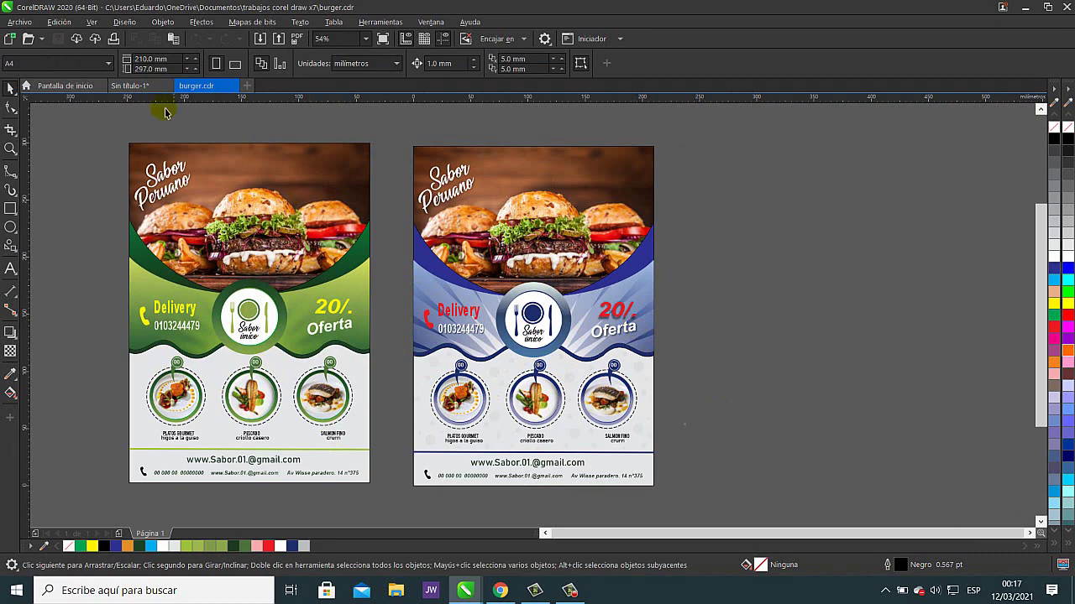
- Preview the saved drawings and open Copia_de_seguridad_de_KIM BURGER MOLDE 7
click(27, 39)
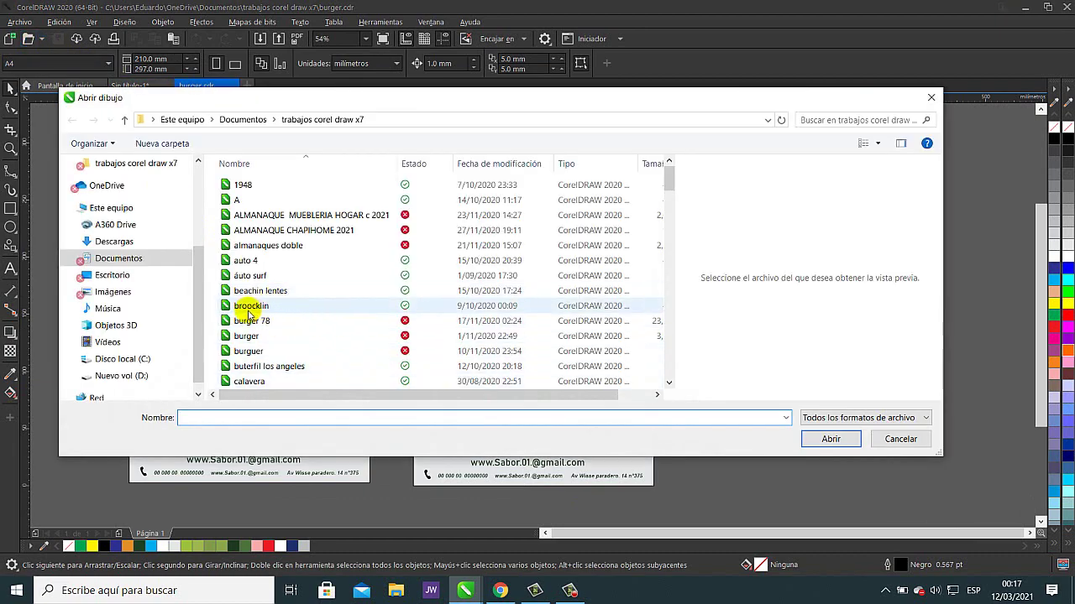
click(249, 310)
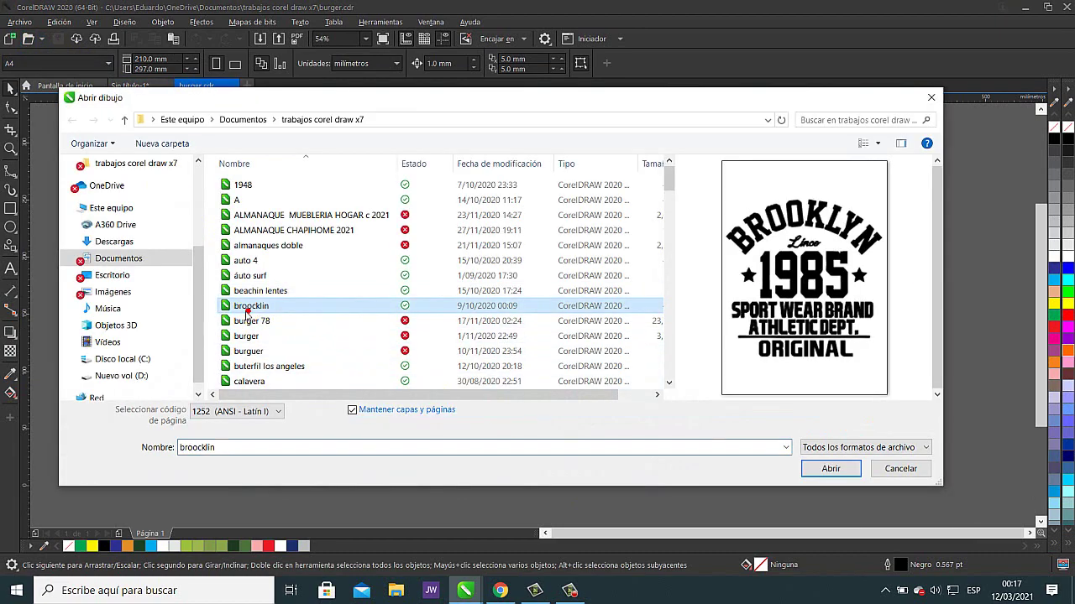
key(Down)
key(Down)
key(Down)
key(Down)
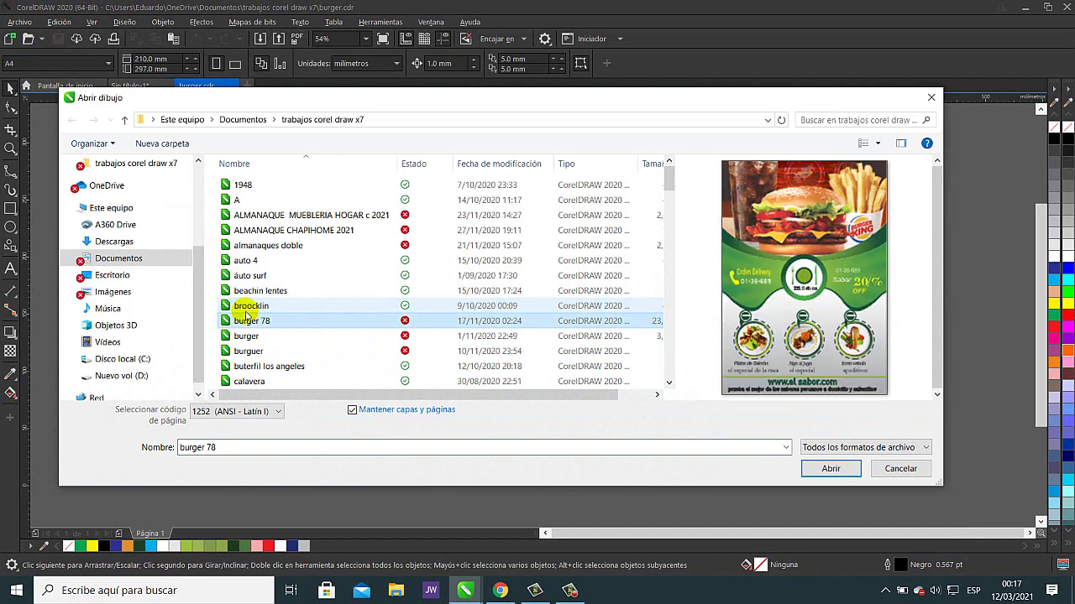
key(Down)
key(Down)
key(Down)
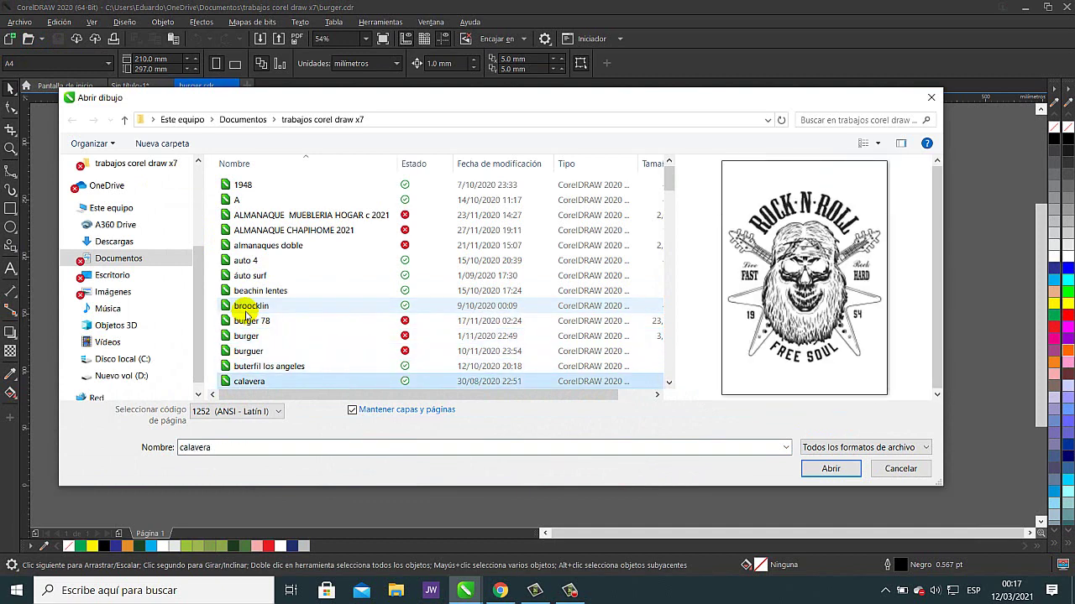
key(Down)
key(Down)
key(Down)
key(Down)
key(Down)
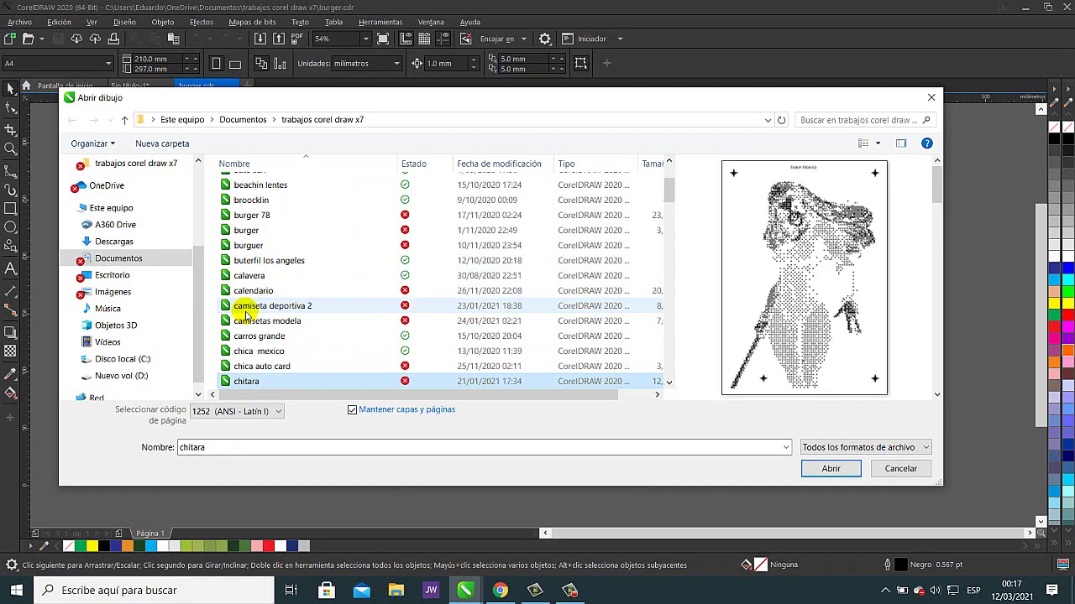
key(Down)
key(Down)
key(Down)
key(Down)
key(Down)
key(Down)
key(Down)
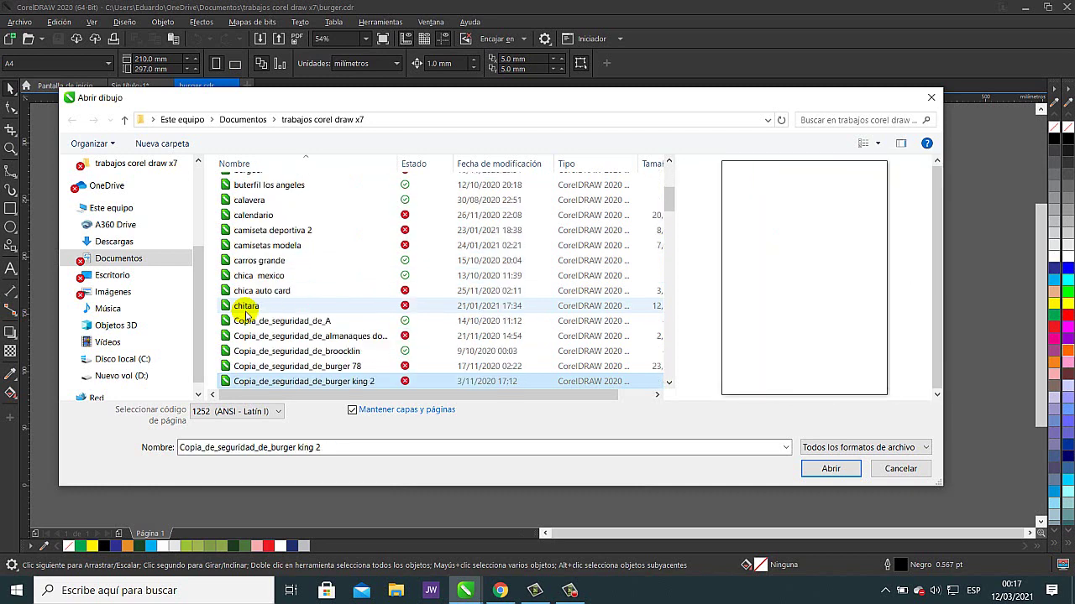
key(Down)
key(Down)
key(Down)
key(Down)
key(Down)
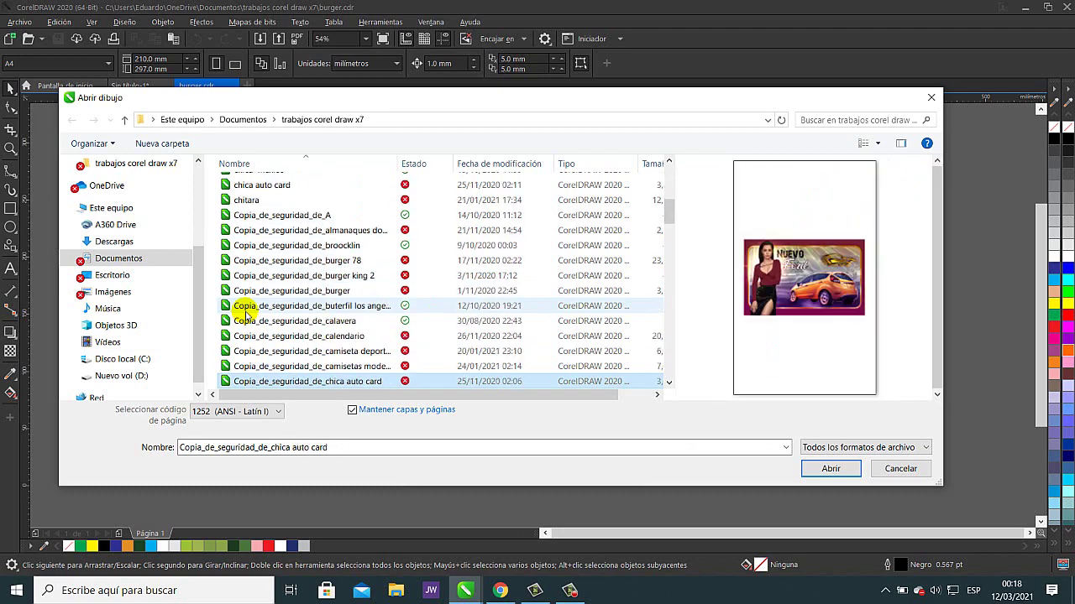
key(Down)
key(Down)
key(Down)
key(Down)
key(Down)
key(Down)
key(Down)
key(Down)
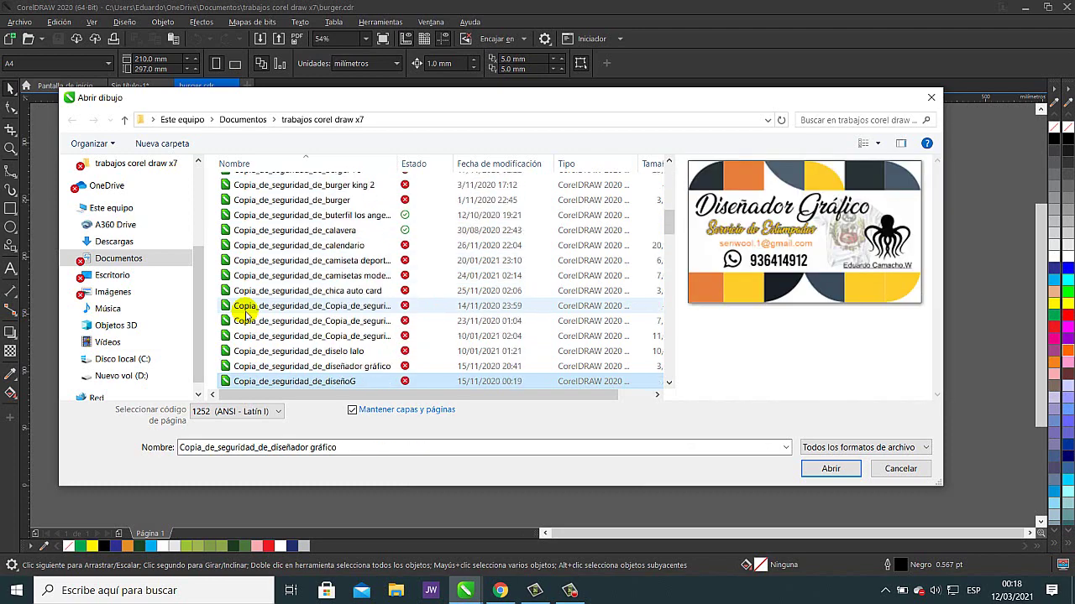
key(Down)
key(Down)
key(Down)
key(Down)
key(Down)
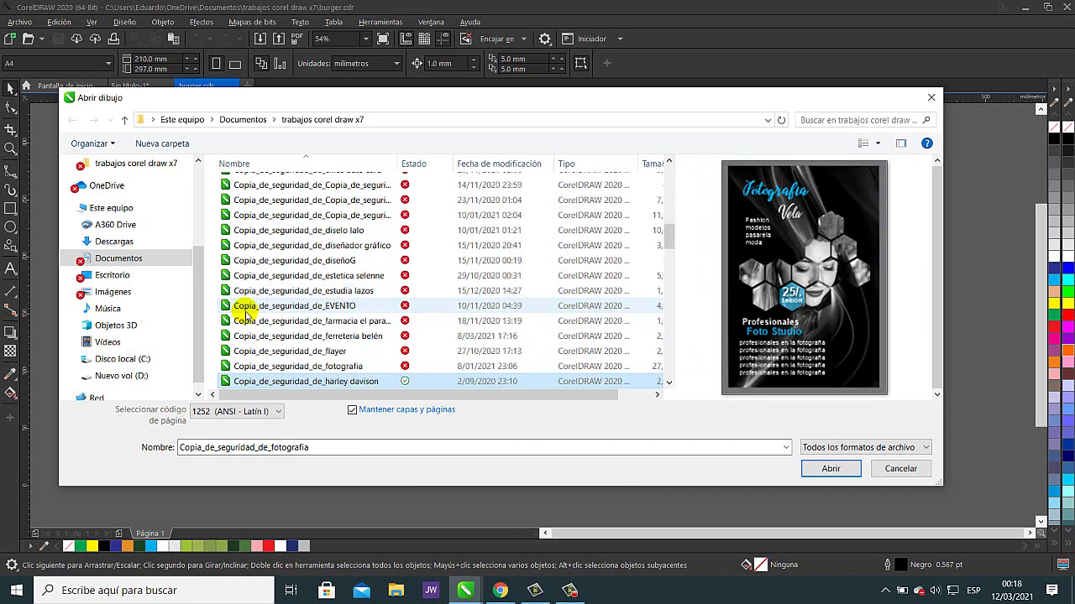
key(Down)
key(Down)
key(Down)
key(Down)
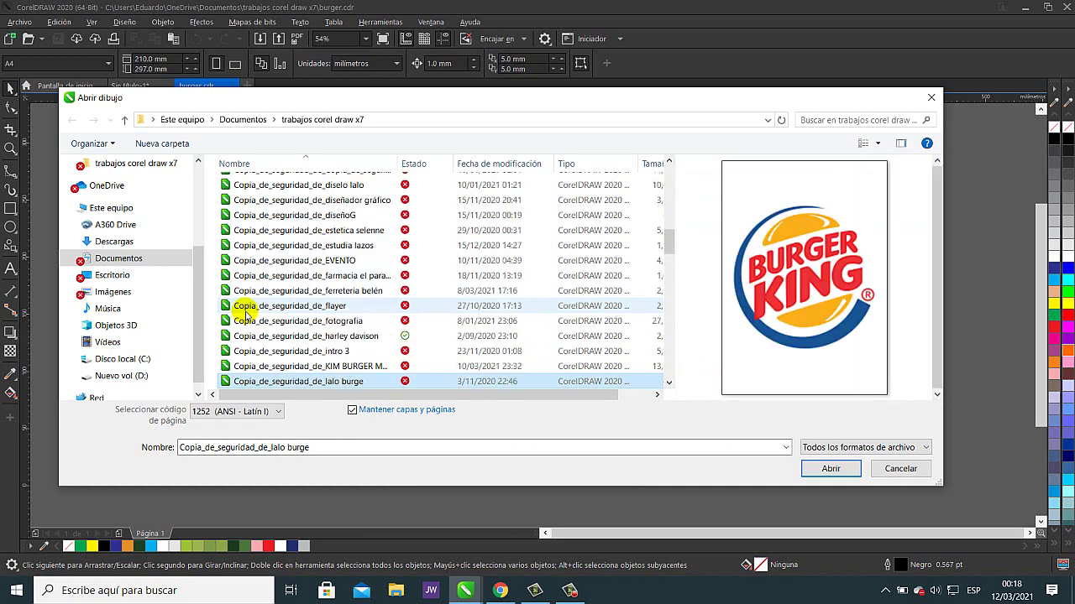
key(Up)
key(Escape)
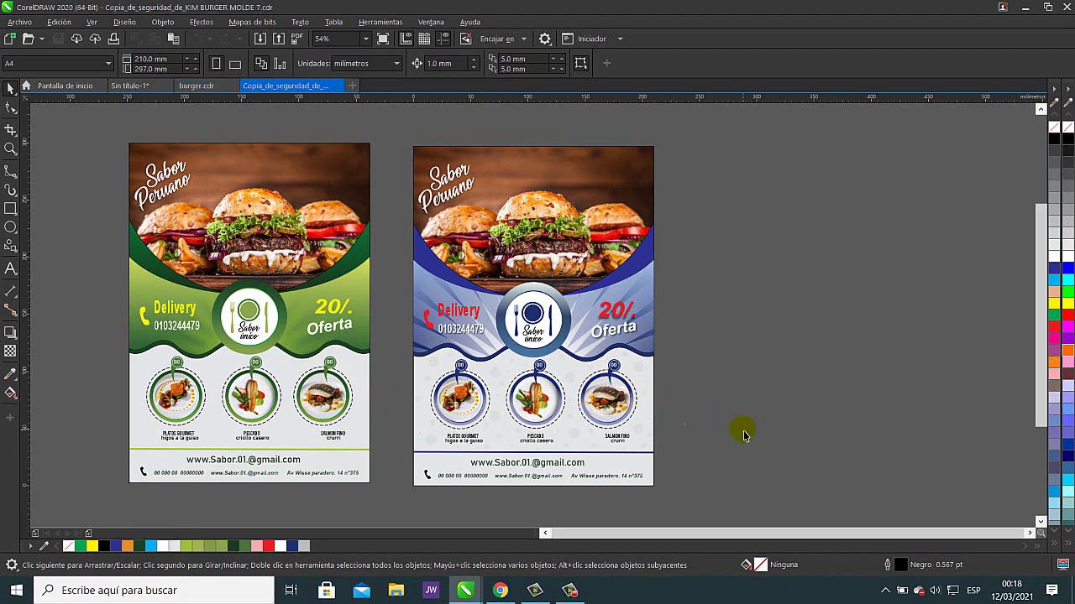
- View the third black-and-white flyer, then go back to the Sin título-1 document
drag(744, 432, 919, 417)
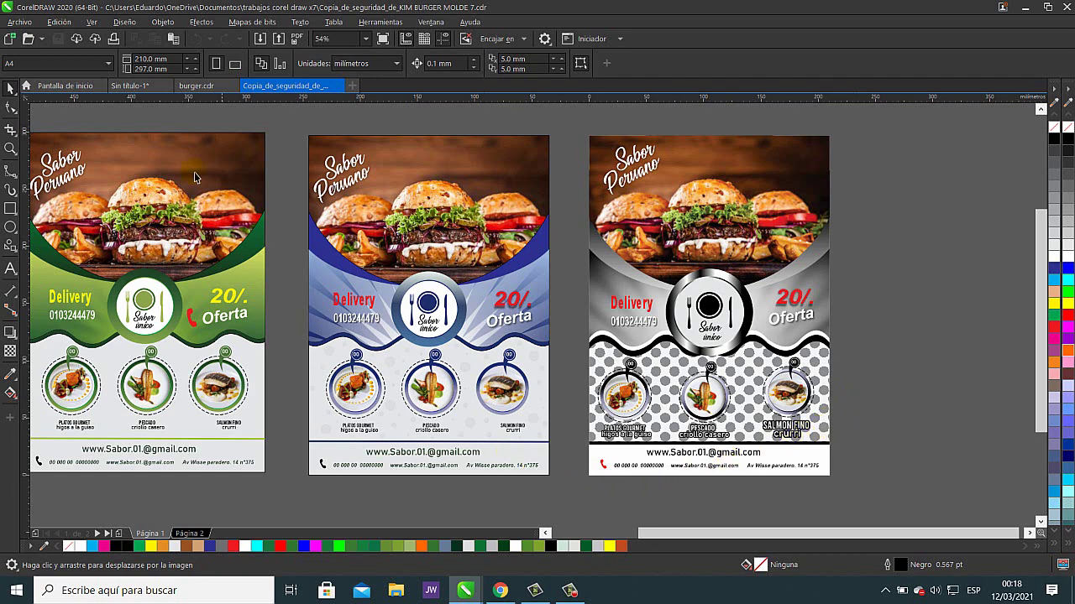
click(76, 87)
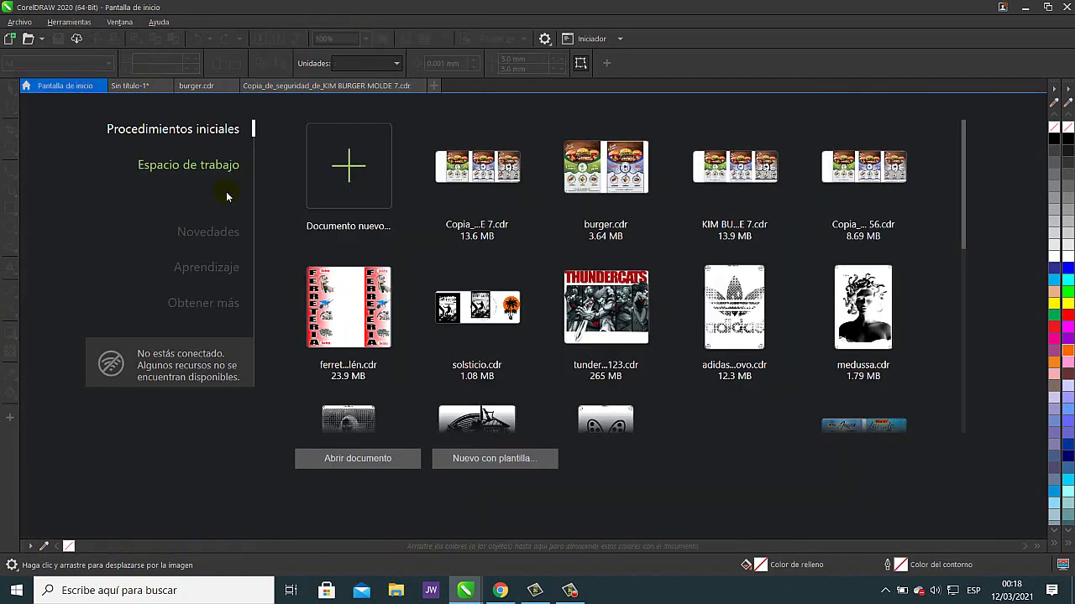
click(246, 87)
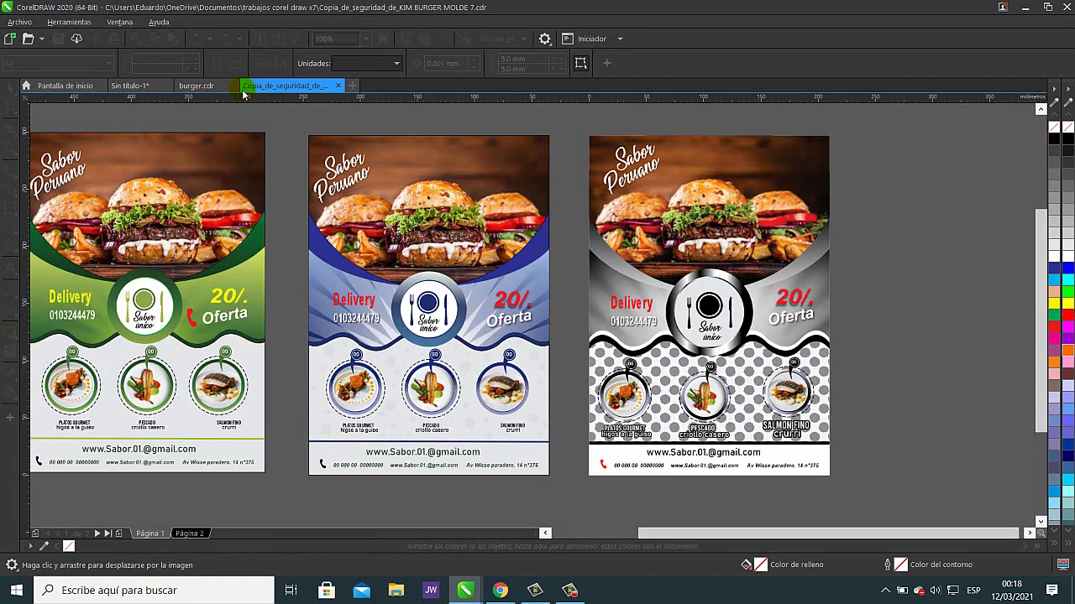
click(130, 87)
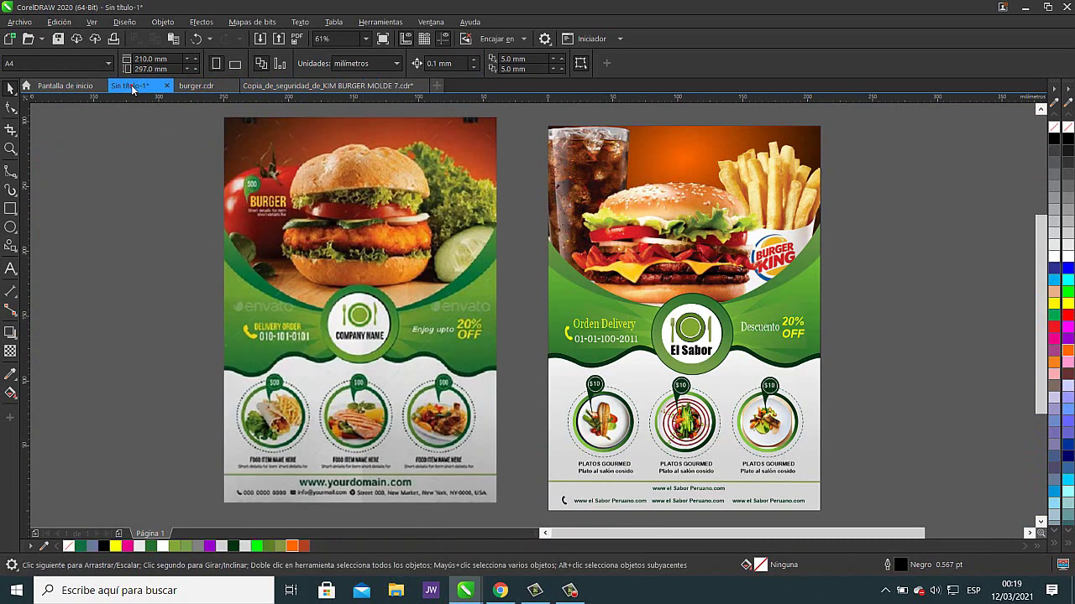
drag(844, 343, 751, 348)
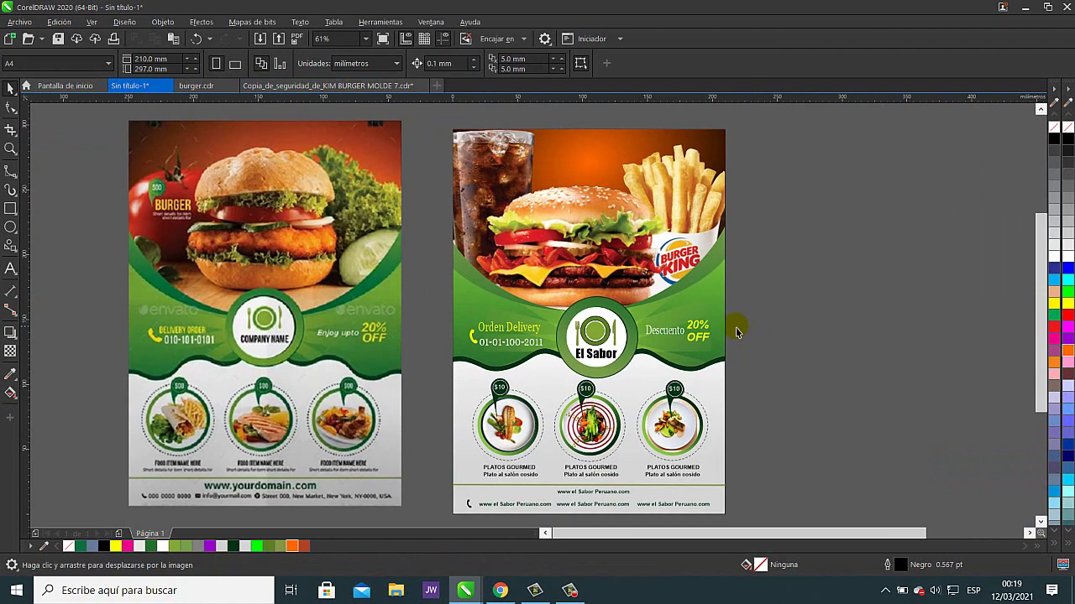
click(382, 38)
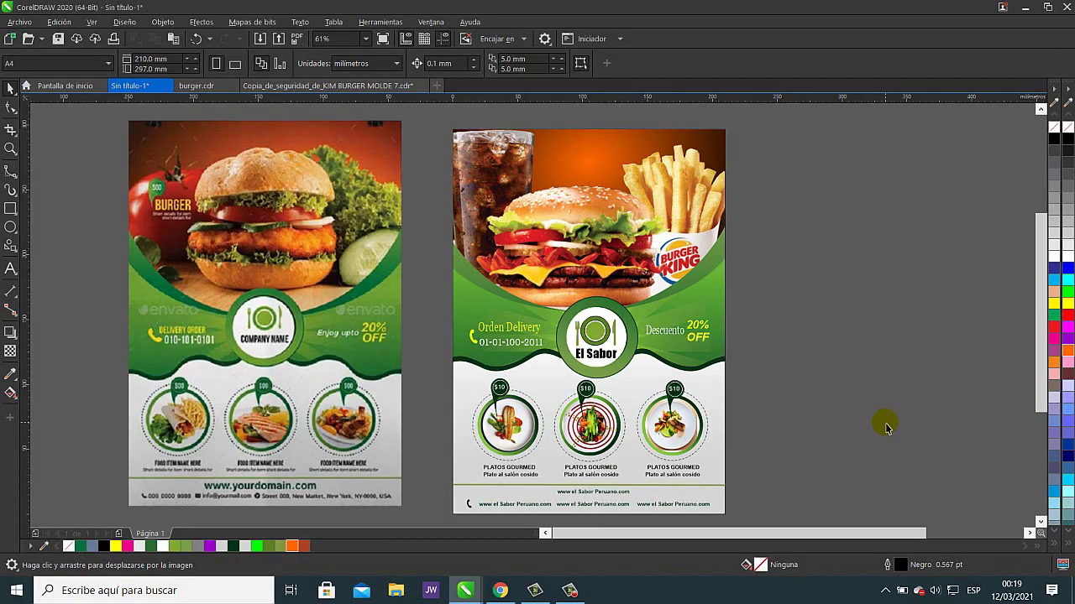
click(570, 590)
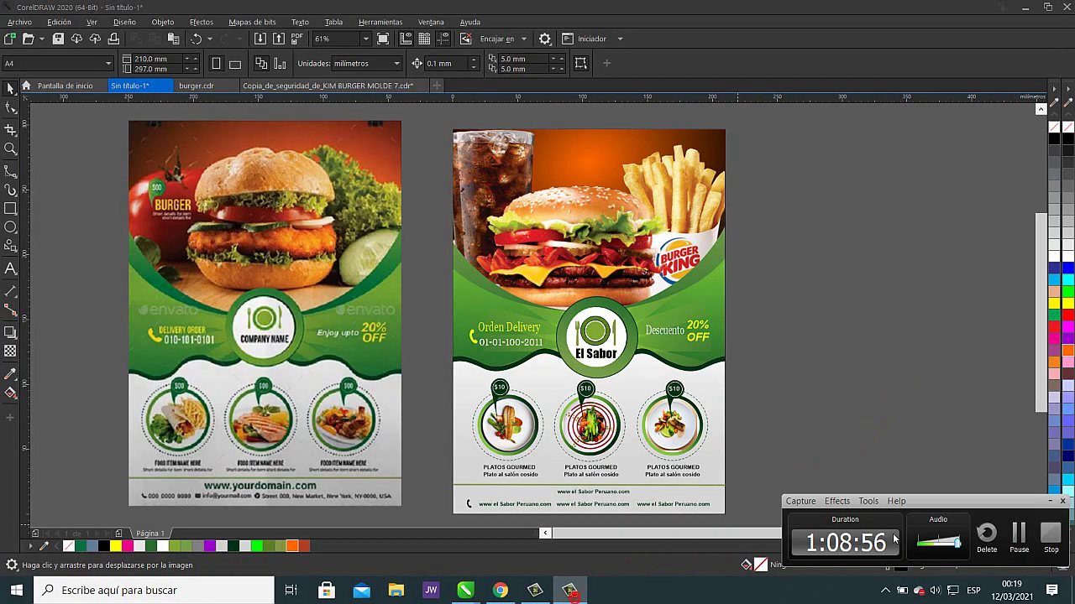